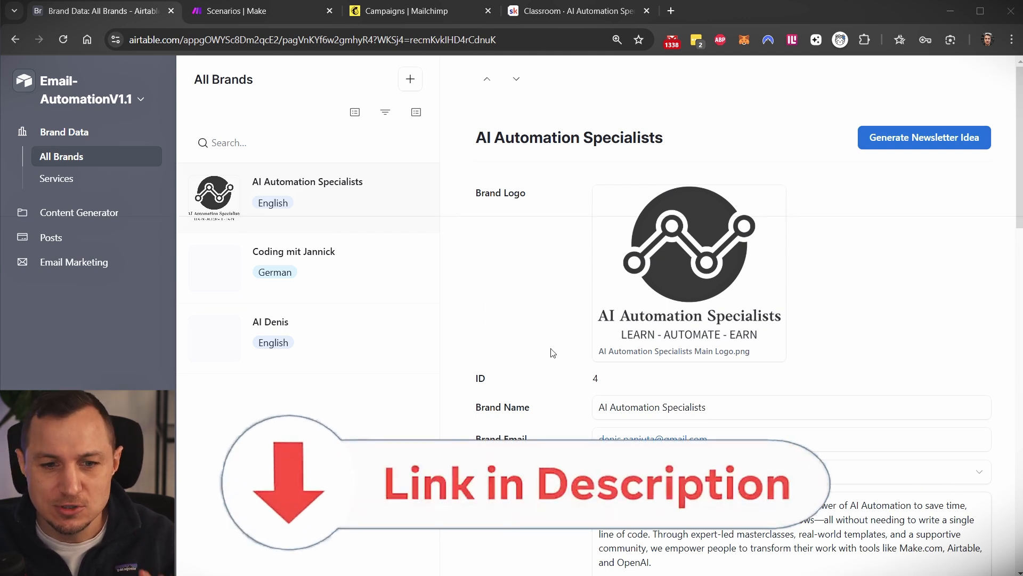
# Review the AI Automation Specialists brand record, from its brand details down to the email template, promotional email and services sections
pyautogui.scroll(-6, 548, 320)
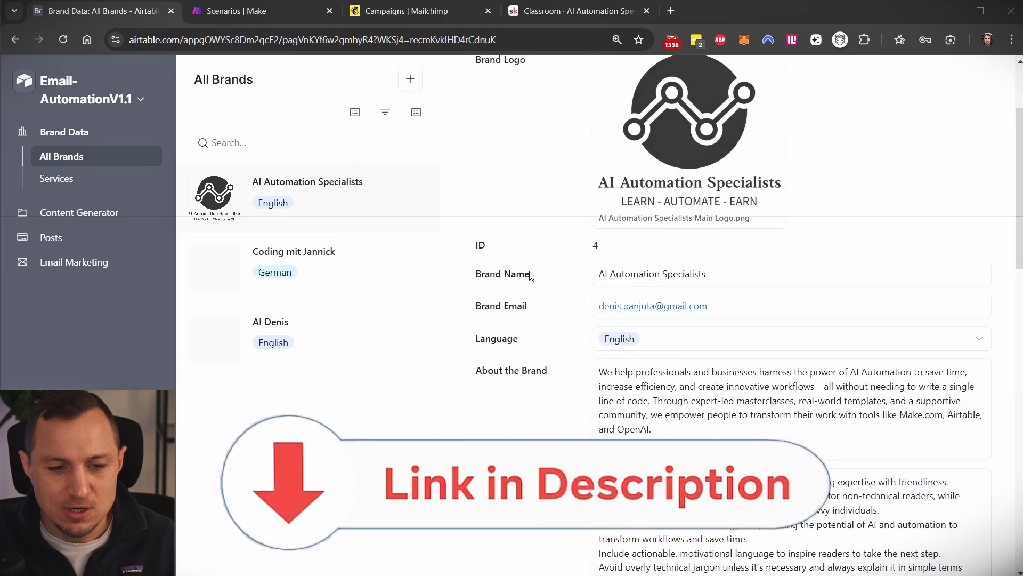
pyautogui.scroll(-5, 656, 246)
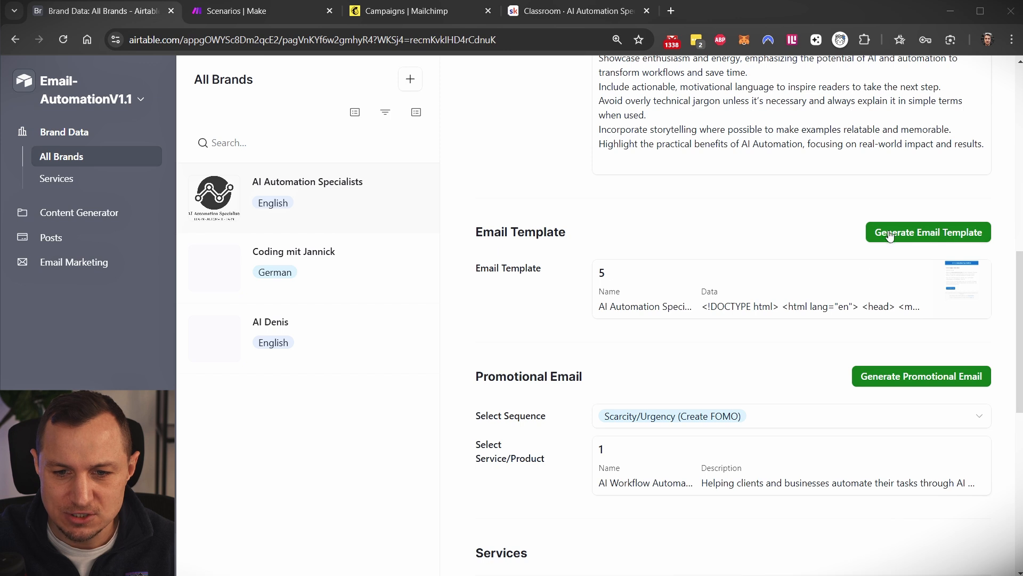
pyautogui.scroll(-2, 679, 338)
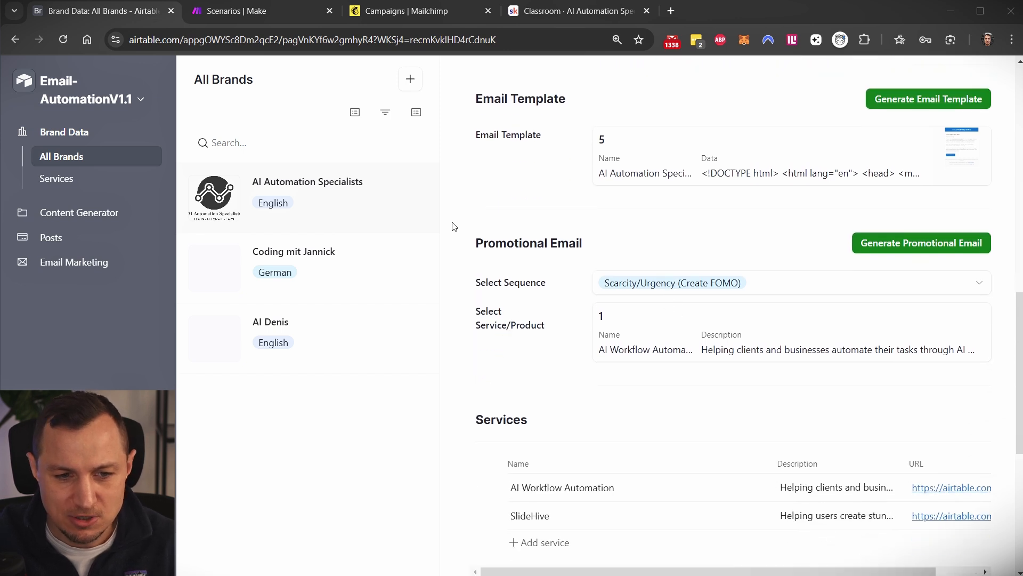
pyautogui.moveTo(454, 226); pyautogui.dragTo(976, 386)
pyautogui.click(512, 361)
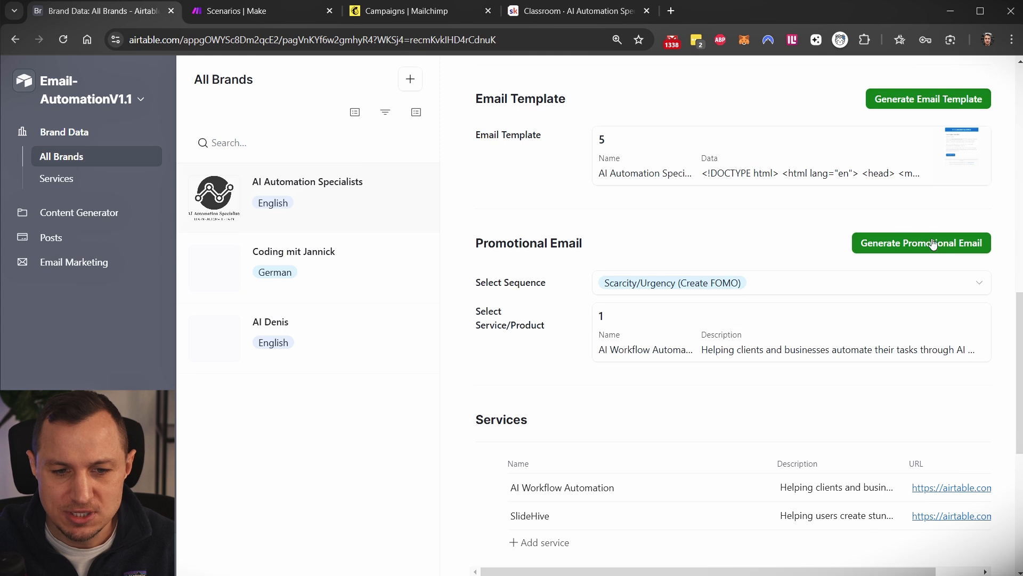
# Examine the available sequence options for the promotional email without changing the selection
pyautogui.click(779, 288)
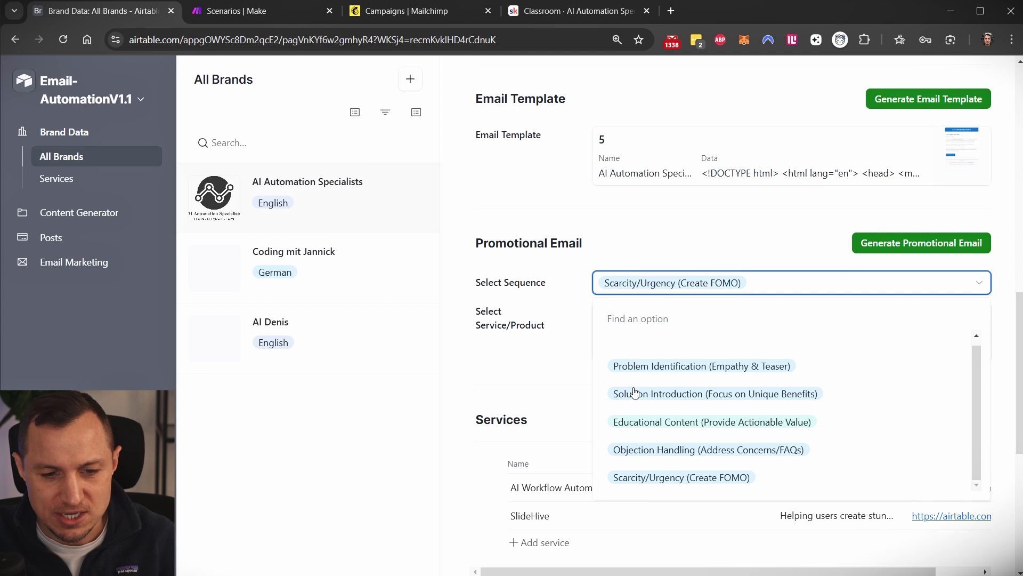
pyautogui.scroll(1, 644, 360)
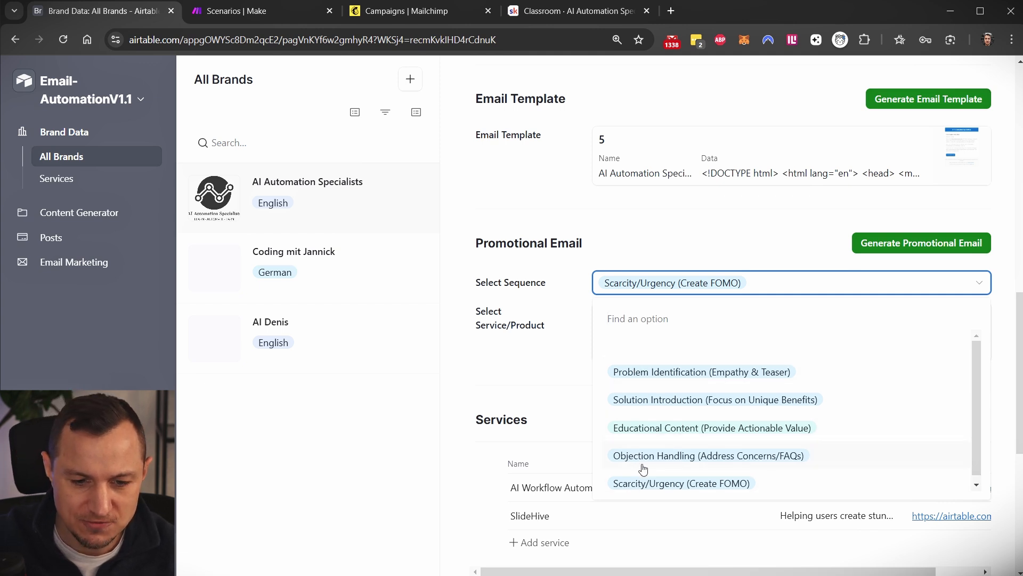
pyautogui.scroll(-1, 643, 464)
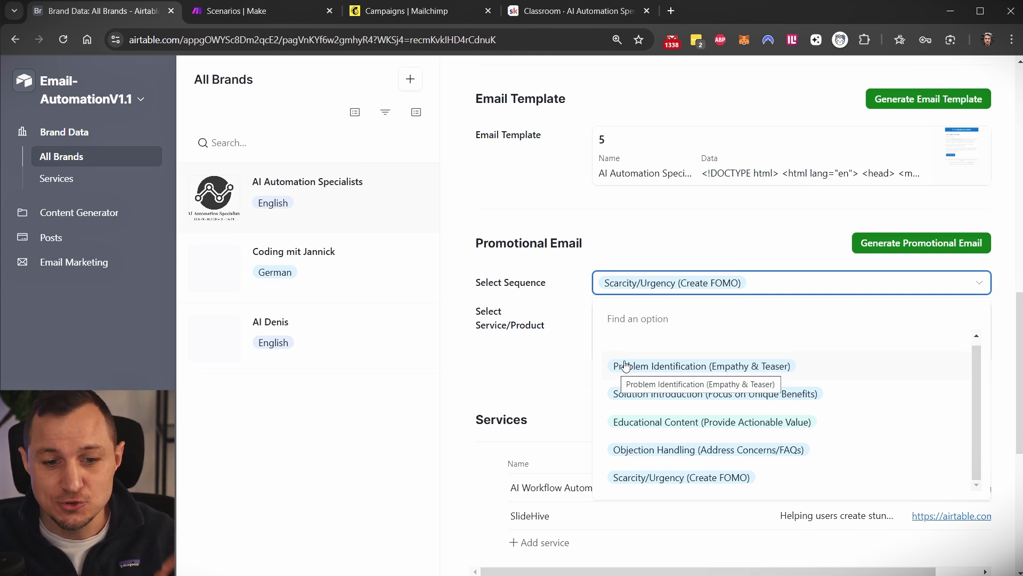
pyautogui.scroll(1, 626, 366)
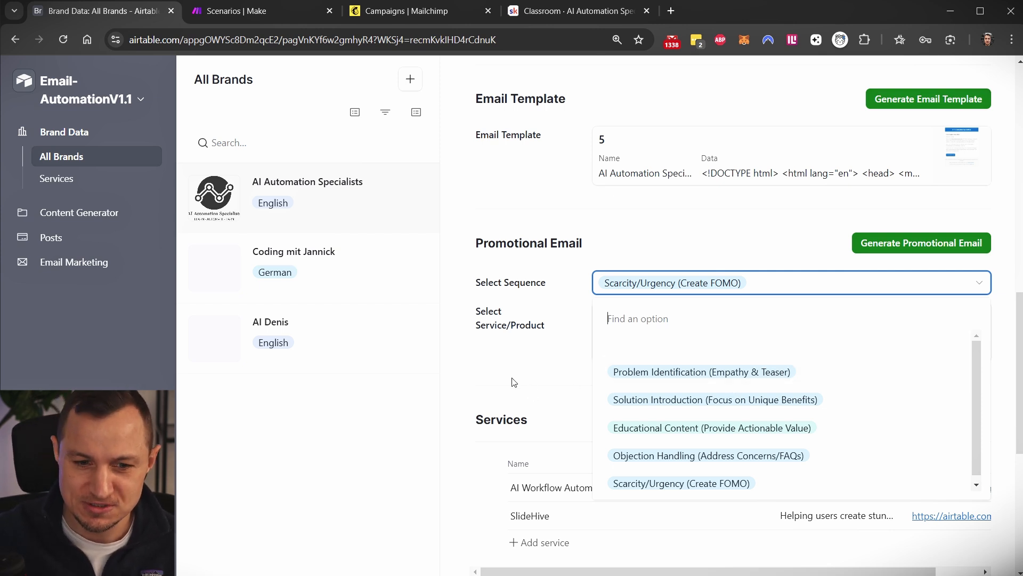
pyautogui.click(488, 367)
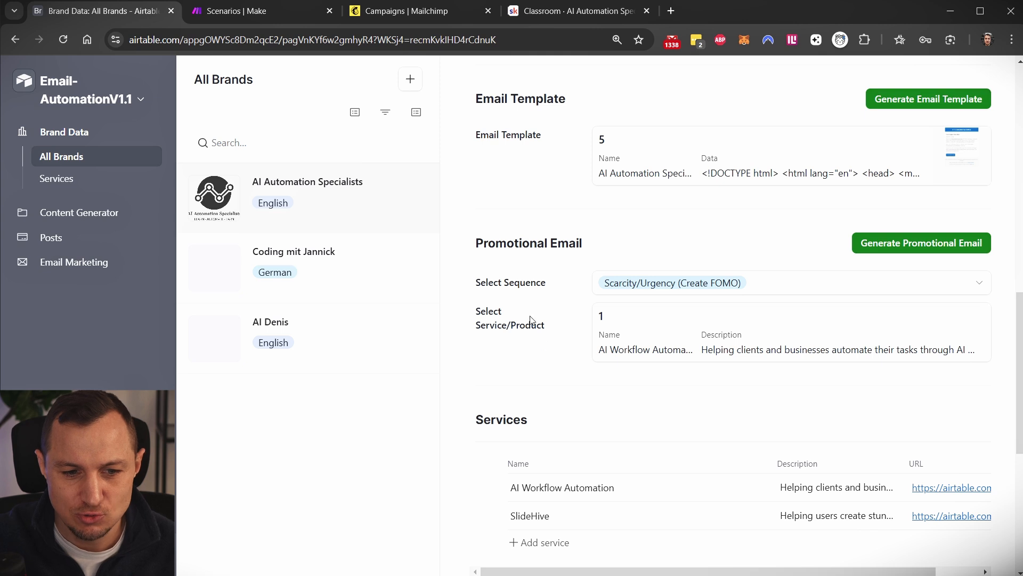
# Replace the promotional email's linked service with AI Workflow Automation and generate the promotional email, confirming the selections
pyautogui.click(992, 301)
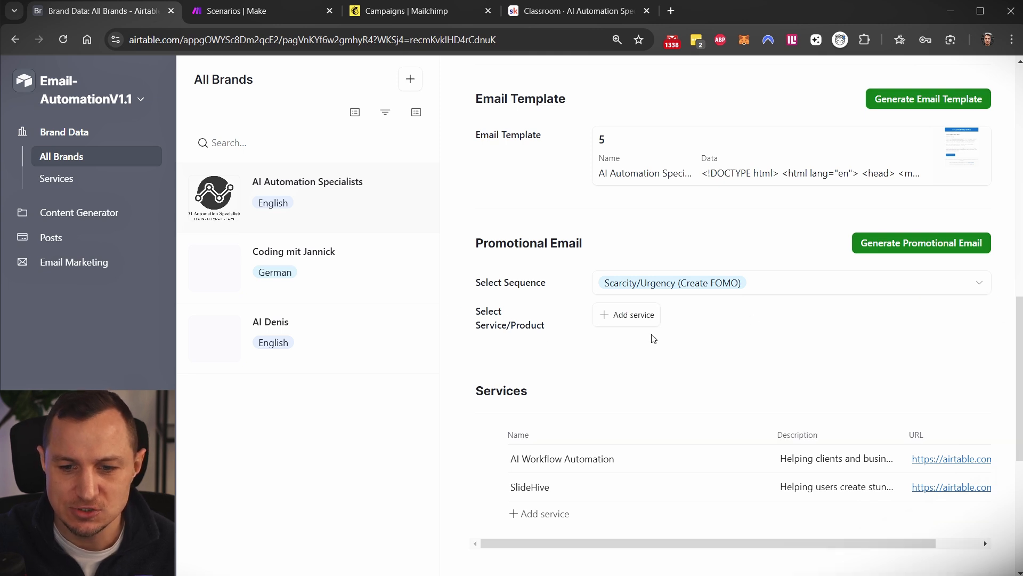
pyautogui.click(630, 317)
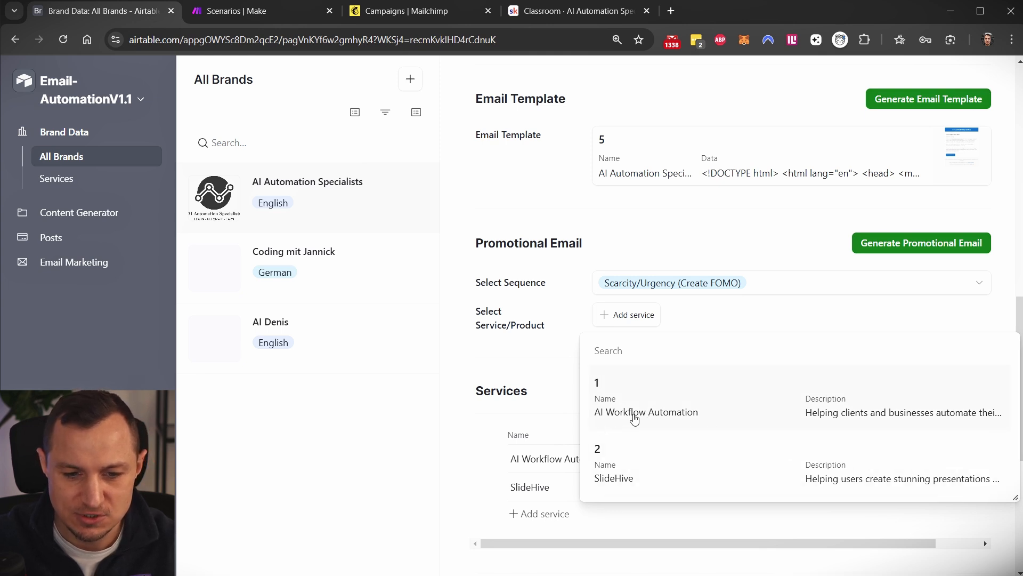
pyautogui.click(633, 415)
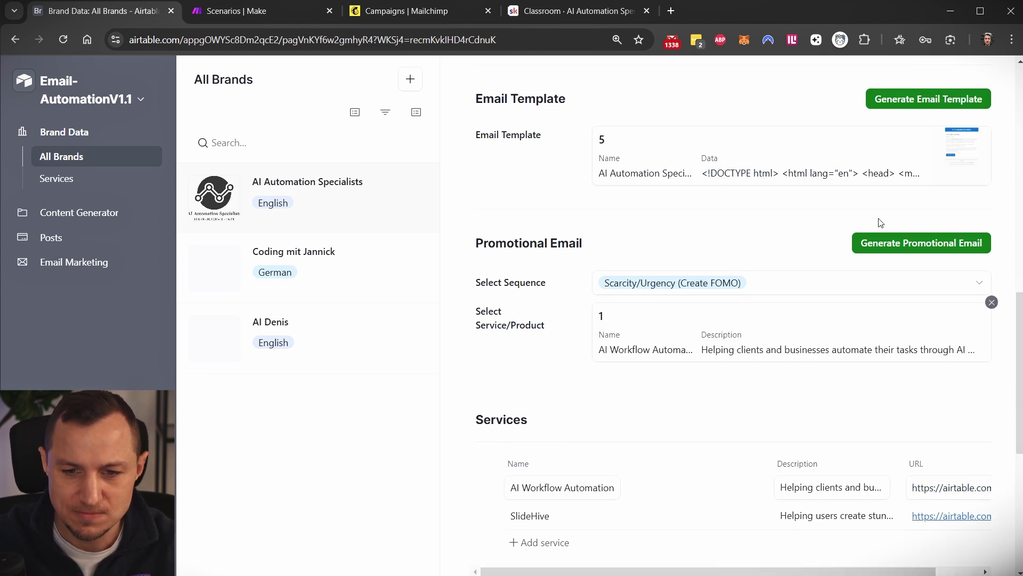
pyautogui.click(898, 246)
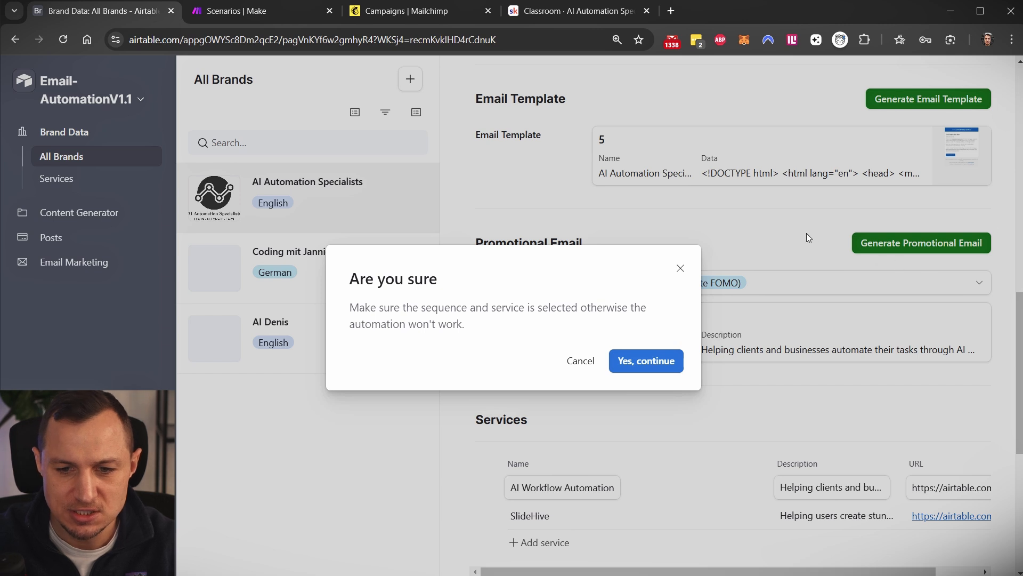
pyautogui.click(664, 361)
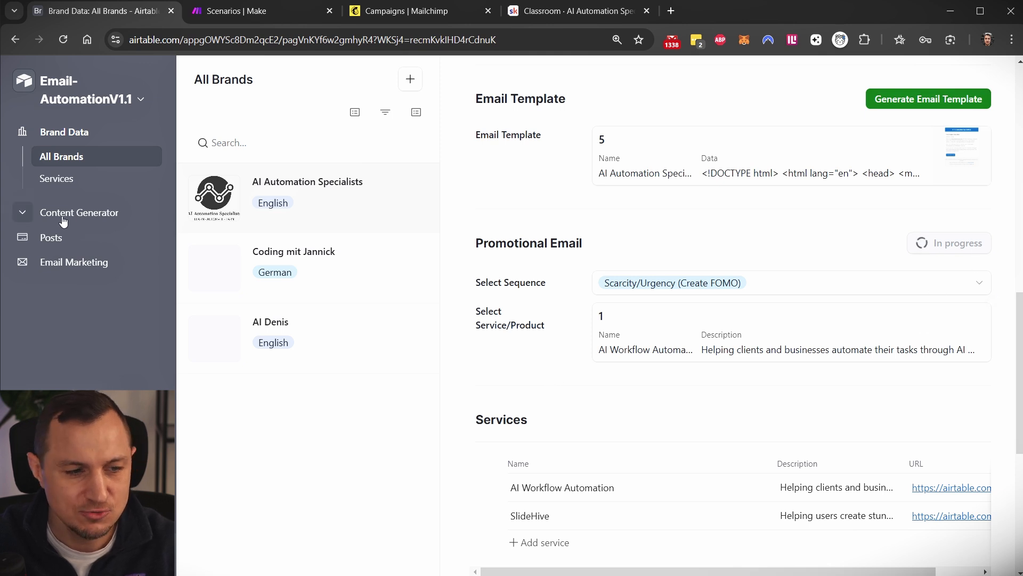
# Open the Promotional Emails page under Email Marketing and look through the generated emails
pyautogui.click(75, 269)
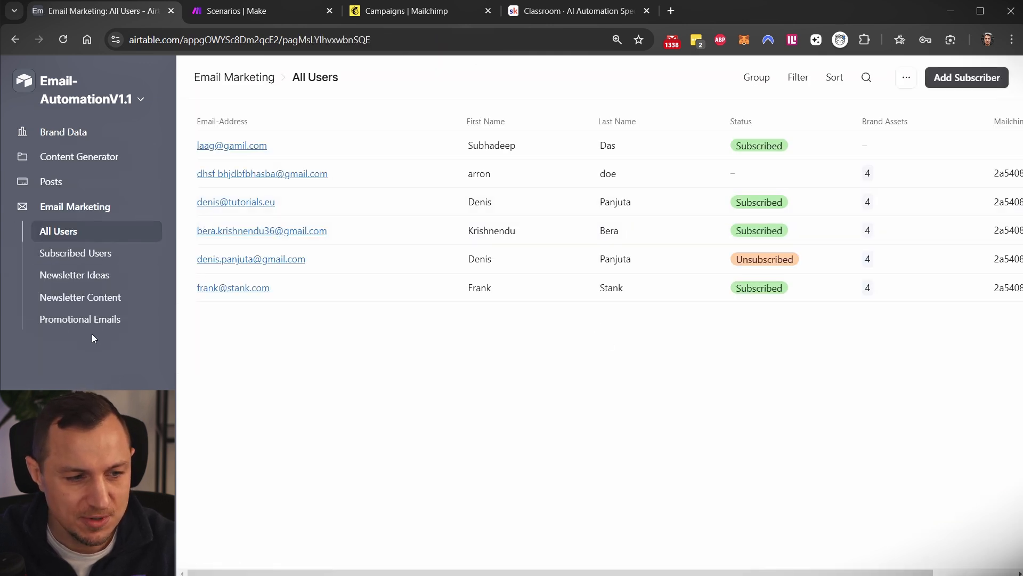
pyautogui.click(85, 318)
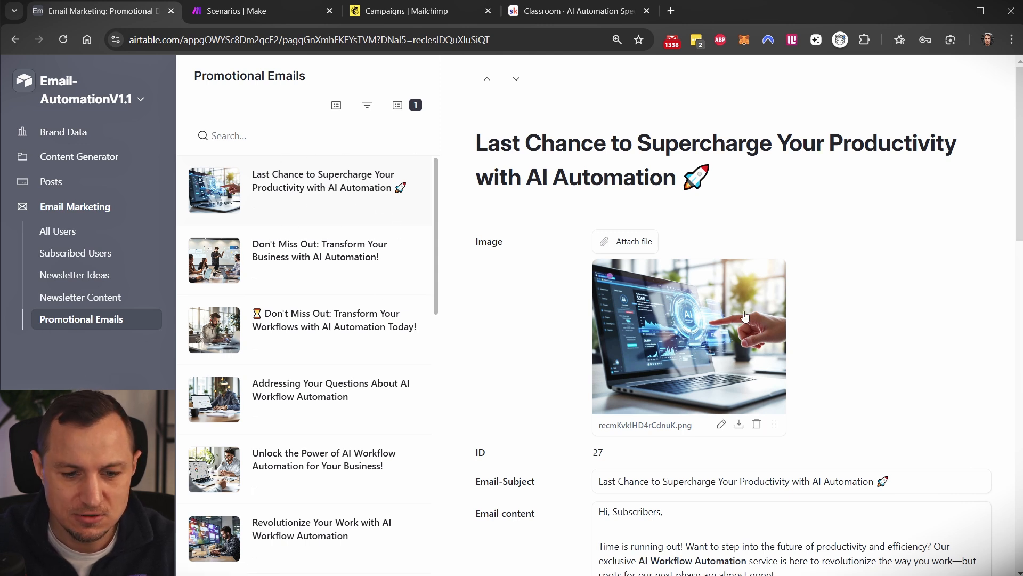
pyautogui.scroll(-4, 692, 373)
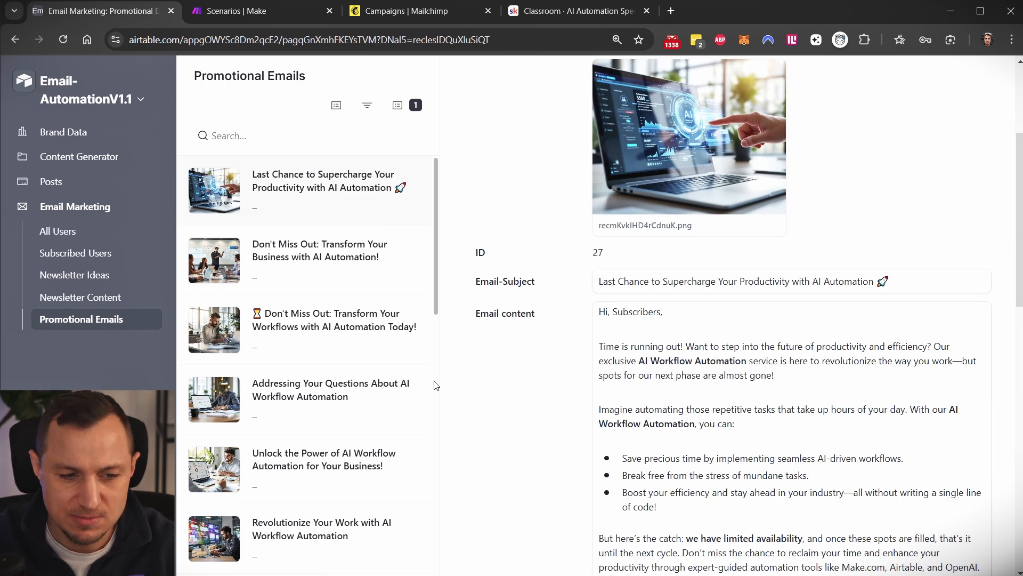
pyautogui.scroll(-3, 330, 453)
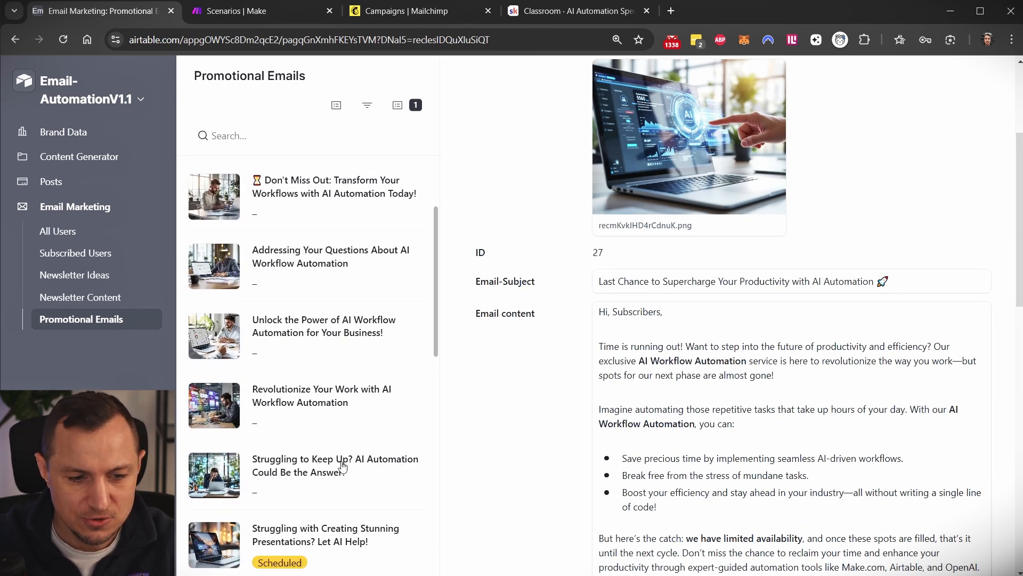
pyautogui.scroll(1, 333, 477)
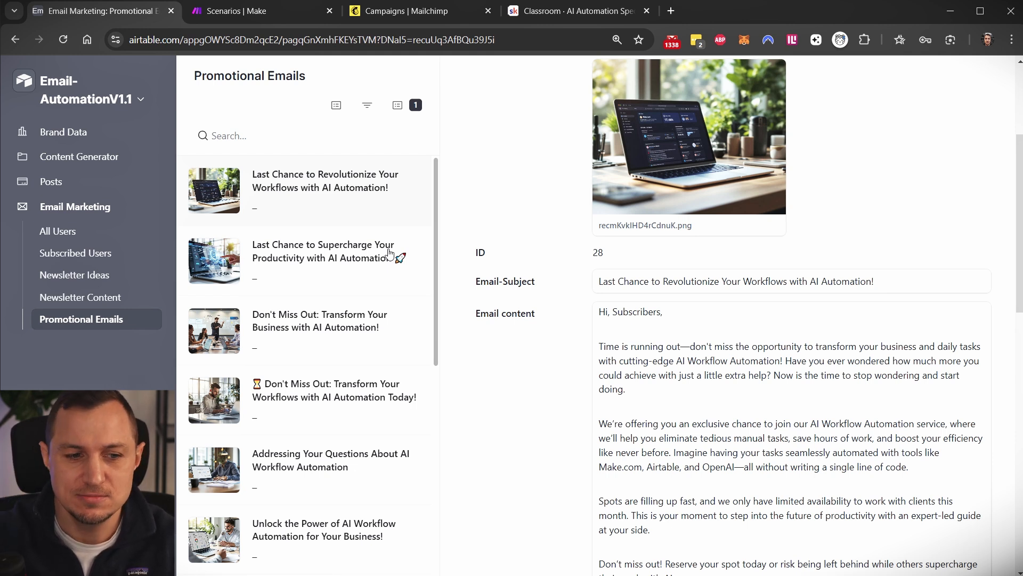
# Read through the content of the "Last Chance to Revolutionize Your Workflows with AI Automation!" email and its linked brand and template
pyautogui.scroll(-3, 797, 277)
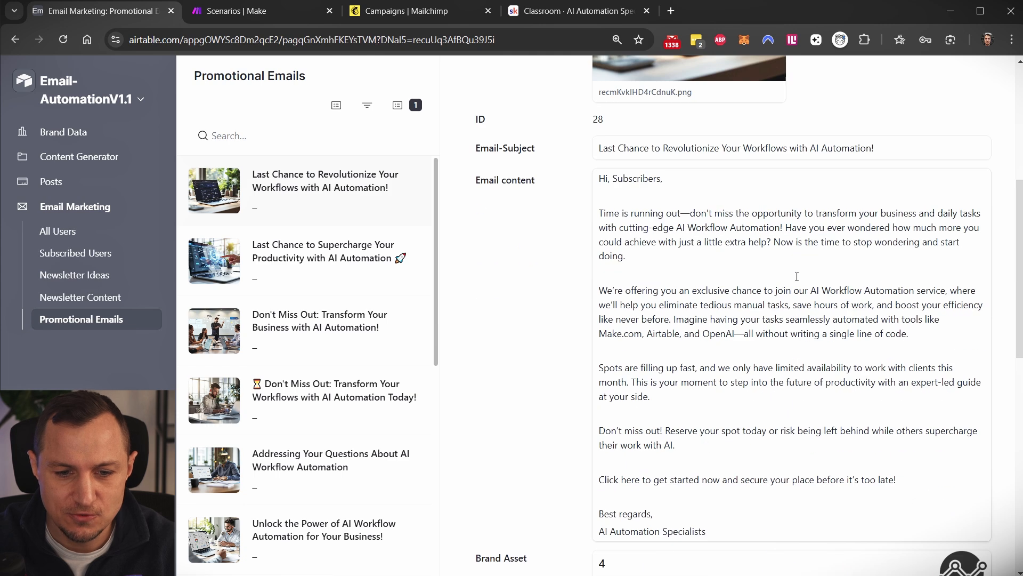
pyautogui.scroll(-2, 730, 275)
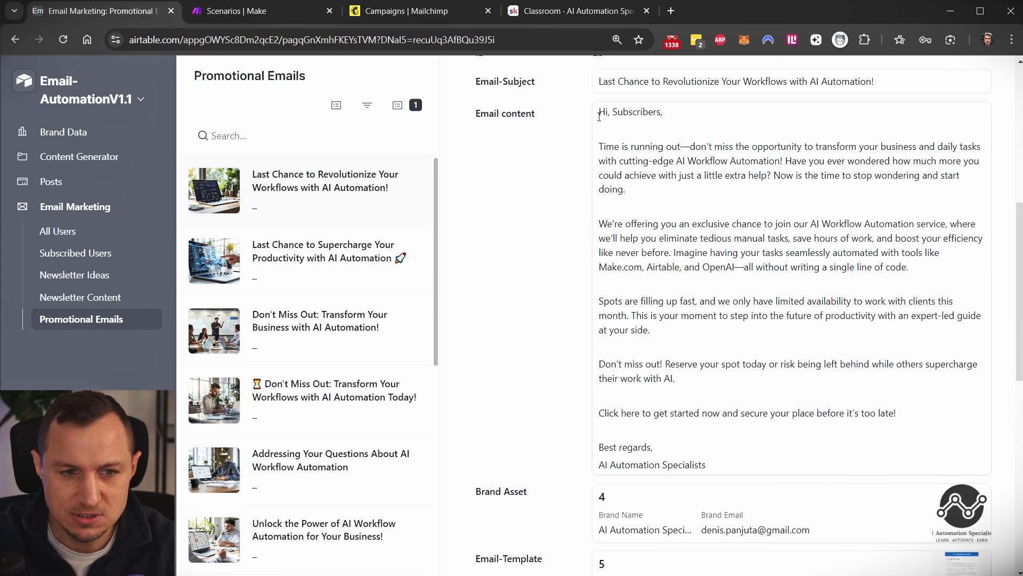
pyautogui.moveTo(599, 117); pyautogui.dragTo(760, 471)
pyautogui.scroll(-3, 574, 307)
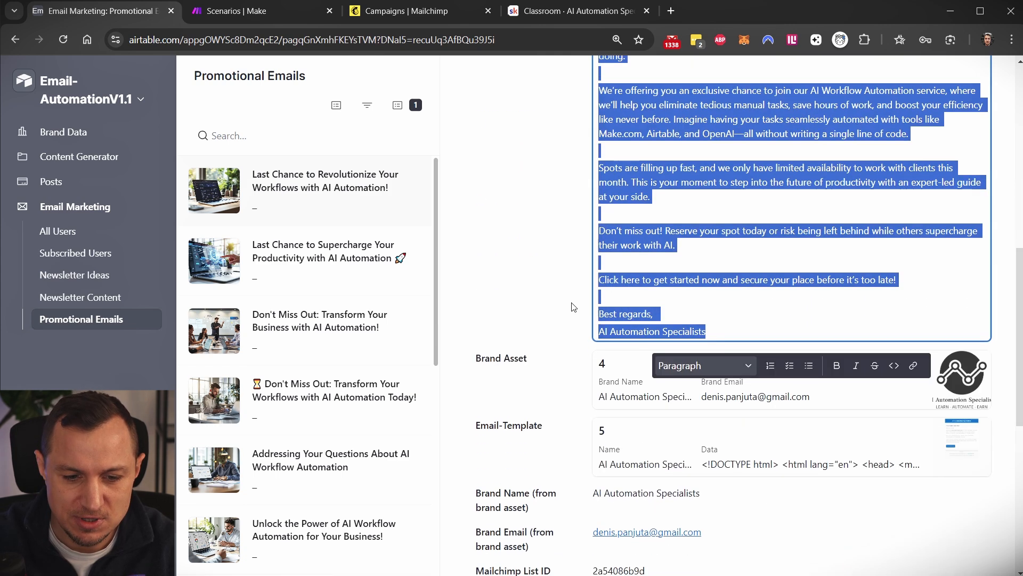
pyautogui.scroll(-3, 570, 305)
pyautogui.click(831, 429)
# Generate the email preview with Include Image left at No
pyautogui.scroll(-4, 825, 433)
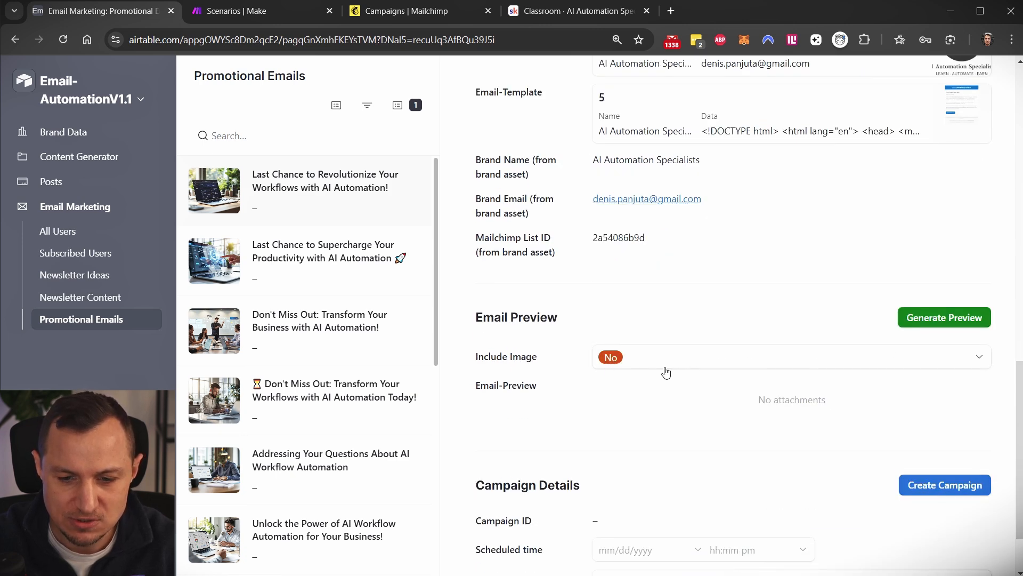
pyautogui.click(939, 323)
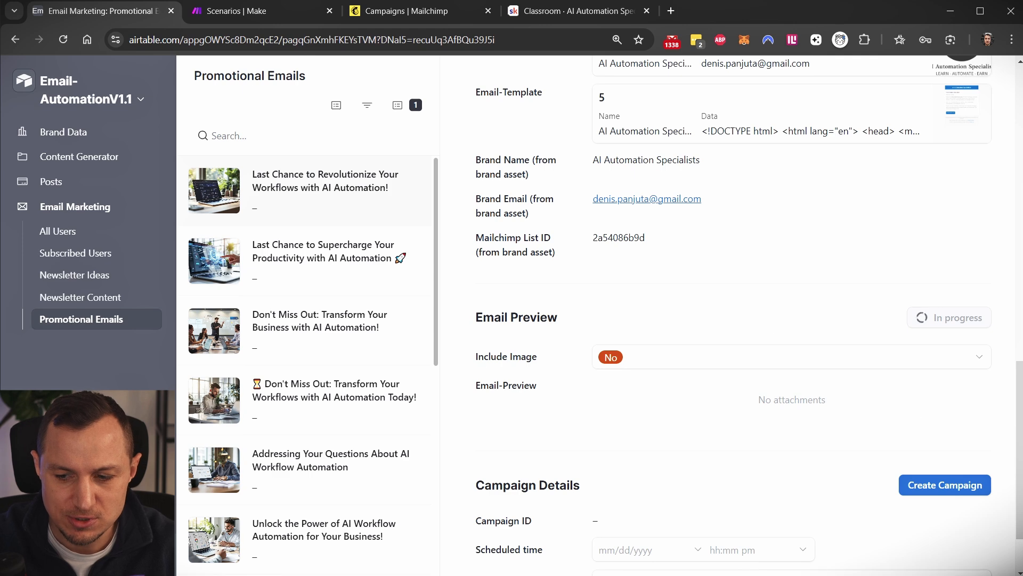
pyautogui.scroll(-4, 544, 239)
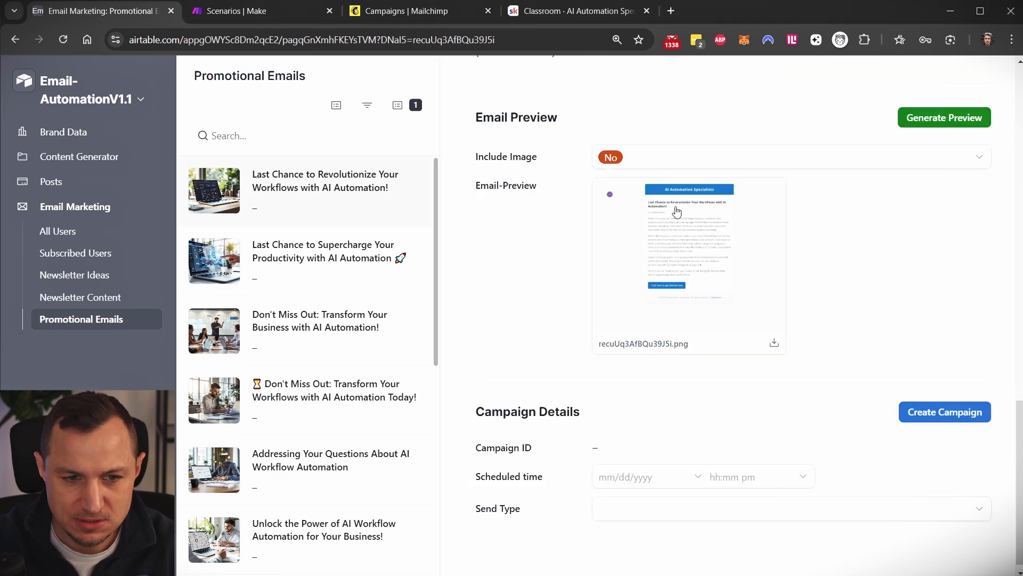
# Inspect the generated email preview image at full size, then close it
pyautogui.click(677, 212)
pyautogui.moveTo(302, 145)
pyautogui.mouseDown()
pyautogui.moveTo(538, 440)
pyautogui.moveTo(512, 449)
pyautogui.mouseUp()
pyautogui.click(779, 337)
pyautogui.click(202, 165)
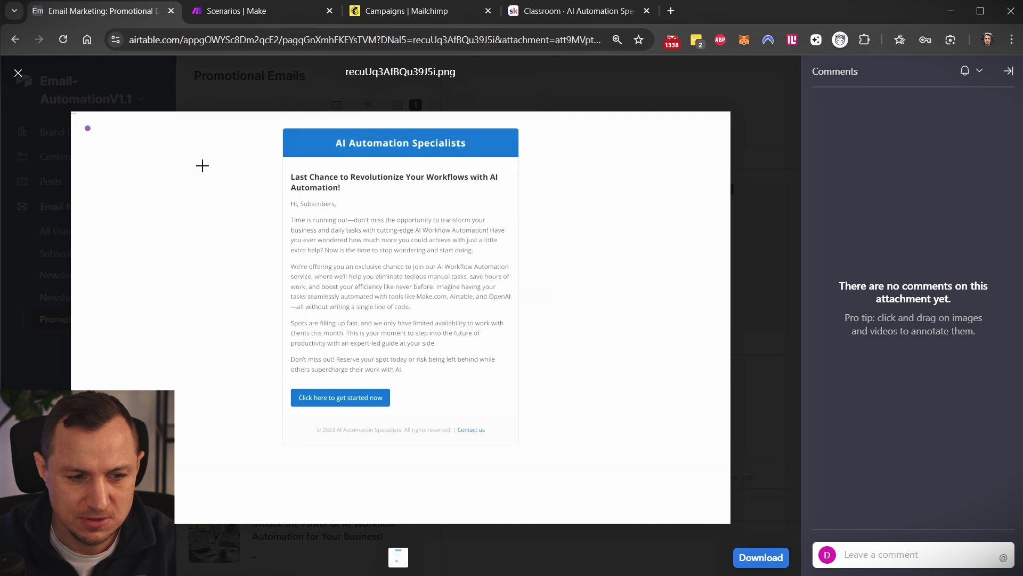
pyautogui.click(17, 74)
# Create a campaign from the promotional email and switch to Mailchimp to check for it in the refreshed campaign list
pyautogui.scroll(-1, 863, 330)
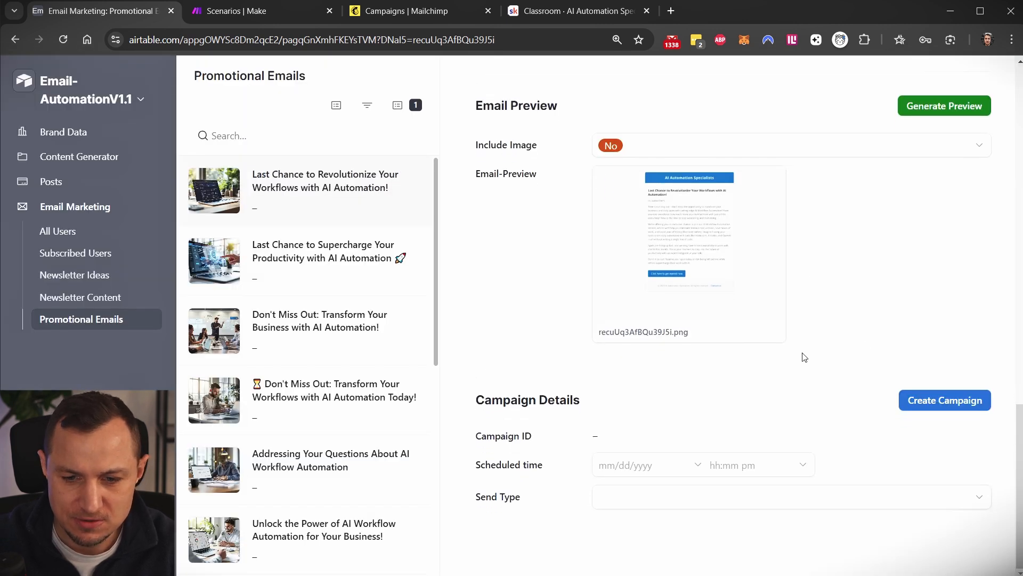
pyautogui.click(942, 404)
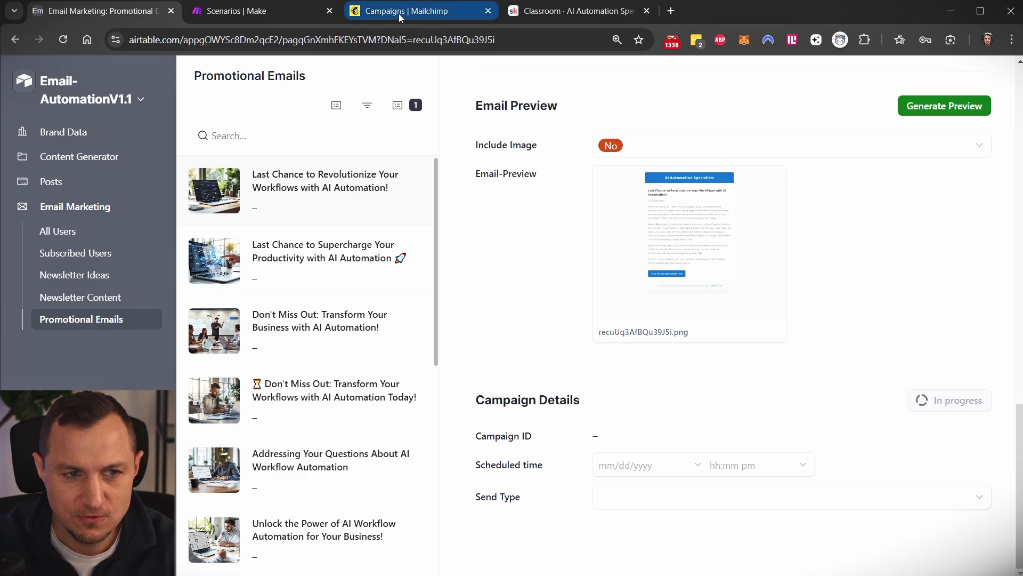
pyautogui.click(415, 15)
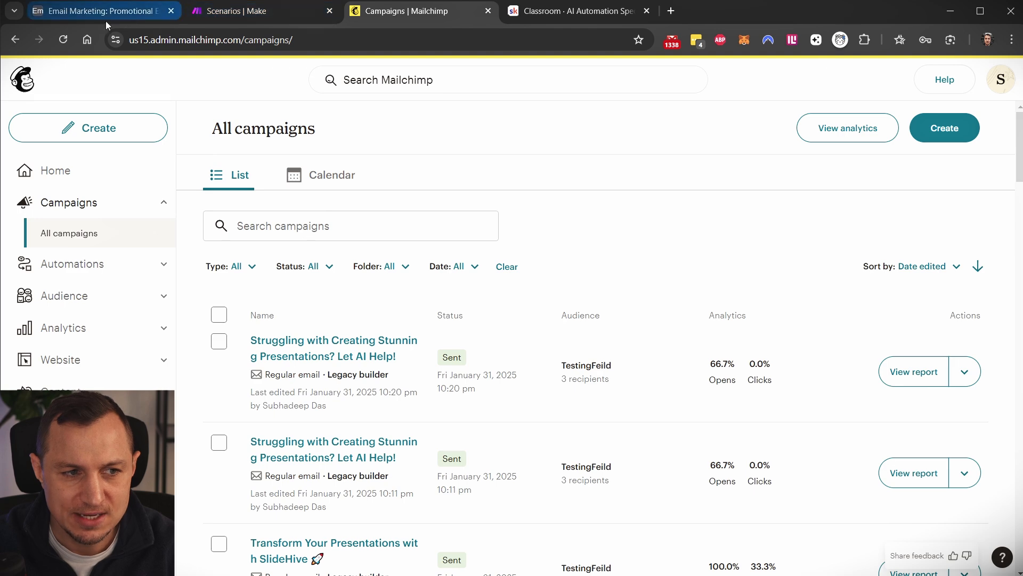
pyautogui.click(79, 12)
pyautogui.click(413, 13)
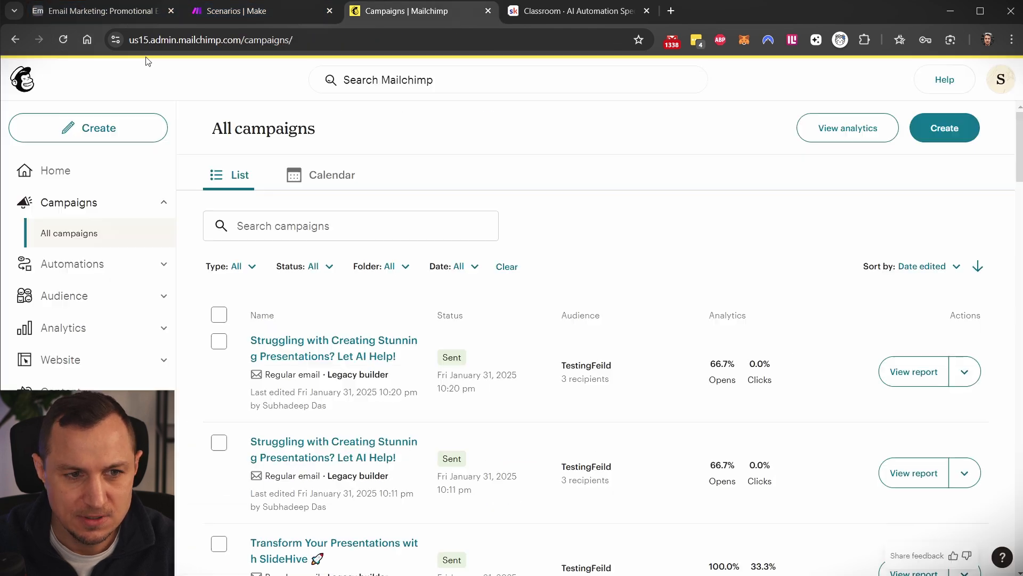
pyautogui.click(62, 47)
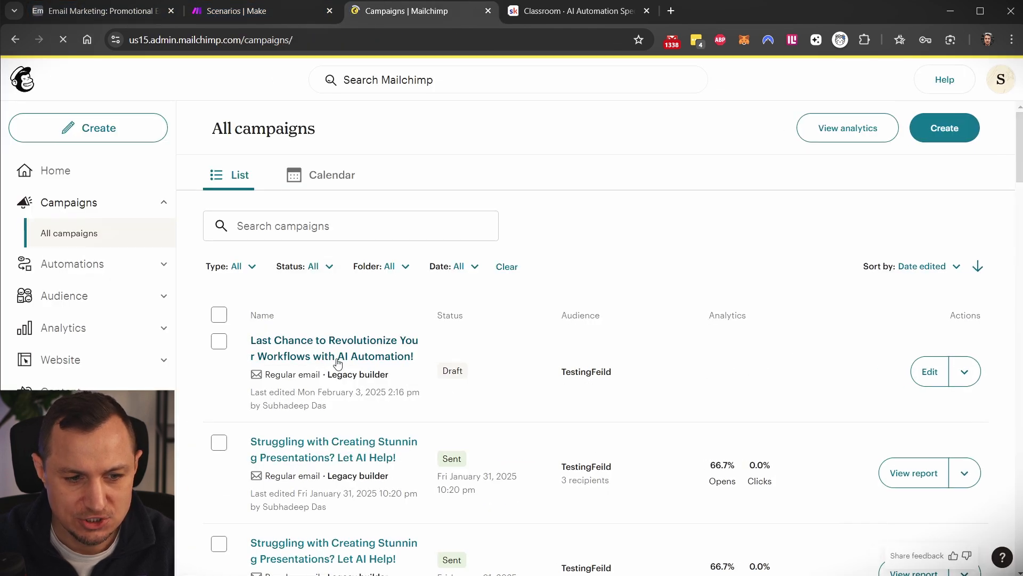
# Switch back to Airtable and examine the campaign's scheduled time and send type fields without setting them
pyautogui.click(88, 15)
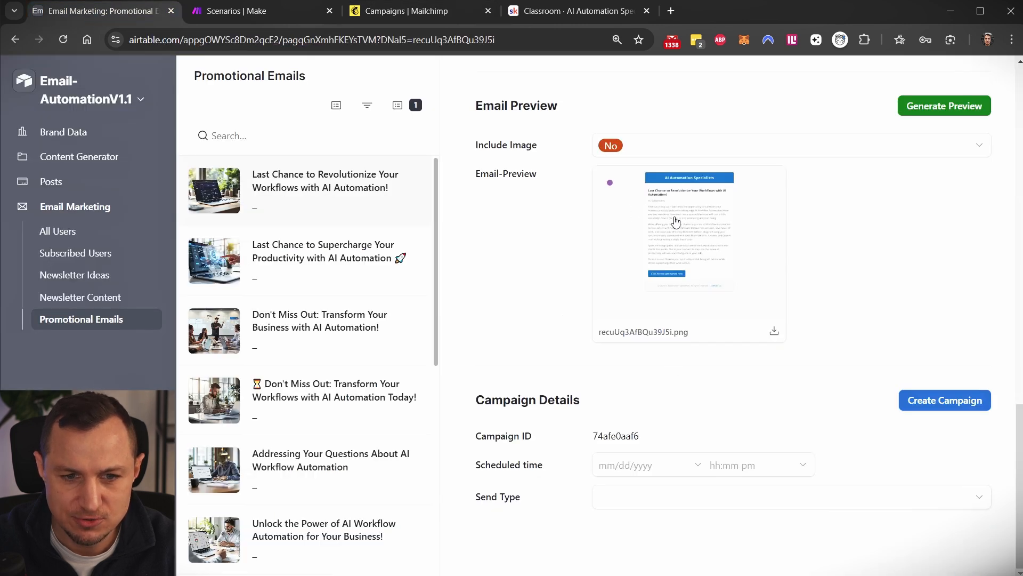
pyautogui.click(638, 463)
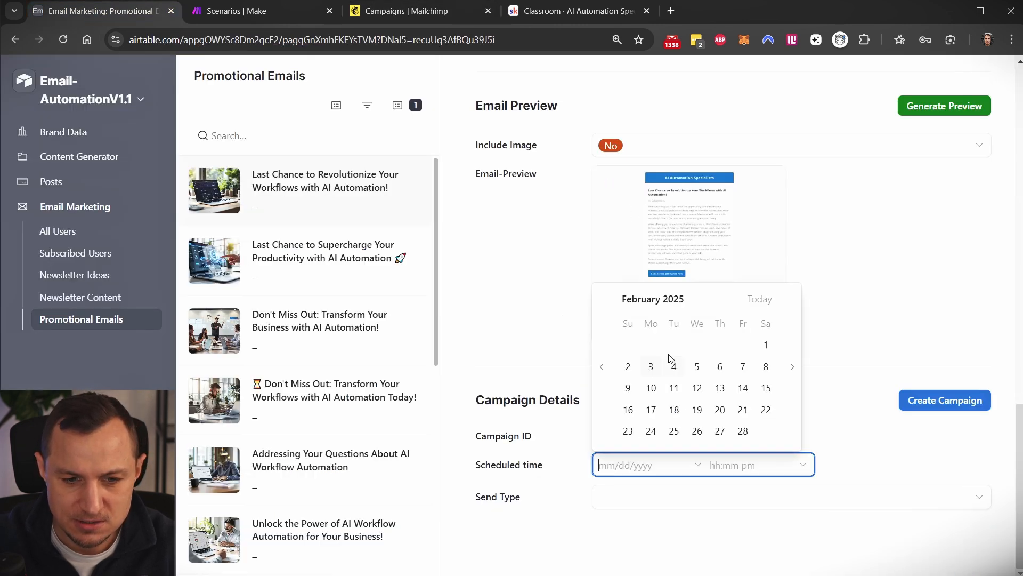
pyautogui.click(617, 508)
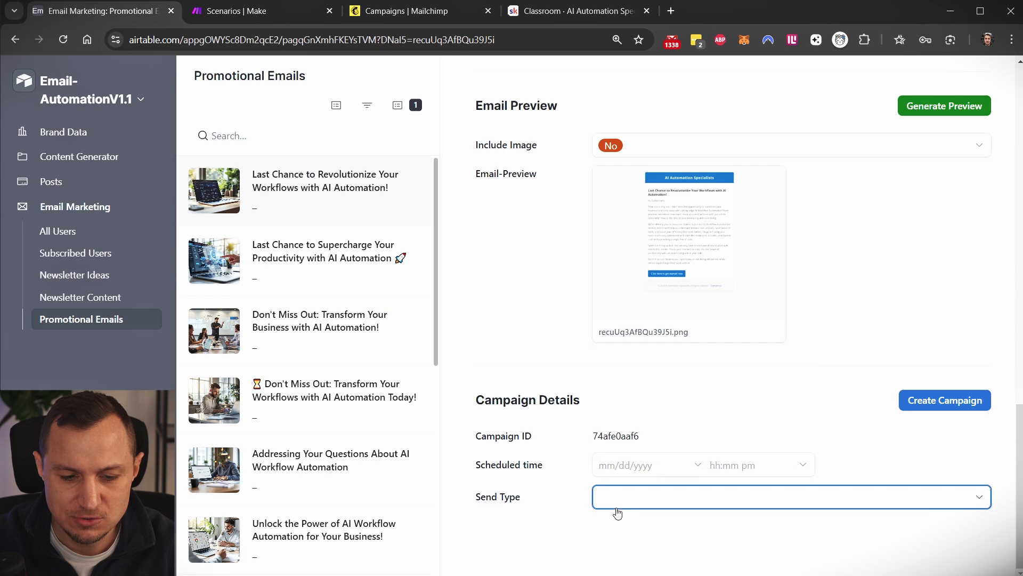
pyautogui.click(618, 512)
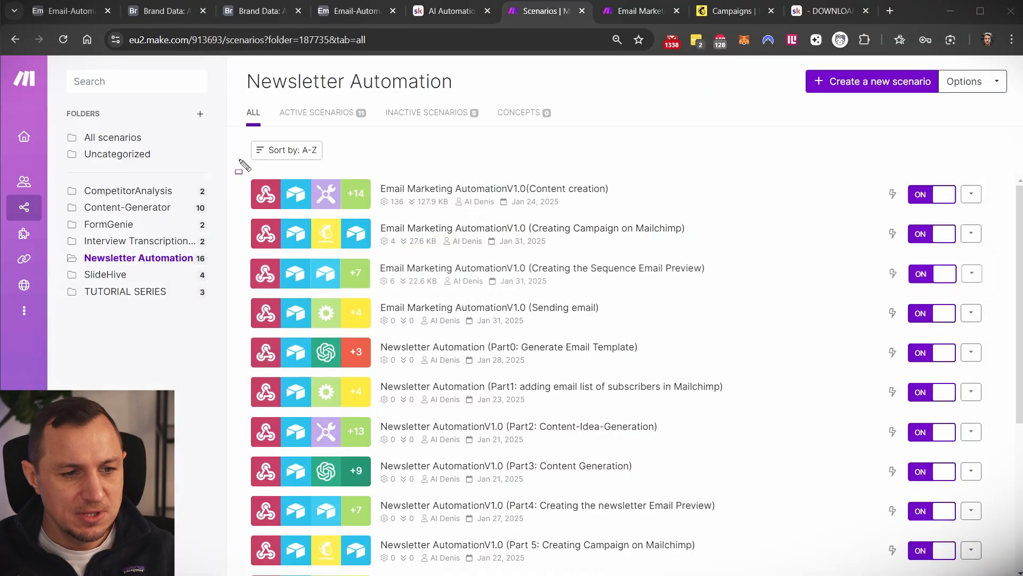
# Open the Email Marketing AutomationV1.0(Content creation) scenario from the Newsletter Automation list and examine its module chain in the editor
pyautogui.moveTo(238, 159); pyautogui.dragTo(584, 314)
pyautogui.moveTo(850, 308)
pyautogui.mouseDown()
pyautogui.moveTo(954, 337)
pyautogui.moveTo(1005, 337)
pyautogui.mouseUp()
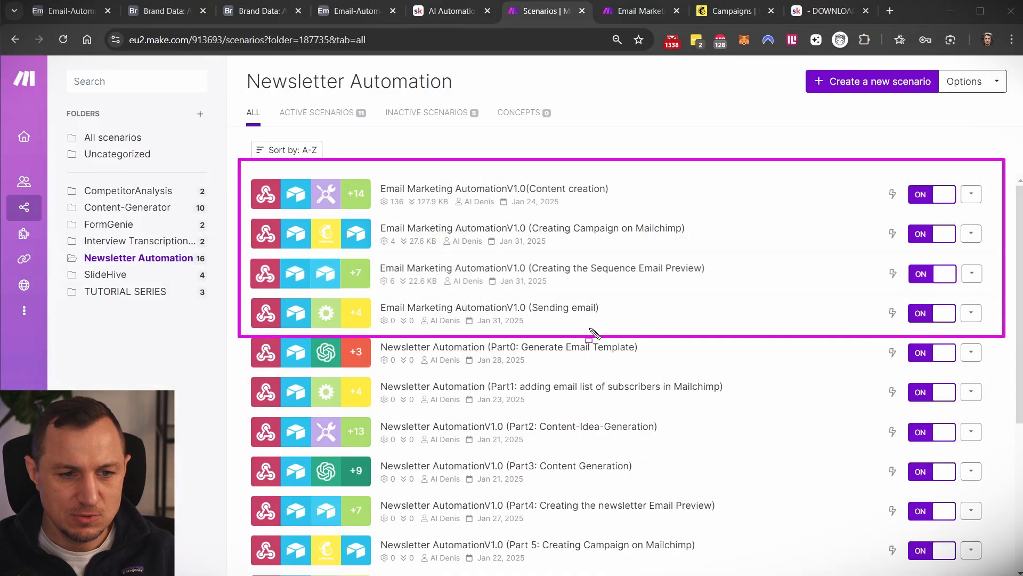
pyautogui.moveTo(240, 171)
pyautogui.mouseDown()
pyautogui.moveTo(851, 238)
pyautogui.moveTo(993, 217)
pyautogui.mouseUp()
pyautogui.press('Escape')
pyautogui.click(517, 199)
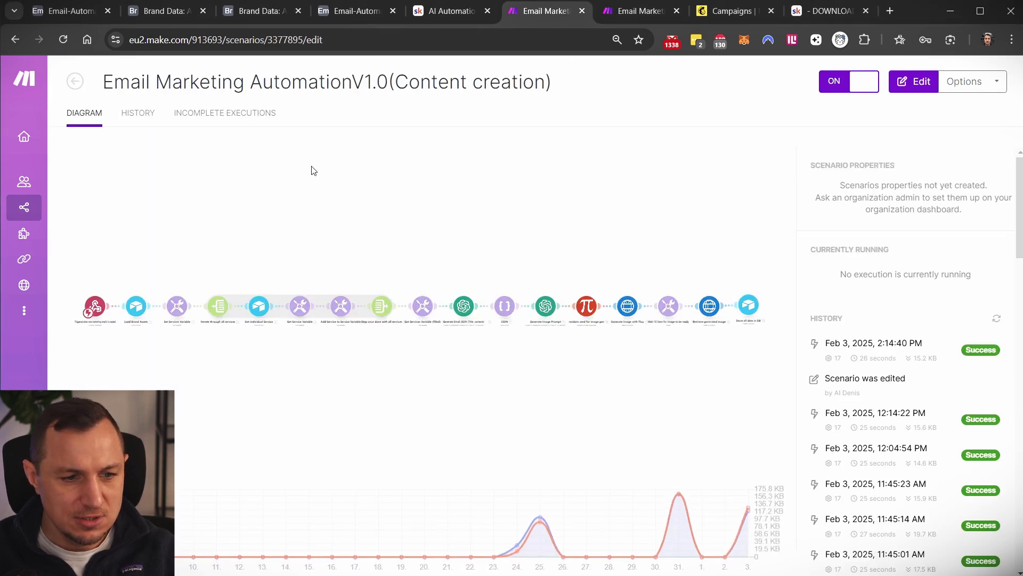
pyautogui.moveTo(65, 261)
pyautogui.mouseDown()
pyautogui.moveTo(594, 441)
pyautogui.moveTo(973, 431)
pyautogui.moveTo(1000, 367)
pyautogui.mouseUp()
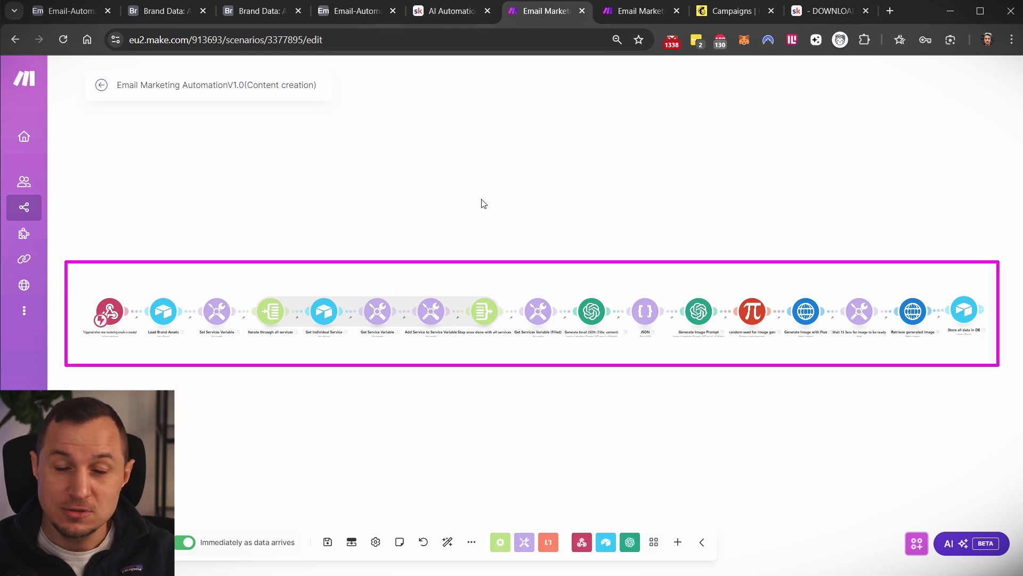
pyautogui.press('Escape')
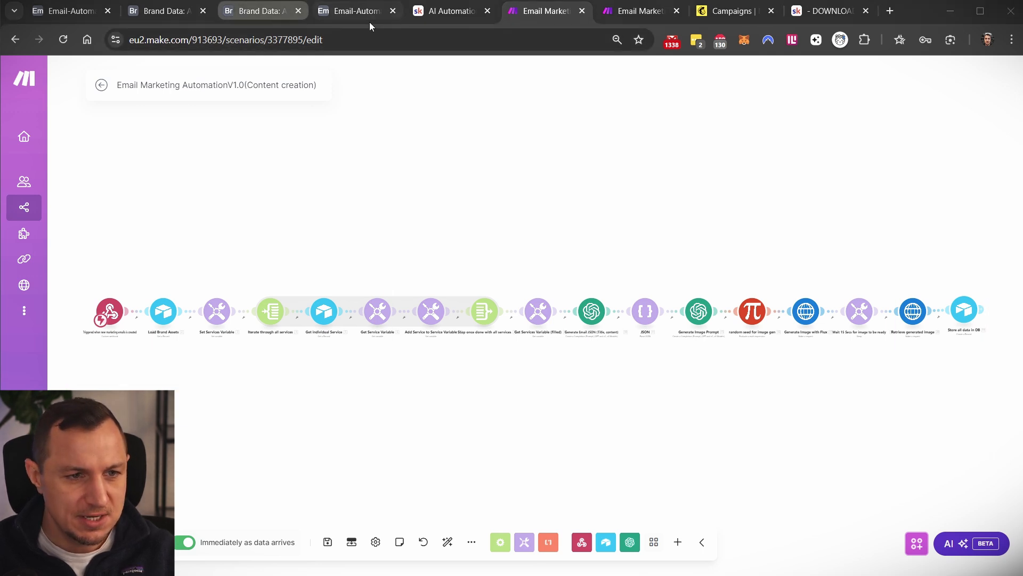
# Switch to Airtable and examine the brand's Promotional Email section, including its available sequence options, leaving the selection as it is
pyautogui.click(259, 11)
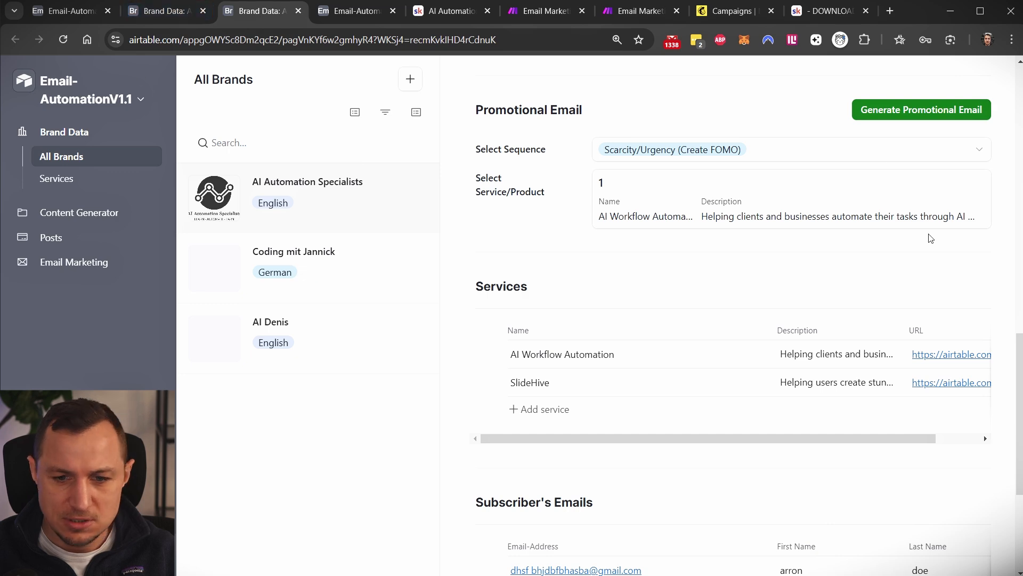
pyautogui.scroll(-4, 713, 346)
pyautogui.scroll(11, 701, 375)
pyautogui.scroll(-3, 722, 377)
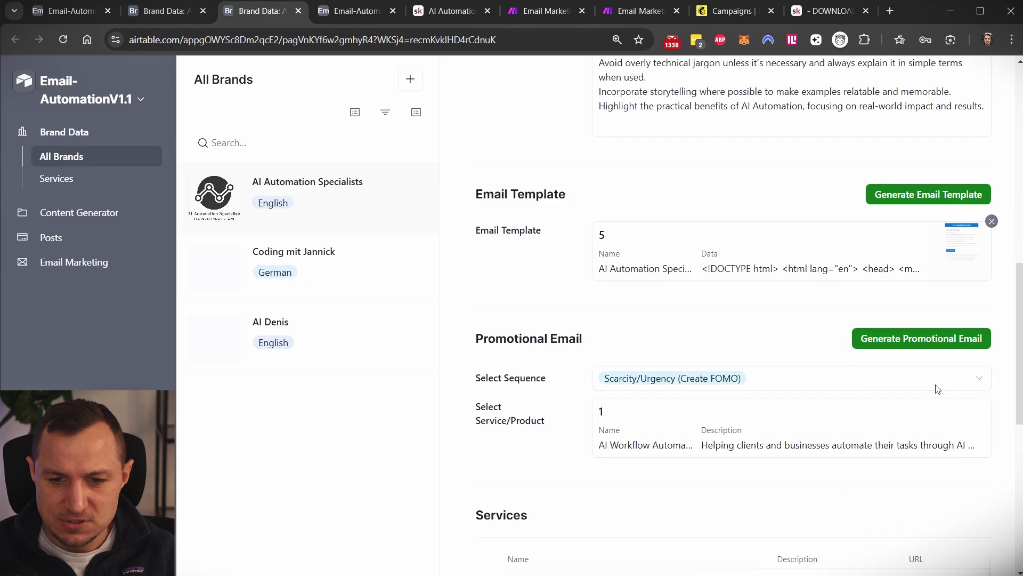
pyautogui.click(736, 379)
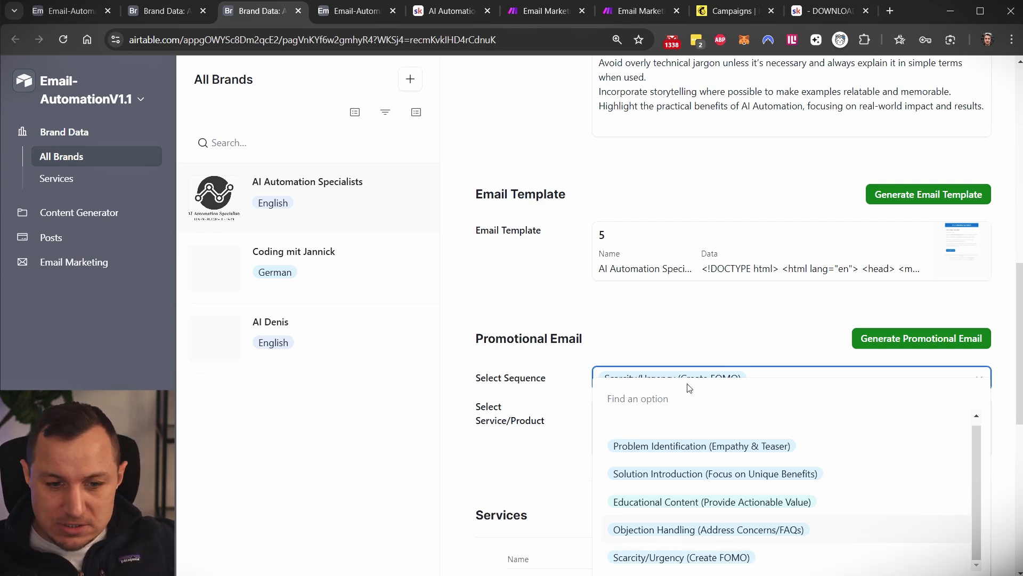
pyautogui.click(647, 329)
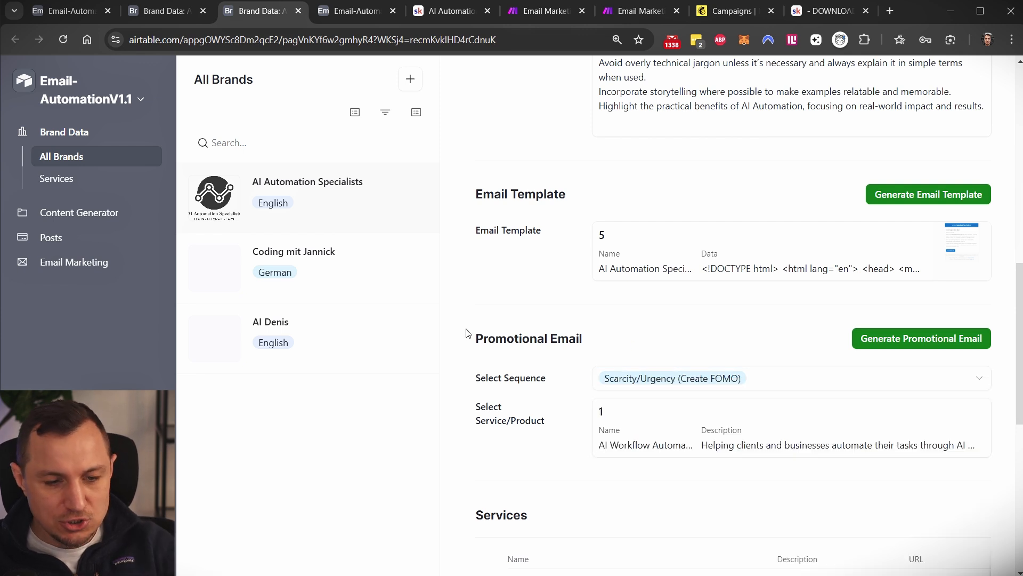
pyautogui.moveTo(457, 307)
pyautogui.mouseDown()
pyautogui.moveTo(1010, 483)
pyautogui.moveTo(1006, 473)
pyautogui.mouseUp()
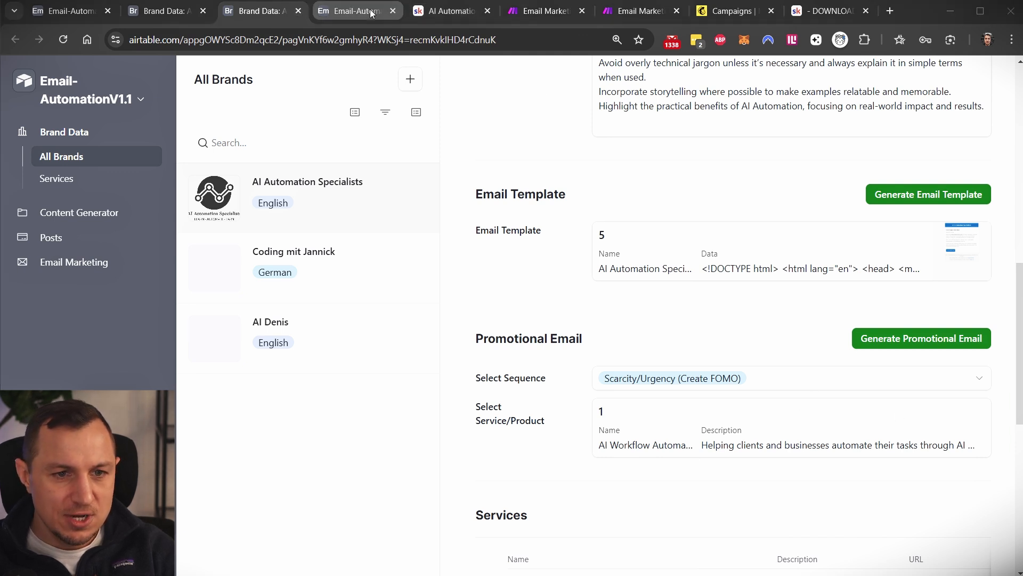
# Switch back to Make, revisit the Content creation scenario's modules, and start a new blank scenario from the scenario overview
pyautogui.click(546, 11)
pyautogui.moveTo(81, 261); pyautogui.dragTo(1001, 359)
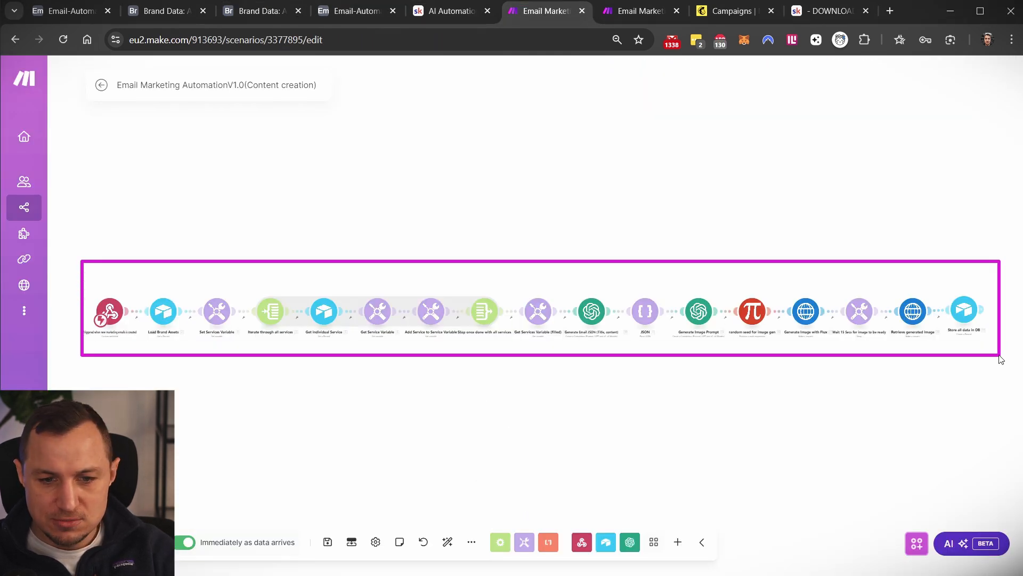
pyautogui.click(634, 16)
pyautogui.click(101, 86)
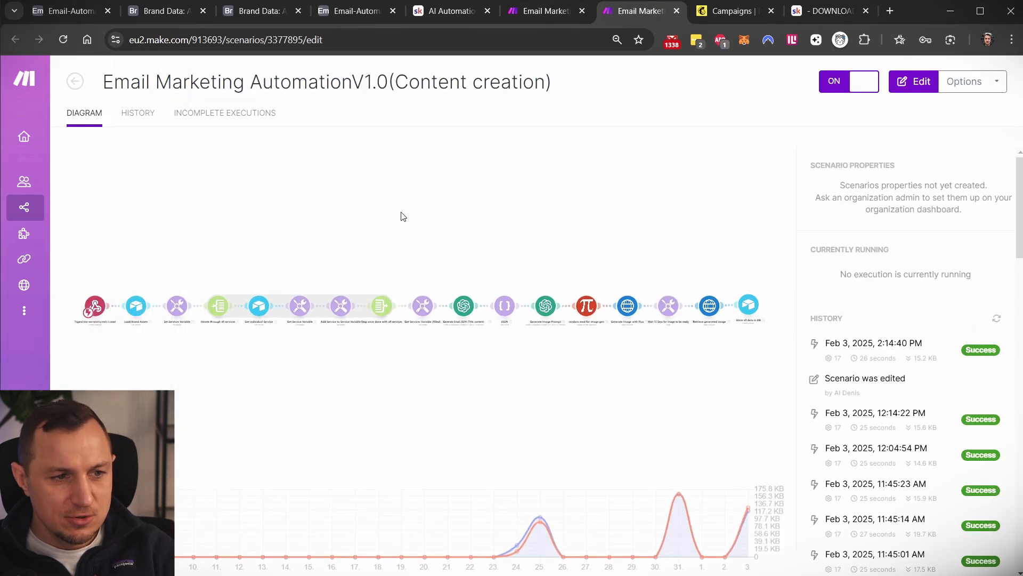
pyautogui.click(41, 208)
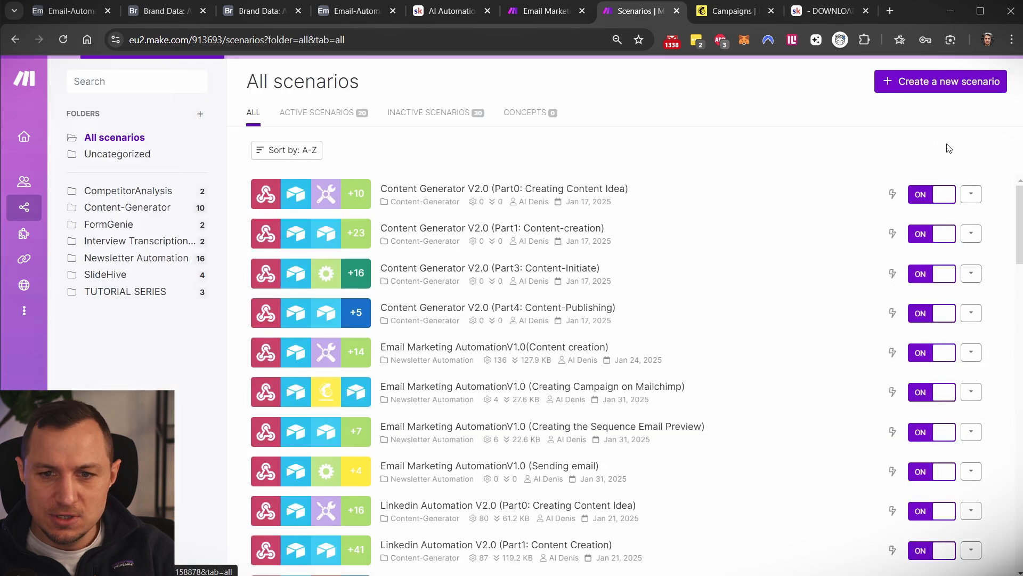
pyautogui.click(943, 80)
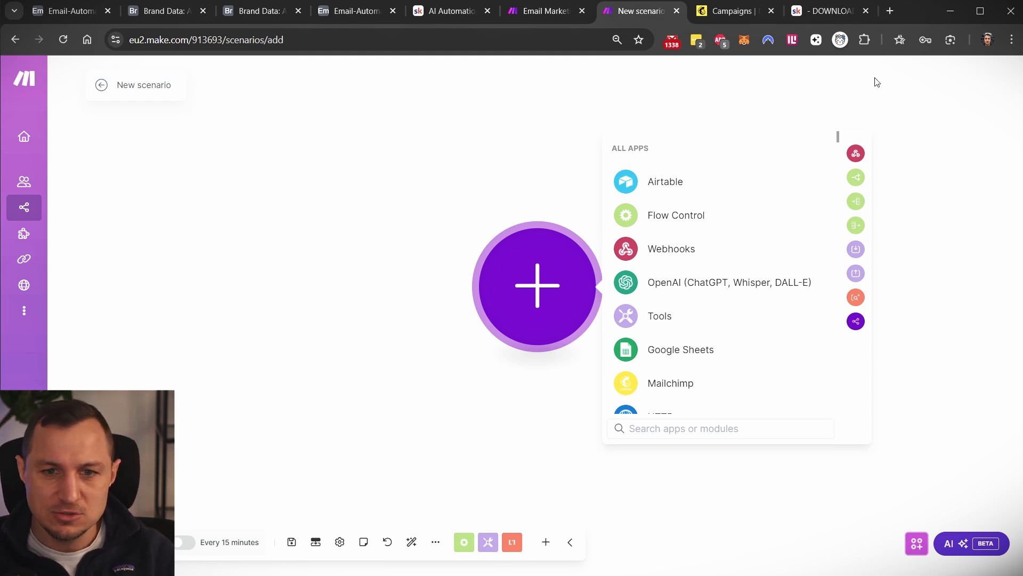
# Switch to the Skool community and look through the classroom's masterclass courses and automation templates
pyautogui.click(829, 10)
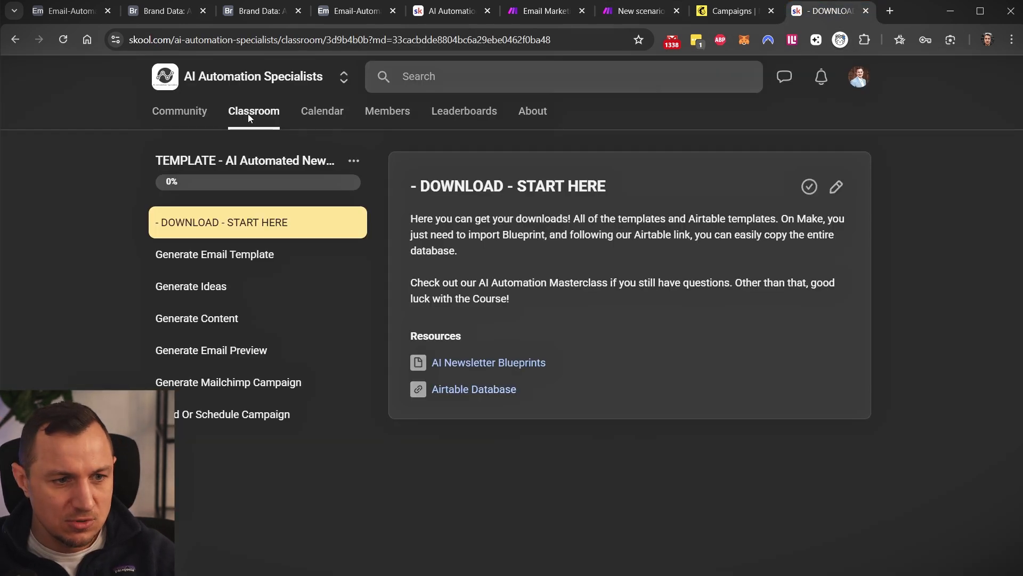
pyautogui.click(249, 113)
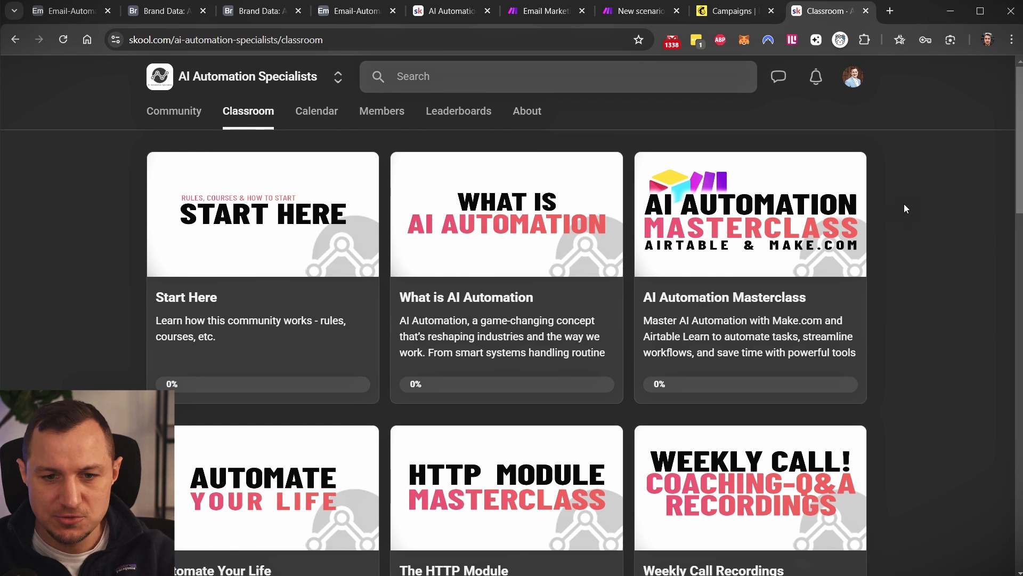
pyautogui.moveTo(892, 150)
pyautogui.mouseDown()
pyautogui.moveTo(649, 365)
pyautogui.moveTo(613, 421)
pyautogui.mouseUp()
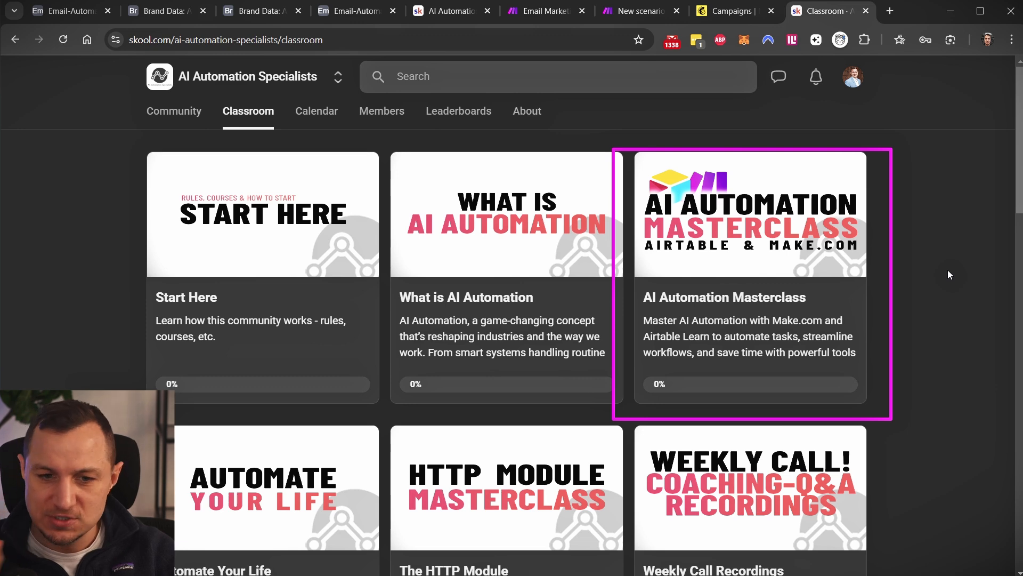
pyautogui.scroll(-4, 833, 287)
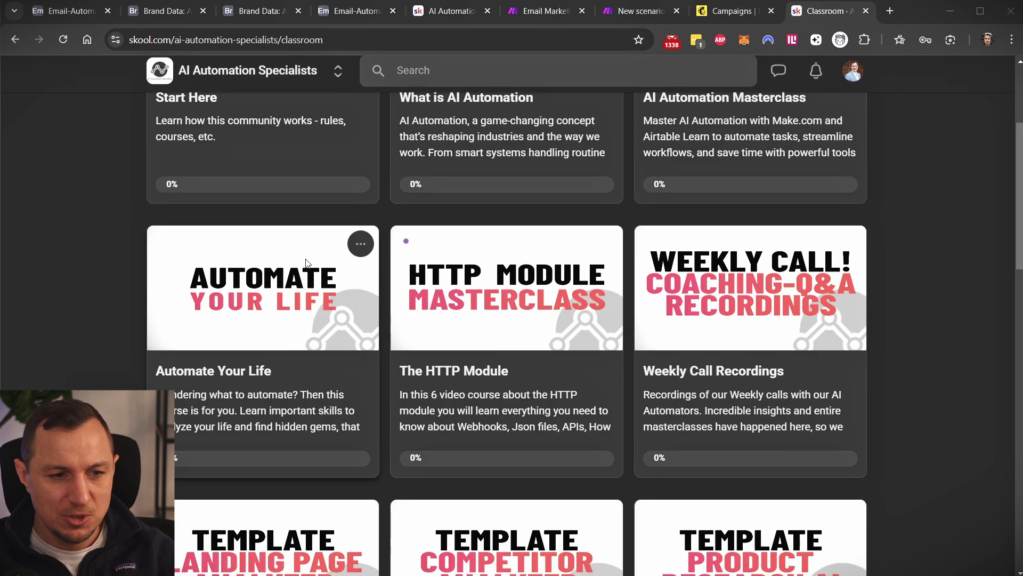
pyautogui.moveTo(143, 215)
pyautogui.mouseDown()
pyautogui.moveTo(696, 299)
pyautogui.moveTo(804, 558)
pyautogui.moveTo(905, 489)
pyautogui.moveTo(864, 430)
pyautogui.mouseUp()
pyautogui.scroll(-9, 864, 431)
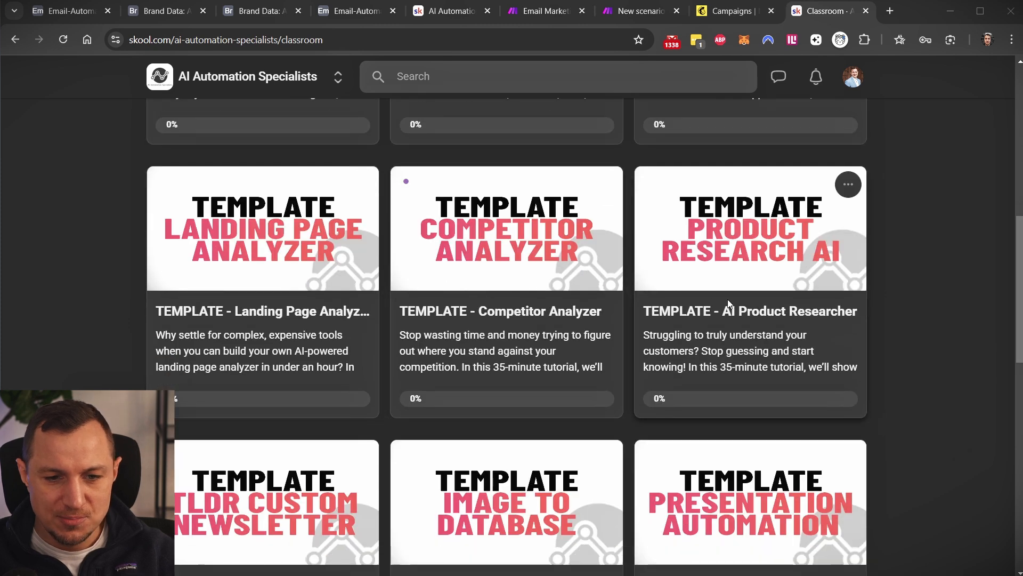
pyautogui.scroll(-3, 364, 282)
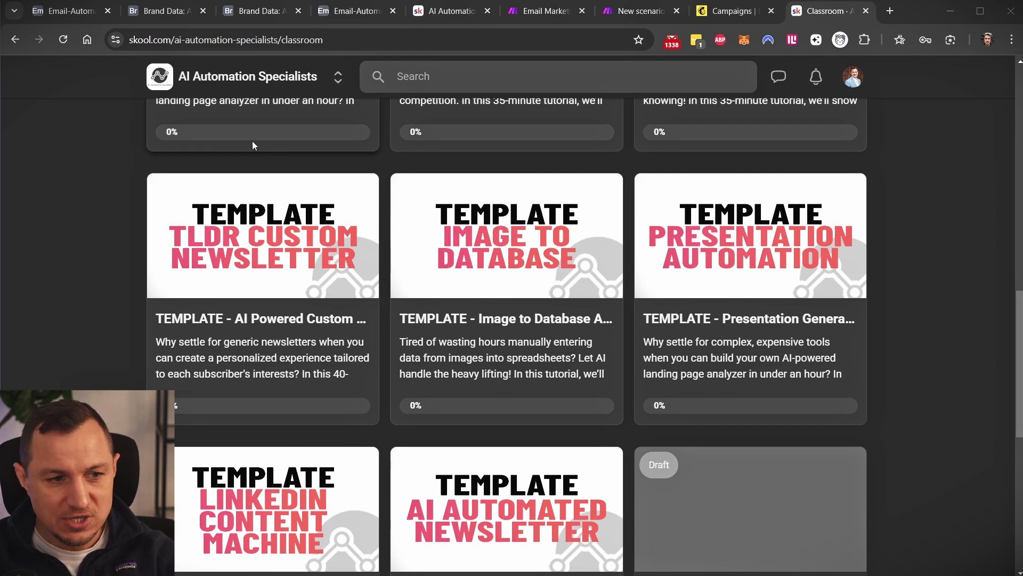
pyautogui.moveTo(113, 160)
pyautogui.mouseDown()
pyautogui.moveTo(935, 455)
pyautogui.moveTo(894, 444)
pyautogui.mouseUp()
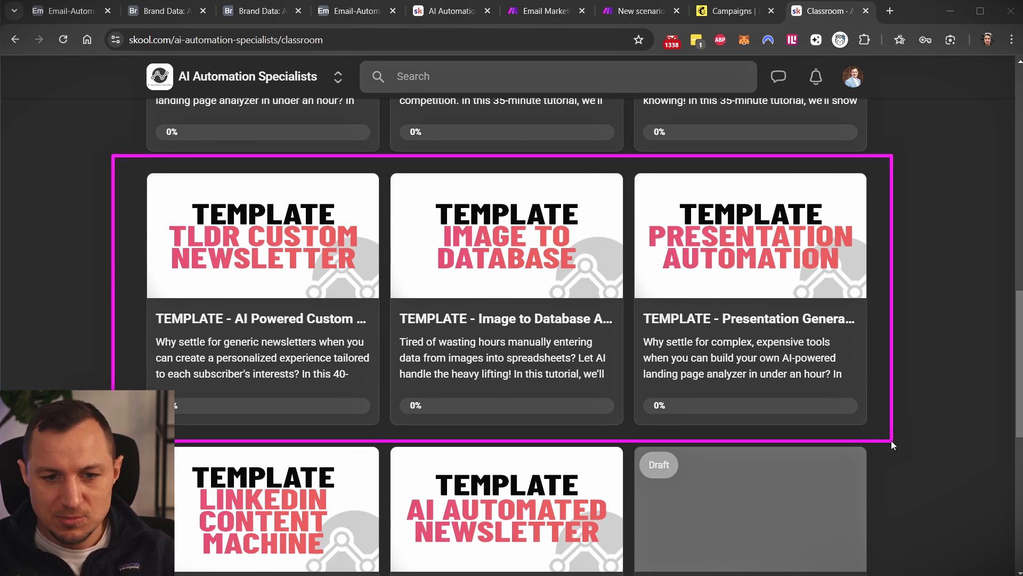
pyautogui.press('Escape')
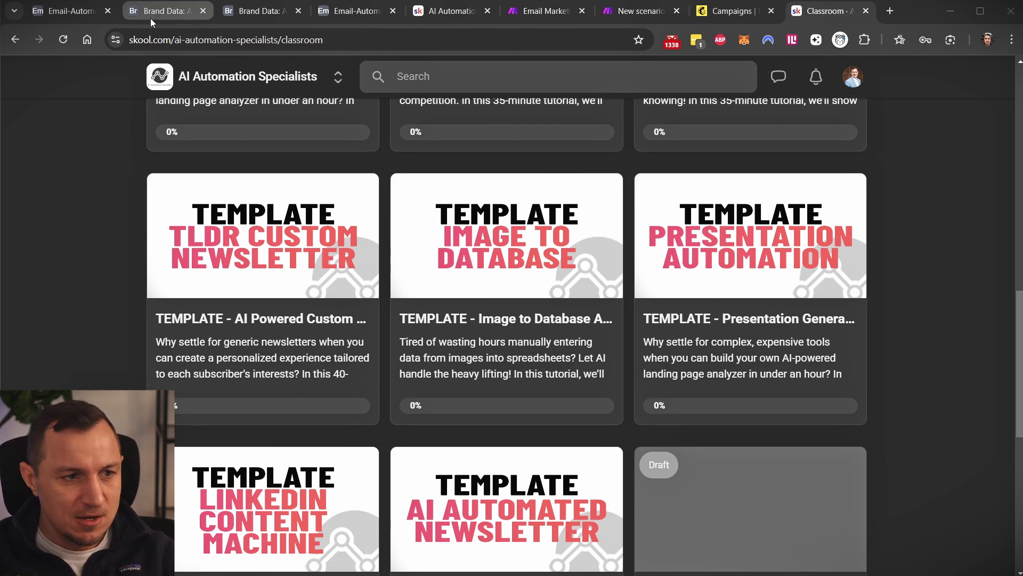
# Switch to Airtable and review the AI Automation Specialists brand's template and promotional email settings, checking the Skool community page in between
pyautogui.moveTo(155, 14)
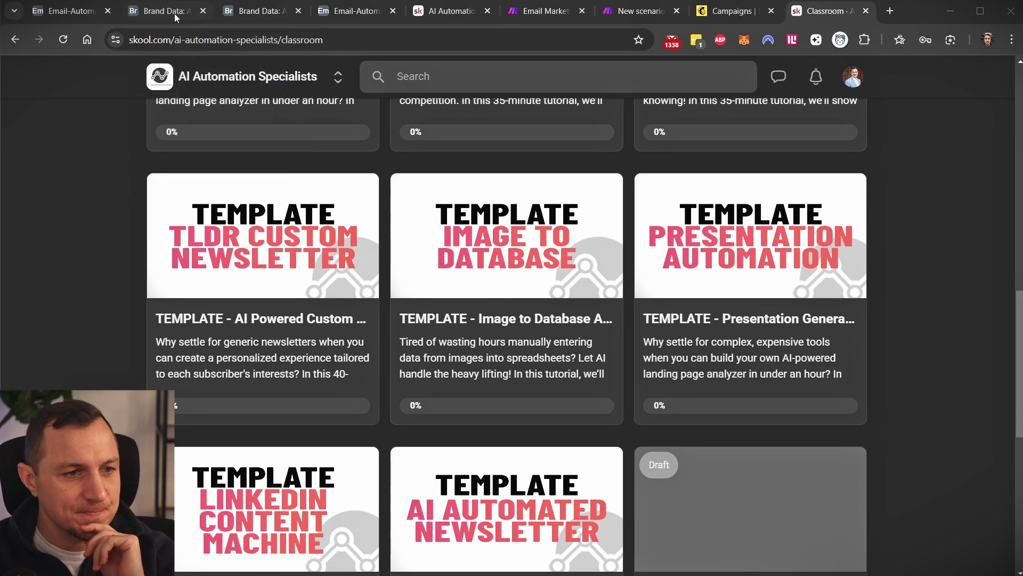
pyautogui.click(172, 13)
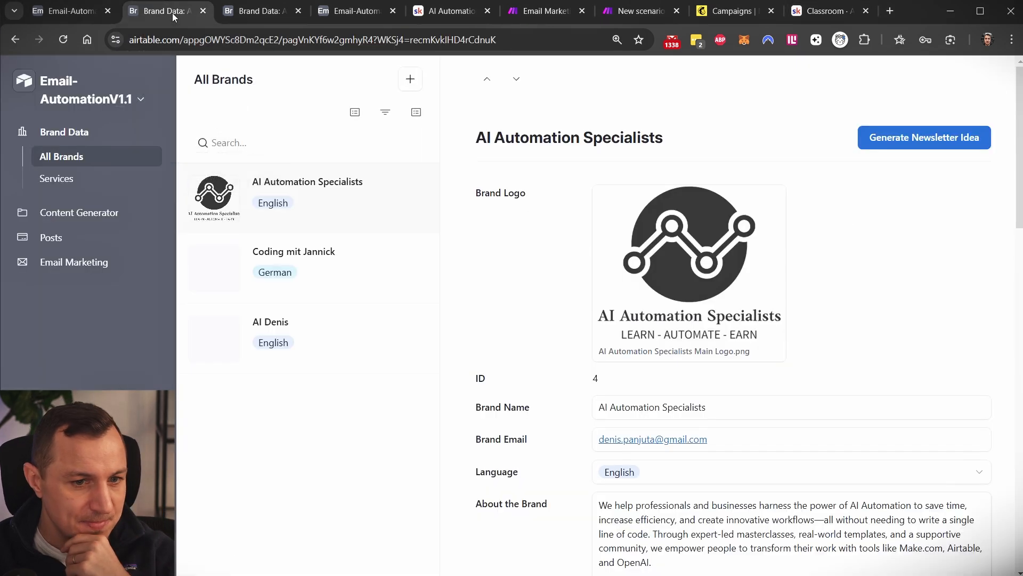
pyautogui.scroll(-10, 799, 389)
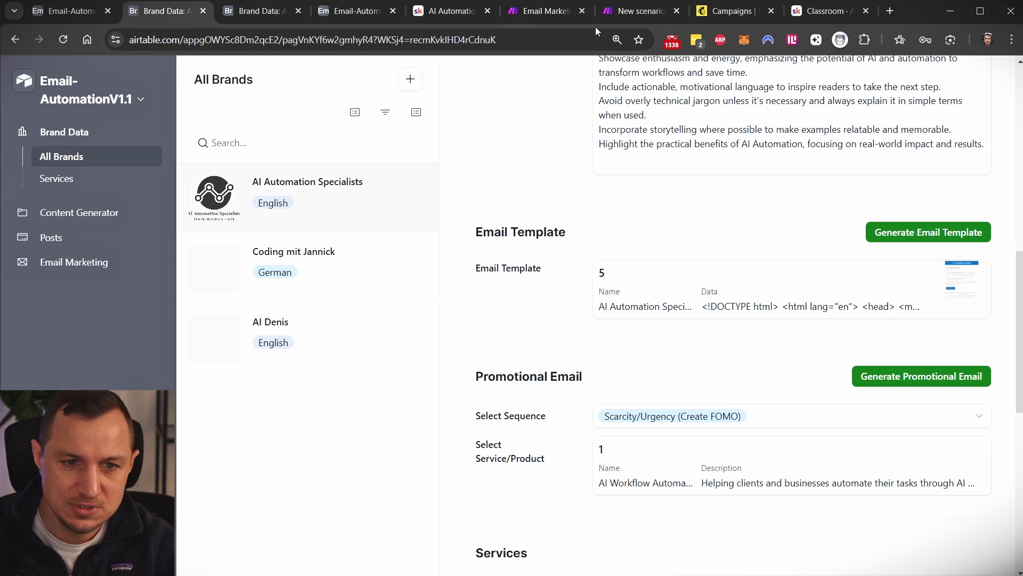
pyautogui.click(444, 11)
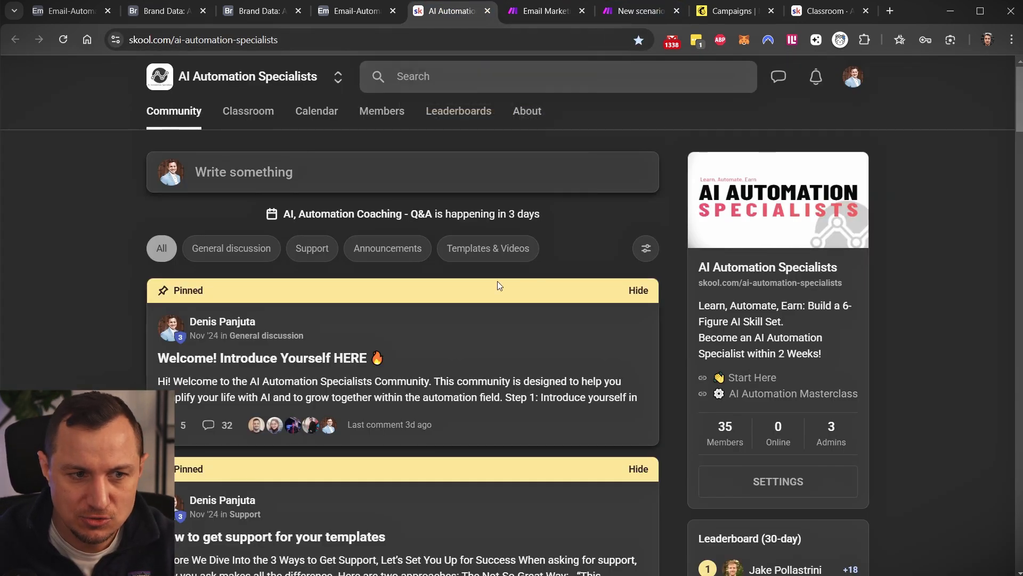
pyautogui.click(171, 13)
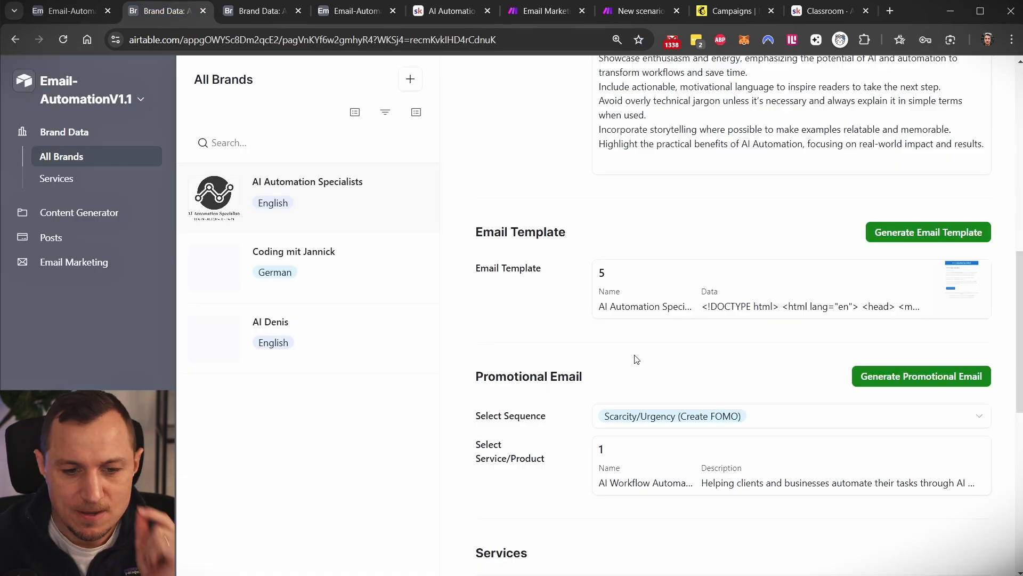
pyautogui.scroll(-1, 499, 324)
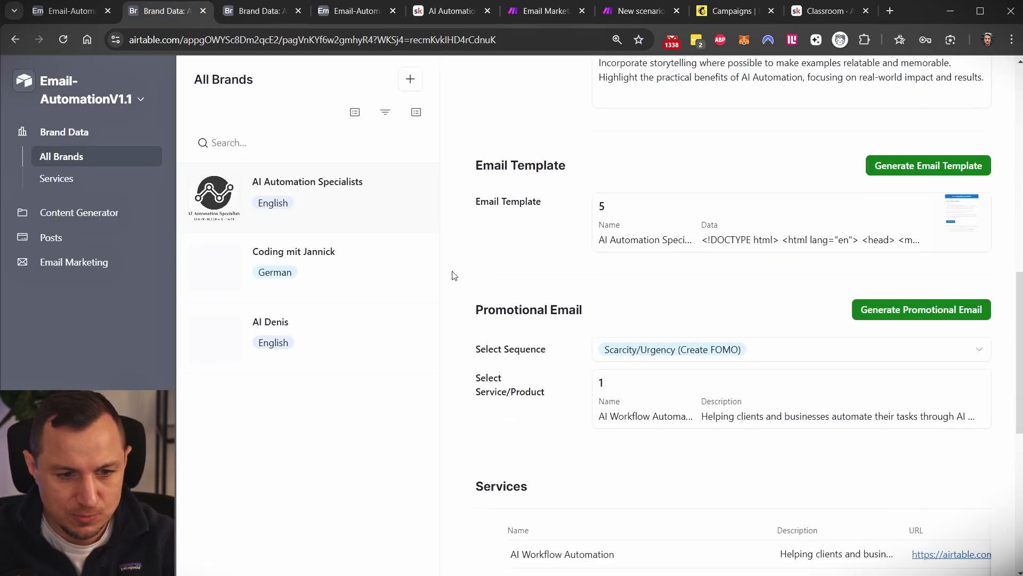
pyautogui.moveTo(556, 359)
pyautogui.mouseDown()
pyautogui.moveTo(1022, 518)
pyautogui.moveTo(1022, 468)
pyautogui.moveTo(1009, 463)
pyautogui.mouseUp()
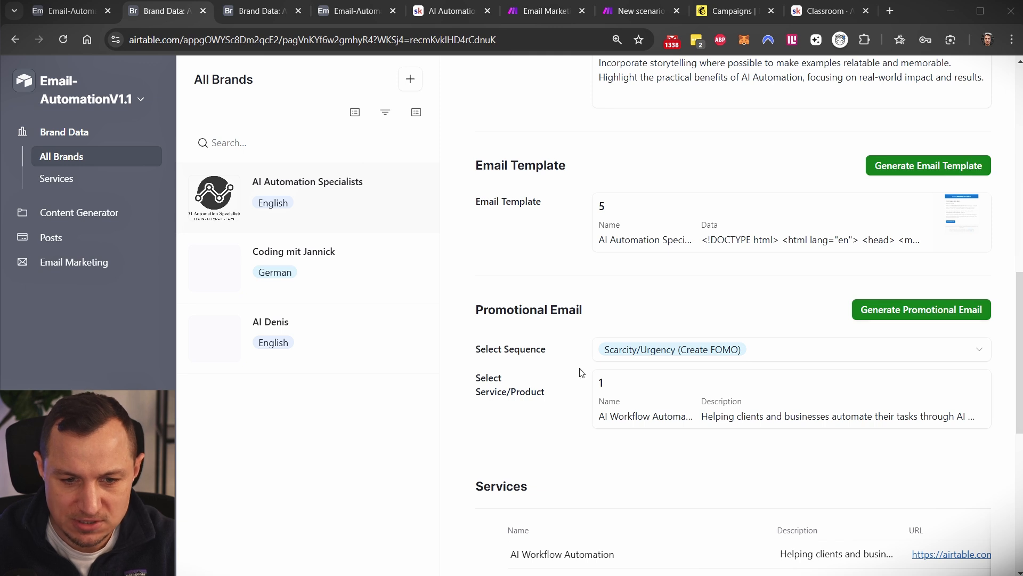
# Generate a promotional email with the sequence left at Scarcity/Urgency (Create FOMO) and confirm the request
pyautogui.click(624, 357)
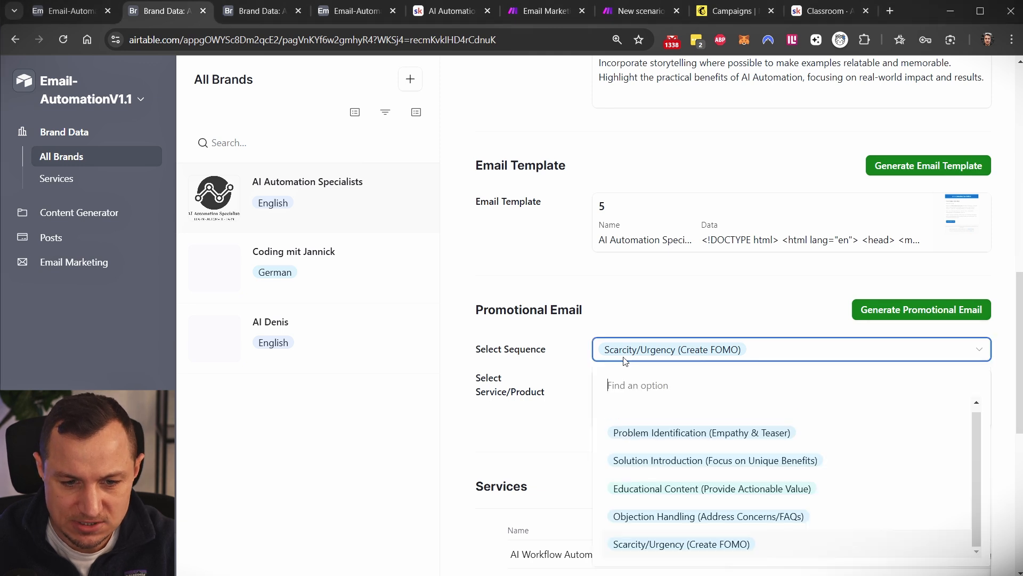
pyautogui.click(842, 276)
pyautogui.click(888, 310)
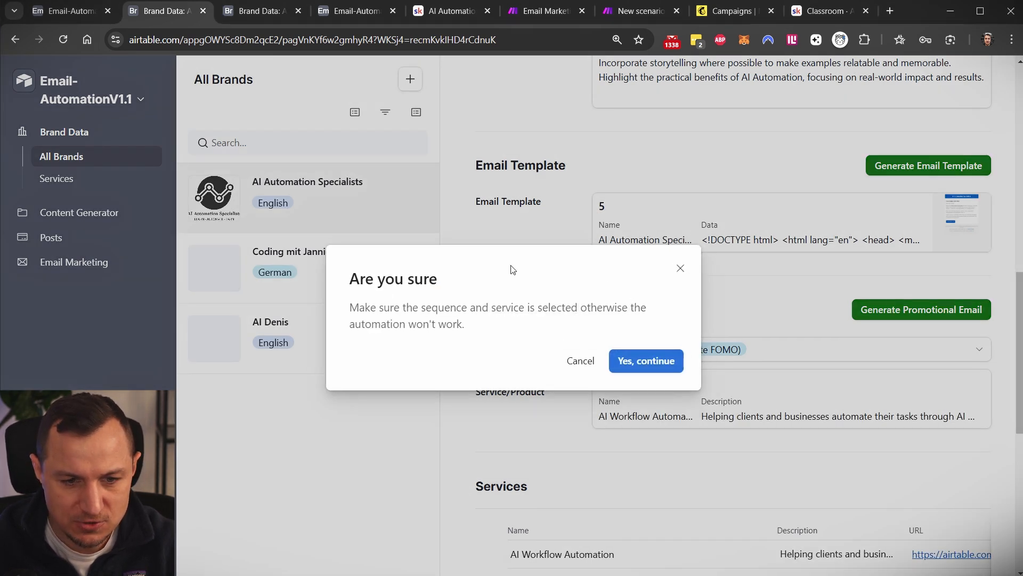
pyautogui.click(646, 360)
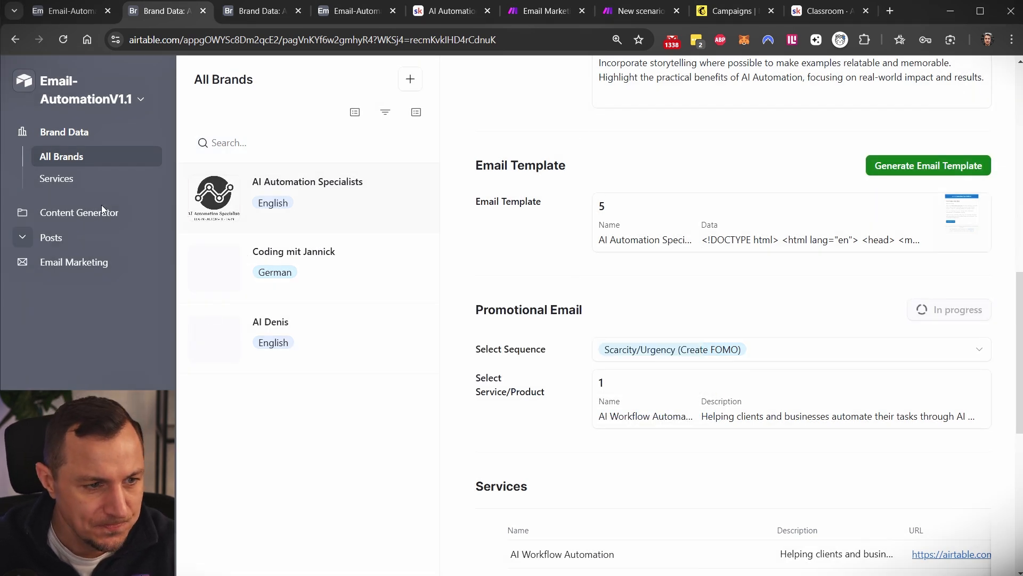
# Go to the Promotional Emails list under Email Marketing and open the record "Struggling to Keep Up? AI Automation Could Be the Answer!"
pyautogui.click(75, 264)
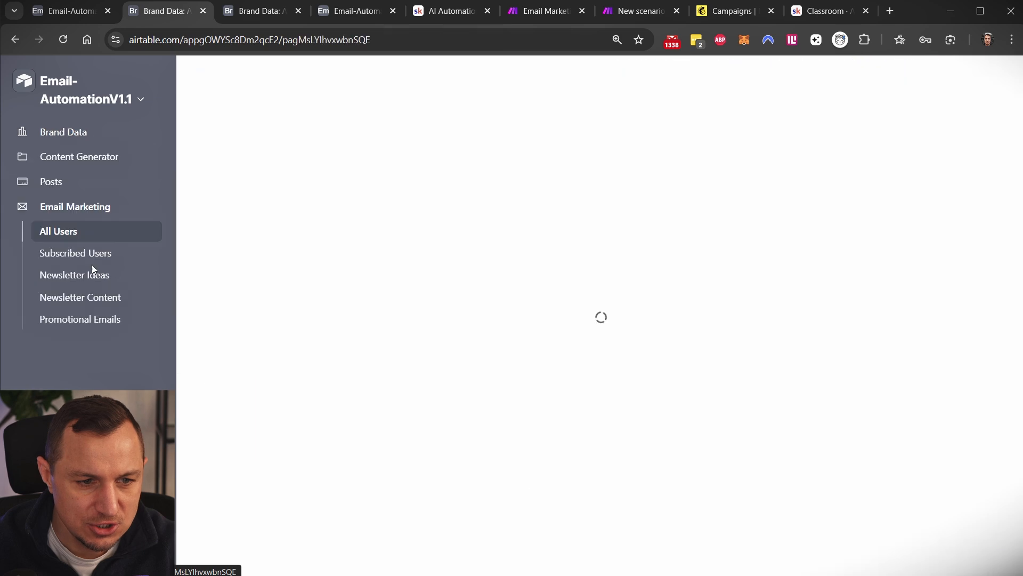
pyautogui.click(88, 319)
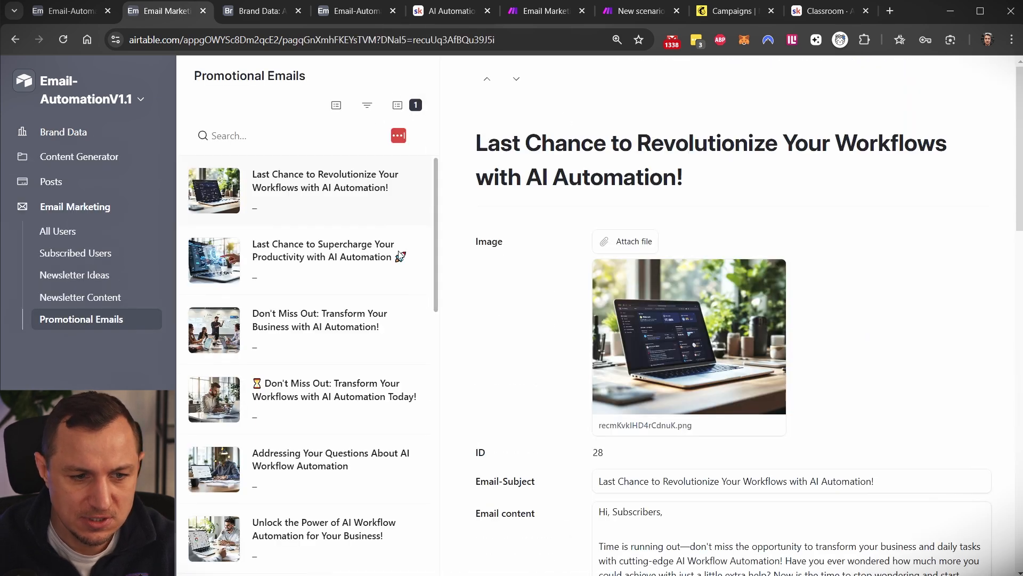
pyautogui.scroll(-1, 339, 339)
pyautogui.scroll(-6, 340, 339)
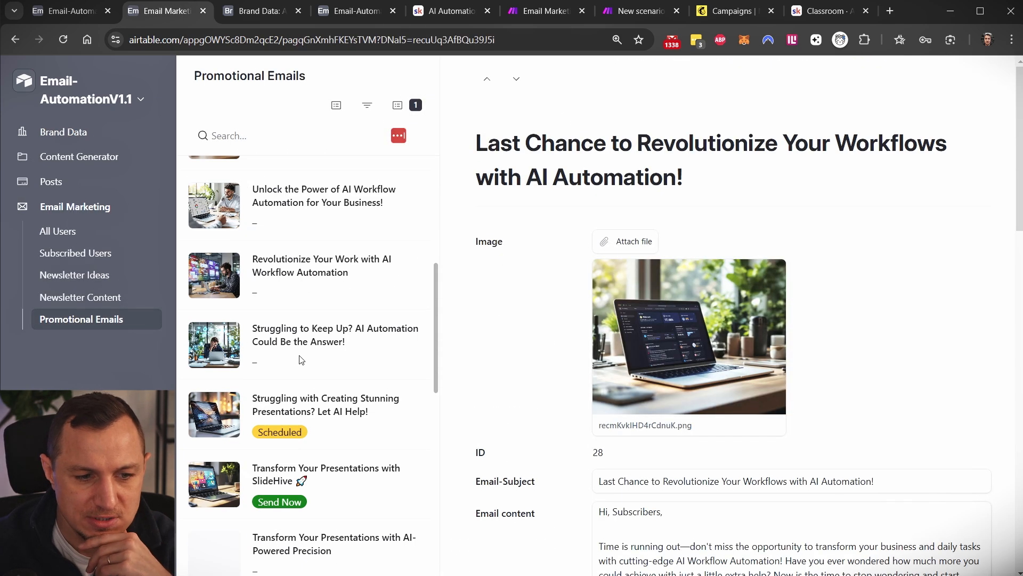
pyautogui.click(302, 356)
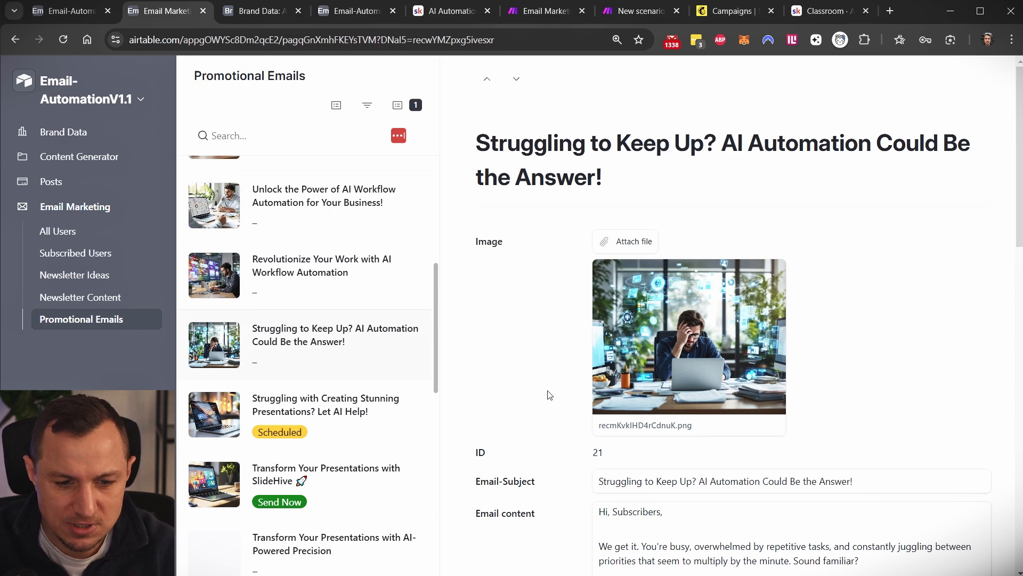
# Read the email content of "Struggling to Keep Up?", and open the "Revolutionize Your Work with AI Workflow Automation" record to review its image and text
pyautogui.moveTo(491, 144); pyautogui.dragTo(645, 176)
pyautogui.scroll(-8, 834, 392)
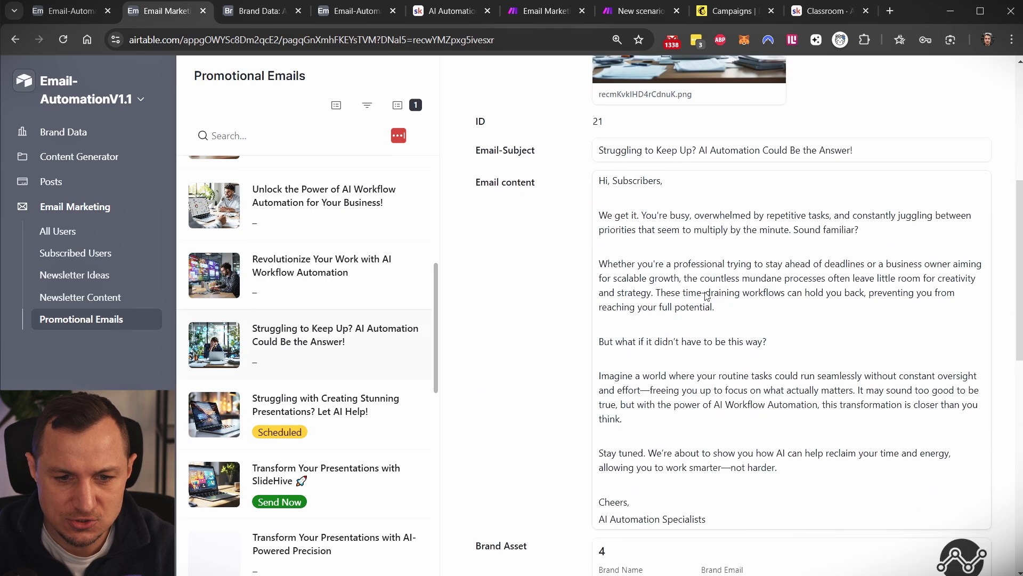
pyautogui.click(609, 161)
pyautogui.hotkey('ctrl', 'a')
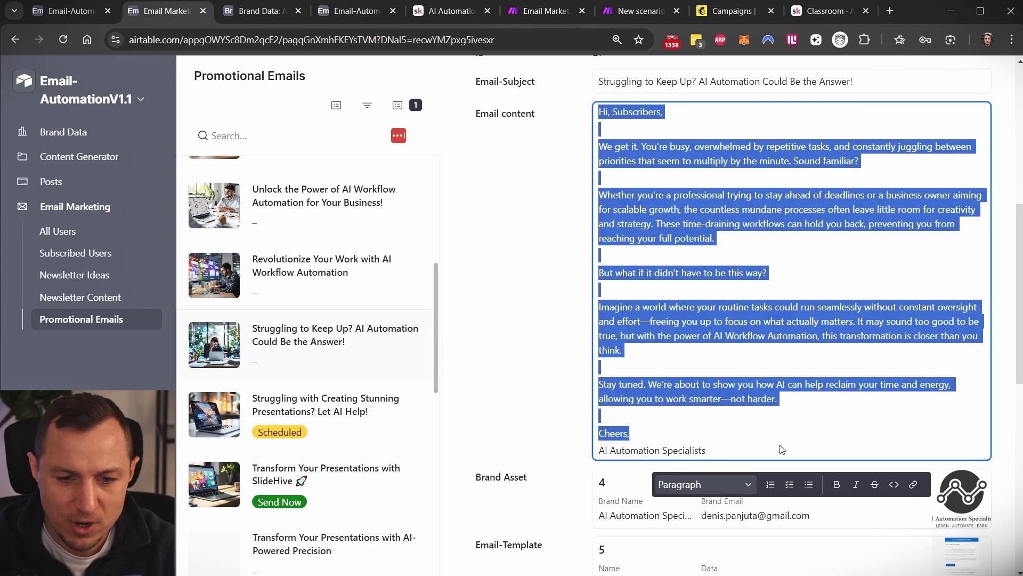
pyautogui.click(318, 288)
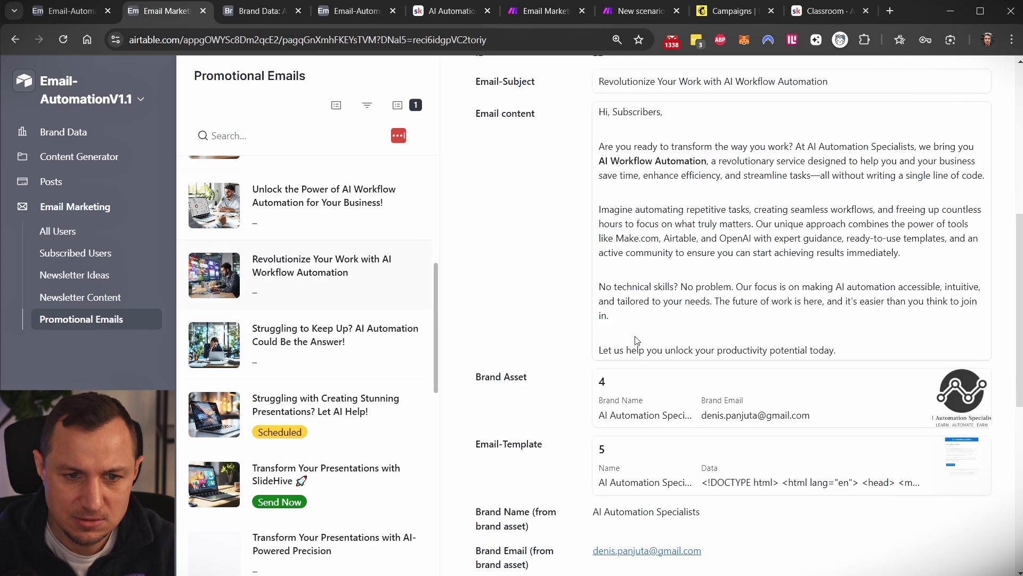
pyautogui.scroll(3, 600, 306)
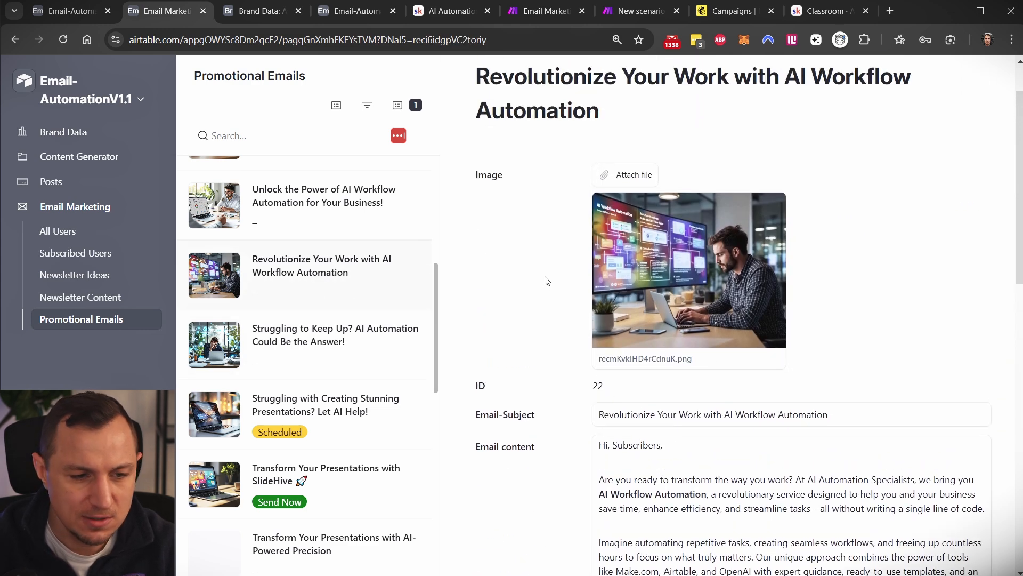
# Open Brand Data in a separate tab and display the promotional email sequence options of the AI Automation Specialists brand
pyautogui.middleClick(77, 135)
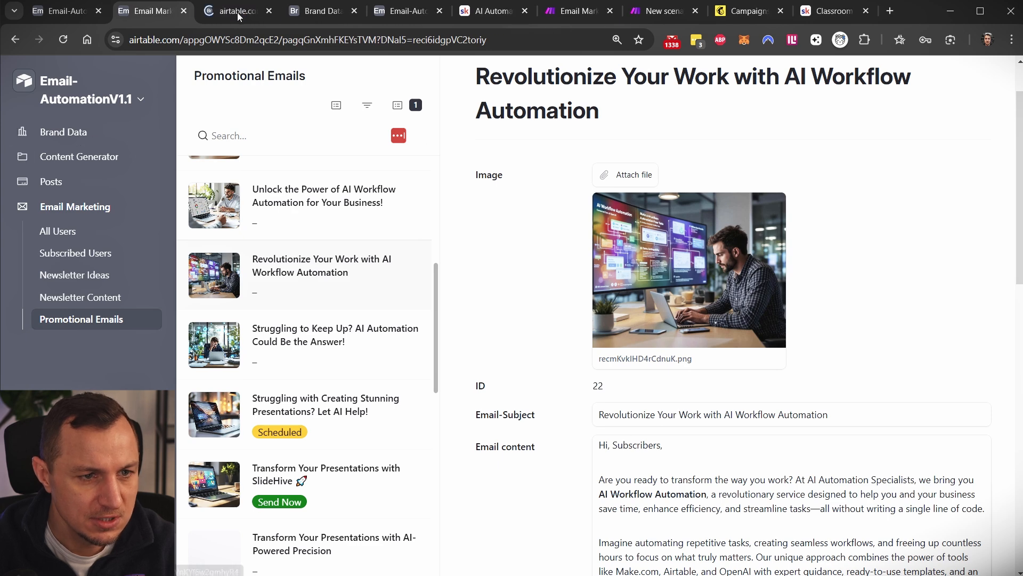
pyautogui.click(238, 12)
pyautogui.click(308, 7)
pyautogui.click(673, 378)
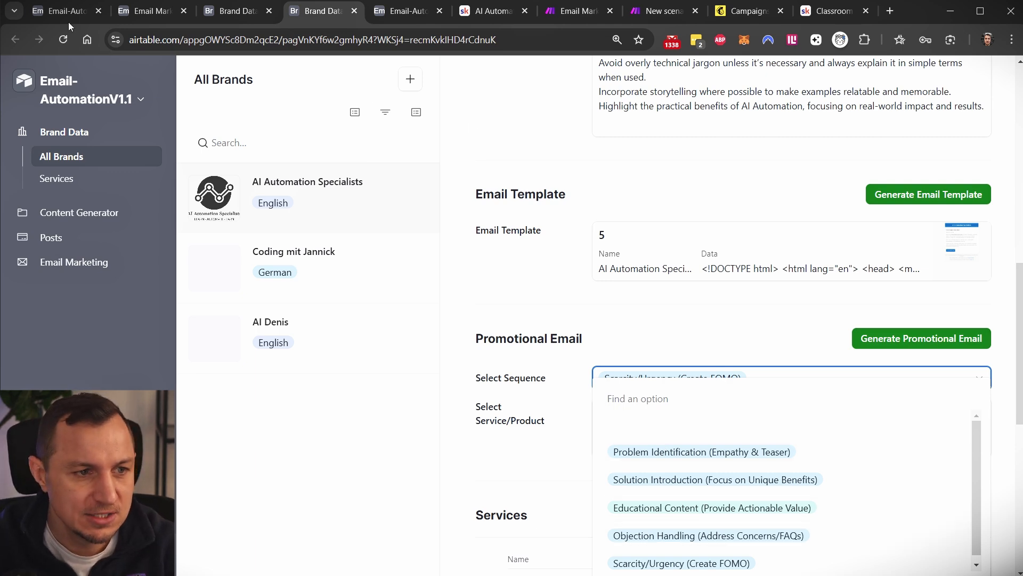
# Return to the promotional emails and read the content of "Unlock the Power of AI Workflow Automation for Your Business!", including its Tip of the Day
pyautogui.click(137, 14)
pyautogui.click(321, 228)
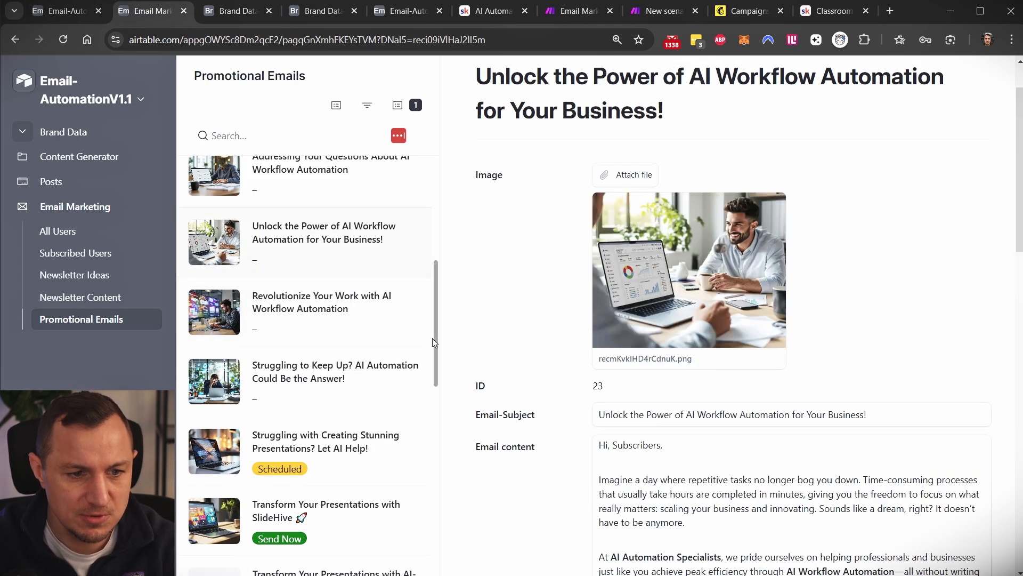
pyautogui.scroll(-6, 711, 301)
pyautogui.scroll(-2, 712, 301)
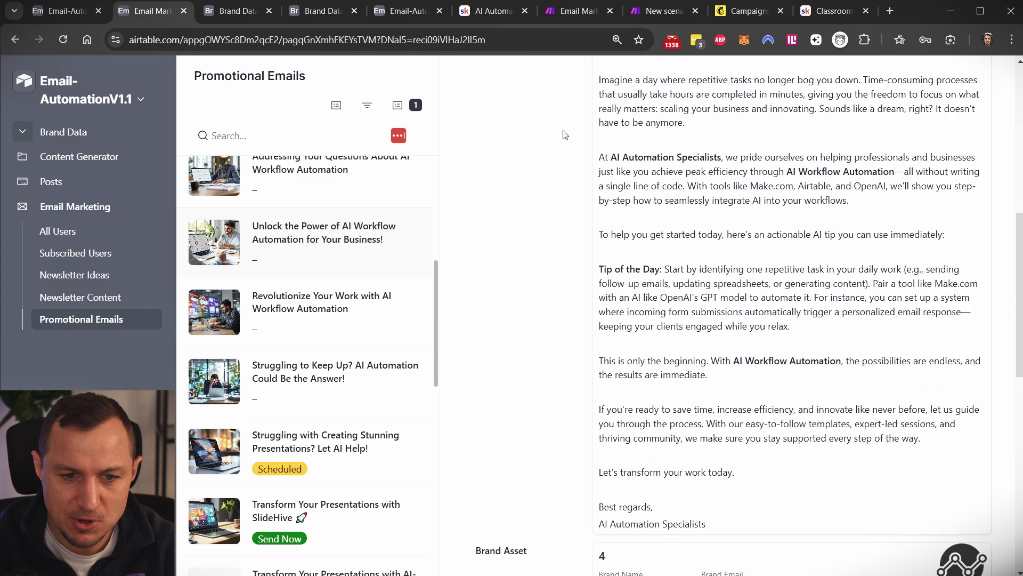
pyautogui.moveTo(613, 159); pyautogui.dragTo(679, 234)
pyautogui.click(689, 282)
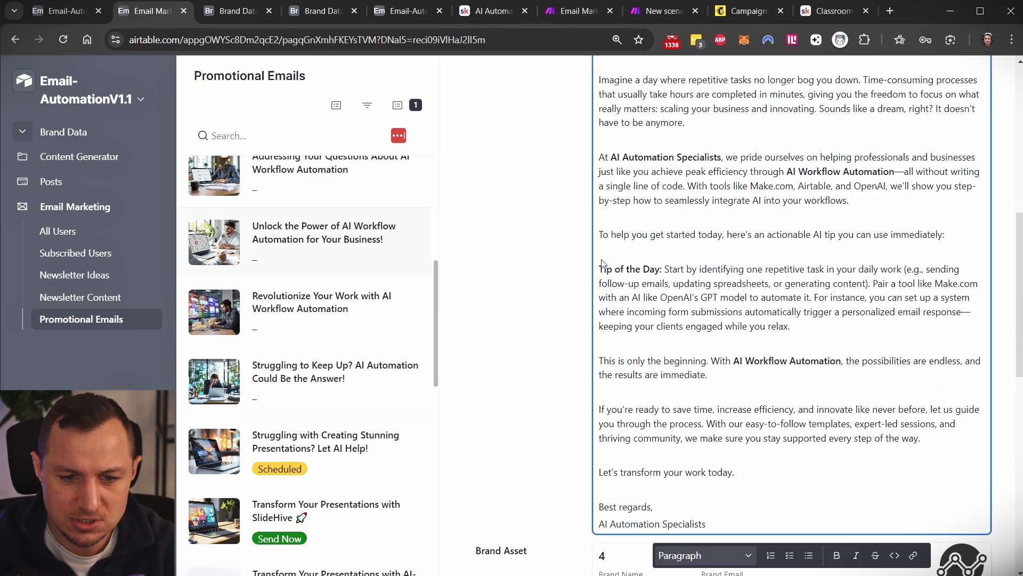
pyautogui.moveTo(603, 263); pyautogui.dragTo(726, 349)
pyautogui.click(637, 396)
pyautogui.moveTo(601, 360)
pyautogui.mouseDown()
pyautogui.moveTo(784, 459)
pyautogui.moveTo(784, 471)
pyautogui.moveTo(600, 375)
pyautogui.moveTo(599, 359)
pyautogui.mouseUp()
pyautogui.click(778, 360)
# Open the promotional email "Addressing Your Questions About AI Workflow Automation" and examine its image and subject
pyautogui.scroll(2, 331, 315)
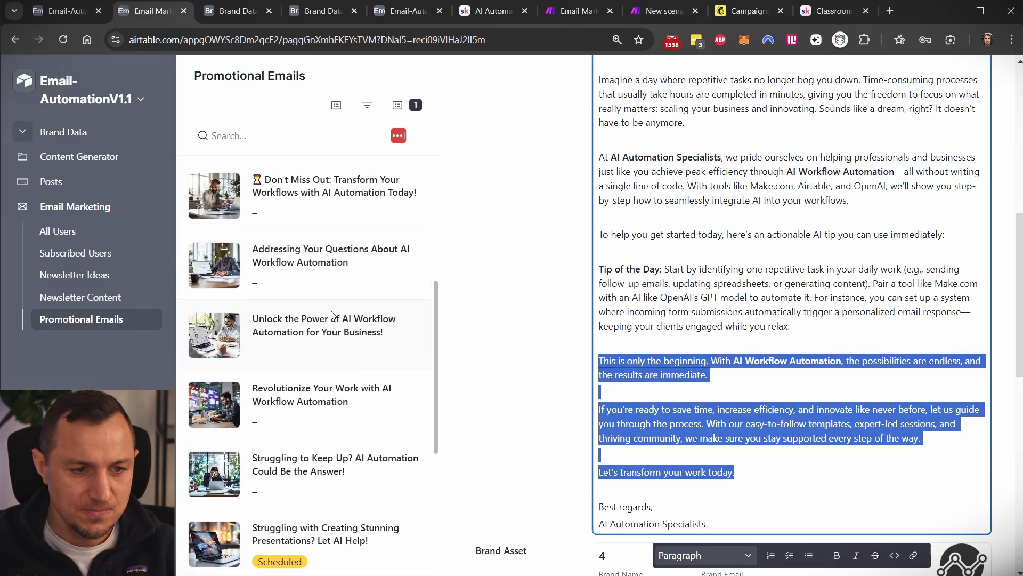
pyautogui.scroll(1, 332, 315)
pyautogui.click(311, 341)
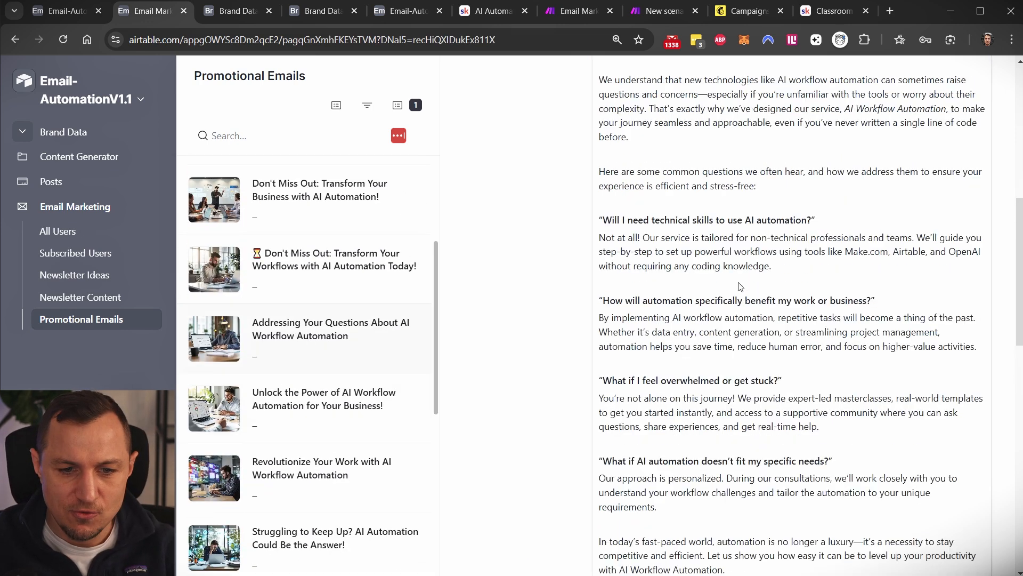
pyautogui.scroll(6, 736, 291)
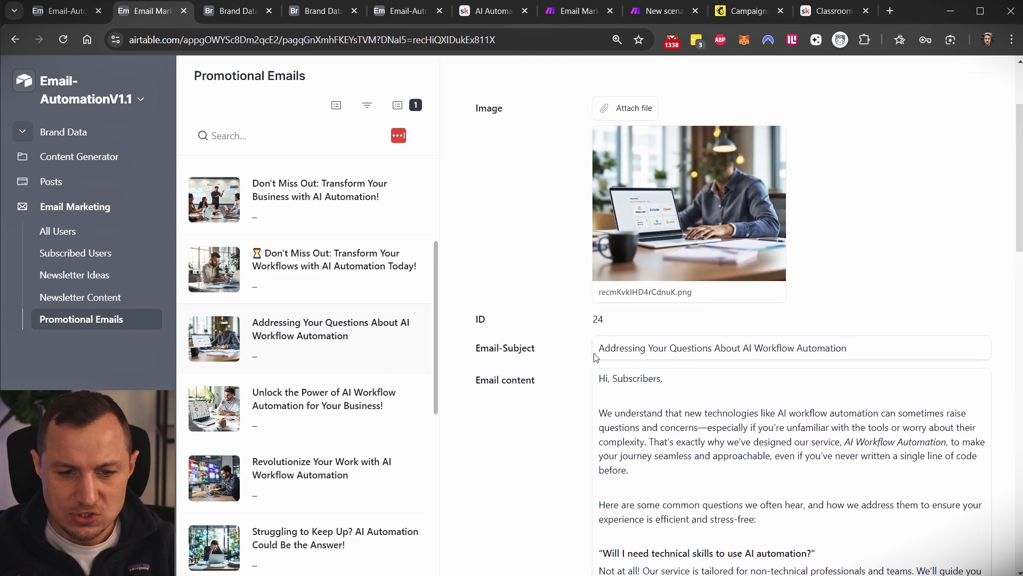
pyautogui.moveTo(596, 358); pyautogui.dragTo(865, 366)
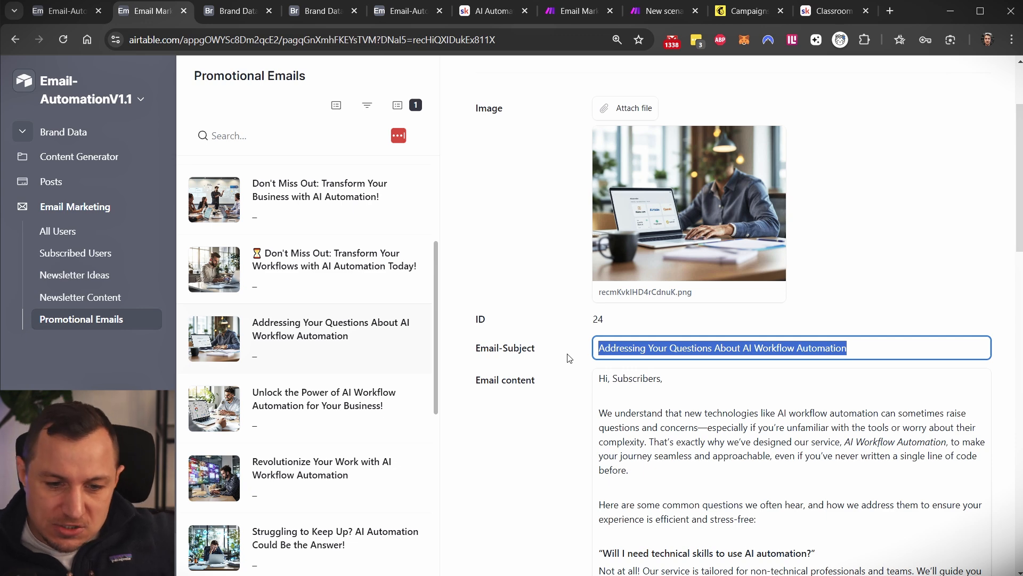
# Read through the question-and-answer sections of this email's content, down to its closing signature
pyautogui.click(633, 436)
pyautogui.scroll(-6, 635, 426)
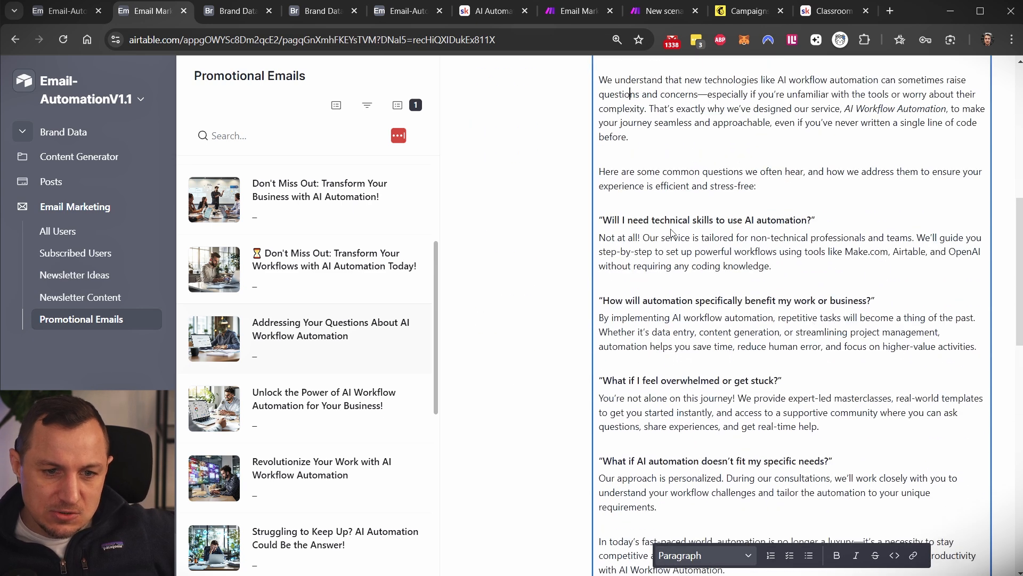
pyautogui.moveTo(597, 224); pyautogui.dragTo(821, 221)
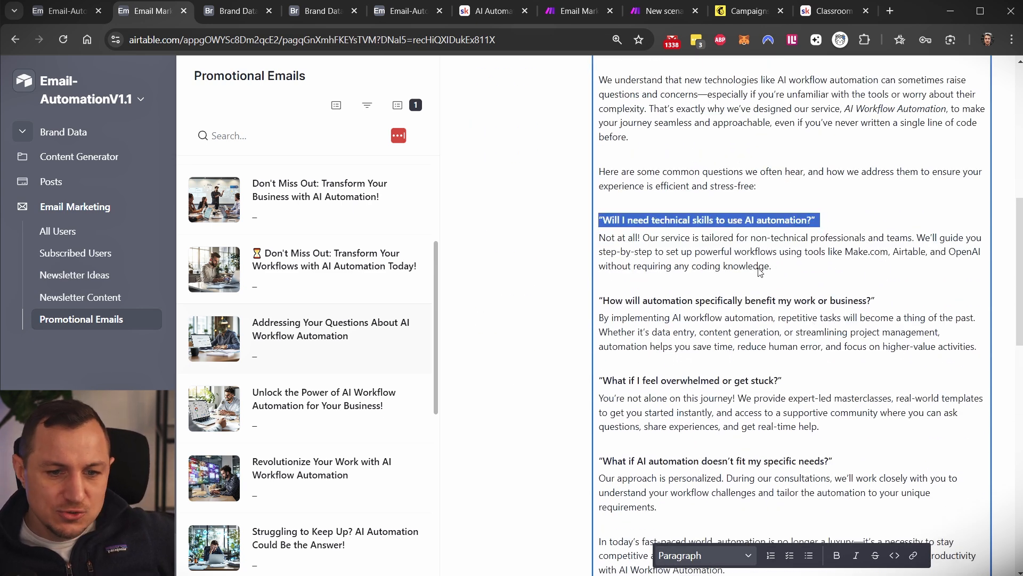
pyautogui.moveTo(808, 275); pyautogui.dragTo(593, 238)
pyautogui.click(674, 265)
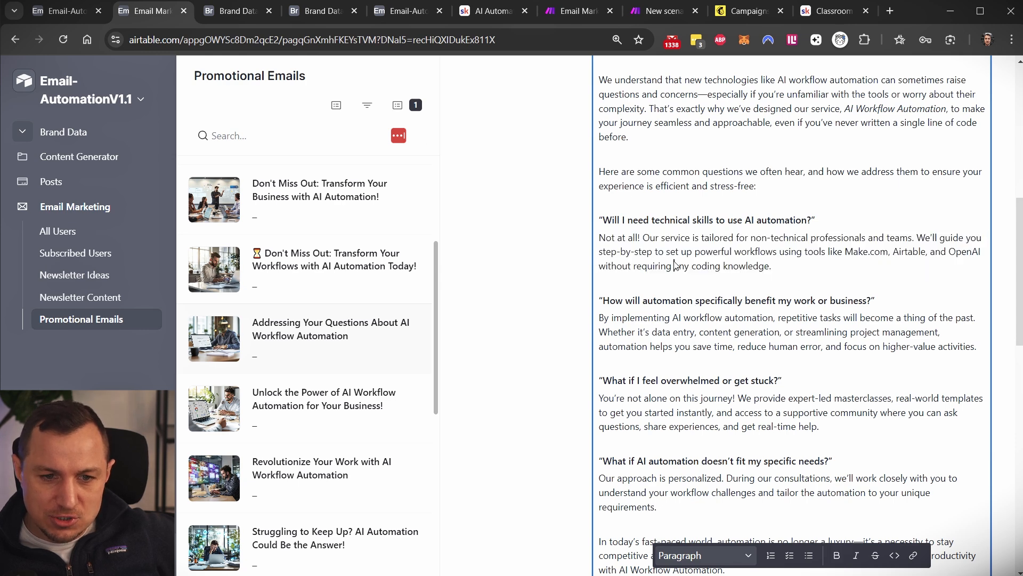
pyautogui.click(653, 266)
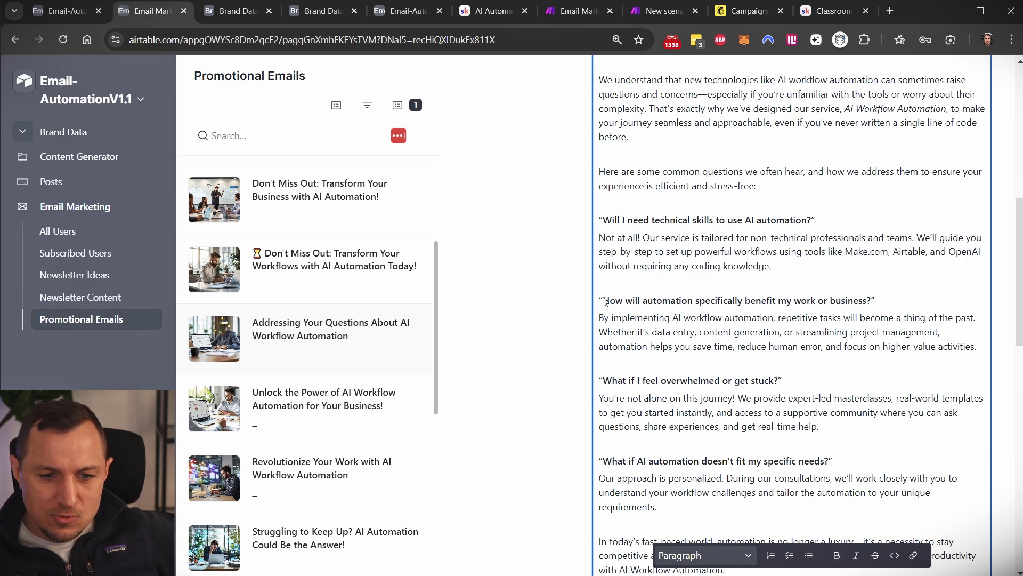
pyautogui.moveTo(602, 301); pyautogui.dragTo(900, 307)
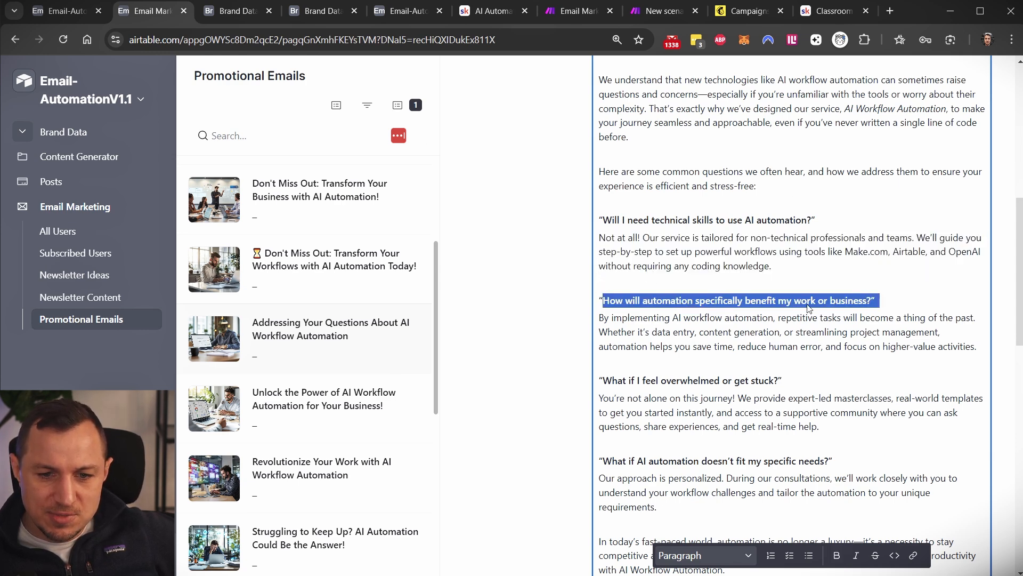
pyautogui.click(732, 337)
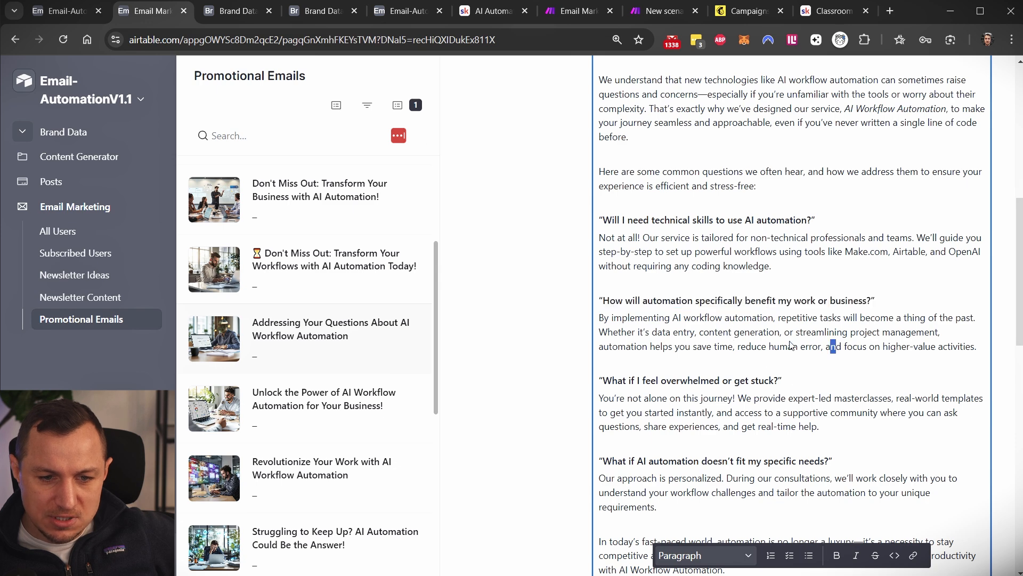
pyautogui.moveTo(835, 346); pyautogui.dragTo(597, 315)
pyautogui.scroll(-3, 679, 258)
pyautogui.scroll(-3, 679, 258)
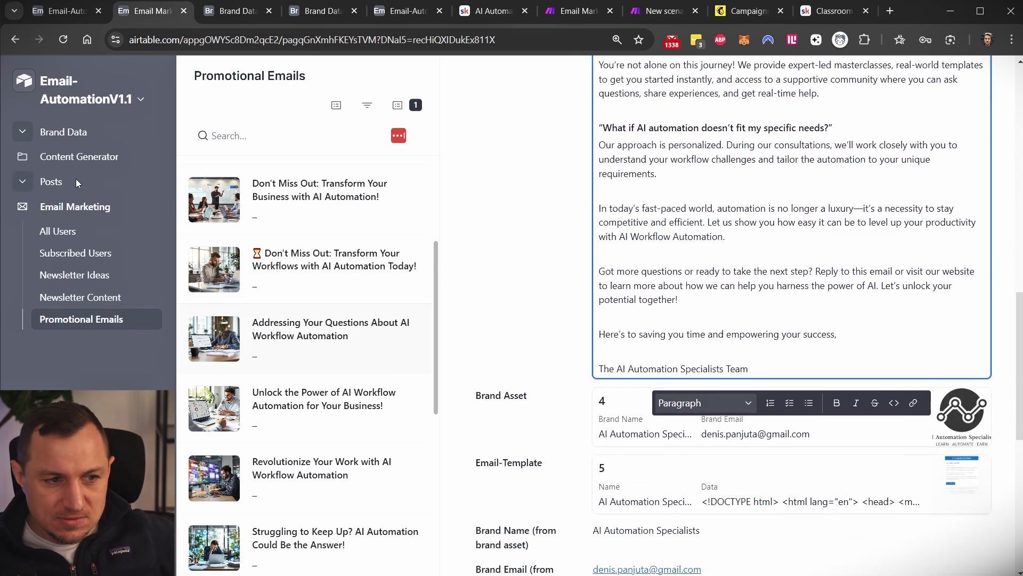
# Go back to the brand's promotional email settings and look at the Scarcity/Urgency (Create FOMO) option among the sequences
pyautogui.click(224, 6)
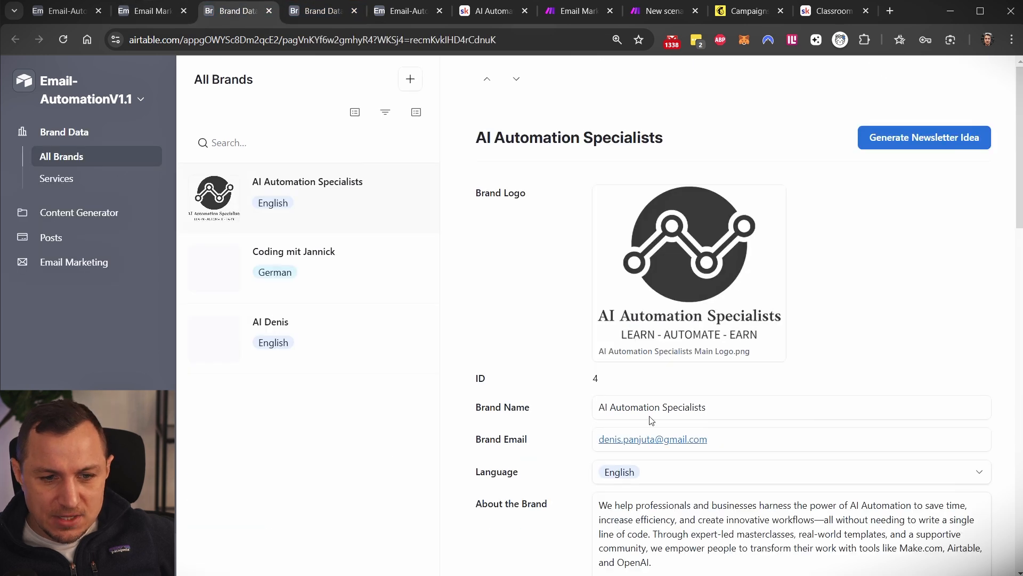
pyautogui.click(322, 13)
pyautogui.click(680, 380)
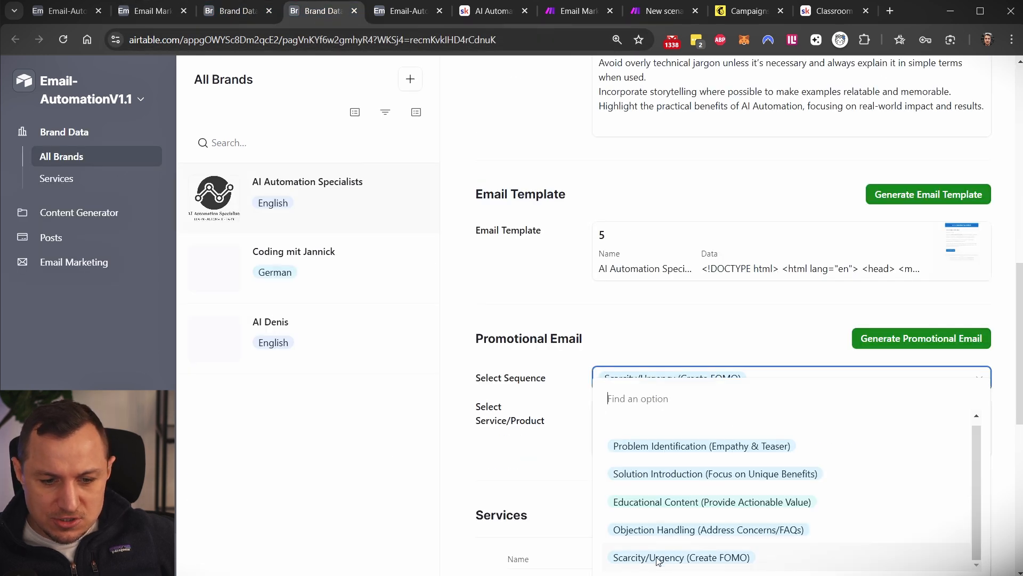
# Open the promotional email "Don't Miss Out on Effortless AI Automation – Limited Time Offer!" and look over its email preview and campaign details
pyautogui.click(153, 13)
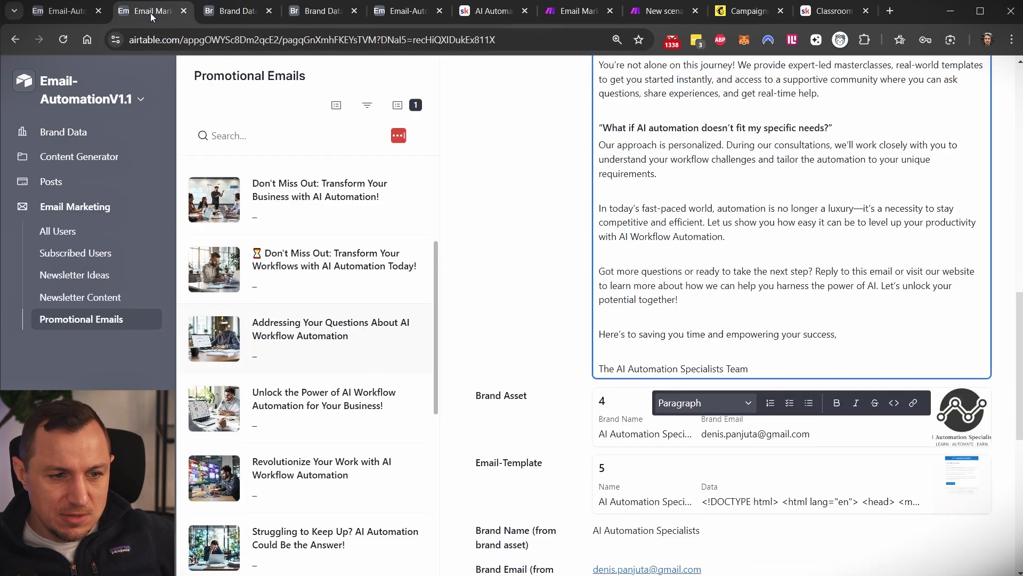
pyautogui.scroll(4, 330, 226)
pyautogui.click(318, 198)
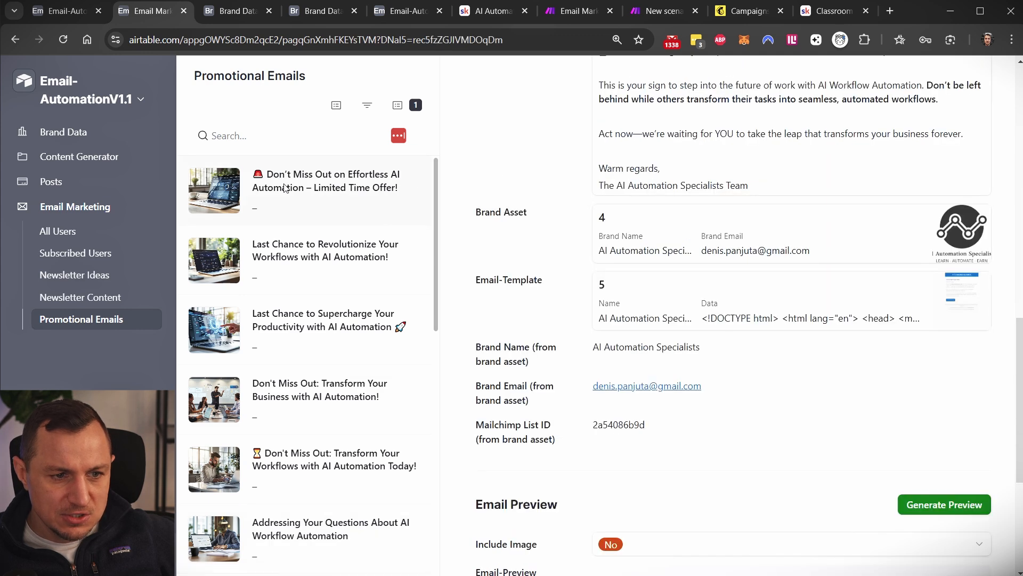
pyautogui.scroll(-5, 704, 372)
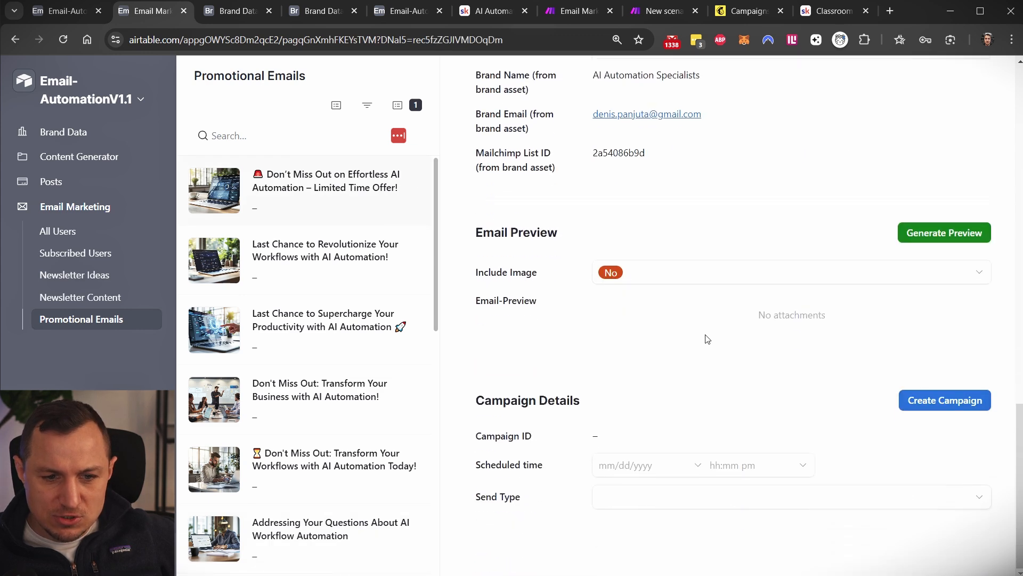
pyautogui.scroll(10, 606, 294)
pyautogui.scroll(-4, 620, 213)
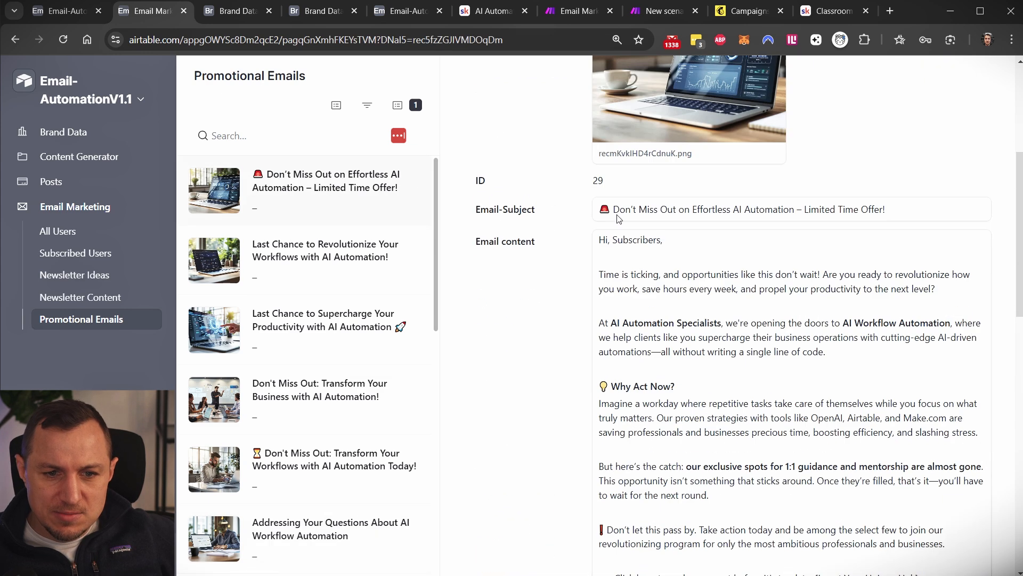
# Read the limited-time-offer email's subject and full content, from "Why Act Now?" through the call to action and sign-off
pyautogui.moveTo(620, 213); pyautogui.dragTo(923, 216)
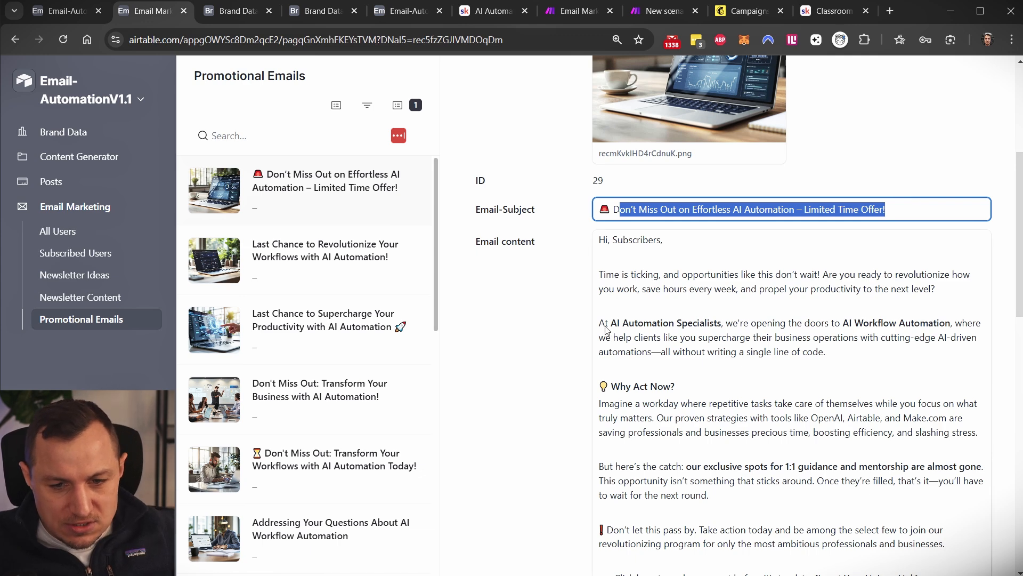
pyautogui.moveTo(608, 329); pyautogui.dragTo(788, 368)
pyautogui.click(700, 376)
pyautogui.moveTo(609, 385); pyautogui.dragTo(857, 440)
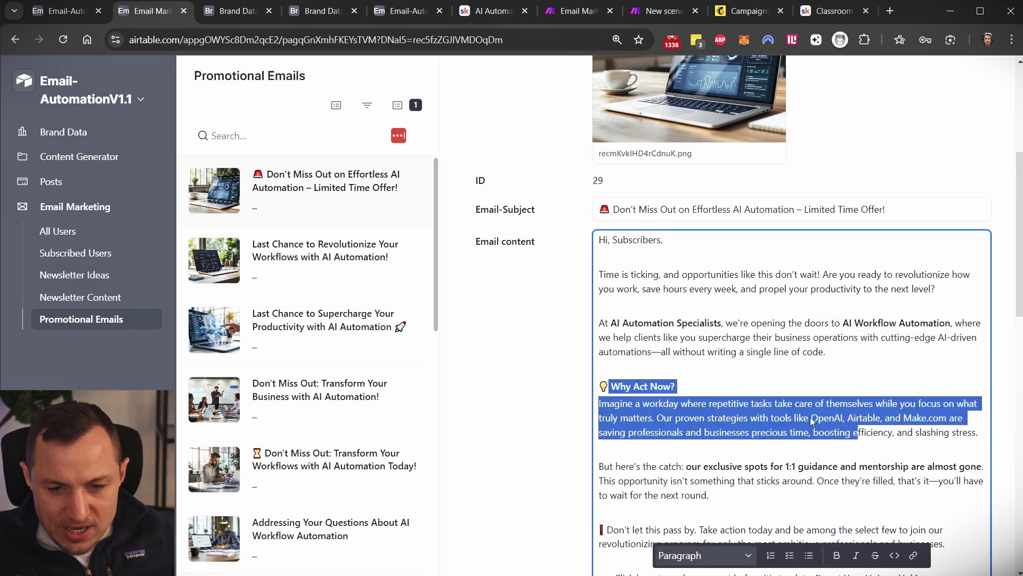
pyautogui.scroll(-2, 800, 395)
pyautogui.click(757, 310)
pyautogui.scroll(-1, 766, 332)
pyautogui.moveTo(628, 248); pyautogui.dragTo(702, 378)
pyautogui.click(665, 281)
pyautogui.moveTo(642, 254); pyautogui.dragTo(784, 547)
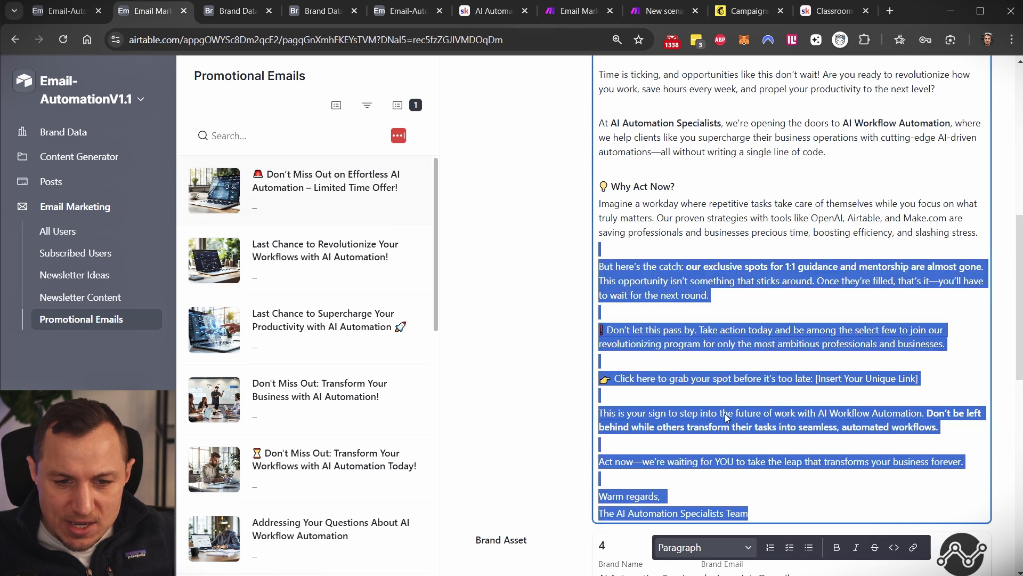
pyautogui.click(820, 379)
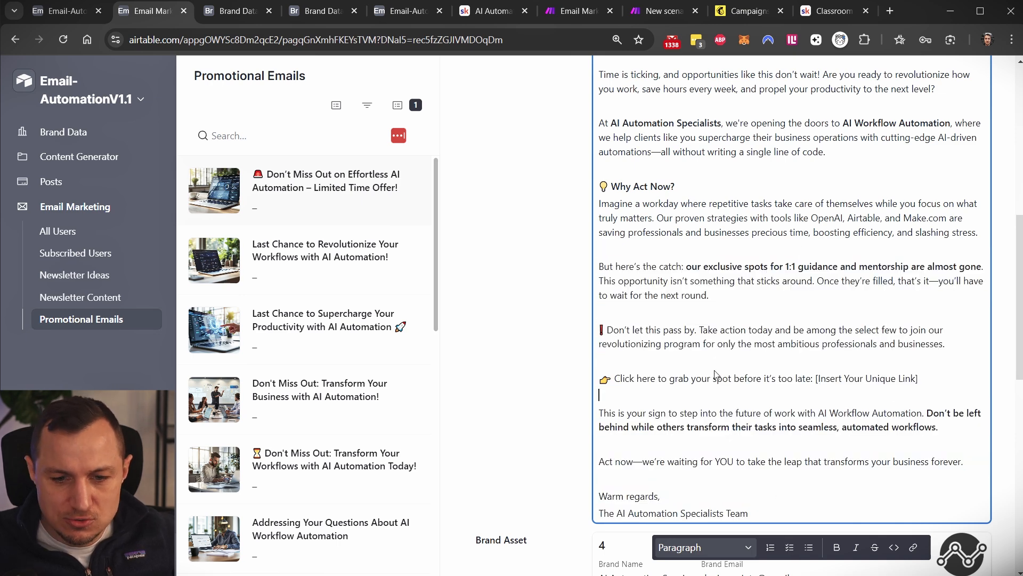
pyautogui.scroll(-3, 757, 325)
pyautogui.scroll(10, 536, 258)
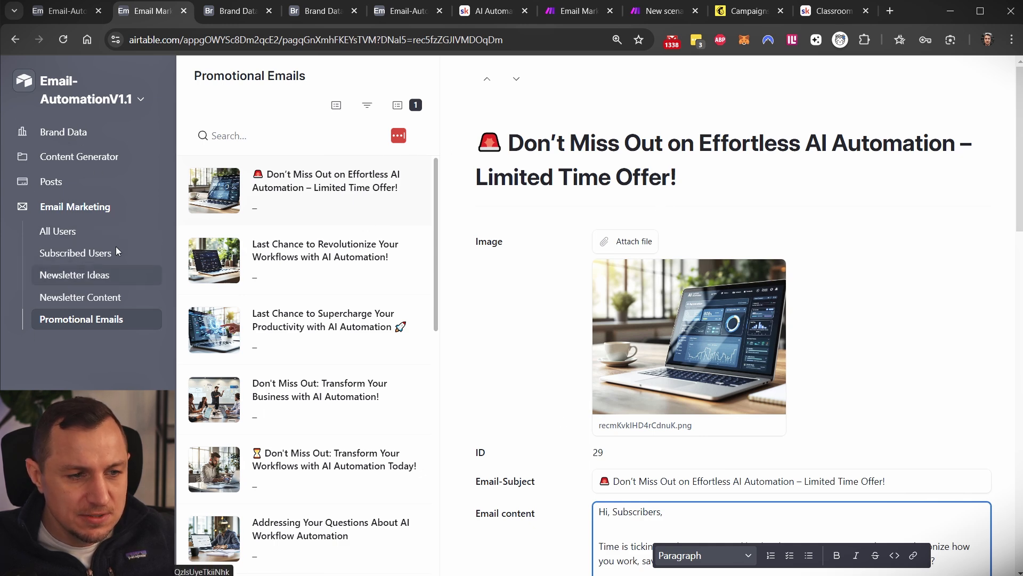
# Go to Brand Data and review the AI Automation Specialists brand's email template and promotional email sections
pyautogui.click(68, 129)
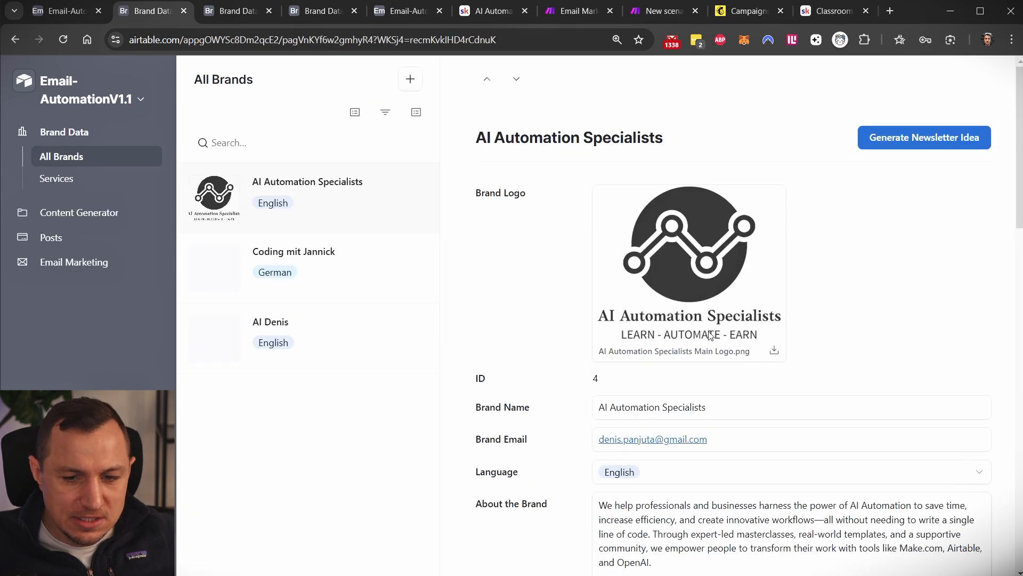
pyautogui.scroll(-10, 611, 317)
pyautogui.moveTo(452, 344)
pyautogui.mouseDown()
pyautogui.moveTo(919, 515)
pyautogui.moveTo(1006, 532)
pyautogui.mouseUp()
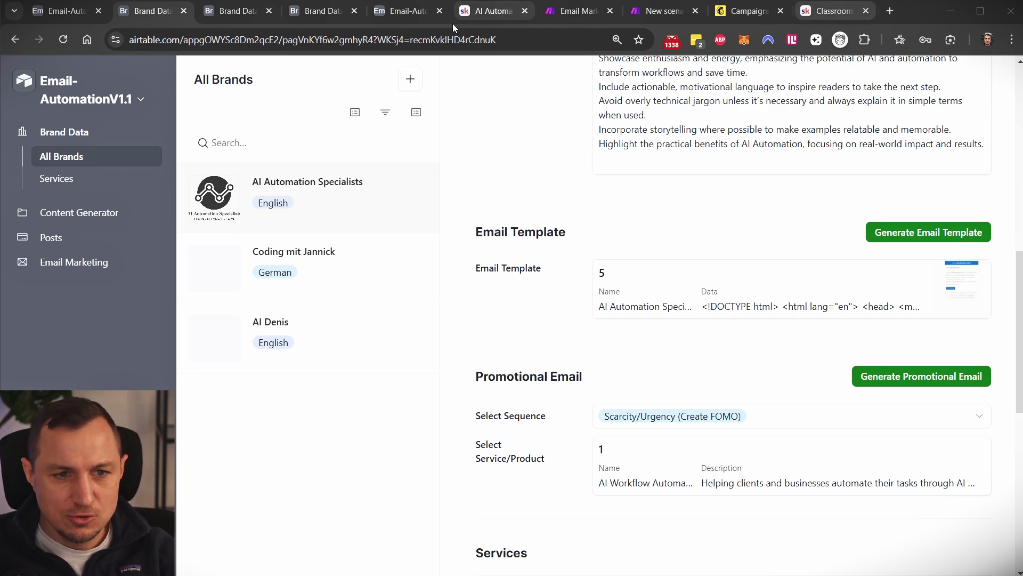
# Switch to the Skool community and browse the classroom's courses and templates down to the end of the page
pyautogui.click(487, 12)
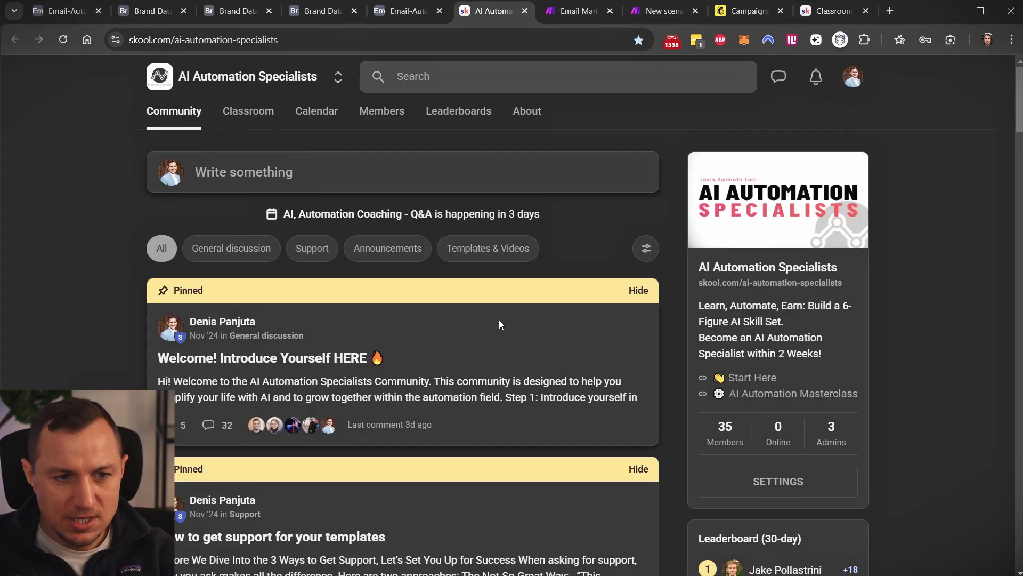
pyautogui.click(249, 110)
pyautogui.scroll(-5, 617, 325)
pyautogui.scroll(-20, 618, 322)
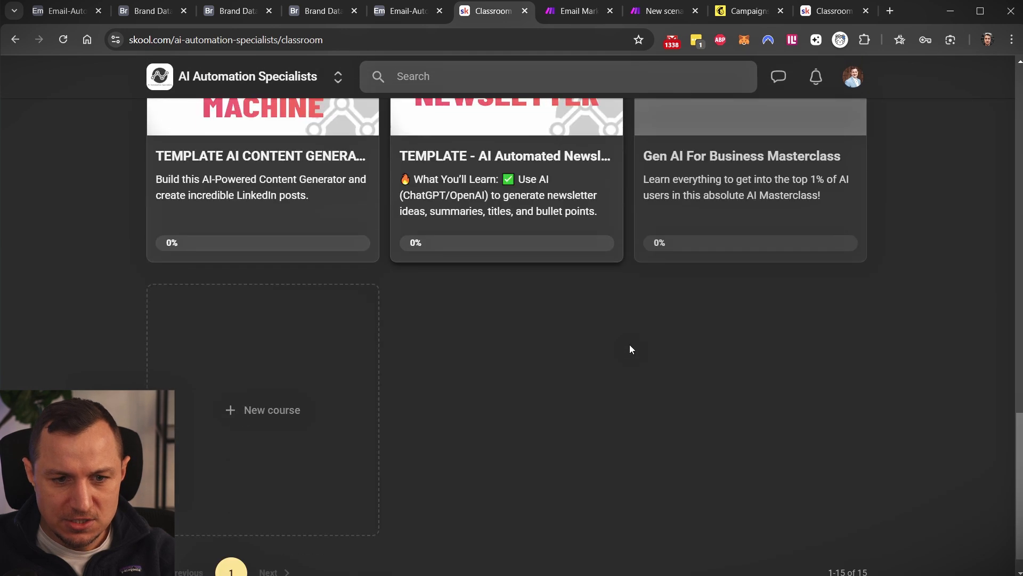
# Open the AI Automated Newsletter template in the classroom and view its linked Airtable Database, including the option to copy the base
pyautogui.scroll(5, 629, 344)
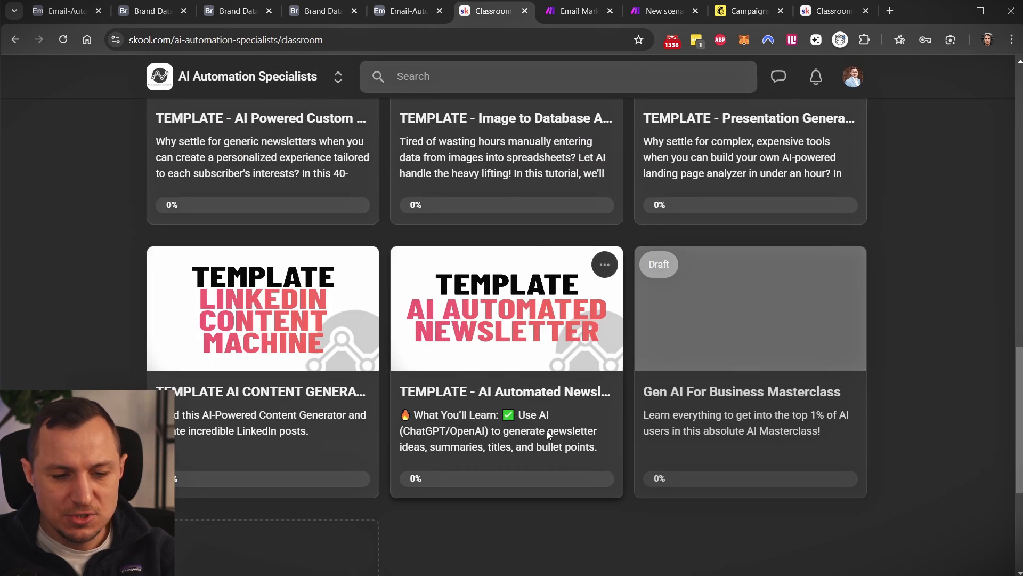
pyautogui.click(532, 371)
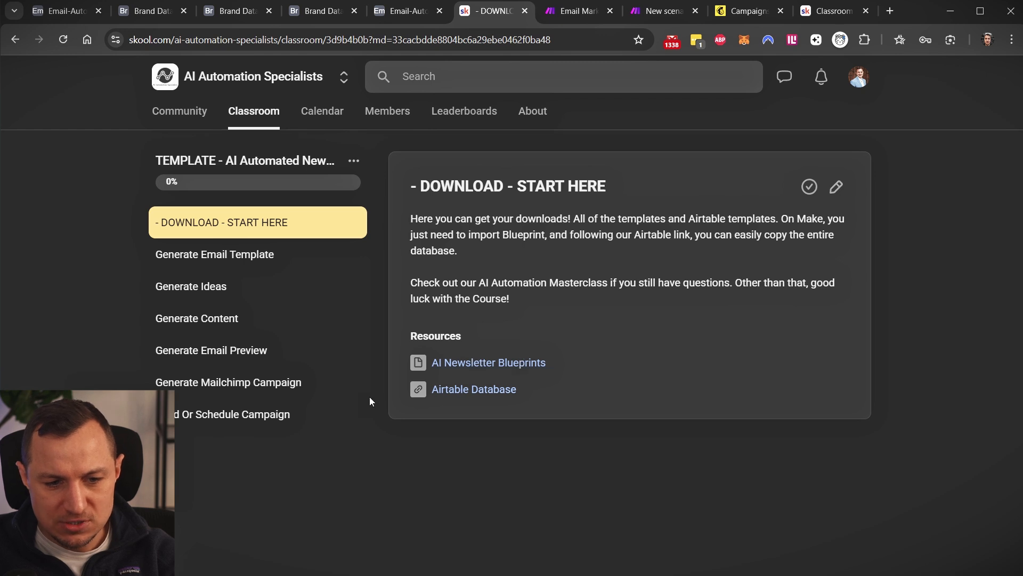
pyautogui.rightClick(471, 391)
pyautogui.click(450, 392)
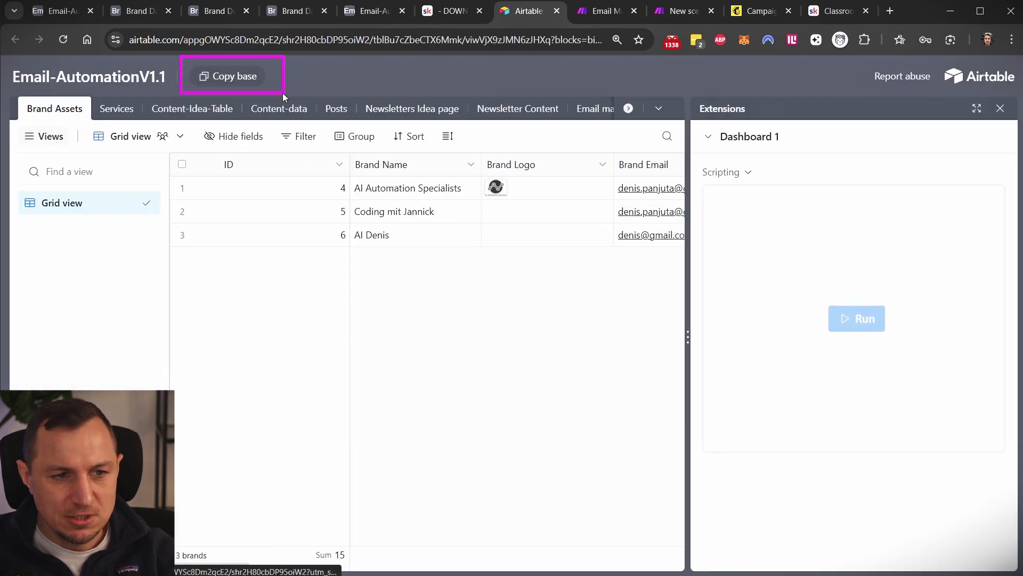
pyautogui.click(254, 75)
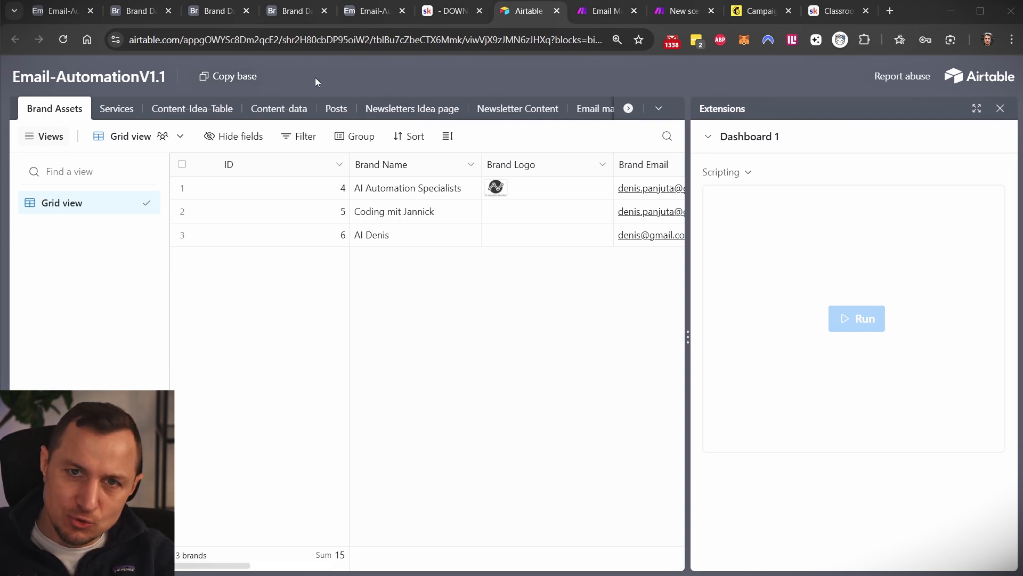
# Return to the Email-AutomationV1.1 base, open its interfaces, and put the All Brands page into edit mode
pyautogui.click(141, 11)
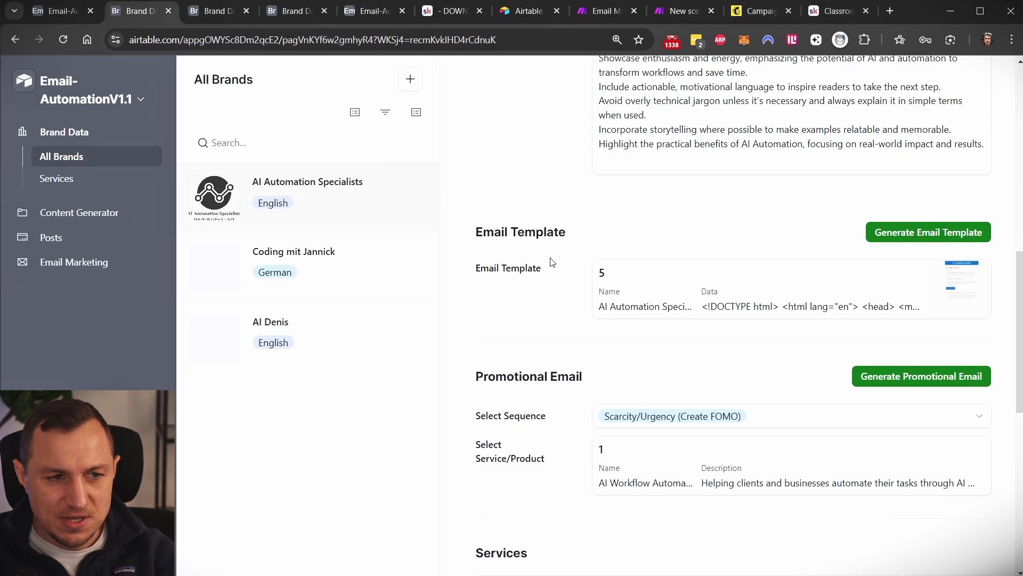
pyautogui.click(74, 12)
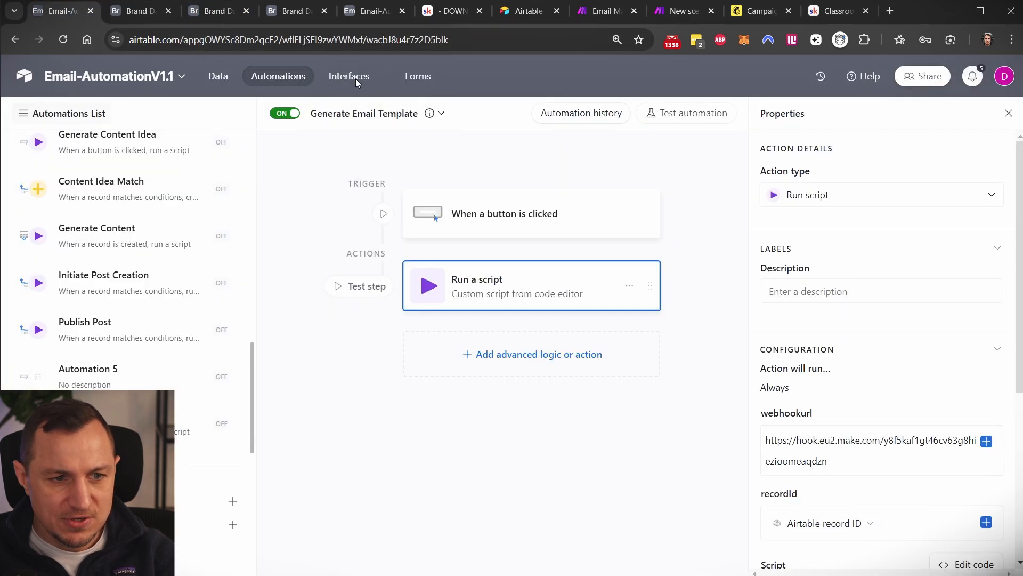
pyautogui.middleClick(352, 76)
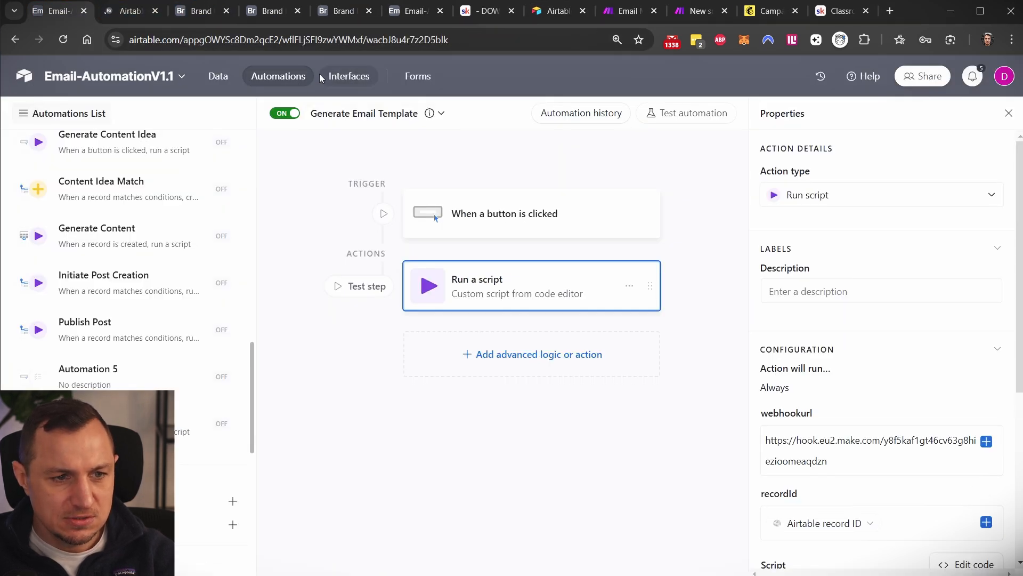
pyautogui.hotkey('ctrl', 'Tab')
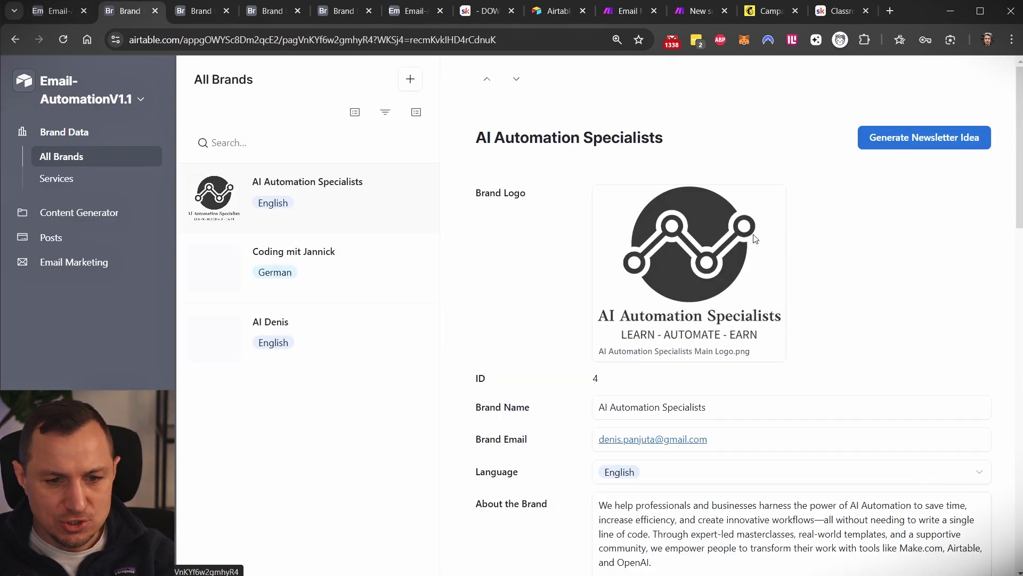
pyautogui.scroll(-10, 256, 215)
pyautogui.click(127, 101)
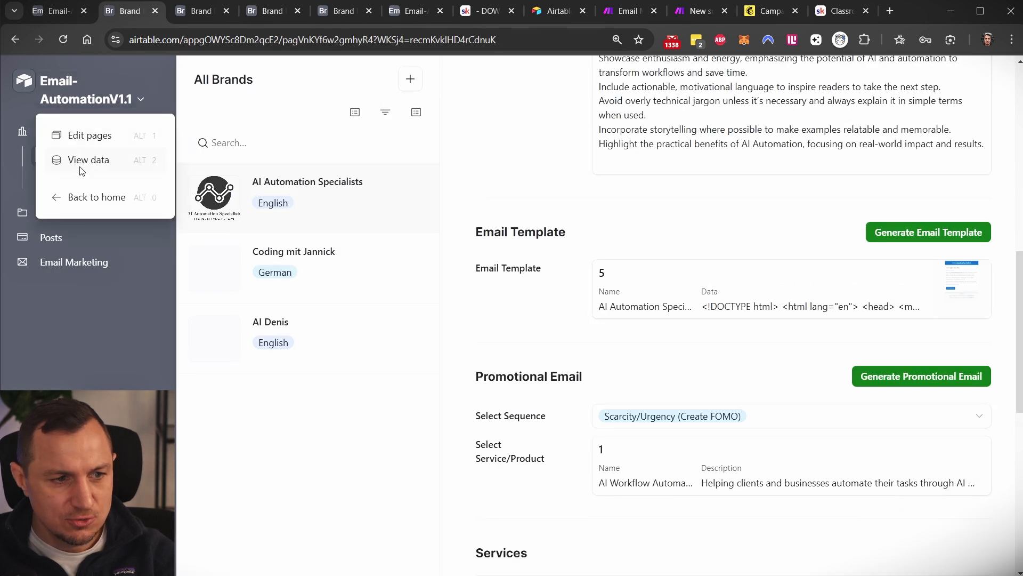
pyautogui.click(86, 138)
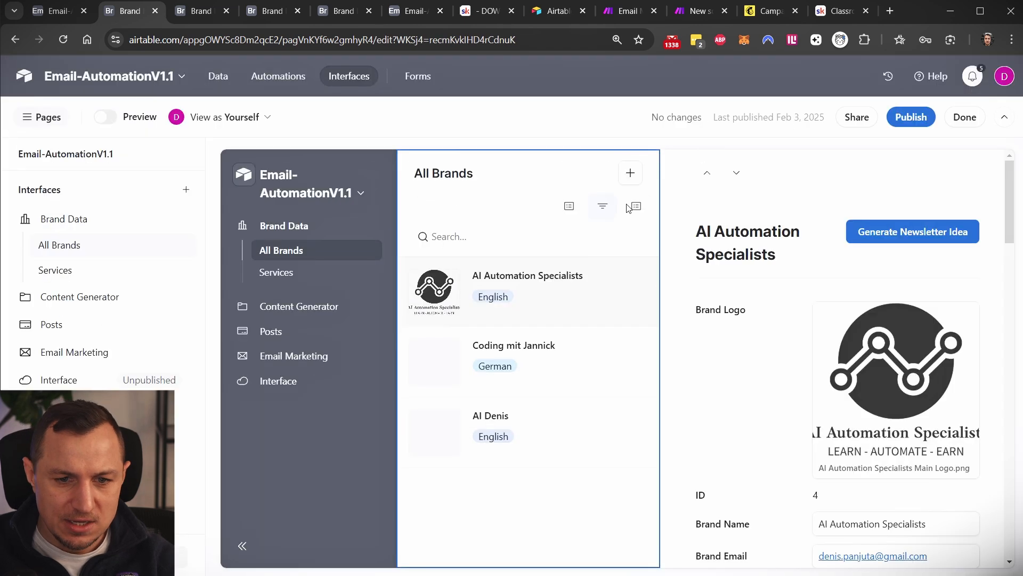
# Add a new group between Promotional Email and Services on the brand record page, containing the Select Sequence field
pyautogui.scroll(-4, 582, 223)
pyautogui.scroll(-12, 711, 288)
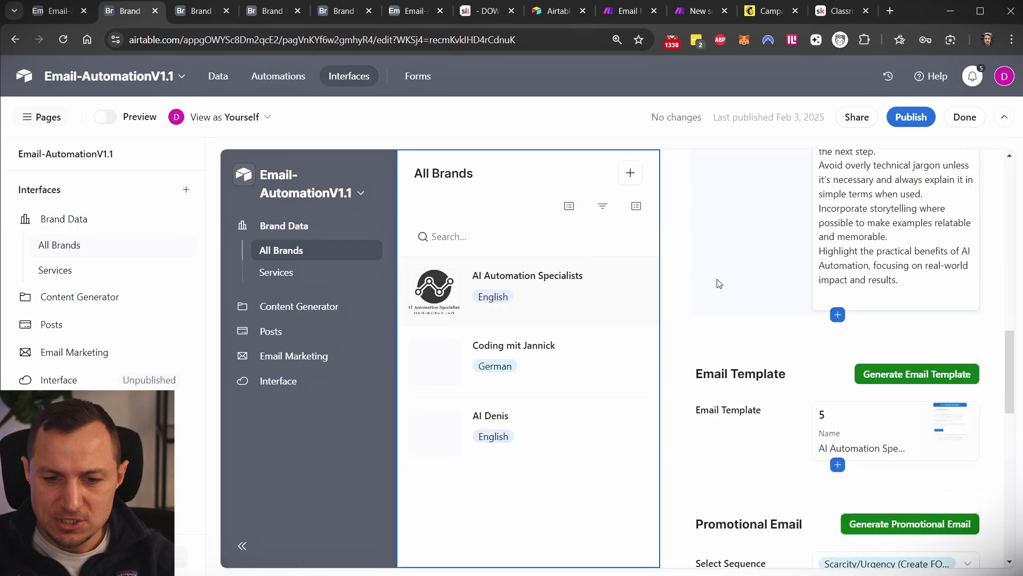
pyautogui.moveTo(677, 359)
pyautogui.mouseDown()
pyautogui.moveTo(898, 470)
pyautogui.moveTo(999, 539)
pyautogui.mouseUp()
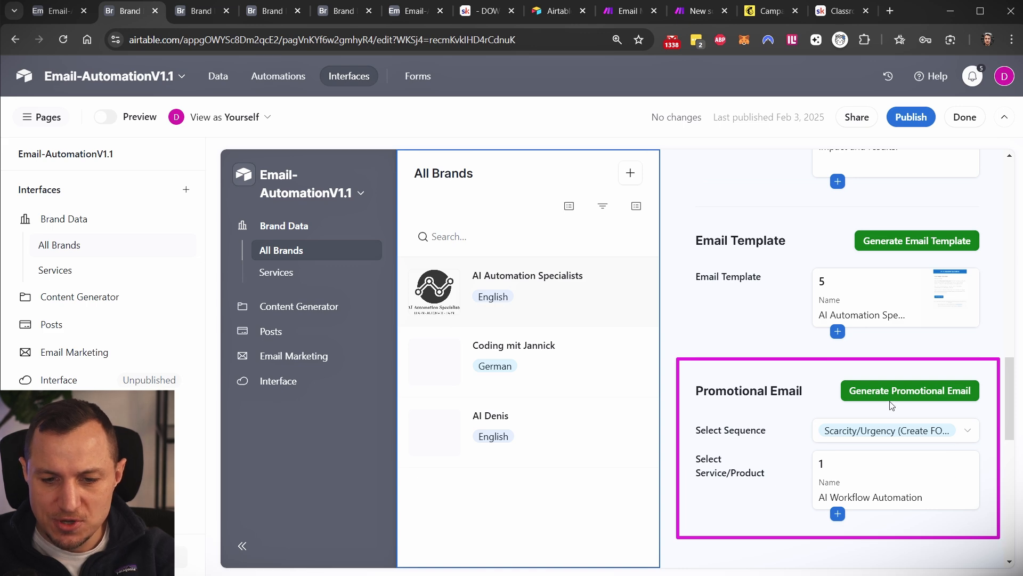
pyautogui.scroll(-3, 835, 419)
pyautogui.click(835, 405)
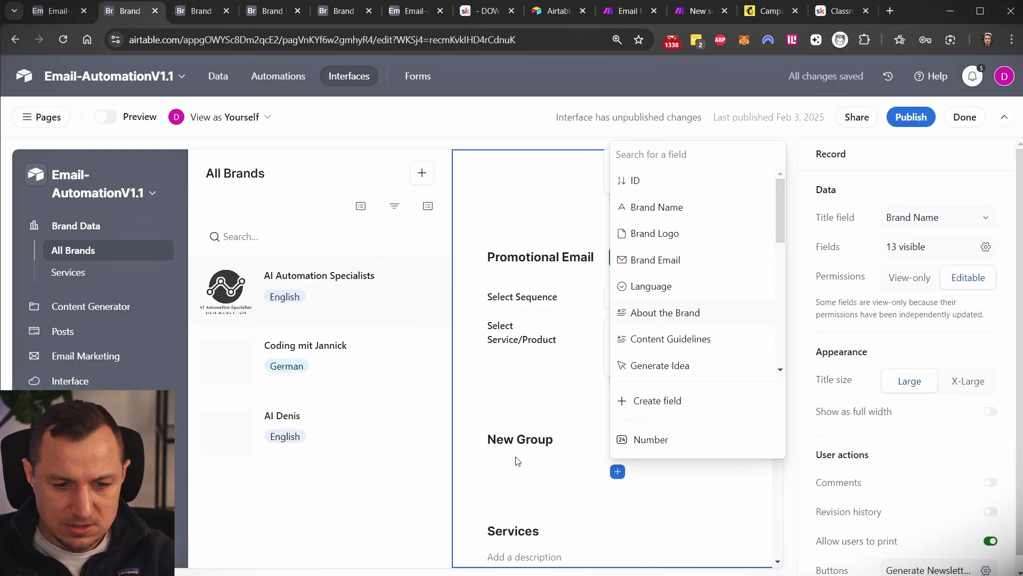
pyautogui.scroll(-10, 681, 355)
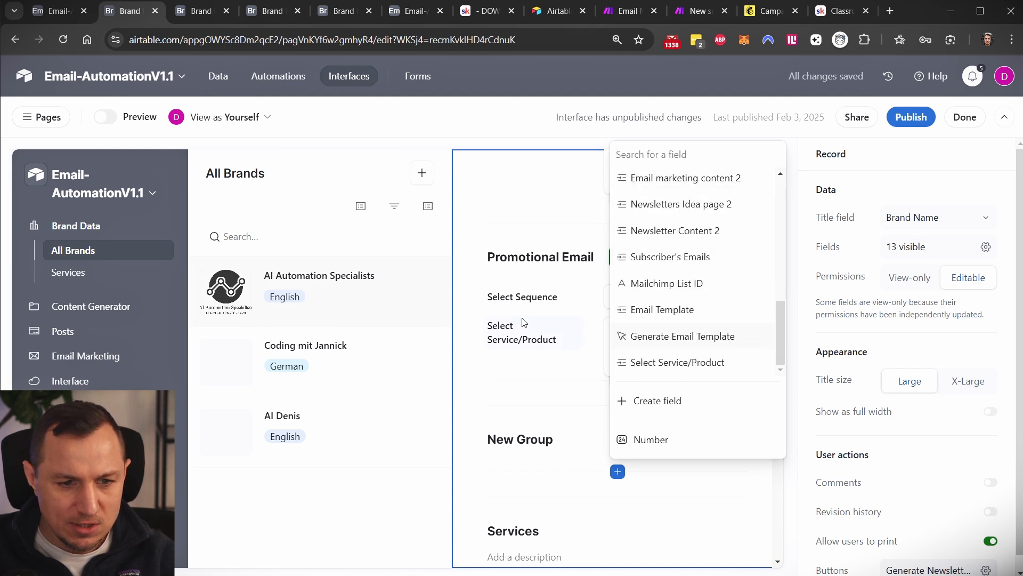
pyautogui.scroll(5, 687, 229)
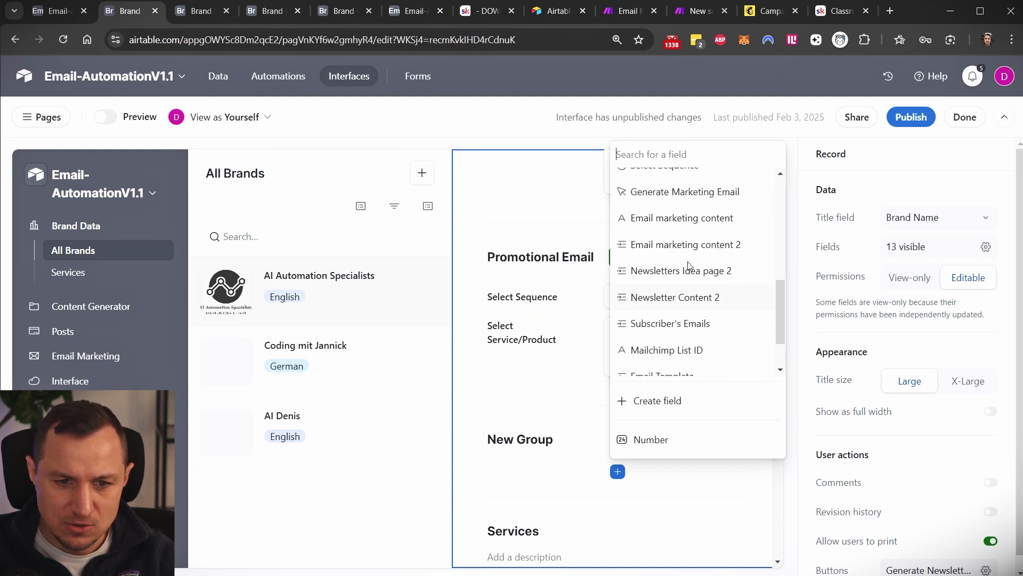
pyautogui.click(653, 300)
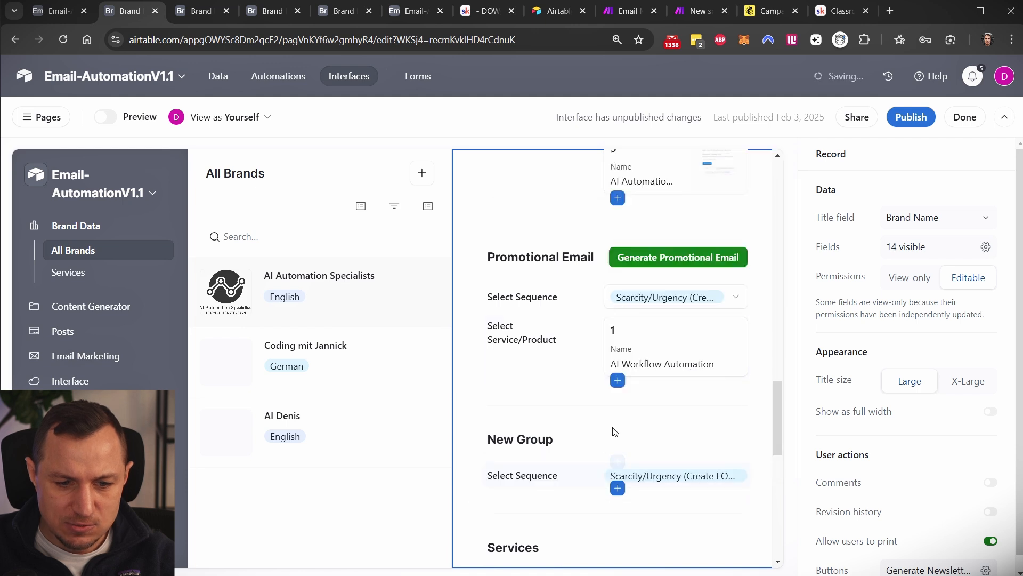
# Add the Select Service/Product field below Select Sequence in the new group
pyautogui.scroll(-3, 613, 429)
pyautogui.click(618, 355)
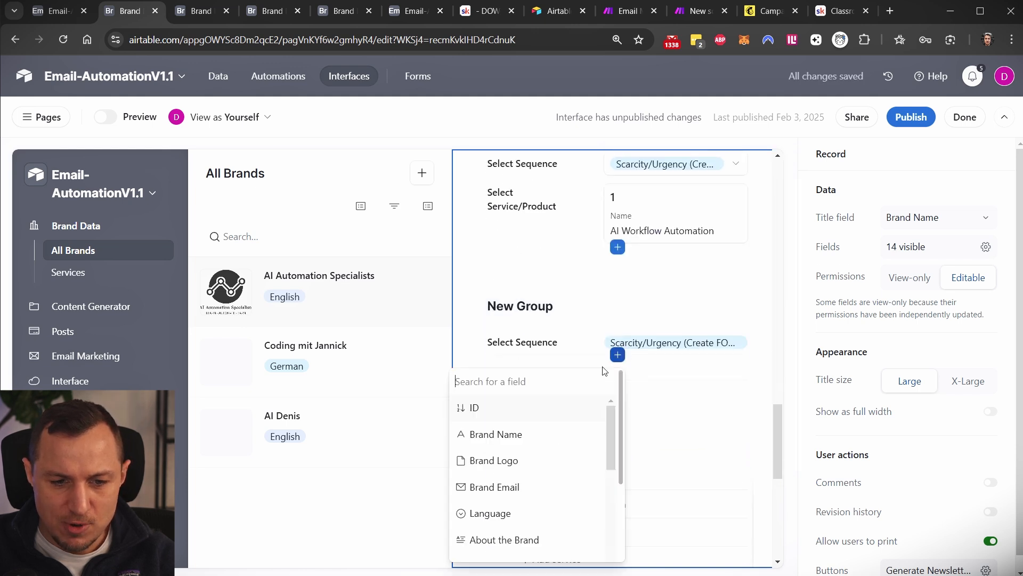
pyautogui.scroll(-6, 553, 422)
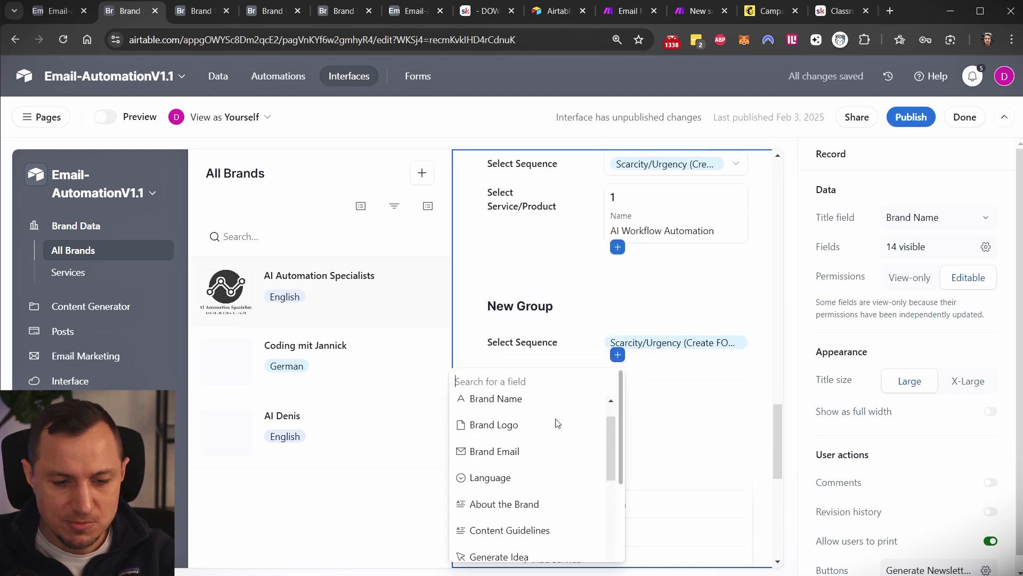
pyautogui.scroll(-3, 542, 490)
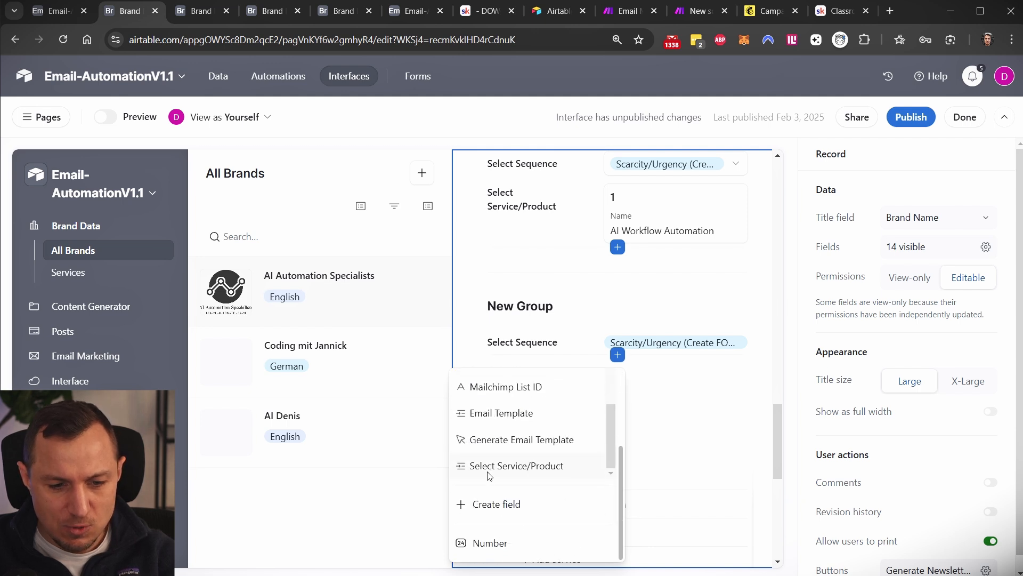
pyautogui.click(533, 467)
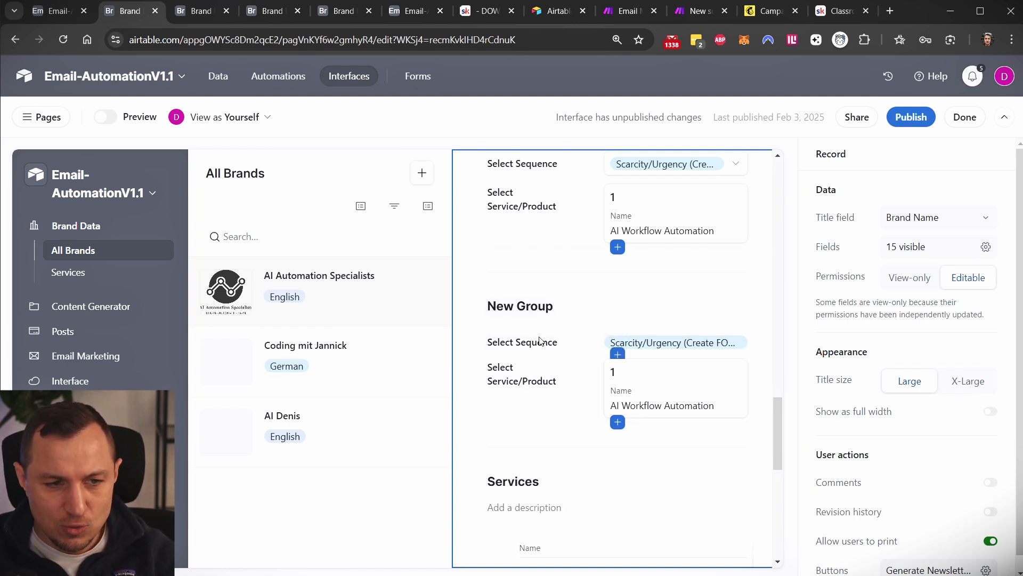
# Open the base's underlying data from another brand page and look across the columns of the Brand Assets table
pyautogui.click(212, 14)
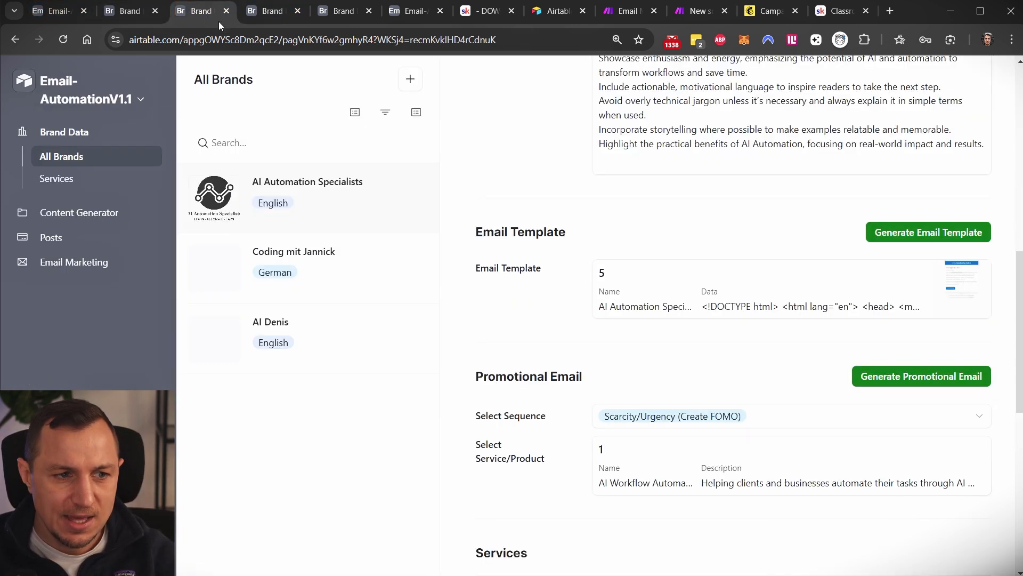
pyautogui.click(61, 86)
pyautogui.click(91, 162)
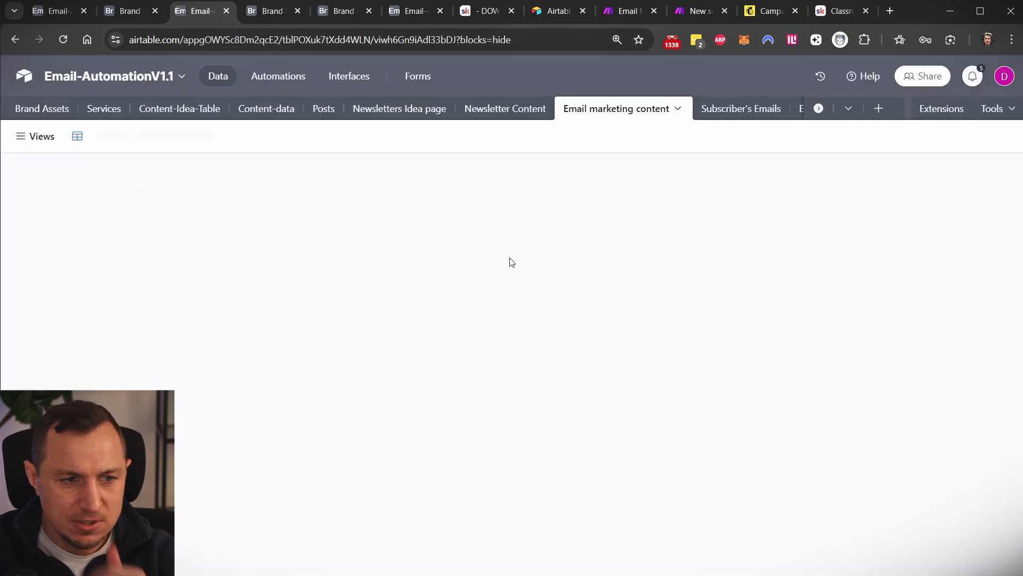
pyautogui.click(39, 106)
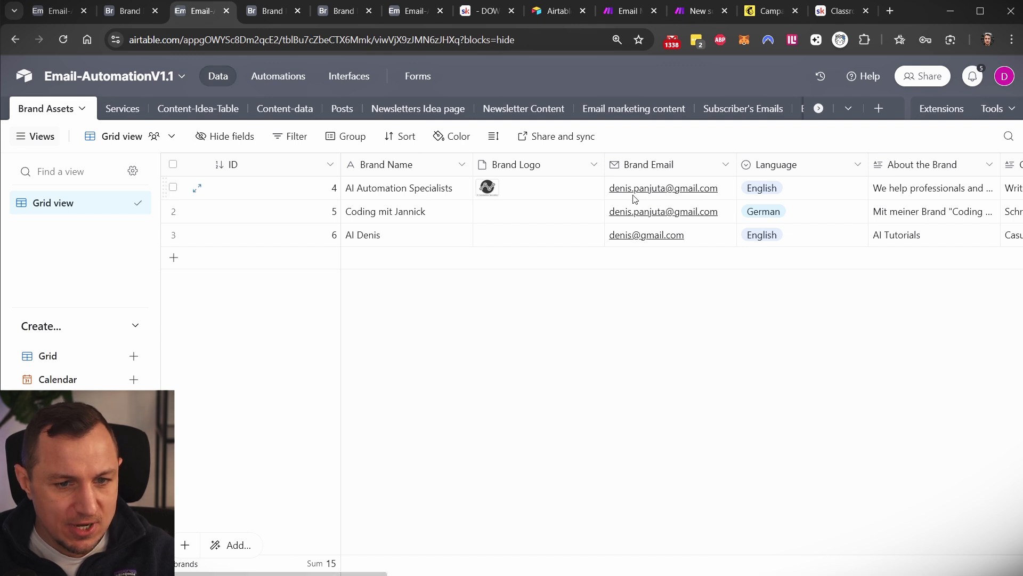
pyautogui.hscroll(10, 811, 169)
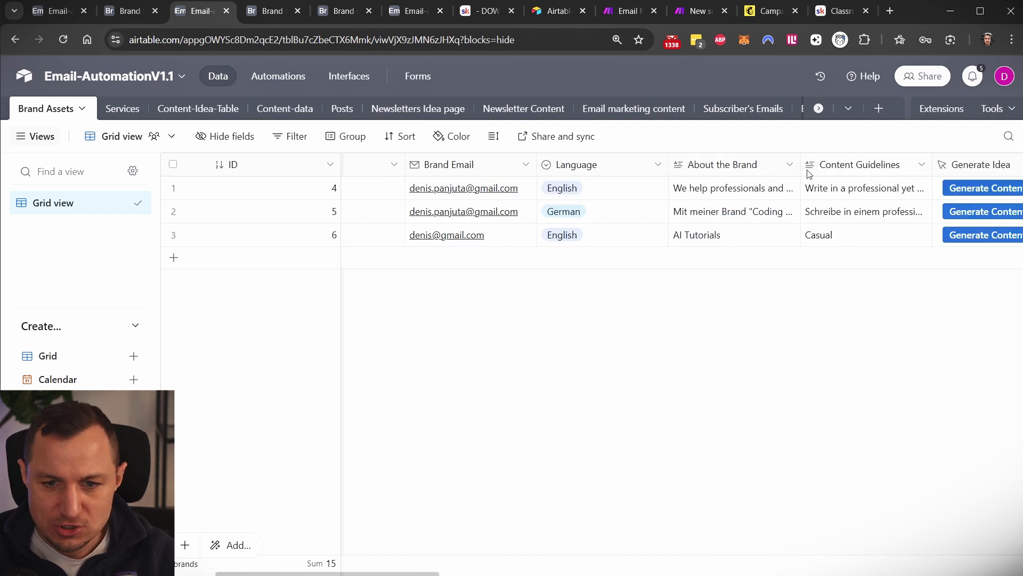
# Open the Services table and review its AI Workflow Automation and SlideHive records
pyautogui.click(120, 109)
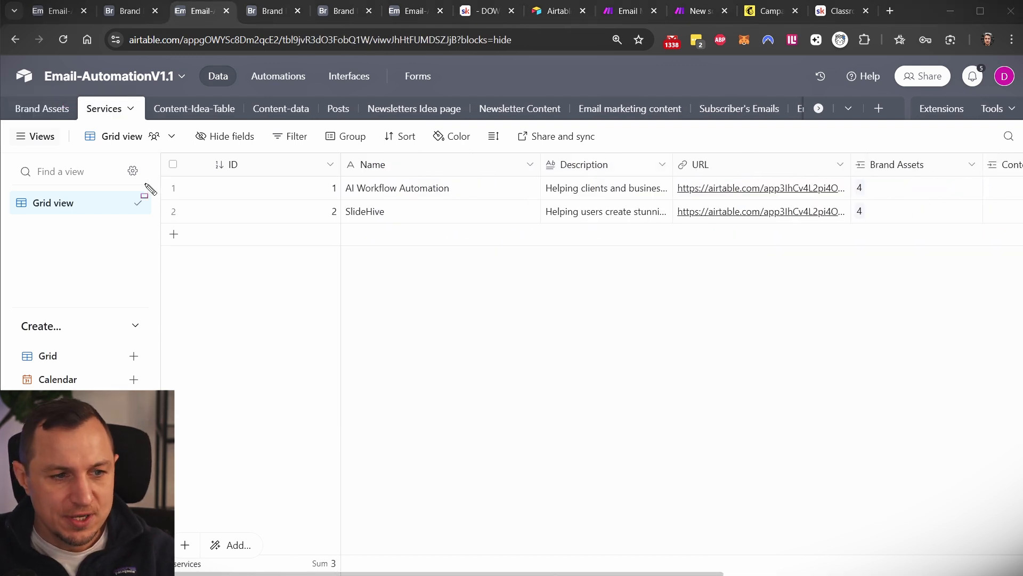
pyautogui.moveTo(164, 165); pyautogui.dragTo(946, 234)
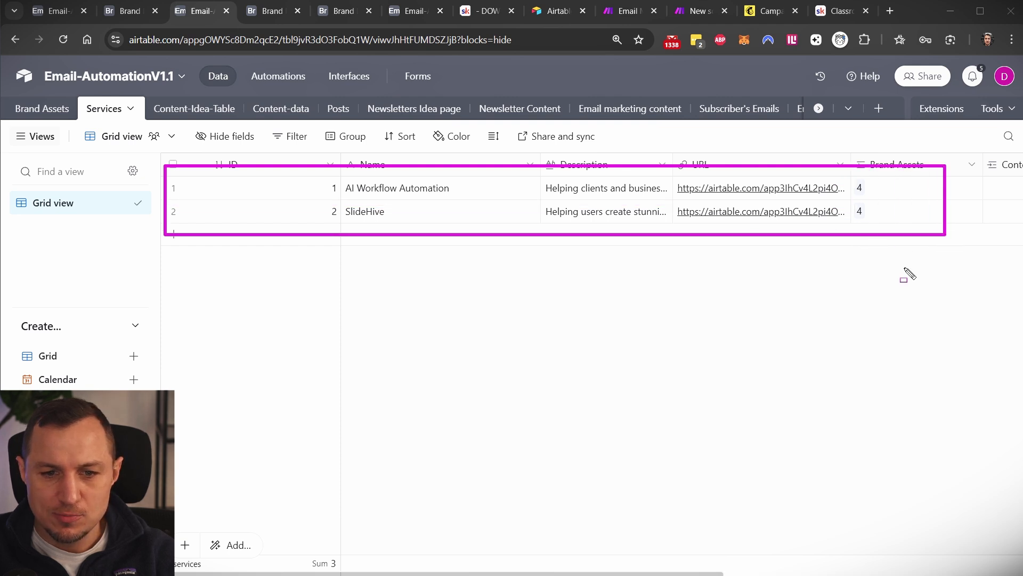
pyautogui.press('Escape')
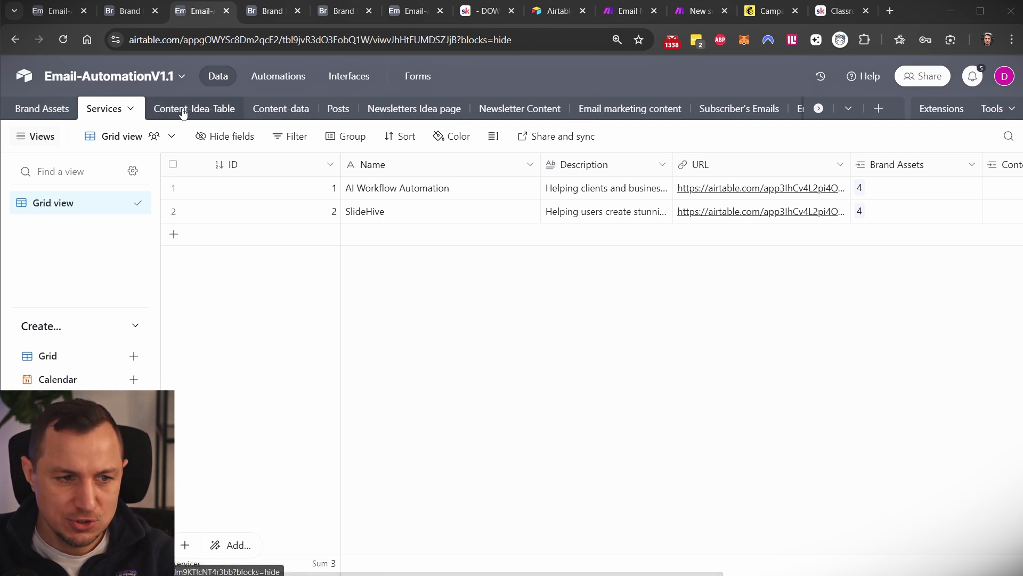
# Open the Email marketing content table and look over its records and email template, preview and code columns
pyautogui.hscroll(2, 680, 112)
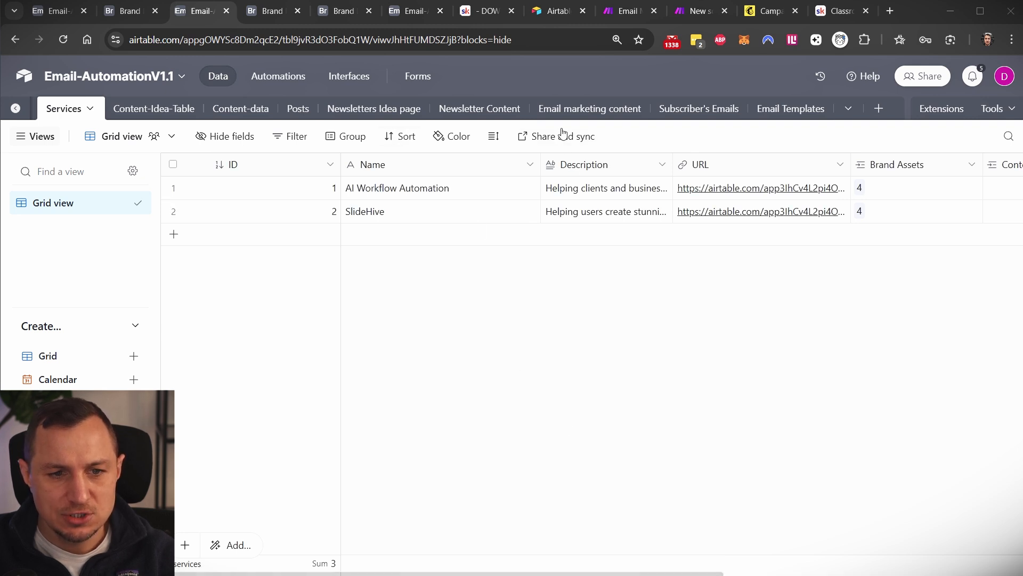
pyautogui.click(589, 108)
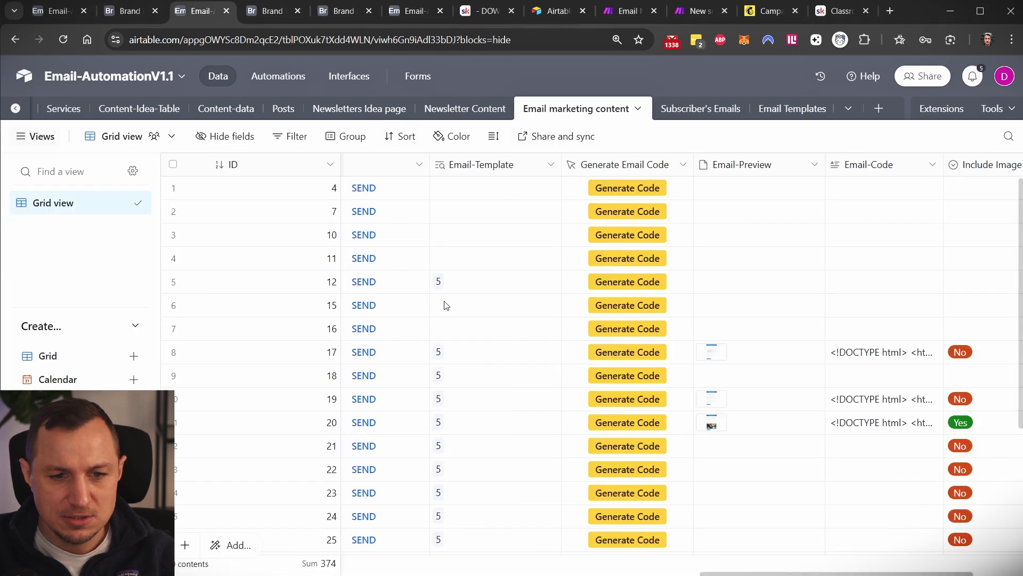
pyautogui.scroll(-4, 448, 301)
pyautogui.scroll(4, 451, 297)
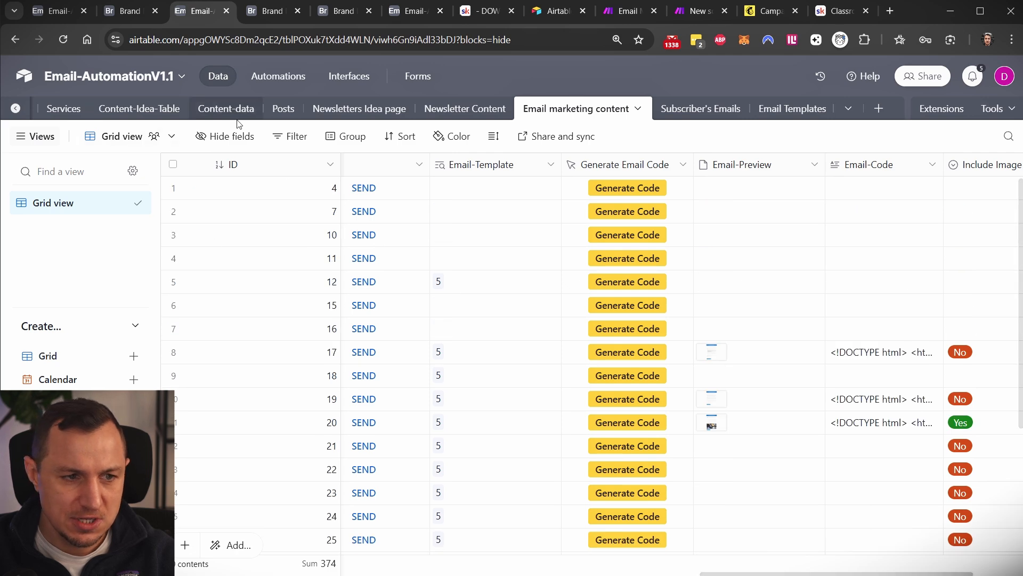
# Go from the data tables back to the interfaces and open the All Brands page for editing
pyautogui.click(355, 75)
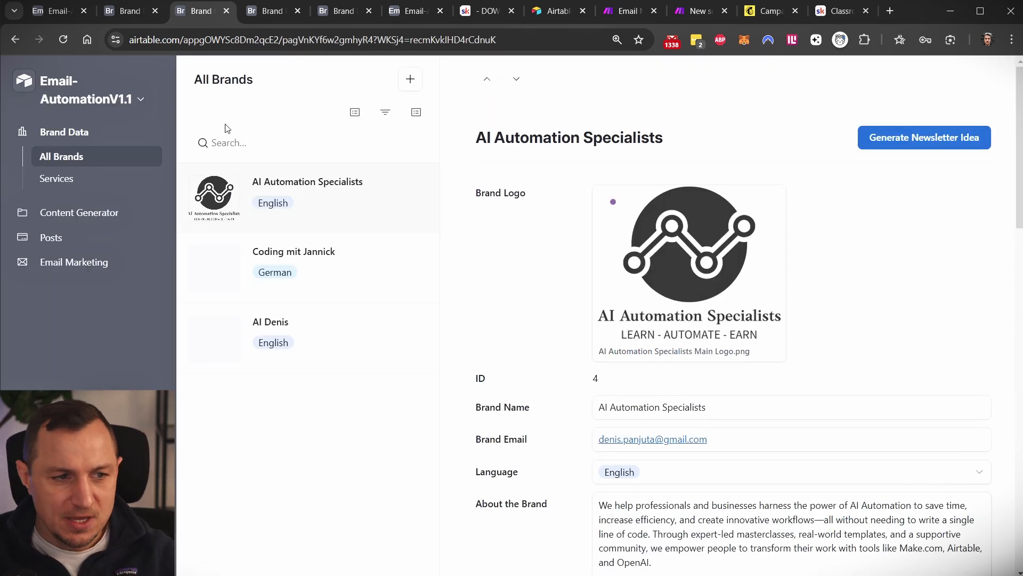
pyautogui.click(141, 100)
pyautogui.click(96, 135)
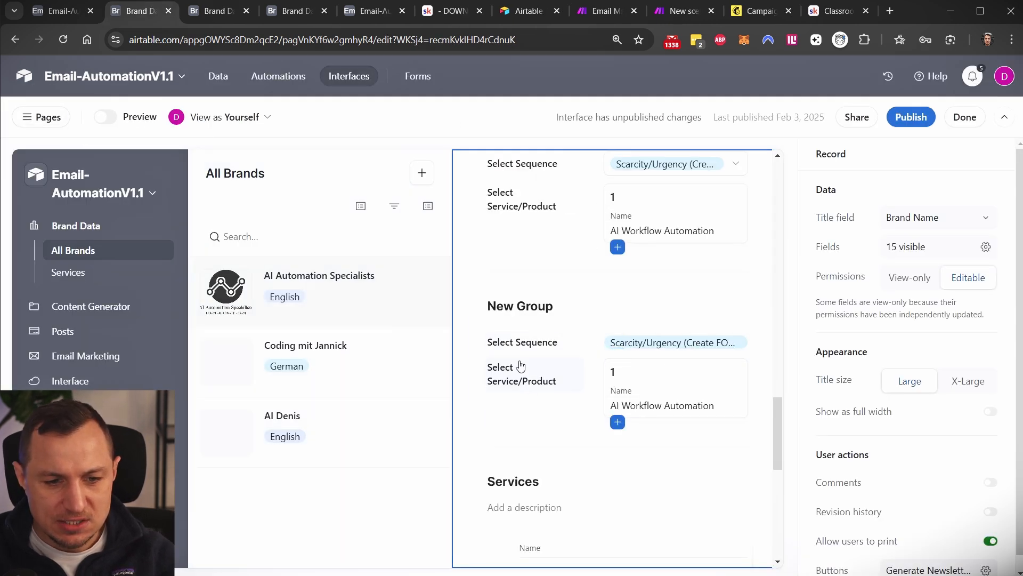
# Check the Services table in the base's data and return to the All Brands page editor
pyautogui.click(223, 20)
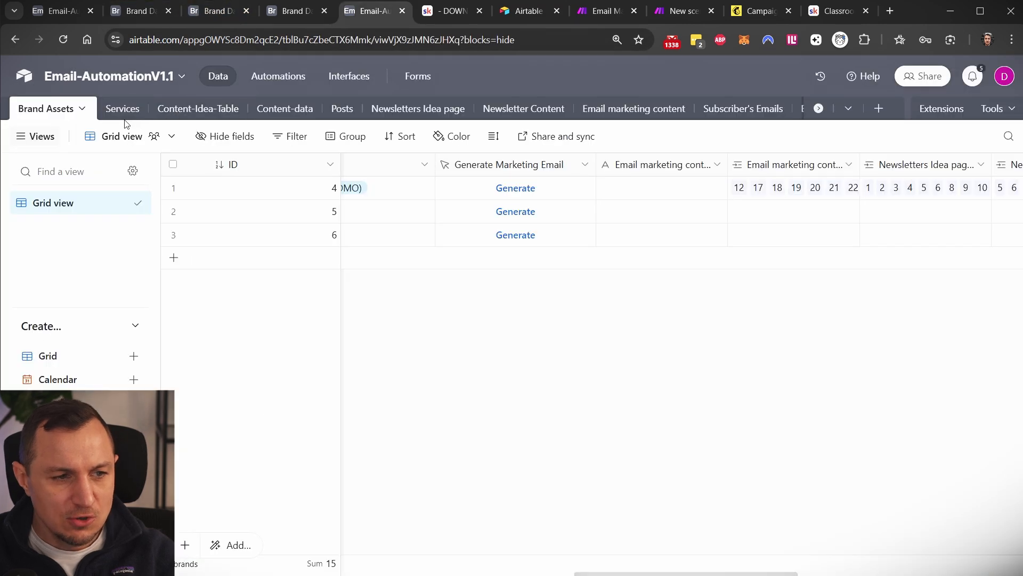
pyautogui.click(121, 110)
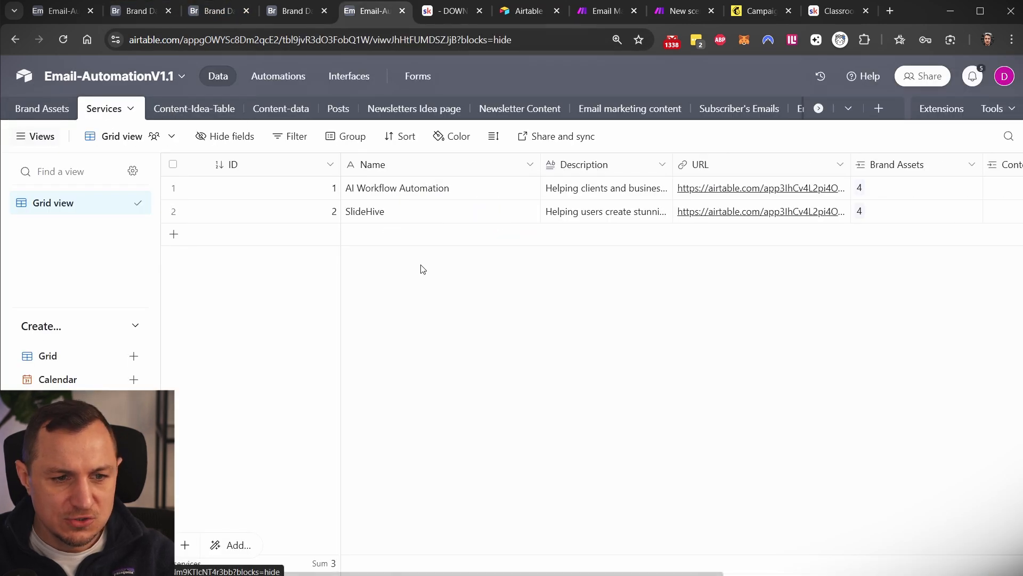
pyautogui.click(64, 12)
pyautogui.click(133, 11)
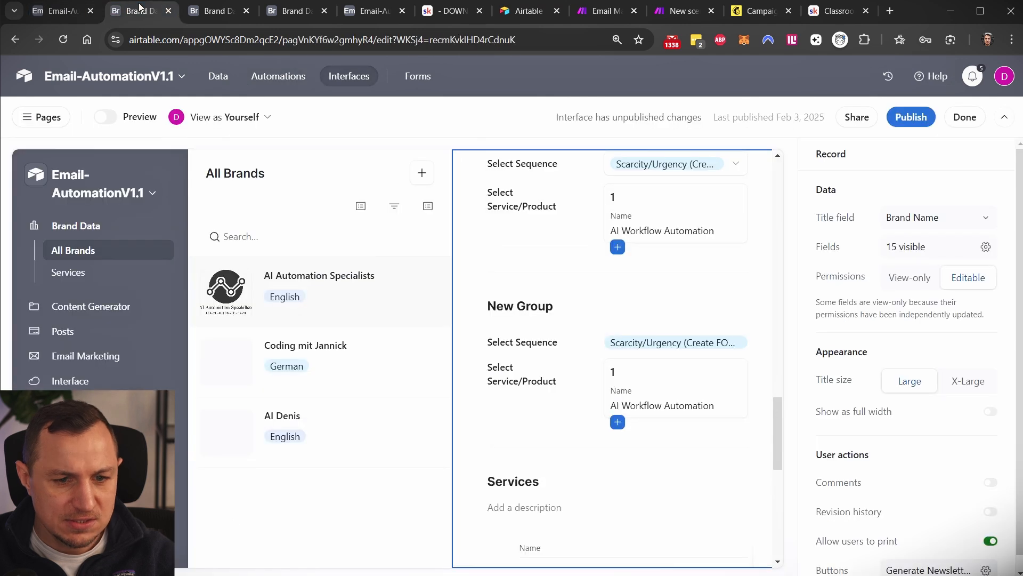
# Open the Brand Assets table in the base's data and view the first record's Select Sequence choices
pyautogui.click(643, 384)
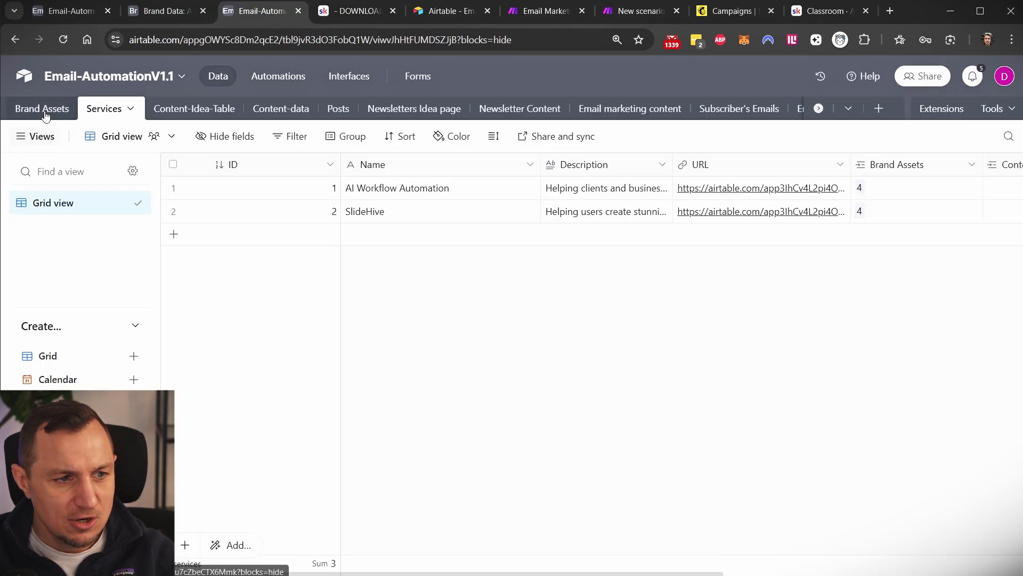
pyautogui.click(45, 110)
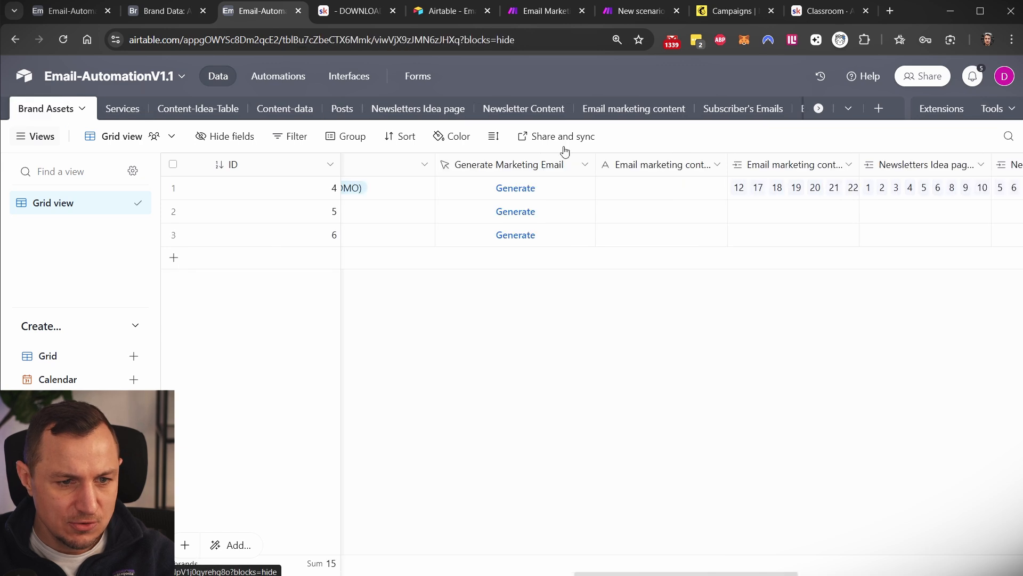
pyautogui.hscroll(-5, 599, 181)
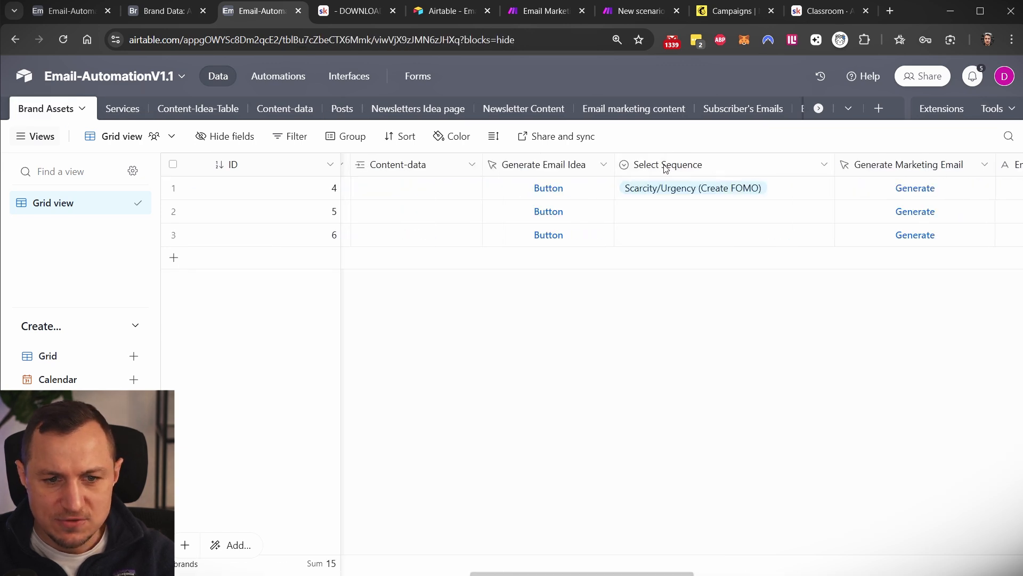
pyautogui.click(692, 169)
pyautogui.click(804, 192)
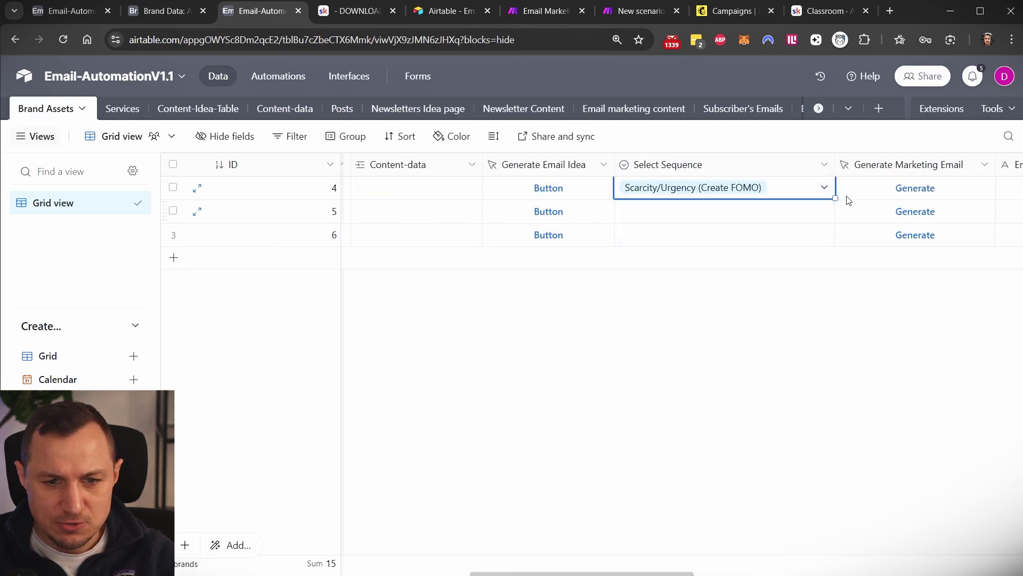
pyautogui.click(824, 190)
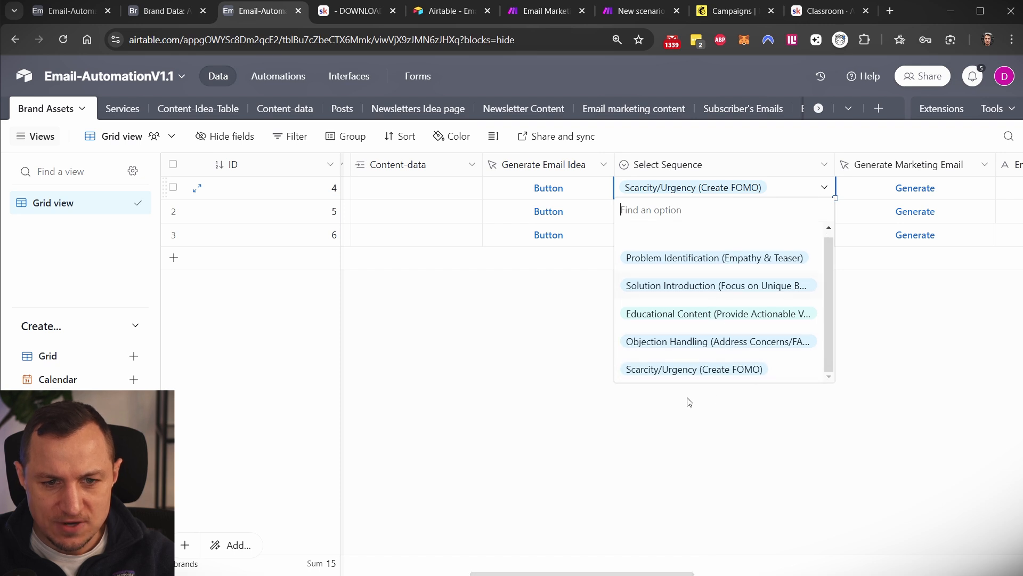
# Open the Select Sequence field's settings, review its single-select options and close them without changes
pyautogui.rightClick(702, 168)
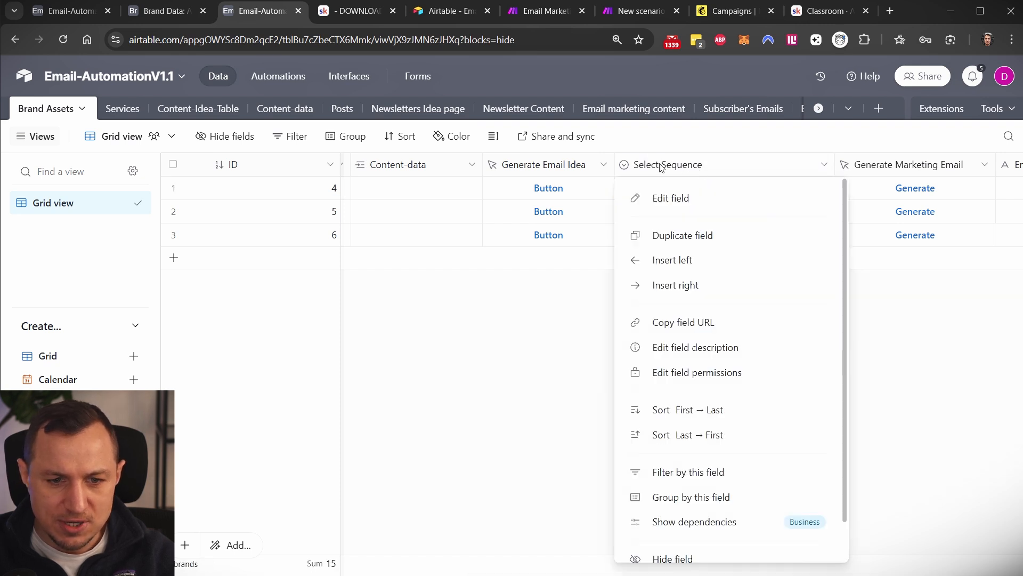
pyautogui.click(672, 198)
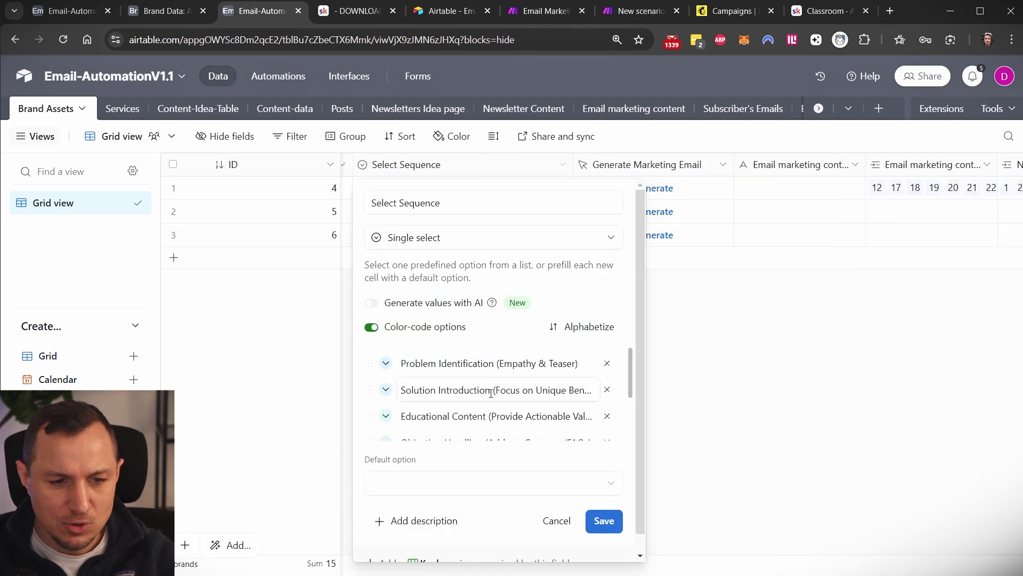
pyautogui.scroll(-2, 493, 341)
pyautogui.scroll(-1, 493, 341)
pyautogui.scroll(3, 438, 376)
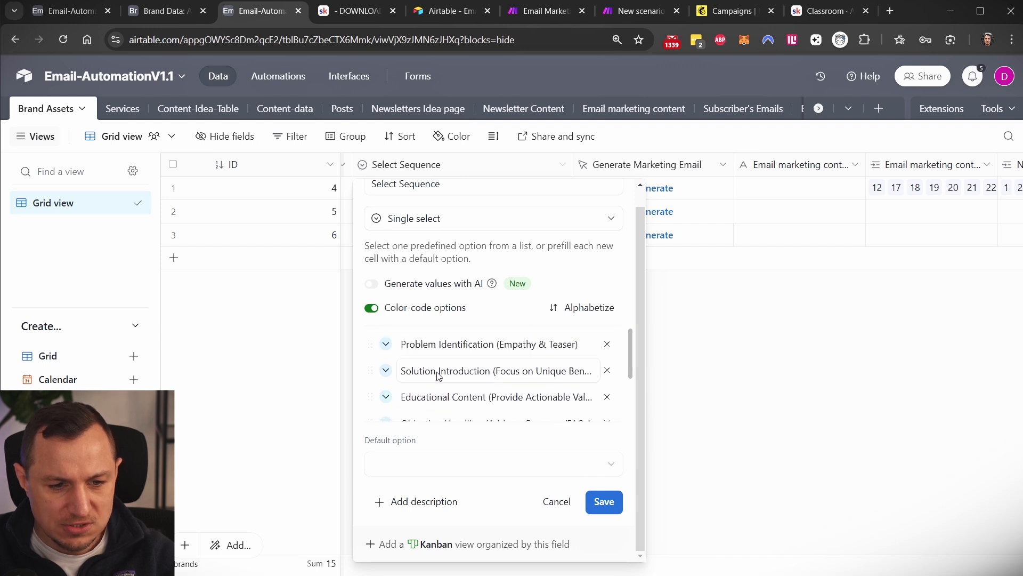
pyautogui.scroll(-3, 427, 370)
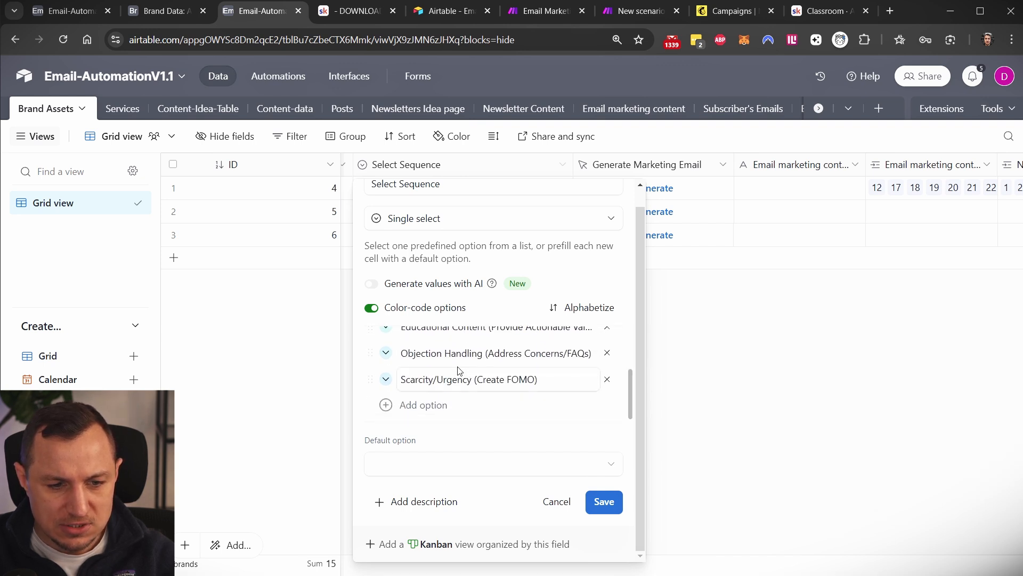
pyautogui.scroll(2, 470, 371)
pyautogui.scroll(3, 469, 371)
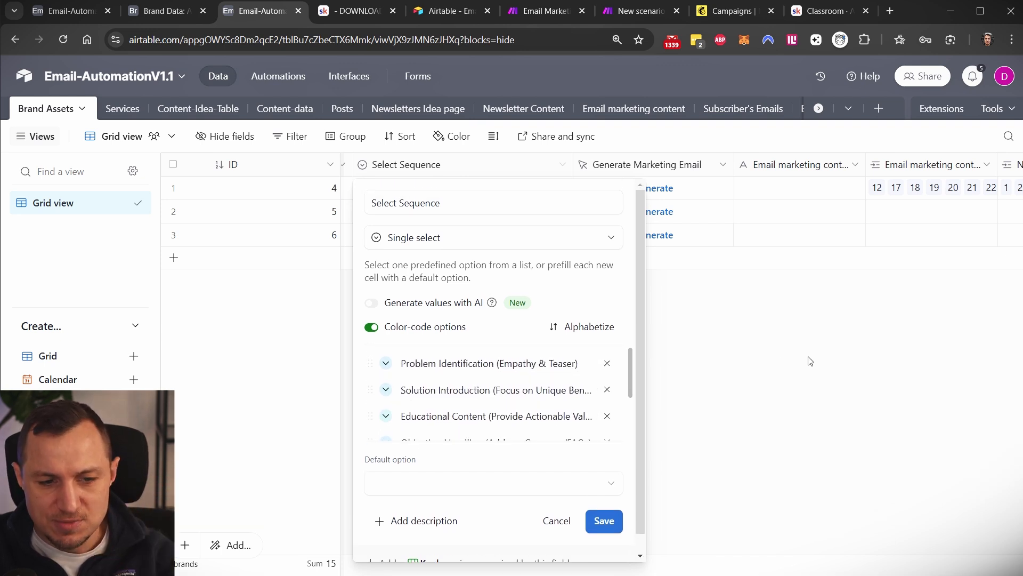
pyautogui.scroll(-3, 449, 373)
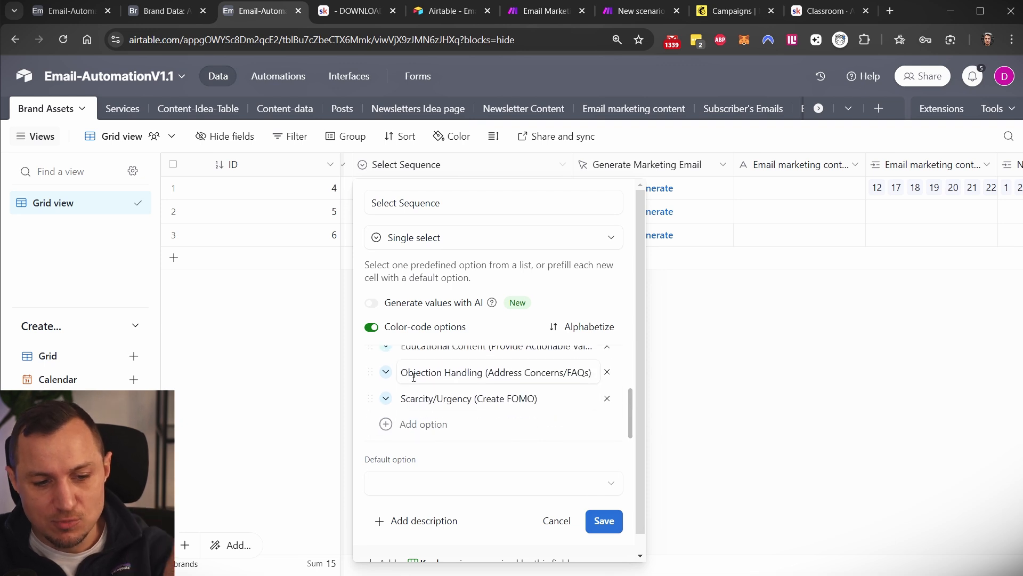
pyautogui.scroll(1, 447, 384)
pyautogui.scroll(2, 448, 383)
pyautogui.scroll(-1, 503, 344)
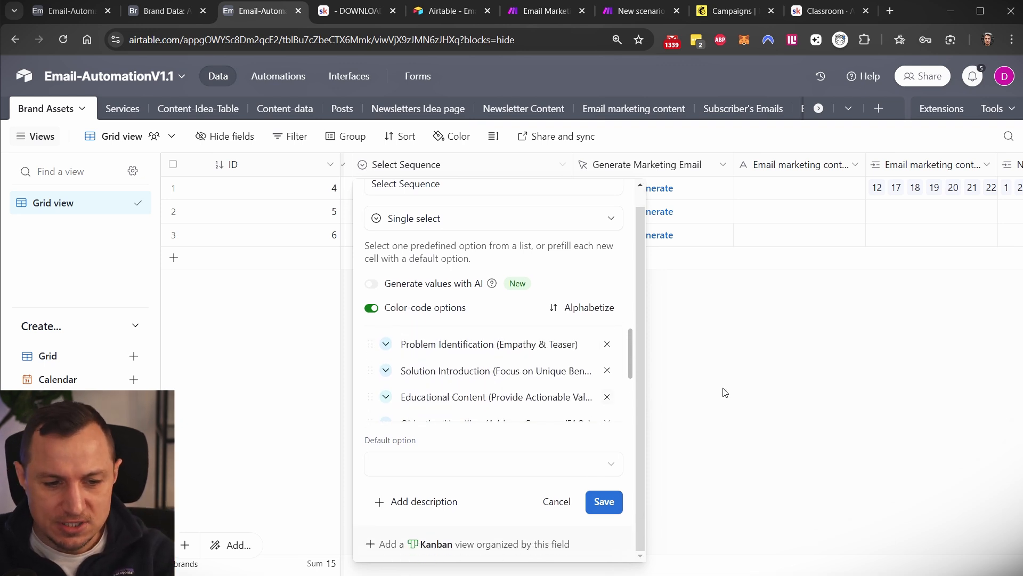
pyautogui.click(741, 319)
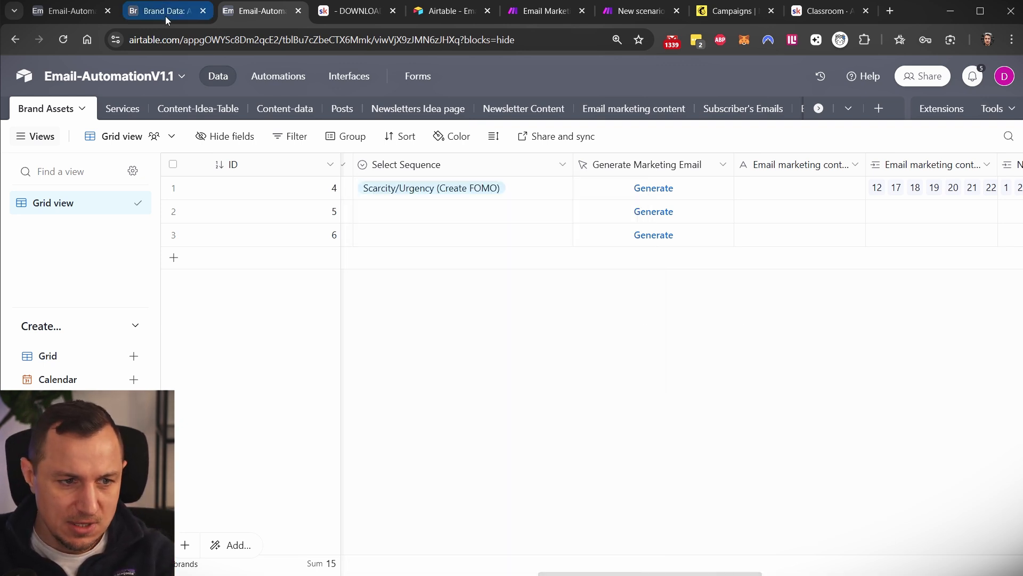
# Return to the All Brands page editor and retitle the New Group section as Promo Email
pyautogui.click(182, 12)
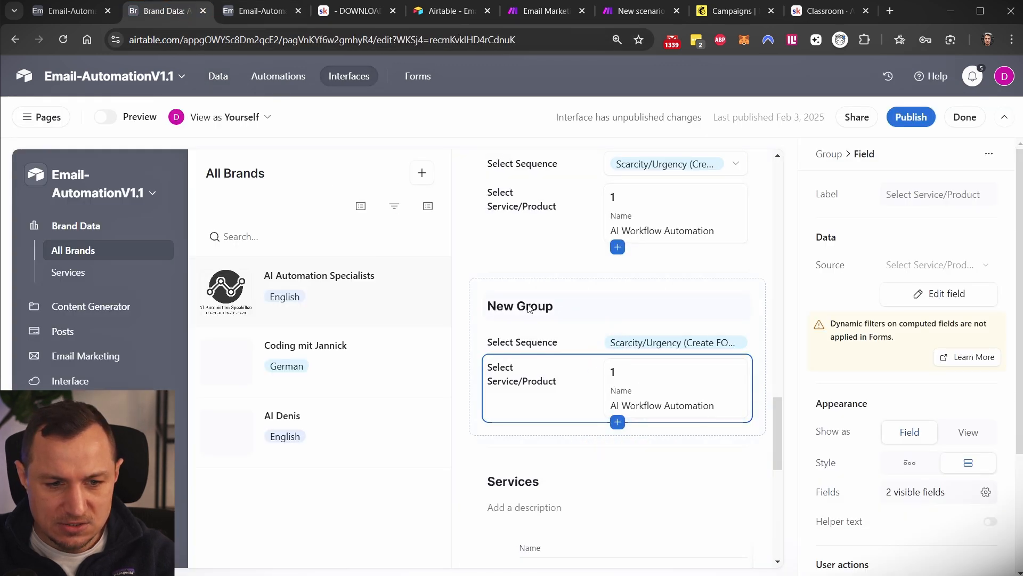
pyautogui.click(560, 301)
pyautogui.doubleClick(560, 299)
pyautogui.scroll(3, 575, 301)
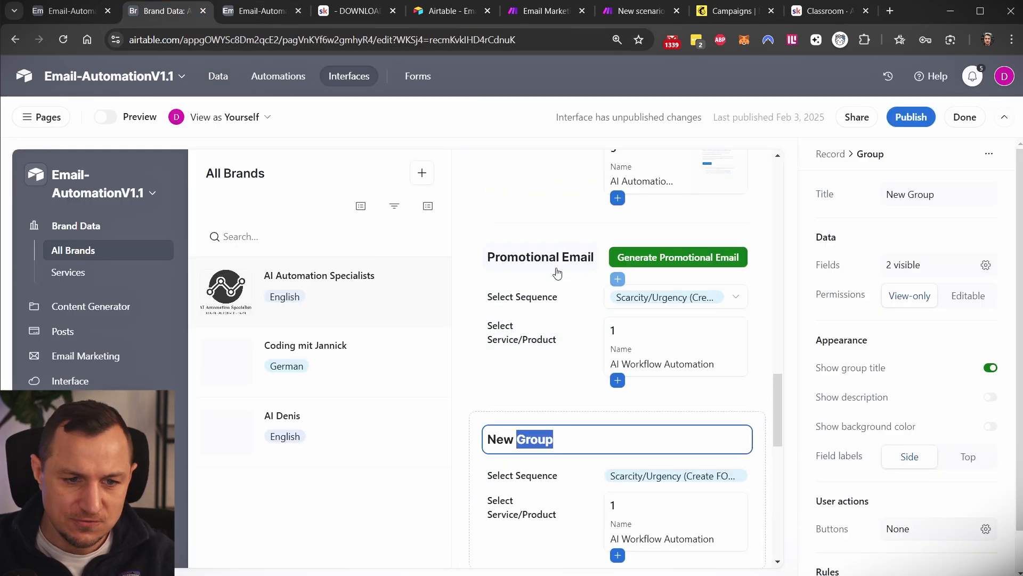
pyautogui.scroll(-1, 559, 276)
pyautogui.hotkey('ctrl', 'a')
pyautogui.press('BackSpace')
pyautogui.write('P')
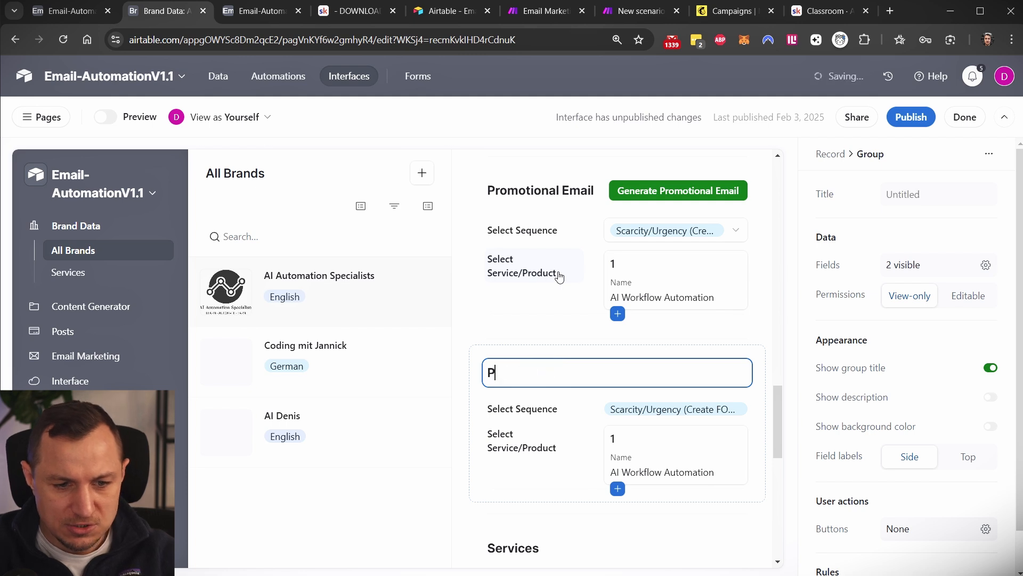
pyautogui.write('romo Email')
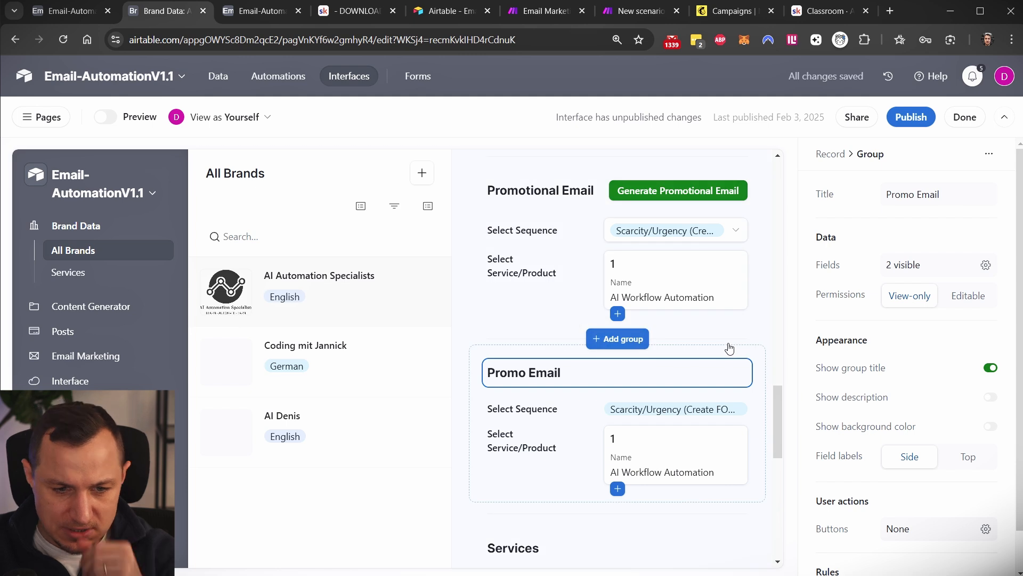
# Add a button to the Promo Email group
pyautogui.scroll(1, 535, 388)
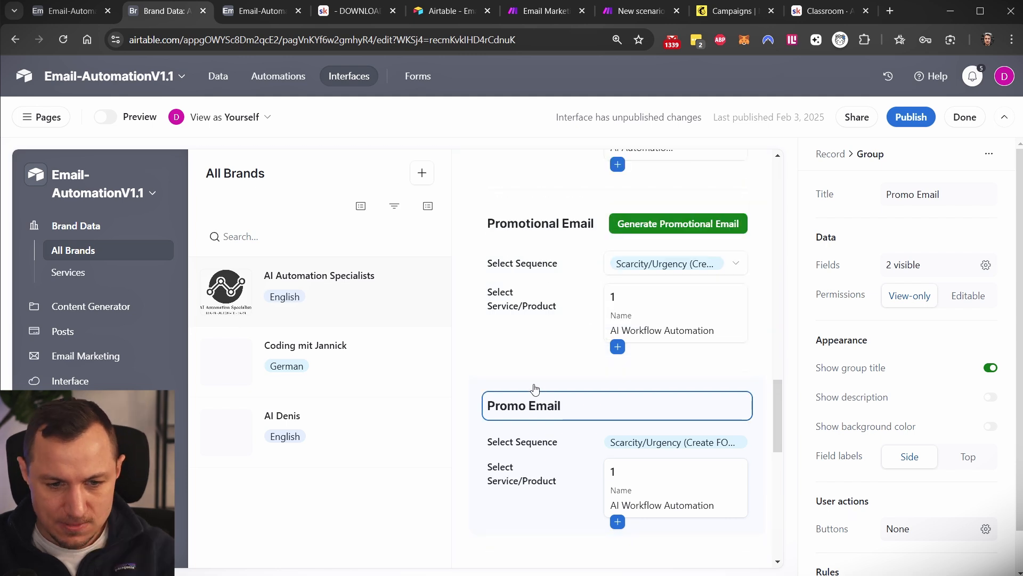
pyautogui.click(568, 389)
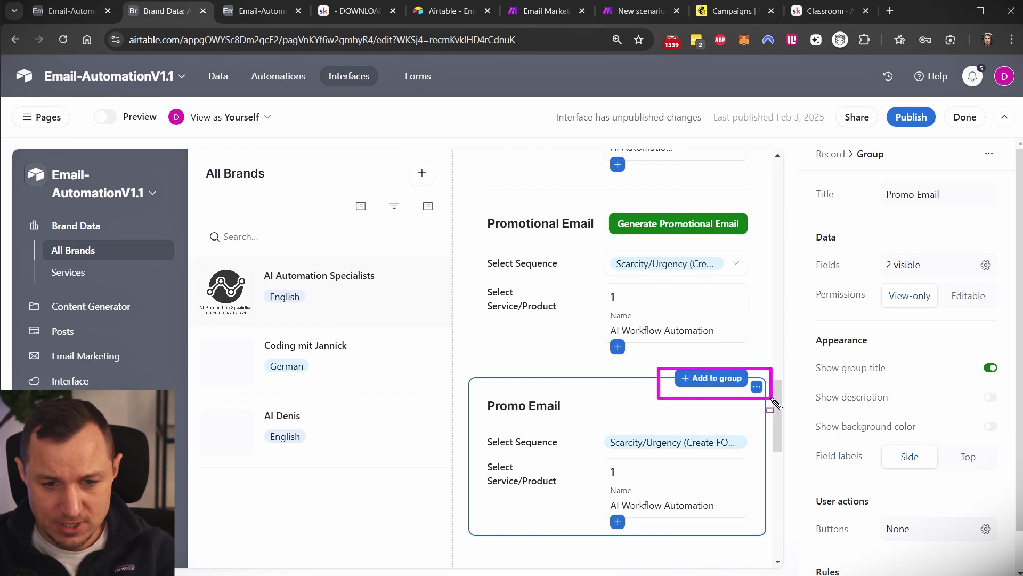
pyautogui.click(708, 379)
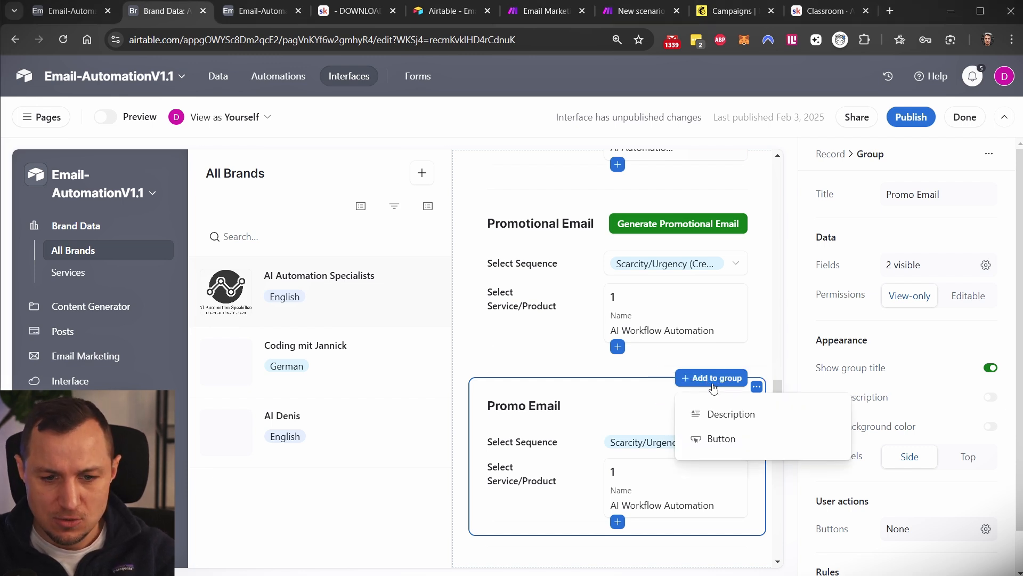
pyautogui.click(722, 439)
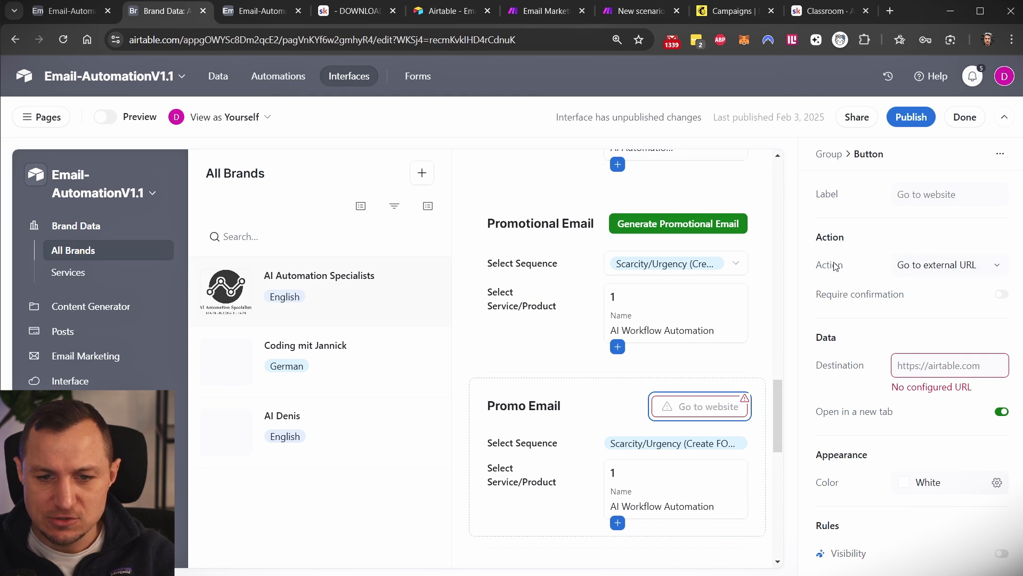
# Set the Promo Email button's action to Run automation
pyautogui.click(952, 262)
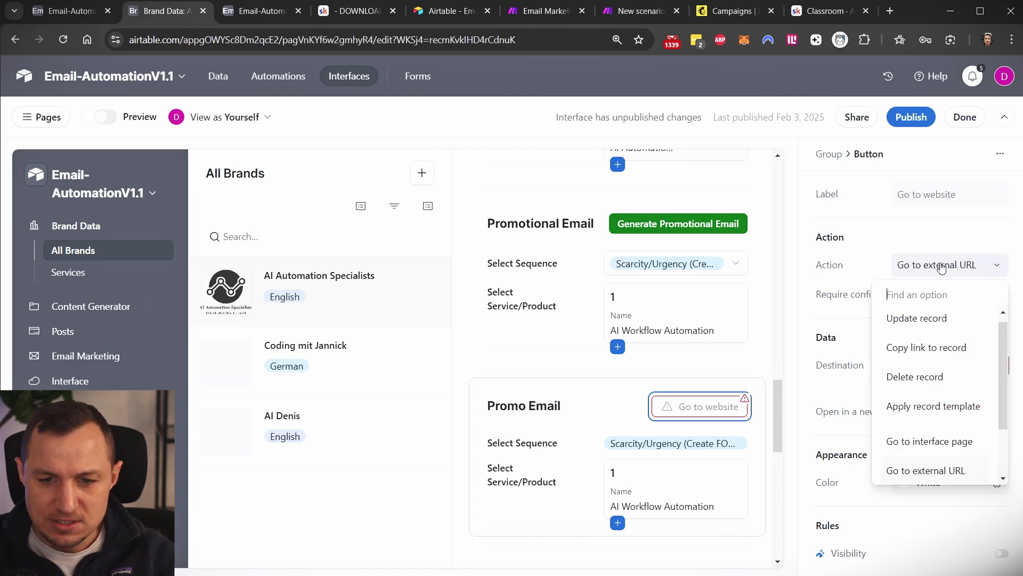
pyautogui.scroll(-2, 932, 422)
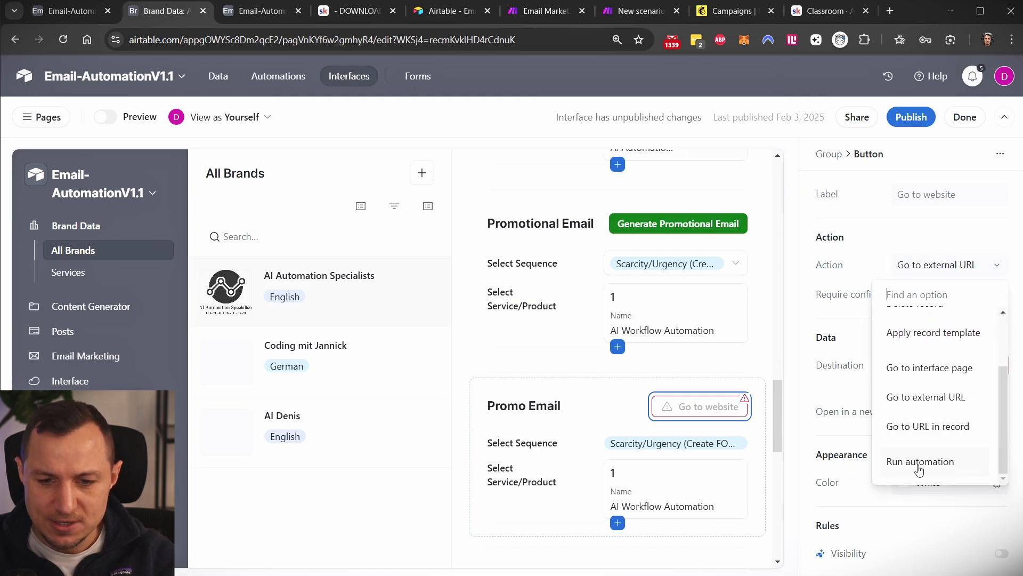
pyautogui.click(926, 396)
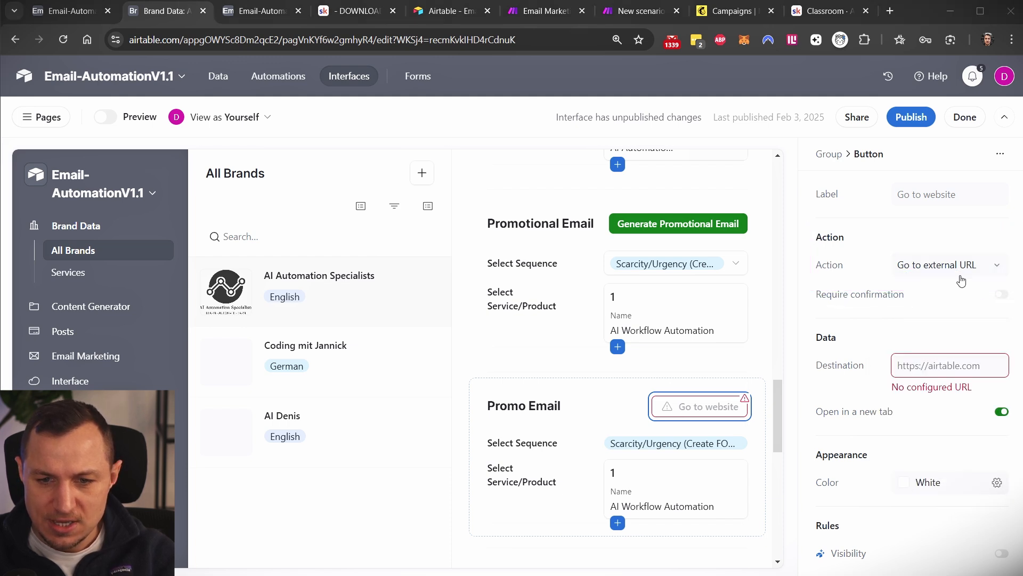
pyautogui.click(942, 264)
pyautogui.scroll(-2, 927, 373)
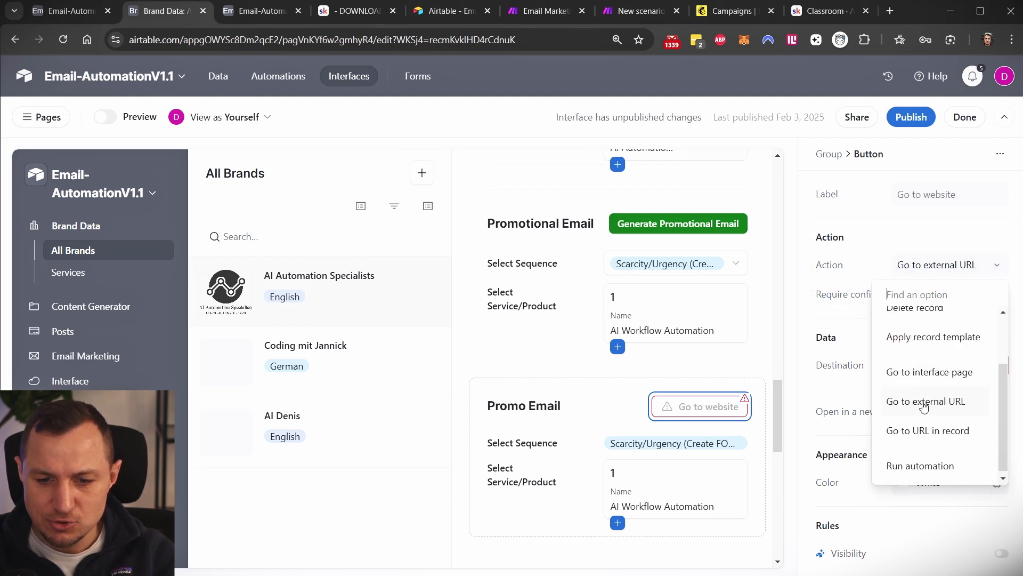
pyautogui.click(904, 464)
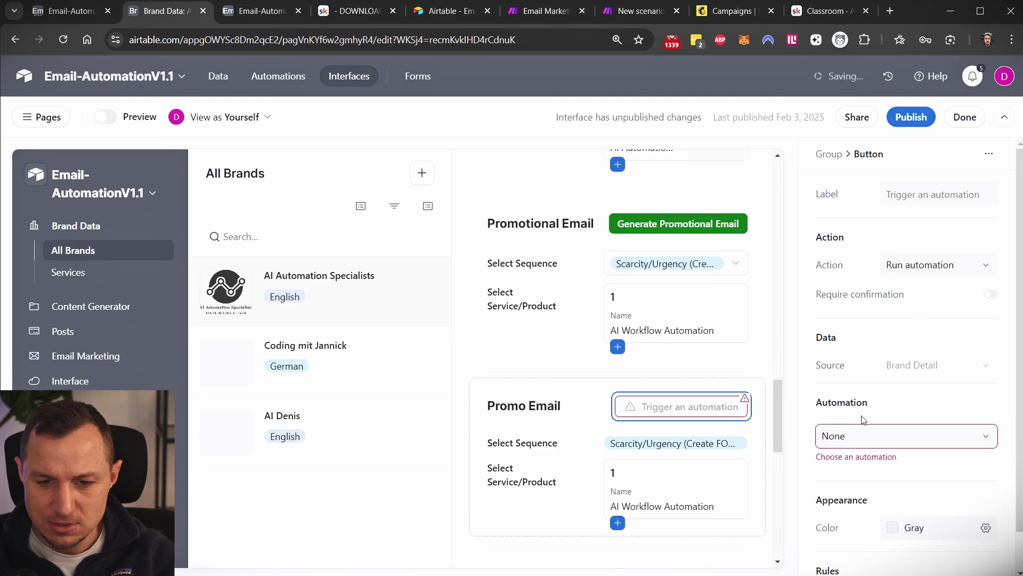
# Look through the automations offered for the Promo Email button and close the list without choosing one
pyautogui.click(902, 434)
pyautogui.scroll(-3, 765, 320)
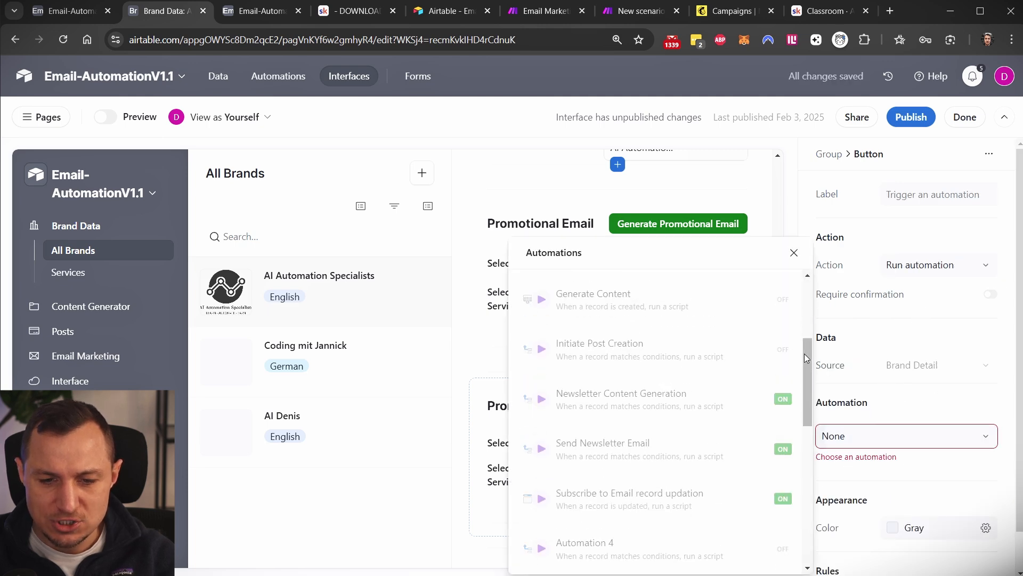
pyautogui.moveTo(805, 354); pyautogui.dragTo(847, 204)
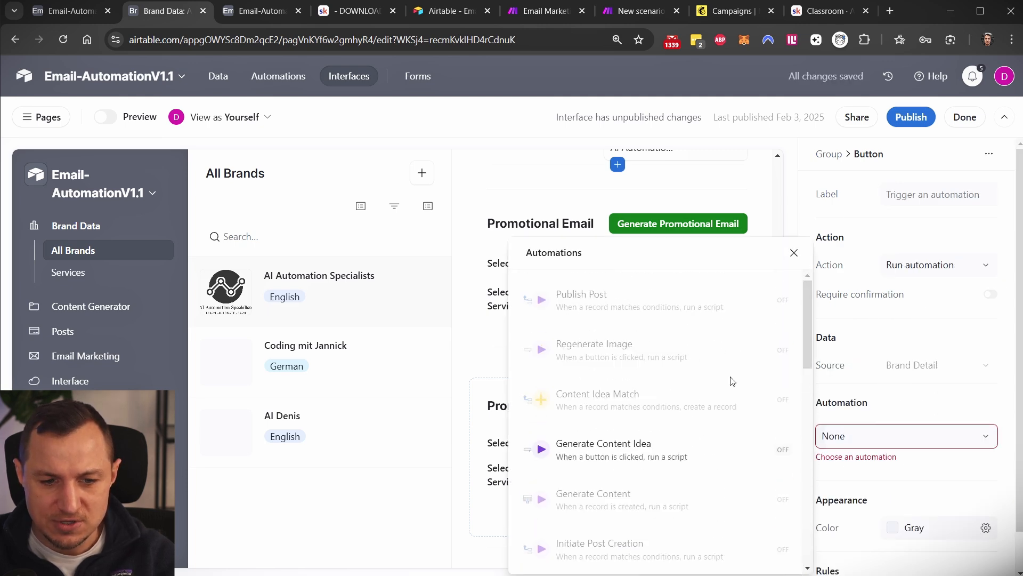
pyautogui.moveTo(809, 317); pyautogui.dragTo(804, 248)
pyautogui.click(793, 253)
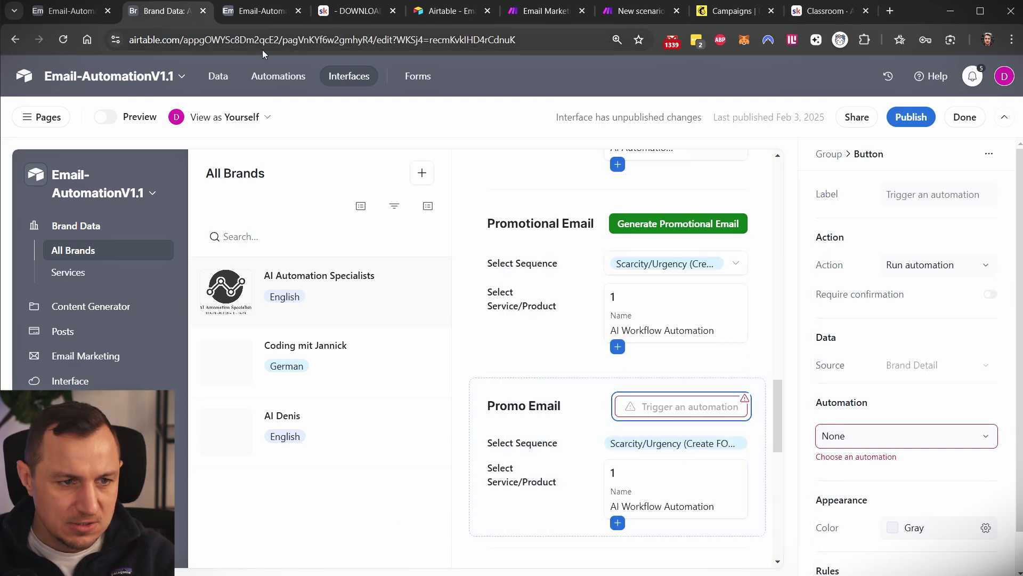
# Open the Generate Promotional Email automation and review its button trigger's configuration, including the source, interface and button
pyautogui.click(284, 79)
pyautogui.click(233, 18)
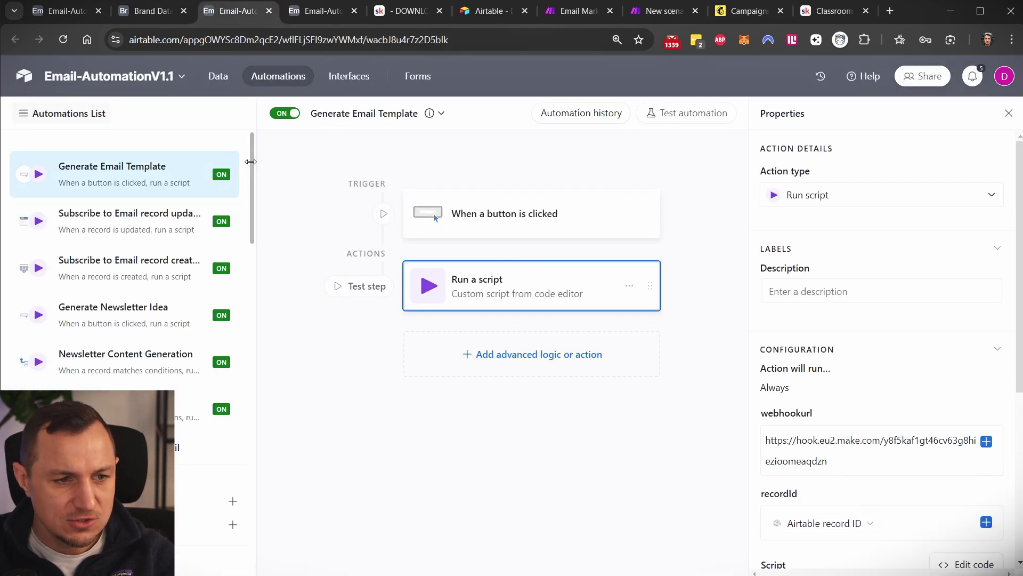
pyautogui.moveTo(257, 181); pyautogui.dragTo(261, 181)
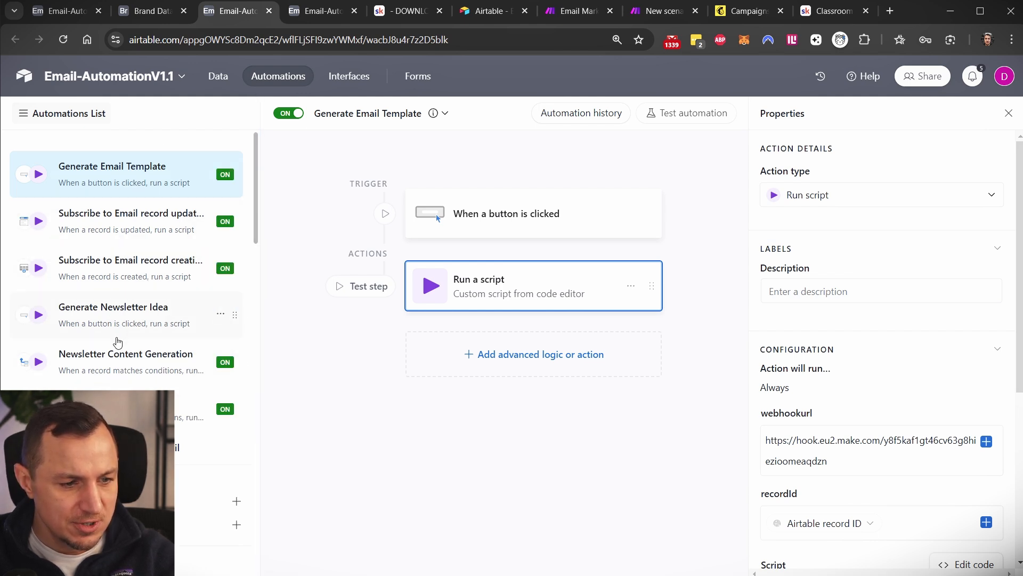
pyautogui.scroll(-3, 118, 342)
pyautogui.click(134, 322)
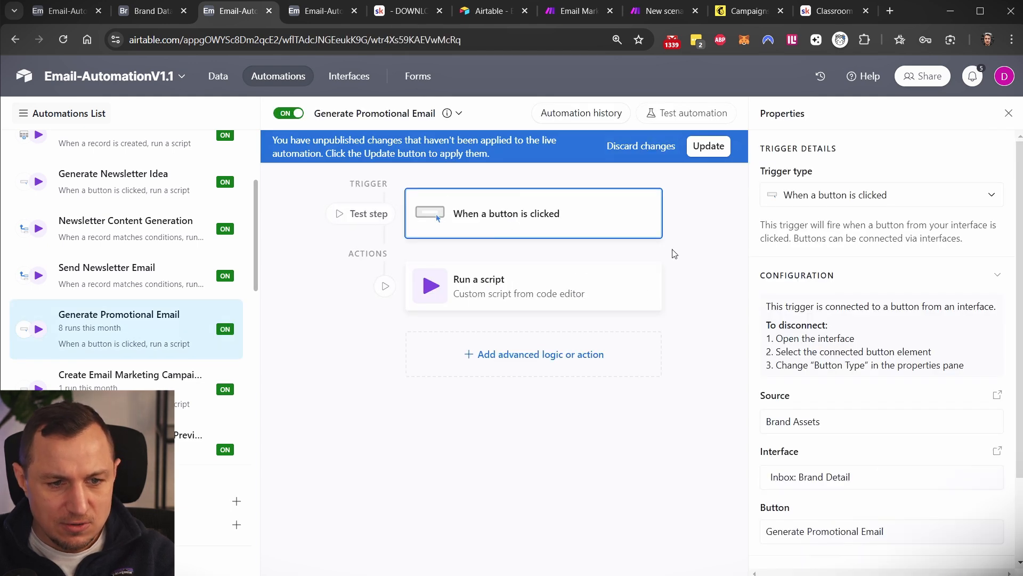
pyautogui.scroll(-2, 782, 313)
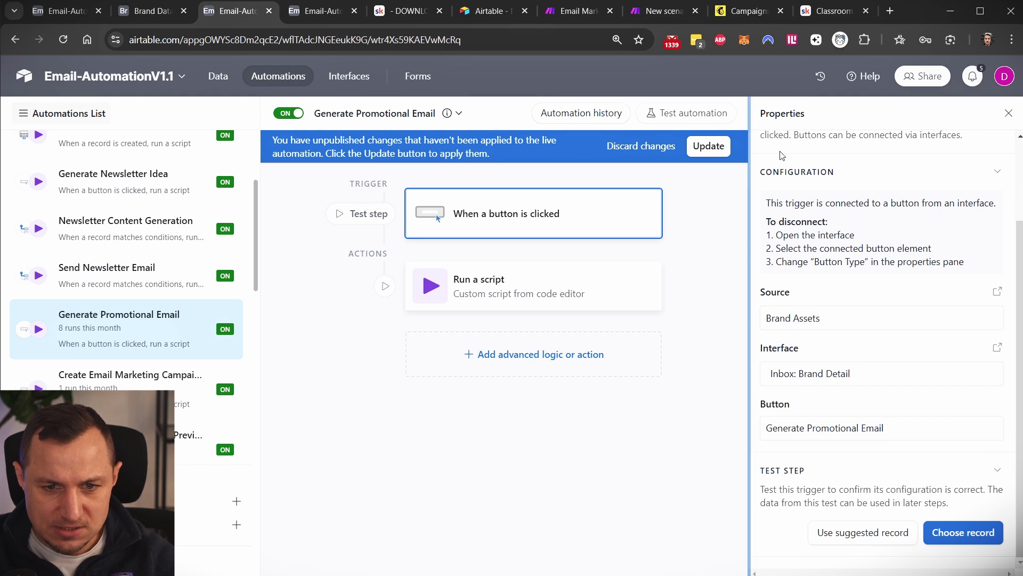
pyautogui.moveTo(751, 105)
pyautogui.mouseDown()
pyautogui.moveTo(981, 491)
pyautogui.moveTo(1013, 478)
pyautogui.mouseUp()
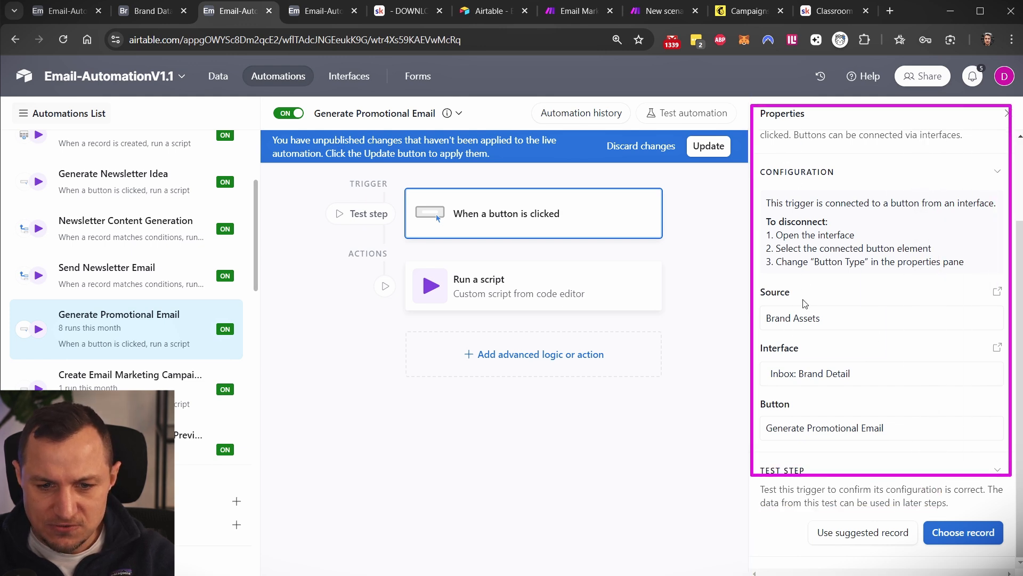
pyautogui.moveTo(757, 282)
pyautogui.mouseDown()
pyautogui.moveTo(925, 358)
pyautogui.moveTo(1006, 346)
pyautogui.mouseUp()
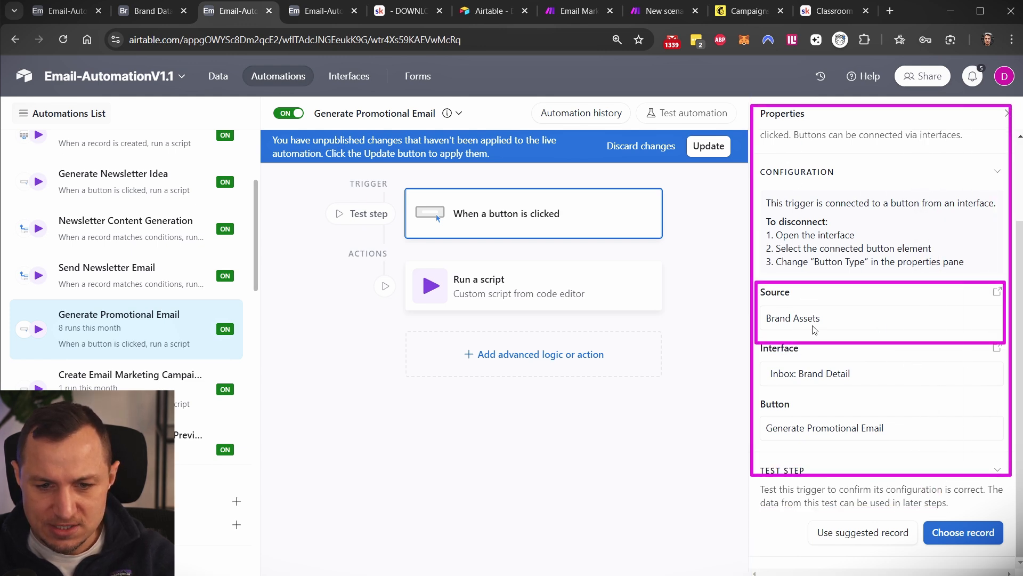
pyautogui.moveTo(758, 339); pyautogui.dragTo(1011, 400)
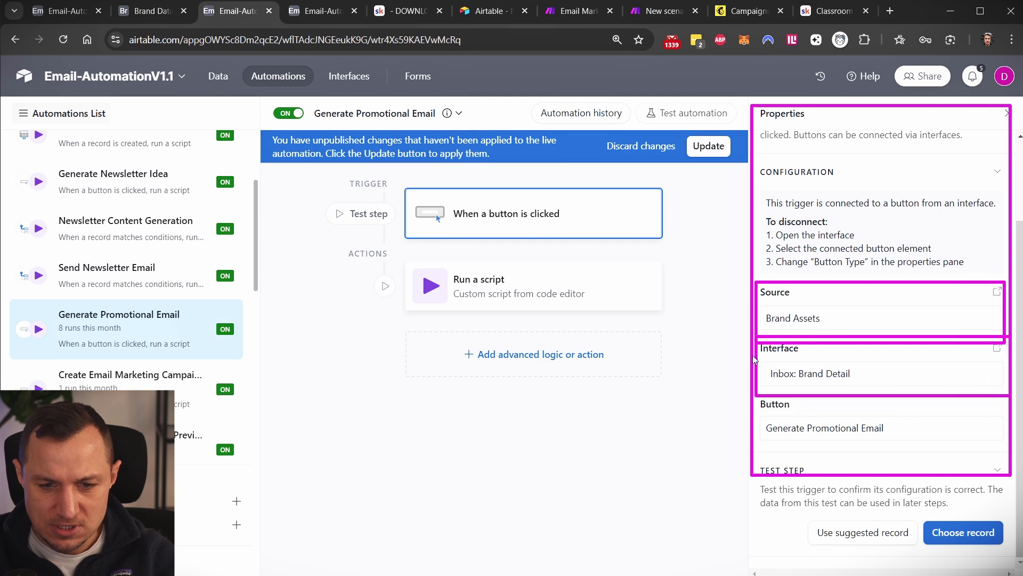
pyautogui.moveTo(759, 397); pyautogui.dragTo(1010, 456)
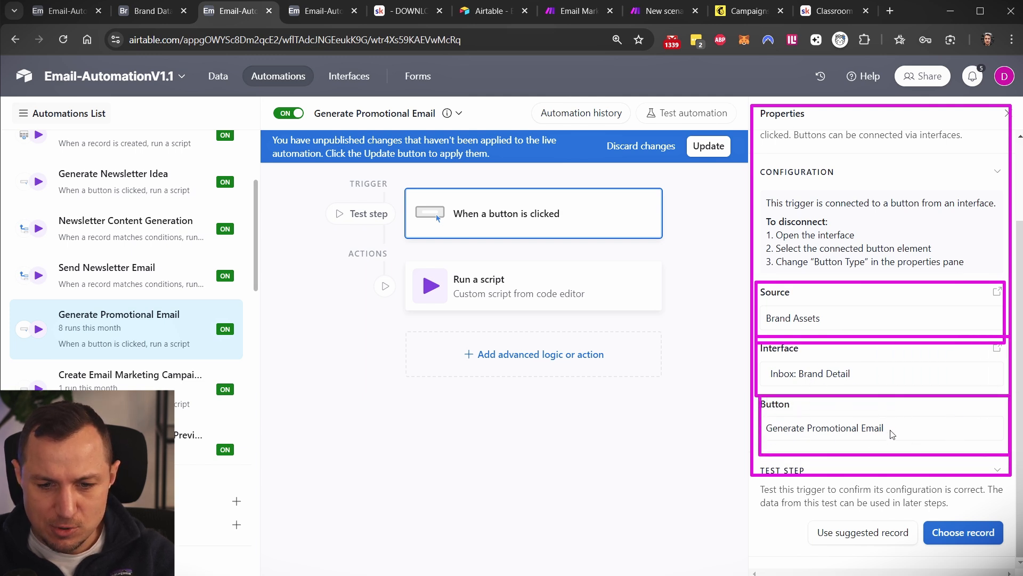
pyautogui.press('Escape')
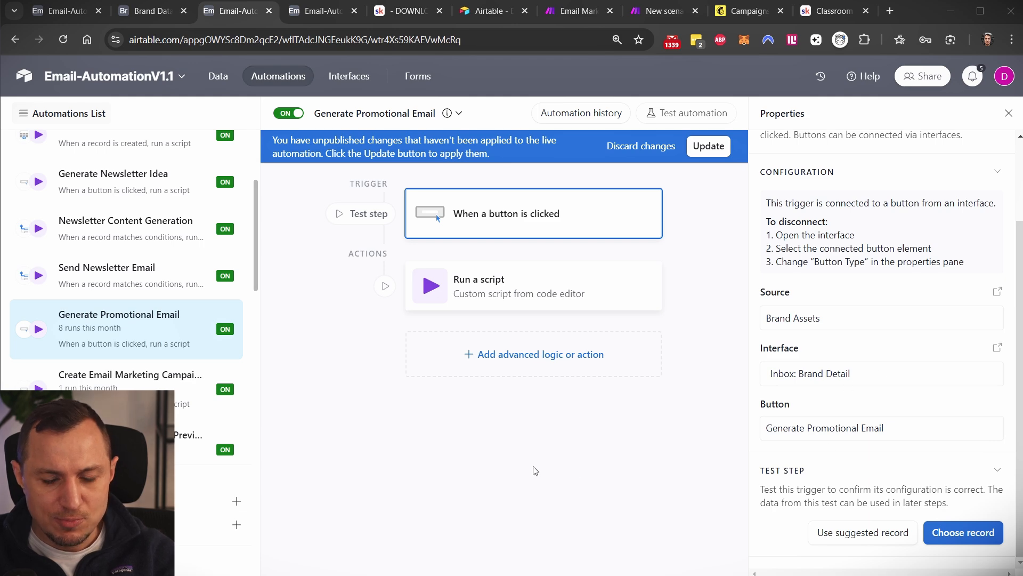
# Create a new automation and name it Generate Promo Email1
pyautogui.click(570, 451)
pyautogui.scroll(-12, 203, 494)
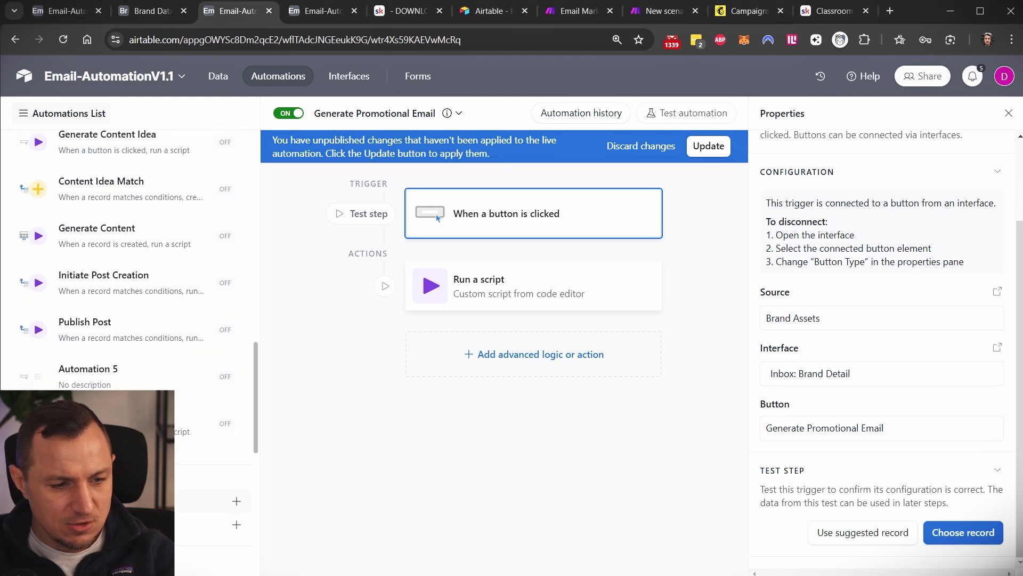
pyautogui.click(238, 502)
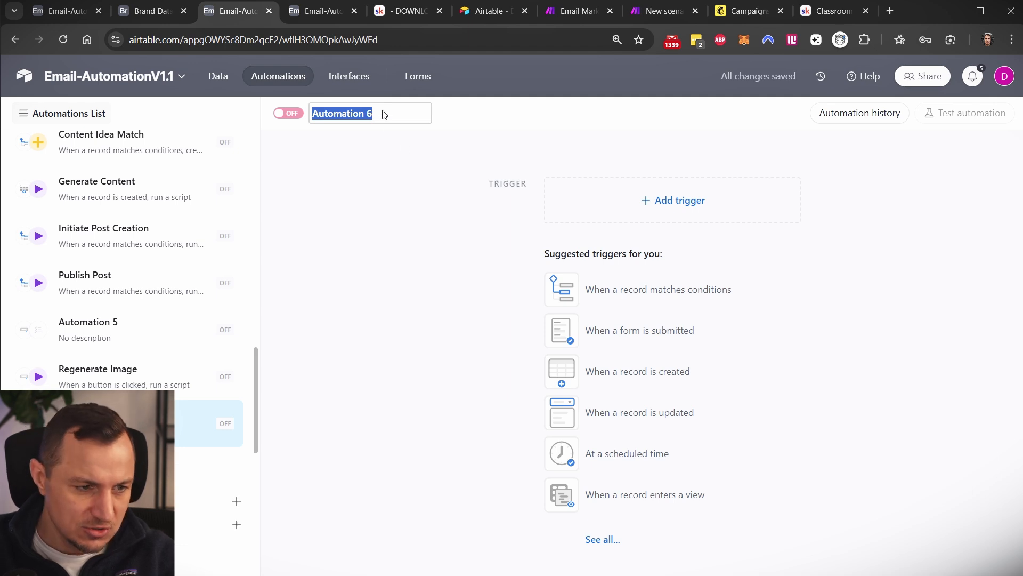
pyautogui.write('Gener')
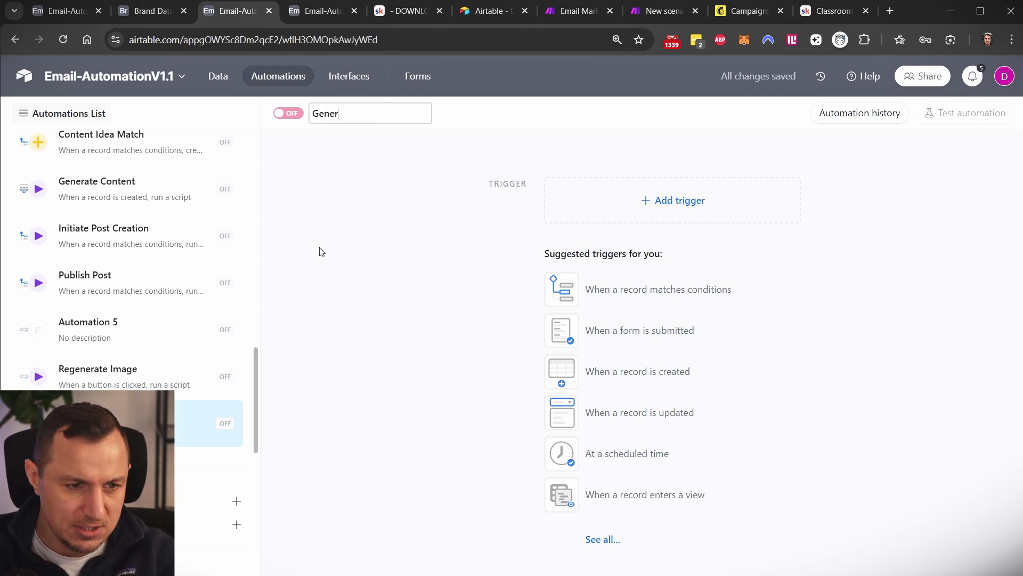
pyautogui.write('ate Promo Email1')
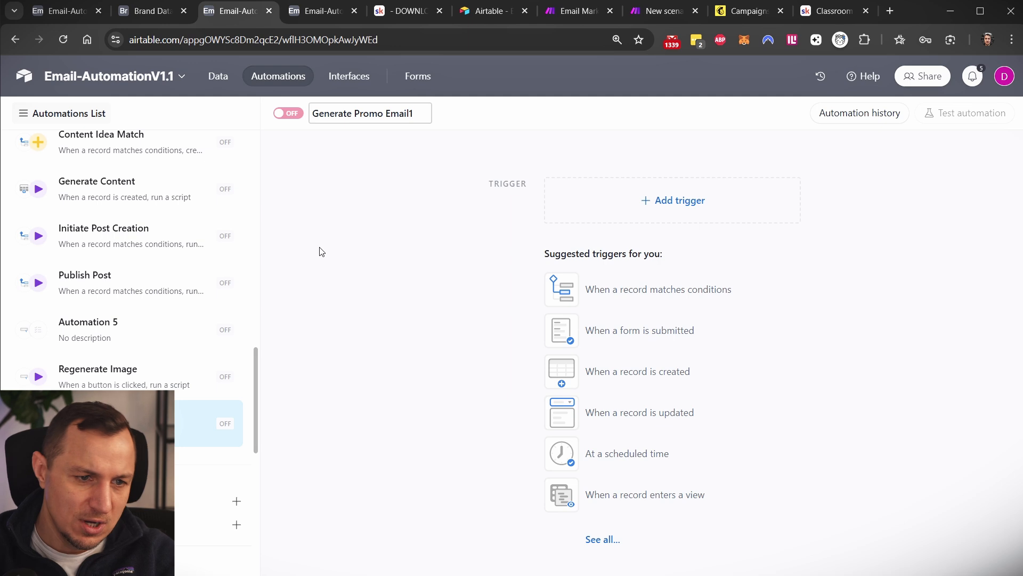
pyautogui.press('Return')
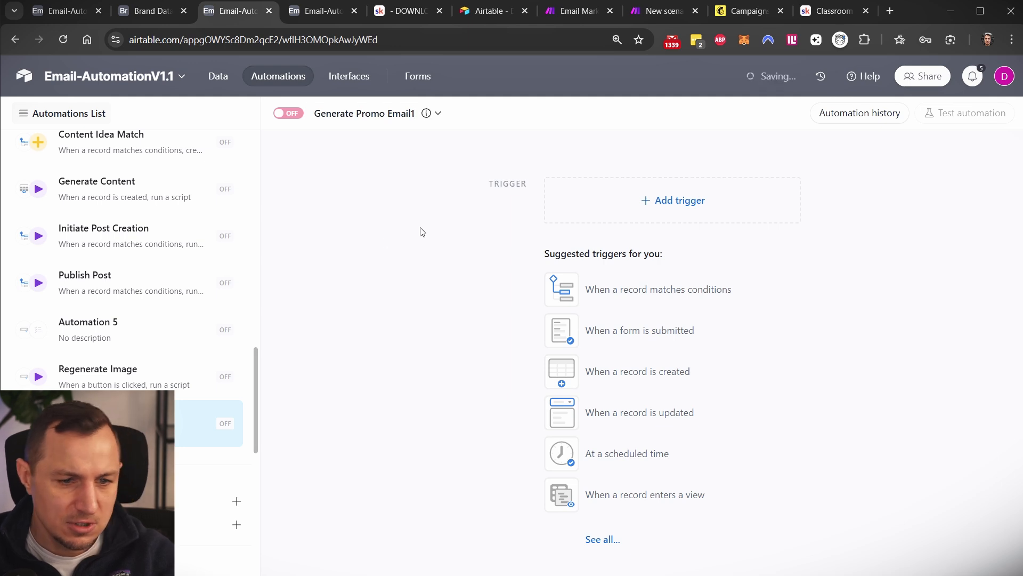
# Add a "When a button is clicked" trigger to the Generate Promo Email1 automation
pyautogui.click(663, 200)
pyautogui.scroll(-1, 655, 368)
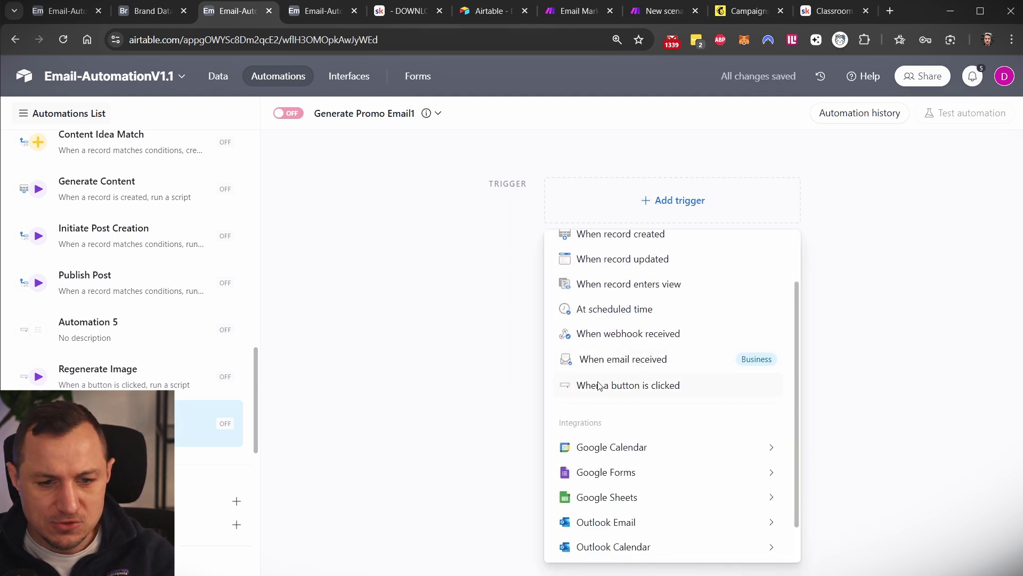
pyautogui.click(655, 389)
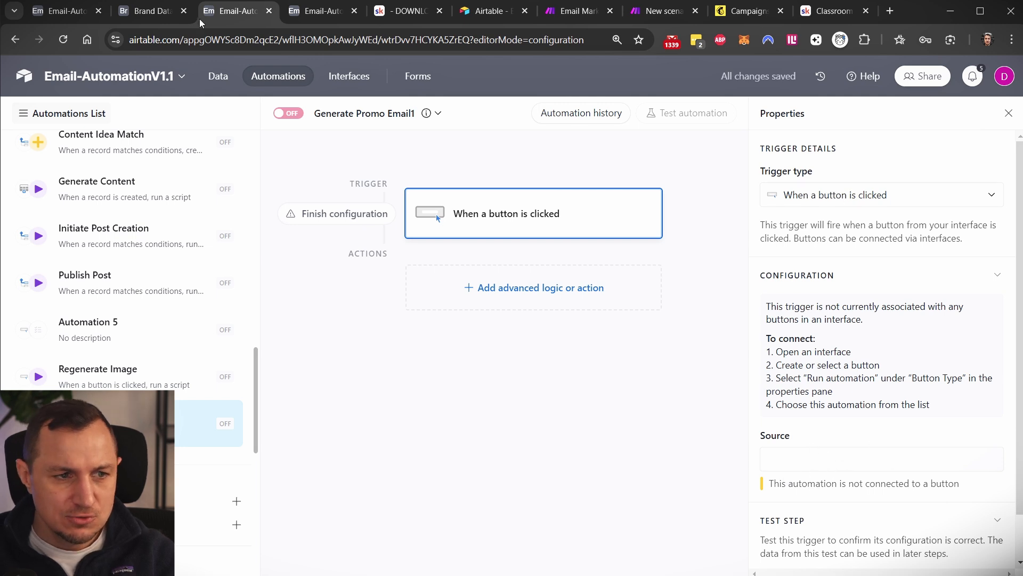
# In the All Brands interface page, connect the Promo Email group's button to the Generate Promo Email1 automation
pyautogui.click(159, 15)
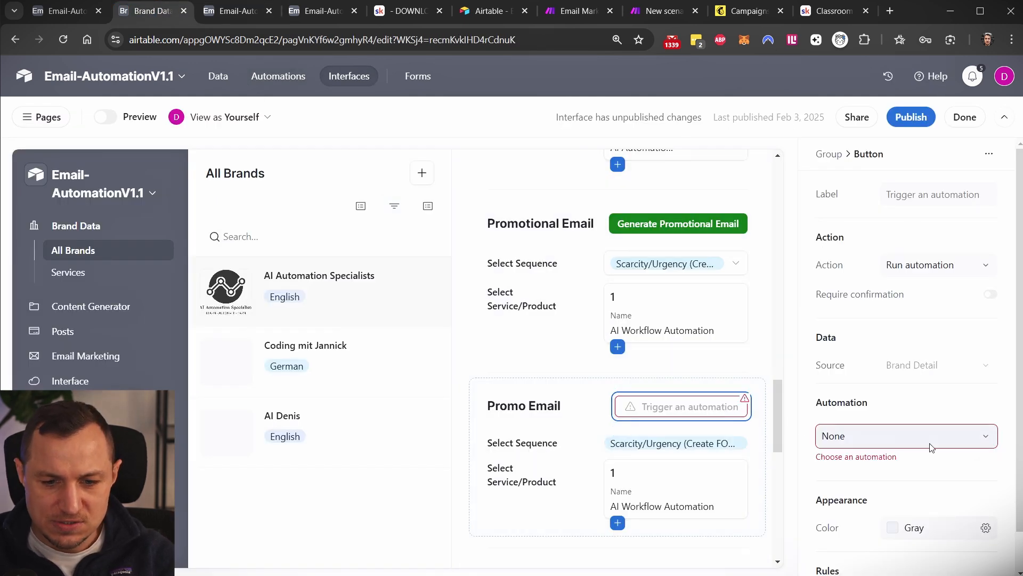
pyautogui.click(871, 436)
pyautogui.moveTo(807, 328); pyautogui.dragTo(805, 528)
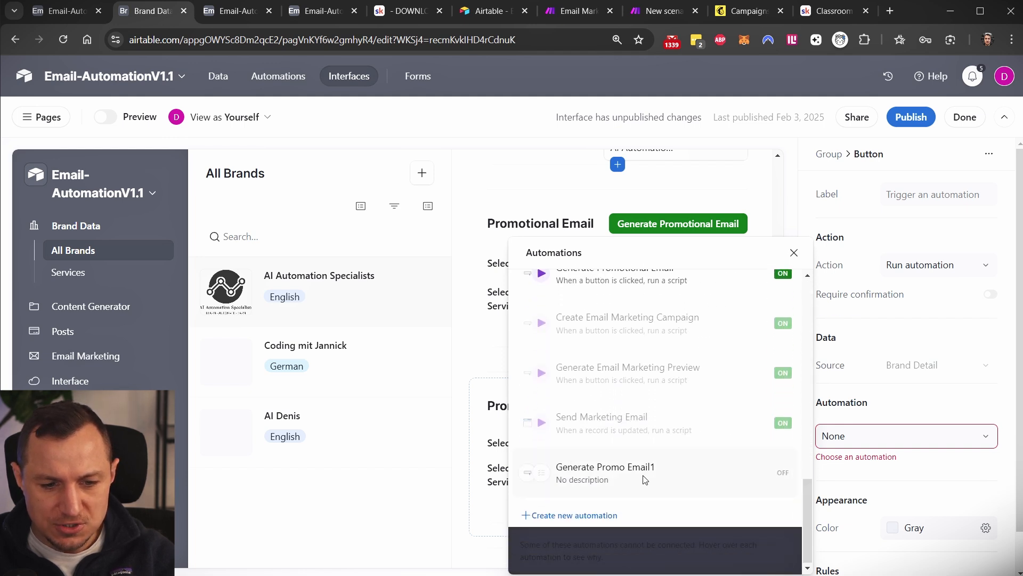
pyautogui.click(629, 475)
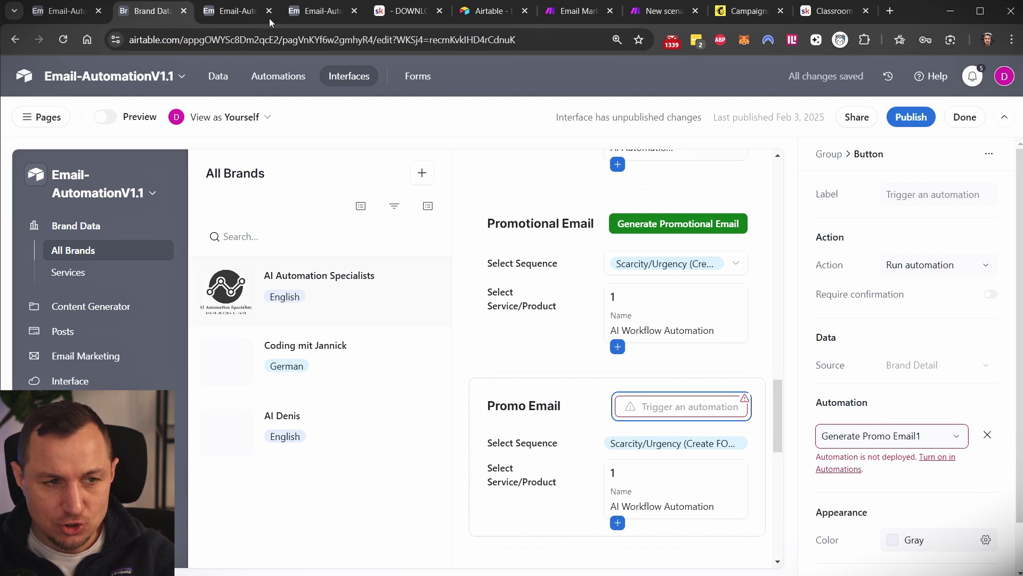
# Return to the Generate Promo Email1 automation, check its trigger connection and add a Run script action with the default code
pyautogui.click(235, 10)
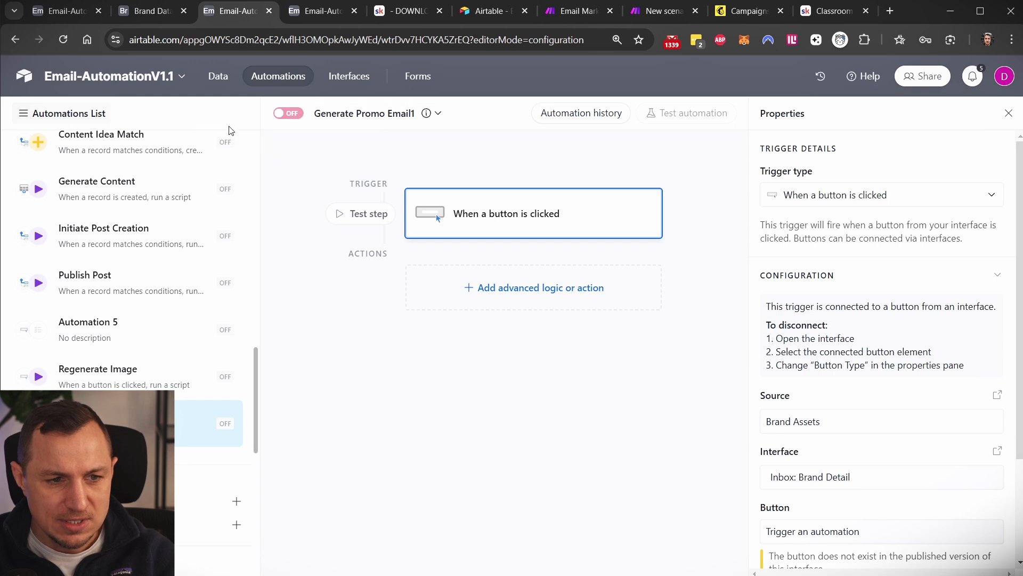
pyautogui.scroll(-2, 913, 341)
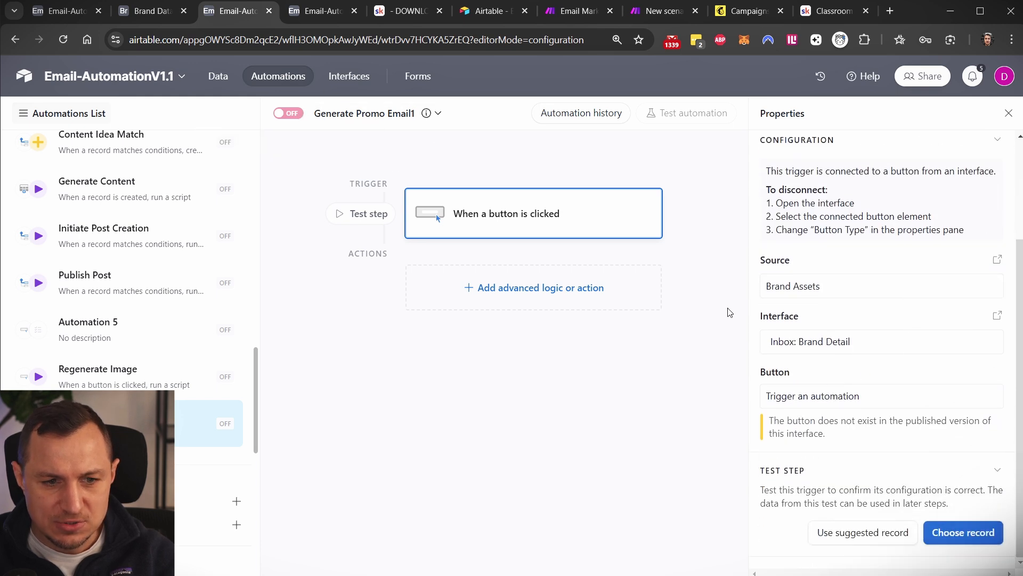
pyautogui.click(553, 292)
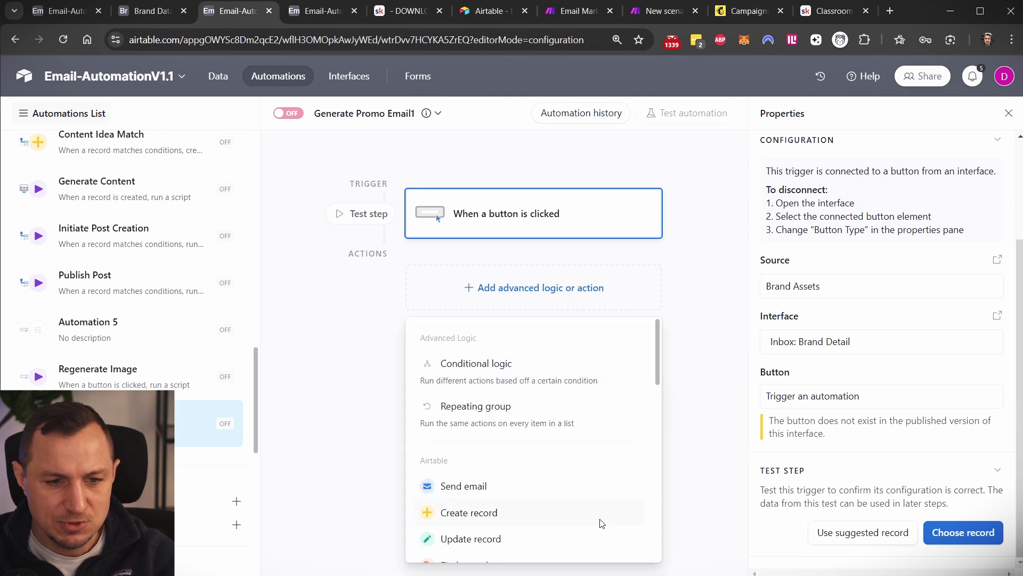
pyautogui.scroll(-3, 482, 459)
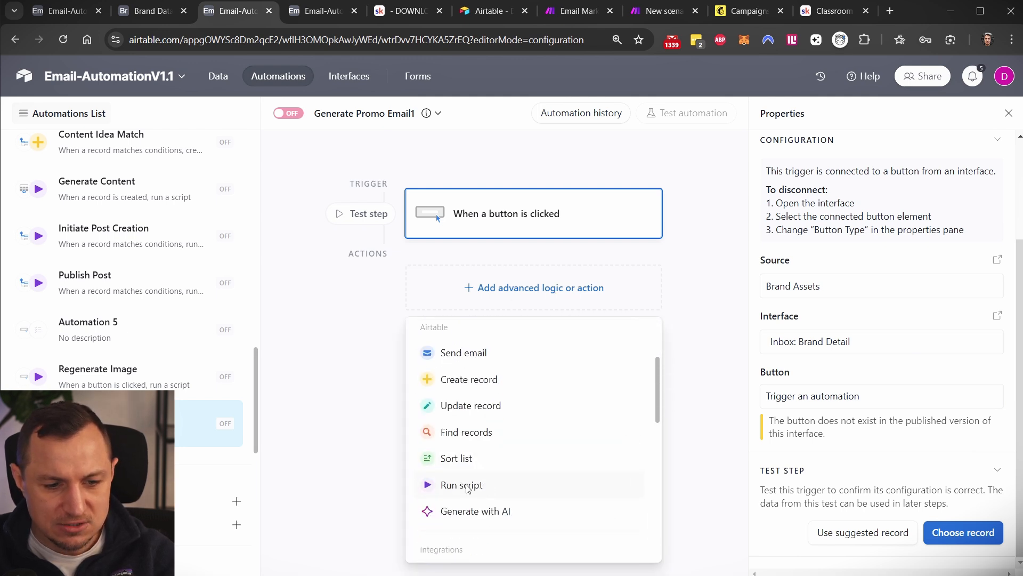
pyautogui.click(468, 485)
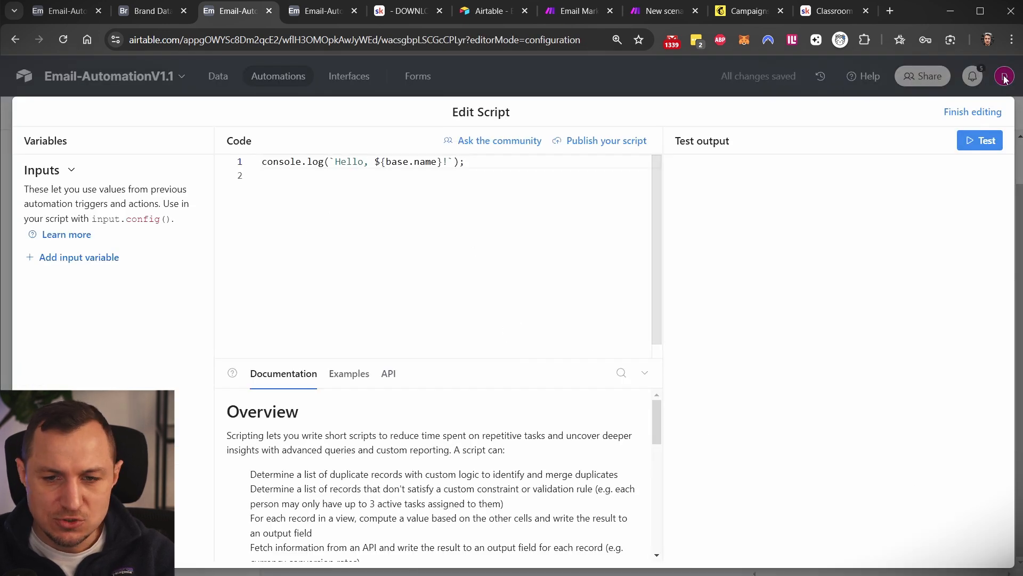
pyautogui.click(985, 112)
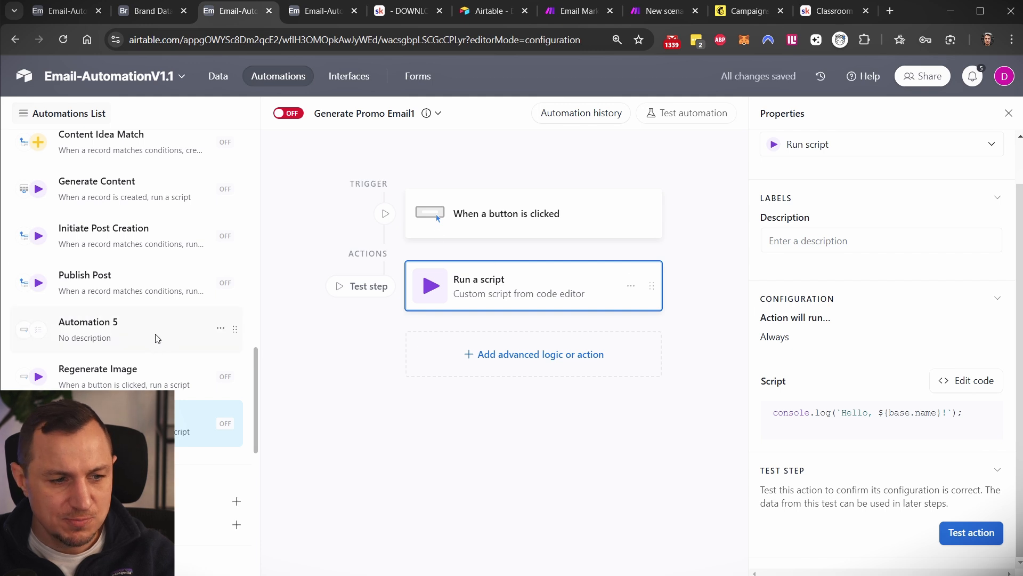
# Copy the entire script code from the existing Generate Promotional Email automation's Run a script action
pyautogui.scroll(3, 158, 337)
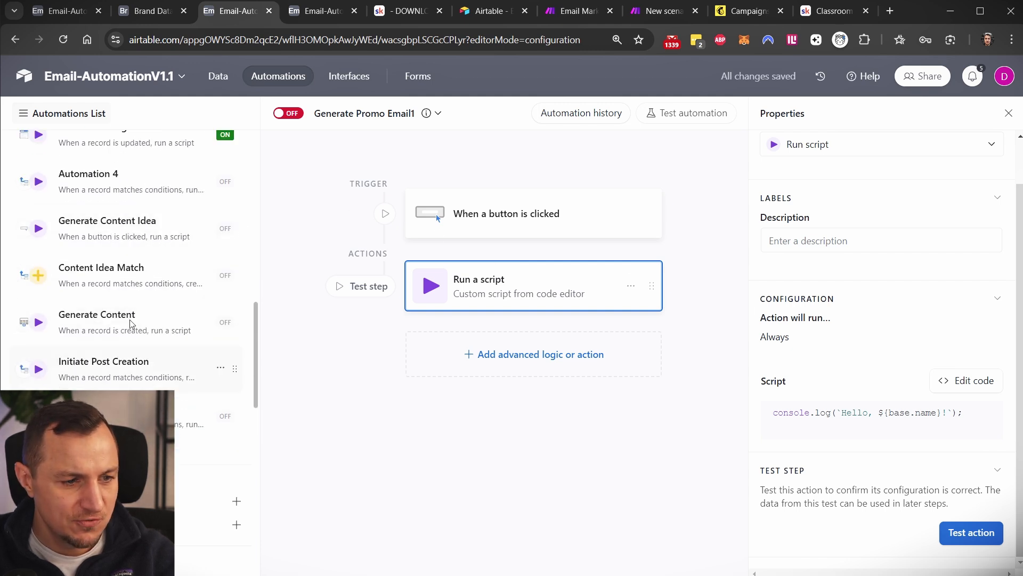
pyautogui.scroll(2, 122, 256)
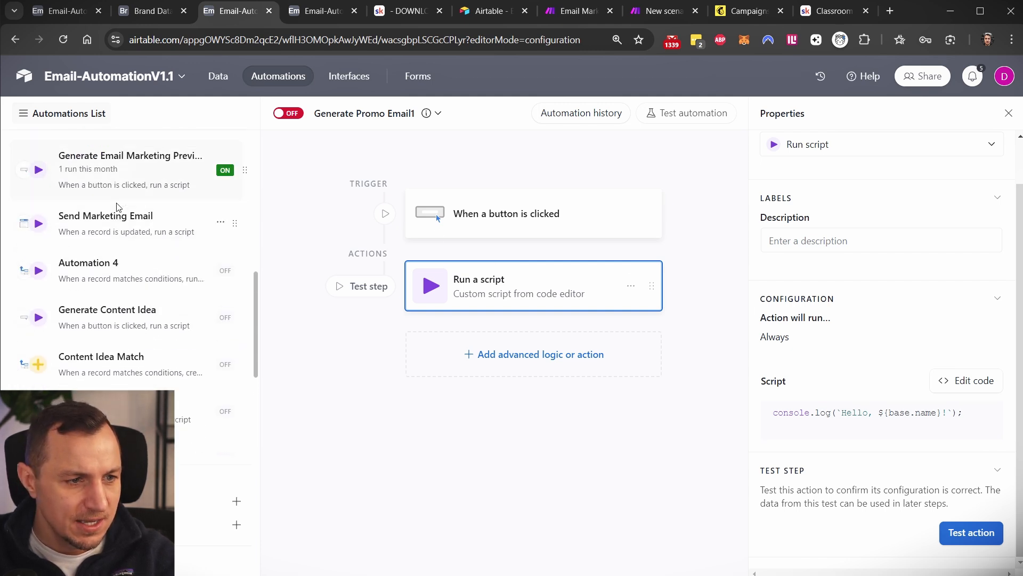
pyautogui.scroll(2, 119, 206)
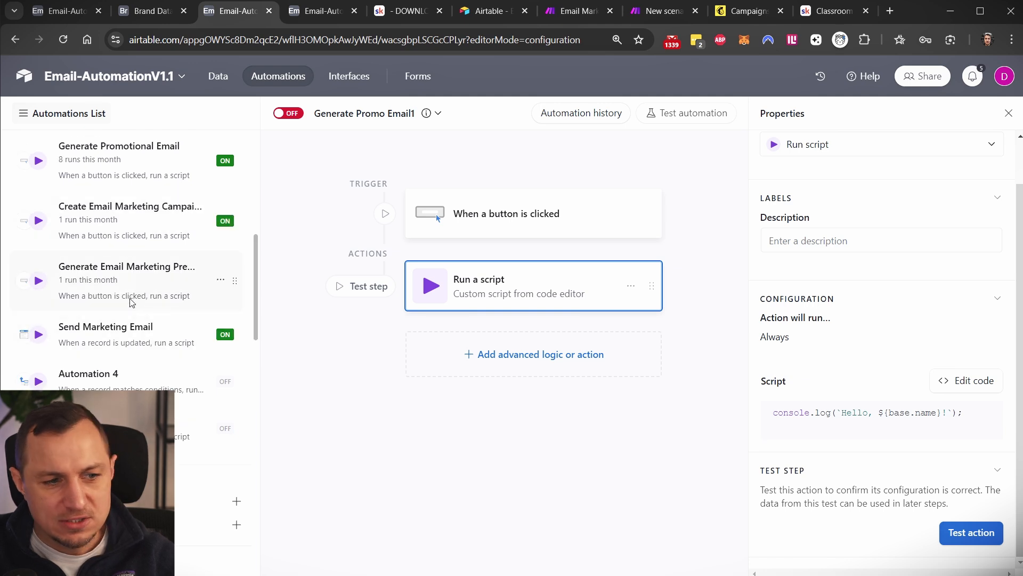
pyautogui.click(123, 187)
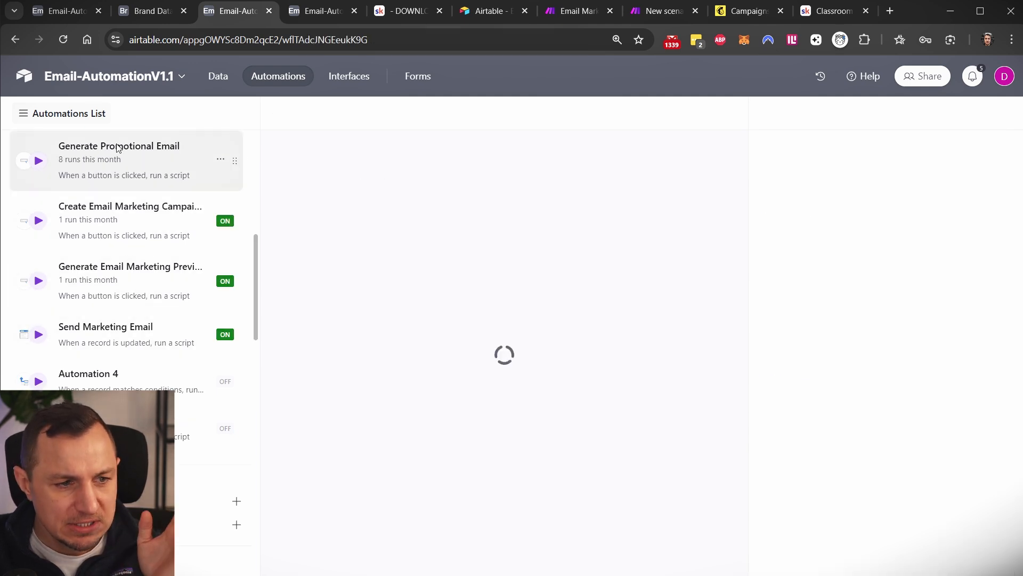
pyautogui.click(549, 291)
pyautogui.scroll(-6, 911, 410)
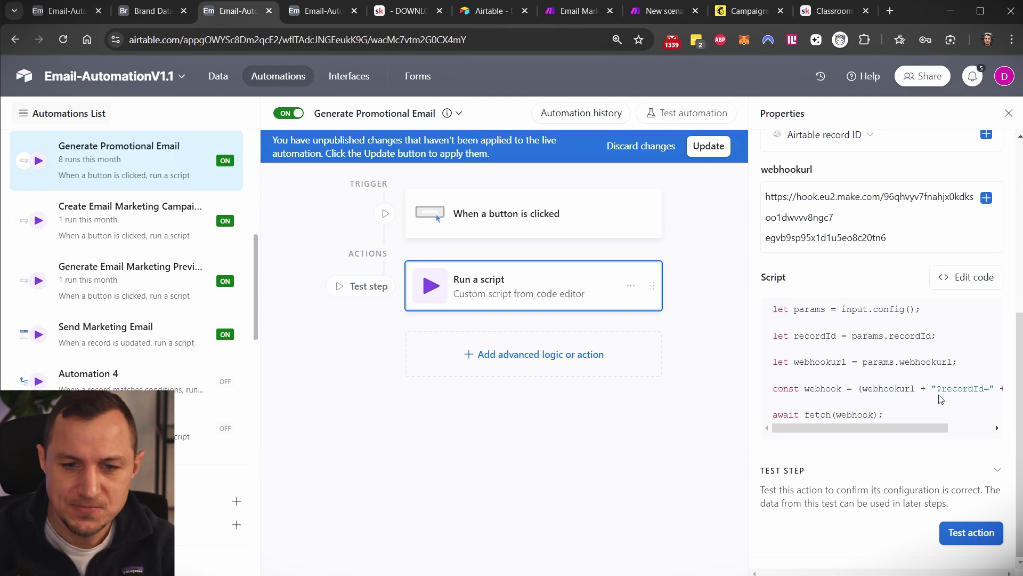
pyautogui.click(984, 276)
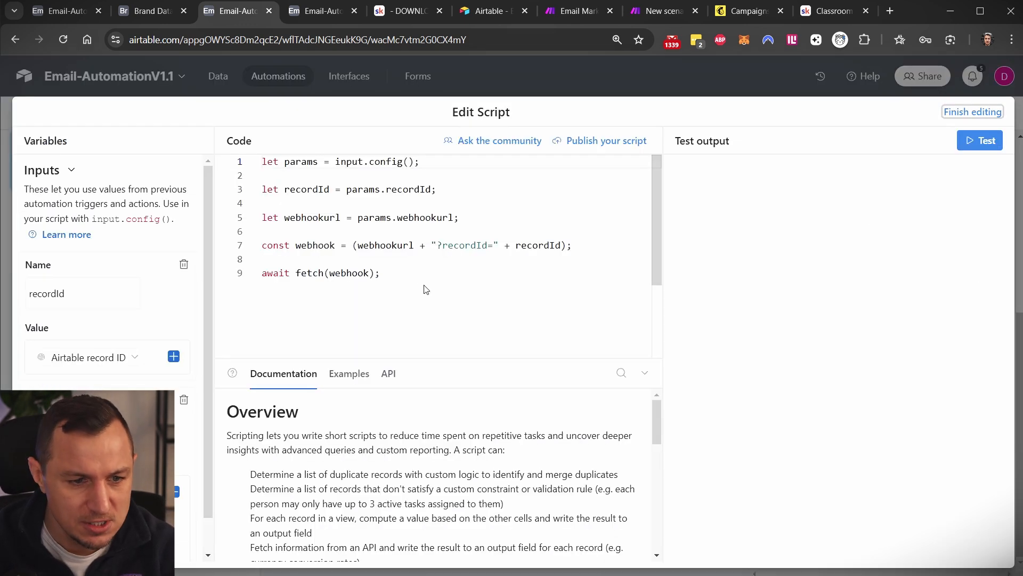
pyautogui.hotkey('ctrl', 'a')
pyautogui.hotkey('ctrl', 'c')
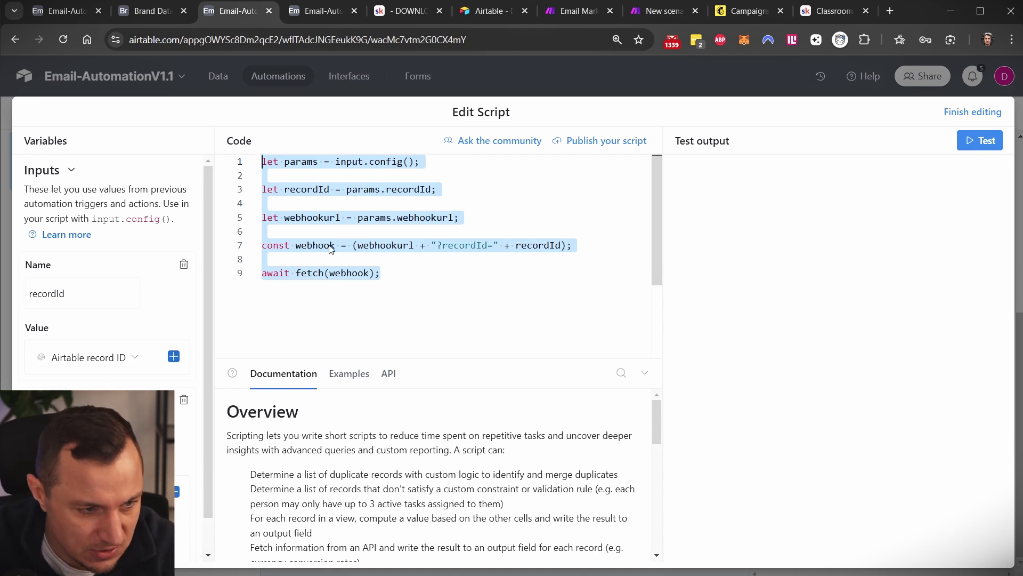
pyautogui.scroll(-1, 137, 299)
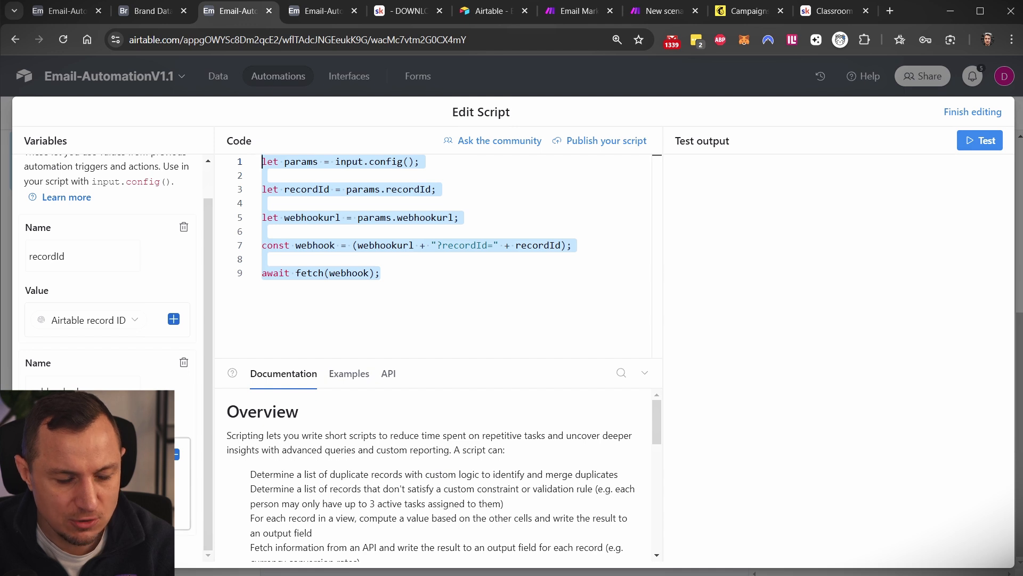
pyautogui.click(965, 112)
# Replace the default script in the Generate Promo Email1 automation with the copied code and check its recordId and webhookurl parameters
pyautogui.scroll(-8, 128, 294)
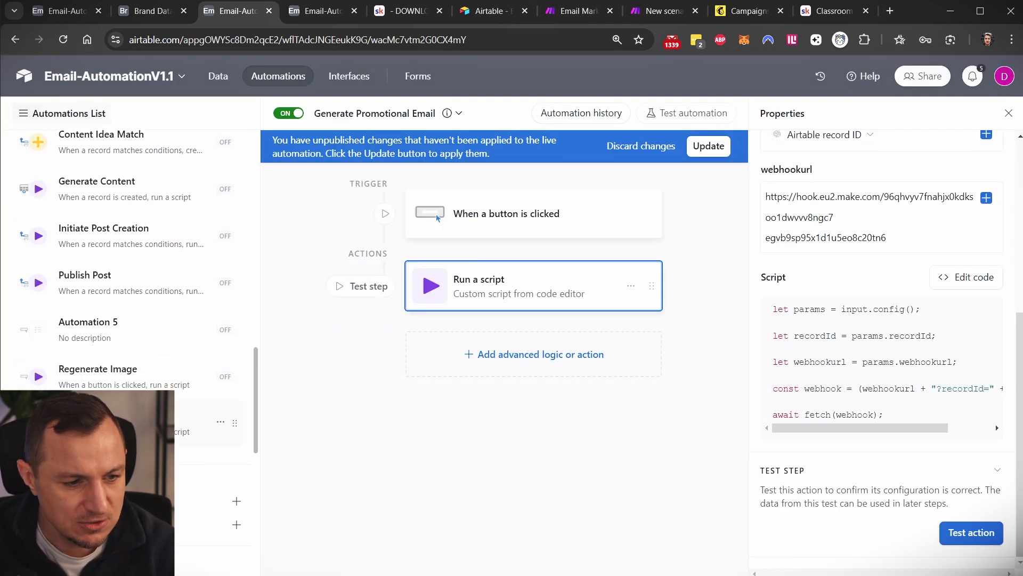
pyautogui.click(213, 423)
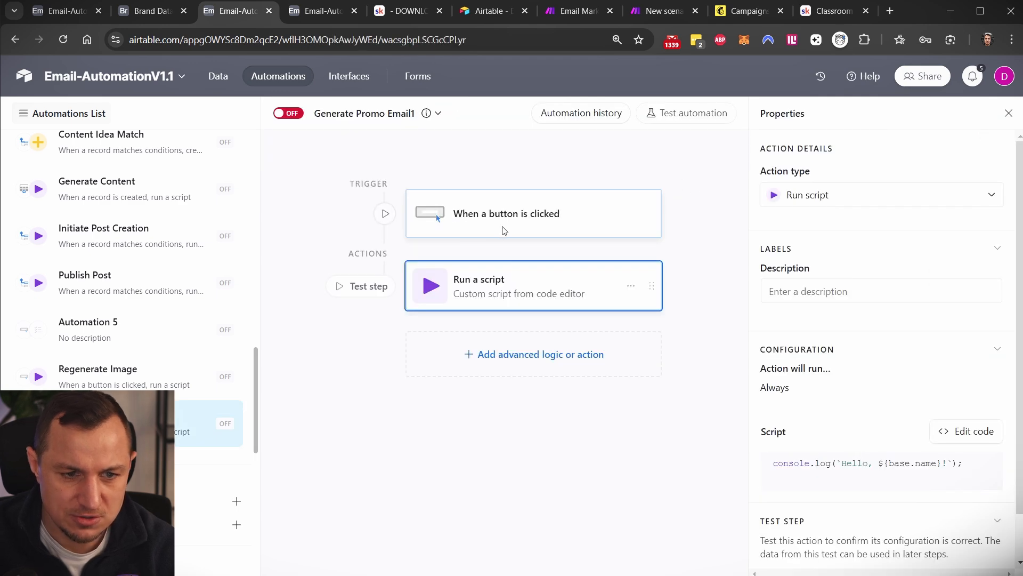
pyautogui.click(960, 434)
pyautogui.hotkey('ctrl', 'a')
pyautogui.hotkey('ctrl', 'v')
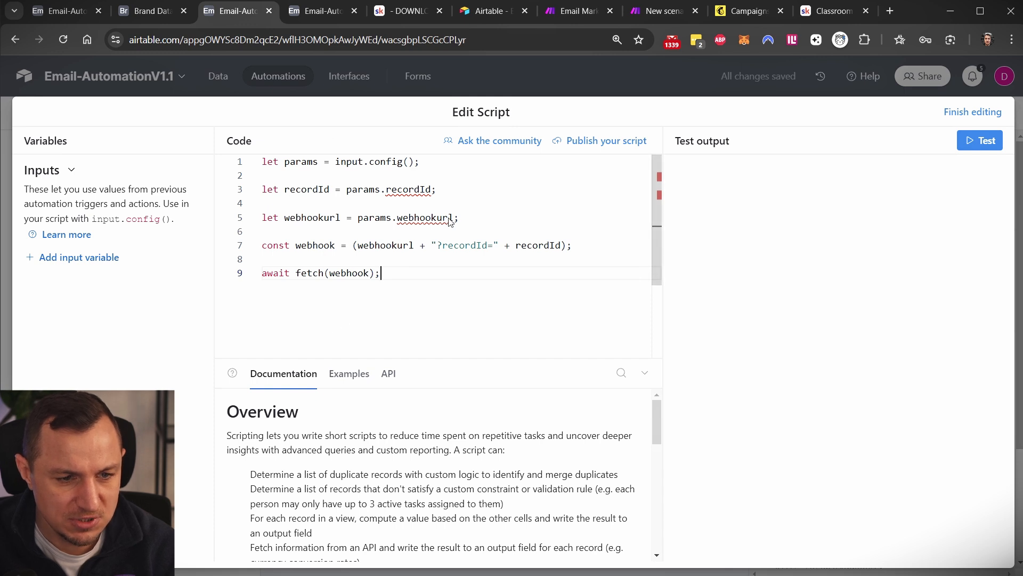
pyautogui.click(391, 191)
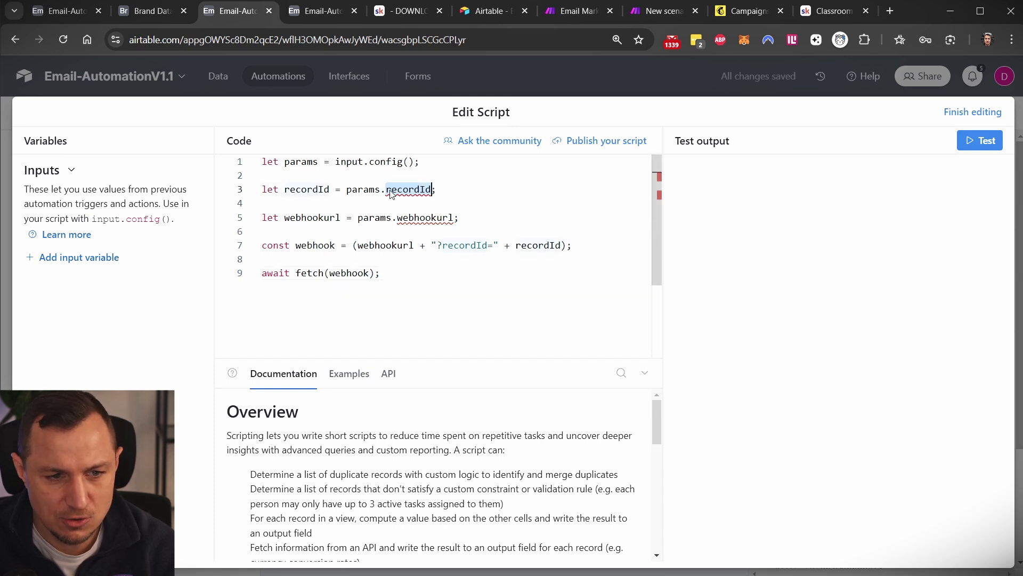
pyautogui.click(429, 218)
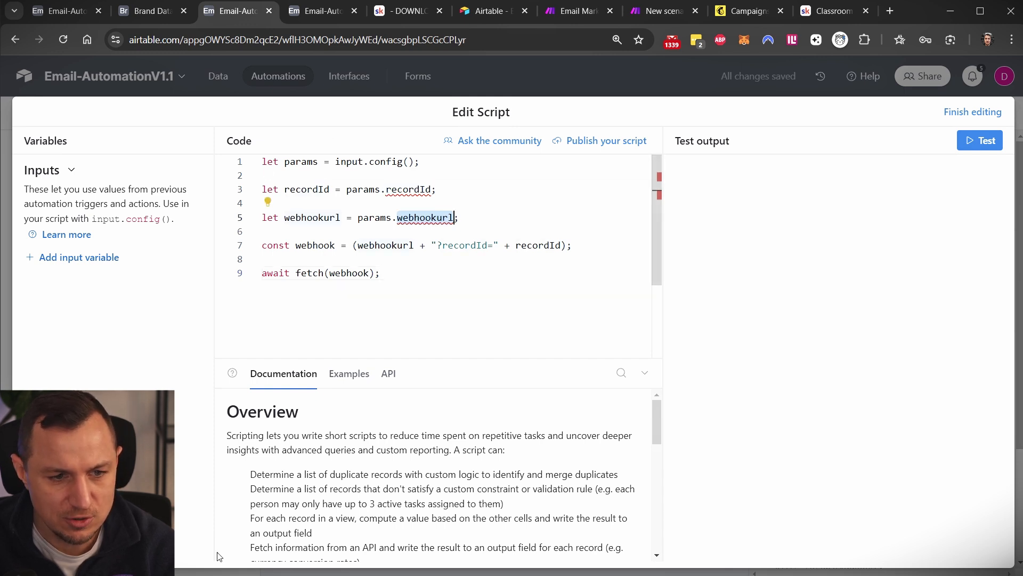
# Add an input variable to the script and name it recordId, copying the parameter name from the code
pyautogui.click(92, 258)
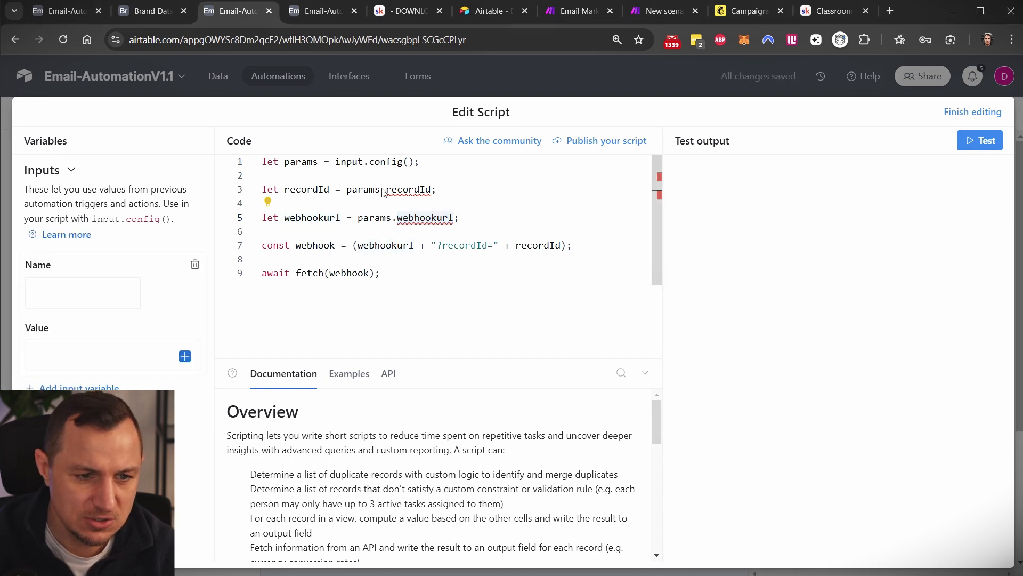
pyautogui.doubleClick(407, 189)
pyautogui.hotkey('ctrl', 'c')
pyautogui.click(77, 294)
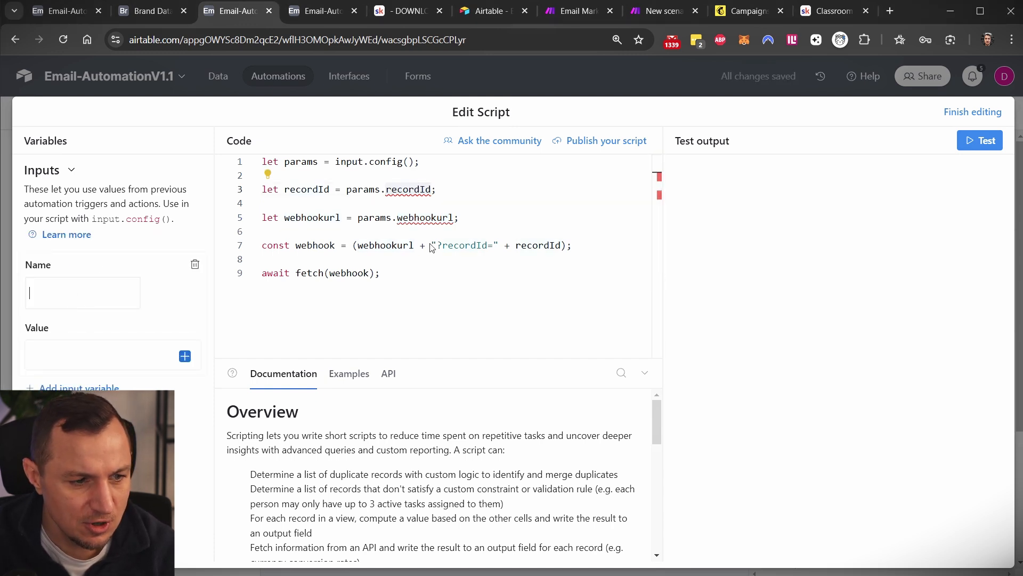
pyautogui.hotkey('ctrl', 'v')
# Set the recordId variable's value to the Airtable record ID from the button-click trigger
pyautogui.click(71, 354)
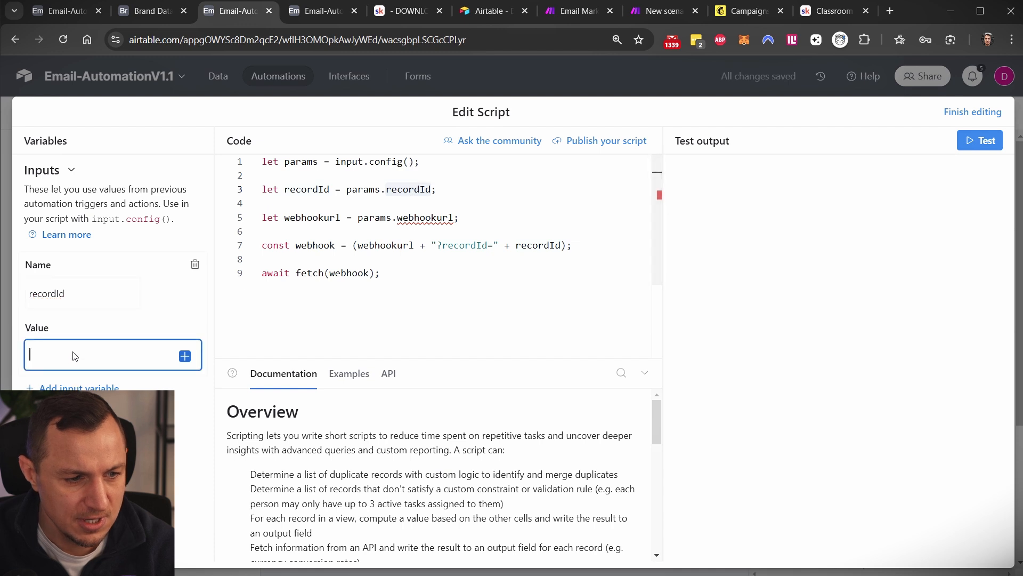
pyautogui.click(185, 354)
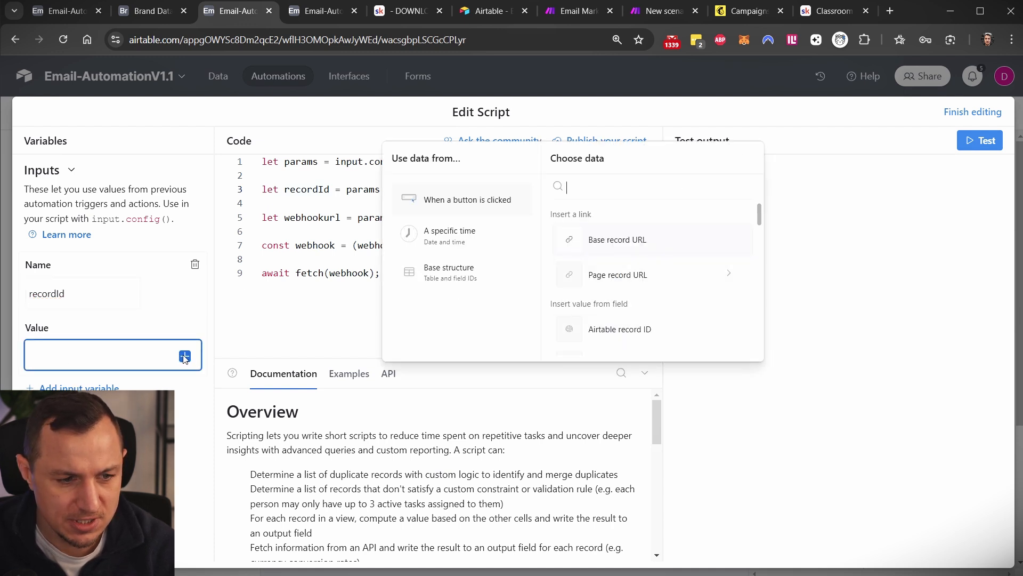
pyautogui.scroll(-3, 632, 320)
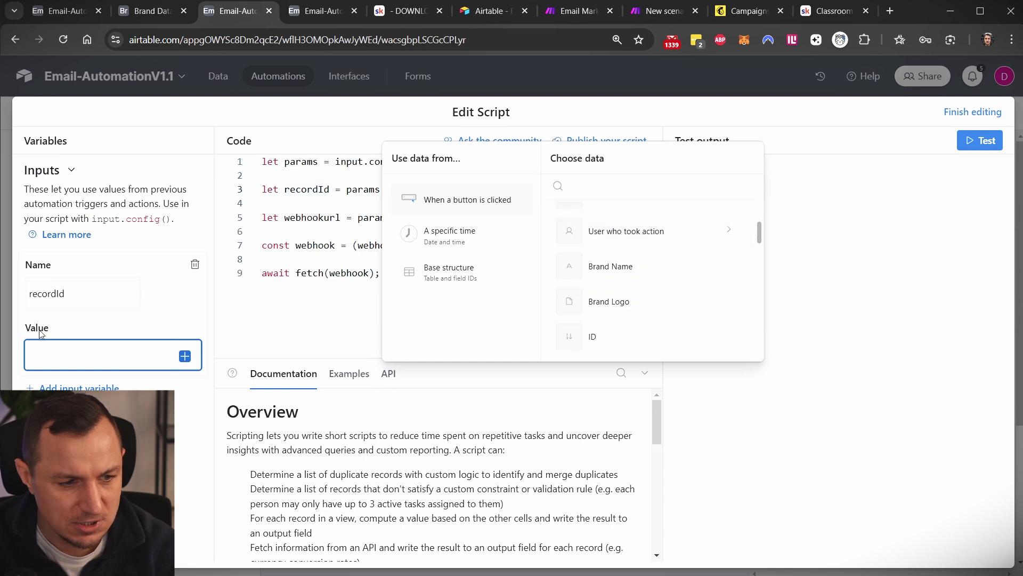
pyautogui.moveTo(41, 307); pyautogui.dragTo(230, 389)
pyautogui.scroll(3, 613, 250)
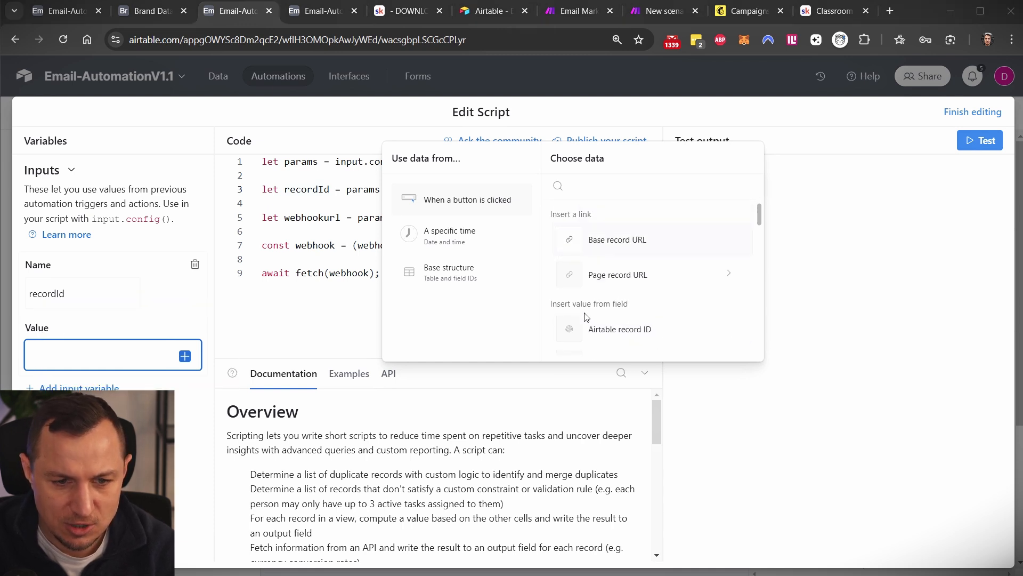
pyautogui.click(686, 341)
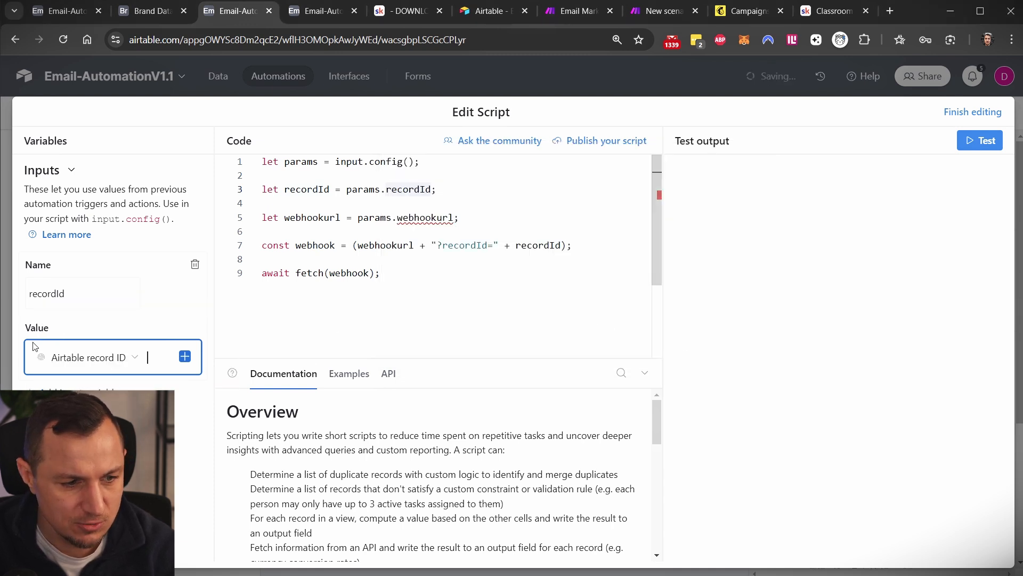
pyautogui.click(184, 356)
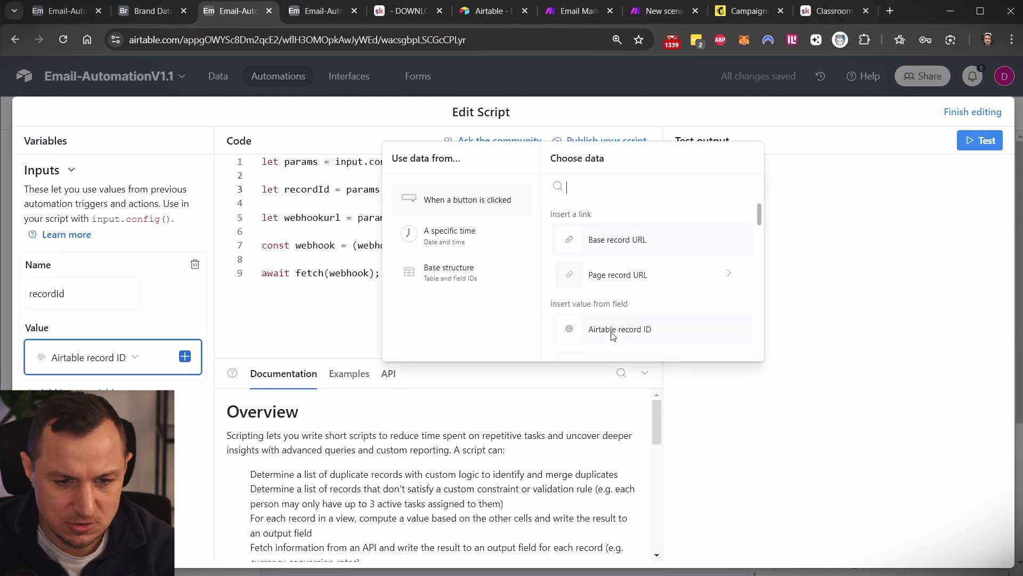
pyautogui.click(586, 328)
pyautogui.press('BackSpace')
# Add a second input variable named webhookurl, copying the parameter name from the code, and begin editing its value
pyautogui.click(149, 384)
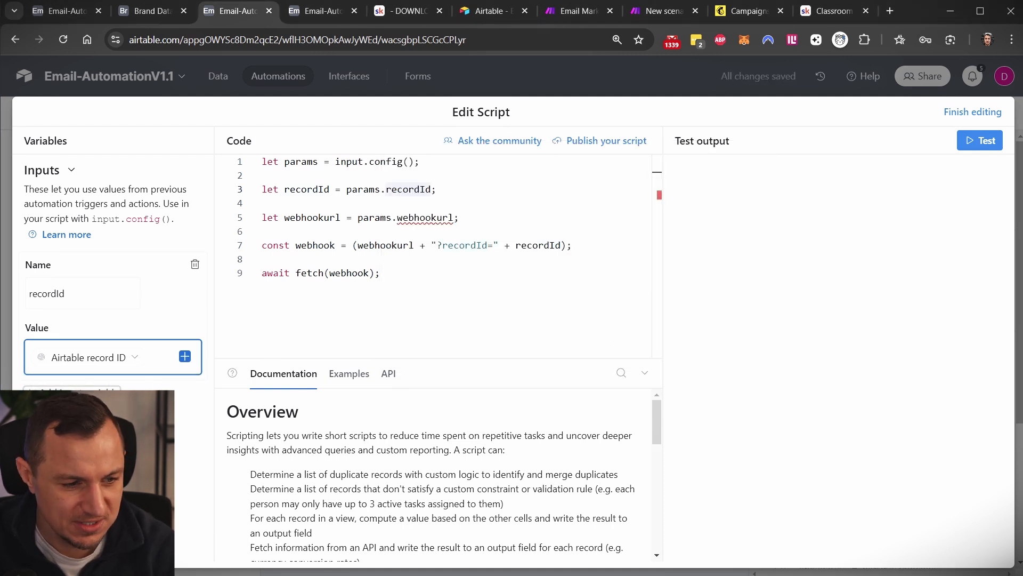
pyautogui.doubleClick(427, 222)
pyautogui.hotkey('ctrl', 'c')
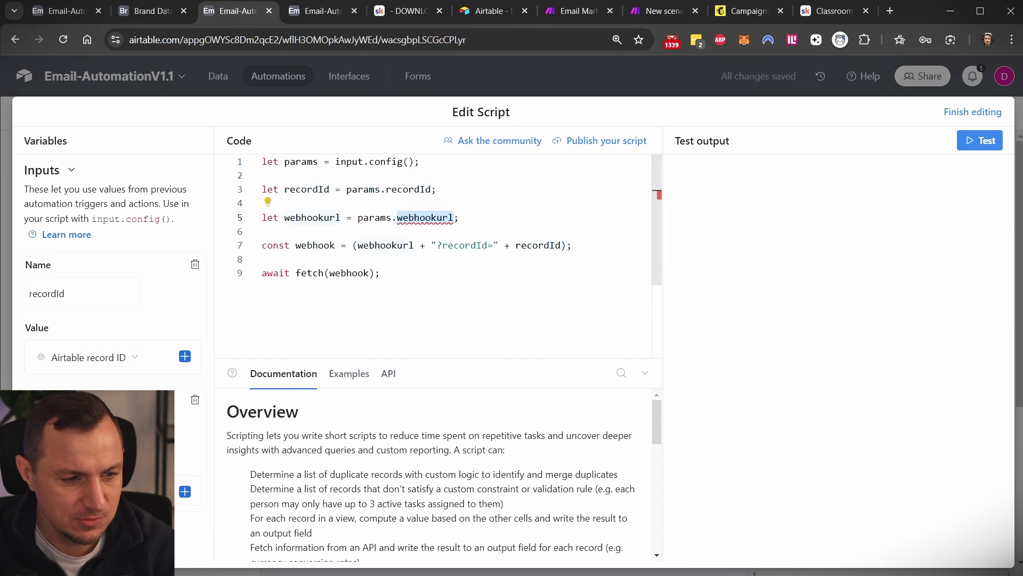
pyautogui.click(82, 429)
pyautogui.hotkey('ctrl', 'v')
pyautogui.click(106, 491)
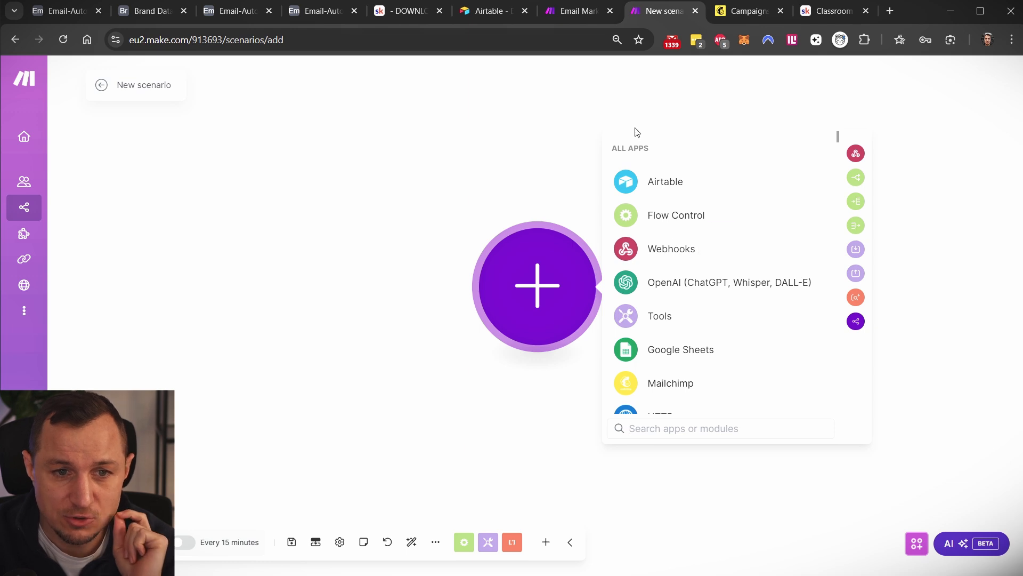
# Switch to the new Make scenario and add a Webhooks Custom webhook as its first module
pyautogui.click(578, 11)
pyautogui.click(654, 13)
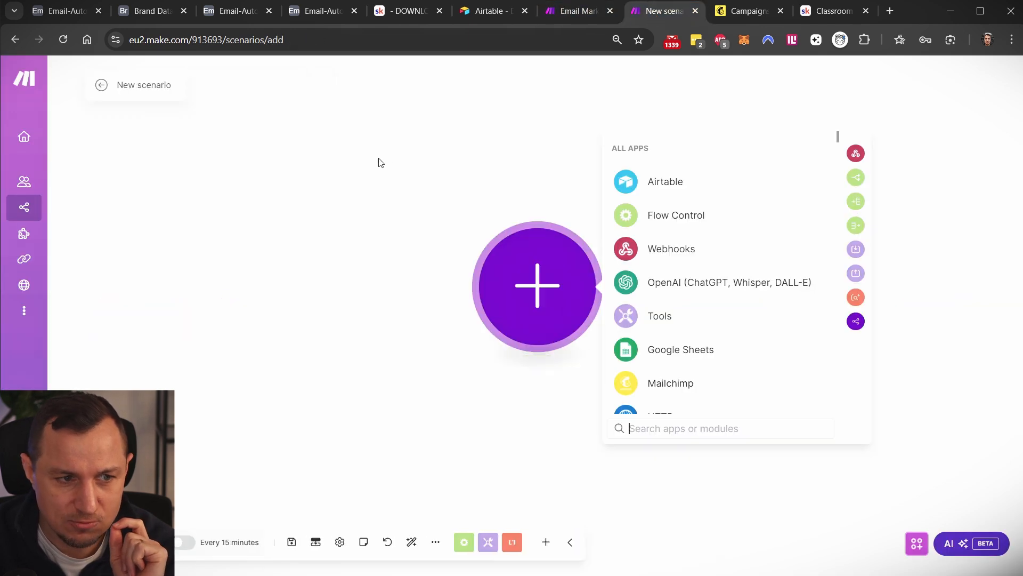
pyautogui.click(98, 80)
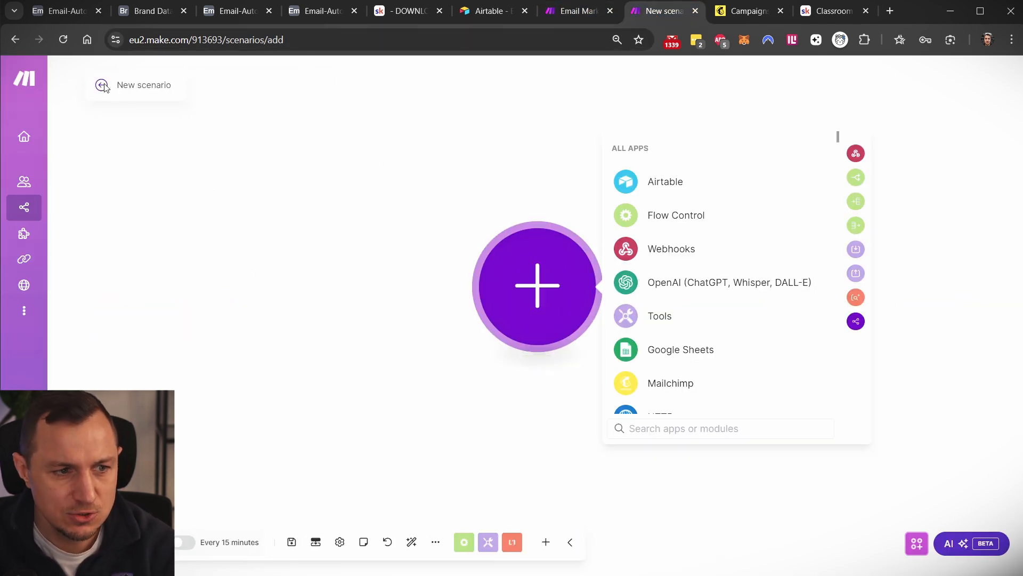
pyautogui.click(928, 84)
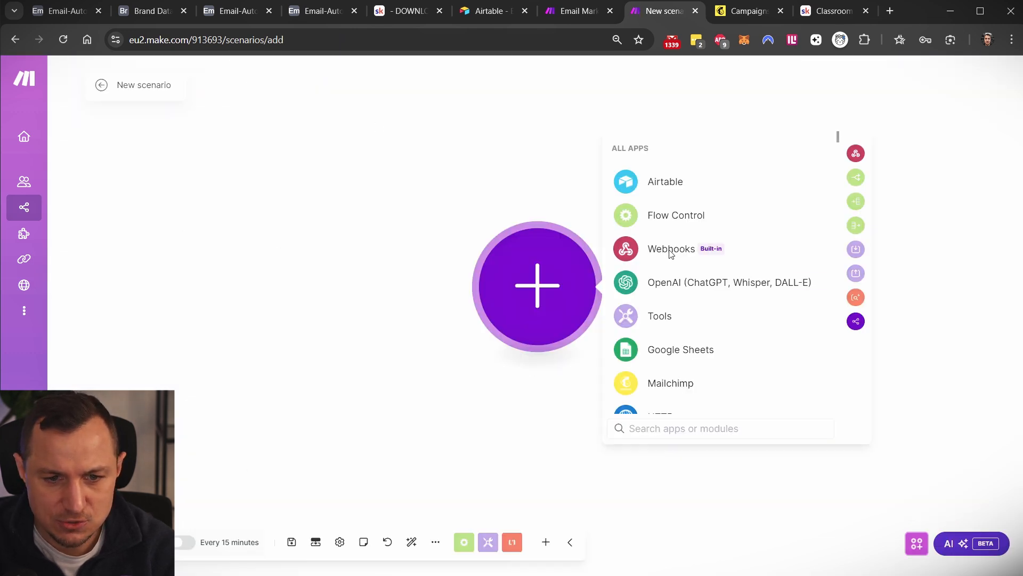
pyautogui.click(673, 250)
pyautogui.click(699, 288)
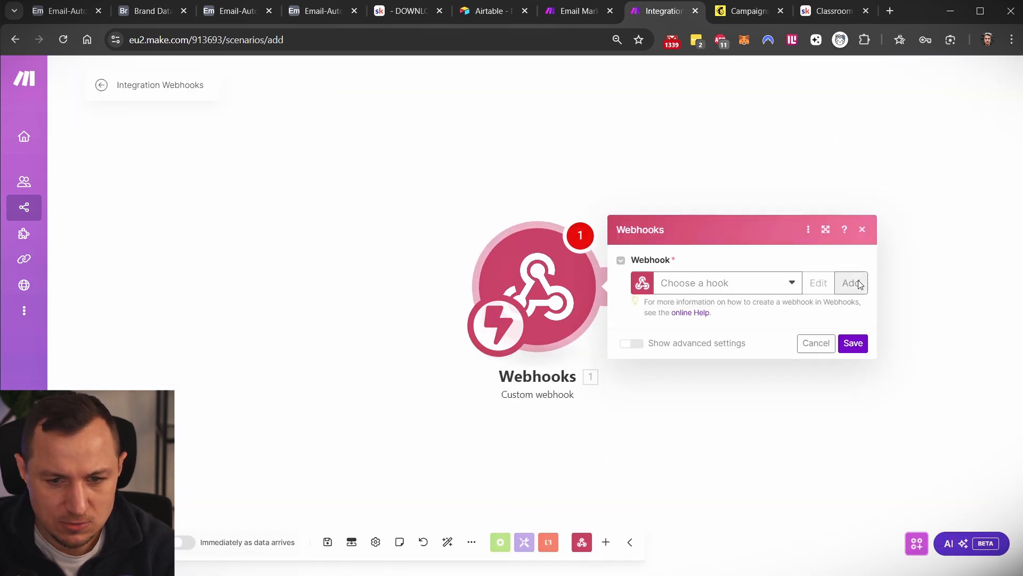
# Create a webhook named MarketingEmailAutomationTrigger for the module and copy its address
pyautogui.click(852, 283)
pyautogui.write('M')
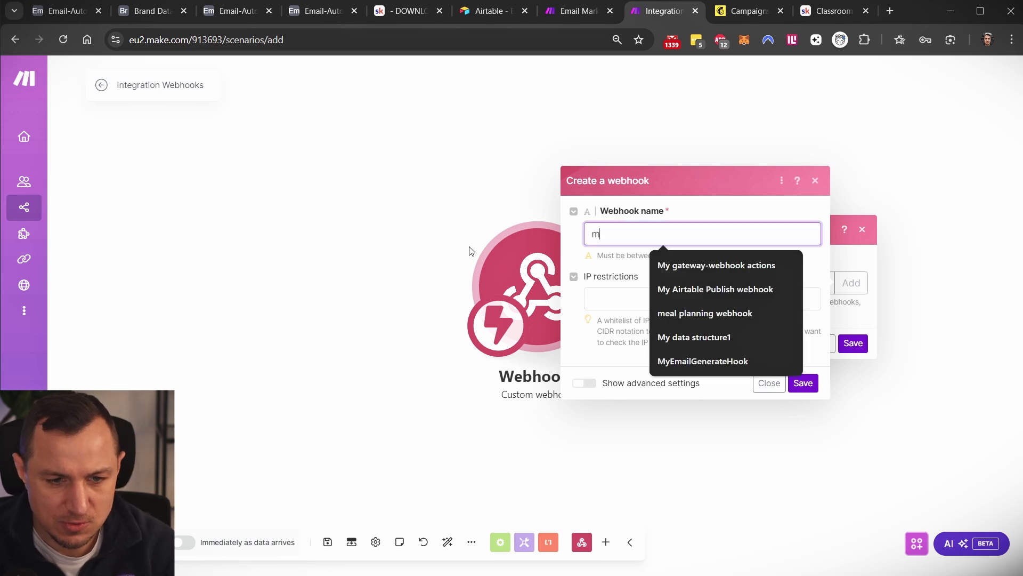
pyautogui.write('arketingEma')
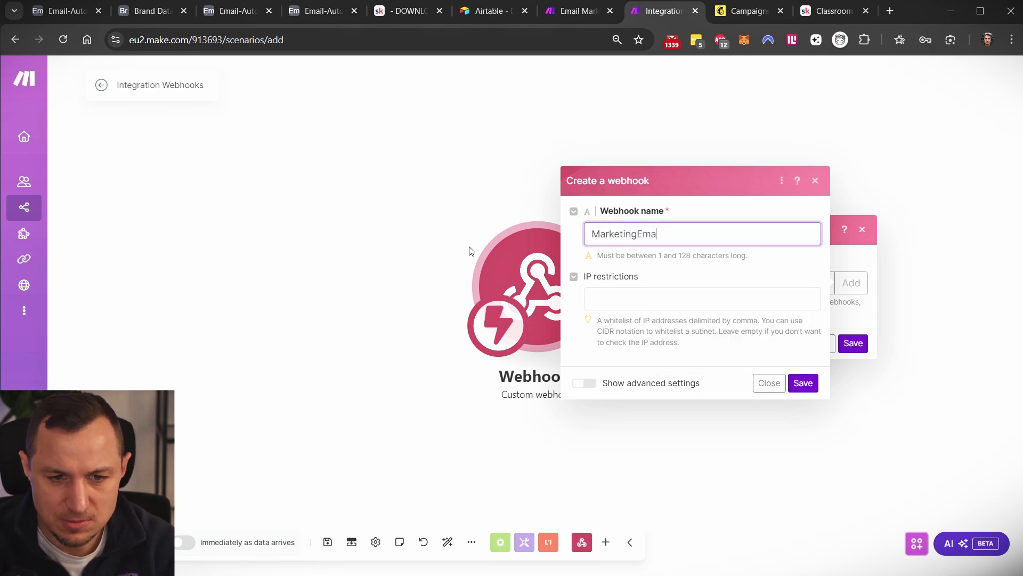
pyautogui.write('ilAutomation')
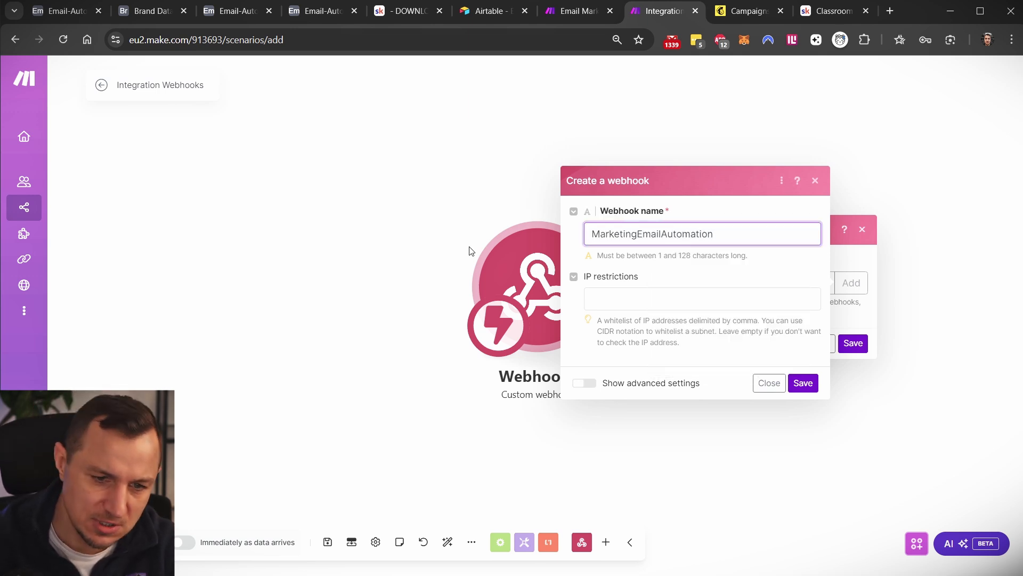
pyautogui.hotkey('ctrl', 'a')
pyautogui.press('End')
pyautogui.write('T')
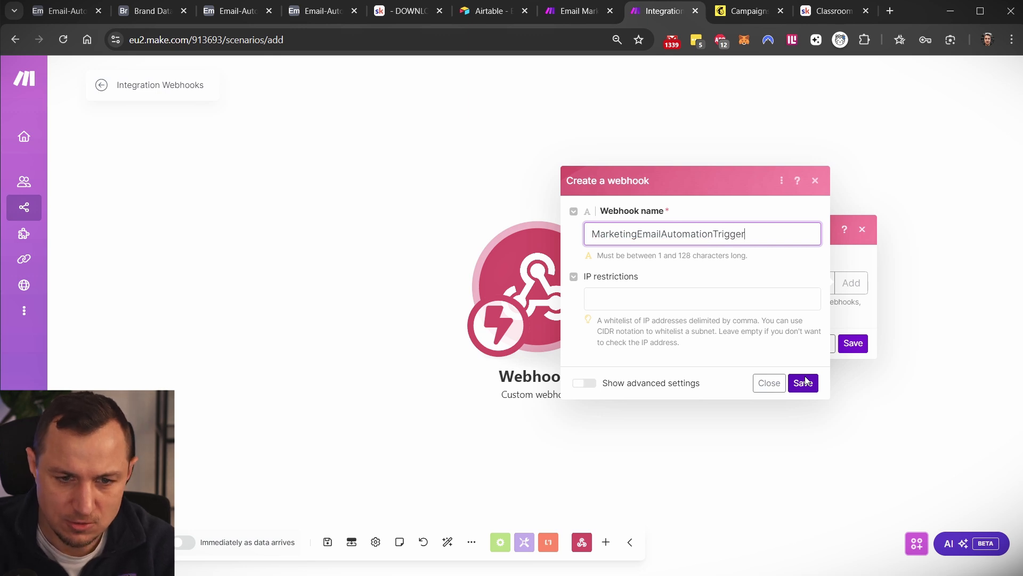
pyautogui.click(804, 382)
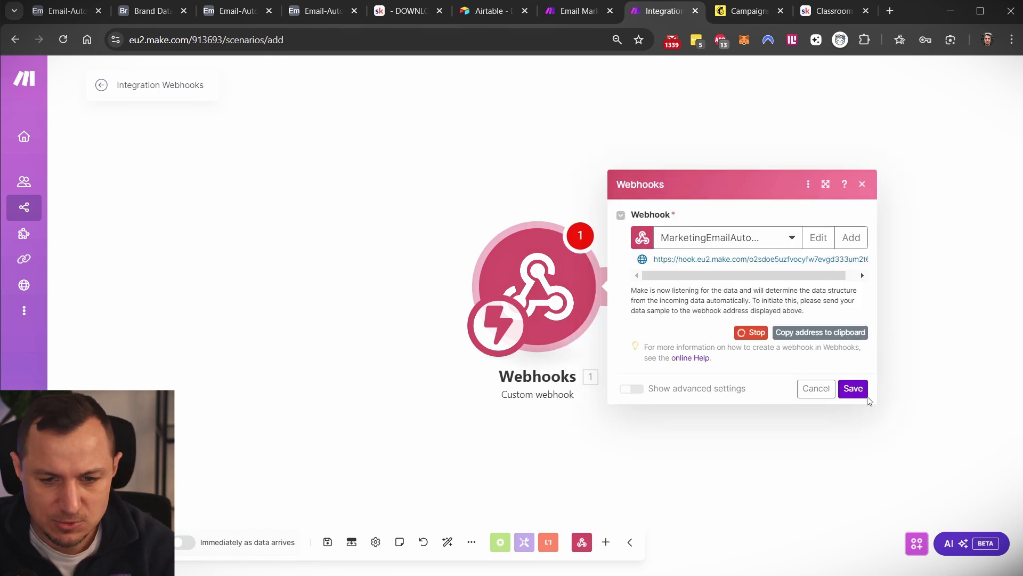
pyautogui.click(847, 336)
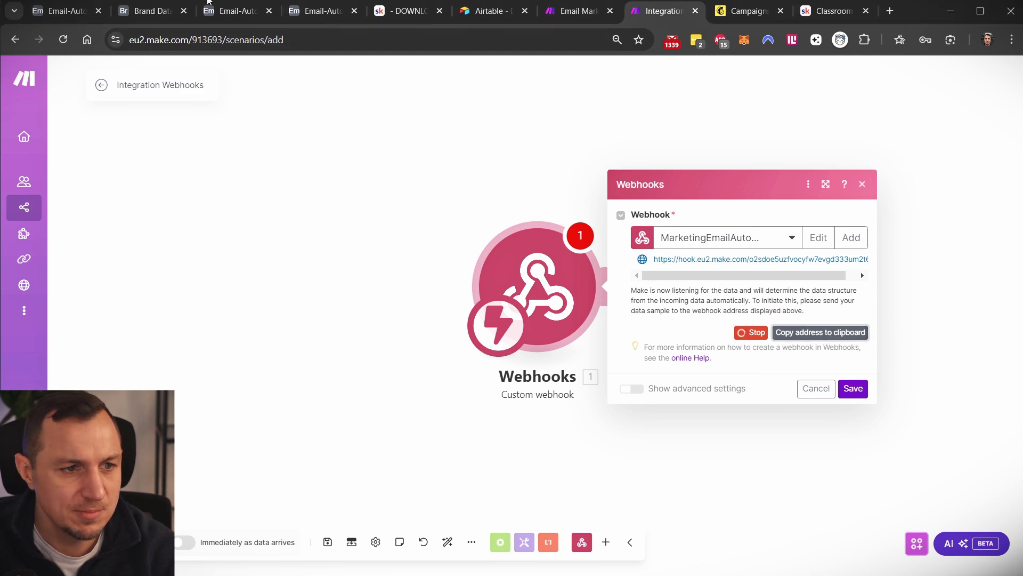
# Back in Airtable, paste the copied webhook address as the webhookurl value, finish editing the script and turn on Generate Promo Email1
pyautogui.click(237, 10)
pyautogui.click(158, 9)
pyautogui.click(208, 17)
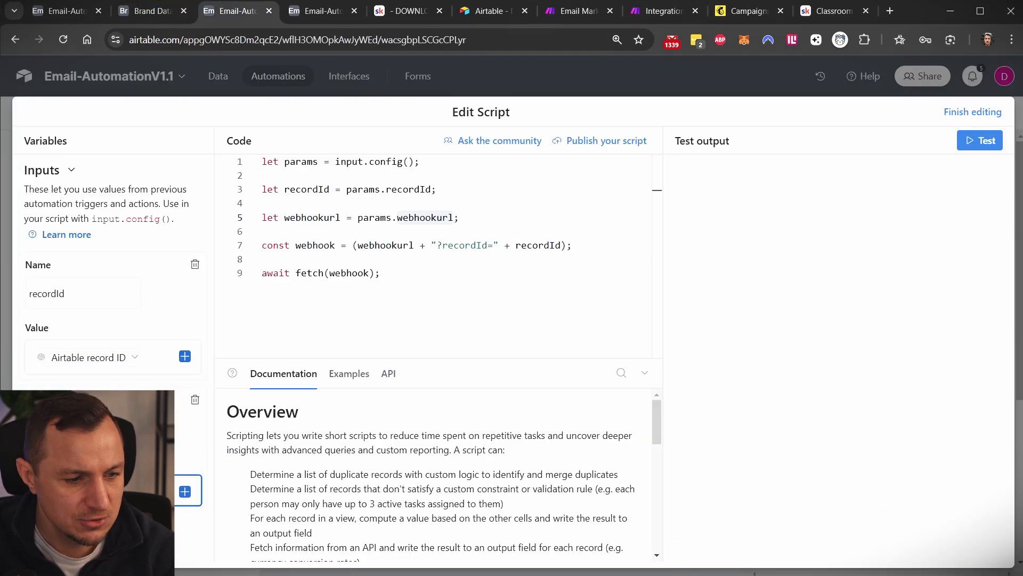
pyautogui.hotkey('ctrl', 'v')
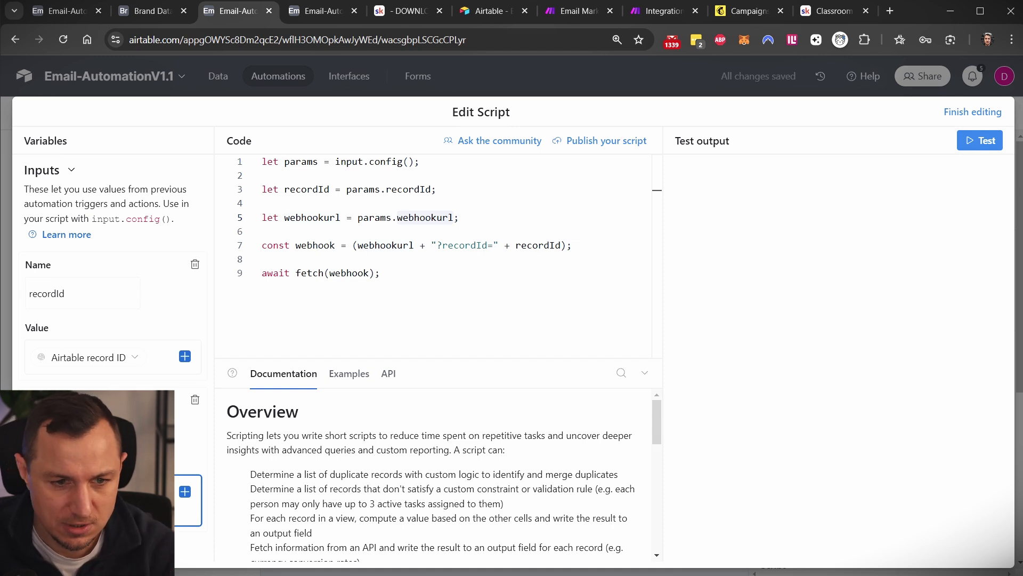
pyautogui.click(965, 111)
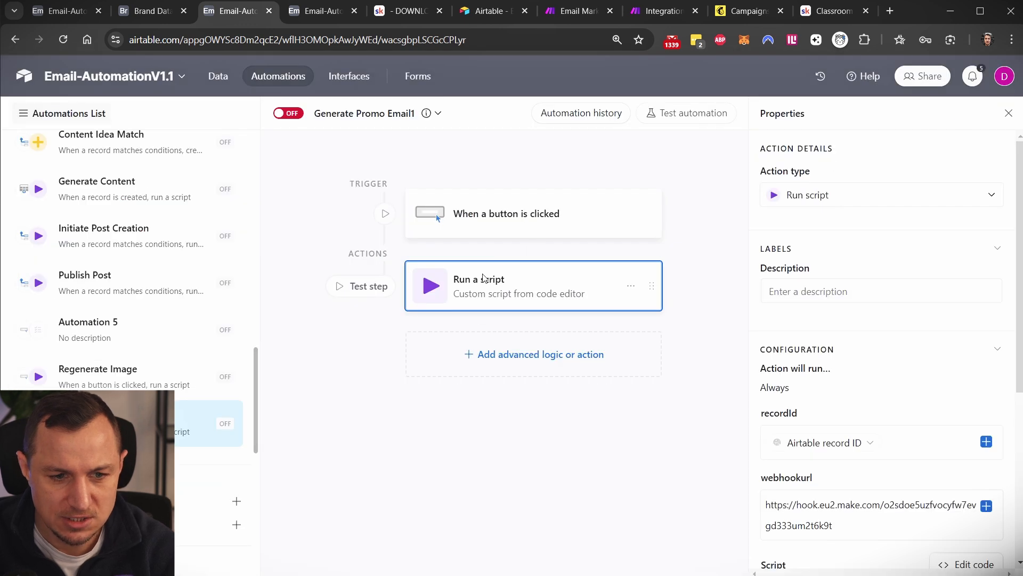
pyautogui.click(288, 113)
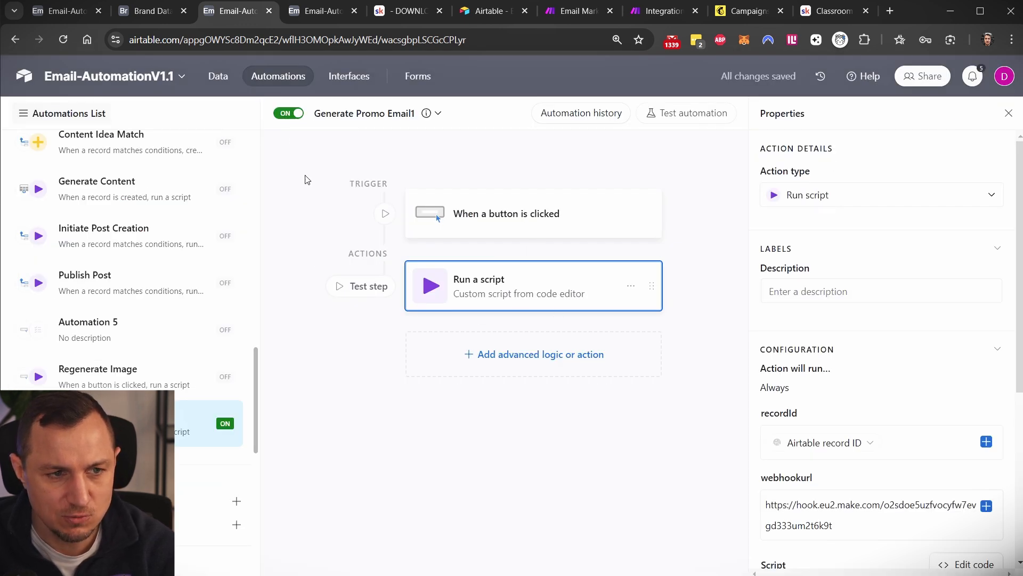
# In the All Brands interface page, label the Promo Email group's button "Generate Promo Email"
pyautogui.click(323, 12)
pyautogui.click(150, 11)
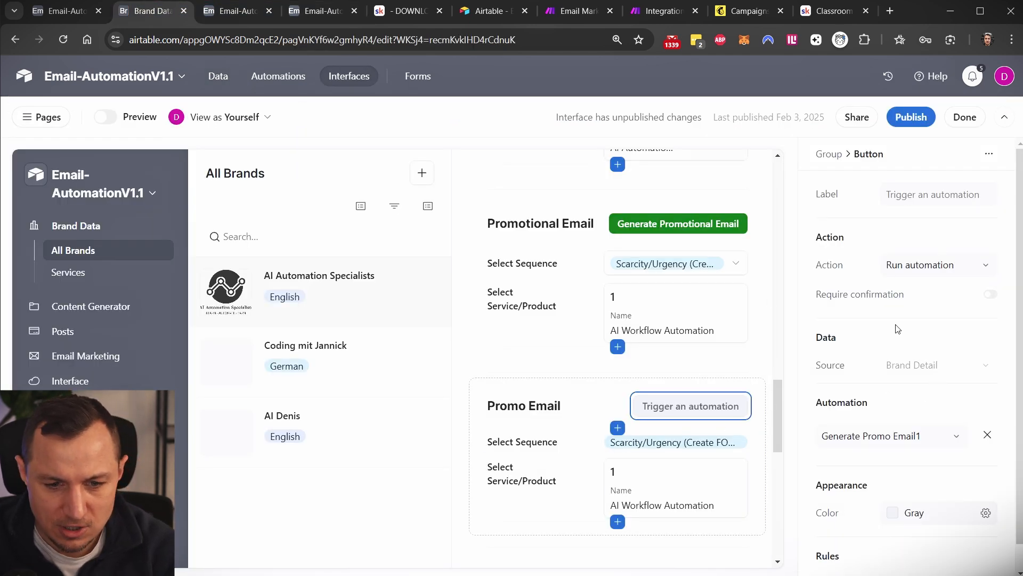
pyautogui.moveTo(847, 411)
pyautogui.mouseDown()
pyautogui.moveTo(876, 457)
pyautogui.moveTo(841, 425)
pyautogui.moveTo(922, 449)
pyautogui.moveTo(837, 417)
pyautogui.mouseUp()
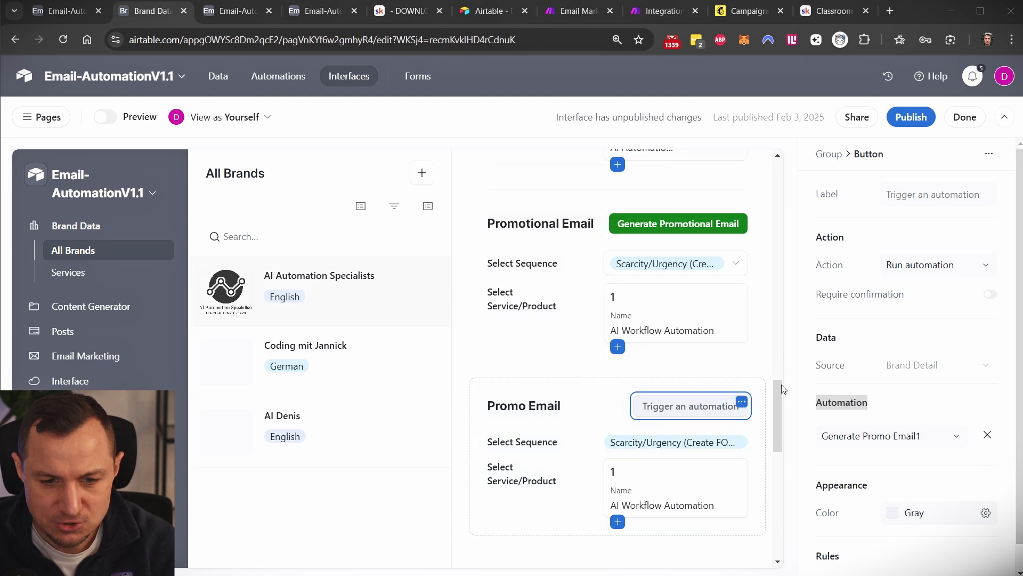
pyautogui.click(919, 196)
pyautogui.write('G')
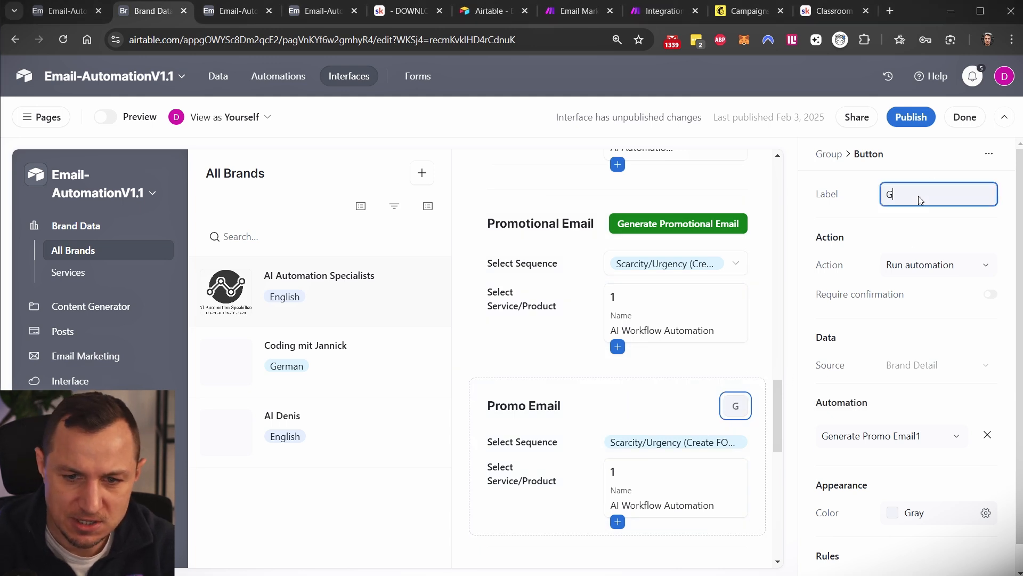
pyautogui.write('enerea')
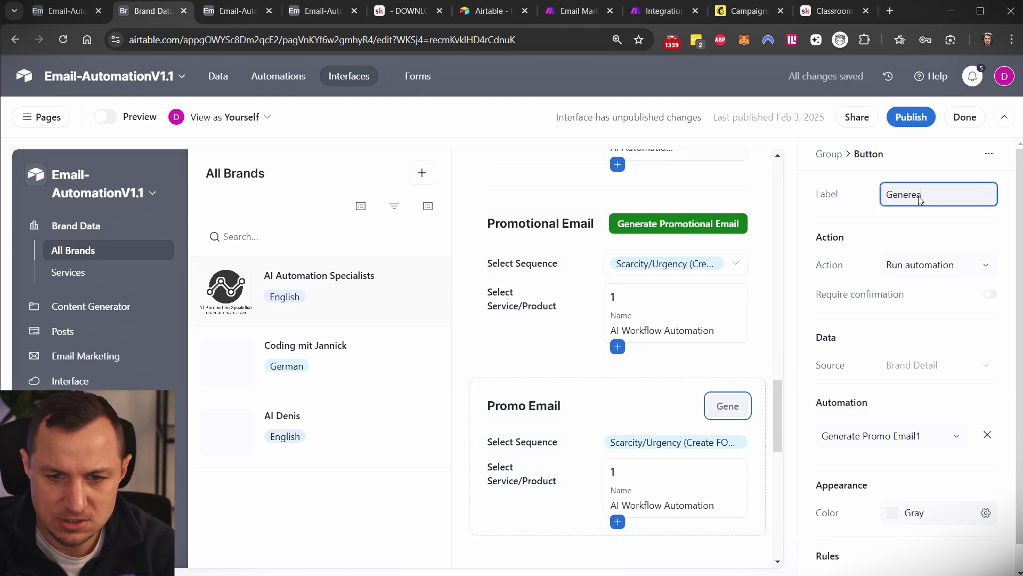
pyautogui.press('BackSpace')
pyautogui.press('BackSpace')
pyautogui.write('ate Ür')
pyautogui.press('BackSpace')
pyautogui.press('BackSpace')
pyautogui.write('Promo Email')
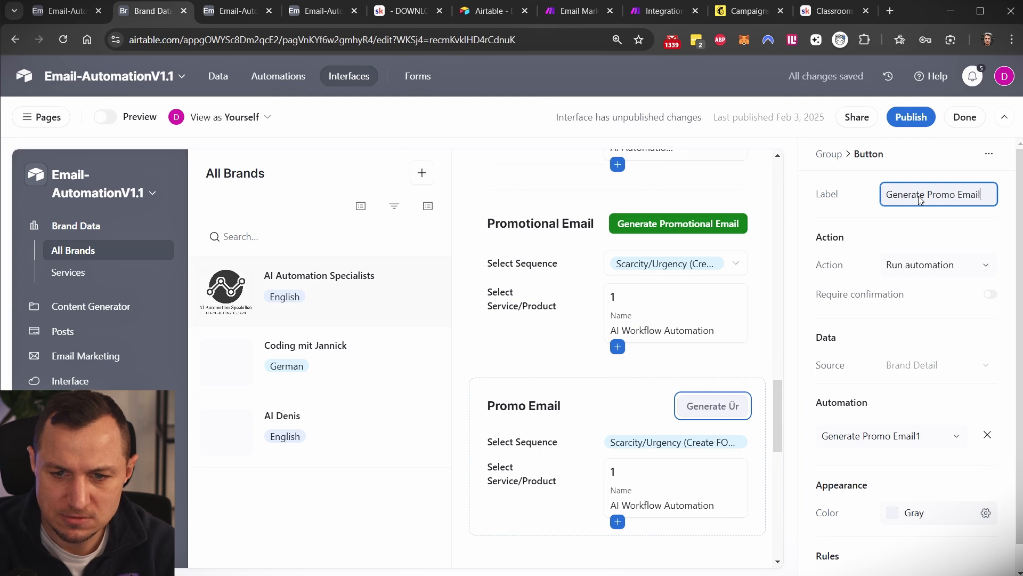
# Set the Generate Promo Email button's color to Green
pyautogui.scroll(-1, 969, 508)
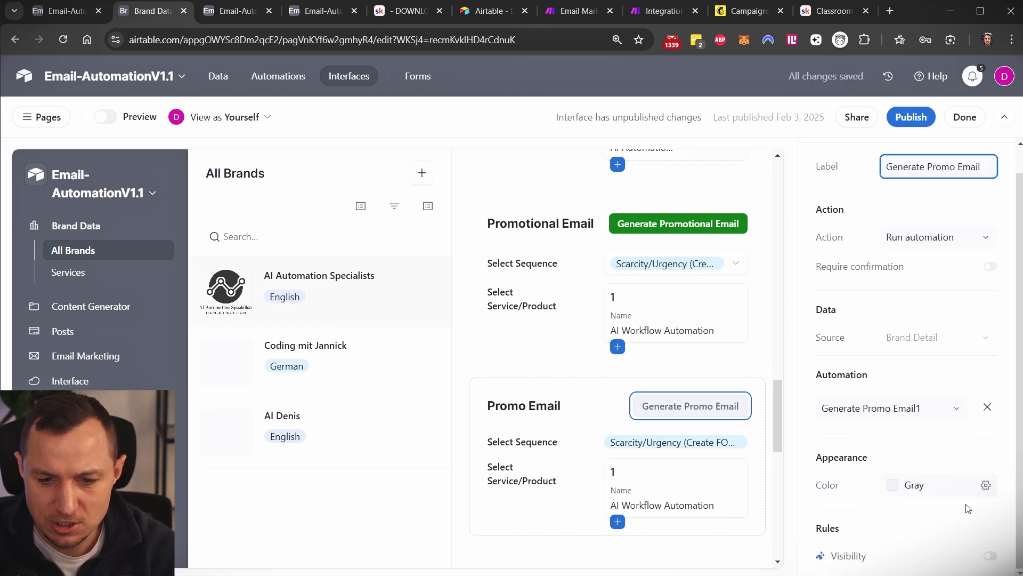
pyautogui.click(894, 484)
pyautogui.click(949, 552)
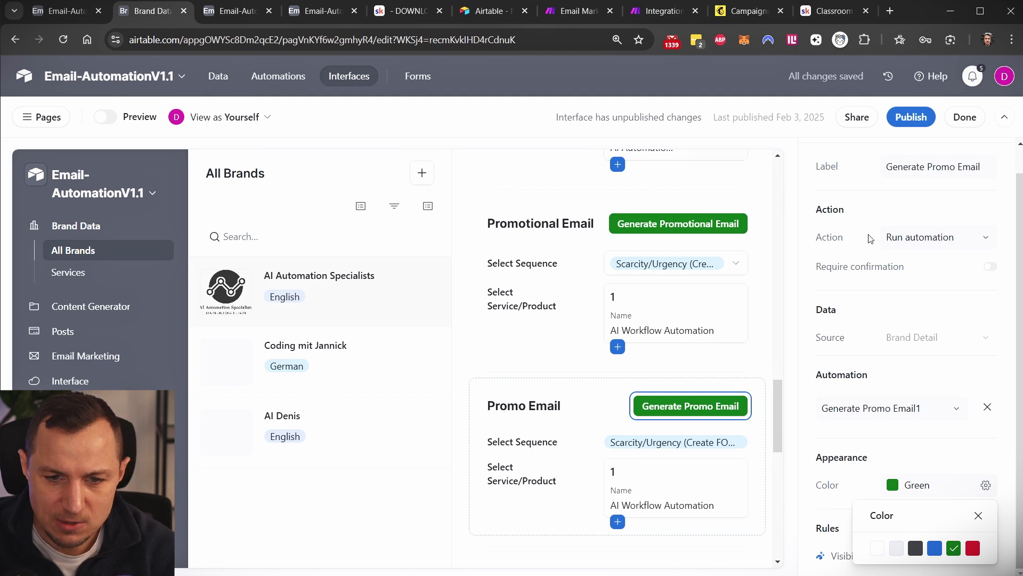
pyautogui.moveTo(804, 257); pyautogui.dragTo(1009, 287)
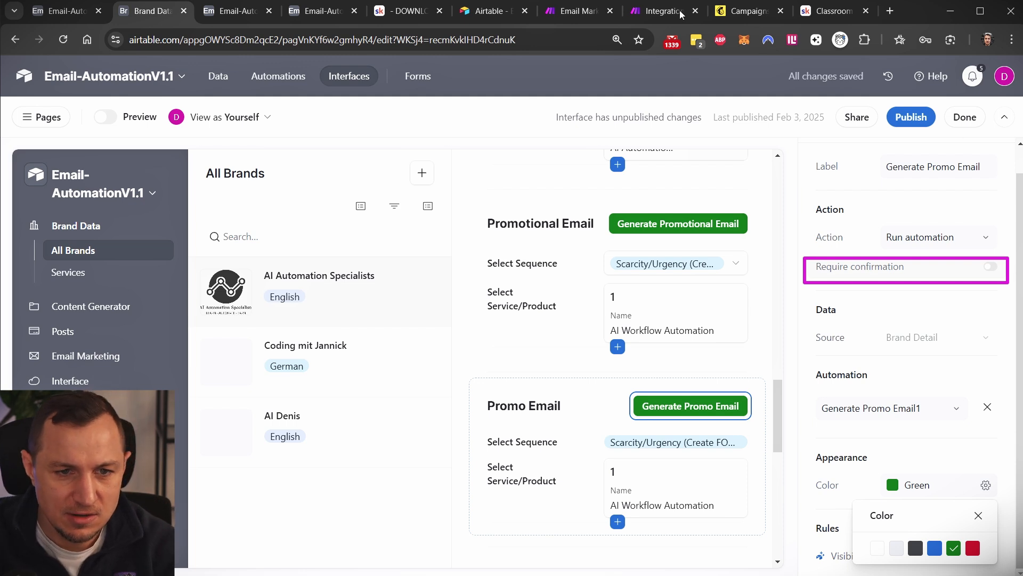
# Switch back to the Make scenario and close the Webhooks module's settings
pyautogui.click(657, 6)
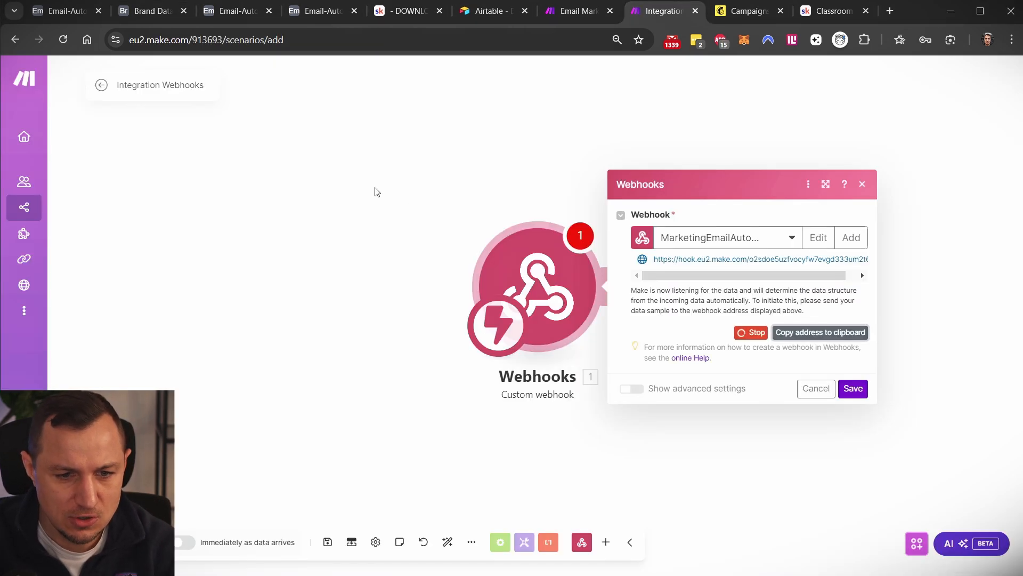
pyautogui.click(437, 244)
pyautogui.scroll(-5, 437, 242)
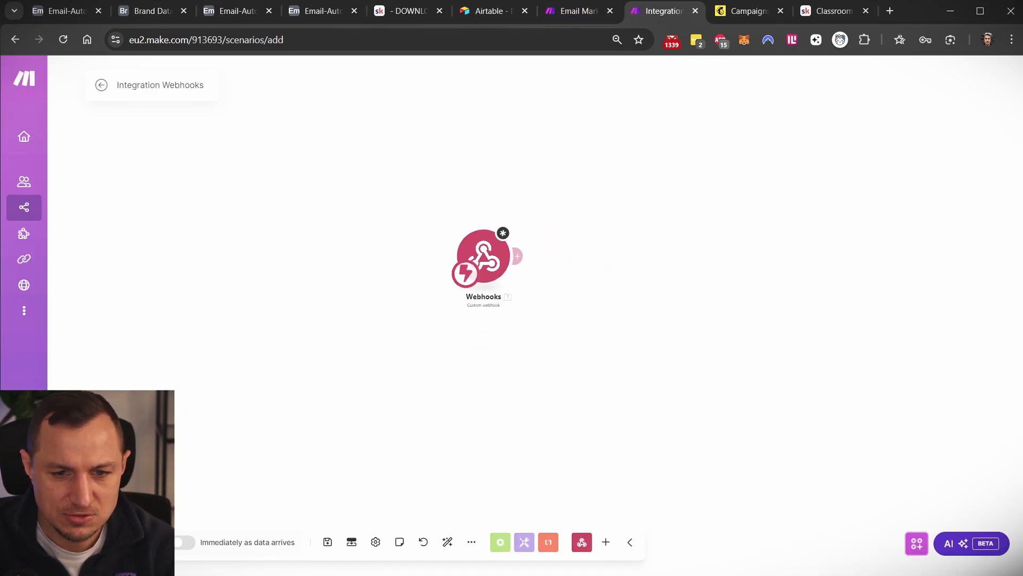
# Switch to the Email Marketing AutomationV1.0 (Content creation) scenario in Make and review its full module chain
pyautogui.click(569, 11)
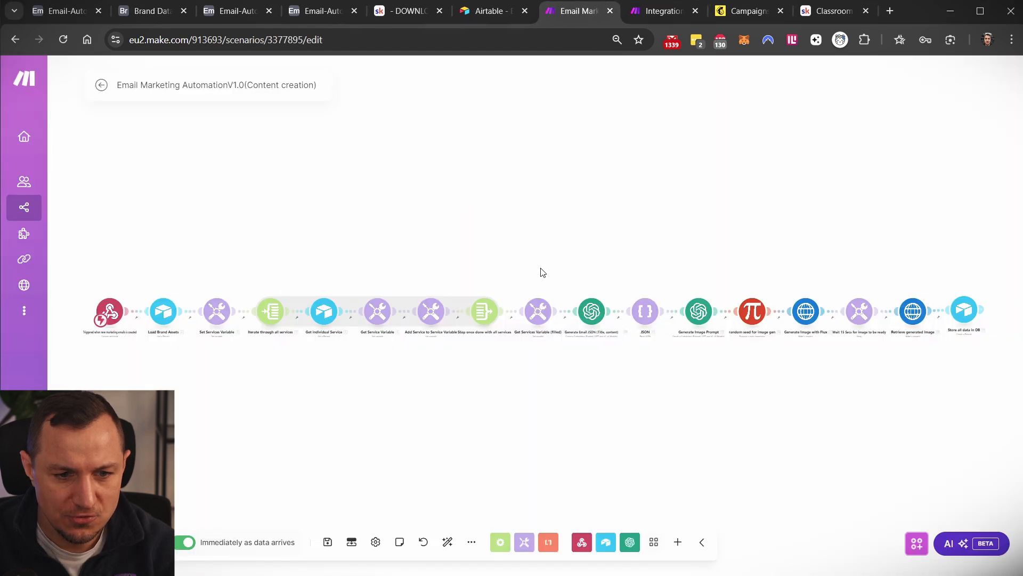
pyautogui.moveTo(86, 262); pyautogui.dragTo(989, 387)
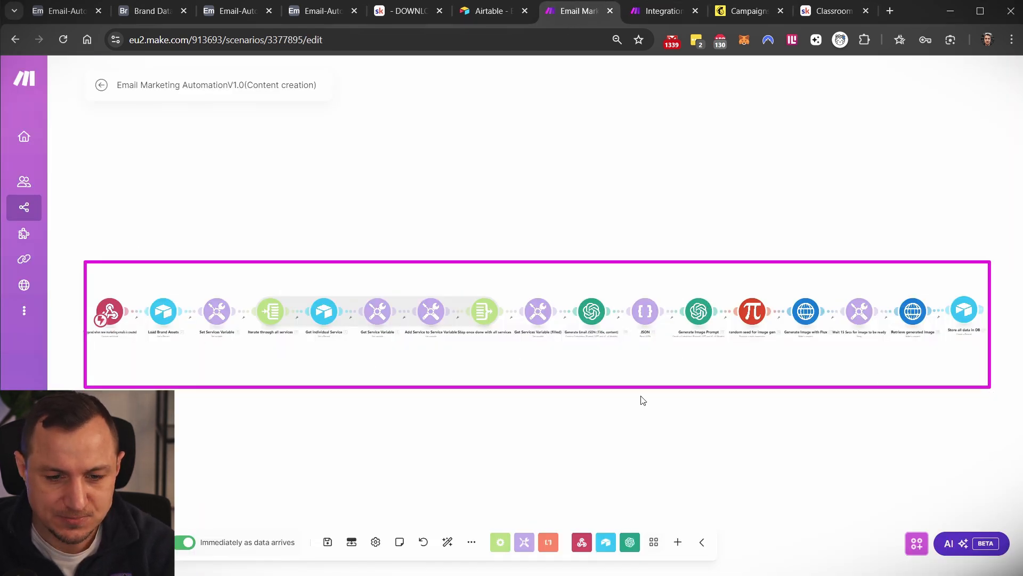
pyautogui.press('Escape')
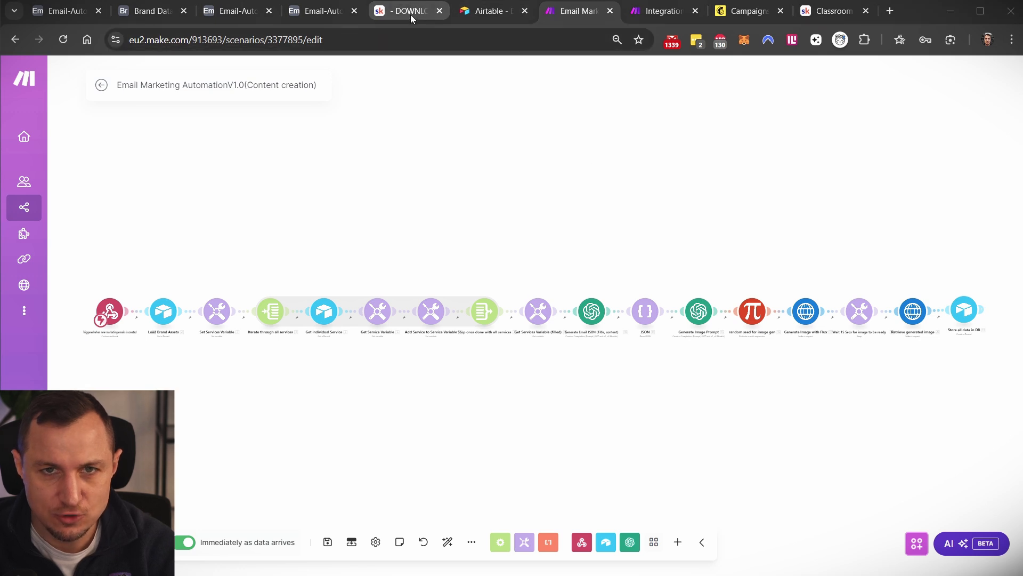
# Back in Airtable's All Brands interface page, require confirmation for the Generate Promo Email button
pyautogui.click(146, 12)
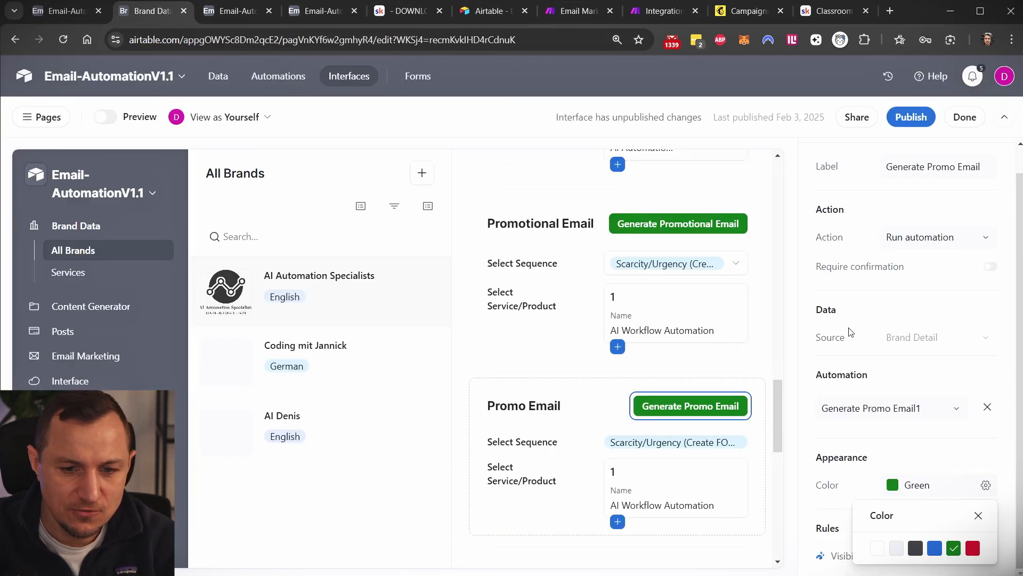
pyautogui.click(952, 273)
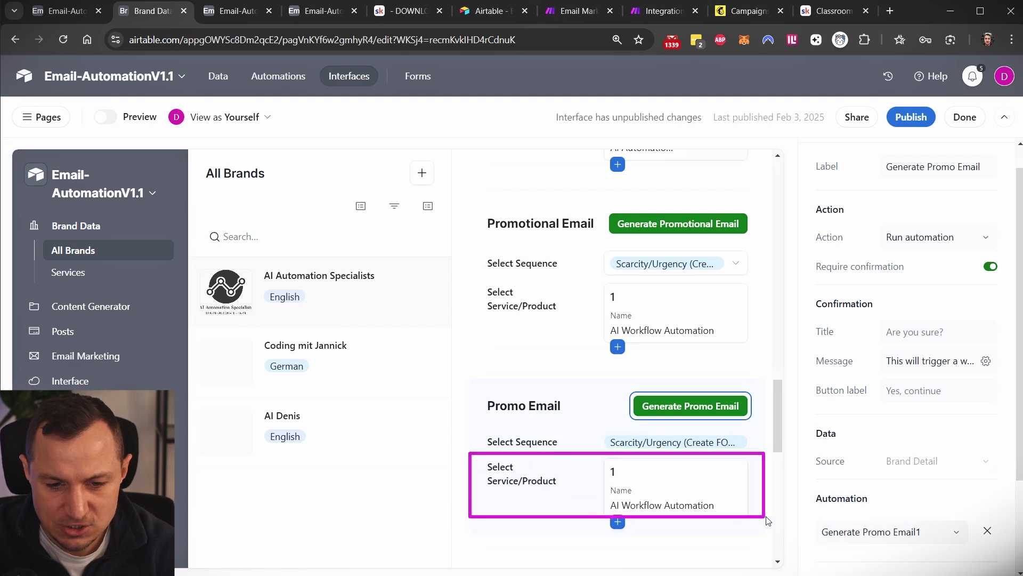
pyautogui.click(912, 333)
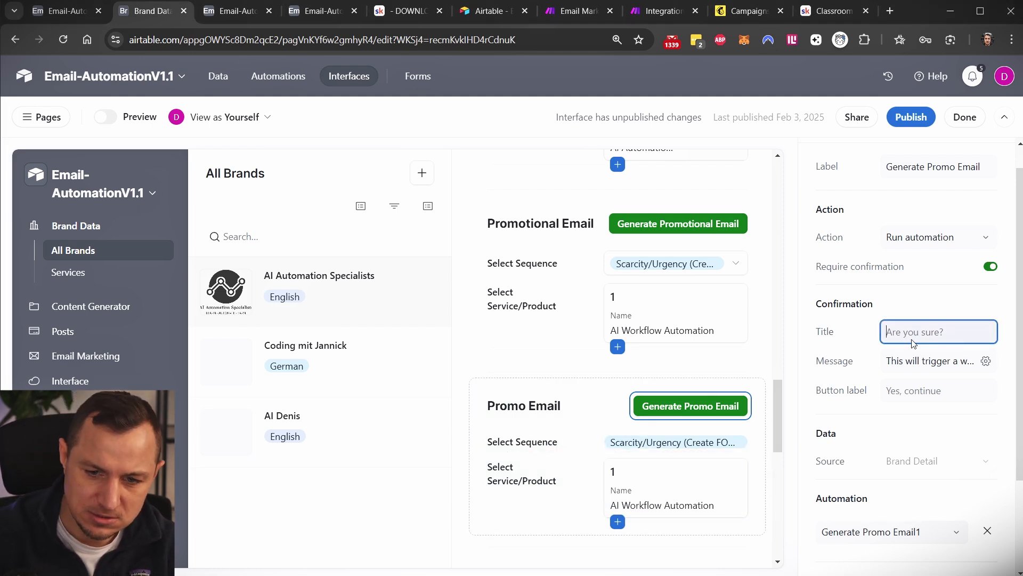
# Set the confirmation message to "You need to select a service or product, else this will fail"
pyautogui.click(930, 361)
pyautogui.click(835, 436)
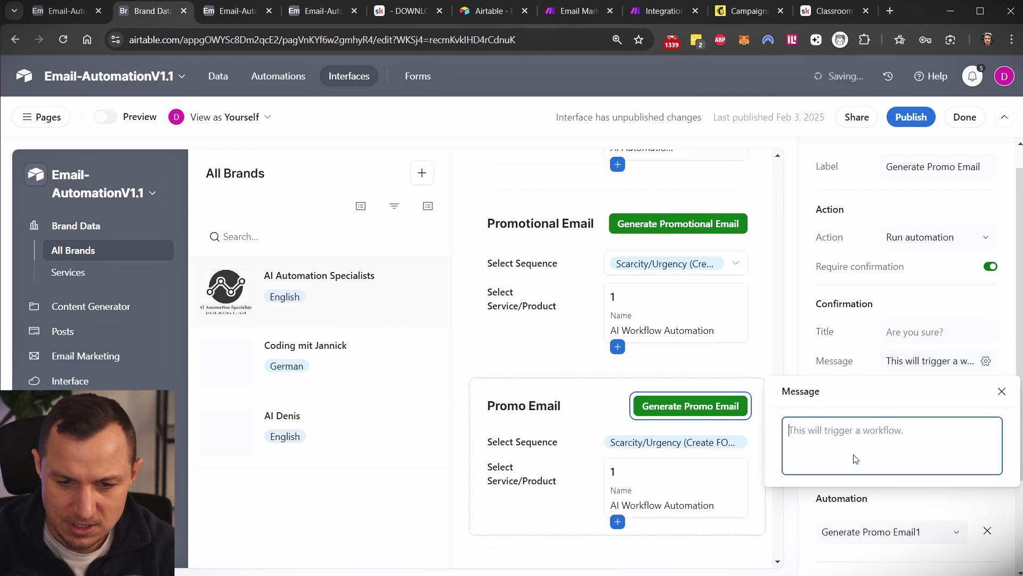
pyautogui.hotkey('ctrl', 'a')
pyautogui.press('BackSpace')
pyautogui.write('Y')
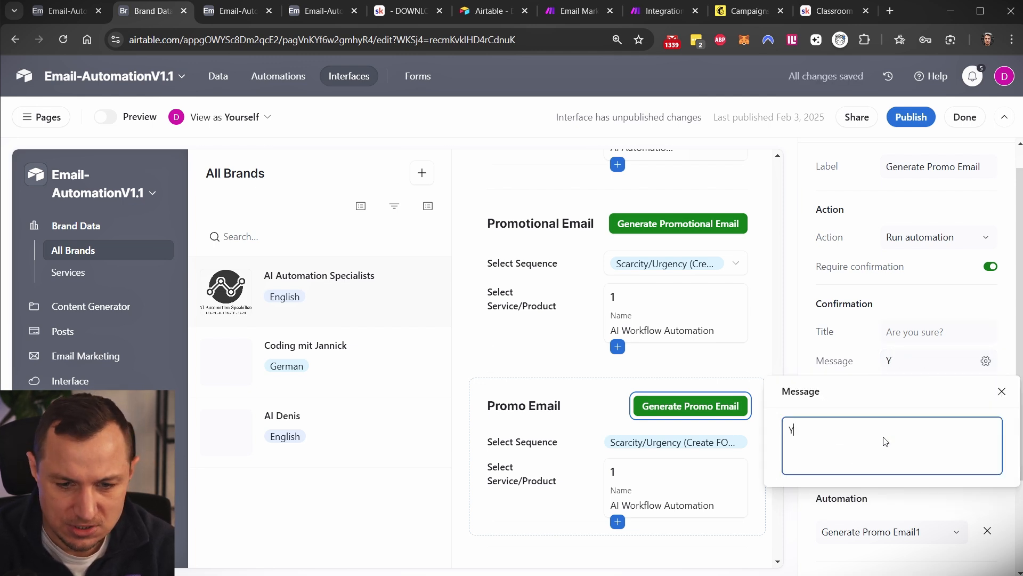
pyautogui.write('o u n to sele')
pyautogui.press('BackSpace')
pyautogui.press('BackSpace')
pyautogui.write('c')
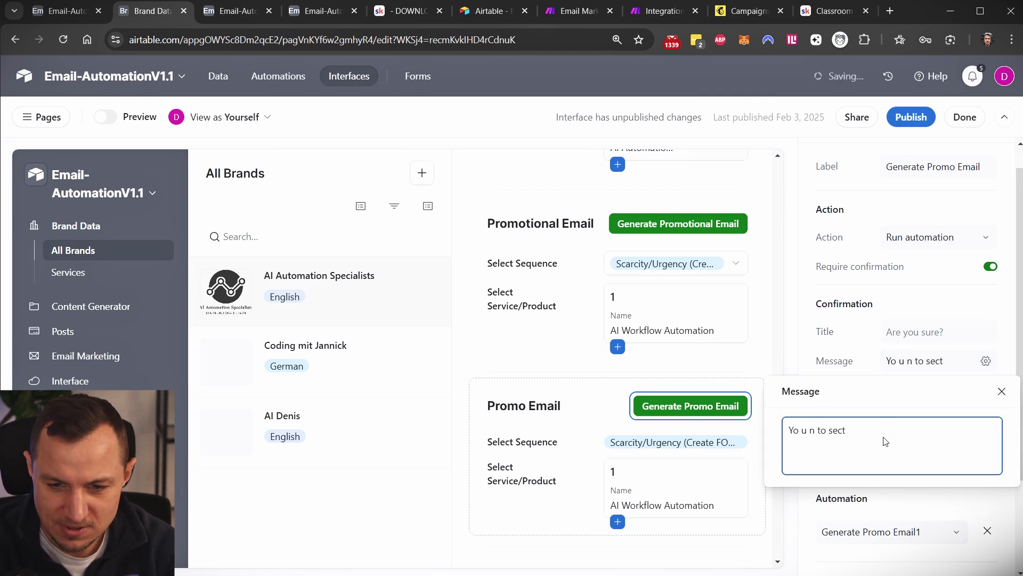
pyautogui.press('BackSpace')
pyautogui.write('lect ')
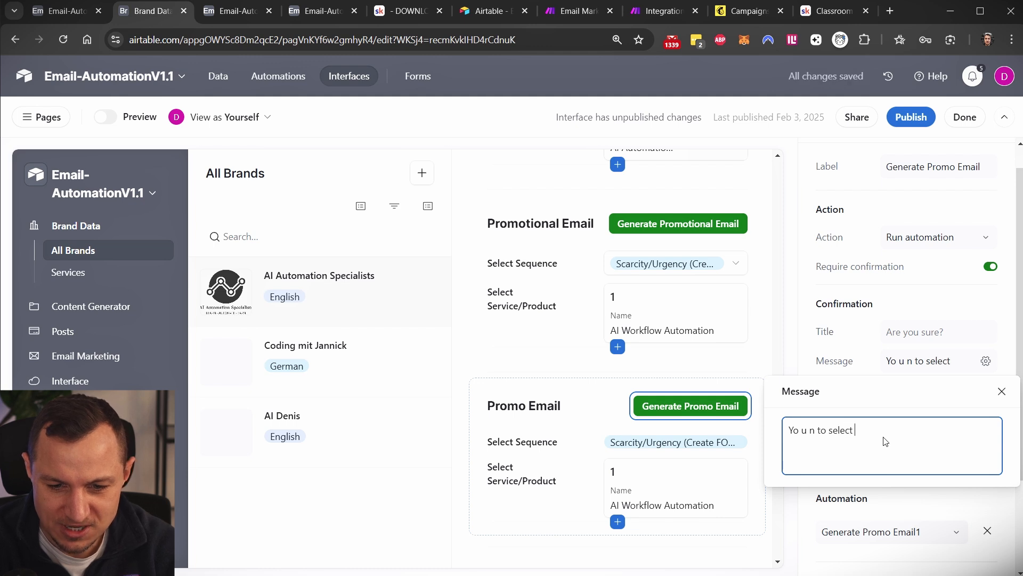
pyautogui.write('a service')
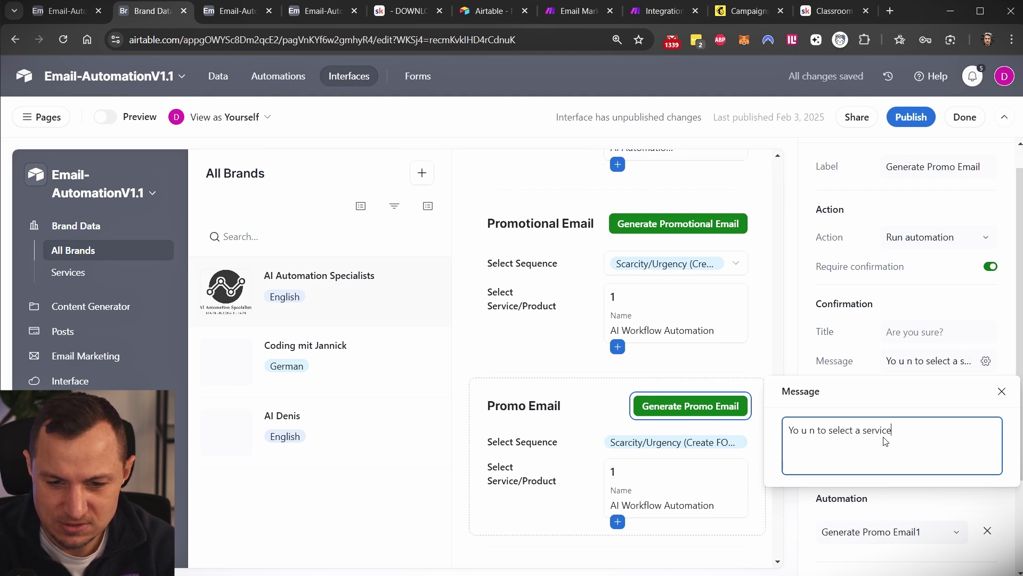
pyautogui.write(' or product, else')
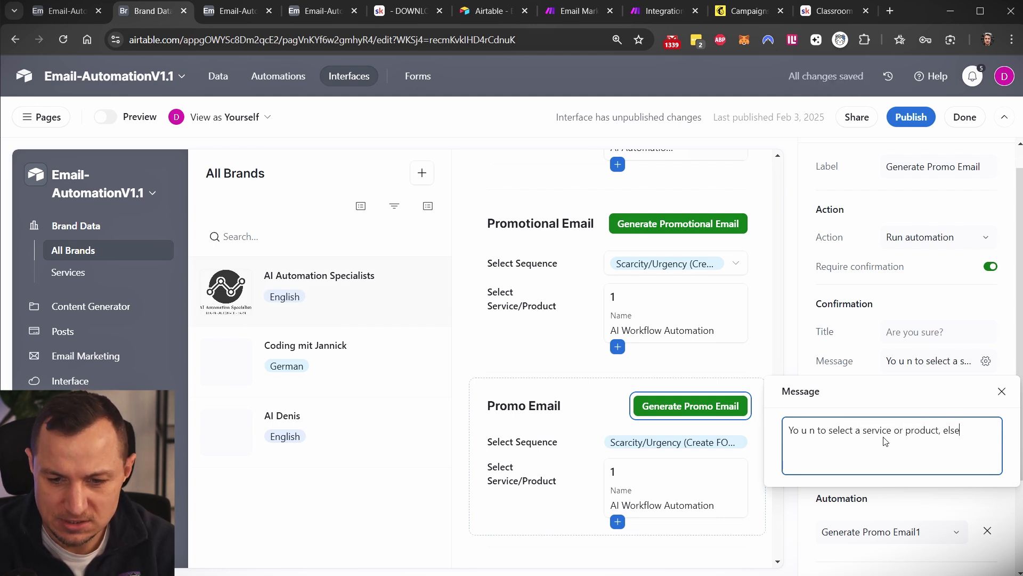
pyautogui.write(' this will fail')
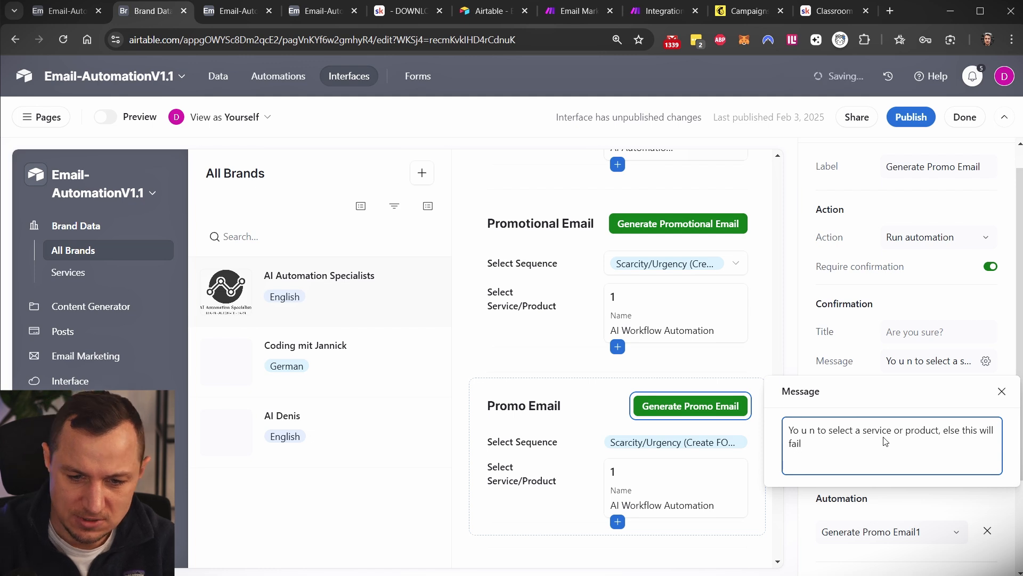
pyautogui.click(1002, 391)
# Set the confirmation's button label to "I Confirm!"
pyautogui.click(902, 388)
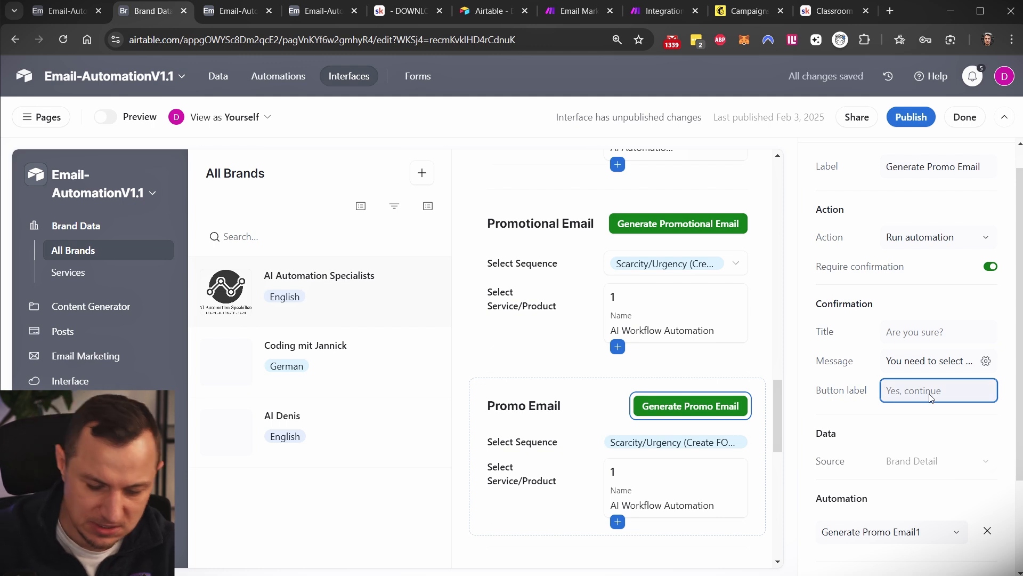
pyautogui.write('I Confirm!')
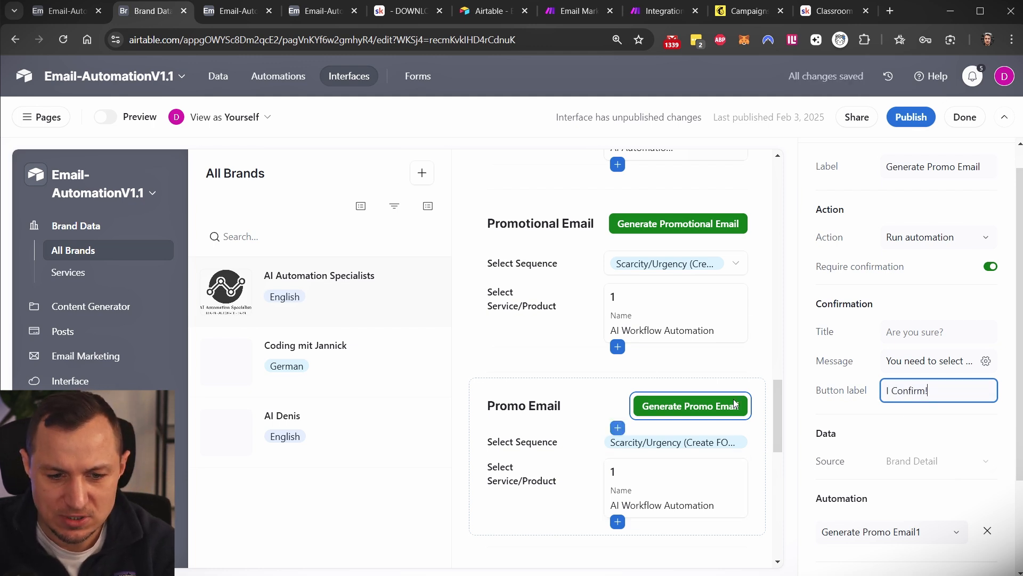
pyautogui.scroll(-2, 964, 385)
pyautogui.scroll(3, 962, 434)
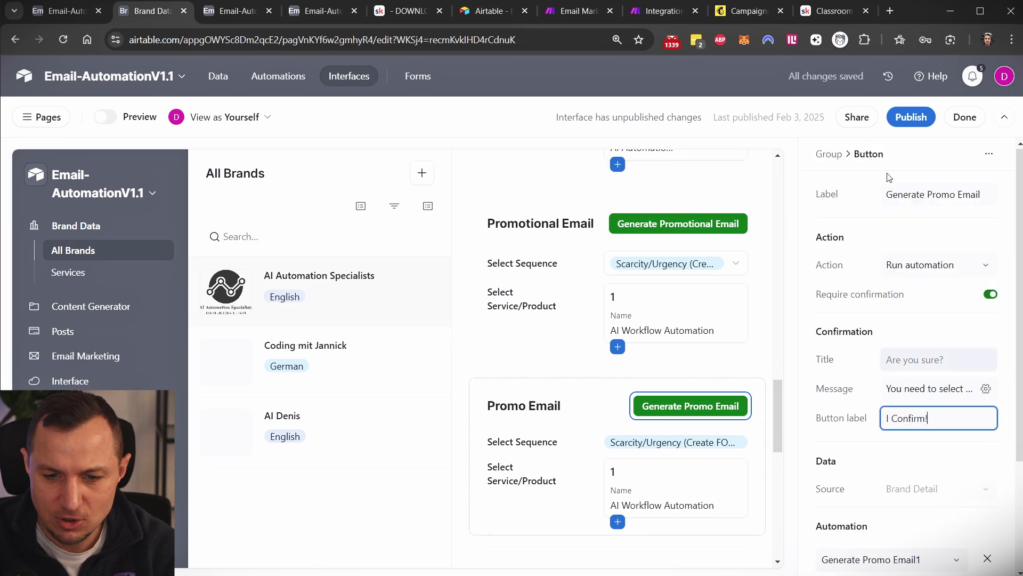
# Publish the Brand Data interface changes and trigger Generate Promo Email for the AI Automation Specialists brand
pyautogui.click(911, 117)
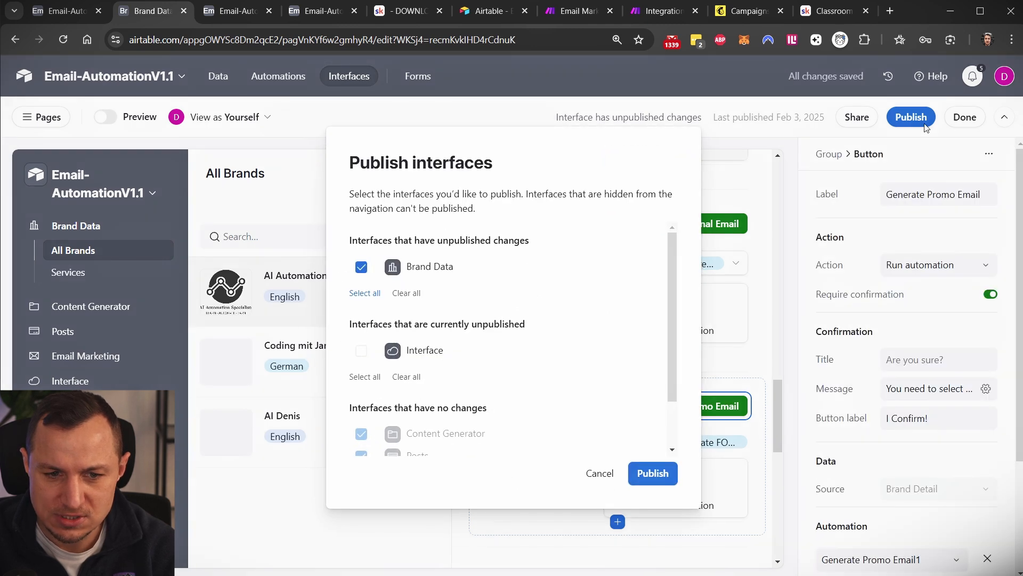
pyautogui.click(649, 473)
pyautogui.scroll(-15, 534, 345)
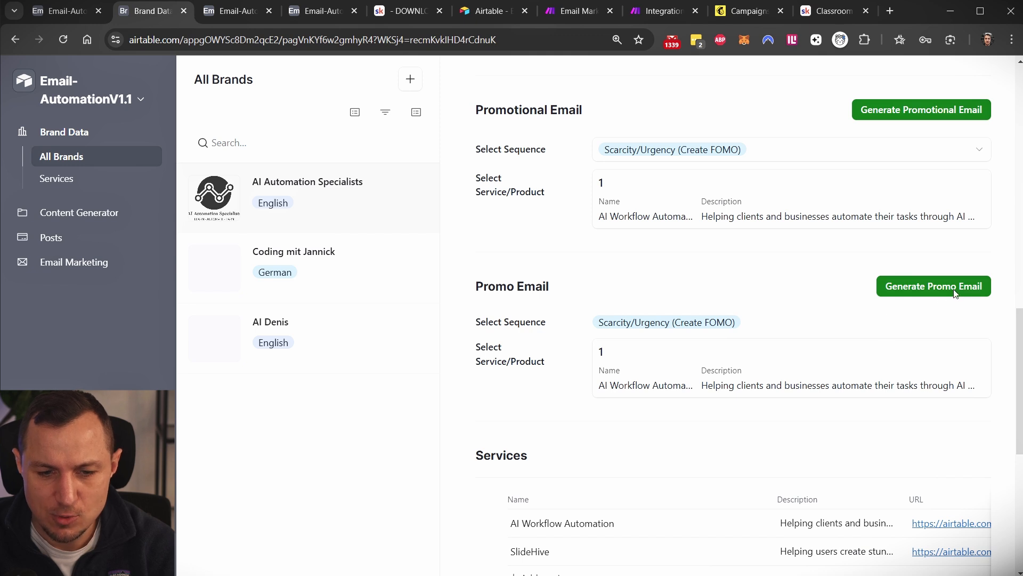
pyautogui.click(956, 291)
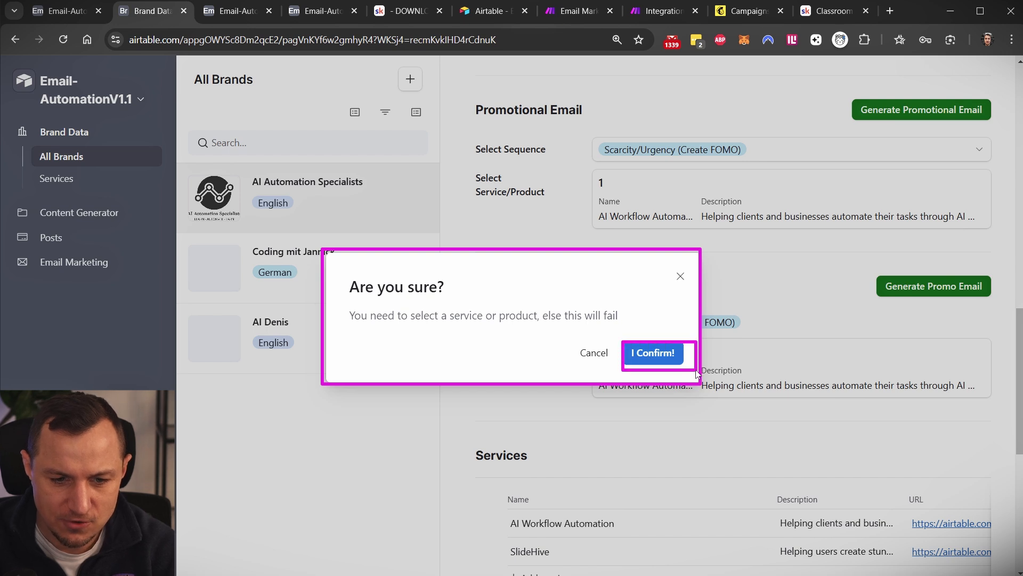
# Switch to the Integration Webhooks scenario in Make and run it once so the custom webhook waits for data
pyautogui.click(580, 8)
pyautogui.click(663, 11)
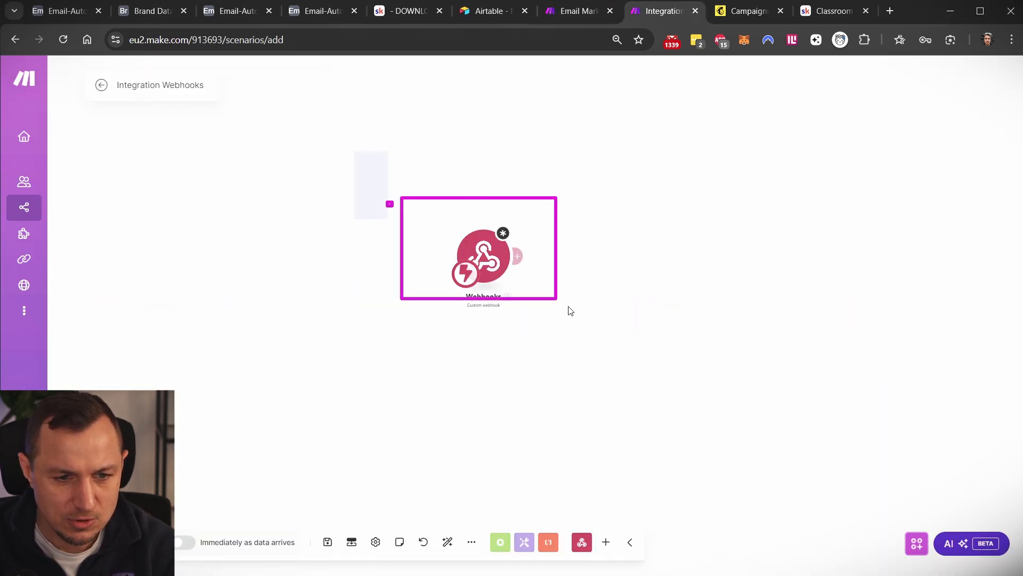
pyautogui.moveTo(568, 306); pyautogui.dragTo(600, 326)
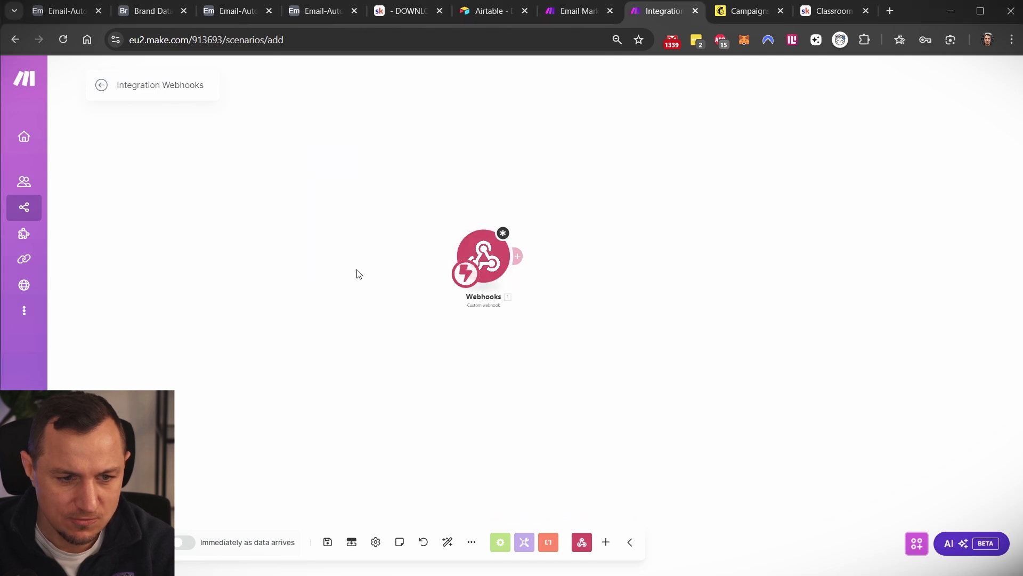
pyautogui.click(482, 256)
pyautogui.click(761, 358)
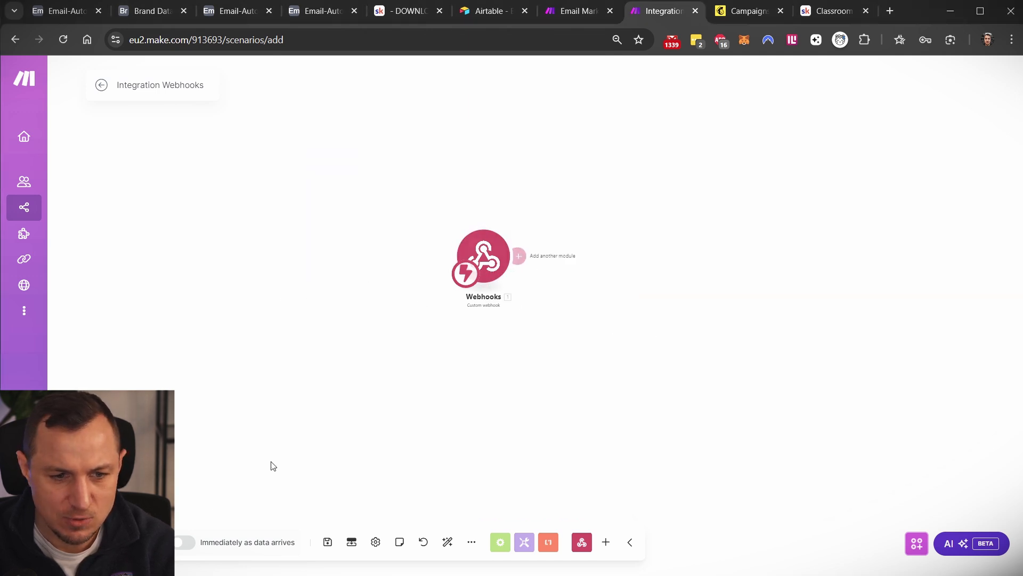
pyautogui.click(122, 542)
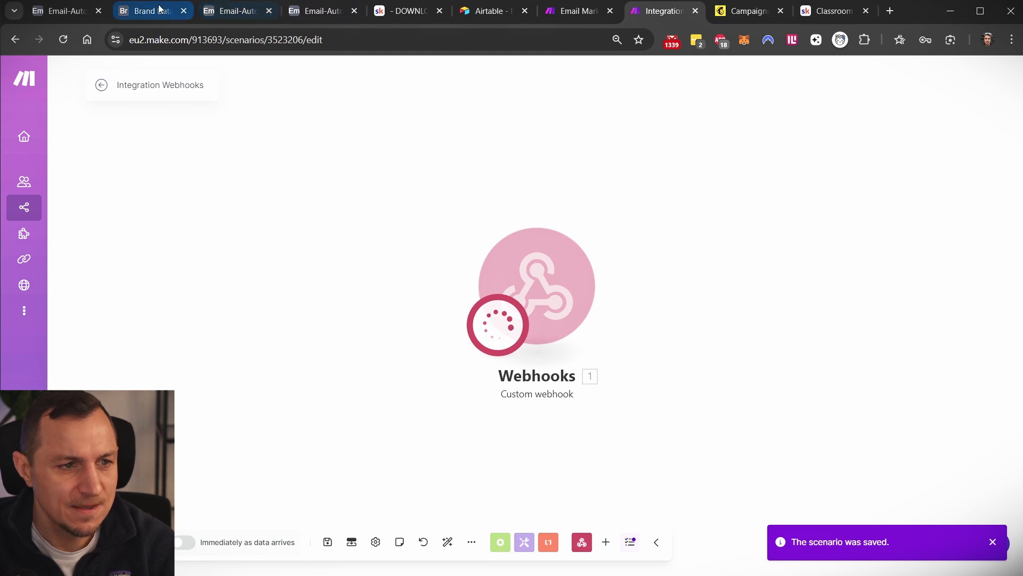
# Confirm the promo email run in Airtable, then return to Make and inspect the recordId in the Webhooks output
pyautogui.click(147, 11)
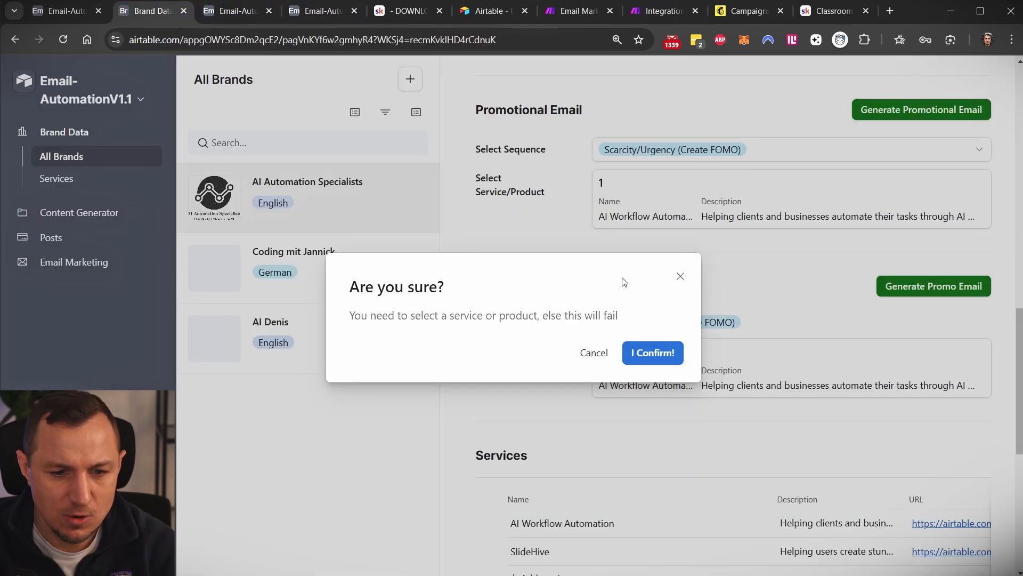
pyautogui.click(661, 351)
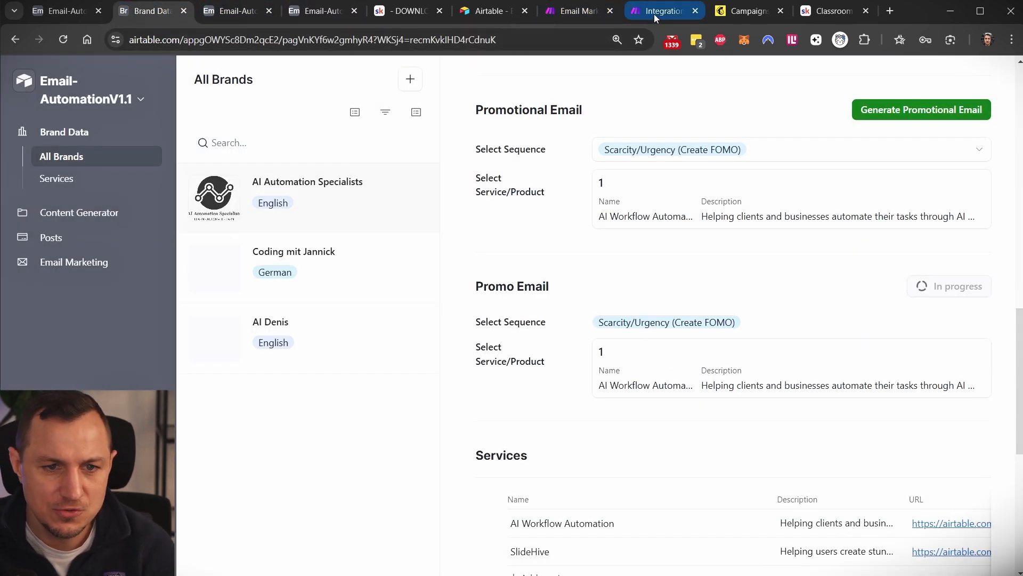
pyautogui.click(654, 14)
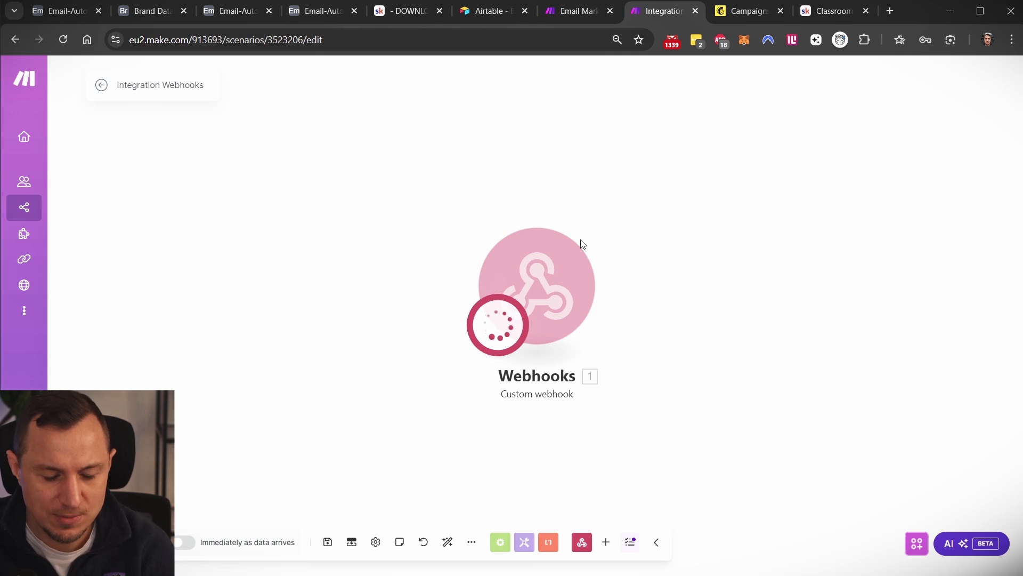
pyautogui.doubleClick(734, 244)
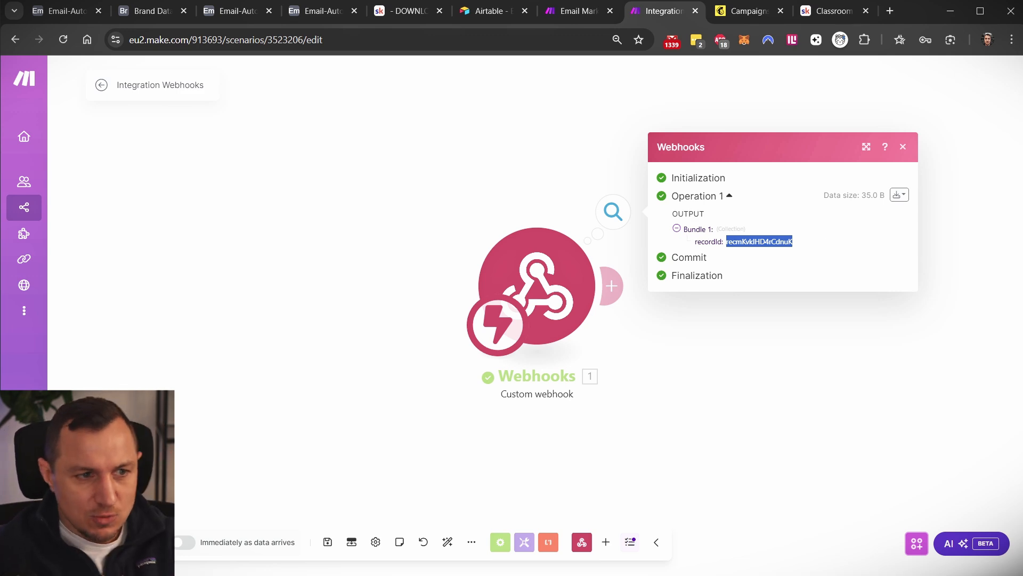
# Back in Airtable's All Brands page, compare the brand records and their Promo Email sections, returning to AI Automation Specialists
pyautogui.hotkey('ctrl', '2')
pyautogui.scroll(8, 535, 130)
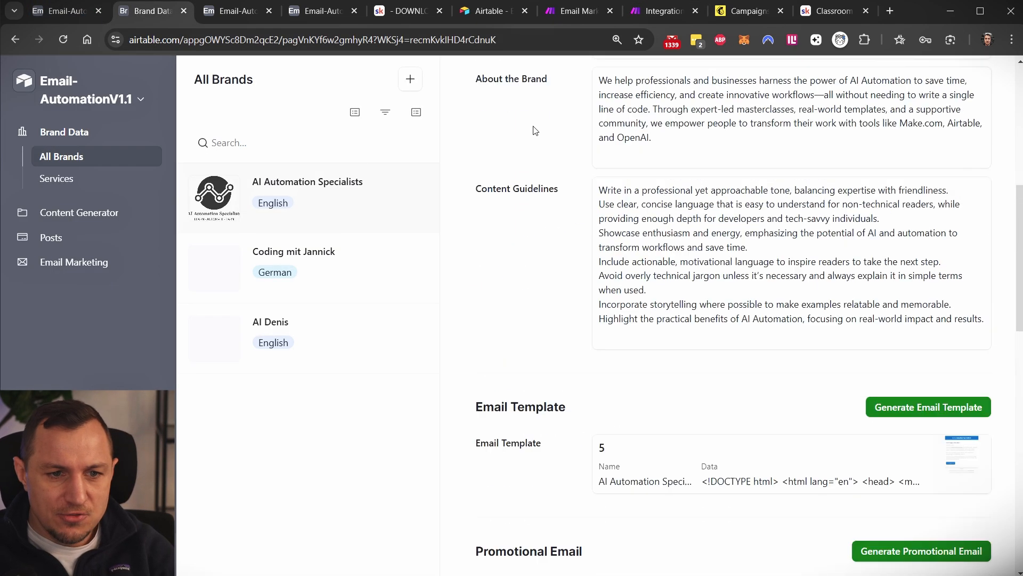
pyautogui.scroll(8, 535, 131)
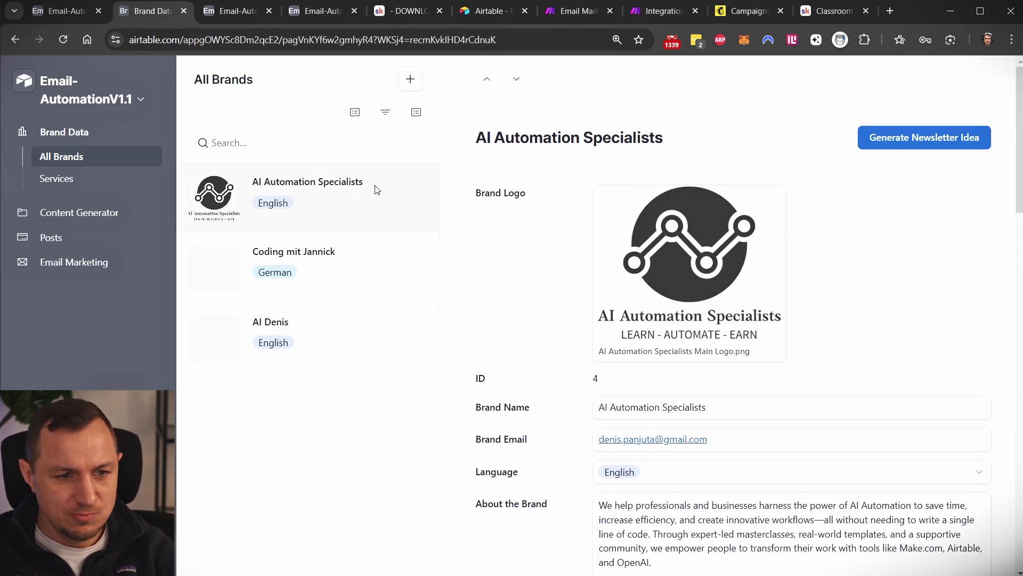
pyautogui.click(330, 264)
pyautogui.scroll(-15, 856, 355)
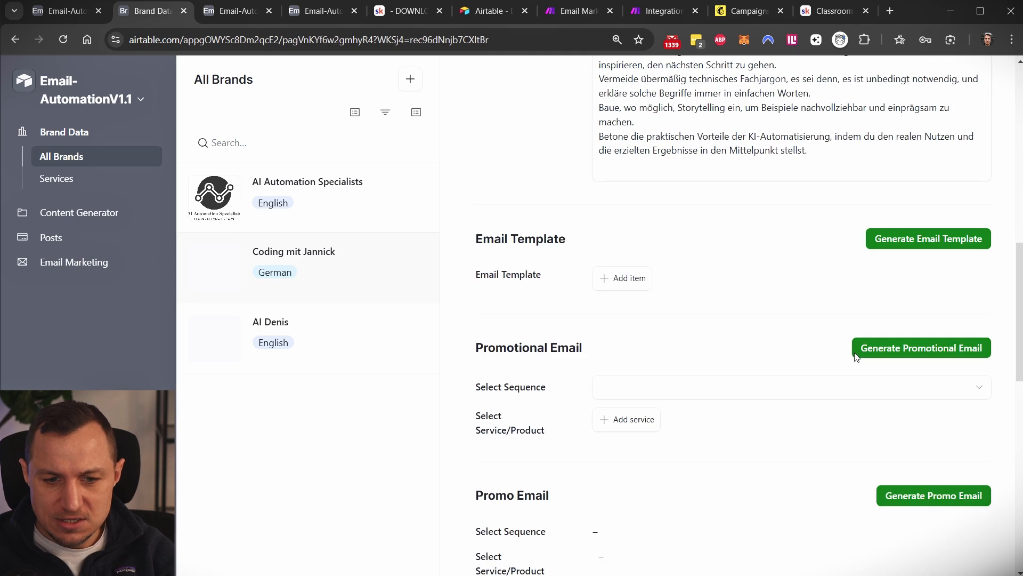
pyautogui.scroll(6, 914, 325)
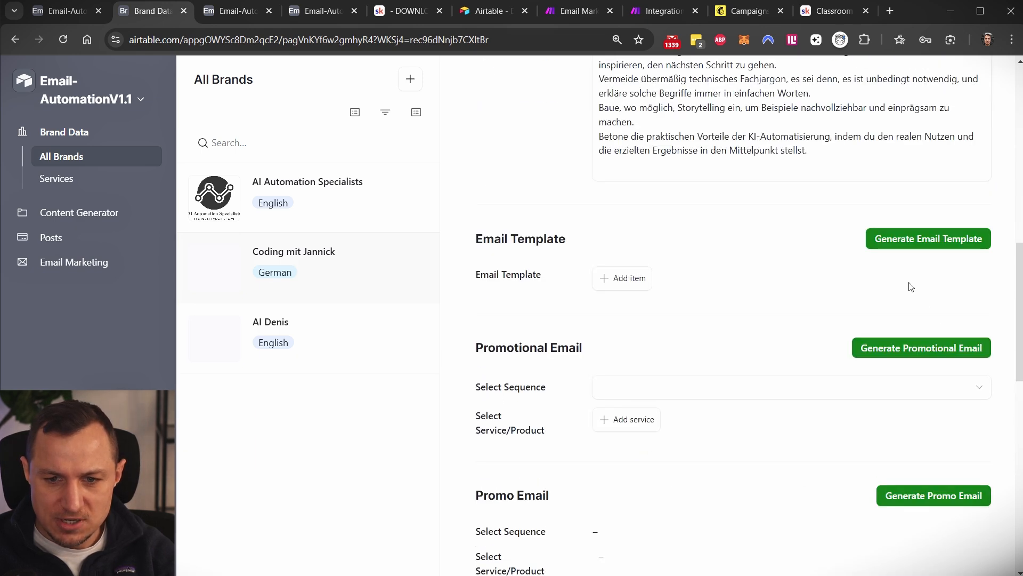
pyautogui.click(338, 199)
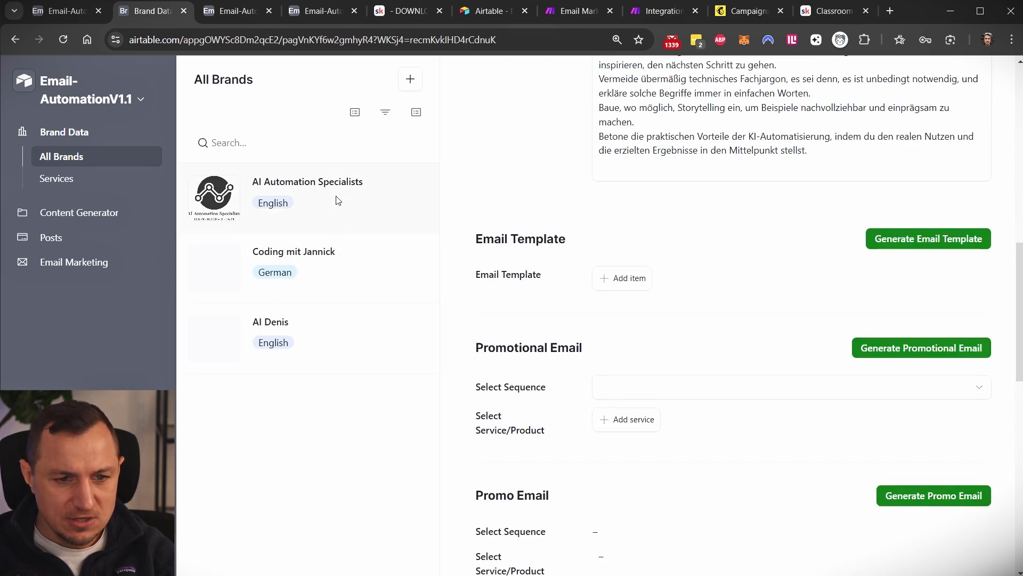
pyautogui.scroll(-5, 826, 348)
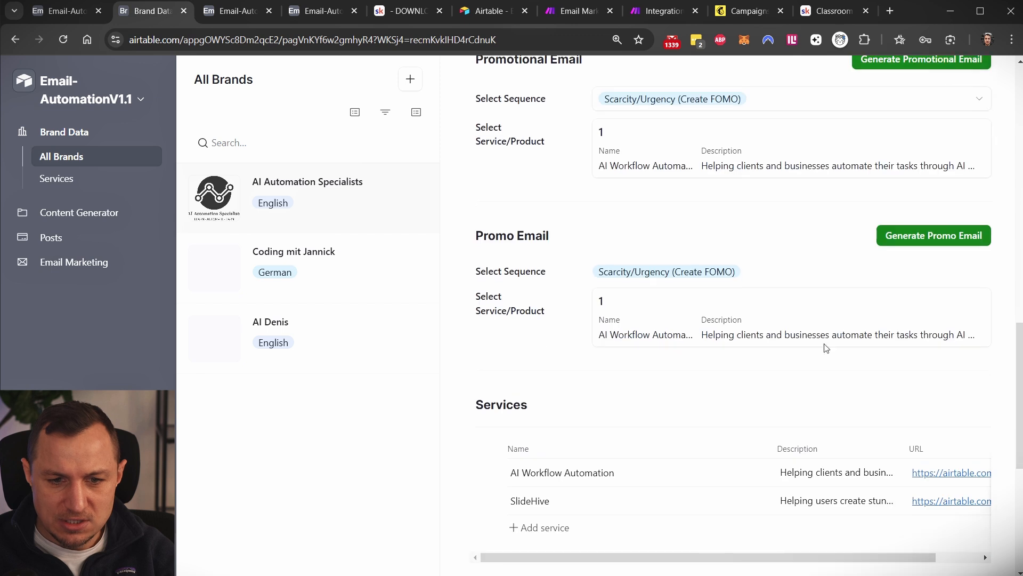
pyautogui.click(308, 319)
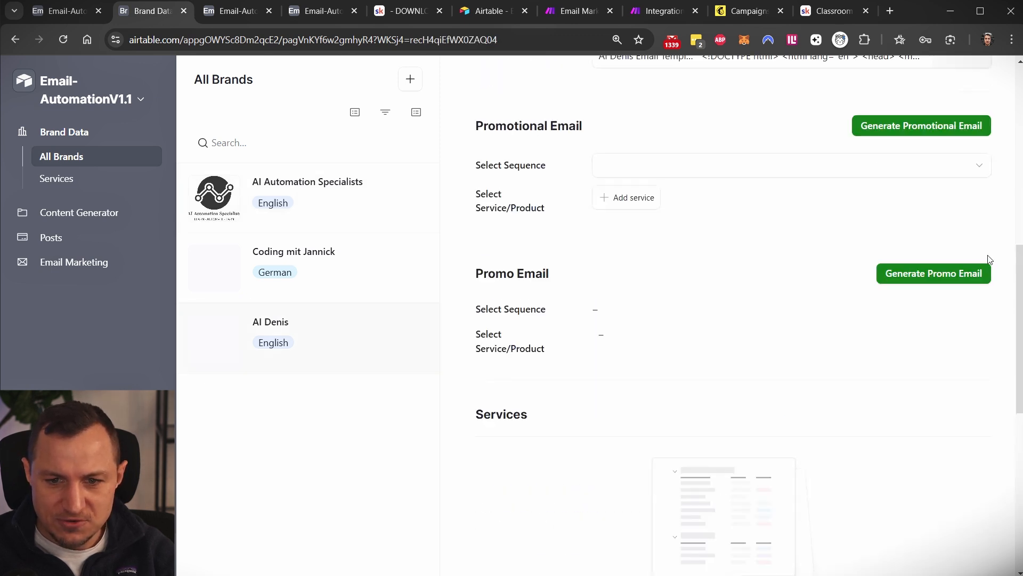
pyautogui.click(336, 190)
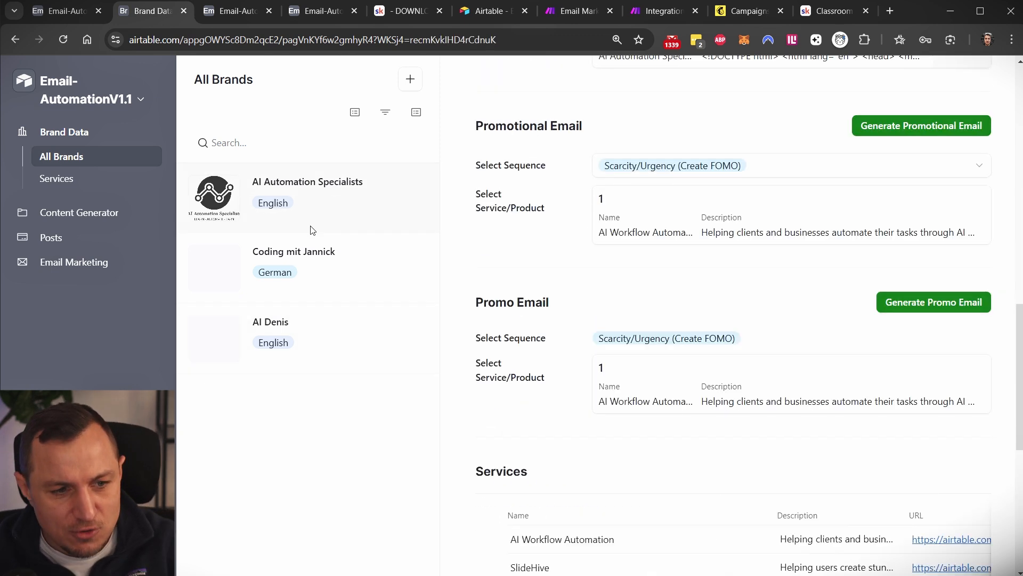
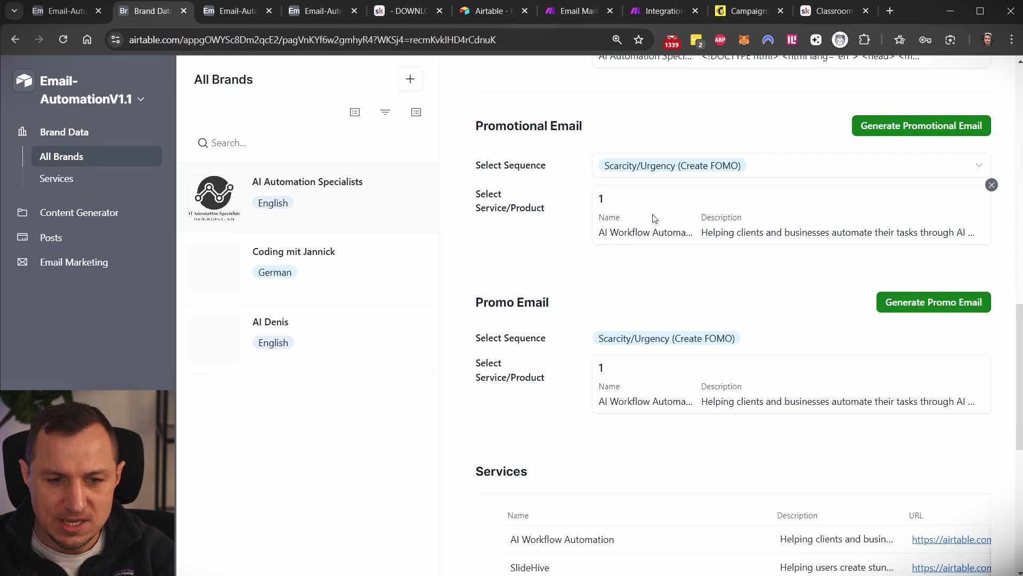
# Unlink the service in the Promotional Email section and link AI Workflow Automation again
pyautogui.click(992, 185)
pyautogui.click(630, 200)
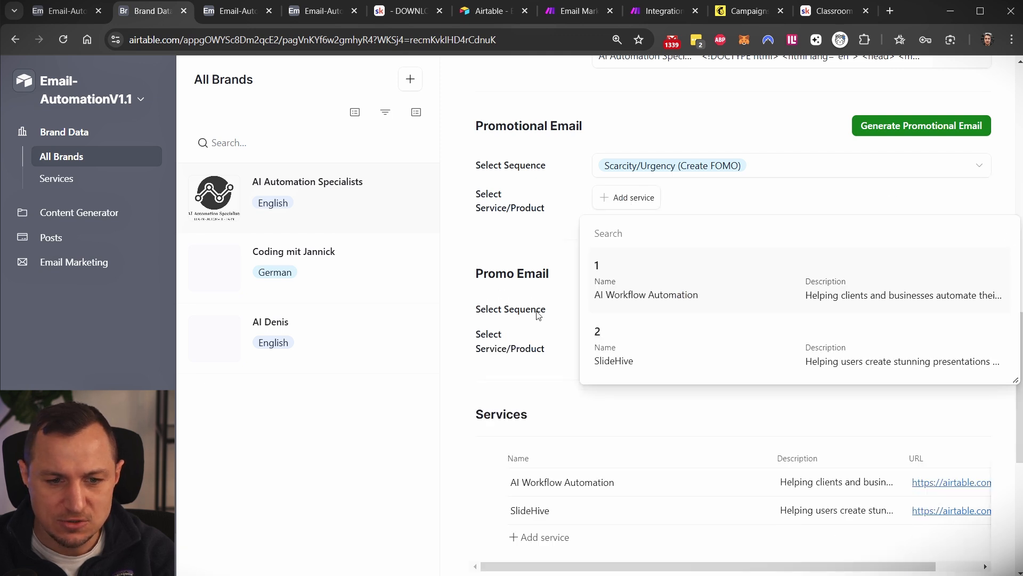
pyautogui.click(726, 293)
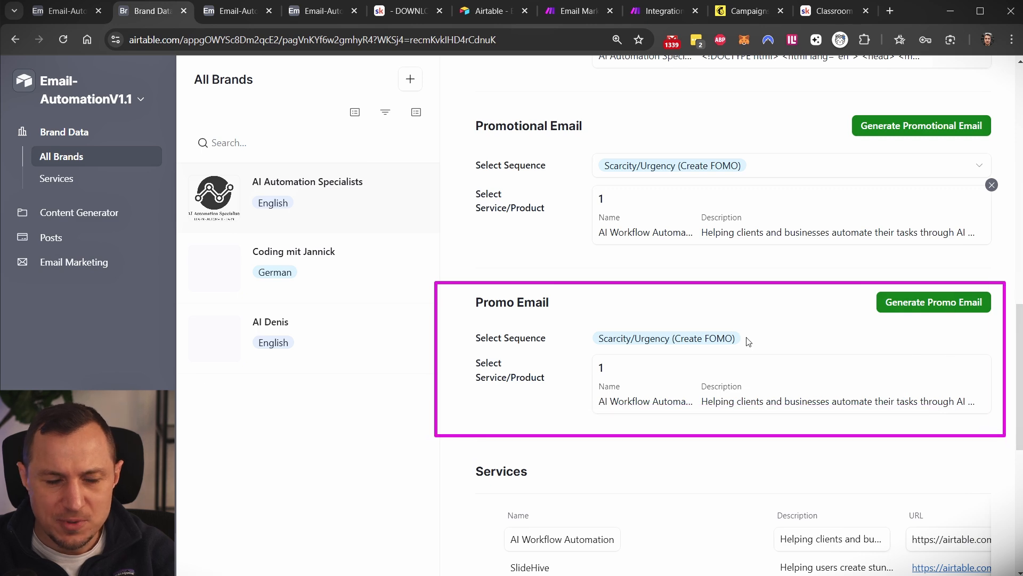
# Open the All Brands page of the Brand Data interface for editing
pyautogui.click(231, 18)
pyautogui.click(326, 17)
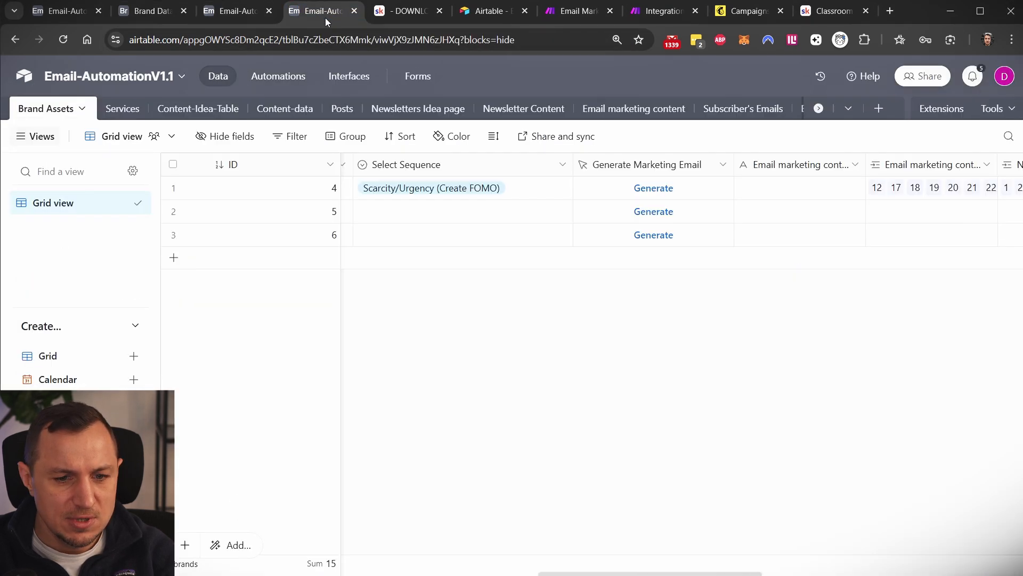
pyautogui.click(150, 12)
pyautogui.click(97, 85)
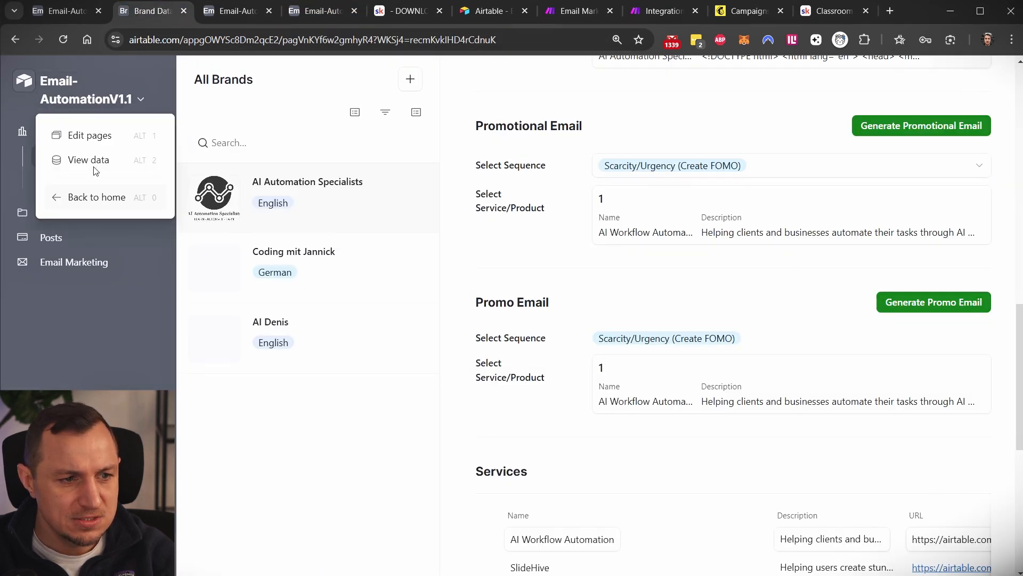
pyautogui.click(97, 136)
# Compare the Select Service/Product field settings of the Promo Email and Promotional Email sections, including the record filter and user actions
pyautogui.scroll(-15, 649, 337)
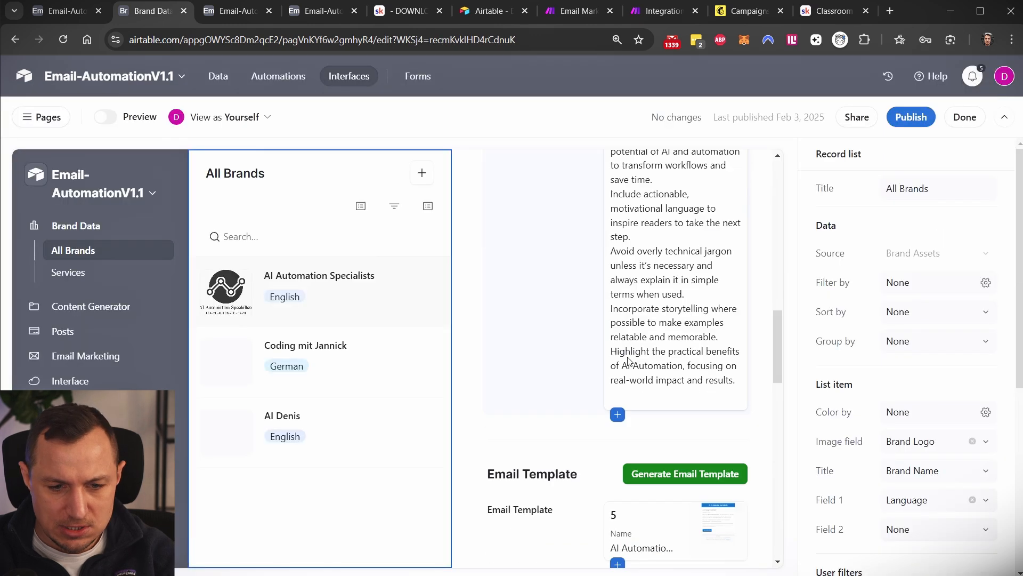
pyautogui.click(671, 451)
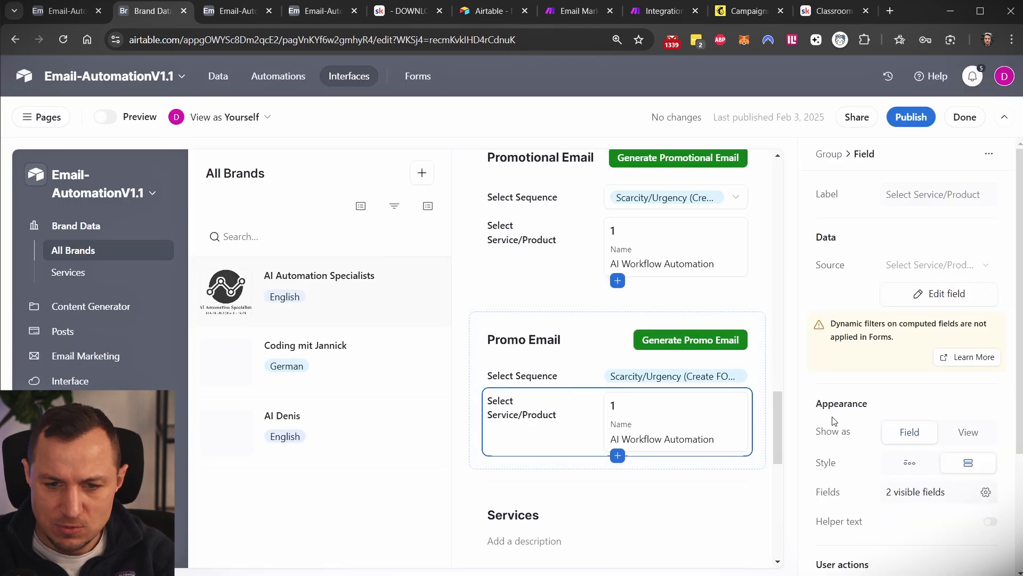
pyautogui.click(945, 298)
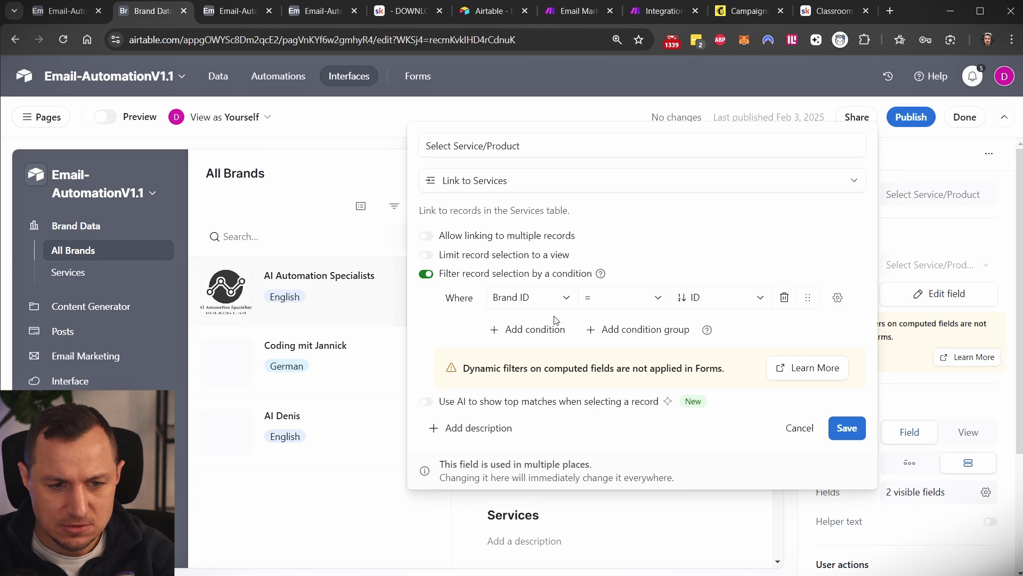
pyautogui.press('Escape')
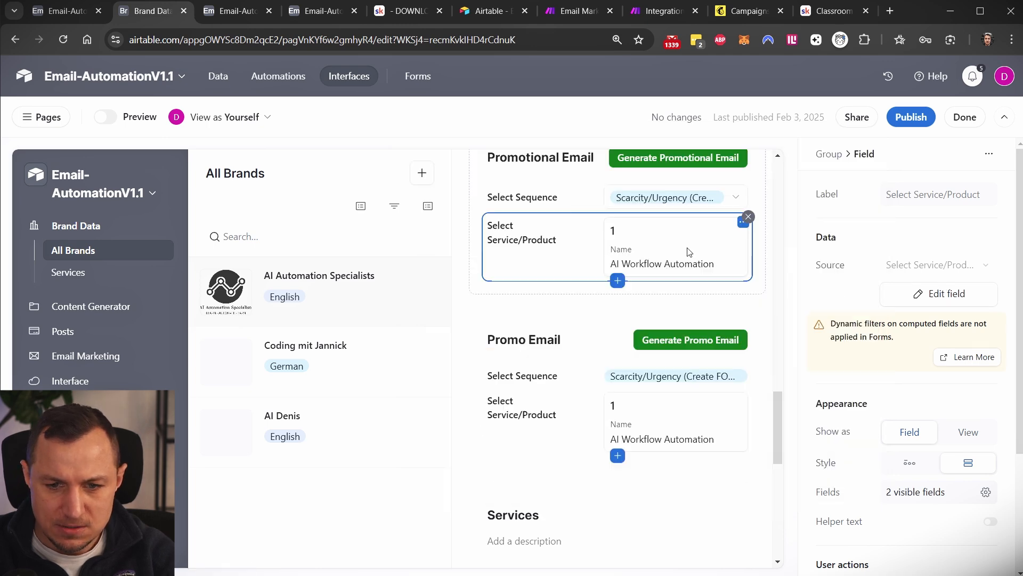
pyautogui.click(665, 249)
pyautogui.press('Escape')
pyautogui.click(687, 310)
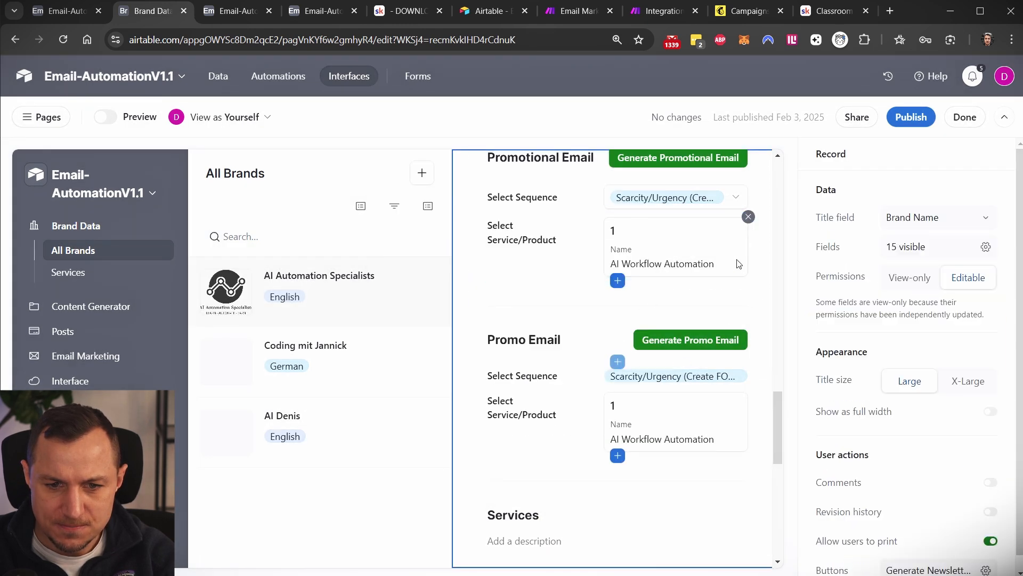
pyautogui.click(695, 248)
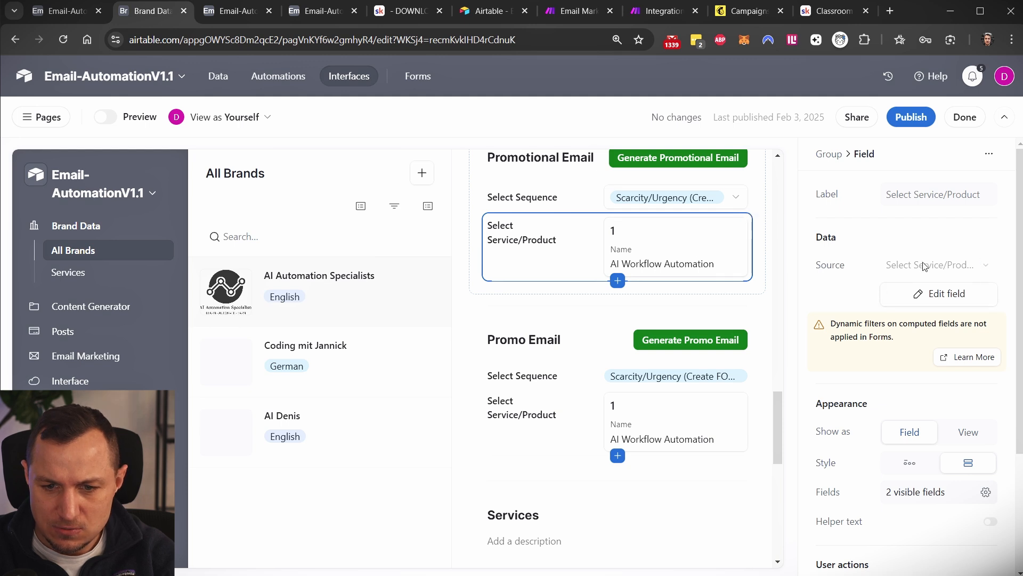
pyautogui.scroll(-3, 920, 442)
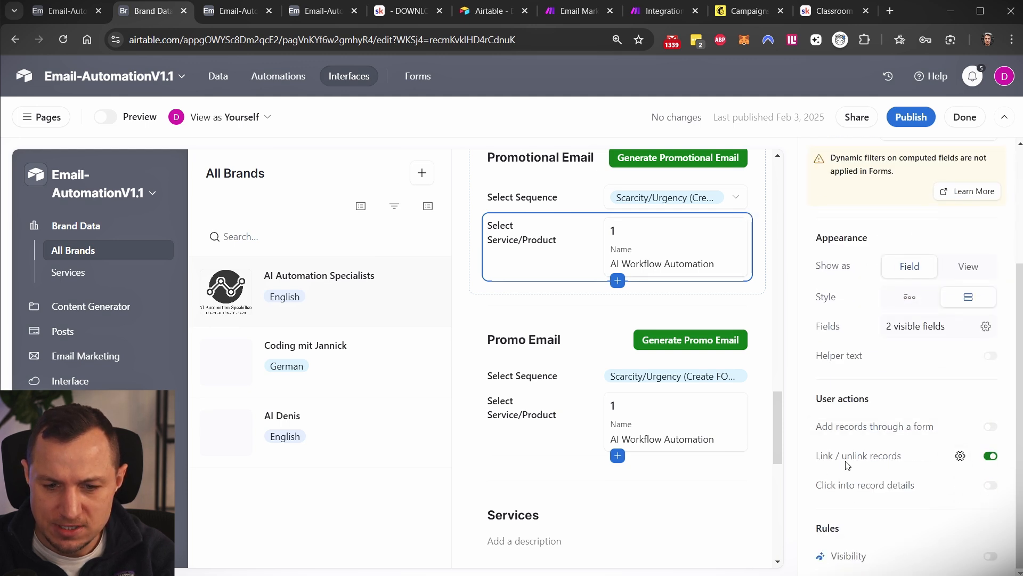
# Allow linking and unlinking records on the Promo Email section's Select Service/Product field and publish the Brand Data interface
pyautogui.click(652, 424)
pyautogui.click(694, 426)
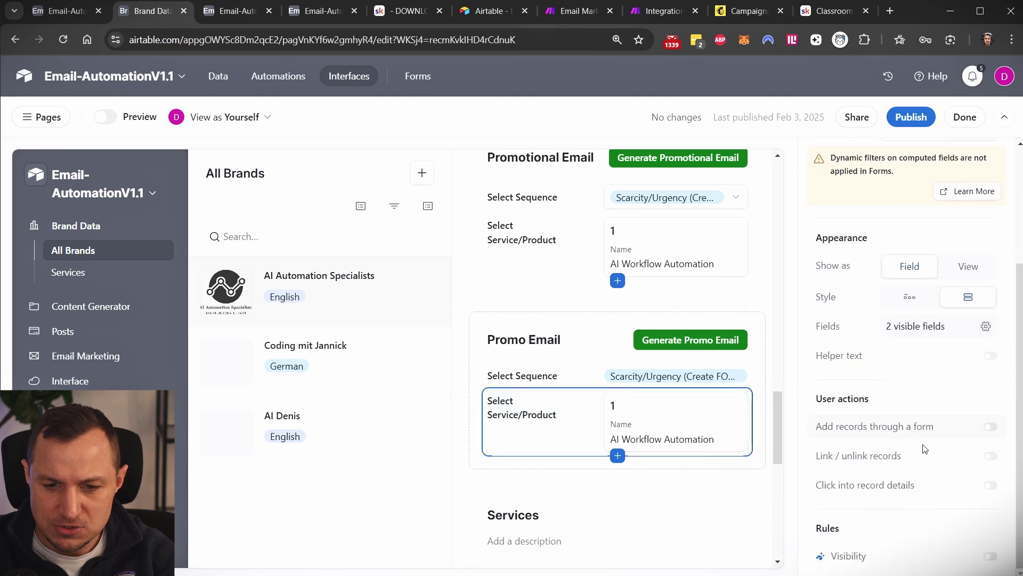
pyautogui.click(989, 456)
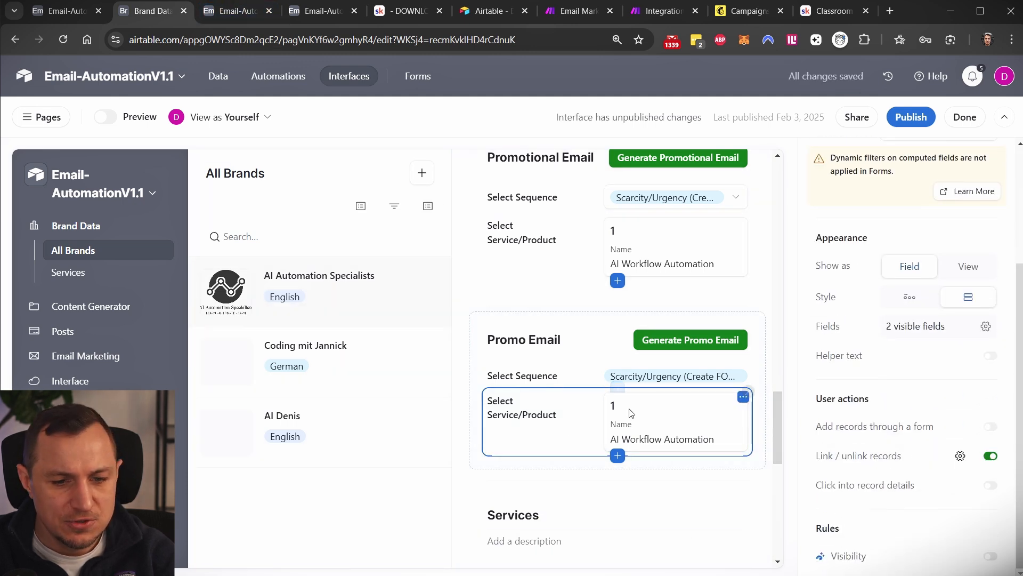
pyautogui.click(911, 119)
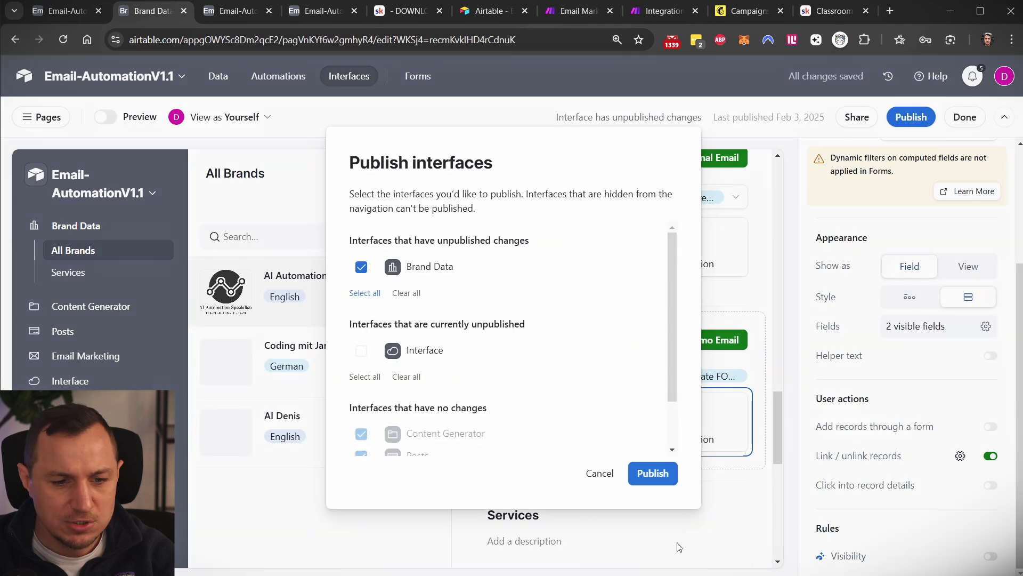
pyautogui.click(652, 473)
# Replace the linked service in the Promo Email section of AI Automation Specialists with SlideHive
pyautogui.scroll(-5, 972, 213)
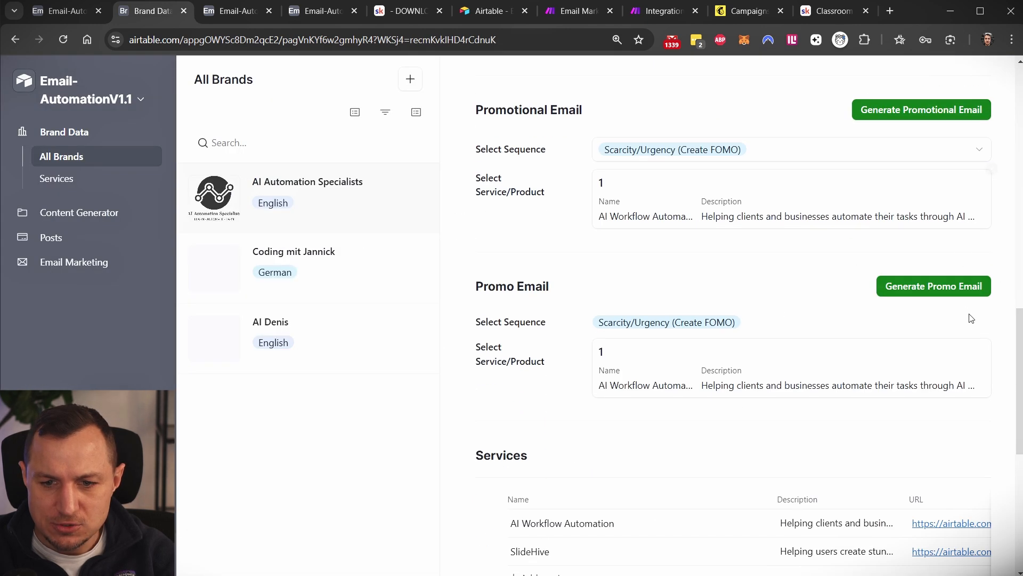
pyautogui.click(991, 338)
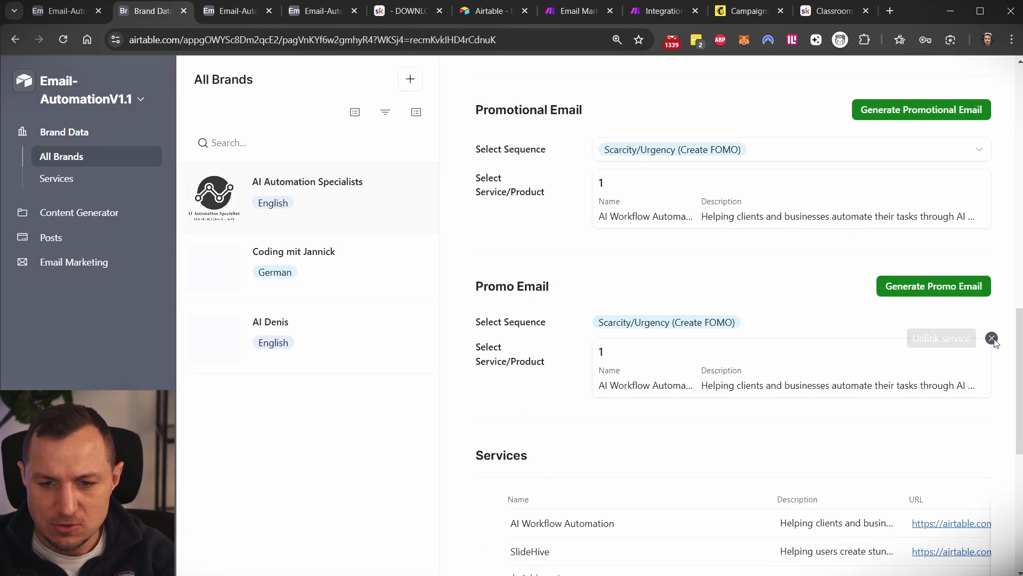
pyautogui.click(609, 331)
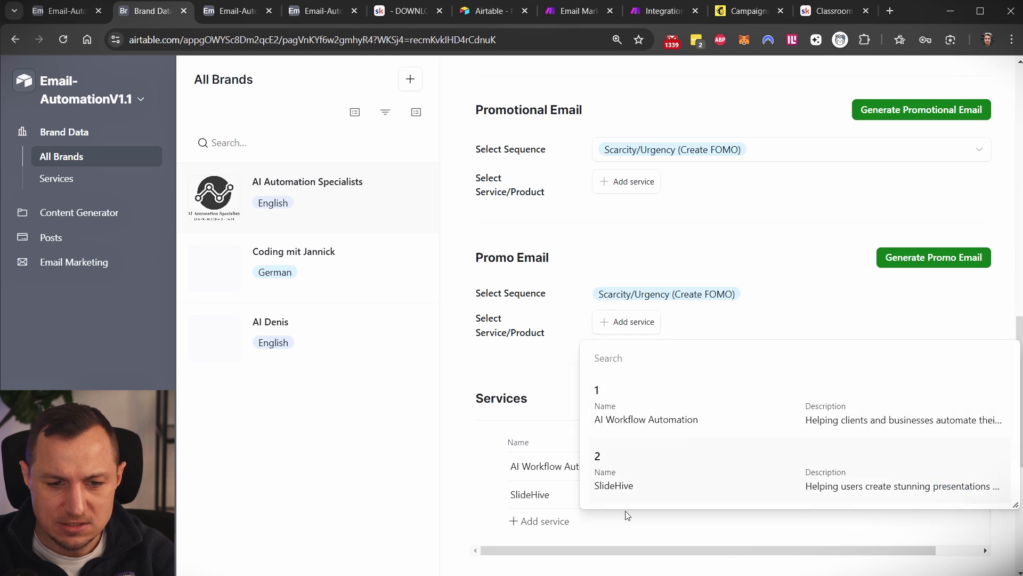
pyautogui.click(637, 482)
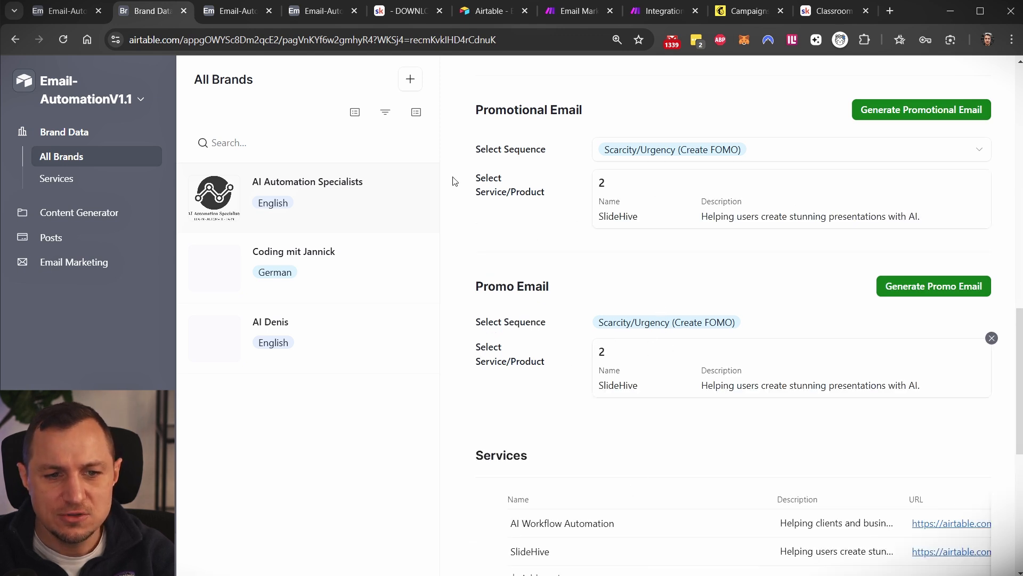
# Review the sequence and service fields of the Promo Email section alongside those of the Promotional Email section
pyautogui.moveTo(461, 253); pyautogui.dragTo(523, 285)
pyautogui.click(523, 282)
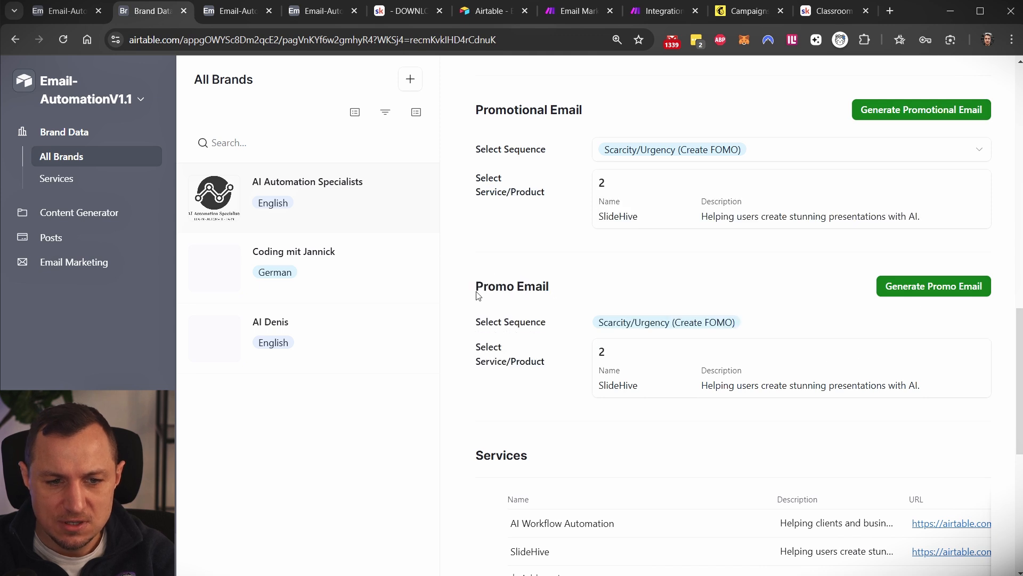
pyautogui.moveTo(445, 256)
pyautogui.mouseDown()
pyautogui.moveTo(991, 431)
pyautogui.moveTo(998, 421)
pyautogui.mouseUp()
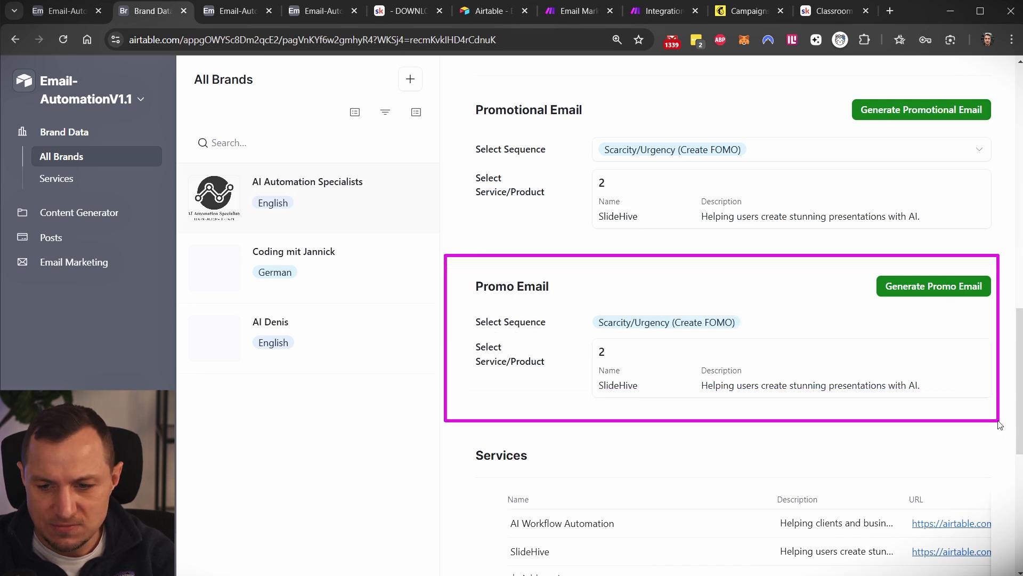
pyautogui.press('Escape')
pyautogui.moveTo(573, 327); pyautogui.dragTo(986, 418)
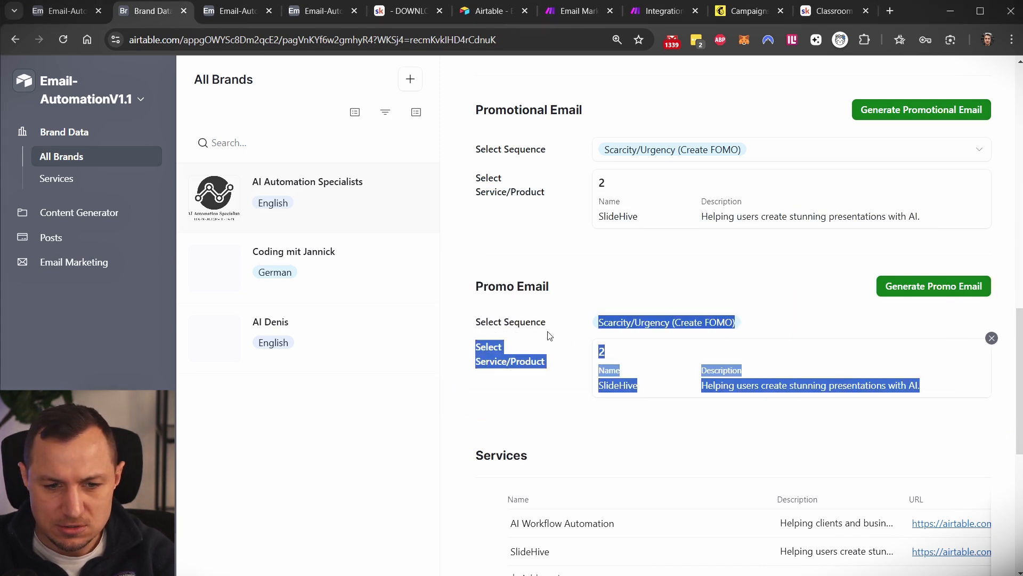
pyautogui.moveTo(551, 330); pyautogui.dragTo(966, 425)
pyautogui.moveTo(533, 166); pyautogui.dragTo(909, 236)
pyautogui.press('Escape')
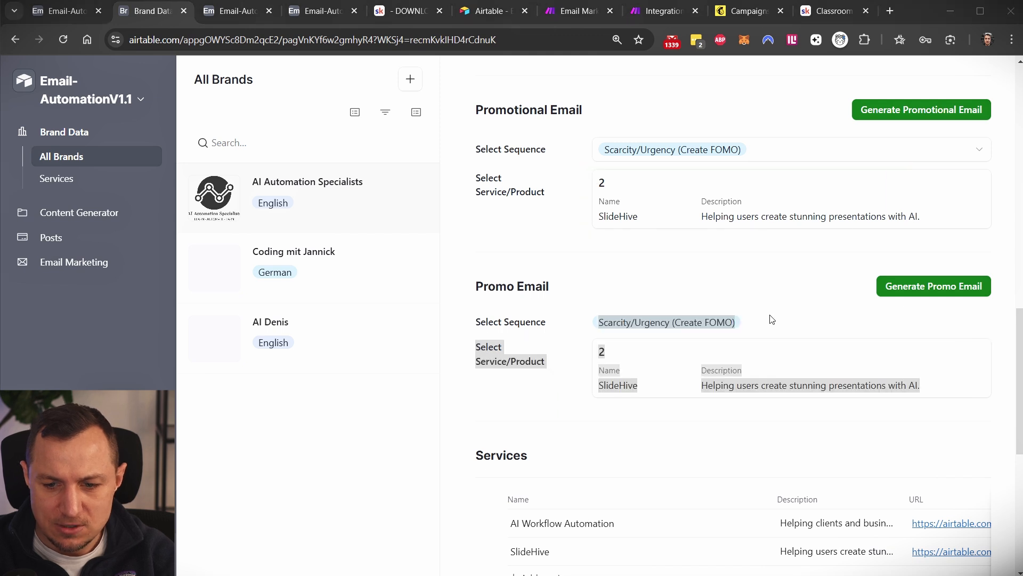
pyautogui.click(595, 239)
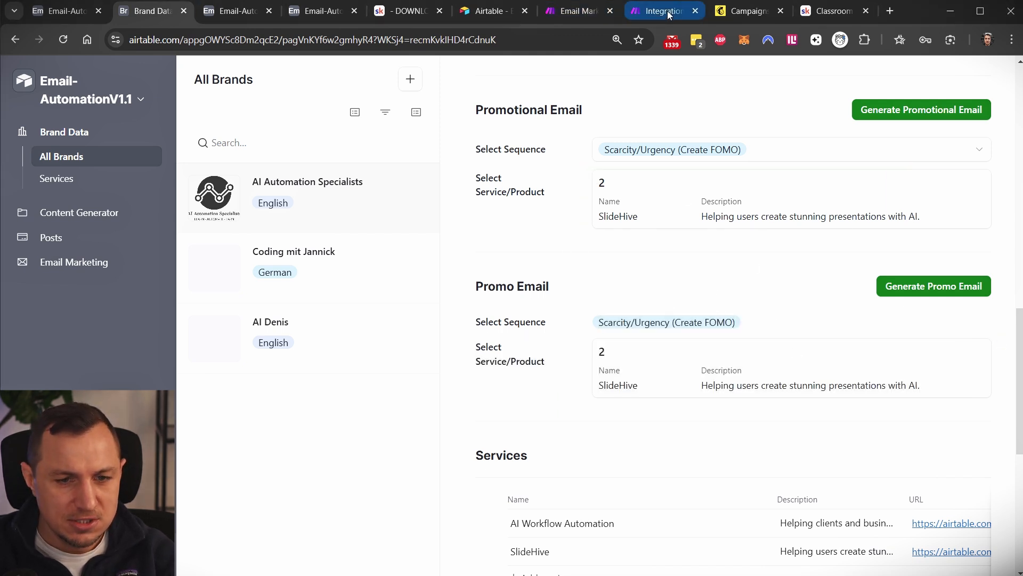
# Switch to the Integration Webhooks scenario in Make and select the recordId value in the webhook output
pyautogui.click(652, 17)
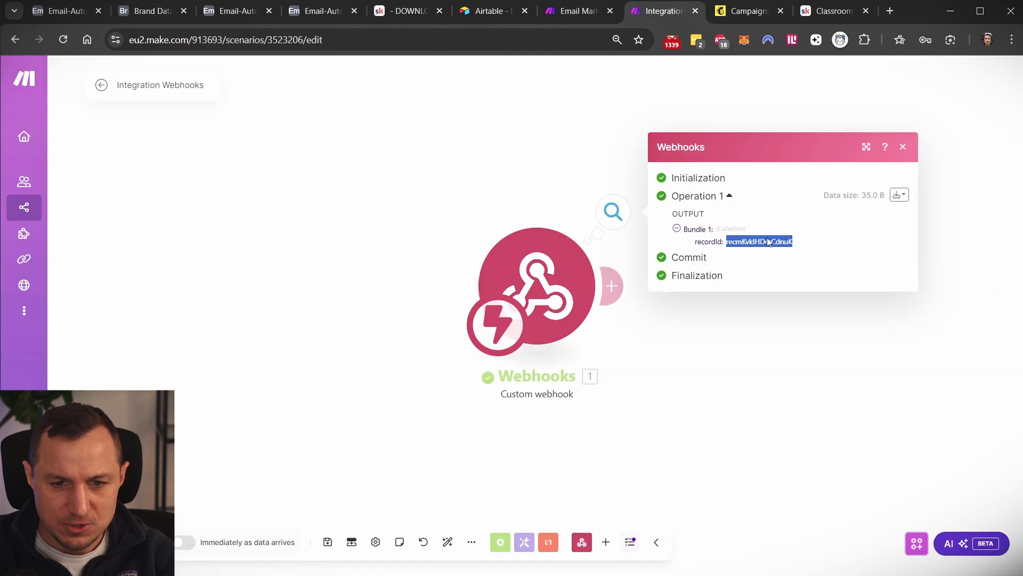
pyautogui.click(717, 244)
pyautogui.doubleClick(741, 242)
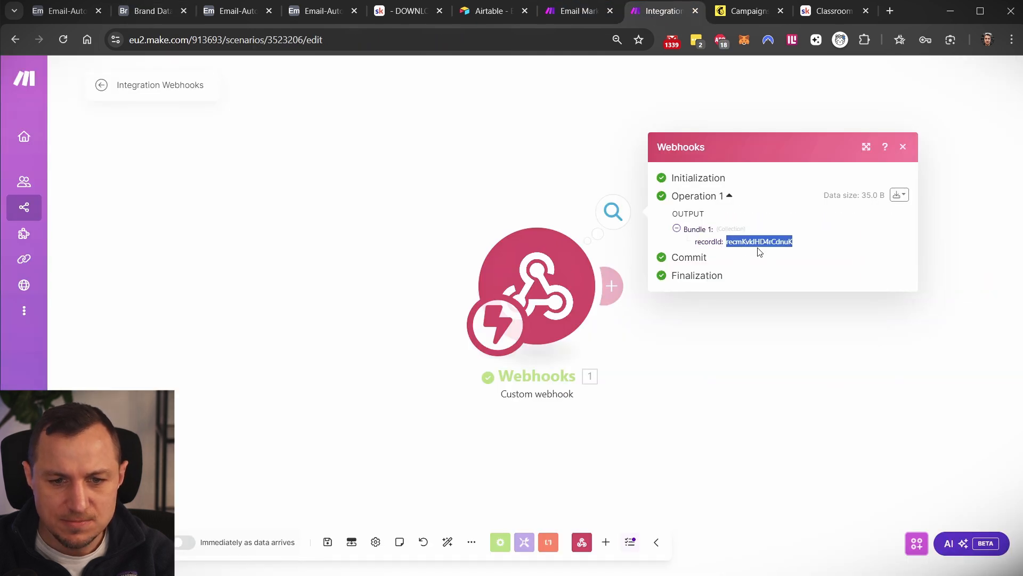
pyautogui.hotkey('ctrl', 'd')
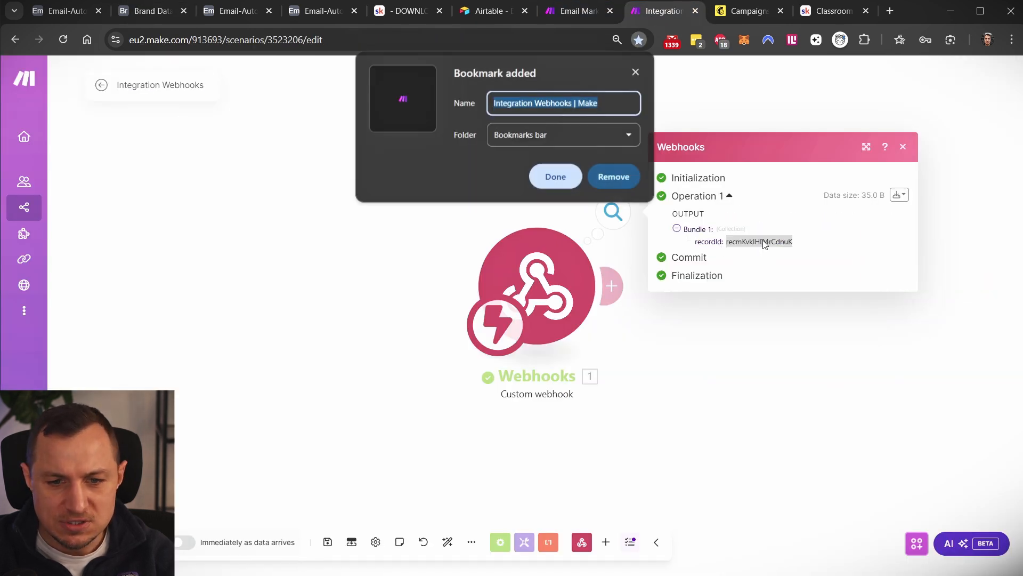
# Return to Airtable's Brand Assets table and examine the Select Service/Product column of the brand records
pyautogui.click(66, 12)
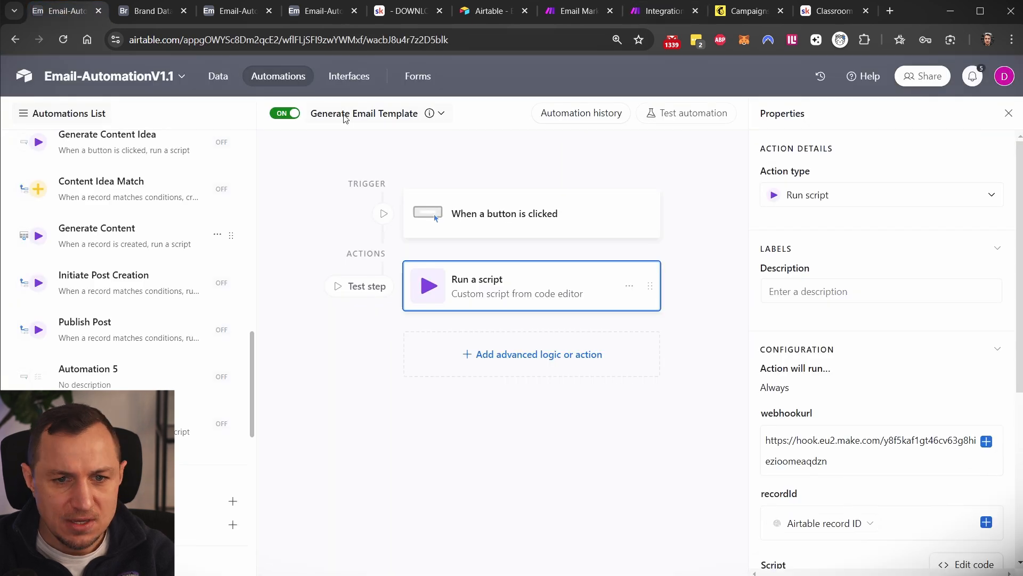
pyautogui.click(148, 12)
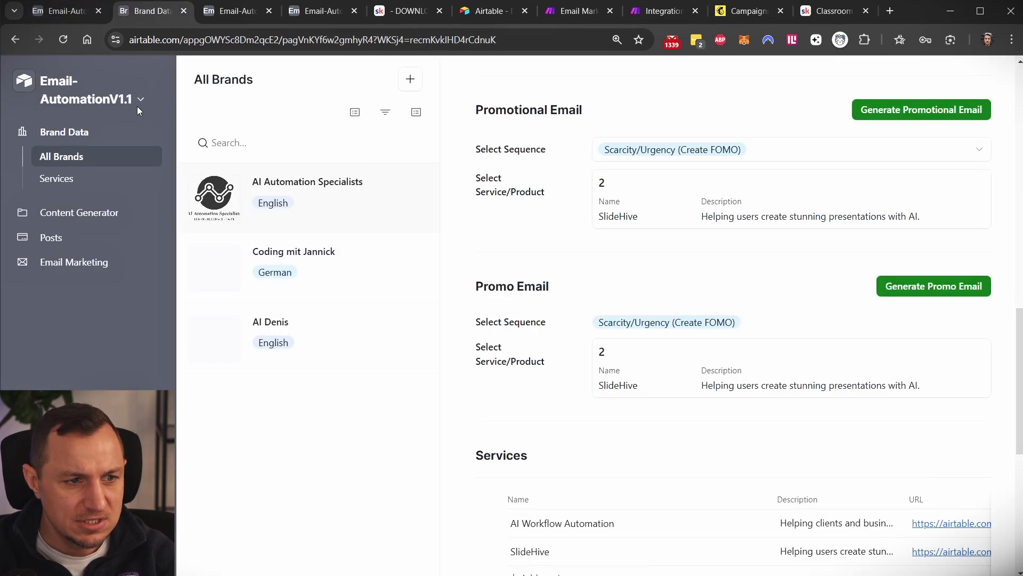
pyautogui.hotkey('ctrl', 'Tab')
pyautogui.hotkey('ctrl', 'Tab')
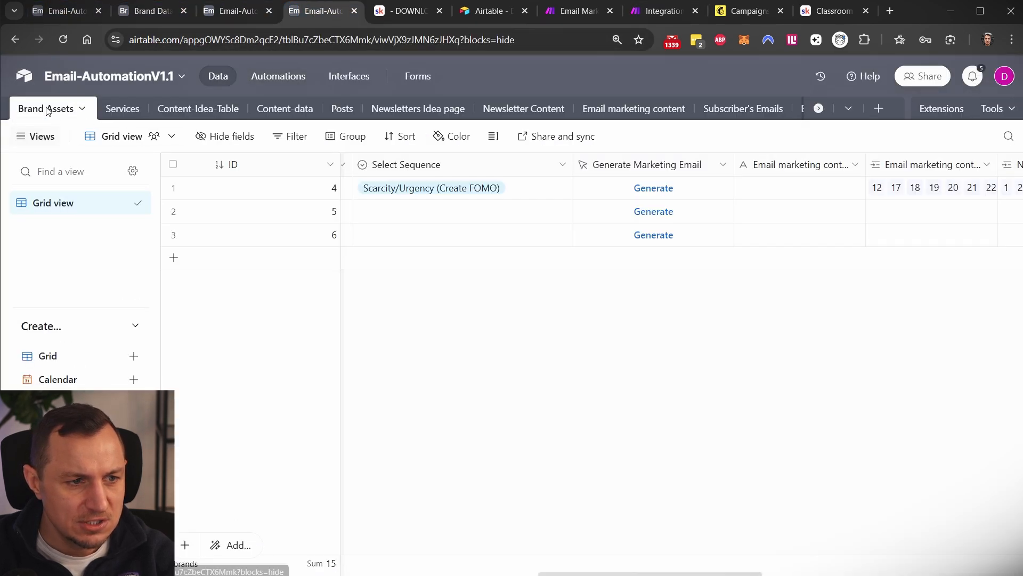
pyautogui.click(47, 110)
pyautogui.hscroll(10, 709, 240)
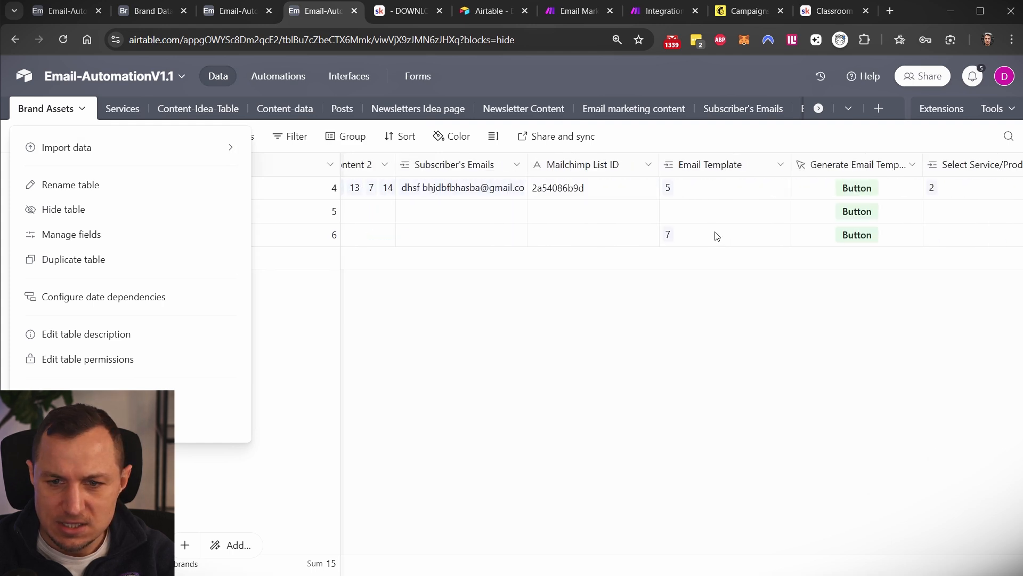
pyautogui.hscroll(3, 717, 236)
pyautogui.click(548, 380)
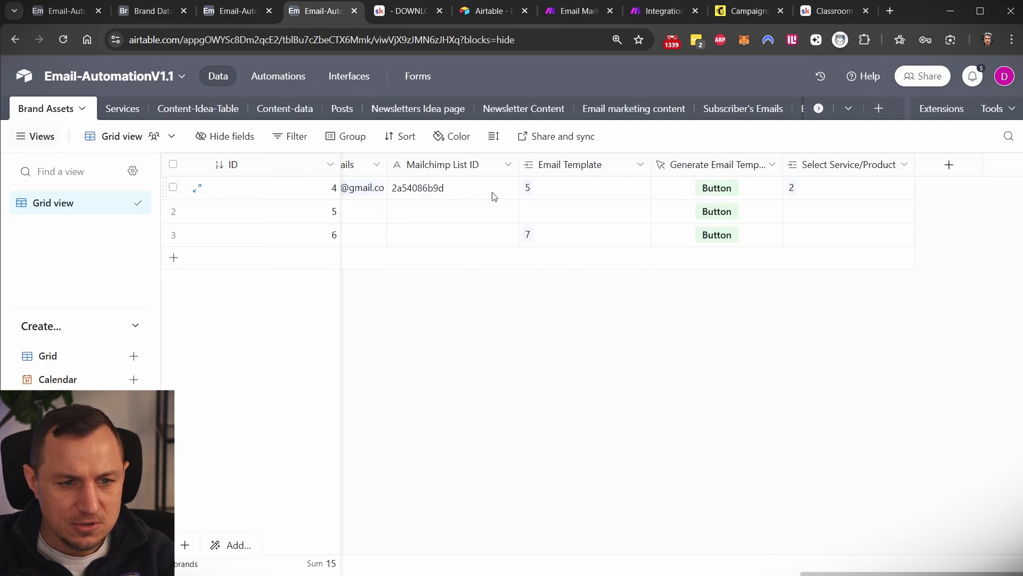
# Add a formula field named RecordID to the Brand Assets table, using the formula RECORD_ID()
pyautogui.click(949, 165)
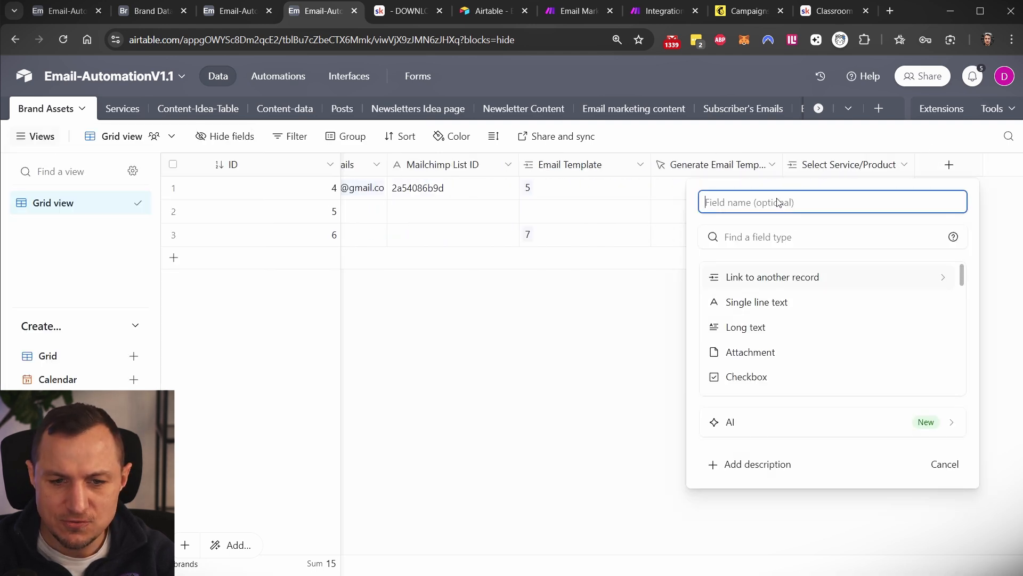
pyautogui.write('RecordID')
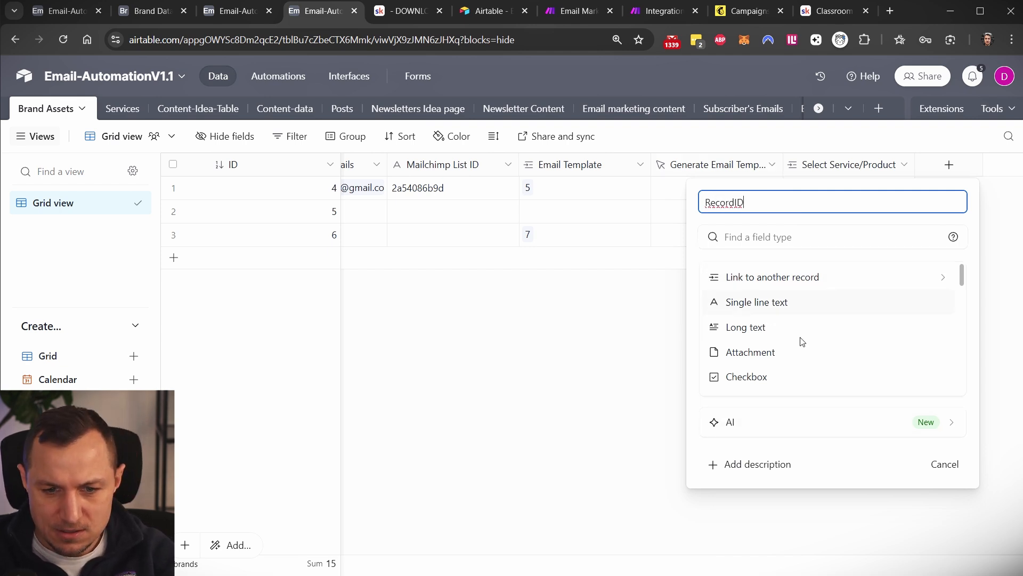
pyautogui.scroll(-5, 800, 330)
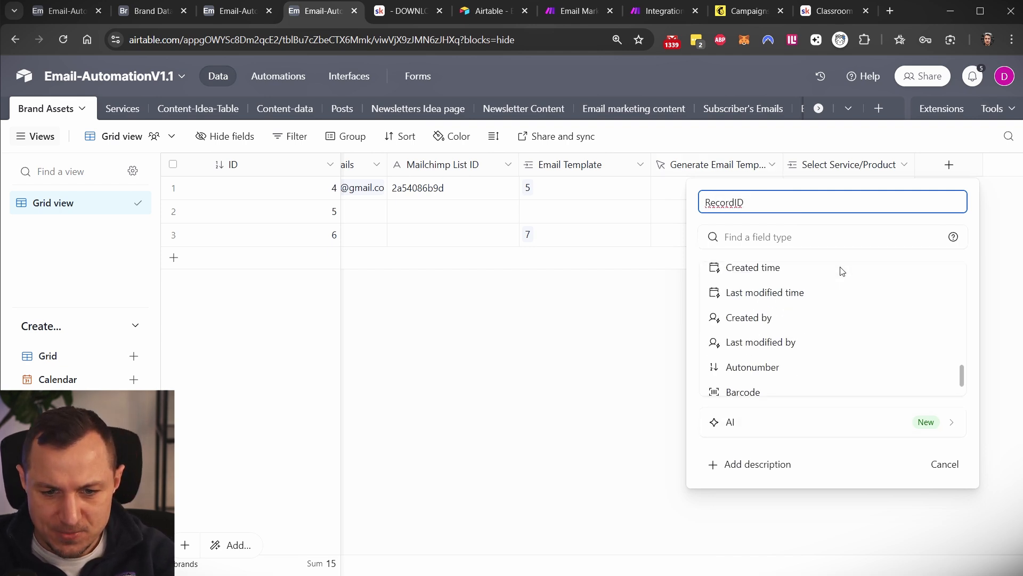
pyautogui.scroll(4, 820, 336)
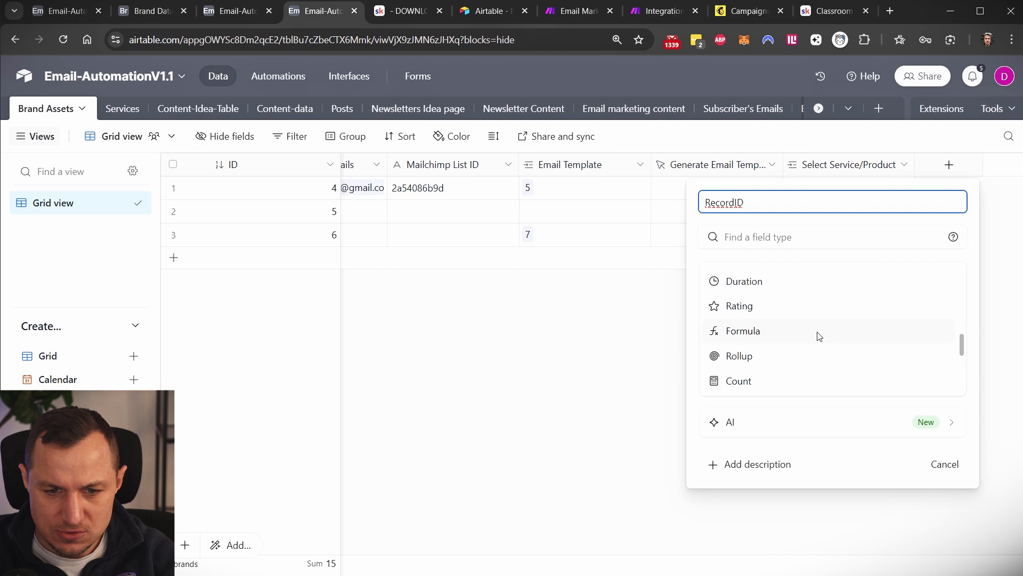
pyautogui.click(736, 333)
pyautogui.write('REC')
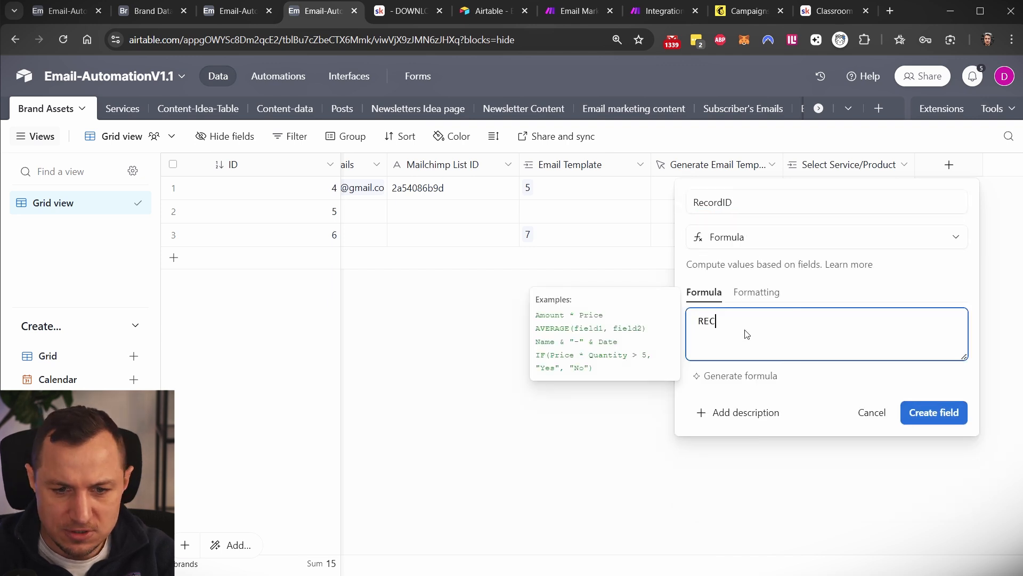
pyautogui.write('ORD_C')
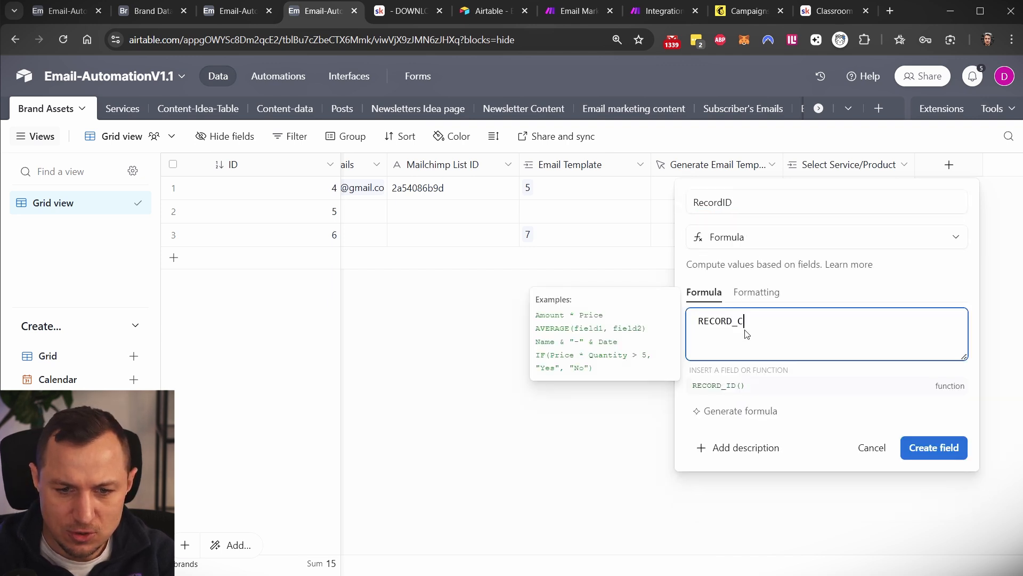
pyautogui.press('BackSpace')
pyautogui.write('ID()')
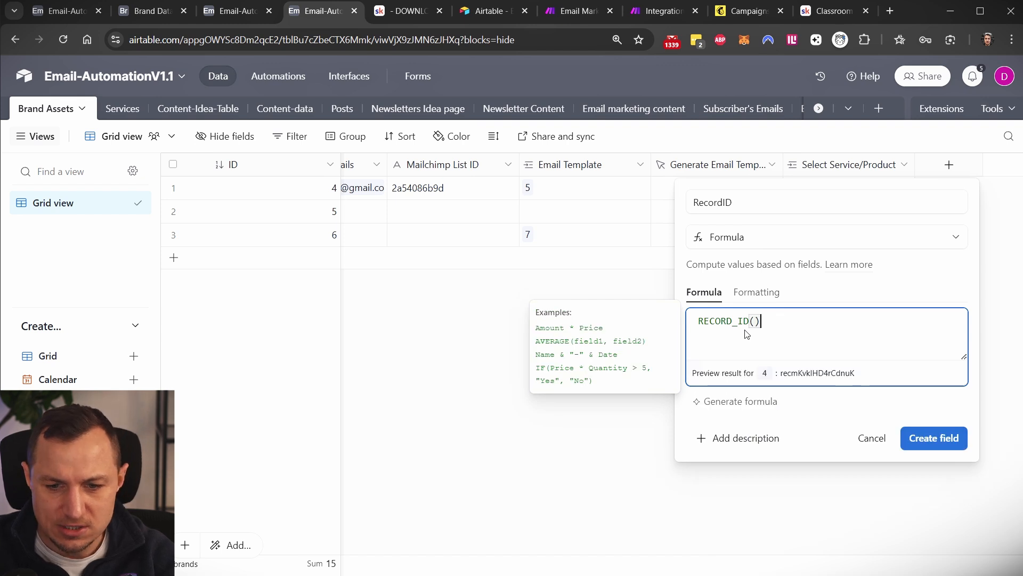
pyautogui.click(952, 453)
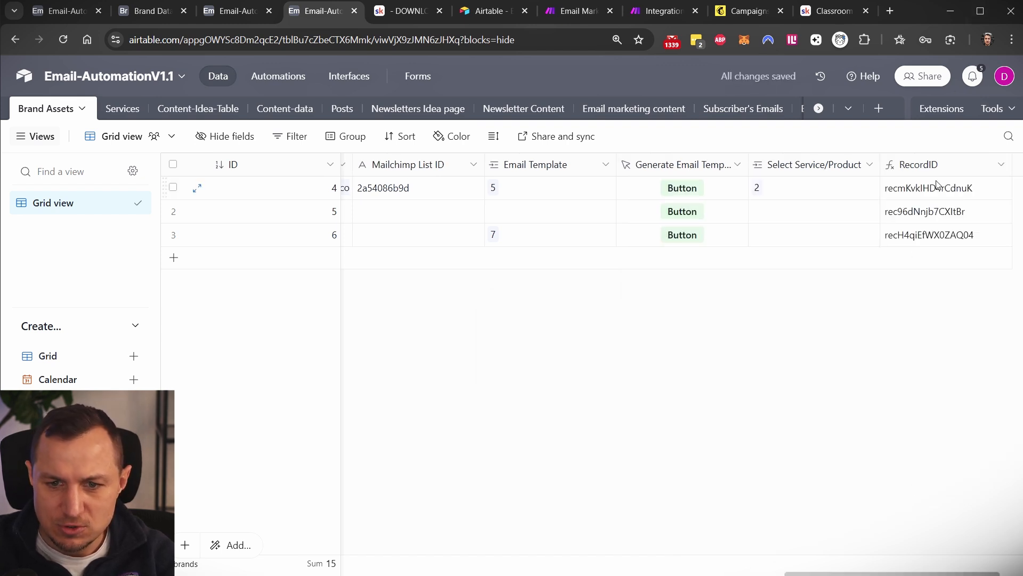
pyautogui.hscroll(2, 939, 190)
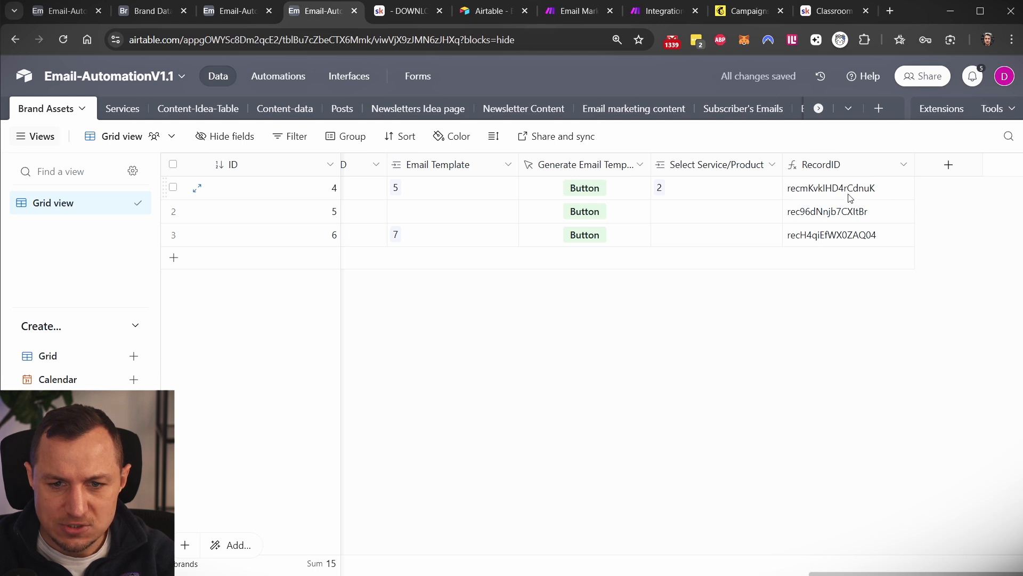
# Switch to Make and check the recordId value in the custom webhook's output against the new RecordID field
pyautogui.click(660, 10)
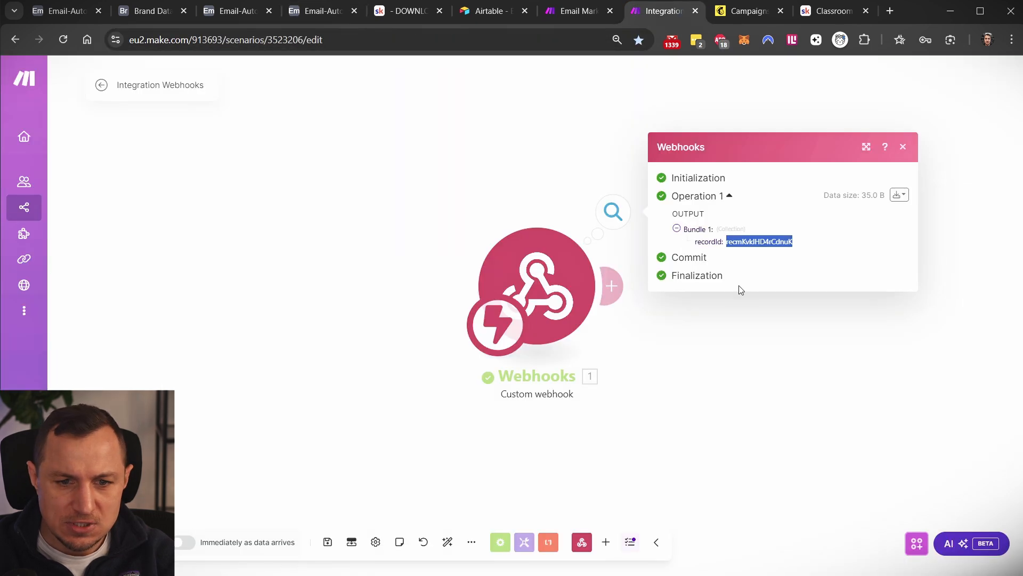
pyautogui.moveTo(772, 243); pyautogui.dragTo(830, 247)
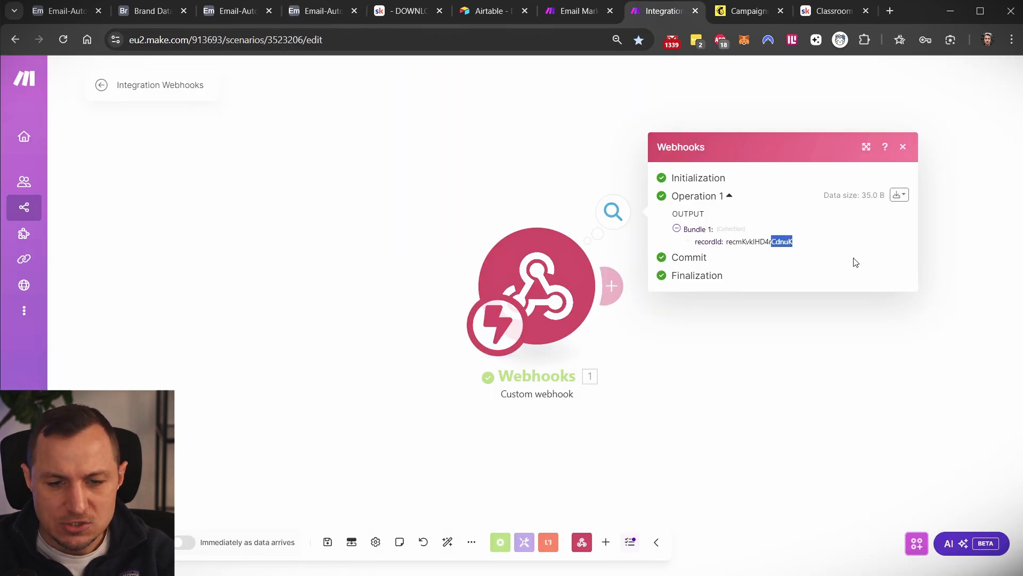
# Run the Integration Webhooks scenario in Make so that its custom webhook waits for new data
pyautogui.click(60, 13)
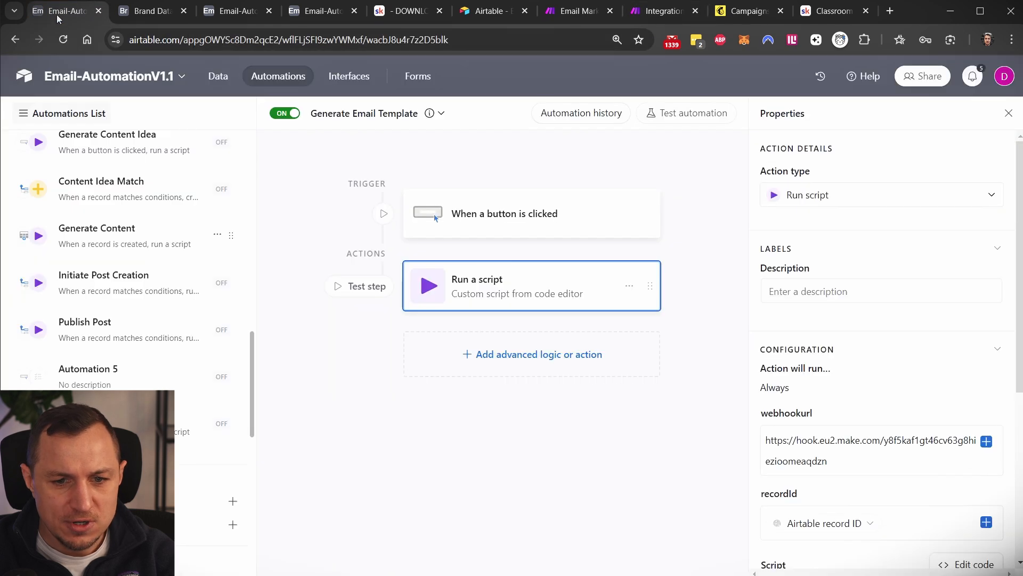
pyautogui.click(142, 17)
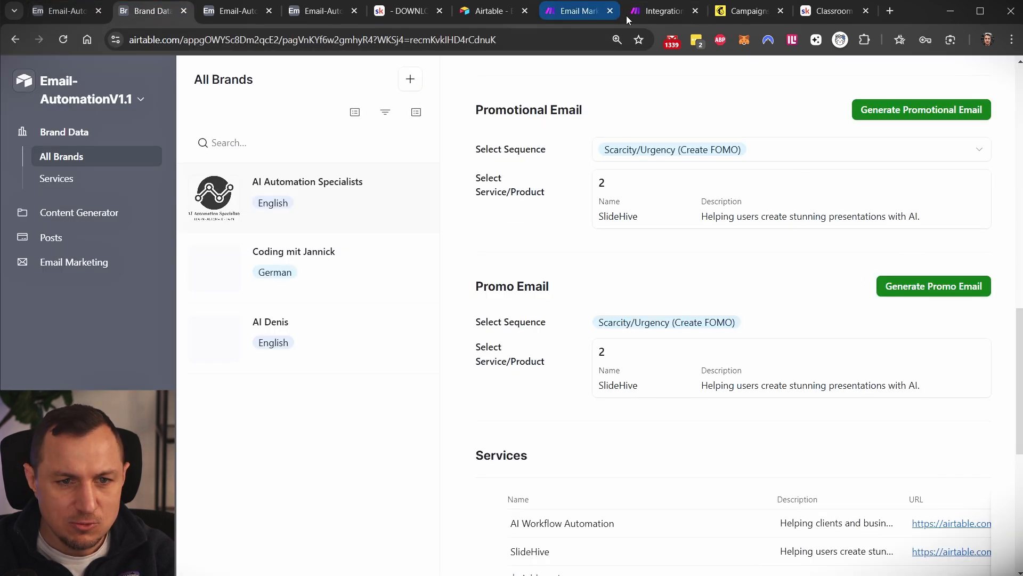
pyautogui.click(666, 10)
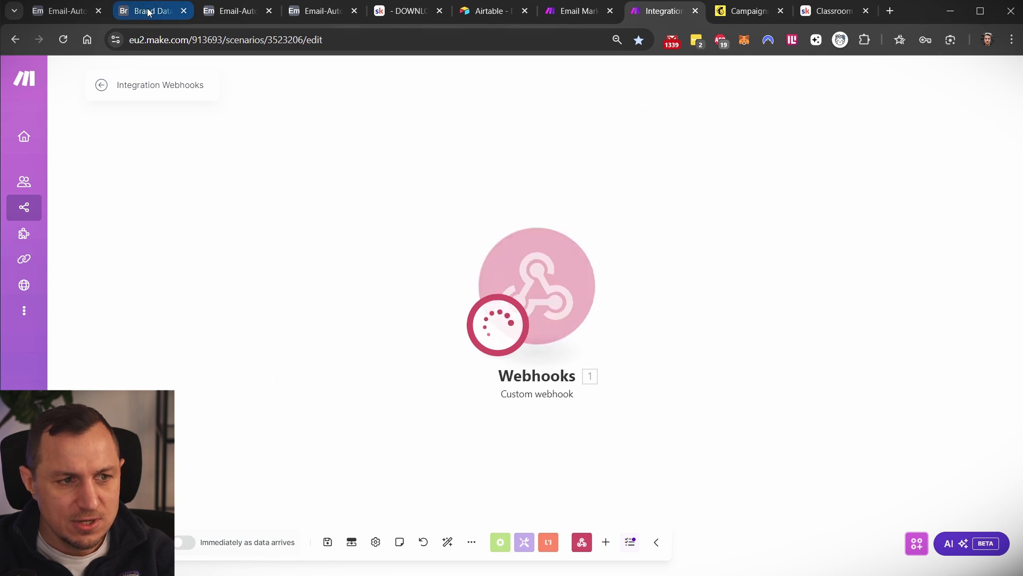
# Switch back to Airtable's Brand Data interface and check which services can be selected for the Coding mit Jannick brand's promo email
pyautogui.click(142, 11)
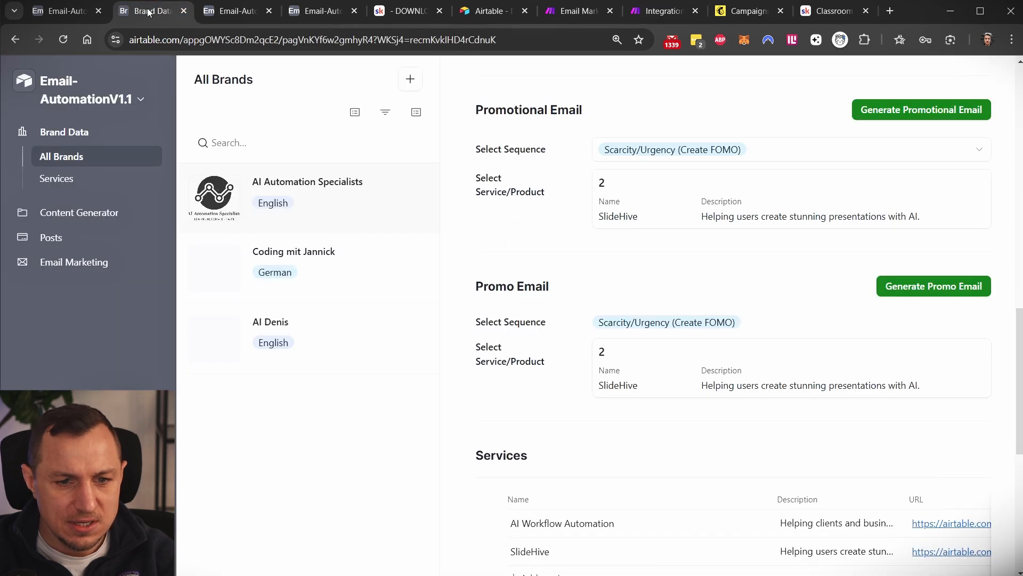
pyautogui.click(316, 253)
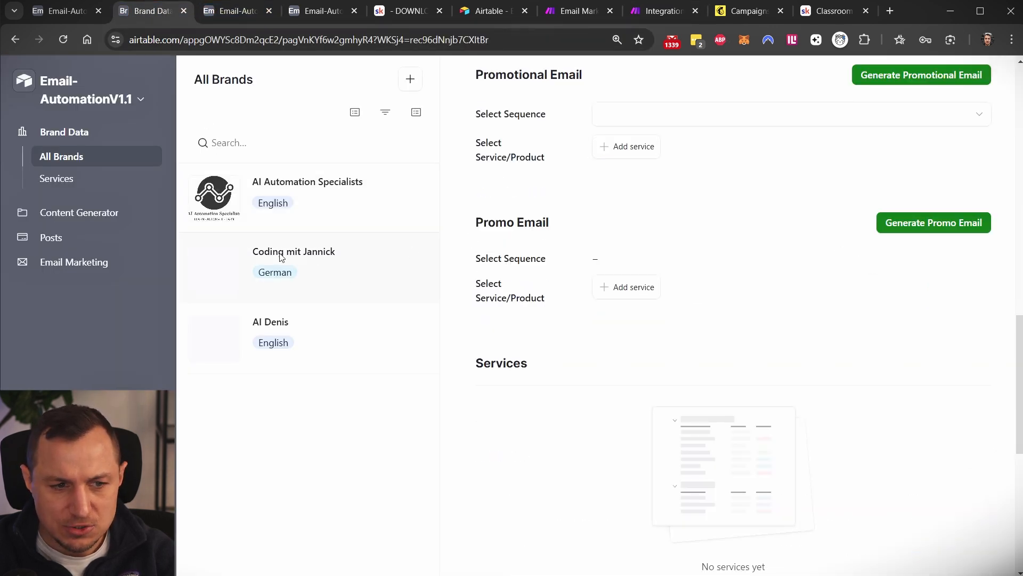
pyautogui.click(621, 288)
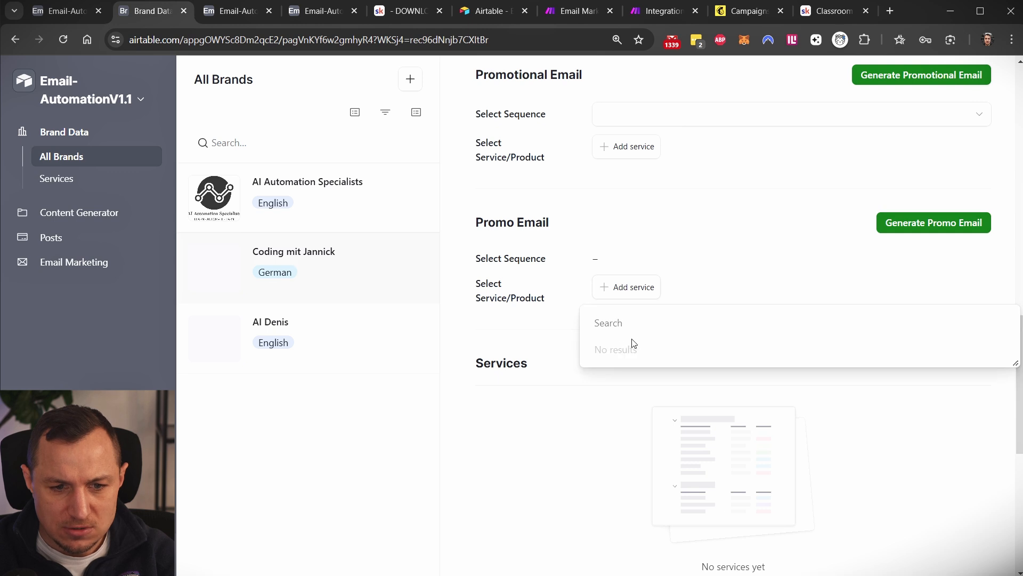
pyautogui.click(644, 242)
# Open a blank form for adding a service on the Services page
pyautogui.click(51, 176)
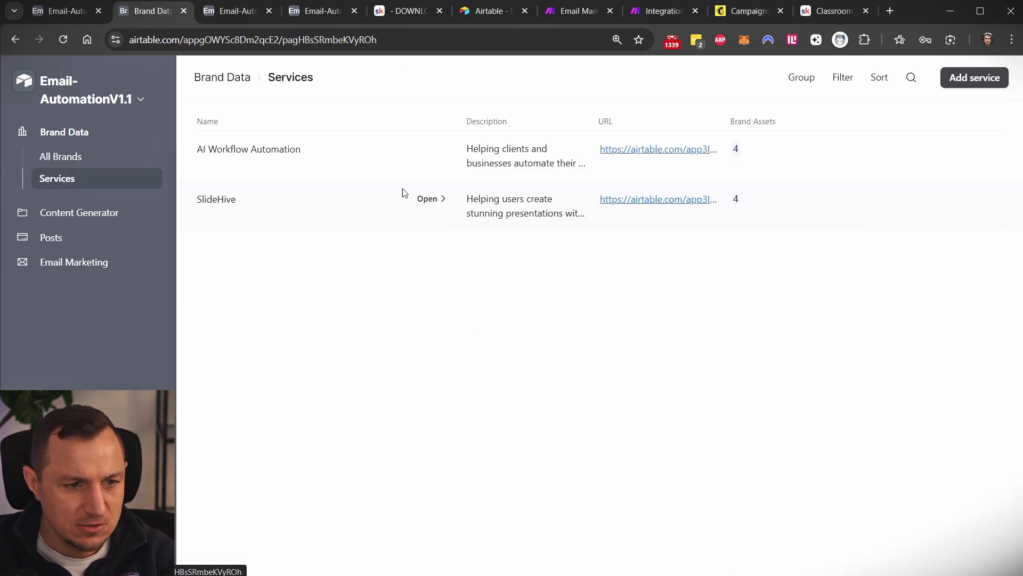
pyautogui.click(997, 81)
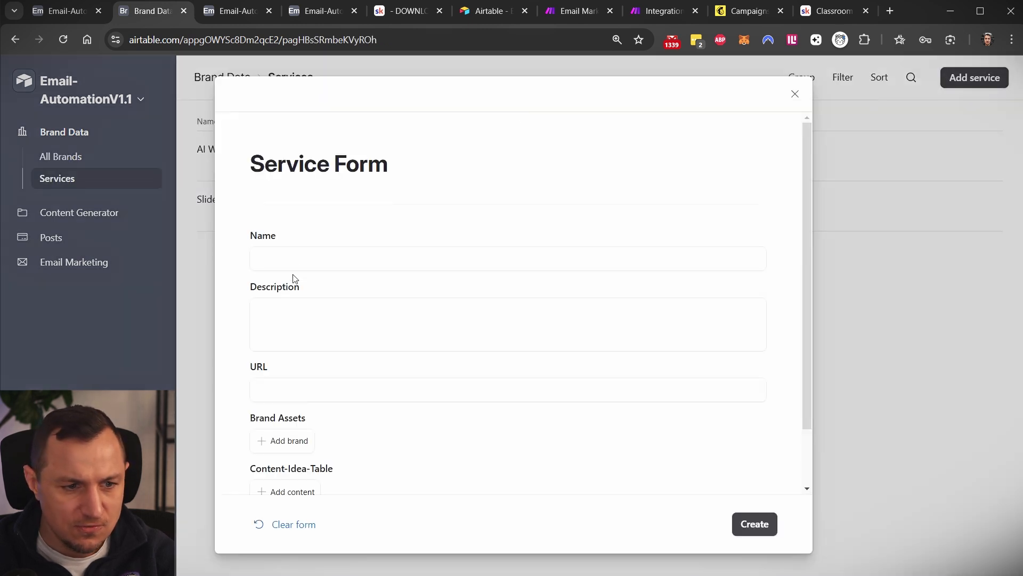
pyautogui.scroll(-2, 403, 305)
pyautogui.click(283, 372)
pyautogui.click(279, 432)
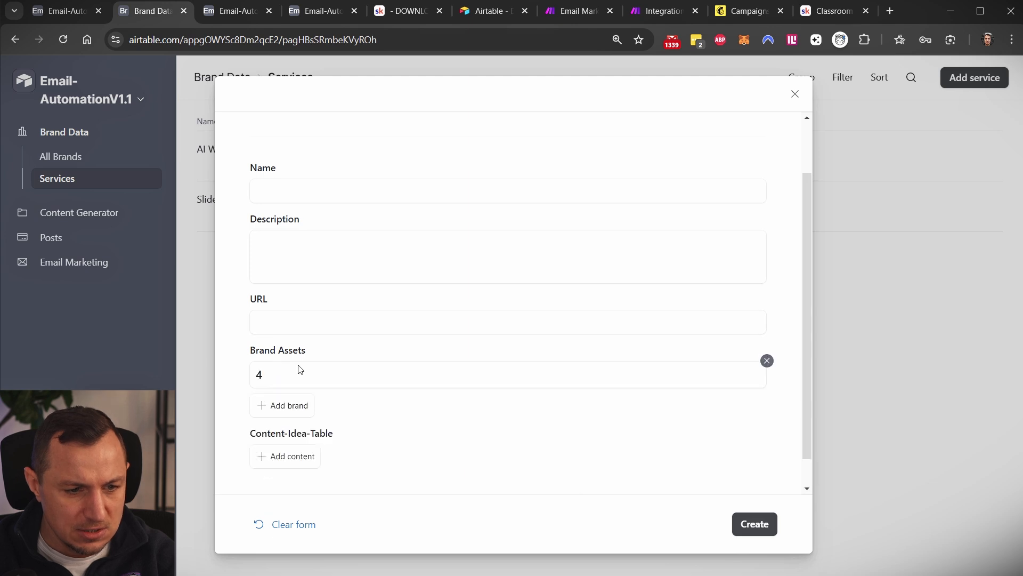
pyautogui.click(285, 376)
pyautogui.click(763, 152)
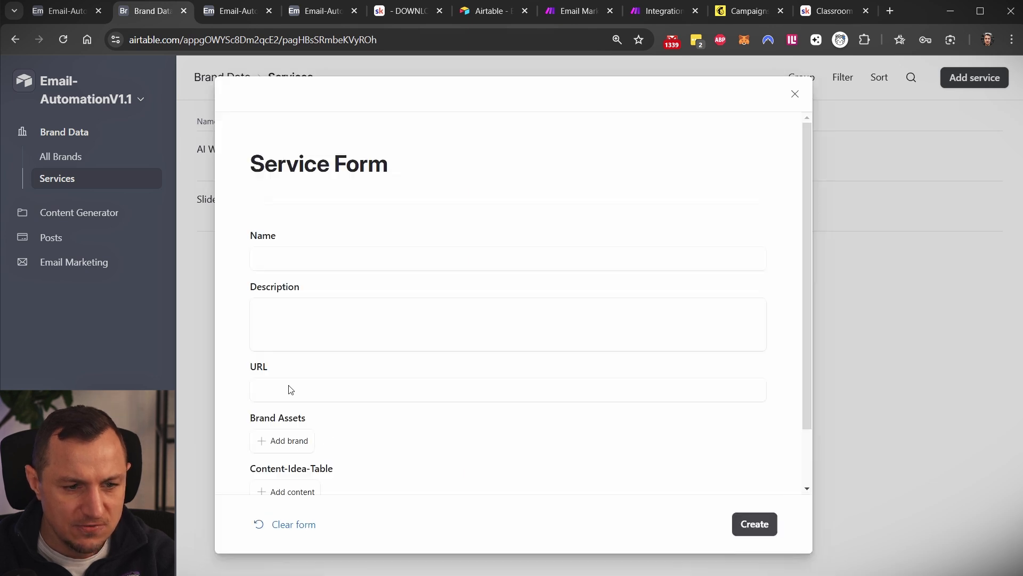
pyautogui.click(286, 382)
pyautogui.click(357, 424)
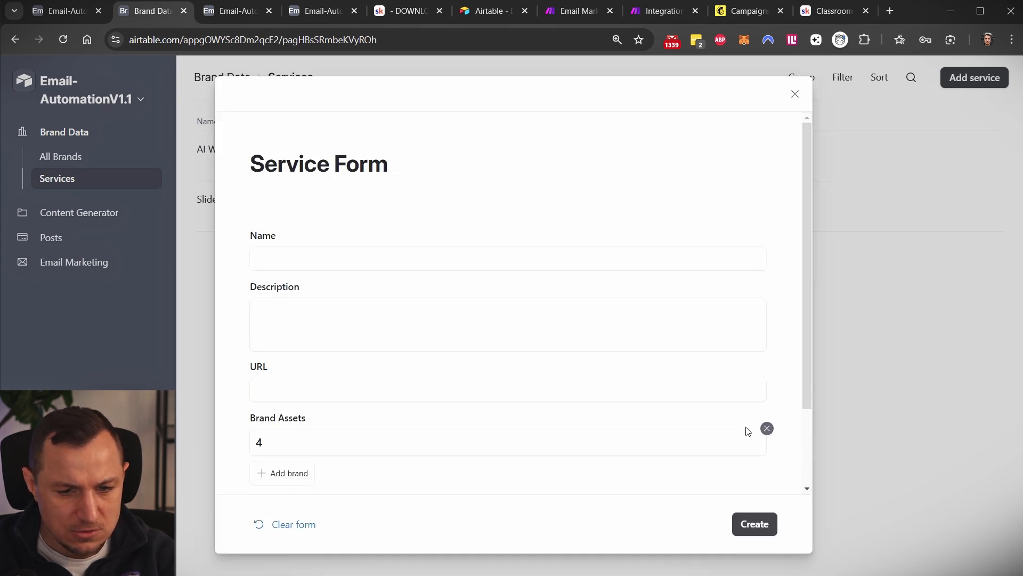
pyautogui.click(767, 429)
# Link brand 5 to the new service under Brand Assets, leaving its Content-Idea-Table link empty
pyautogui.click(297, 443)
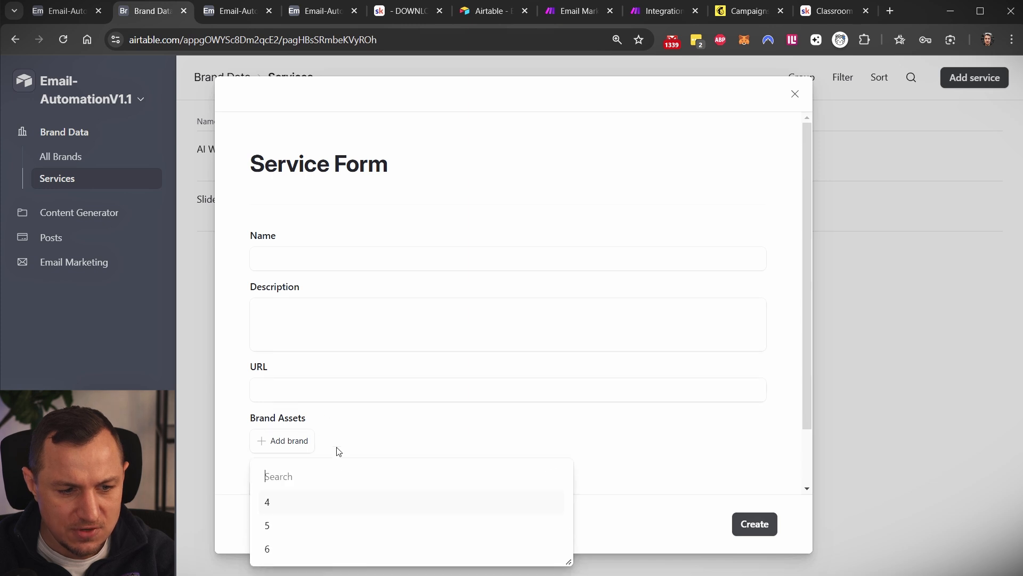
pyautogui.click(277, 527)
pyautogui.click(283, 425)
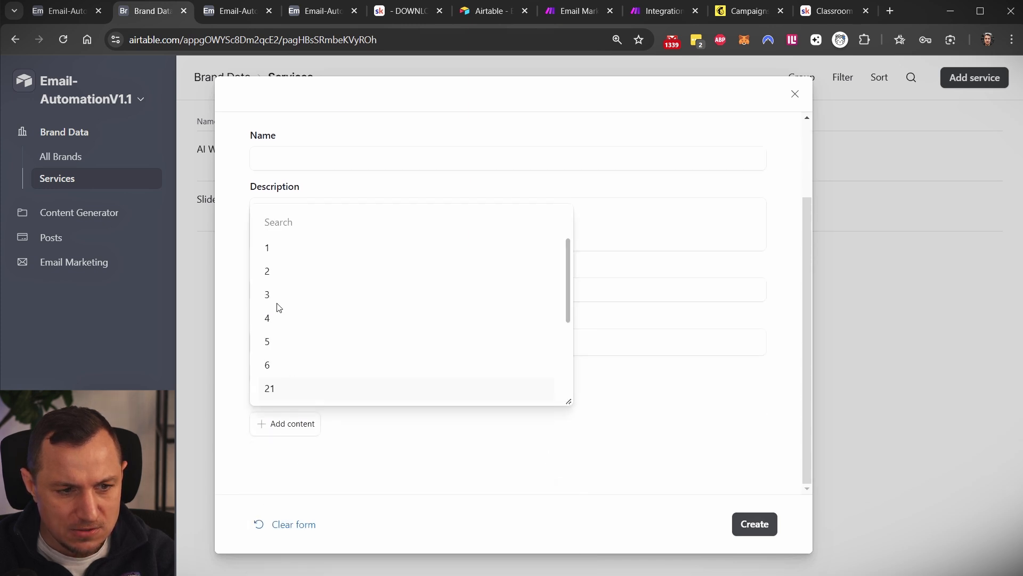
pyautogui.click(336, 424)
pyautogui.scroll(2, 336, 229)
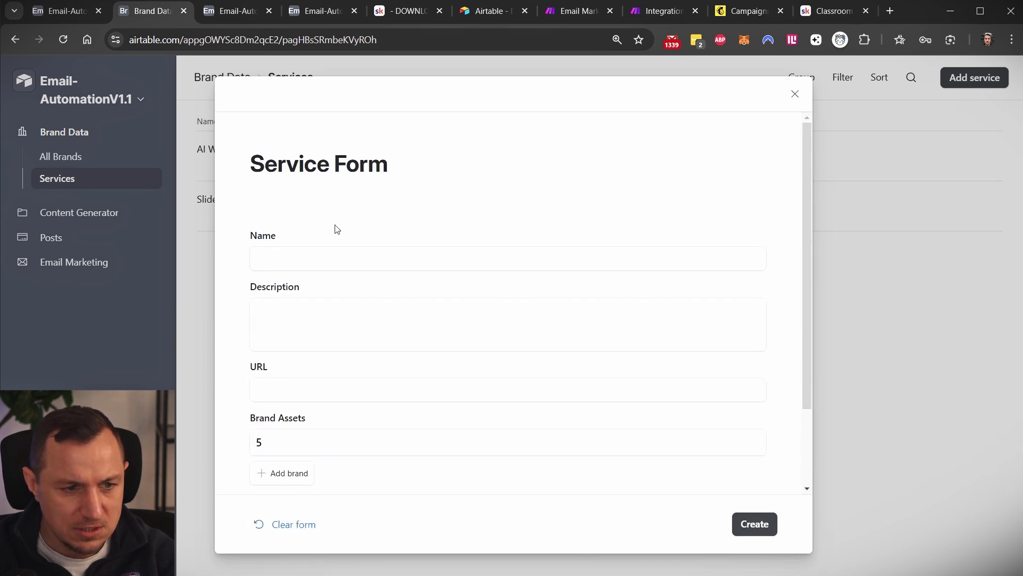
pyautogui.click(300, 260)
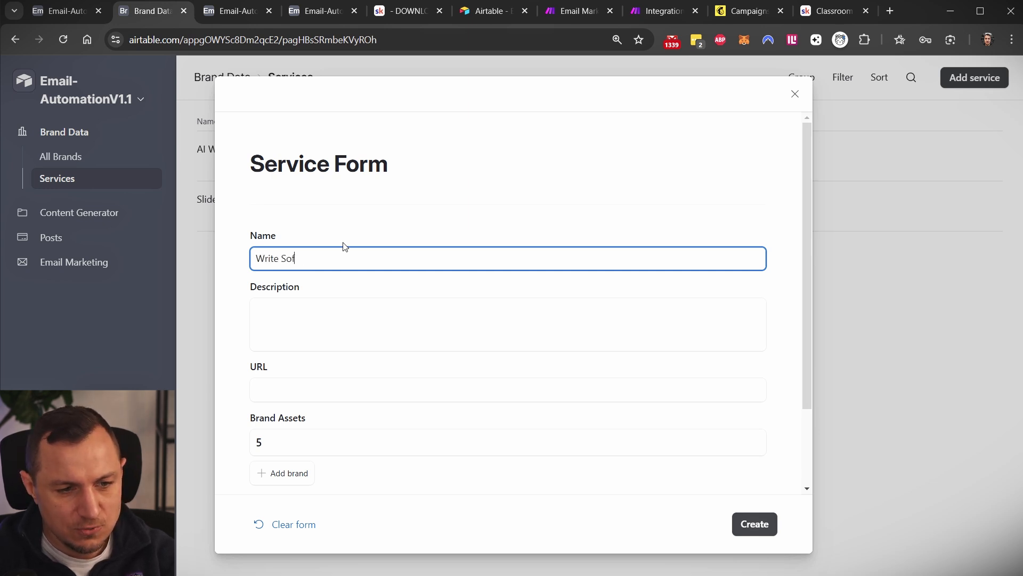
pyautogui.press('Tab')
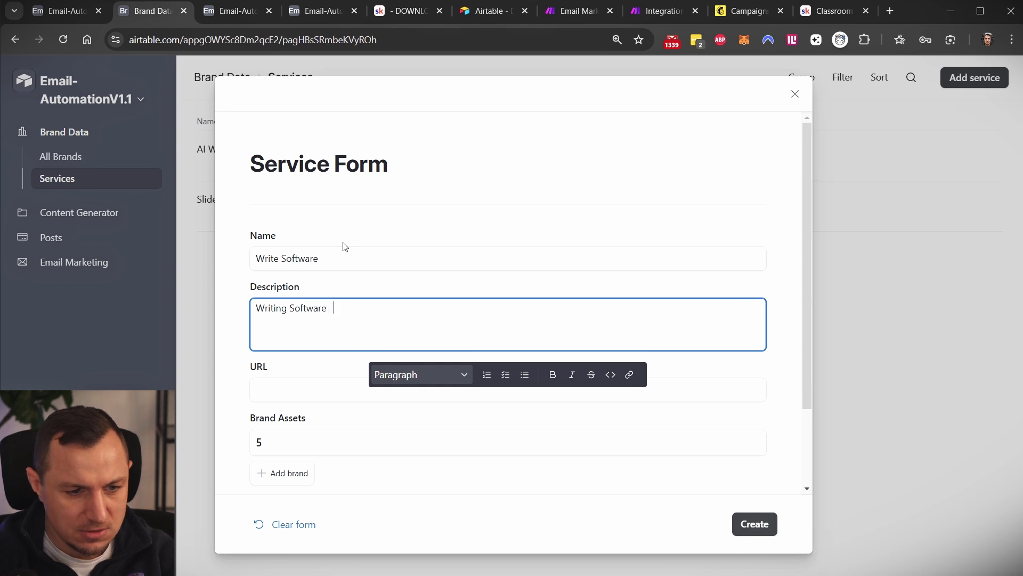
pyautogui.click(323, 394)
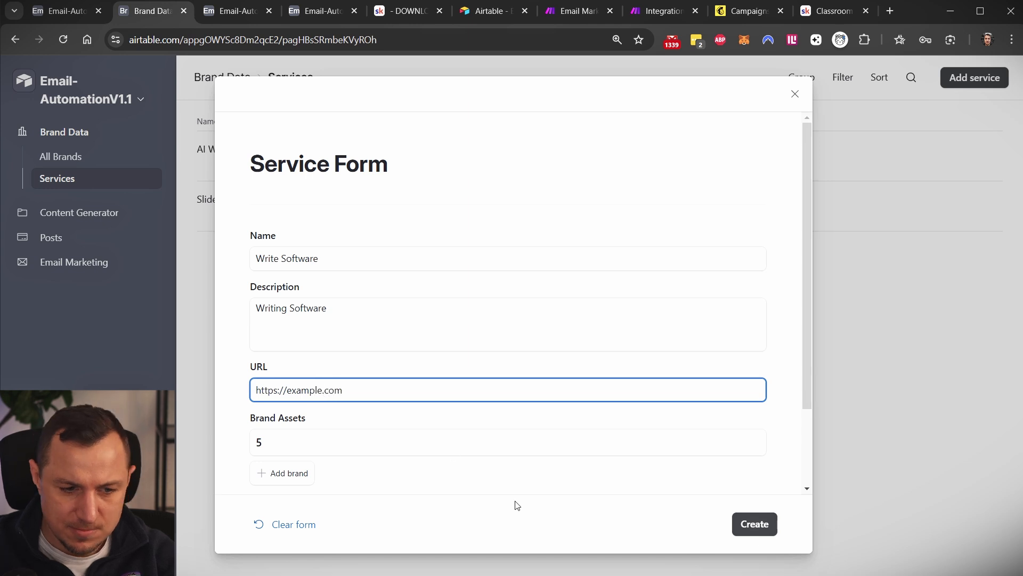
pyautogui.click(746, 520)
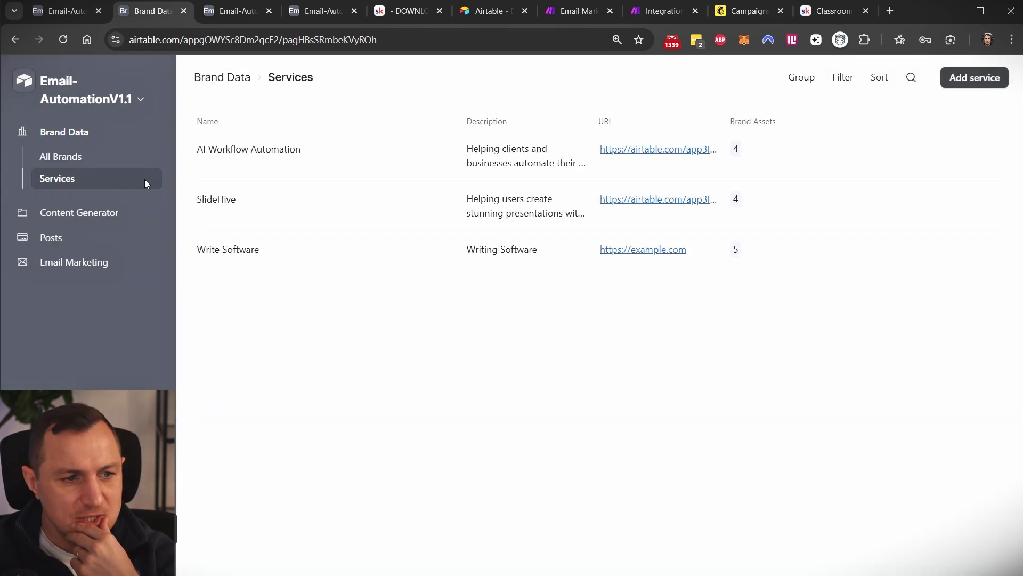
# Select the Write Software service for the promo email of the Coding mit Jannick brand
pyautogui.click(88, 159)
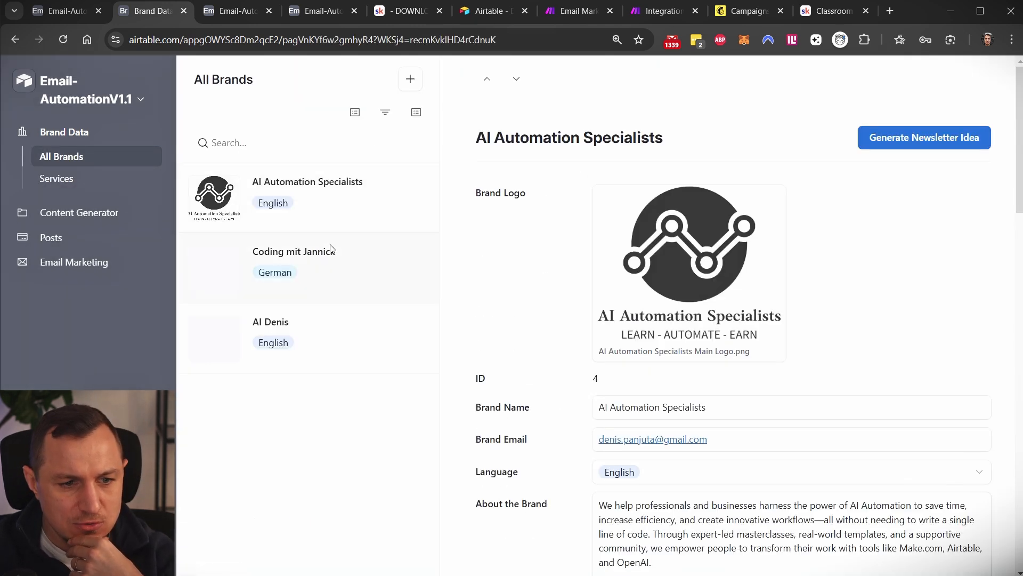
pyautogui.click(331, 249)
pyautogui.scroll(-10, 804, 295)
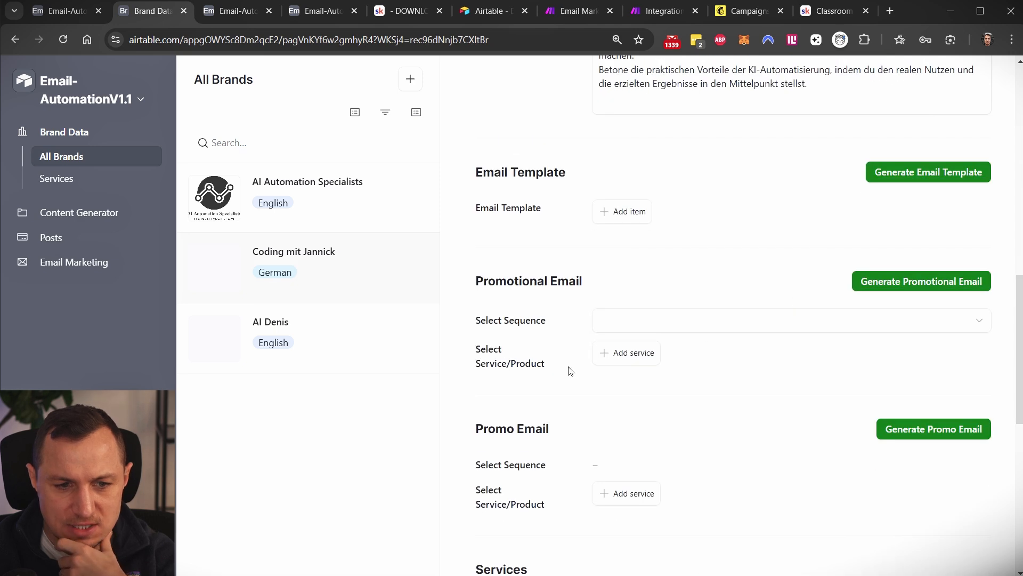
pyautogui.click(622, 503)
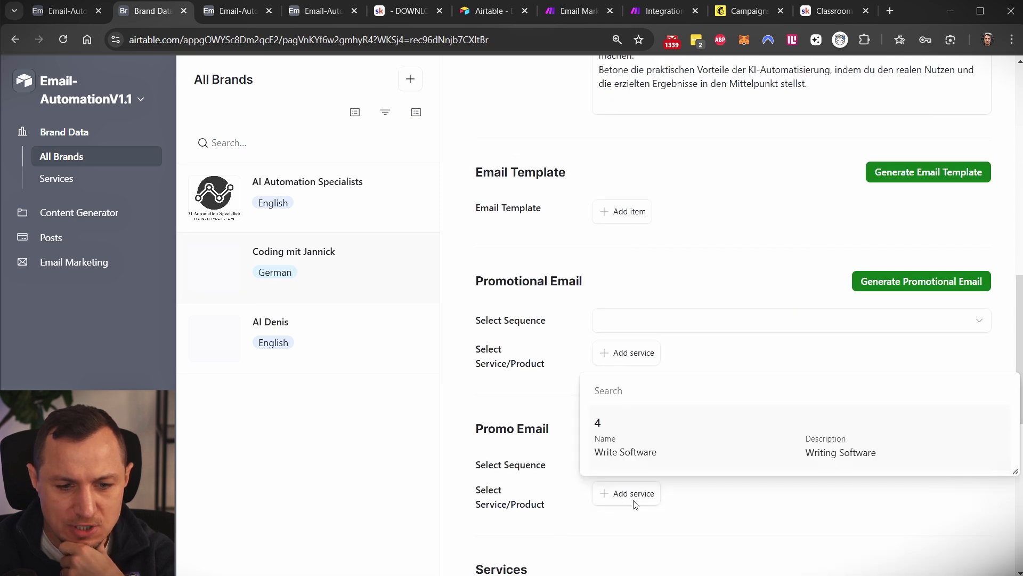
pyautogui.click(669, 448)
# Generate the promo email for the Coding mit Jannick brand and confirm the request
pyautogui.scroll(-2, 867, 350)
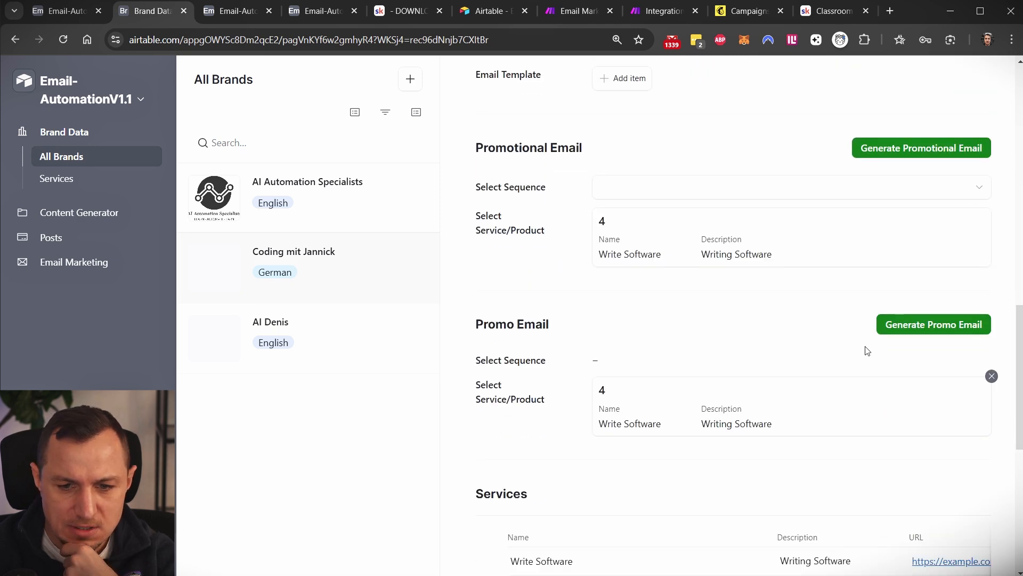
pyautogui.click(915, 325)
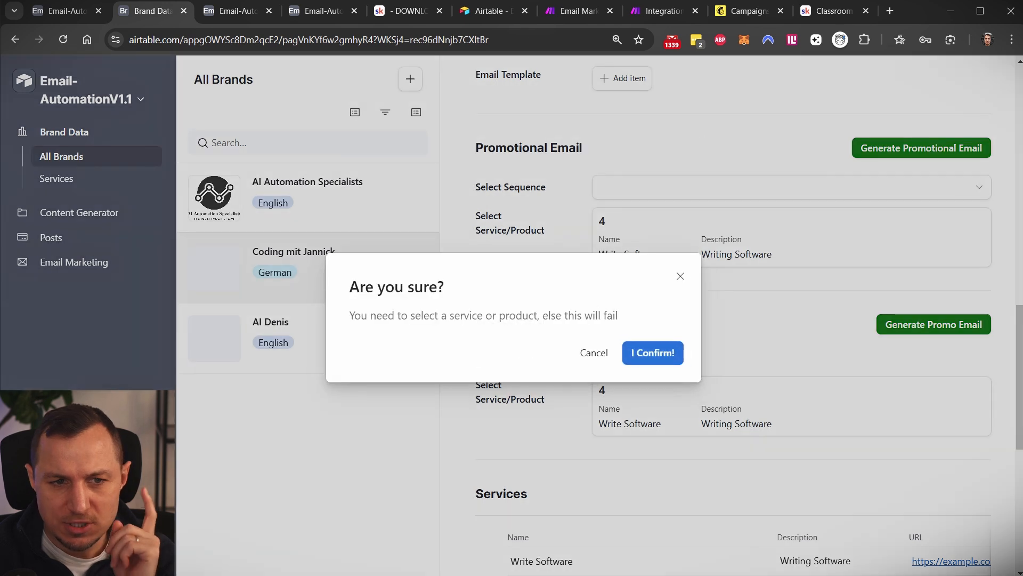
pyautogui.click(666, 352)
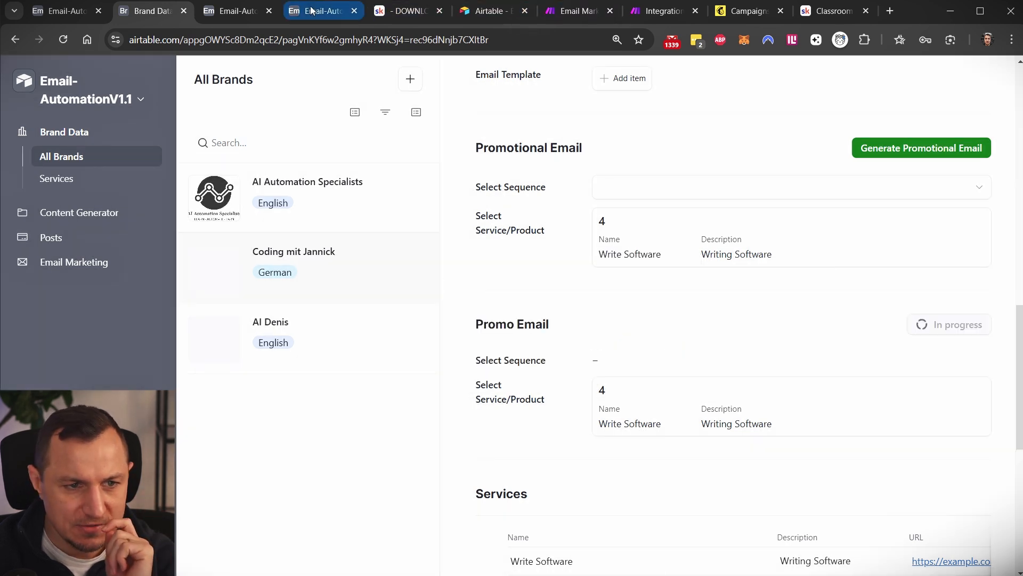
# Compare the record ID received by the Make webhook with the RecordID of brand 5 in Airtable's Brand Assets table
pyautogui.click(488, 10)
pyautogui.click(630, 11)
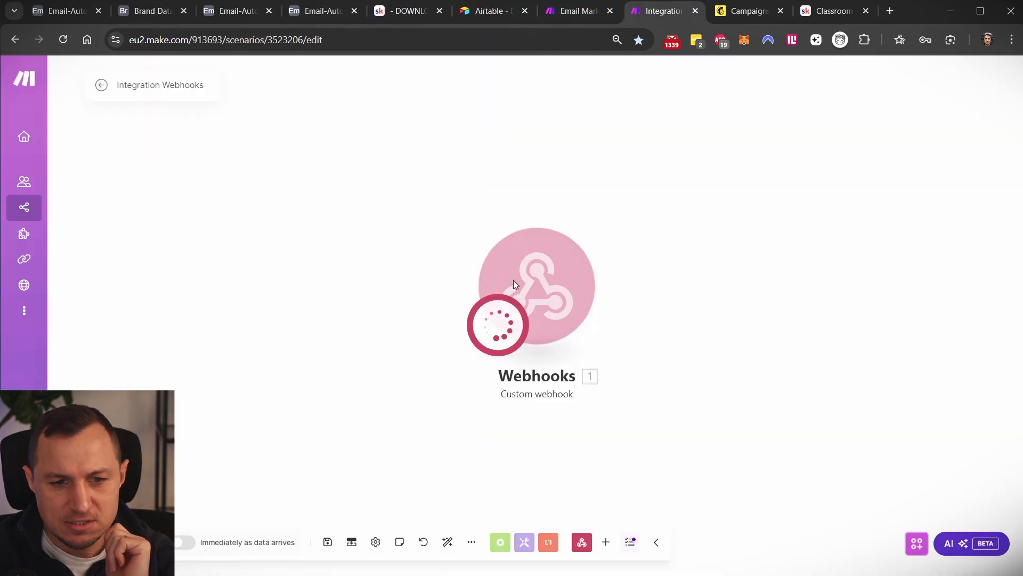
pyautogui.moveTo(763, 244); pyautogui.dragTo(792, 241)
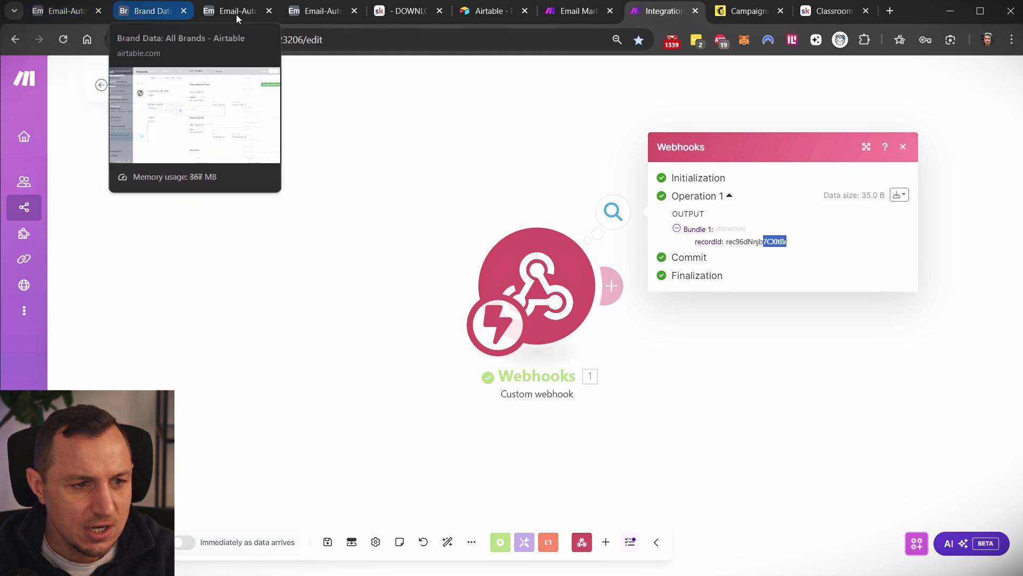
pyautogui.click(319, 17)
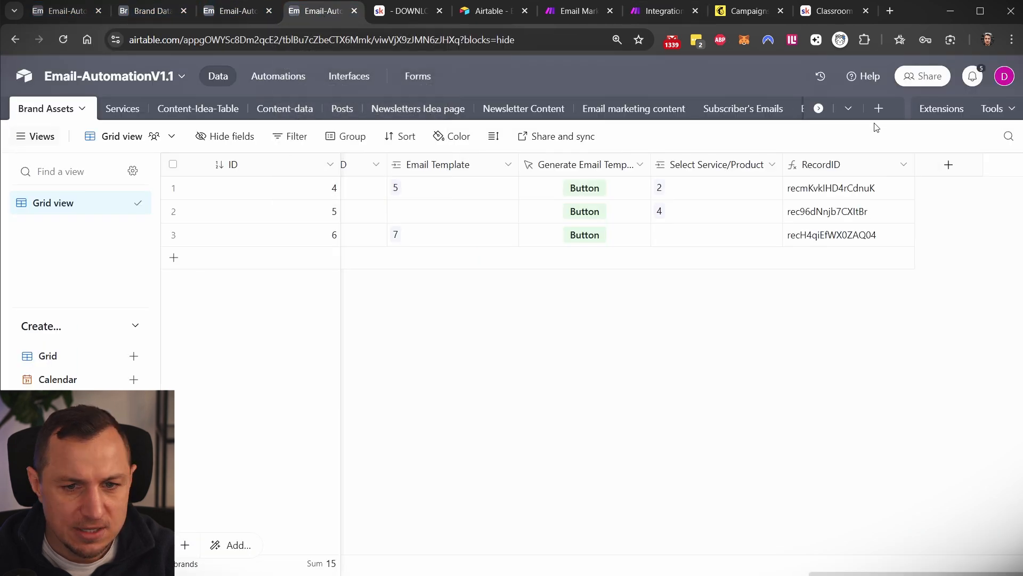
pyautogui.moveTo(817, 201); pyautogui.dragTo(896, 225)
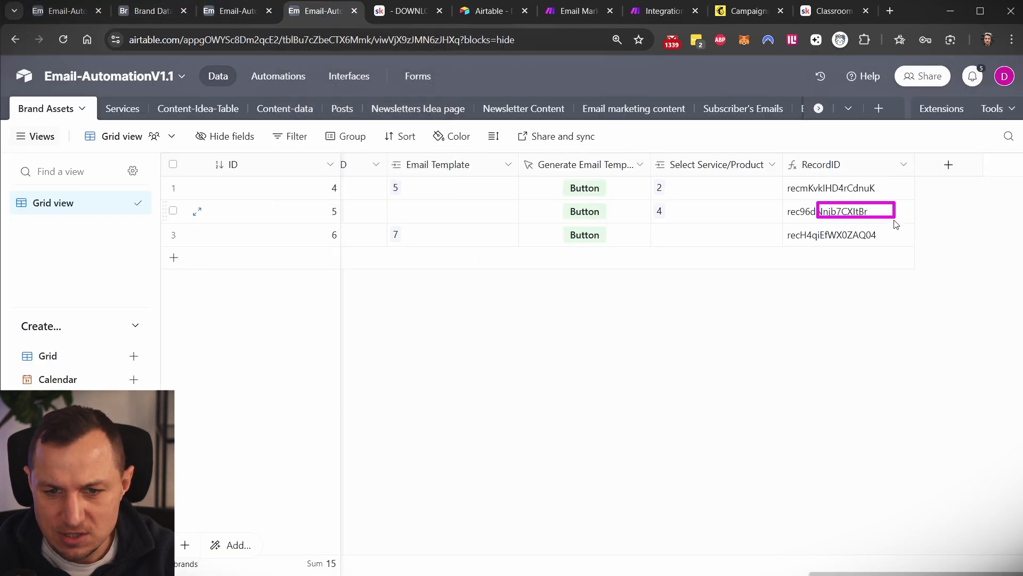
pyautogui.click(657, 11)
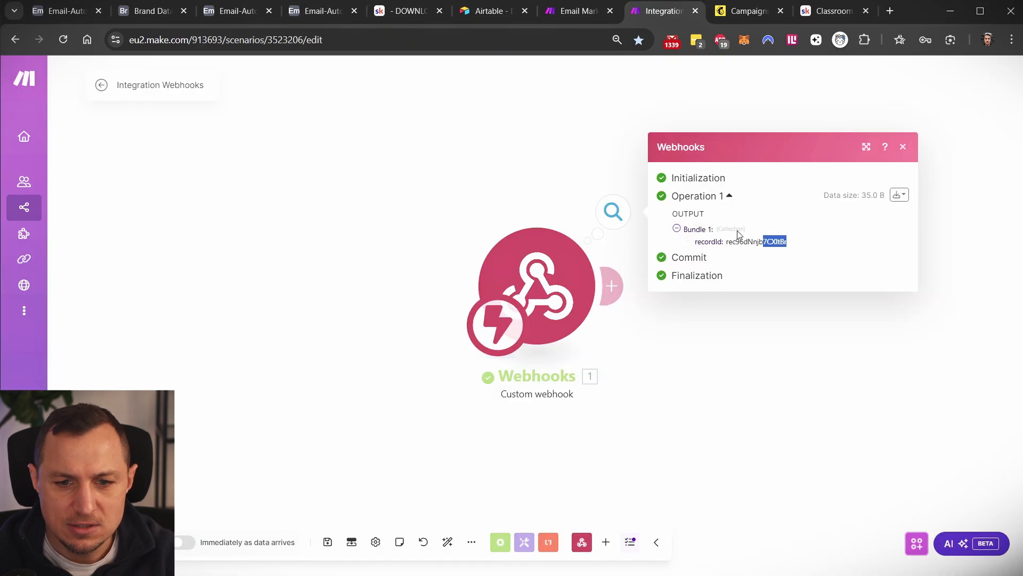
pyautogui.moveTo(737, 229); pyautogui.dragTo(805, 253)
pyautogui.moveTo(717, 229); pyautogui.dragTo(827, 267)
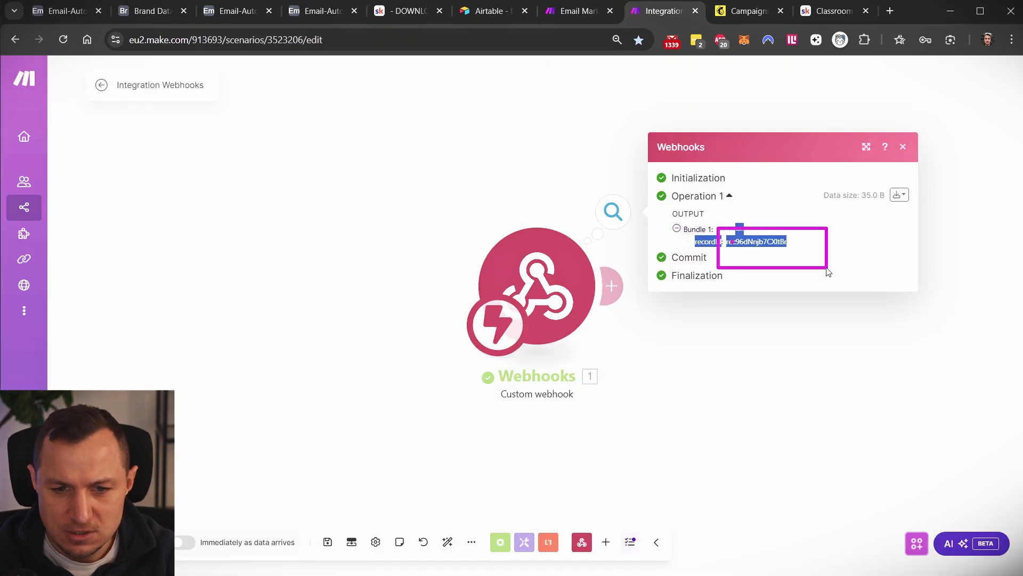
pyautogui.click(807, 415)
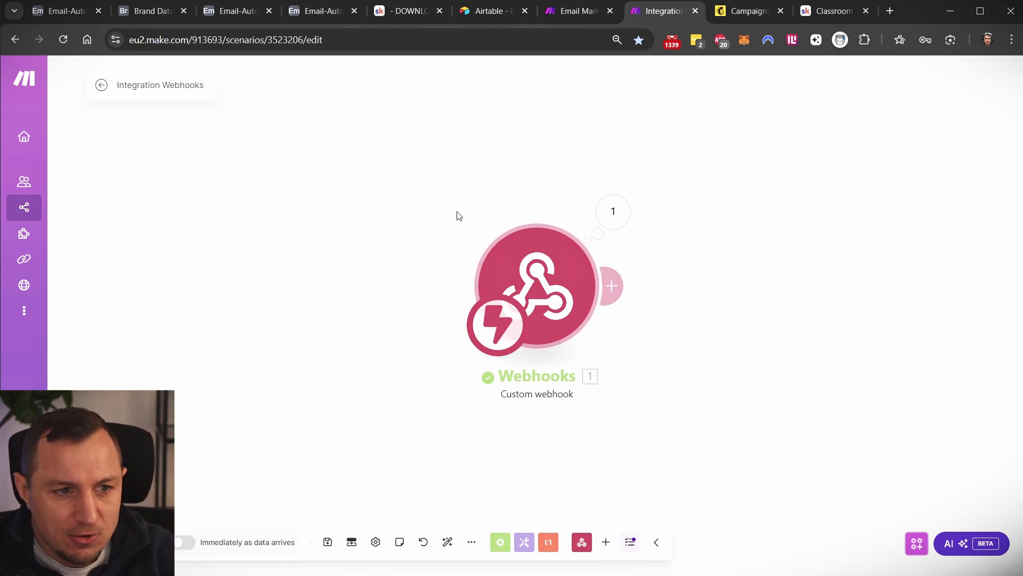
# Examine the opening modules of the Email Marketing AutomationV1.0 scenario, from the webhook trigger through loading brand assets to retrieving individual services
pyautogui.click(581, 11)
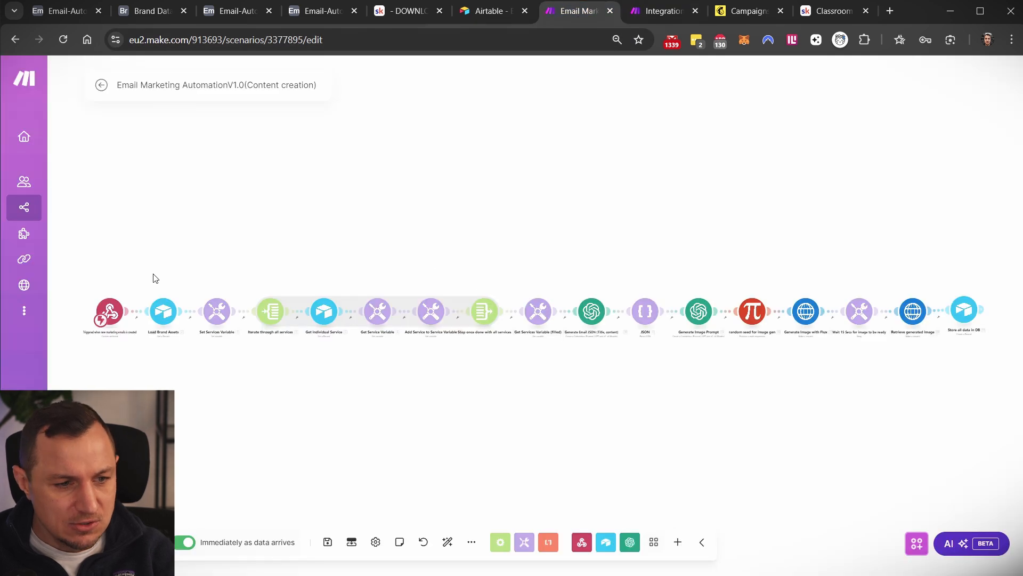
pyautogui.scroll(5, 204, 264)
pyautogui.moveTo(229, 260); pyautogui.dragTo(544, 132)
pyautogui.moveTo(355, 201); pyautogui.dragTo(472, 415)
pyautogui.moveTo(472, 190); pyautogui.dragTo(690, 449)
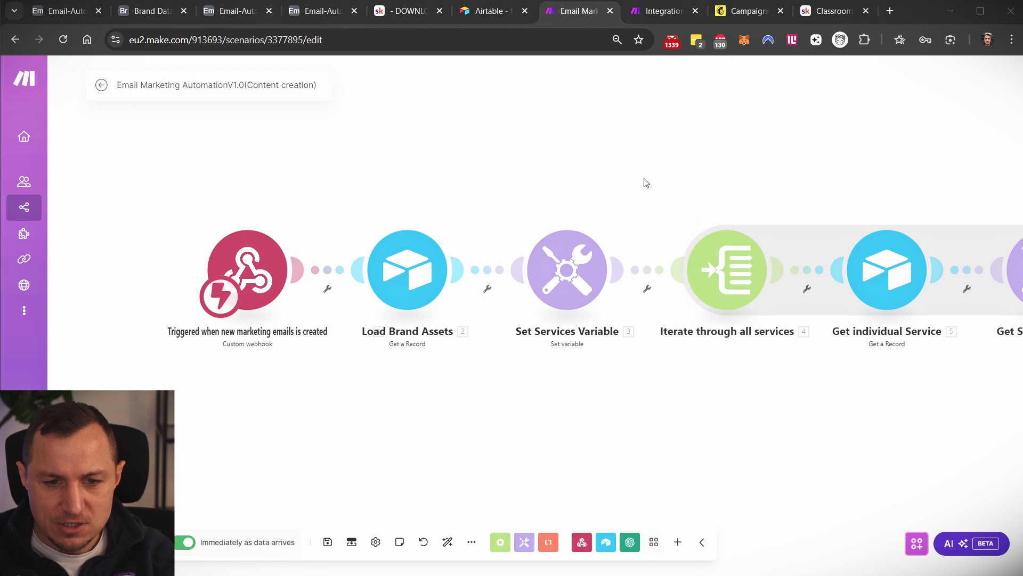
pyautogui.moveTo(645, 183); pyautogui.dragTo(822, 425)
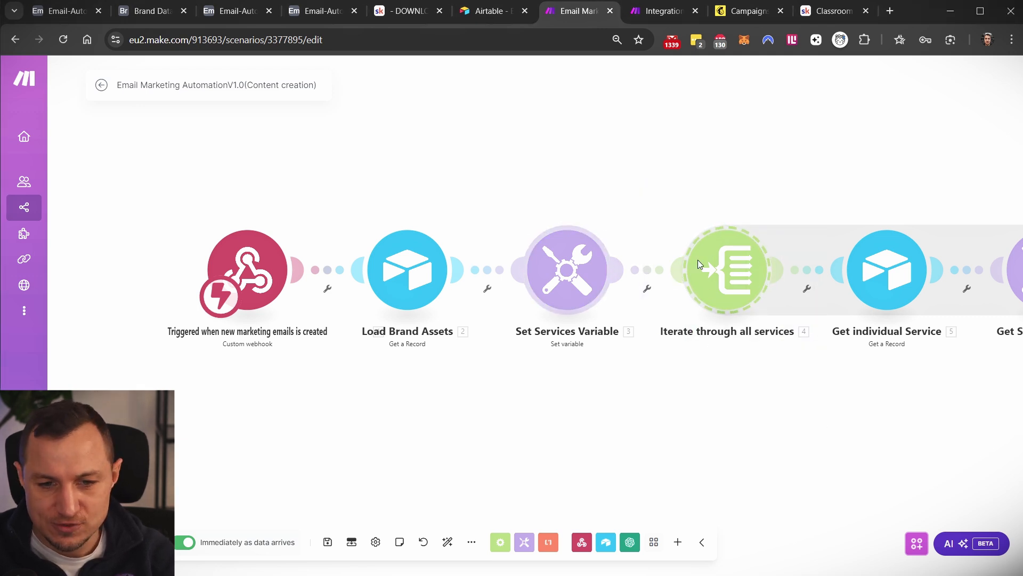
pyautogui.moveTo(665, 187); pyautogui.dragTo(925, 384)
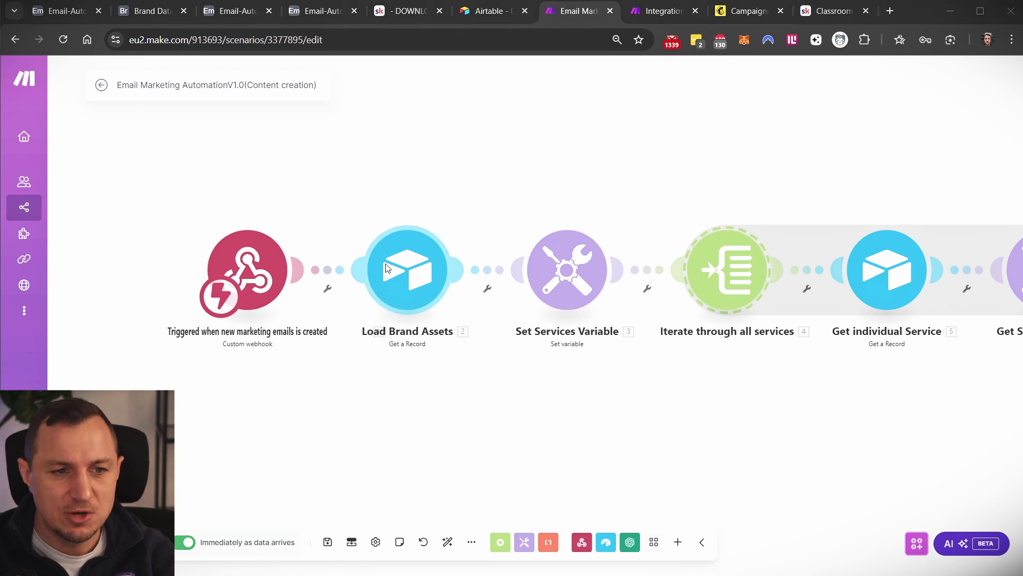
pyautogui.moveTo(354, 192); pyautogui.dragTo(516, 398)
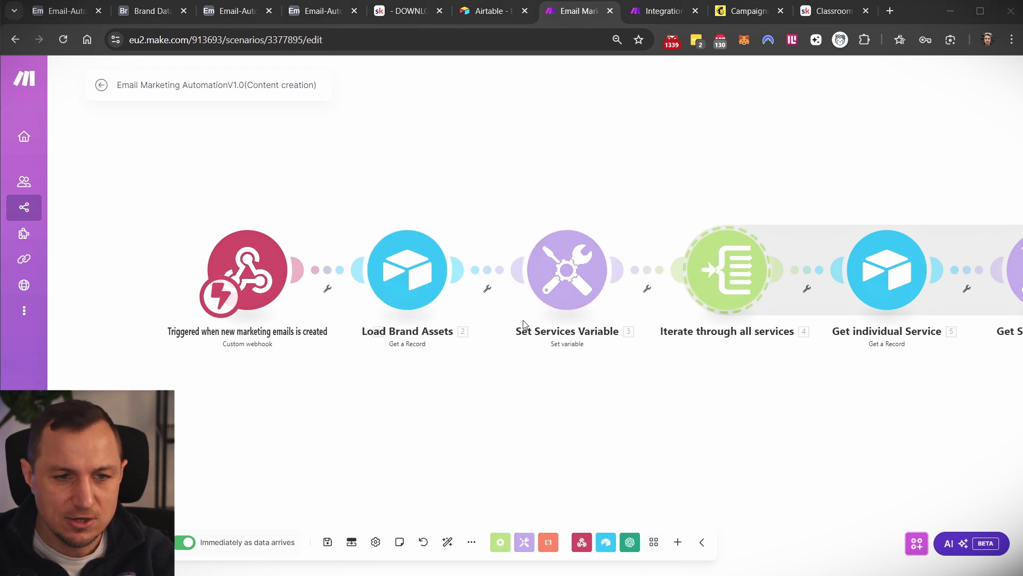
# Add an Airtable Get a Record module after the custom webhook in the Integration Webhooks scenario
pyautogui.hotkey('ctrl', 'Tab')
pyautogui.click(612, 286)
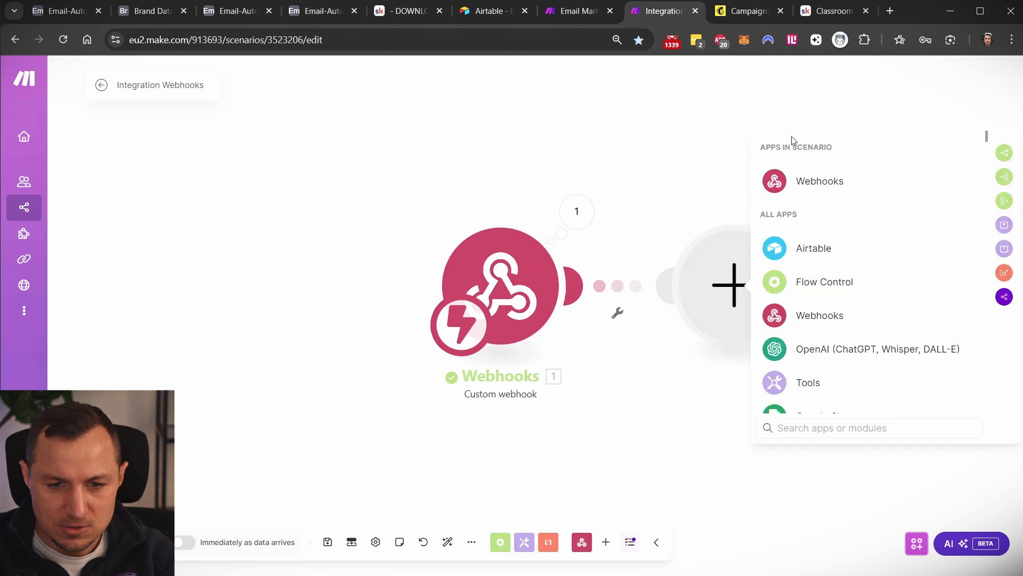
pyautogui.click(809, 255)
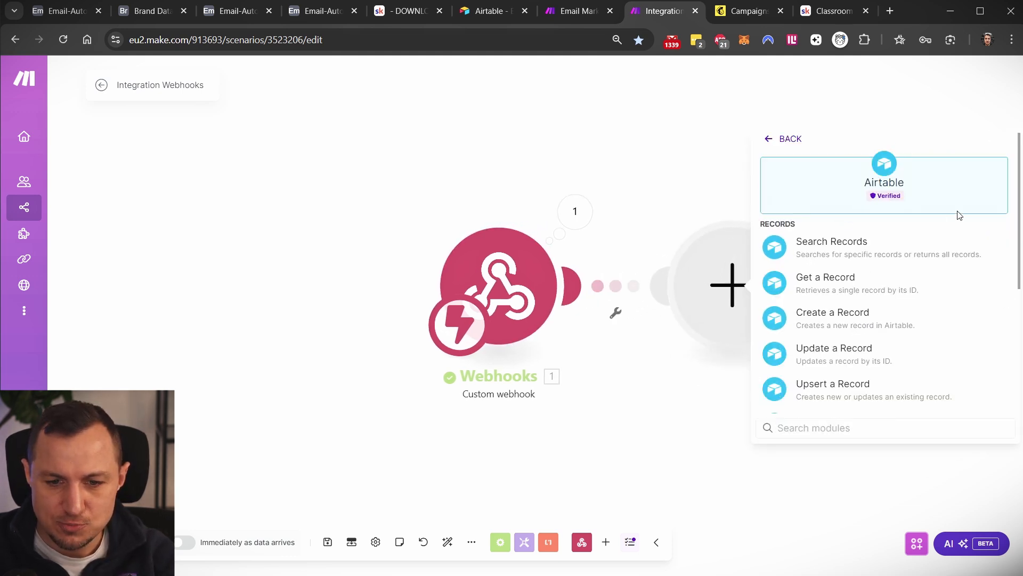
pyautogui.scroll(-2, 886, 297)
pyautogui.scroll(2, 854, 299)
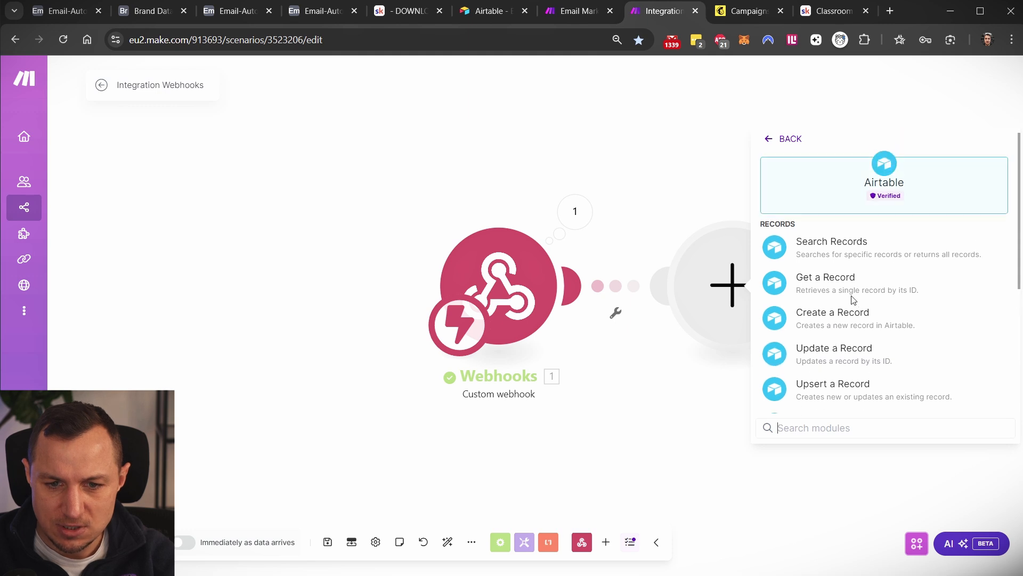
pyautogui.click(854, 299)
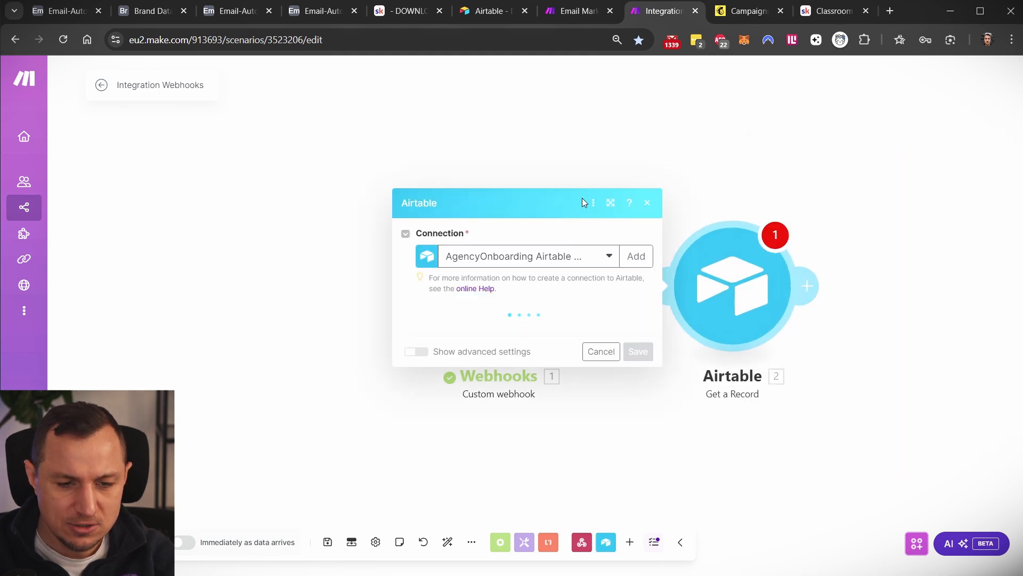
# Set up an Airtable OAuth connection for the Get a Record module, using Newsletter connection as its connection
pyautogui.click(636, 256)
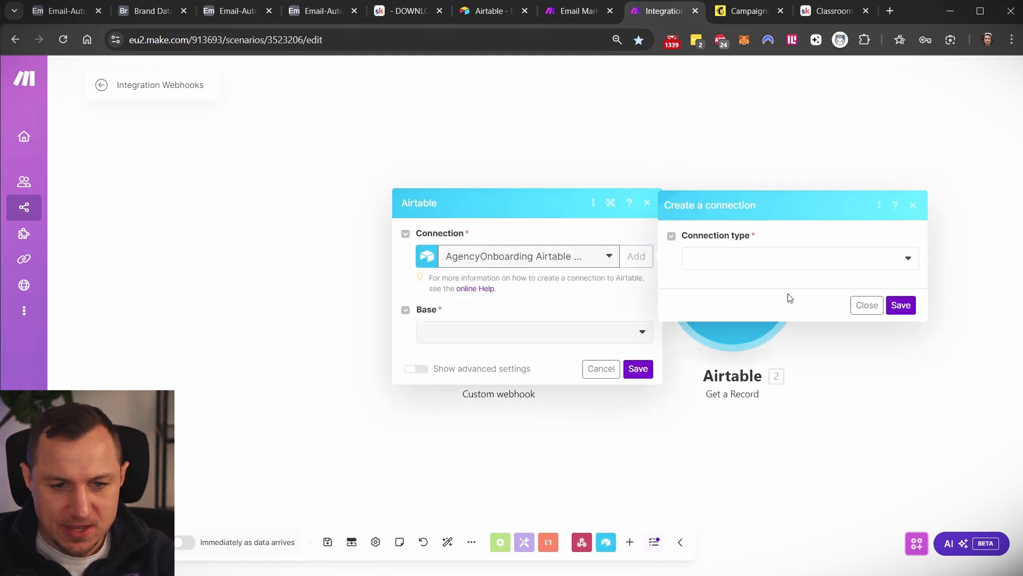
pyautogui.click(778, 261)
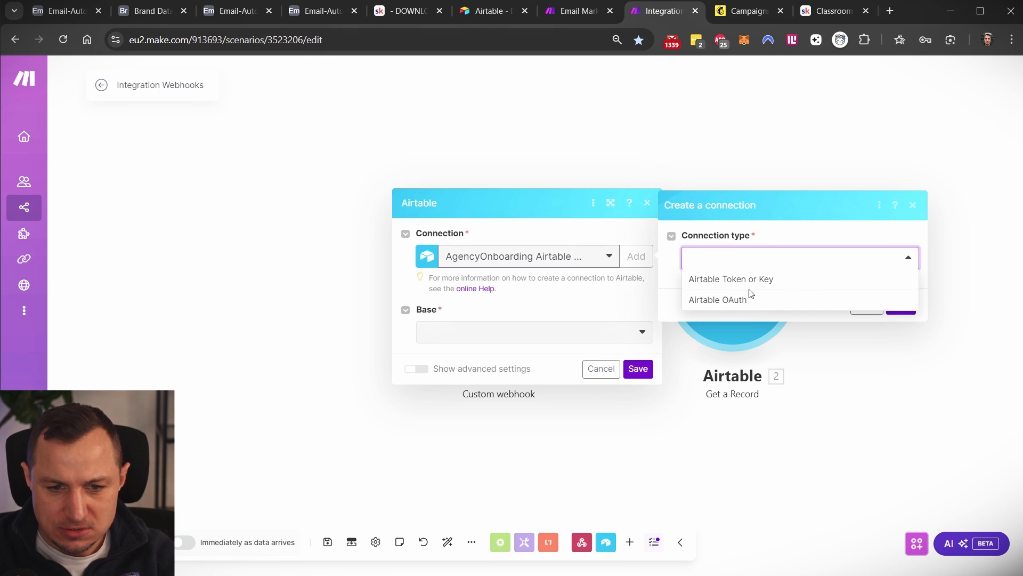
pyautogui.click(715, 301)
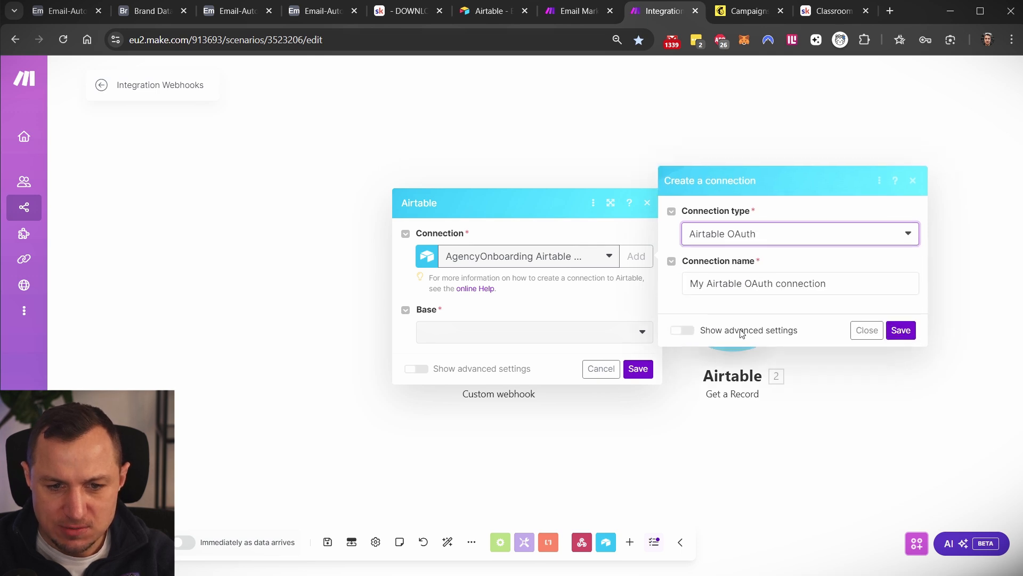
pyautogui.click(866, 291)
pyautogui.click(903, 332)
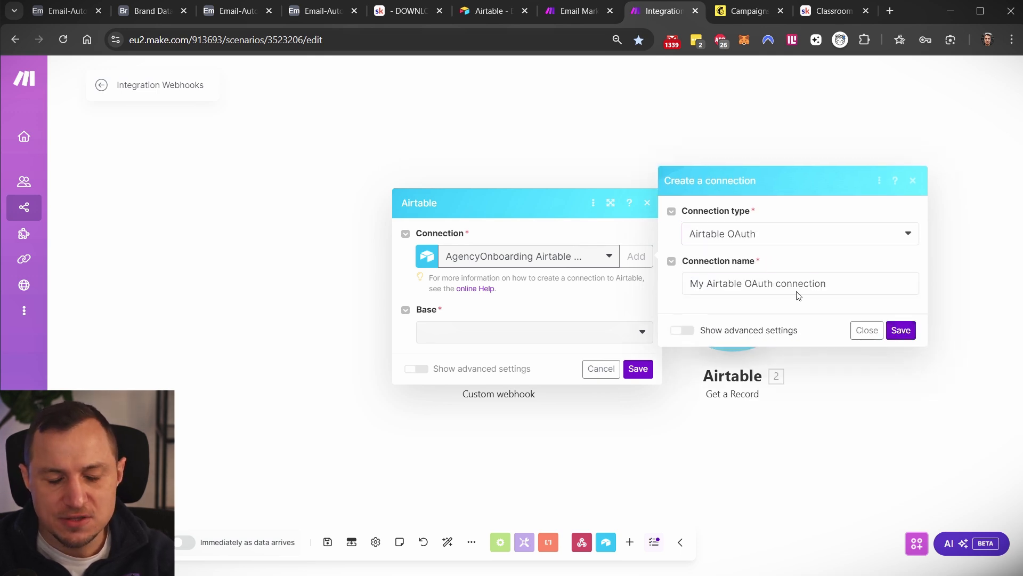
pyautogui.click(318, 11)
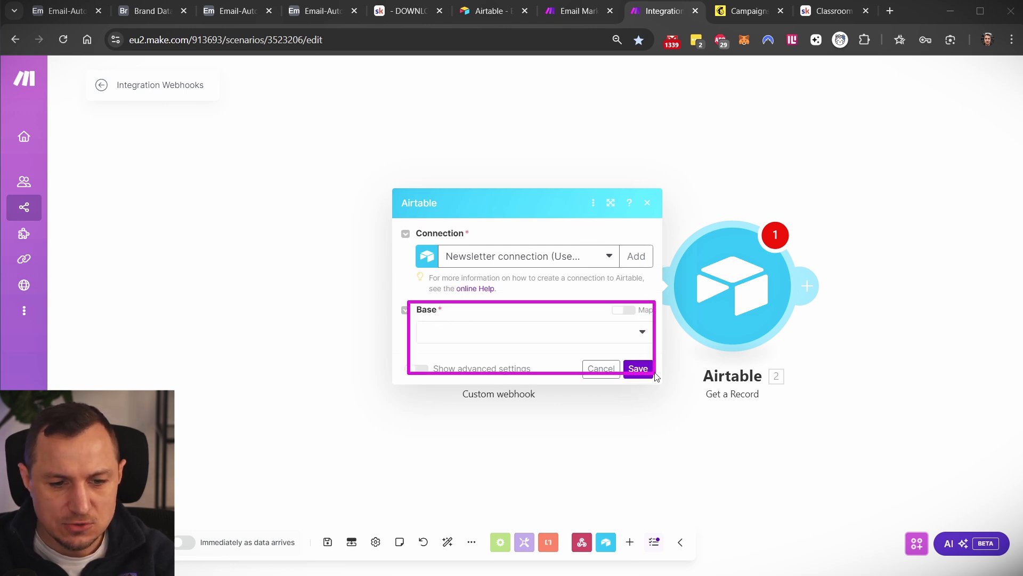
# Set the Get a Record module's base to Email-AutomationV1.1 and its table to Brand Assets
pyautogui.click(635, 335)
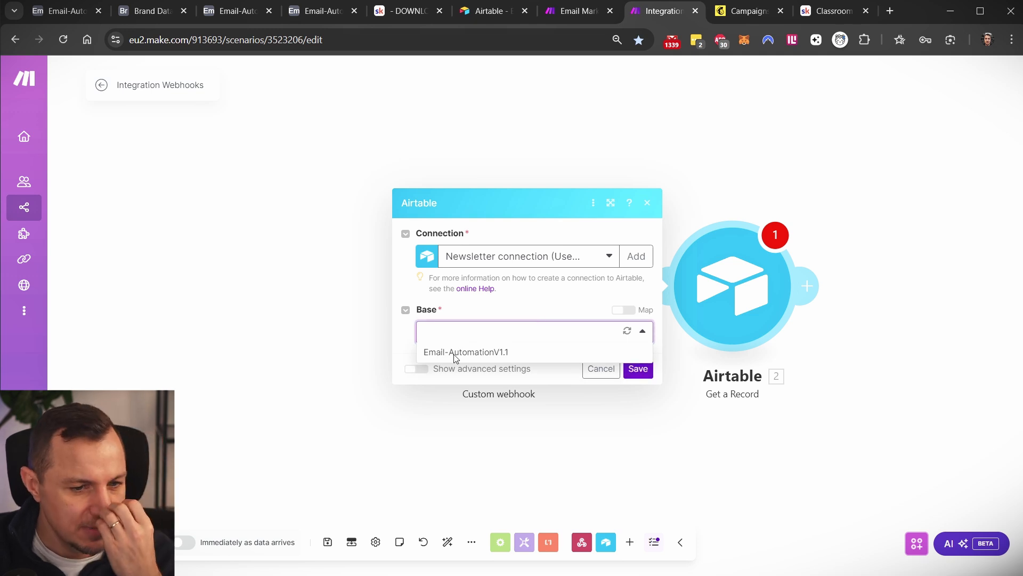
pyautogui.click(456, 353)
pyautogui.hotkey('ctrl', '4')
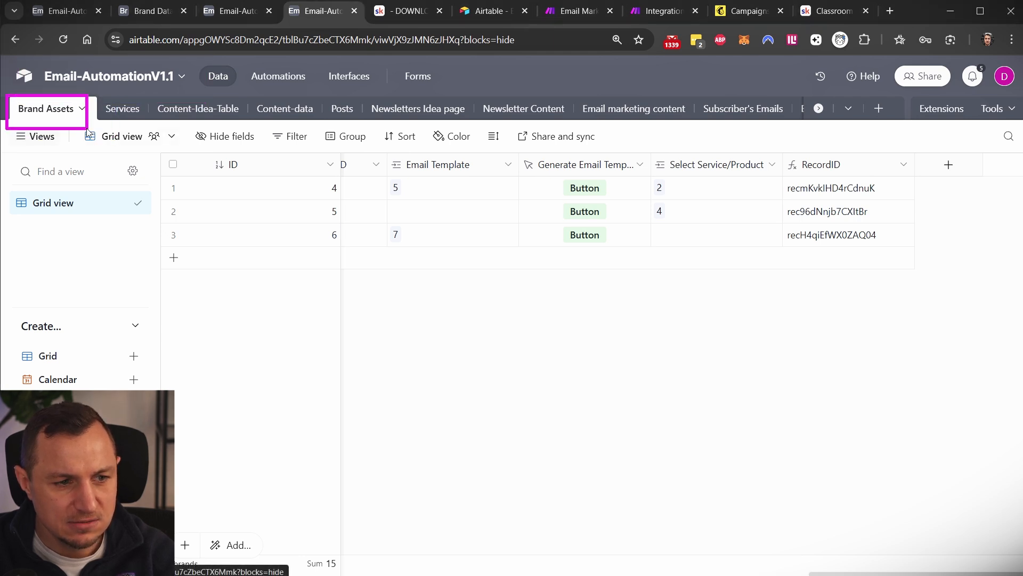
pyautogui.click(633, 15)
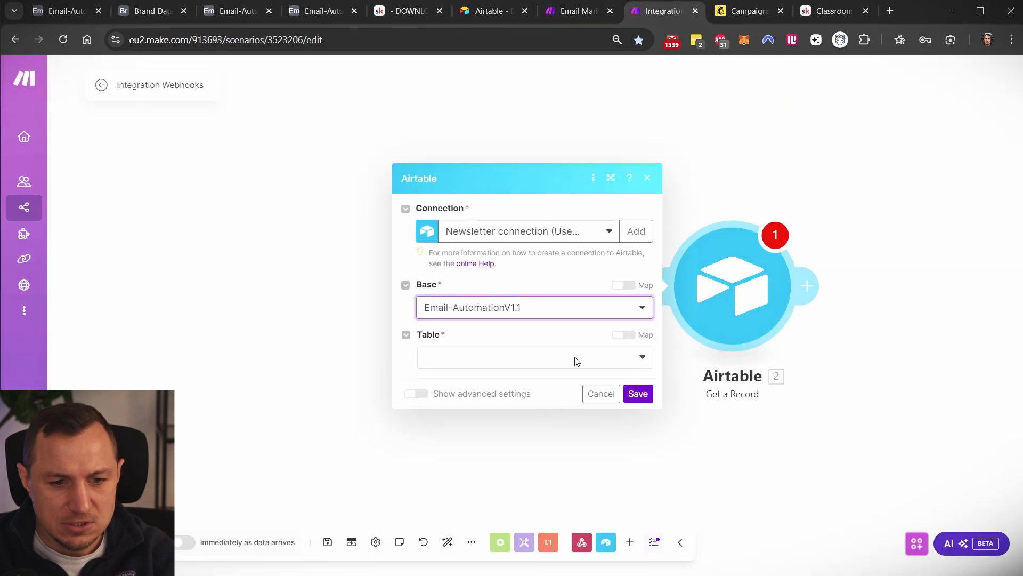
pyautogui.click(496, 354)
pyautogui.click(472, 400)
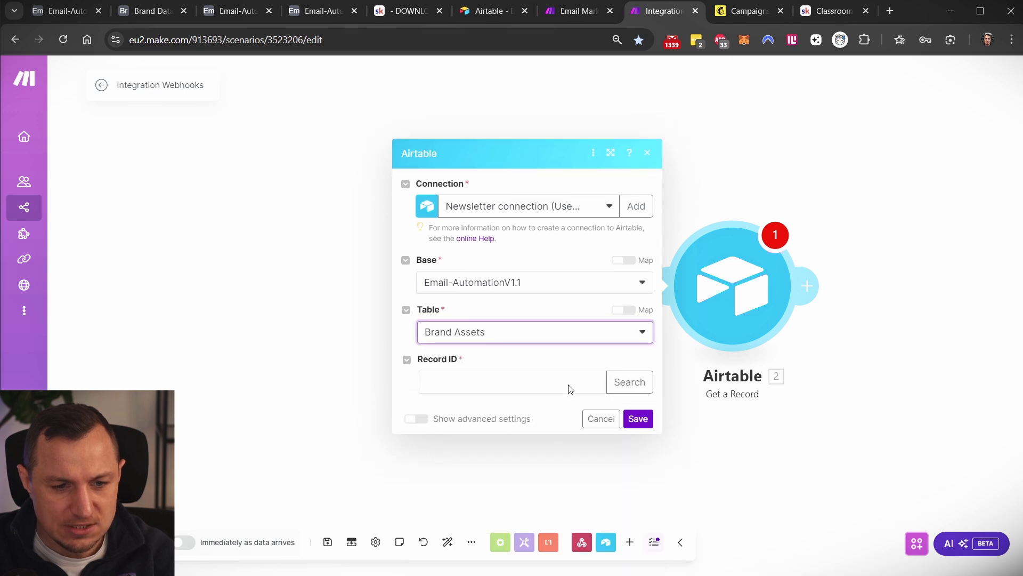
# Map the webhook's recordId to the Record ID of the Get a Record module and save the module
pyautogui.click(541, 384)
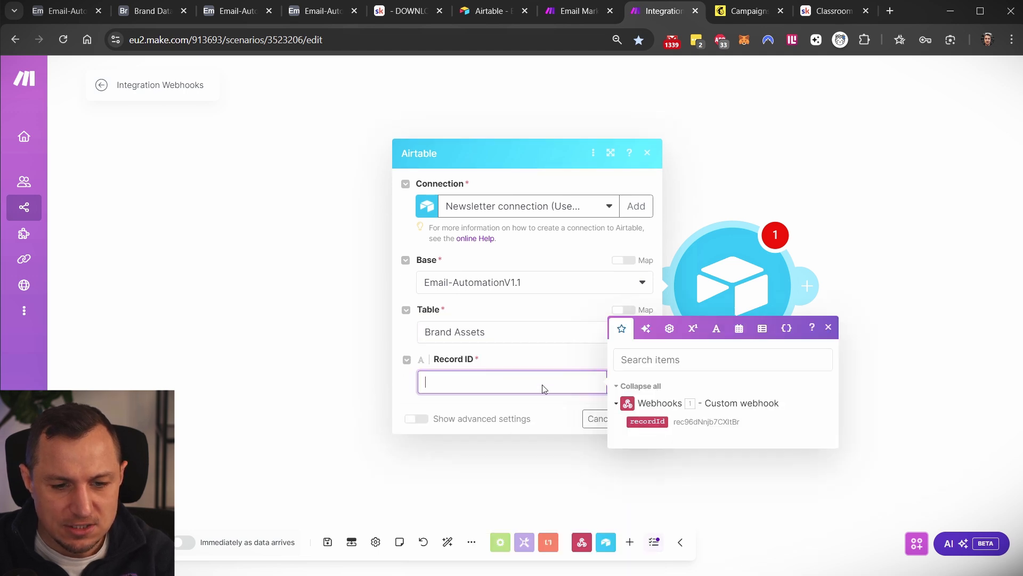
pyautogui.click(647, 421)
pyautogui.click(561, 424)
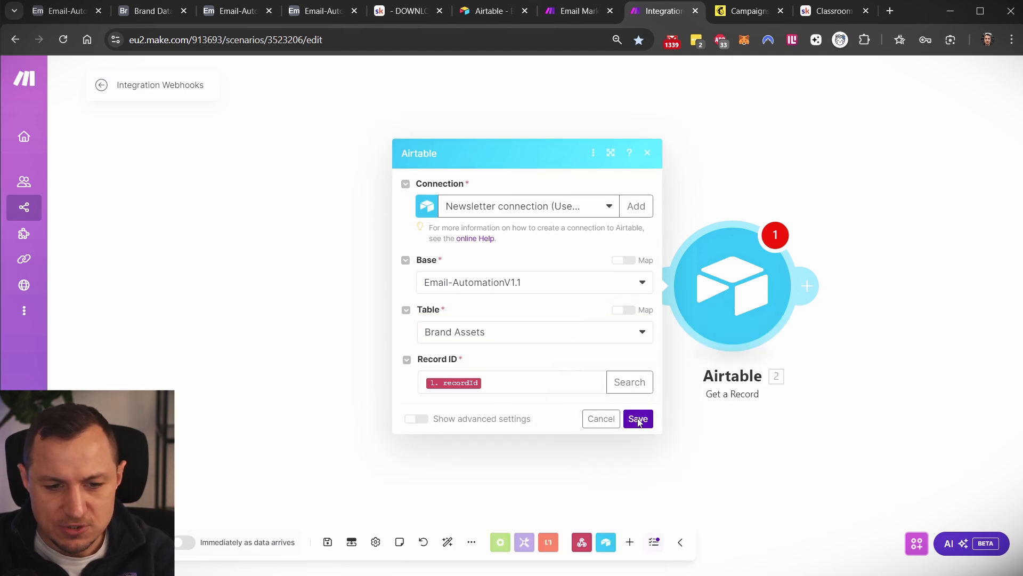
pyautogui.click(638, 418)
# Inspect the webhook's last output for the record ID it passes to the Airtable module
pyautogui.moveTo(379, 155)
pyautogui.mouseDown()
pyautogui.moveTo(680, 445)
pyautogui.moveTo(646, 452)
pyautogui.mouseUp()
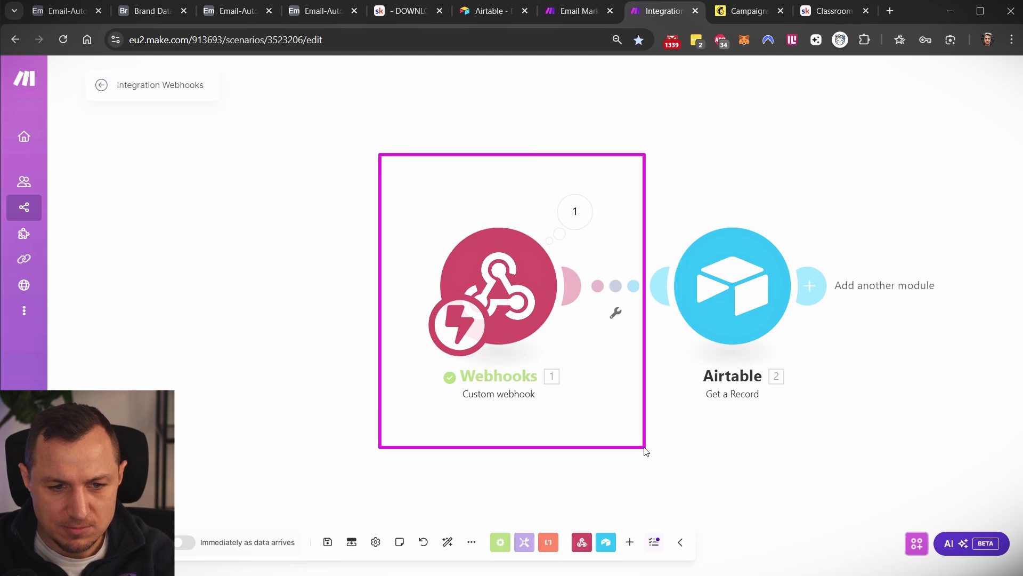
pyautogui.click(576, 211)
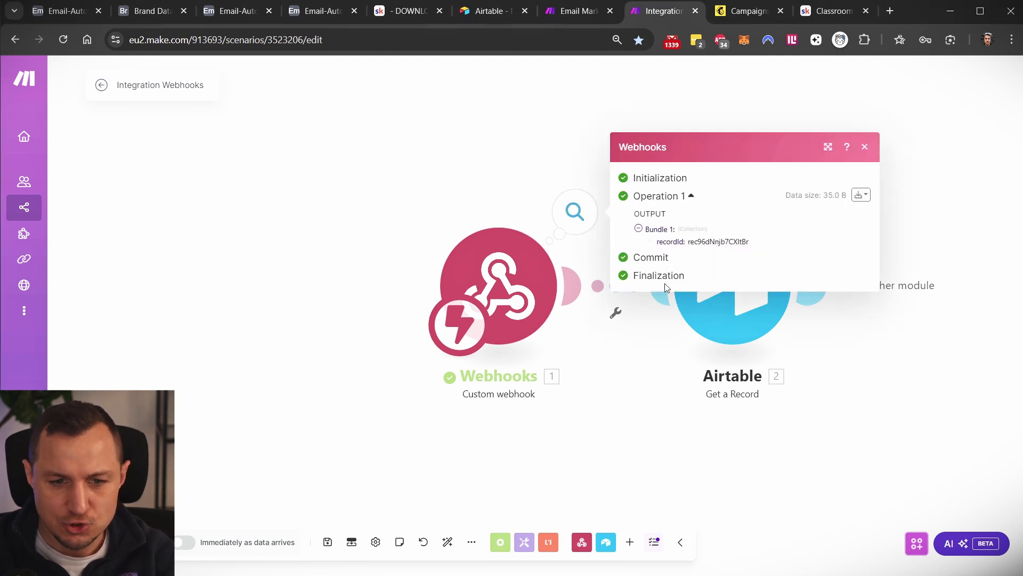
pyautogui.doubleClick(725, 241)
pyautogui.click(471, 158)
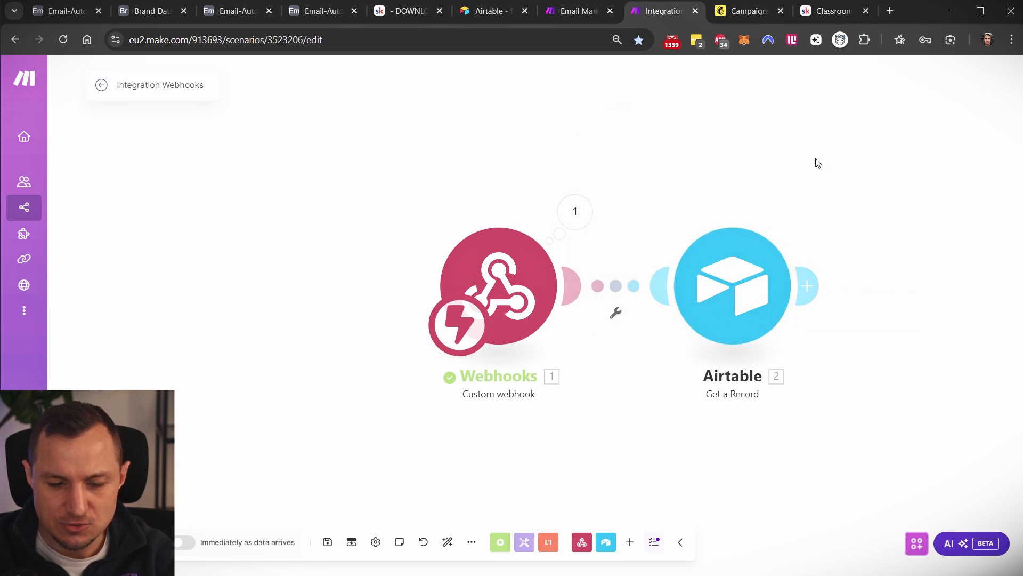
# Run the Integration Webhooks scenario once so that the webhook waits for incoming data
pyautogui.moveTo(816, 160); pyautogui.dragTo(632, 126)
pyautogui.moveTo(609, 192); pyautogui.dragTo(619, 245)
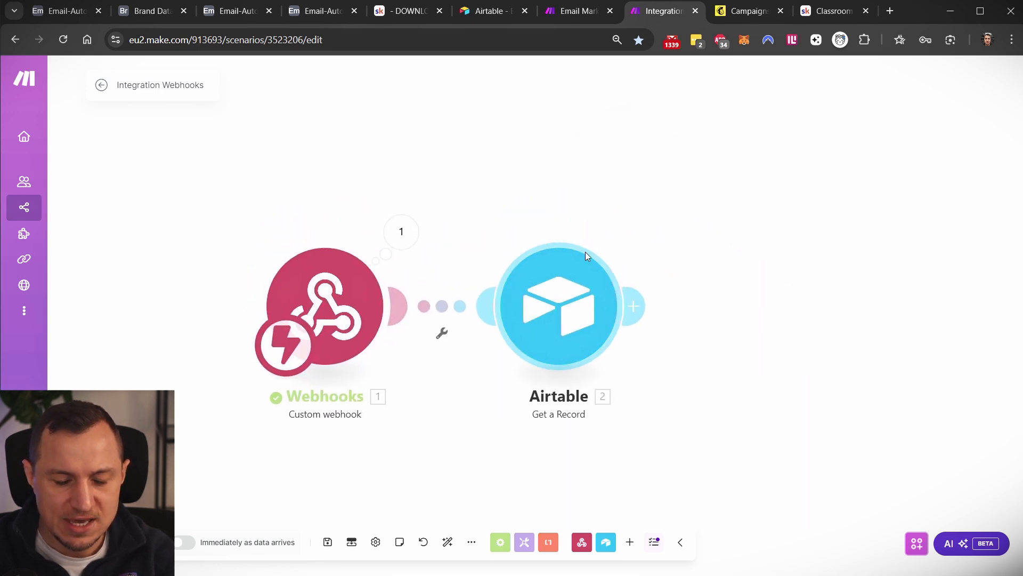
pyautogui.click(126, 542)
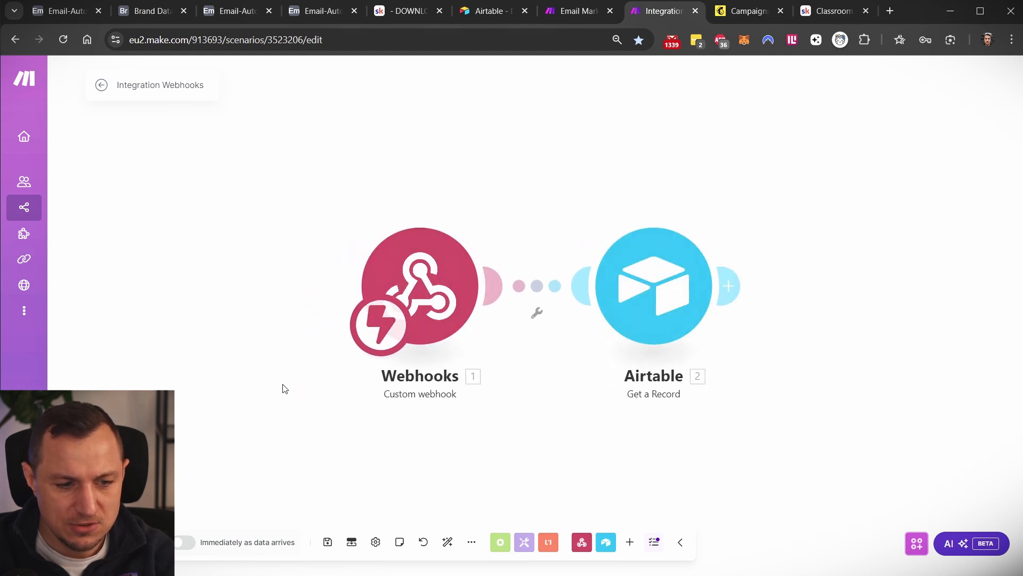
# Look up the RecordID of brand 4 in Airtable's Brand Assets table and return to the Make scenario
pyautogui.click(63, 15)
pyautogui.click(232, 11)
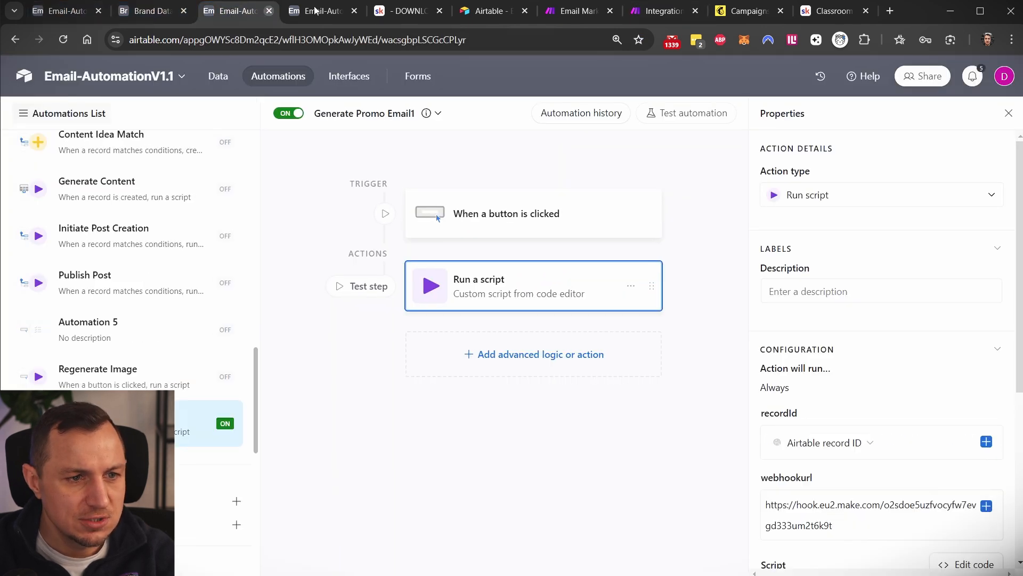
pyautogui.click(316, 11)
pyautogui.click(844, 191)
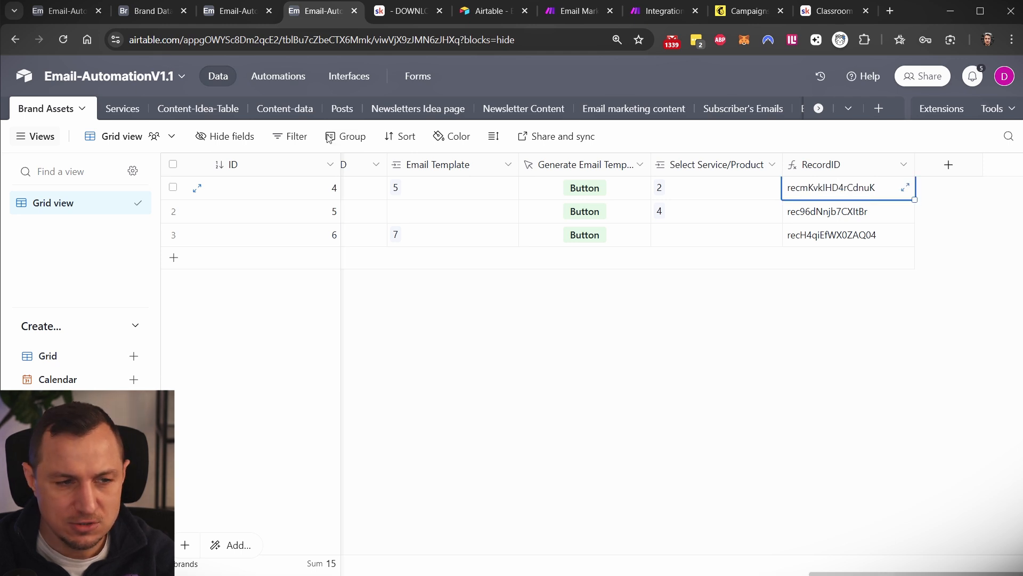
pyautogui.click(653, 12)
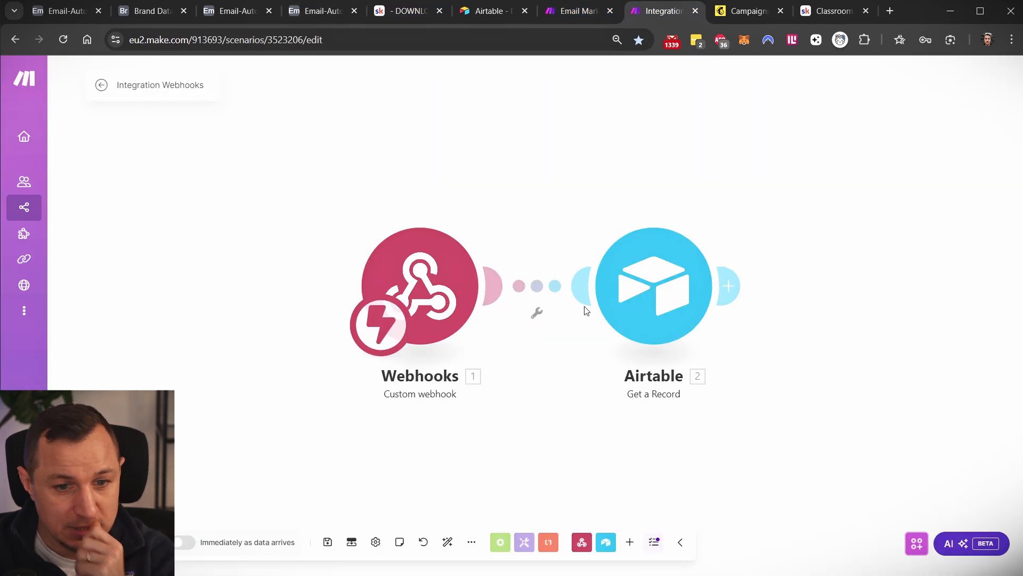
# Run only the Airtable Get a Record module with recordId recmKvkIHD4rCdnuK
pyautogui.click(662, 288)
pyautogui.rightClick(662, 288)
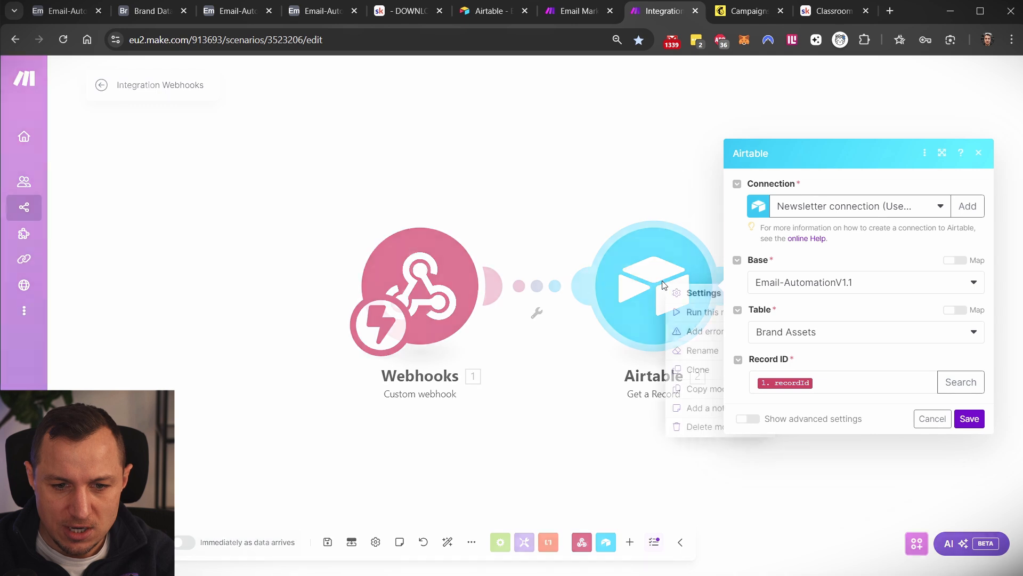
pyautogui.click(698, 313)
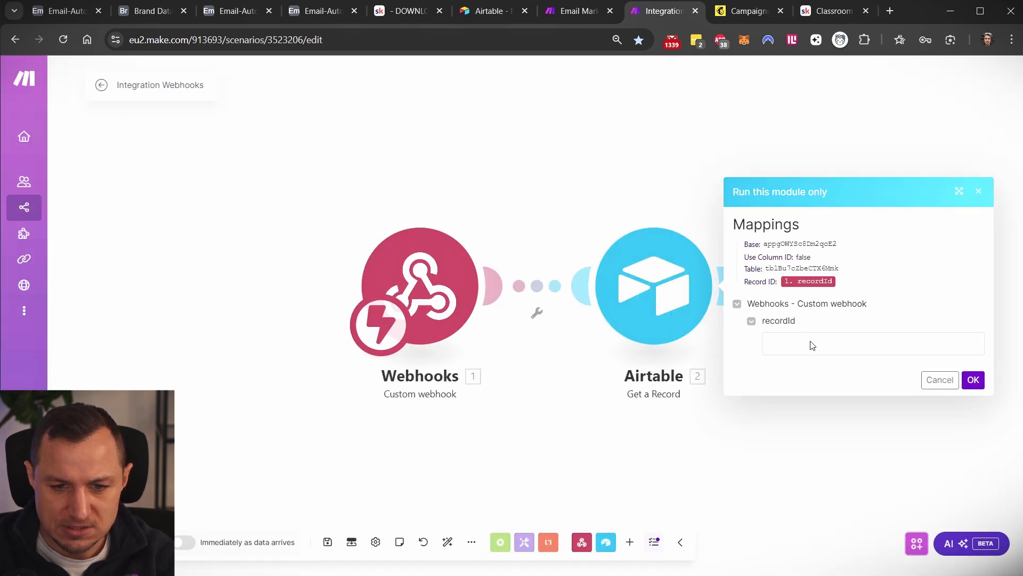
pyautogui.click(812, 345)
pyautogui.write('recmKvkIHD4rCdnuK')
pyautogui.click(973, 380)
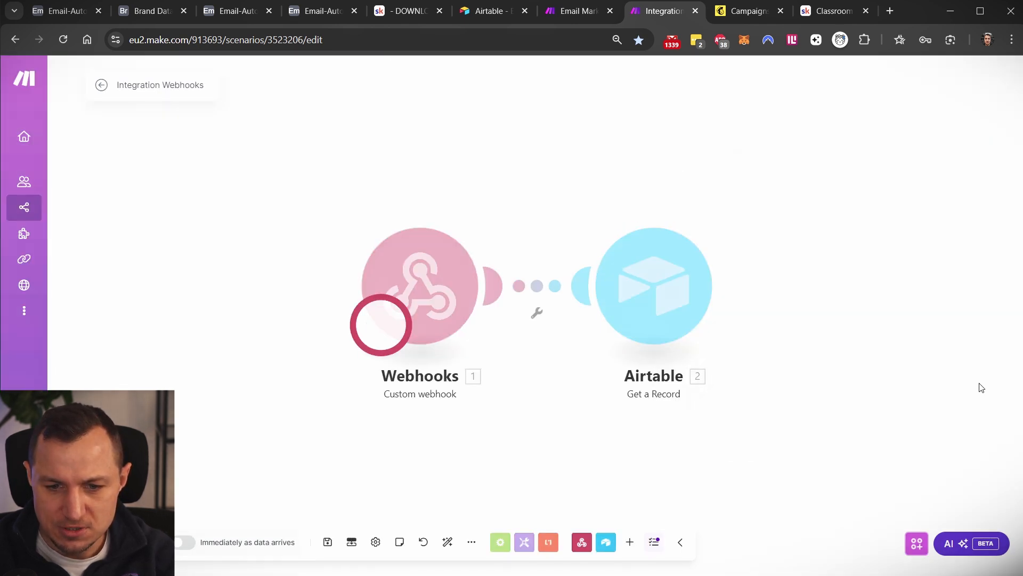
# Examine the Airtable module's output for the brand's fields, especially Content Guidelines and About the Brand
pyautogui.scroll(-10, 822, 256)
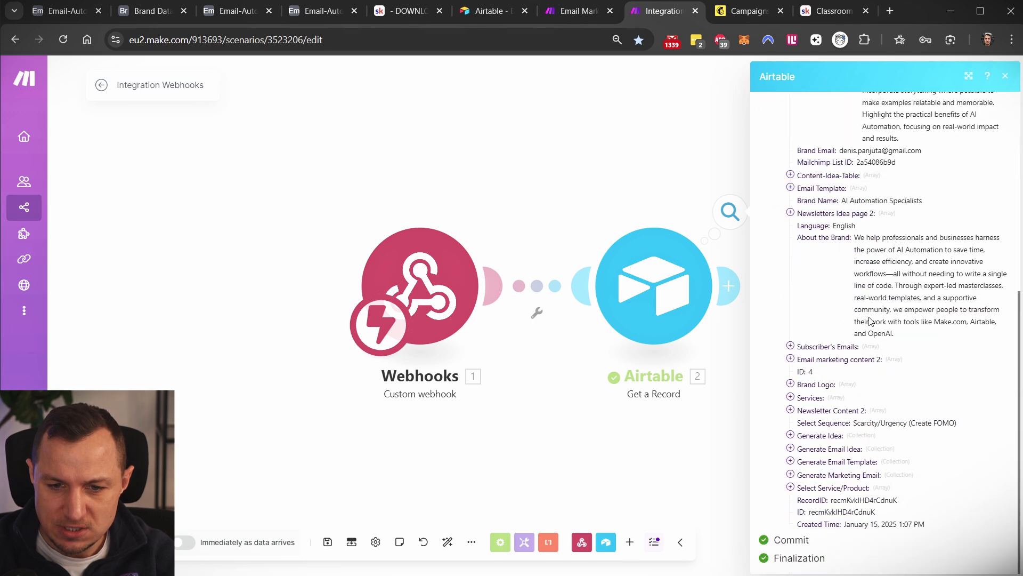
pyautogui.scroll(10, 853, 310)
pyautogui.scroll(-3, 850, 226)
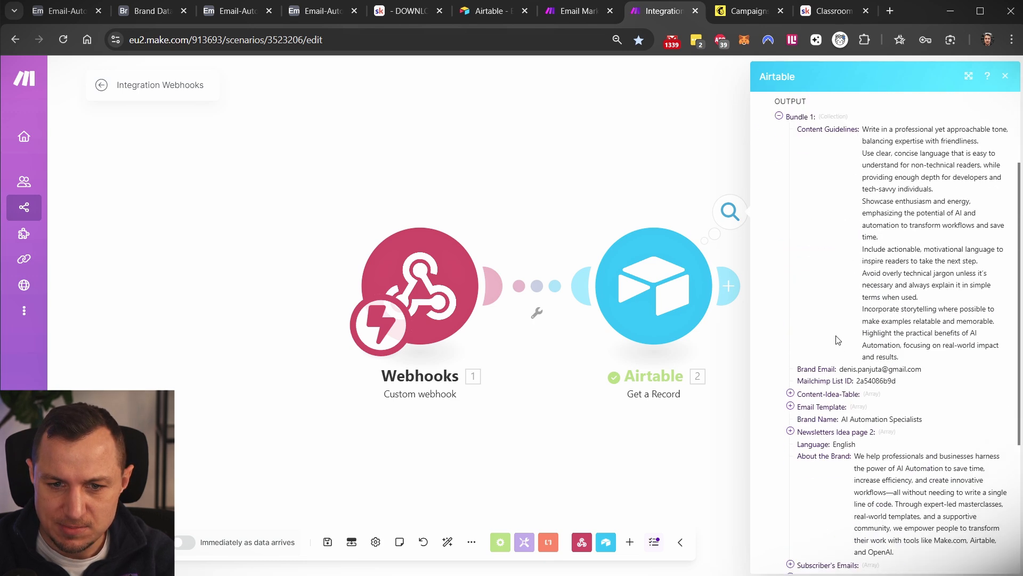
pyautogui.moveTo(865, 129); pyautogui.dragTo(883, 328)
pyautogui.scroll(-3, 848, 313)
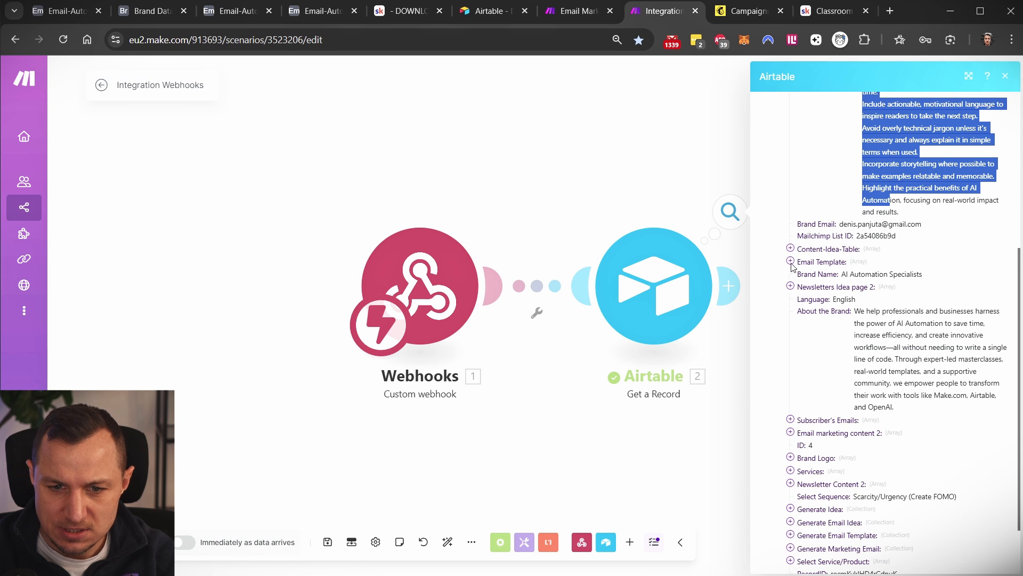
pyautogui.click(844, 300)
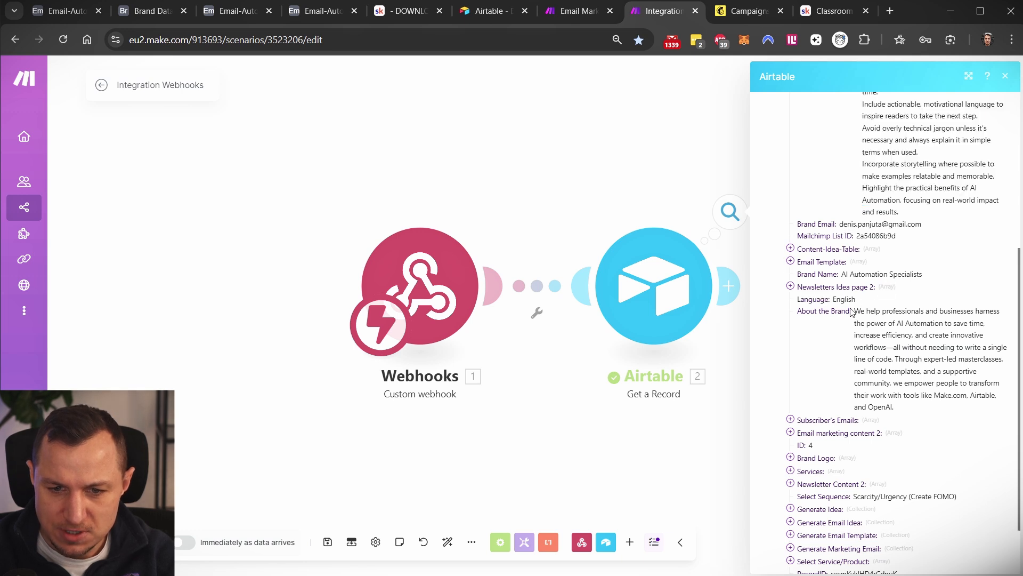
pyautogui.moveTo(853, 312); pyautogui.dragTo(944, 395)
pyautogui.scroll(-3, 830, 375)
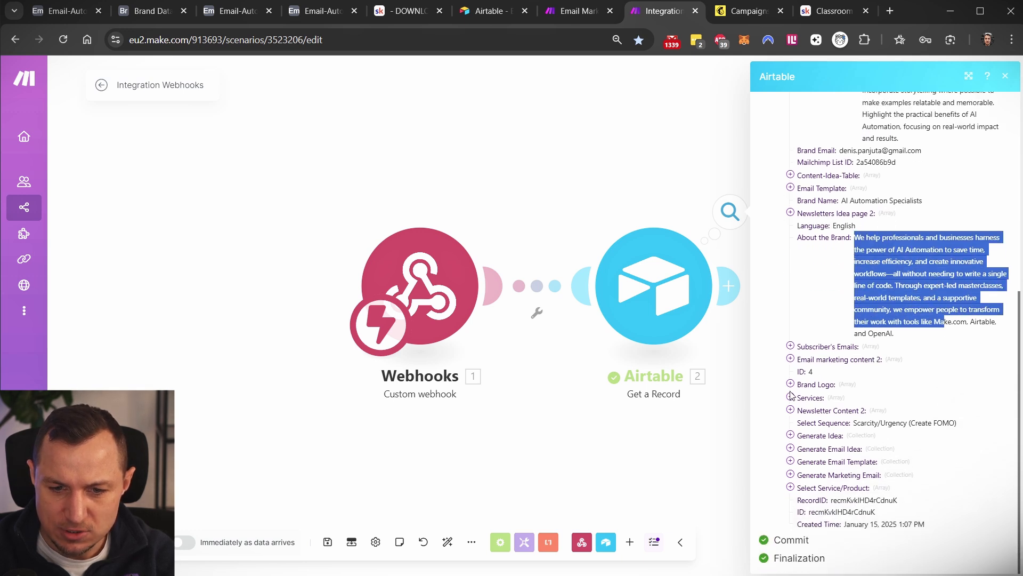
# Expand the Services array in the Airtable output to examine its service record IDs, and close the output
pyautogui.click(791, 397)
pyautogui.scroll(-1, 846, 370)
pyautogui.moveTo(809, 388); pyautogui.dragTo(883, 398)
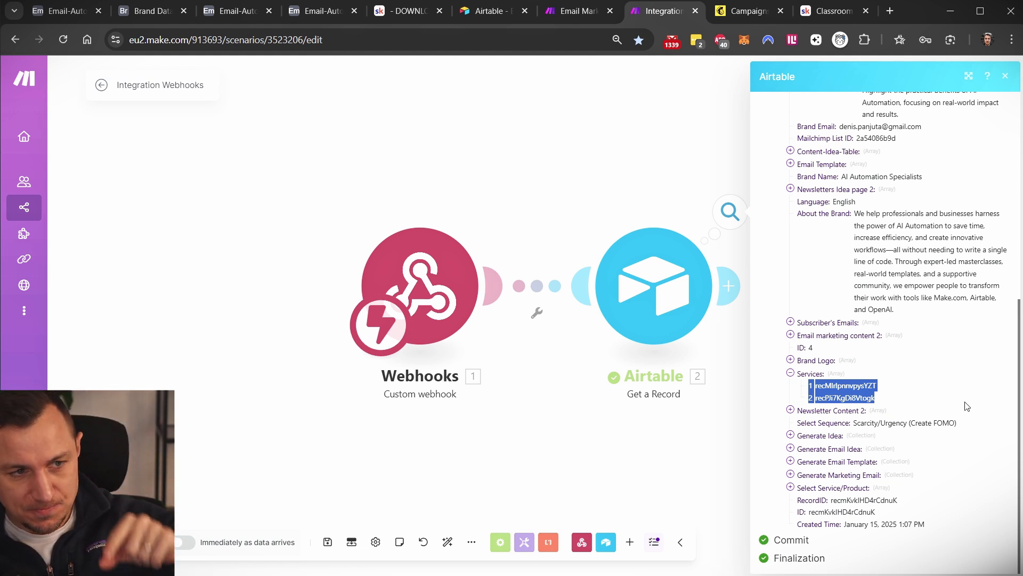
pyautogui.doubleClick(844, 394)
pyautogui.click(845, 386)
pyautogui.doubleClick(850, 388)
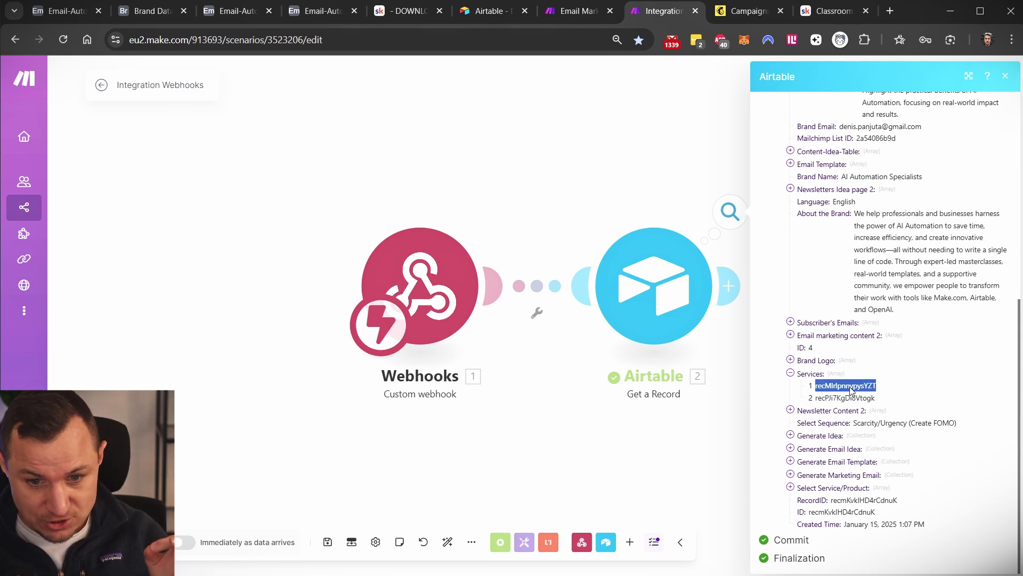
pyautogui.click(627, 164)
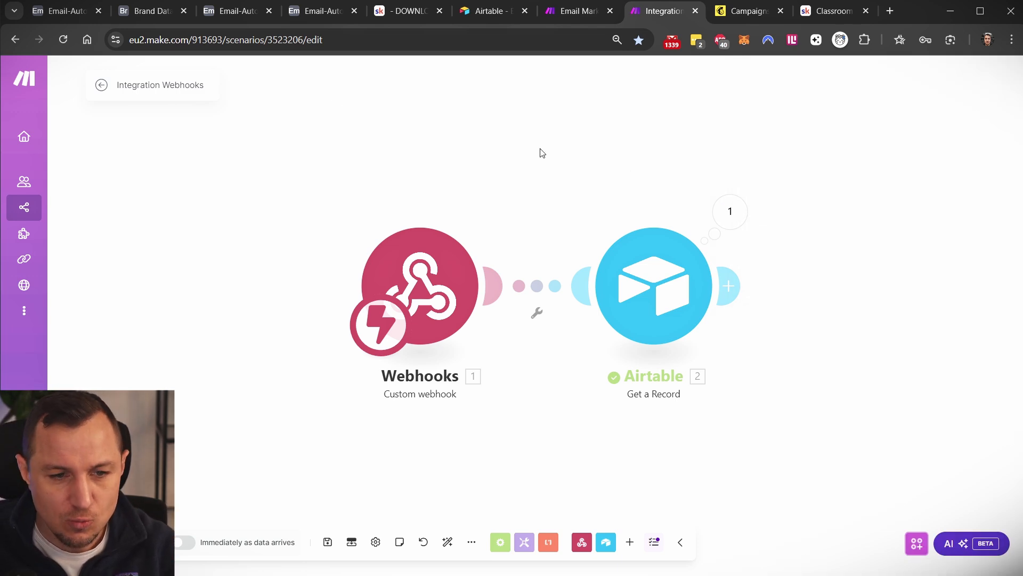
# Review how the Email Marketing AutomationV1.0(Content creation) scenario sets a services variable and iterates through all services
pyautogui.click(552, 11)
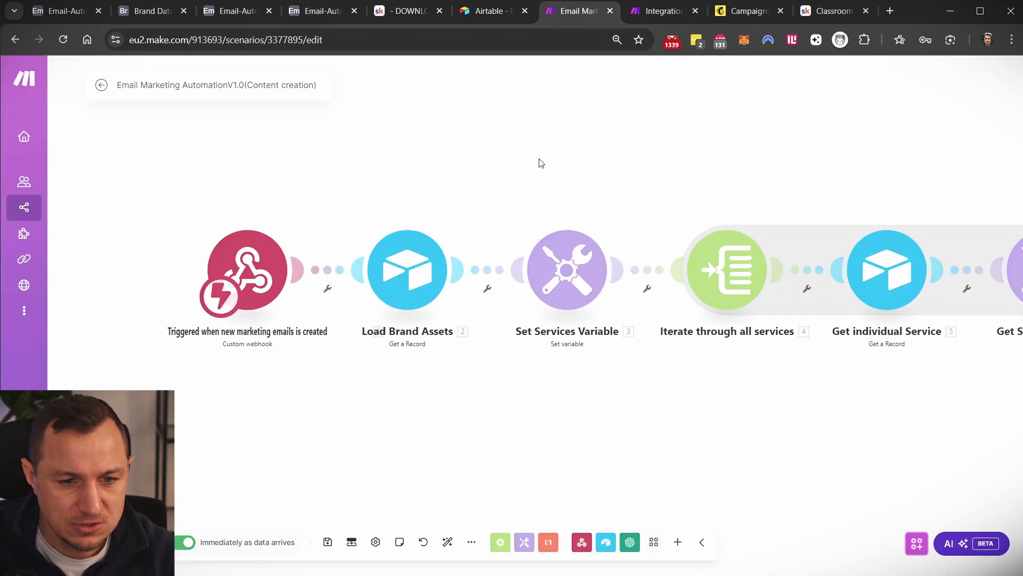
pyautogui.scroll(-3, 541, 163)
pyautogui.moveTo(316, 156); pyautogui.dragTo(905, 347)
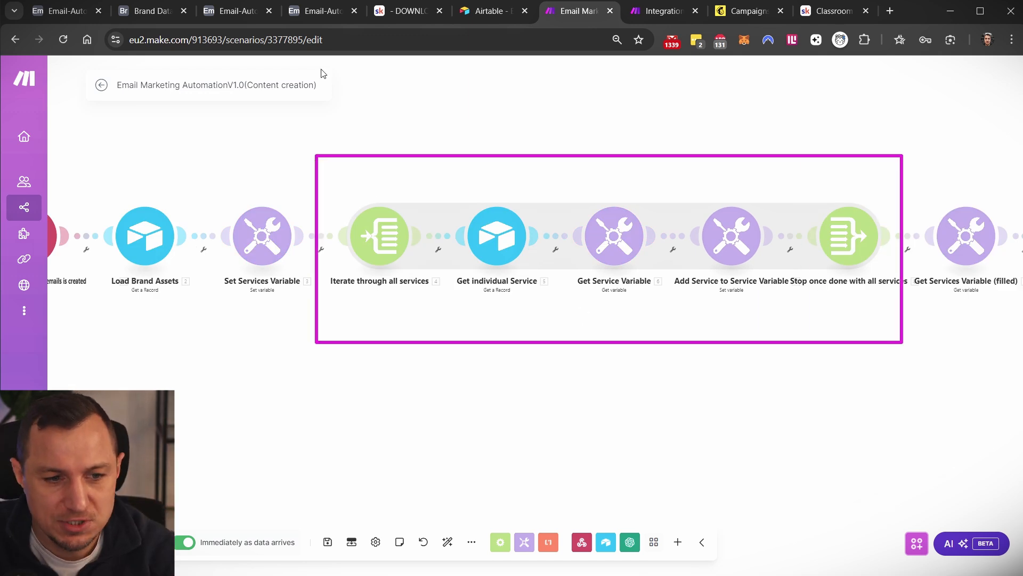
pyautogui.moveTo(223, 171); pyautogui.dragTo(307, 367)
pyautogui.moveTo(342, 198); pyautogui.dragTo(448, 335)
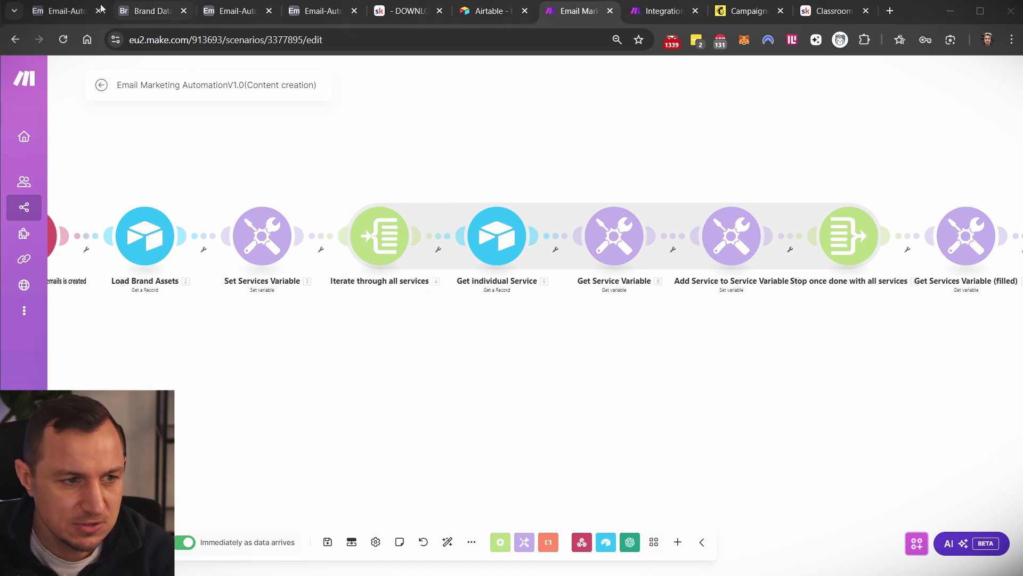
# Check the Promo Email service choices for AI Automation Specialists in Airtable and return to the Integration Webhooks scenario
pyautogui.click(153, 10)
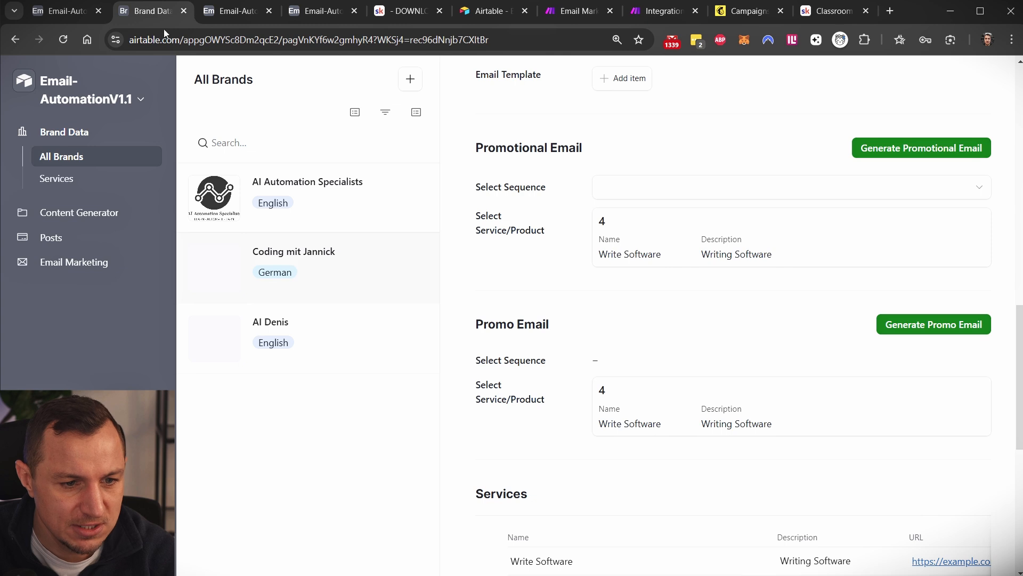
pyautogui.click(315, 203)
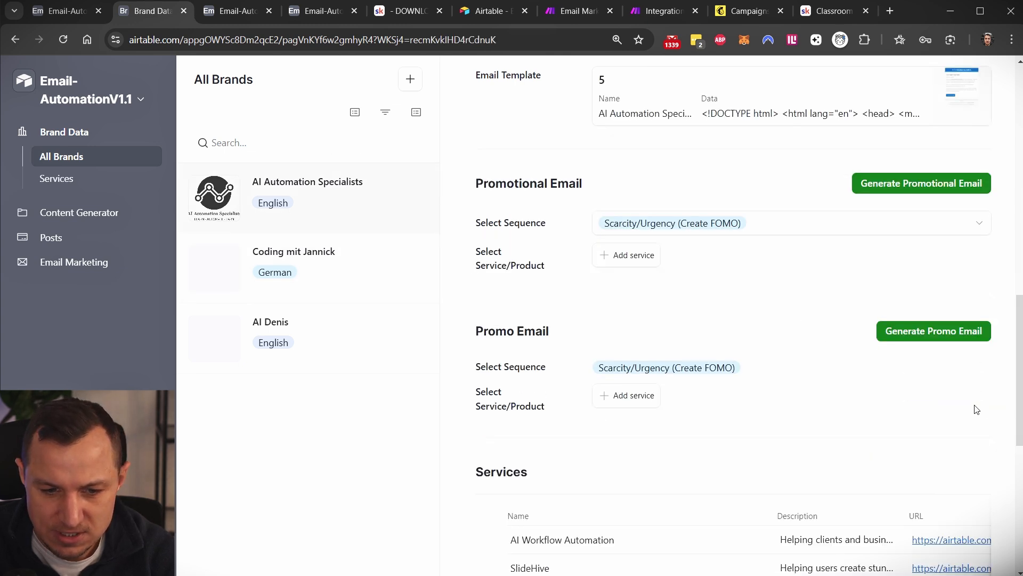
pyautogui.click(627, 397)
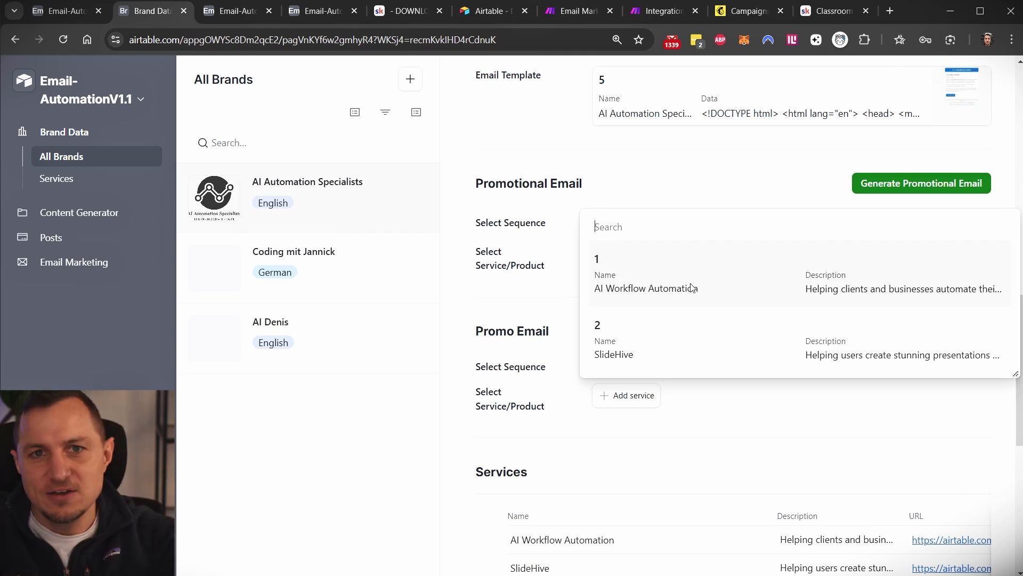
pyautogui.press('Escape')
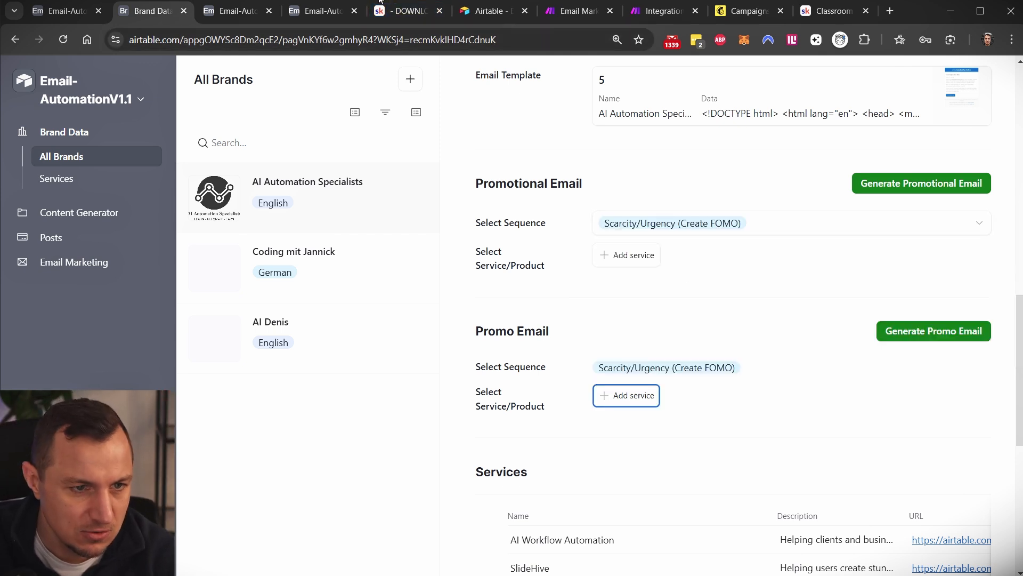
pyautogui.click(319, 12)
pyautogui.click(655, 11)
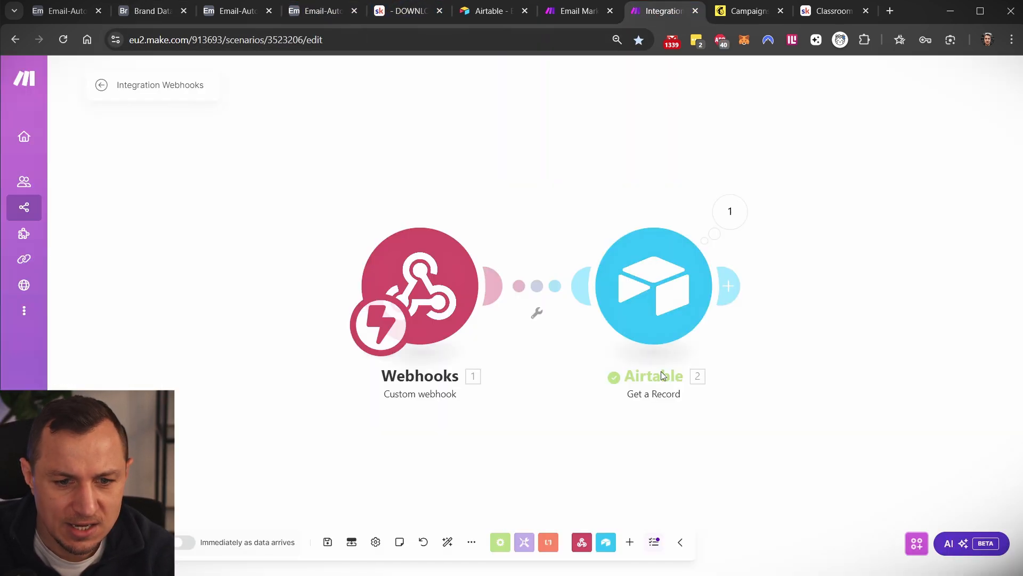
# Add a Tools Set variable module after the Airtable module, name the variable Services, leave its value empty and save it
pyautogui.click(730, 284)
pyautogui.scroll(-4, 920, 366)
pyautogui.click(805, 216)
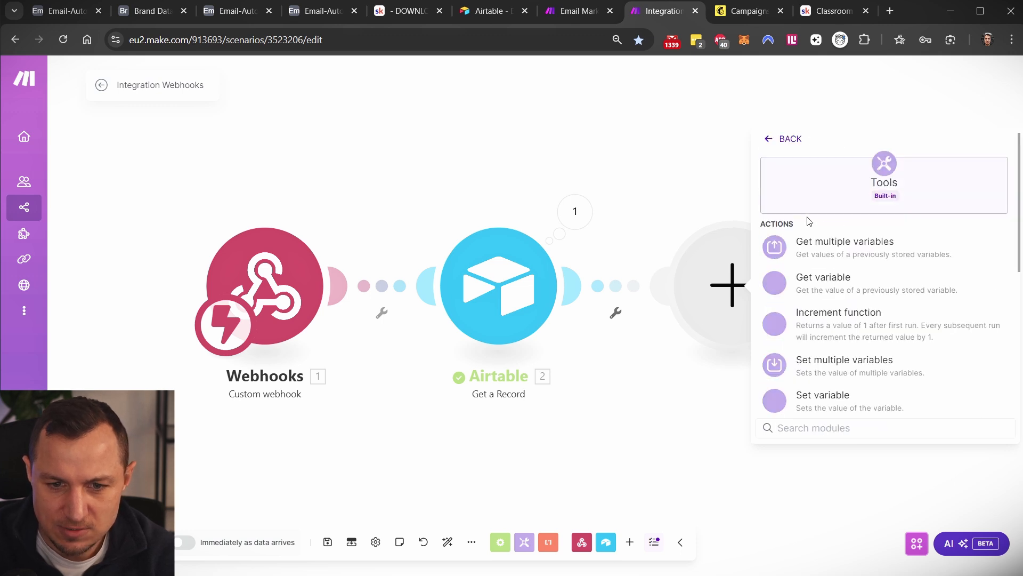
pyautogui.moveTo(830, 287); pyautogui.dragTo(824, 399)
pyautogui.click(823, 397)
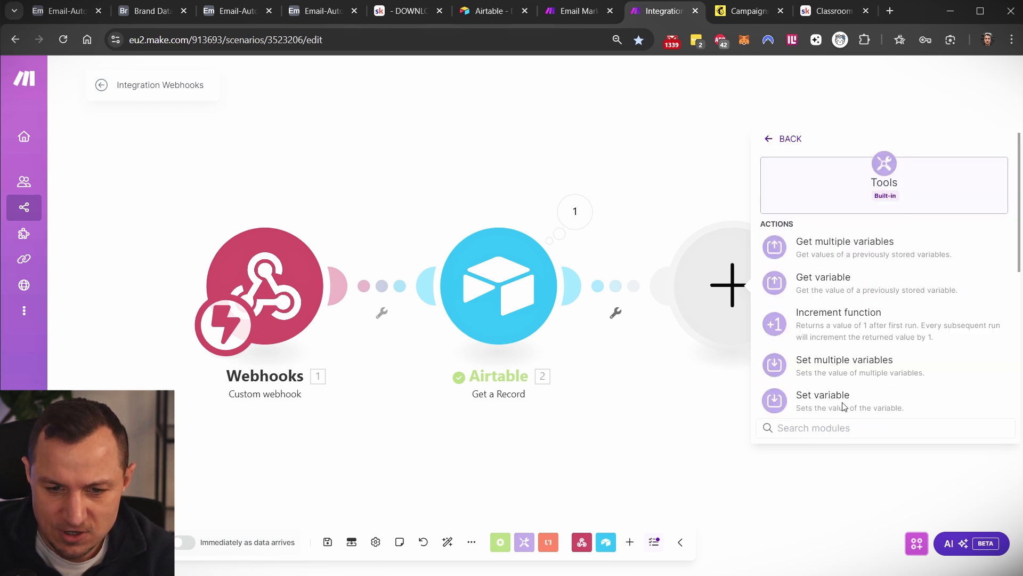
pyautogui.click(459, 264)
pyautogui.write('Services')
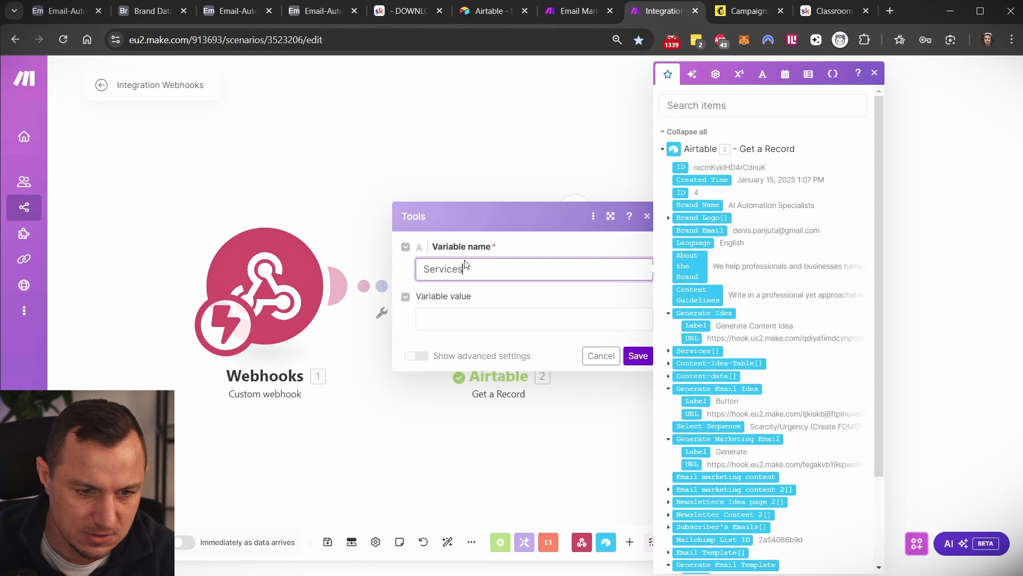
pyautogui.click(638, 355)
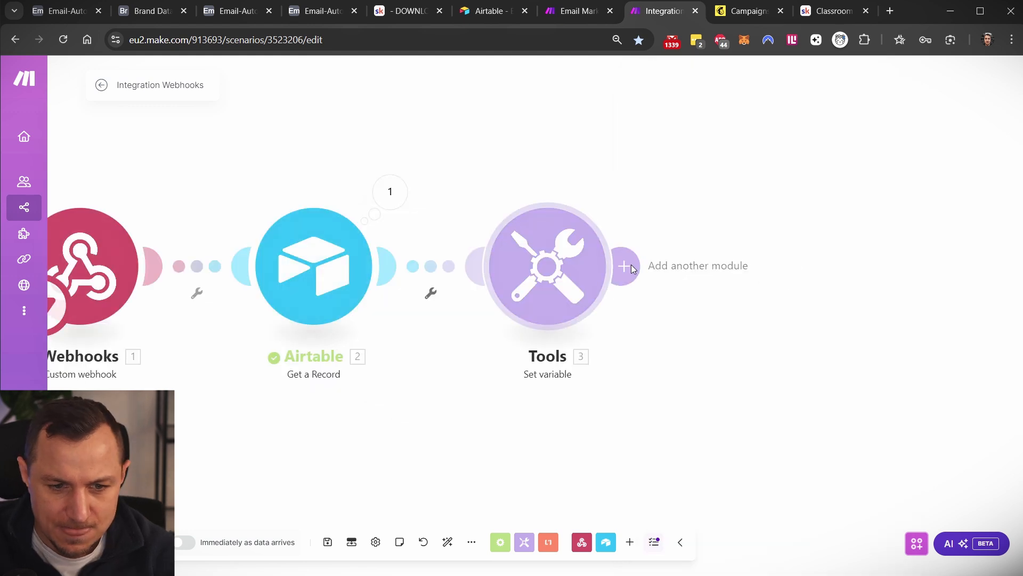
# Add a Flow Control Iterator after the Set variable module, map Airtable's Services[] as its array and save it
pyautogui.click(626, 266)
pyautogui.click(863, 296)
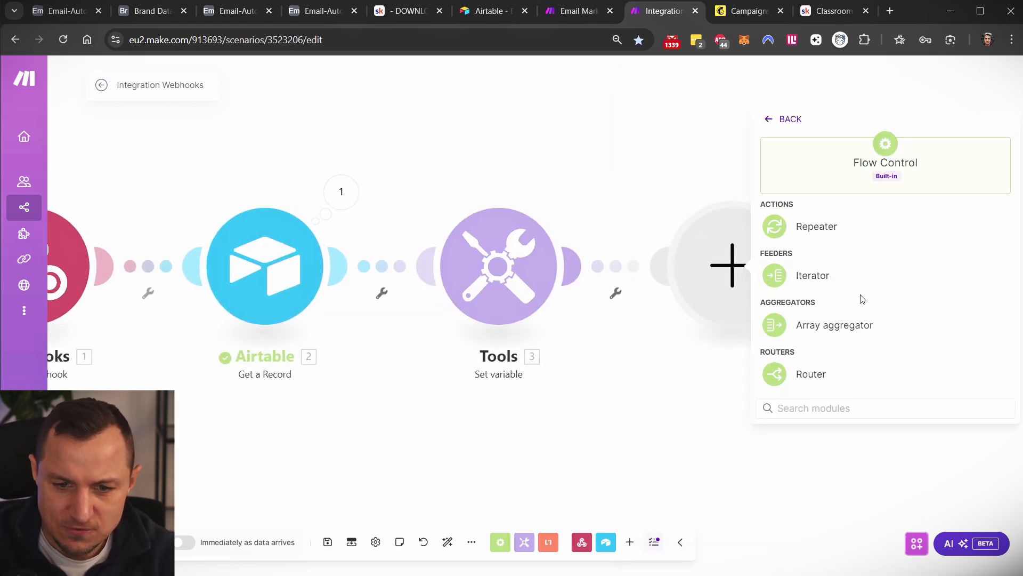
pyautogui.click(812, 276)
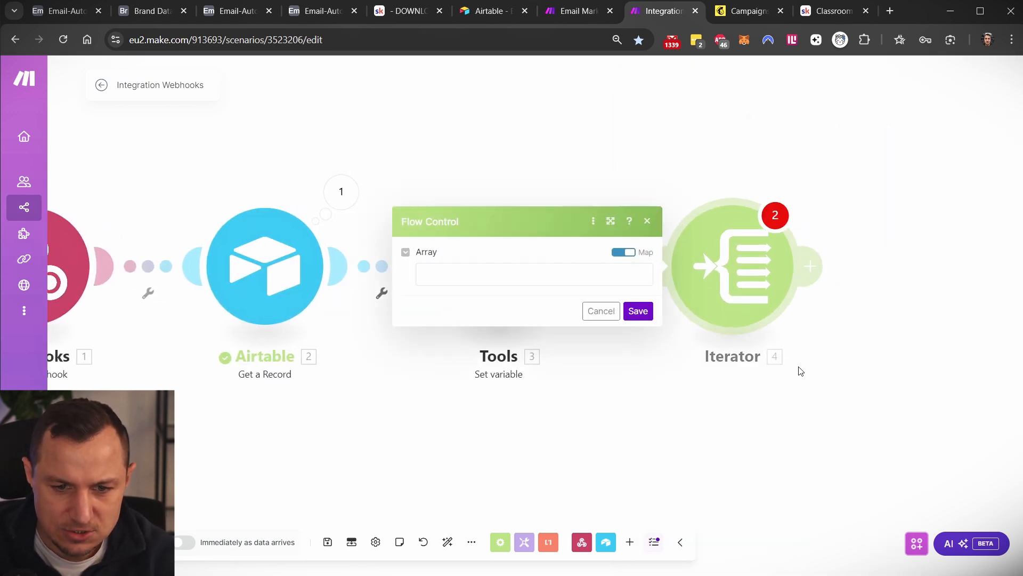
pyautogui.click(457, 279)
pyautogui.scroll(-3, 731, 261)
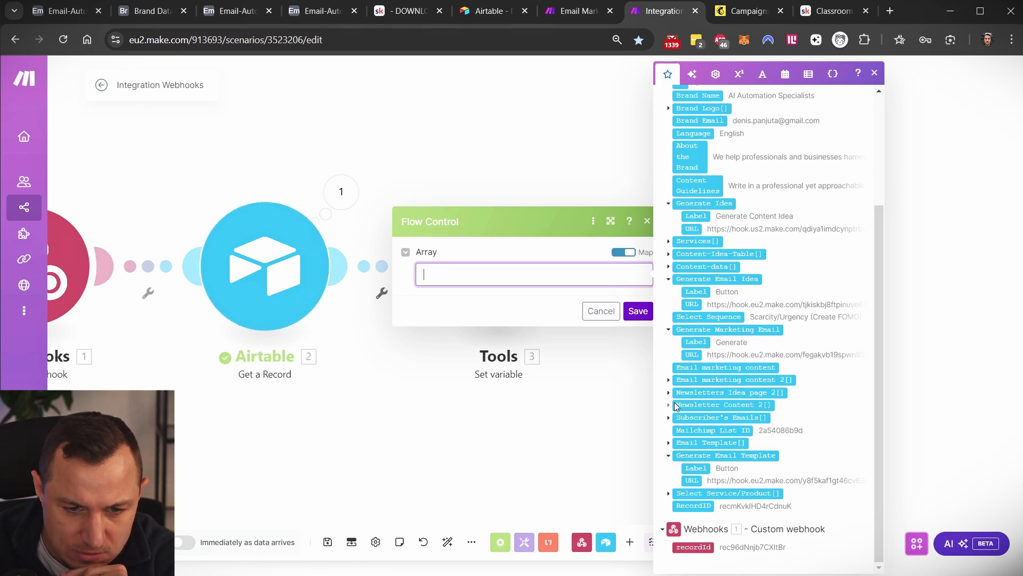
pyautogui.click(692, 241)
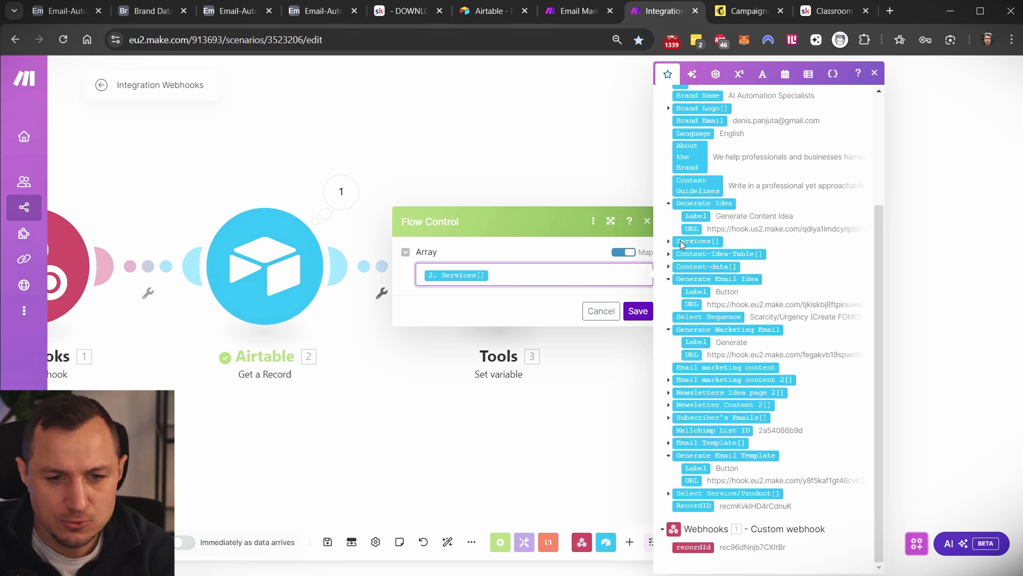
pyautogui.click(669, 240)
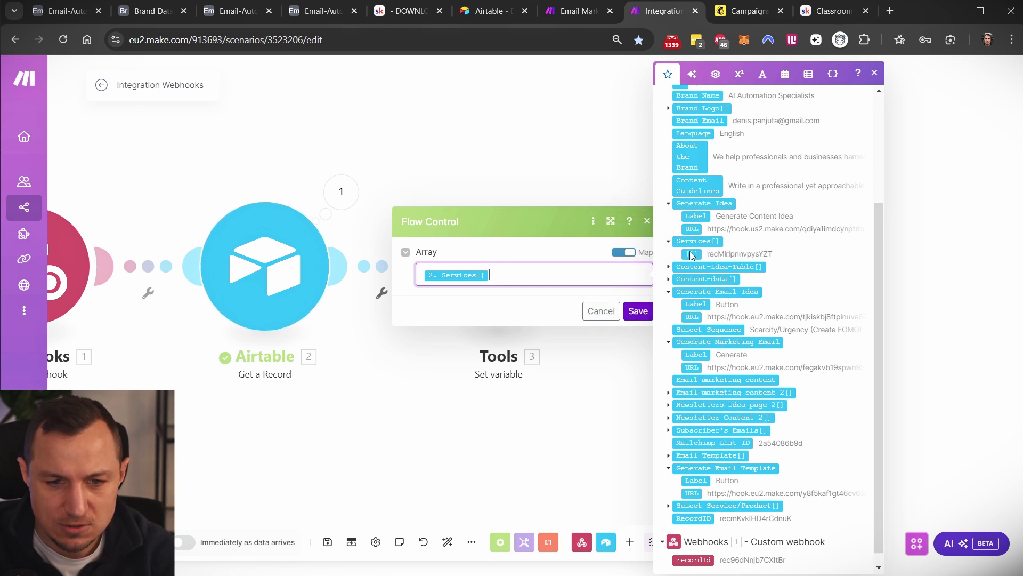
pyautogui.click(639, 313)
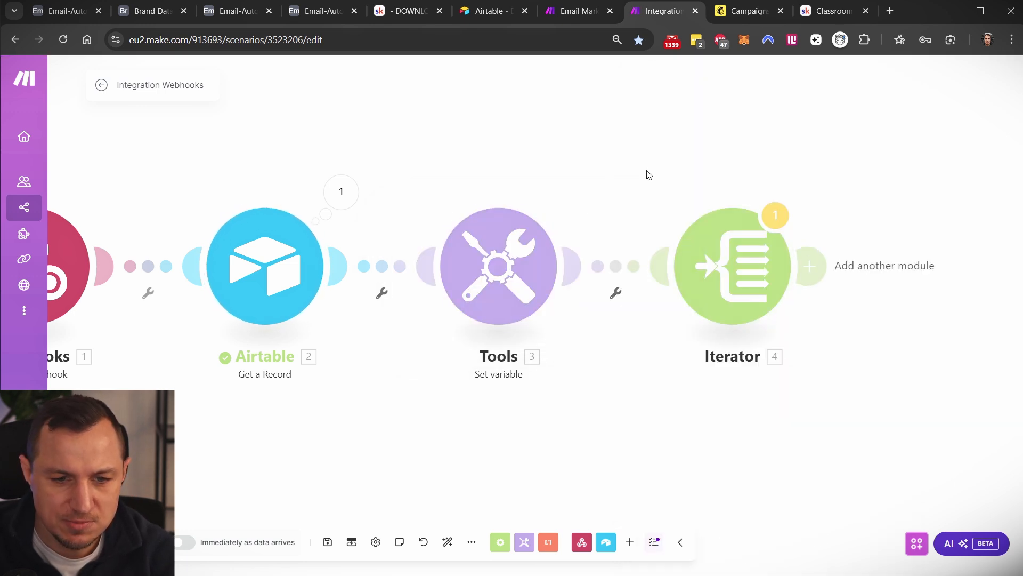
# Add a Tools Get variable module after the Iterator
pyautogui.click(656, 265)
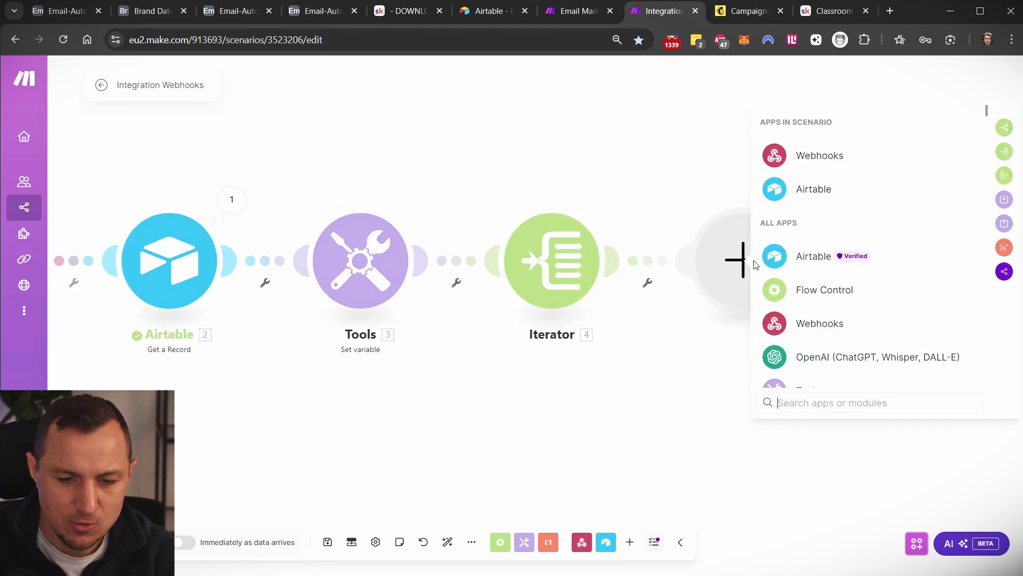
pyautogui.scroll(-3, 831, 320)
pyautogui.click(809, 256)
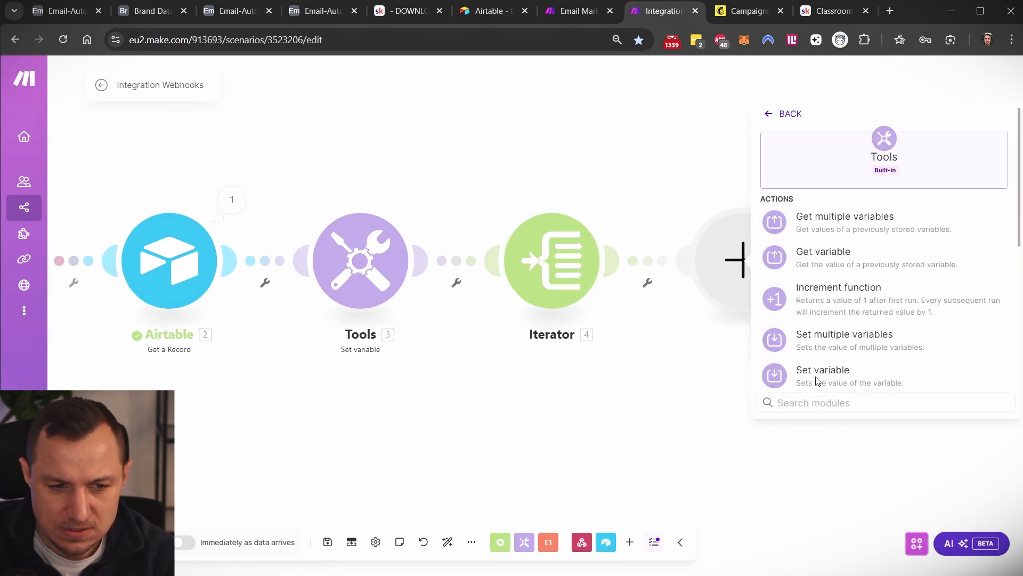
pyautogui.click(823, 256)
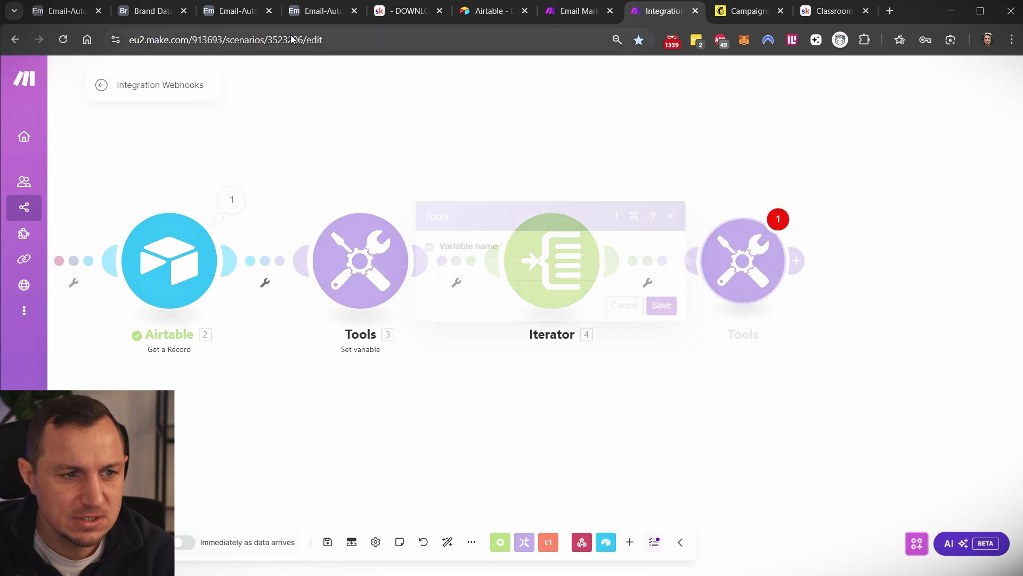
# Check the order of the Get individual Service and Get Service Variable modules in the Email Marketing AutomationV1.0 scenario
pyautogui.click(555, 16)
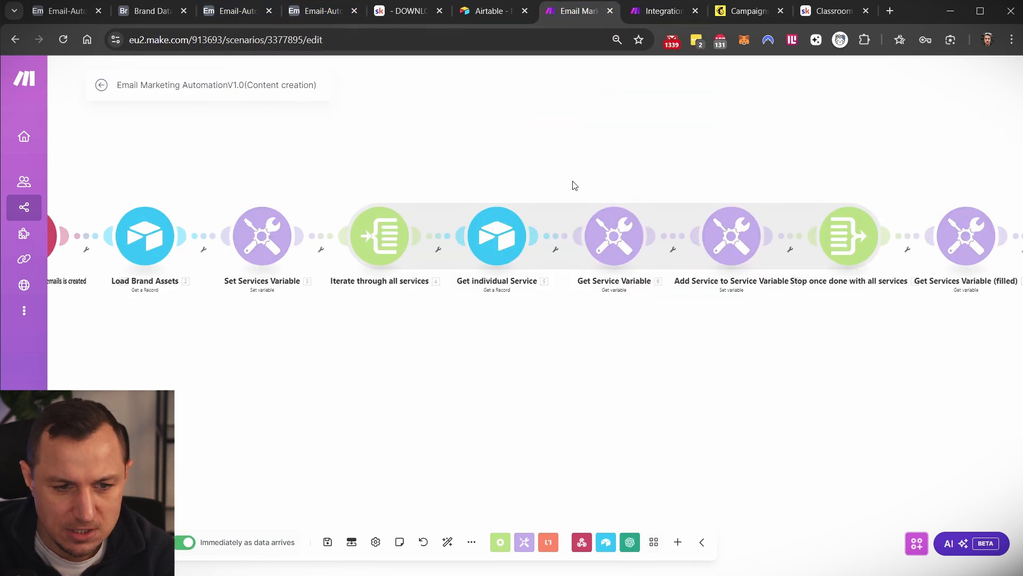
pyautogui.moveTo(560, 170)
pyautogui.mouseDown()
pyautogui.moveTo(464, 298)
pyautogui.moveTo(407, 313)
pyautogui.moveTo(436, 318)
pyautogui.mouseUp()
pyautogui.moveTo(585, 211); pyautogui.dragTo(665, 329)
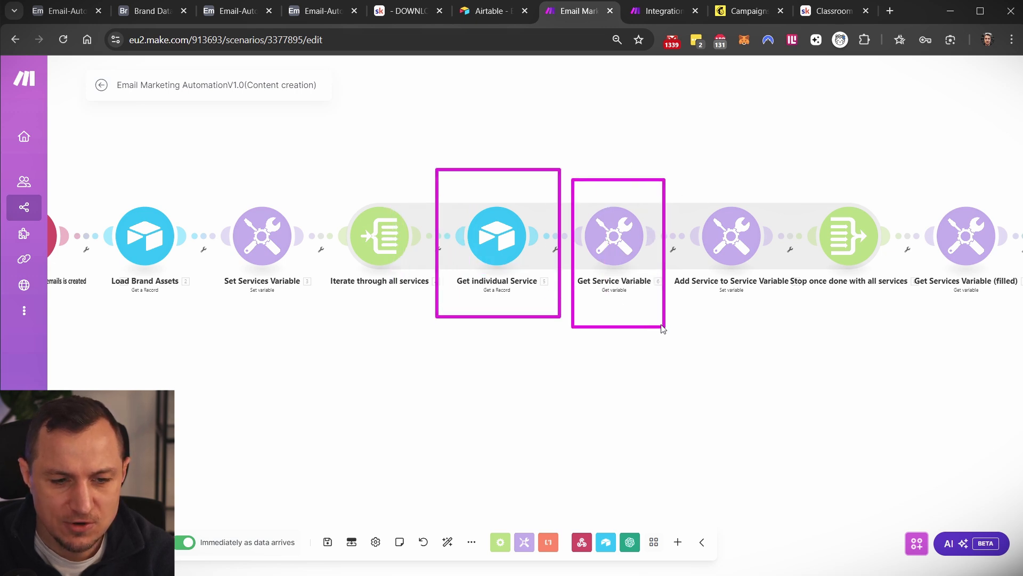
pyautogui.moveTo(430, 159); pyautogui.dragTo(569, 335)
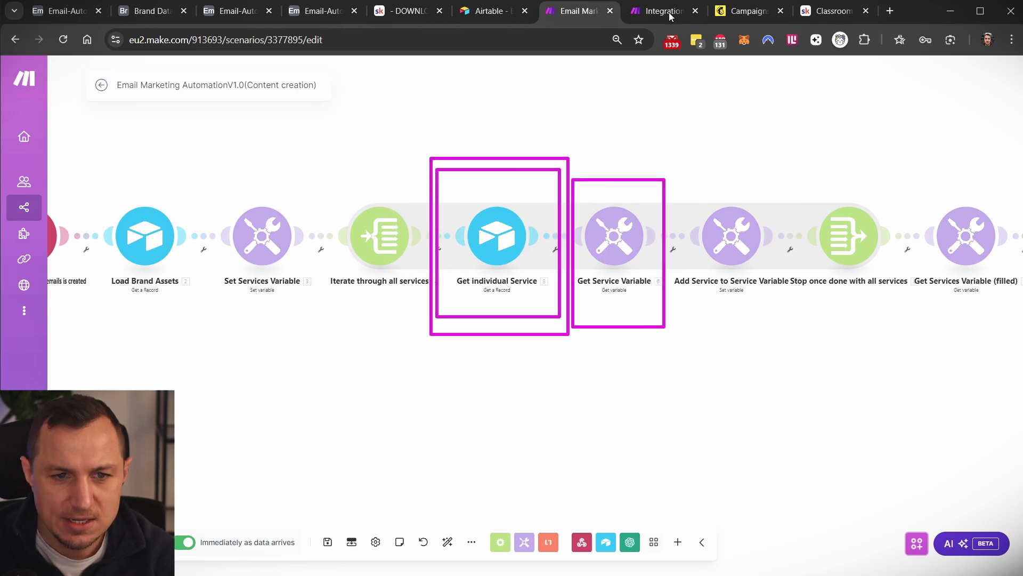
# Return to the Integration Webhooks scenario and delete the unconfigured Get variable module after the Iterator
pyautogui.hotkey('ctrl', 'Tab')
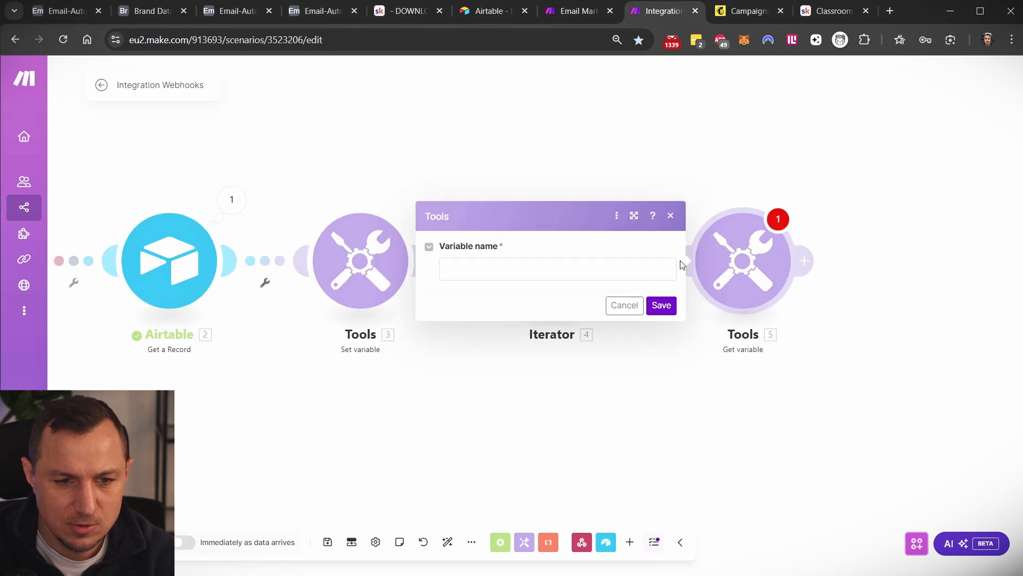
pyautogui.click(672, 216)
pyautogui.moveTo(461, 175); pyautogui.dragTo(666, 421)
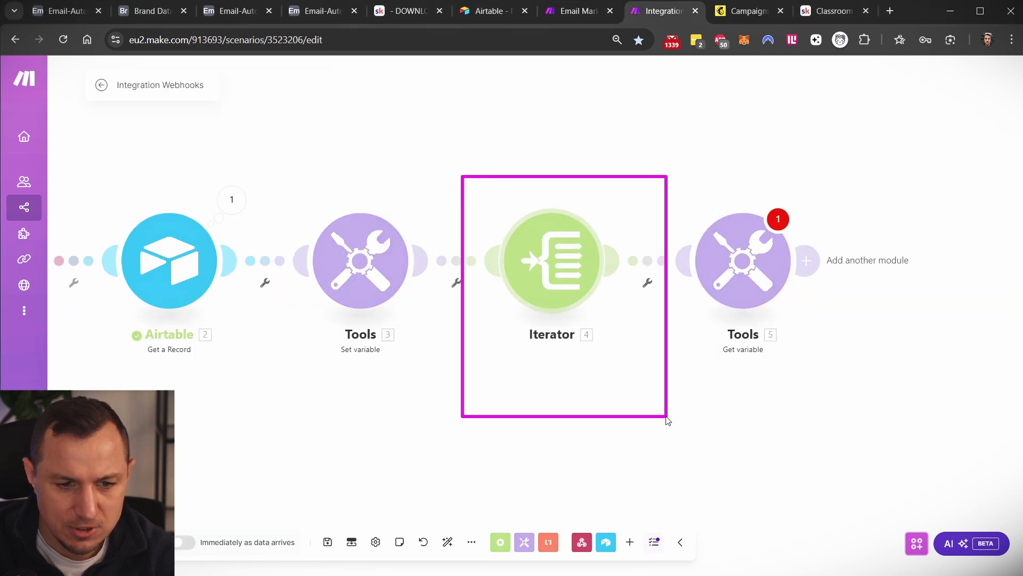
pyautogui.click(736, 276)
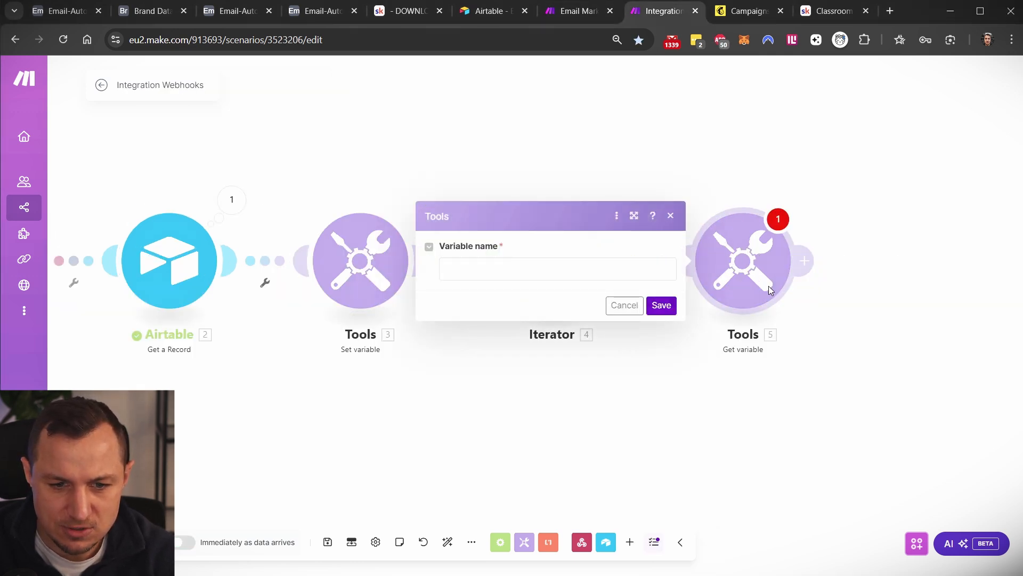
pyautogui.press('Escape')
pyautogui.rightClick(759, 270)
pyautogui.click(816, 417)
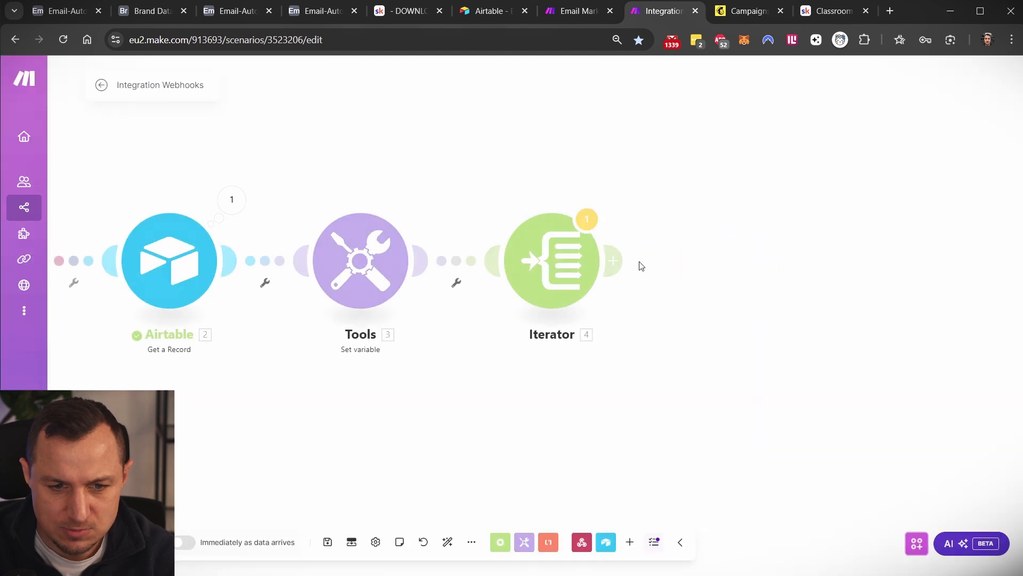
# Add an Airtable Get a Record module after the Iterator, using base Email-AutomationV1.1, table Services and the Iterator's Record ID
pyautogui.click(613, 260)
pyautogui.click(808, 261)
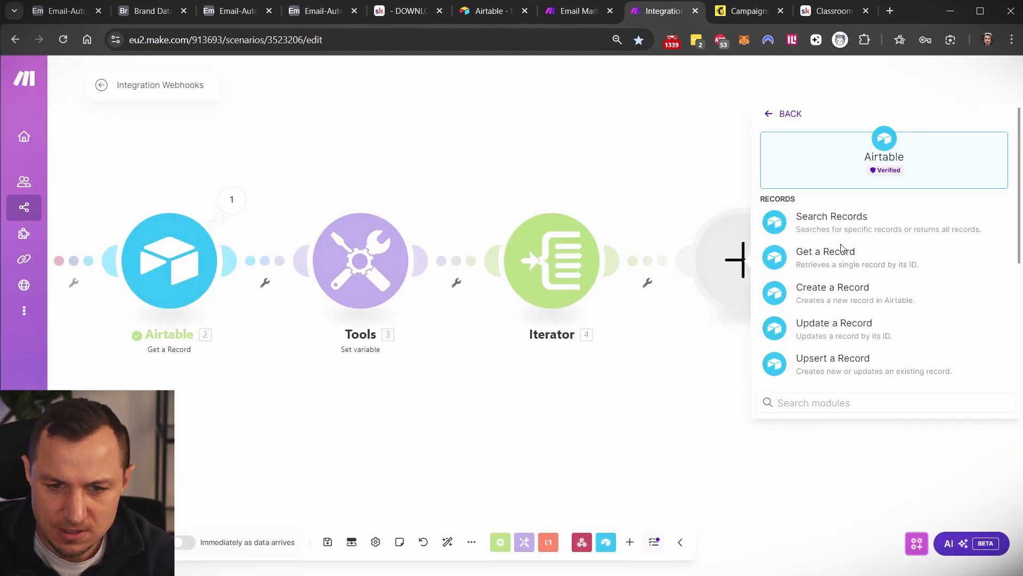
pyautogui.click(829, 261)
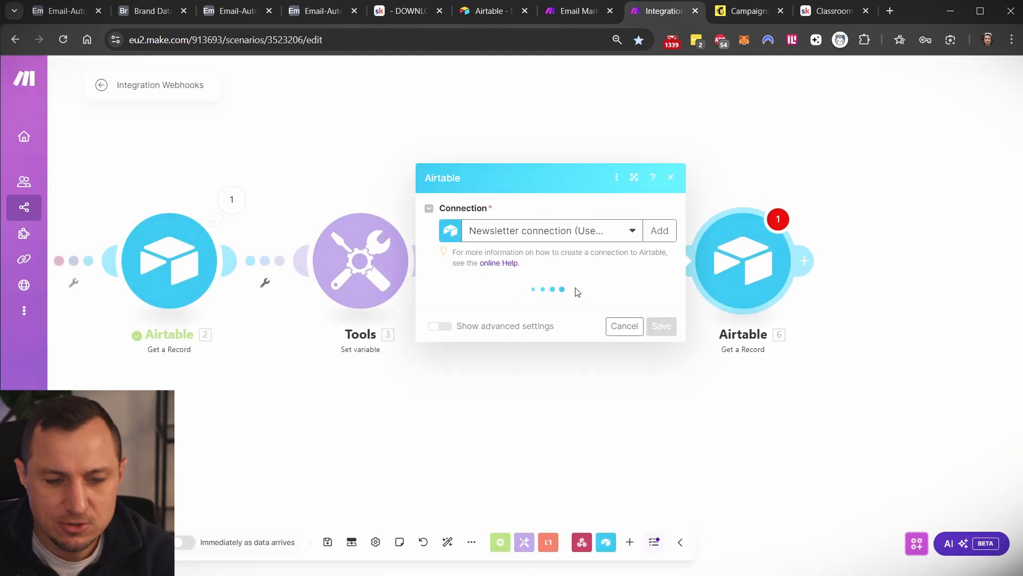
pyautogui.click(505, 311)
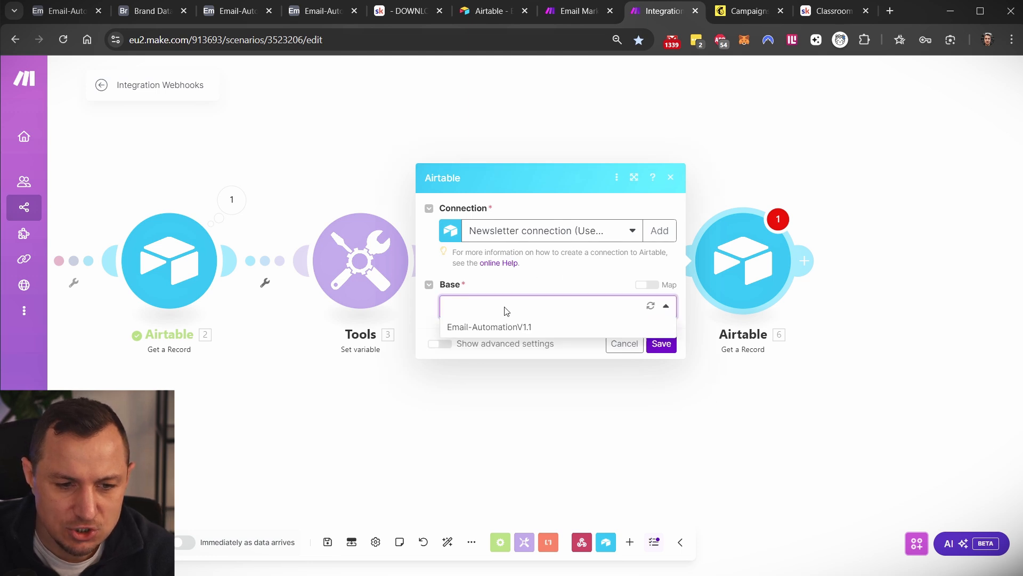
pyautogui.click(516, 327)
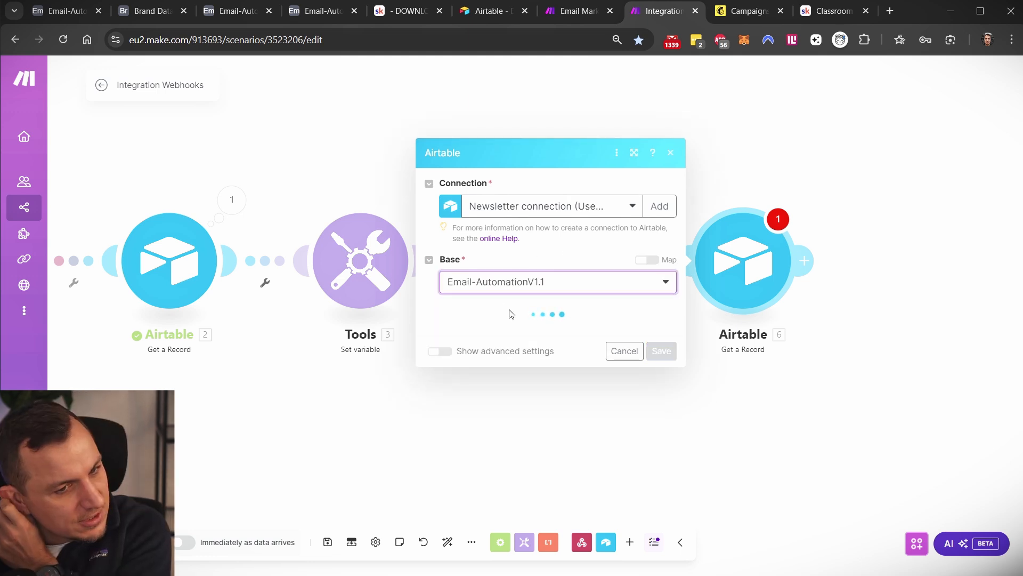
pyautogui.click(524, 333)
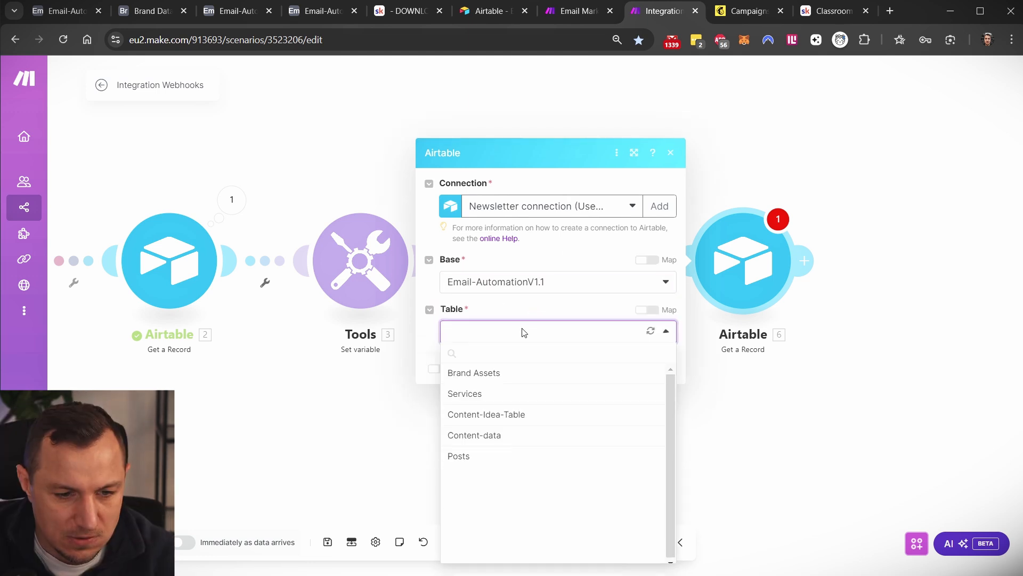
pyautogui.click(499, 393)
pyautogui.click(519, 366)
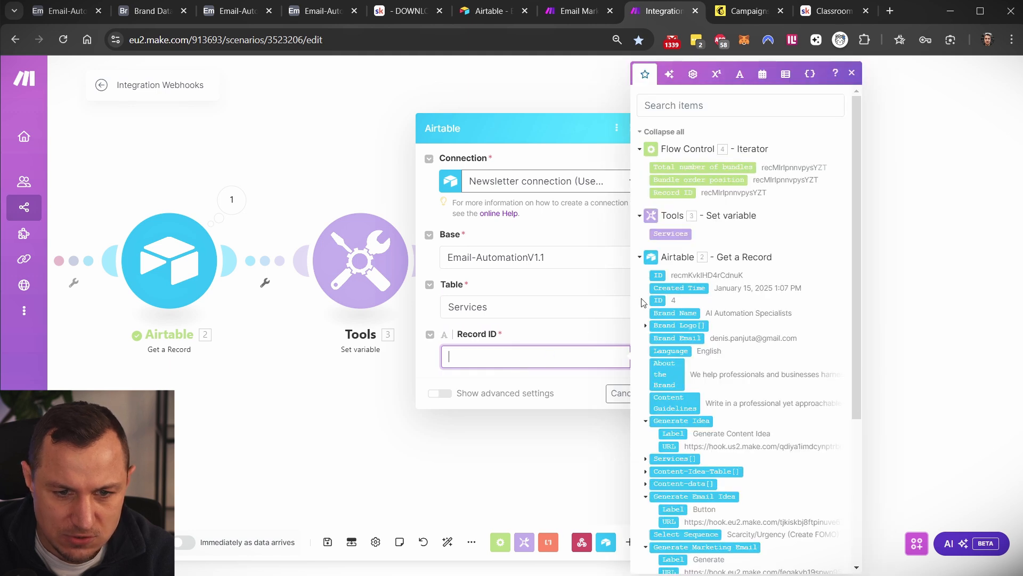
pyautogui.click(679, 197)
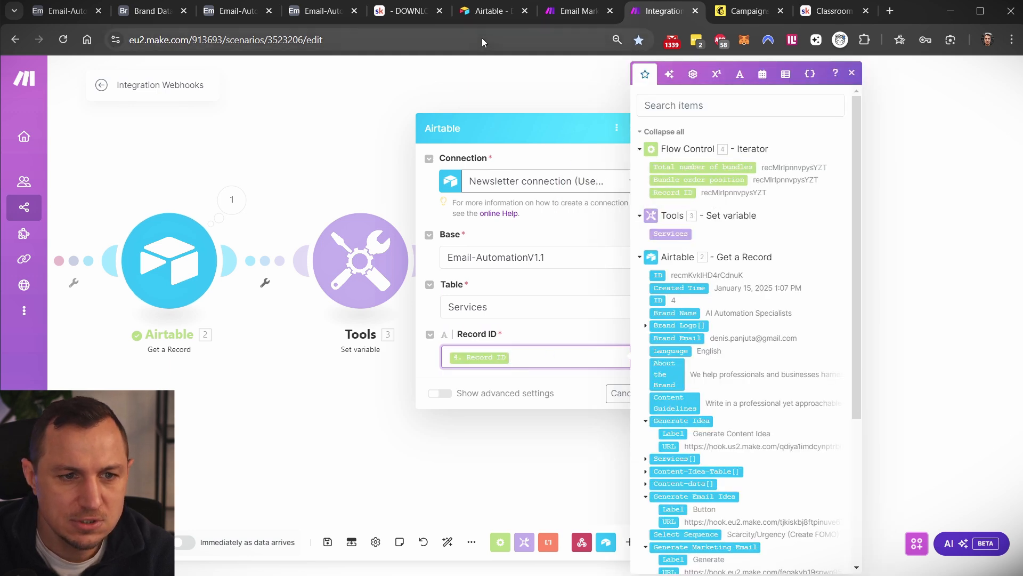
# Check the Record ID mapping of the Get individual Service module in the Email Marketing AutomationV1.0 scenario
pyautogui.click(574, 12)
pyautogui.click(496, 235)
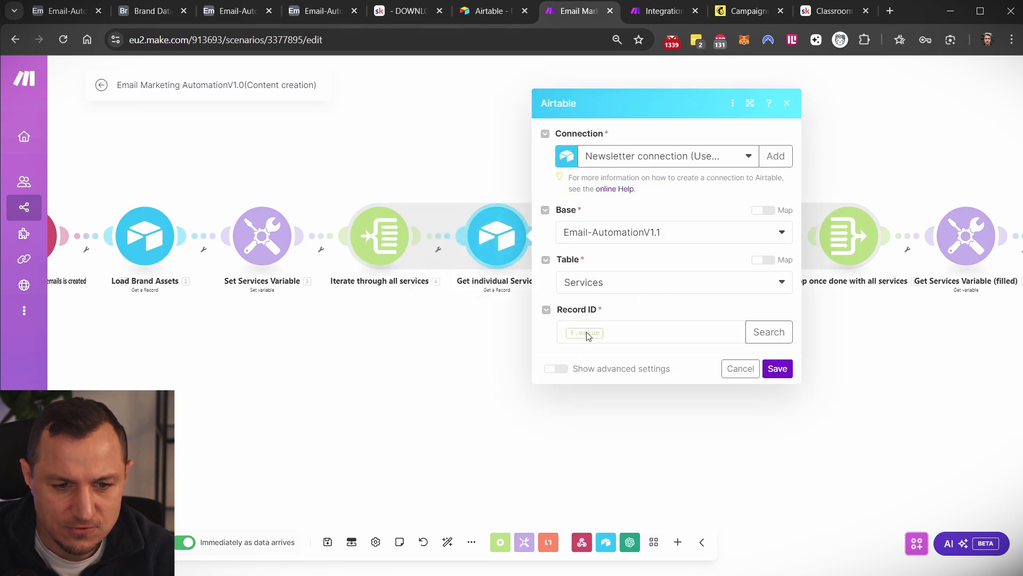
pyautogui.click(663, 10)
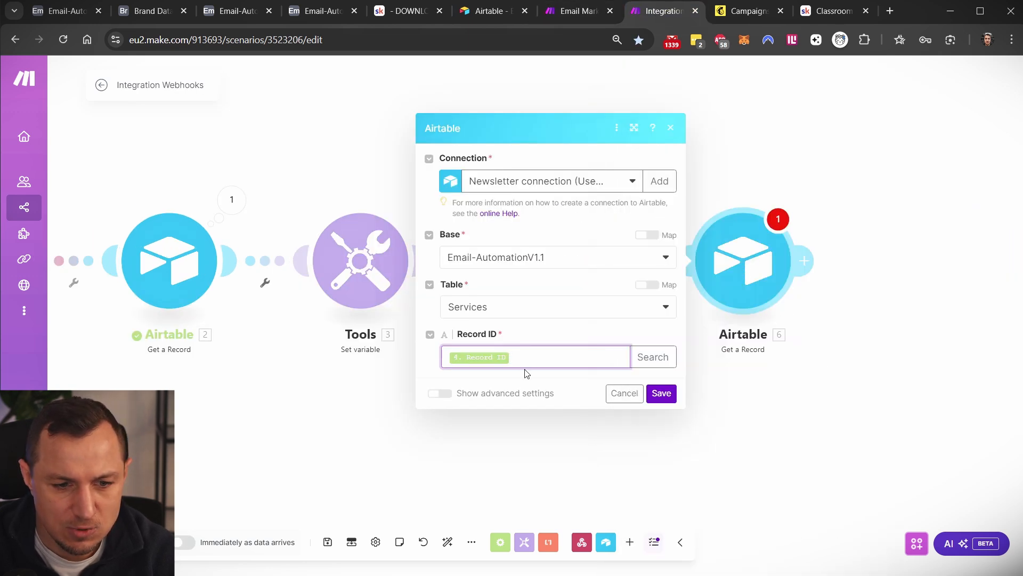
# Clear and re-map the Iterator's Record ID as the record ID of the new Airtable module and save it
pyautogui.click(559, 359)
pyautogui.press('BackSpace')
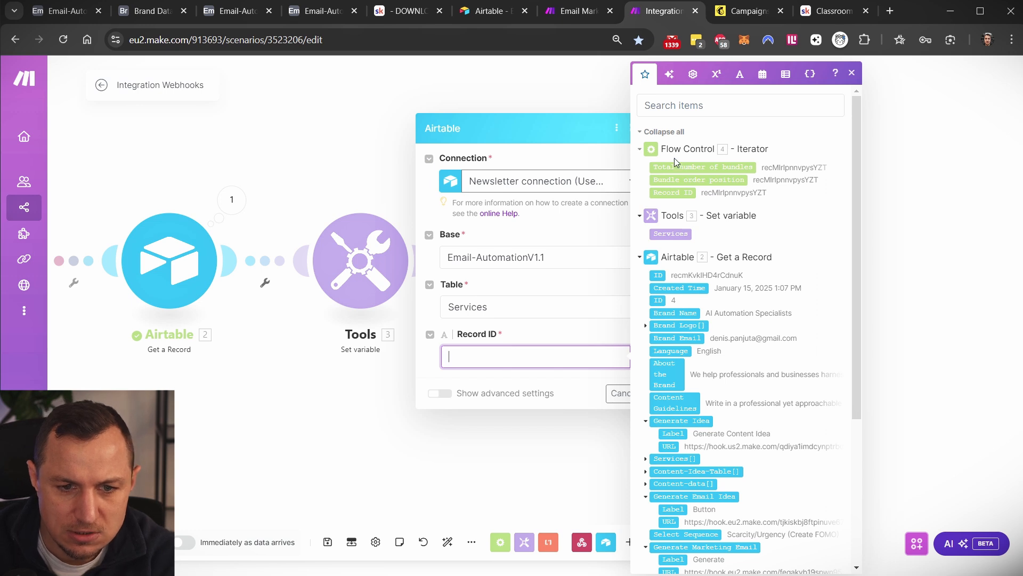
pyautogui.click(672, 193)
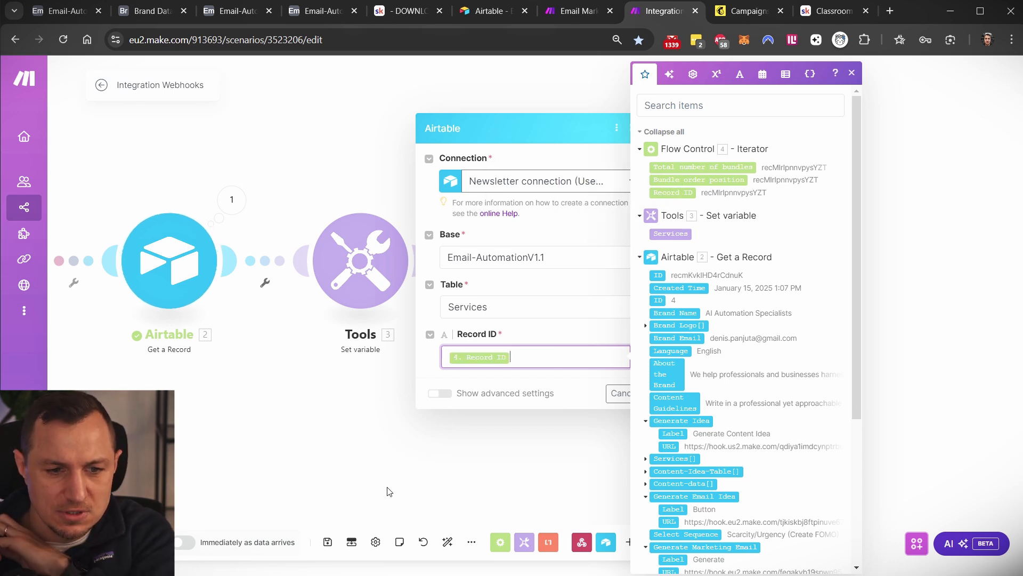
pyautogui.click(574, 396)
pyautogui.click(663, 393)
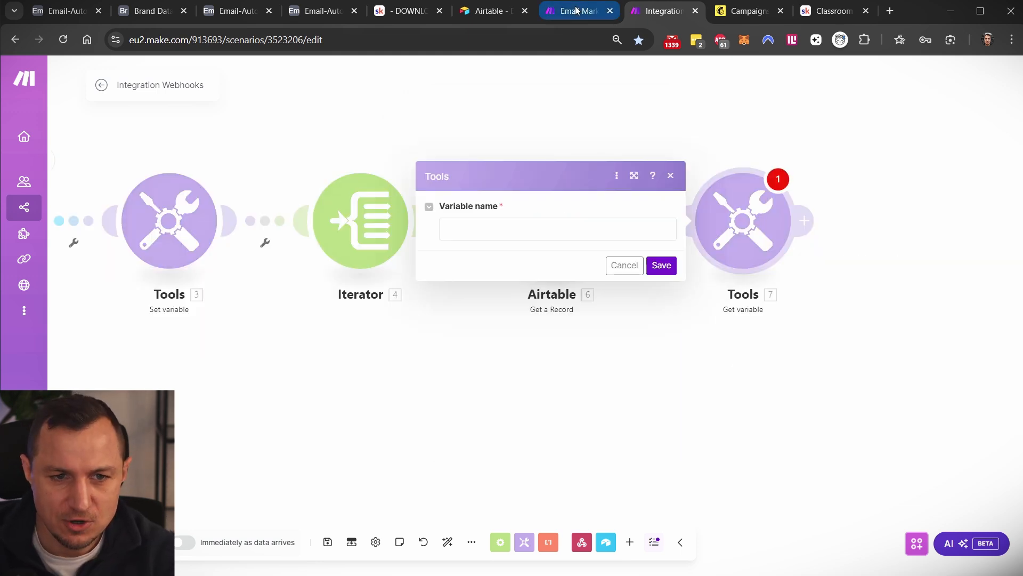
# Check the modules around Get Service Variable in the Email Marketing AutomationV1.0 scenario
pyautogui.click(578, 11)
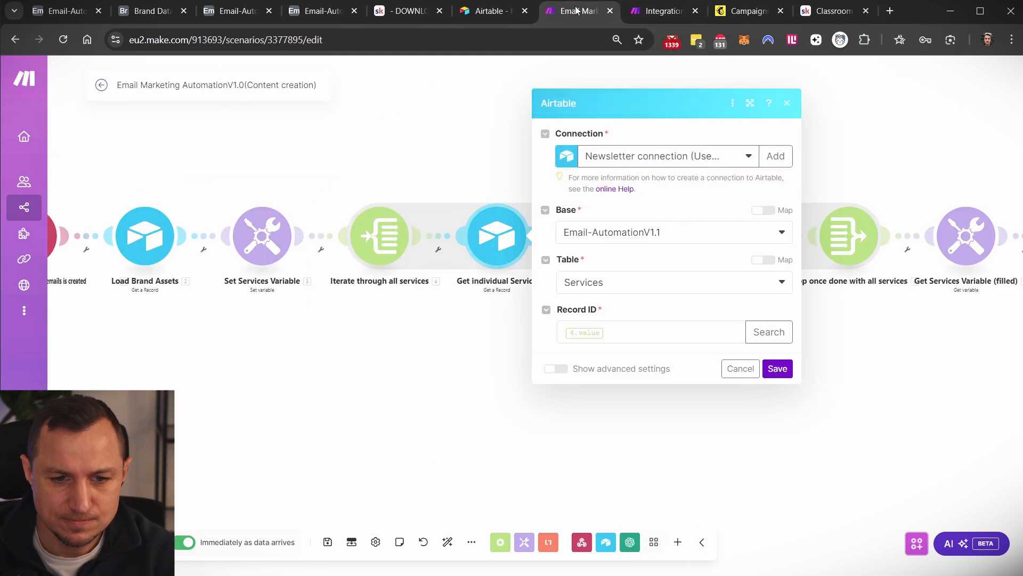
pyautogui.moveTo(553, 172)
pyautogui.mouseDown()
pyautogui.moveTo(695, 308)
pyautogui.moveTo(678, 326)
pyautogui.mouseUp()
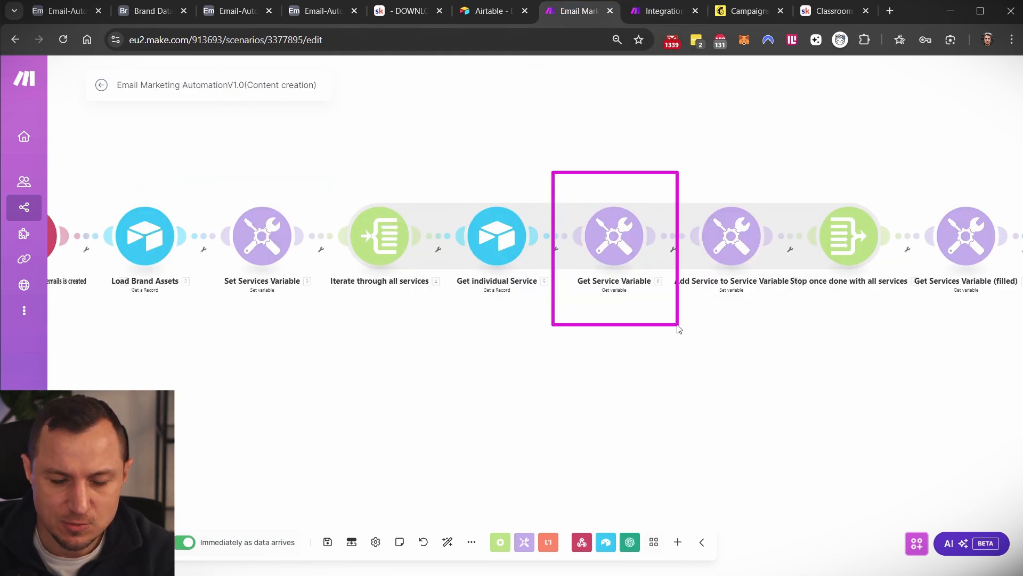
pyautogui.moveTo(442, 170); pyautogui.dragTo(534, 312)
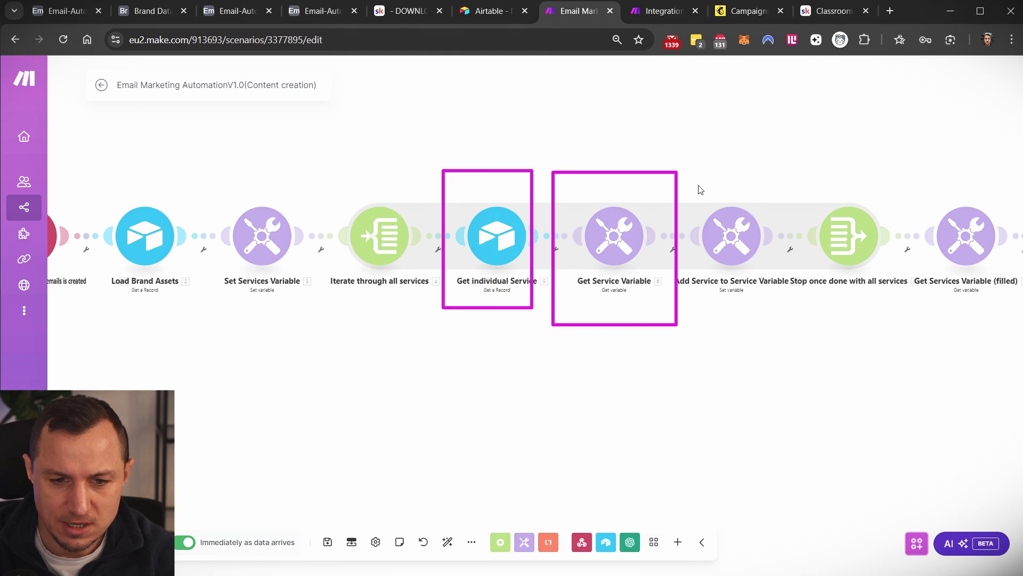
pyautogui.moveTo(687, 184); pyautogui.dragTo(780, 330)
# In the Integration Webhooks scenario, set the Get variable module's variable name to Services and save it
pyautogui.click(661, 16)
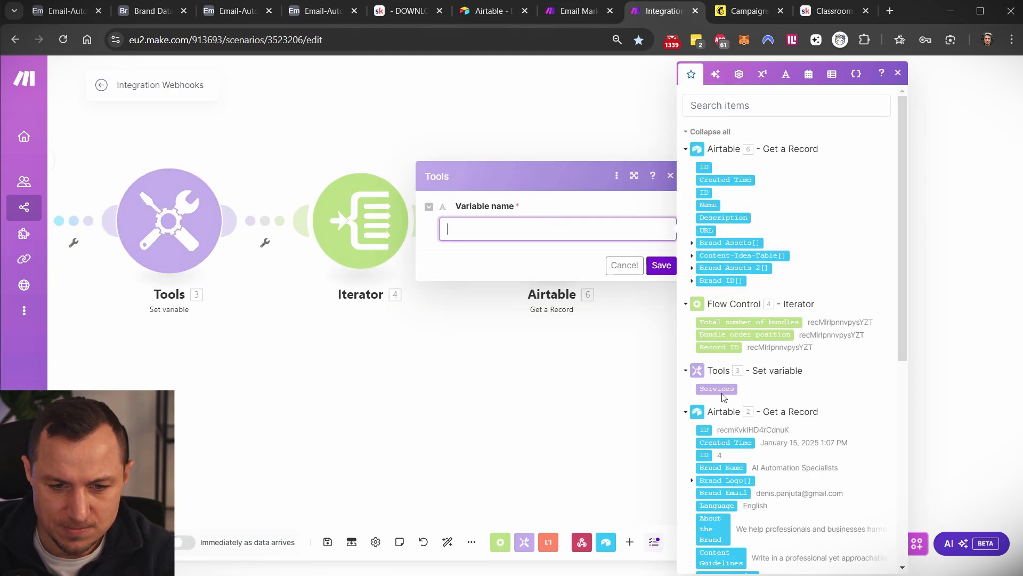
pyautogui.write('S')
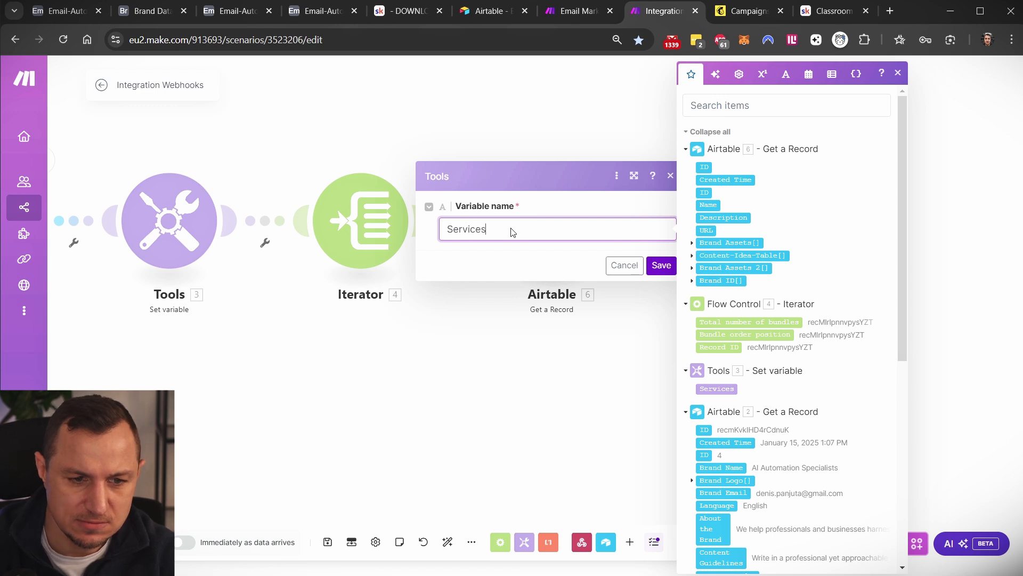
pyautogui.write('ervices')
pyautogui.press('Return')
pyautogui.moveTo(101, 154); pyautogui.dragTo(247, 324)
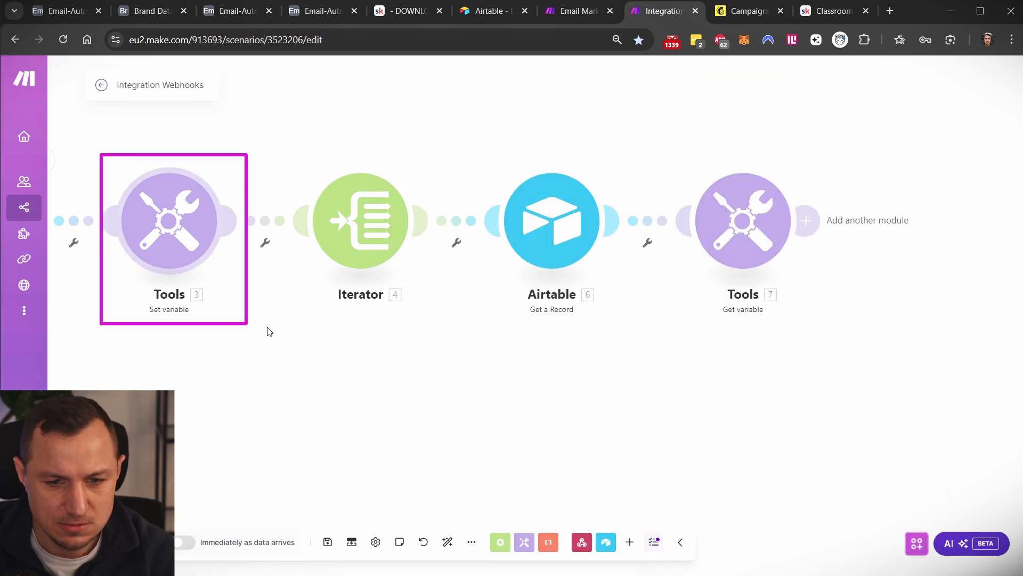
# Examine the variable name and value of the Add Service to Service Variable module in the Email Marketing AutomationV1.0 scenario
pyautogui.click(806, 220)
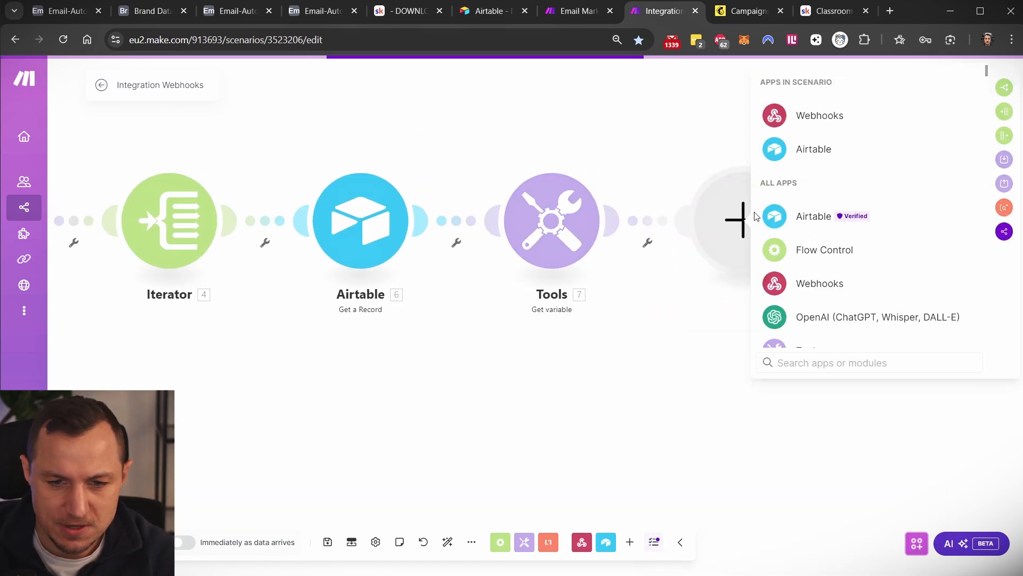
pyautogui.click(584, 17)
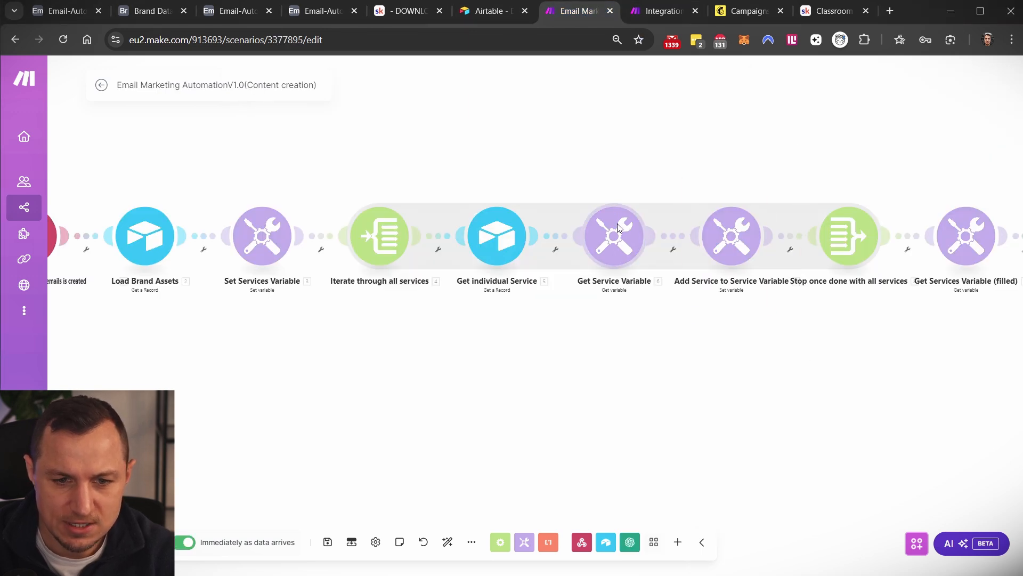
pyautogui.click(628, 256)
pyautogui.click(713, 300)
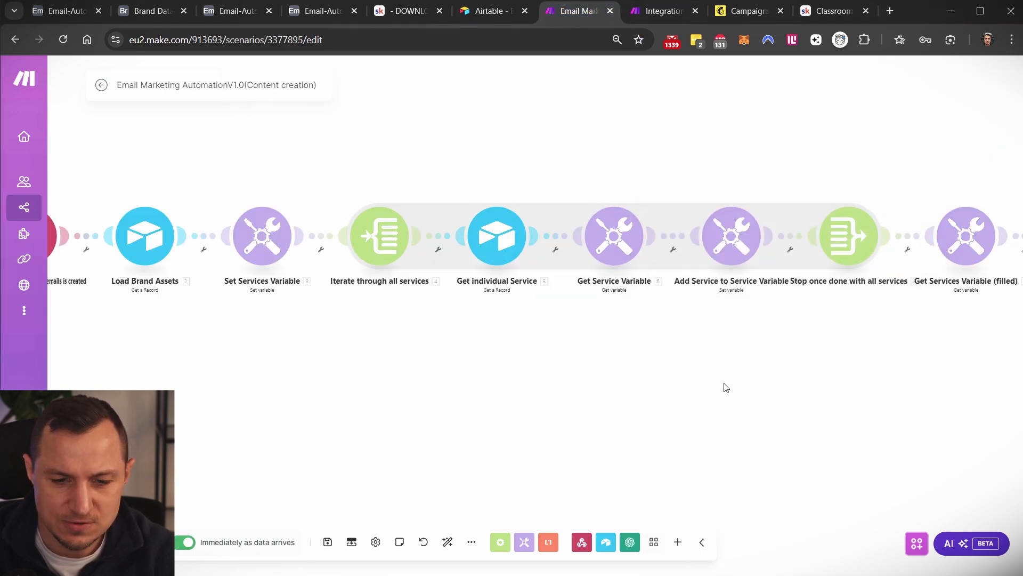
pyautogui.click(713, 235)
pyautogui.doubleClick(842, 184)
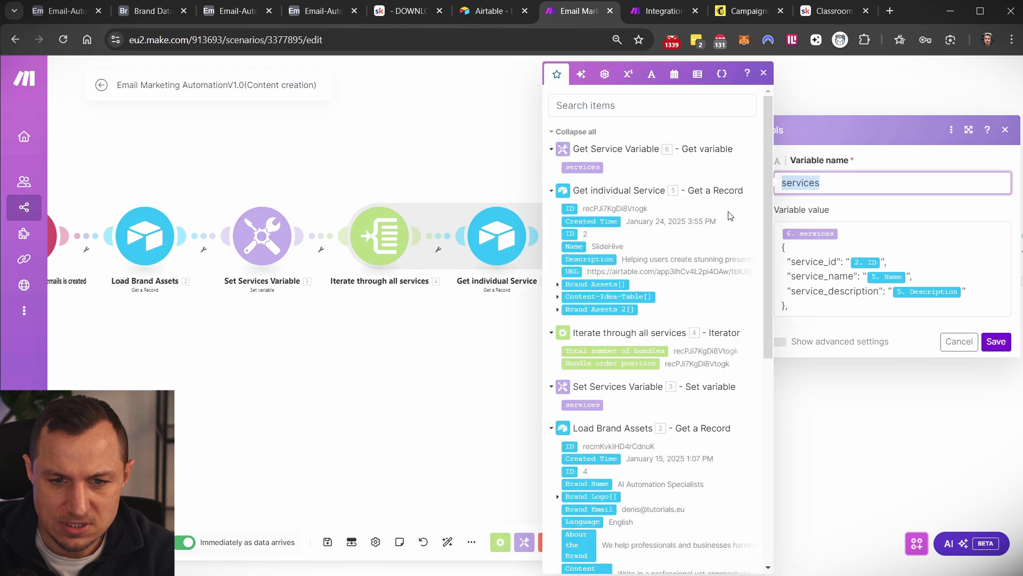
pyautogui.click(856, 243)
pyautogui.moveTo(824, 306); pyautogui.dragTo(775, 231)
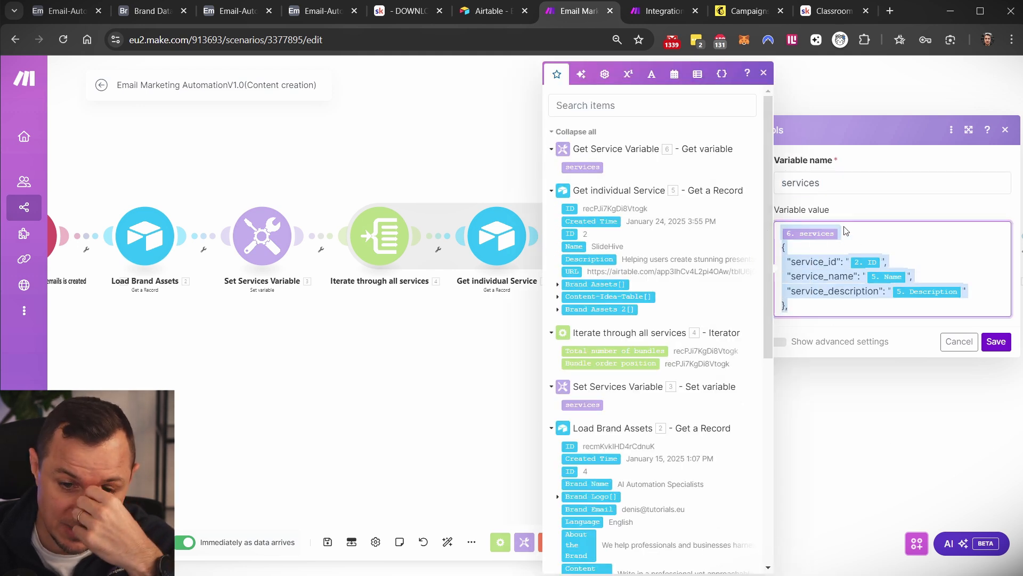
# Add a Tools Set variable module after the Get variable module in the Integration Webhooks scenario
pyautogui.click(657, 15)
pyautogui.click(709, 265)
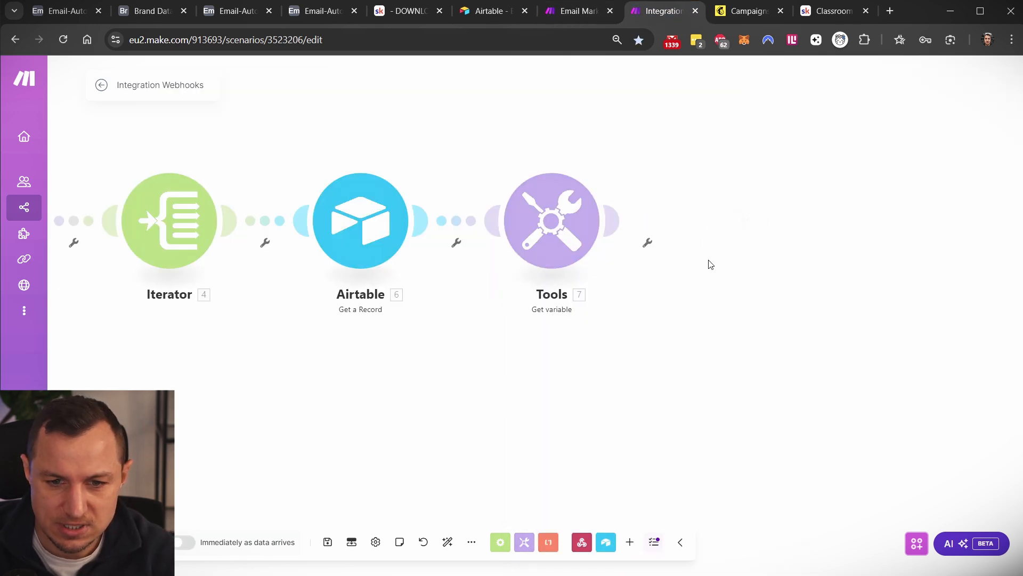
pyautogui.click(613, 219)
pyautogui.scroll(-2, 806, 239)
pyautogui.click(812, 220)
pyautogui.write('S')
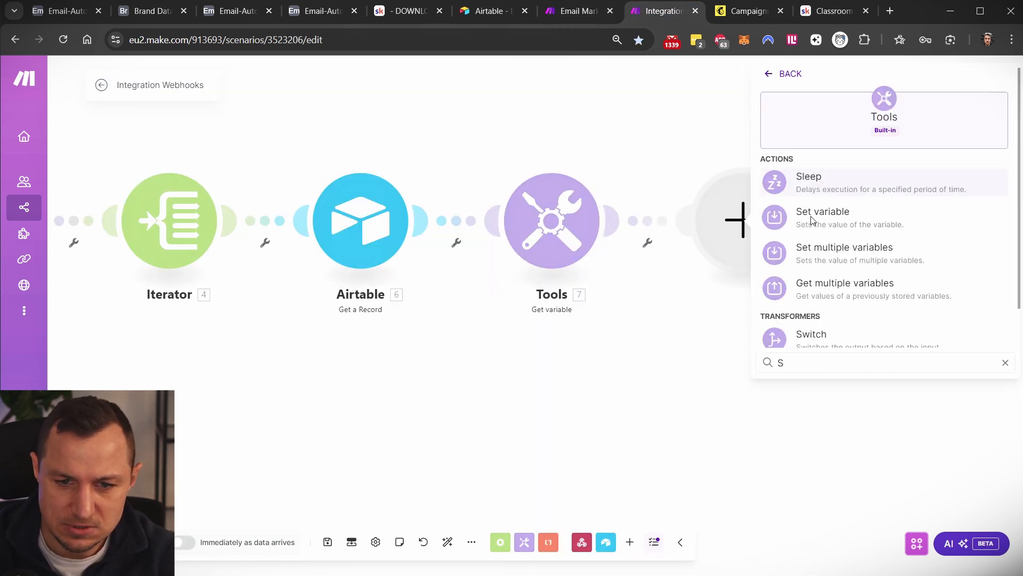
pyautogui.click(811, 220)
# Name the new Set variable module's variable Services as plain text instead of a mapped item
pyautogui.click(512, 204)
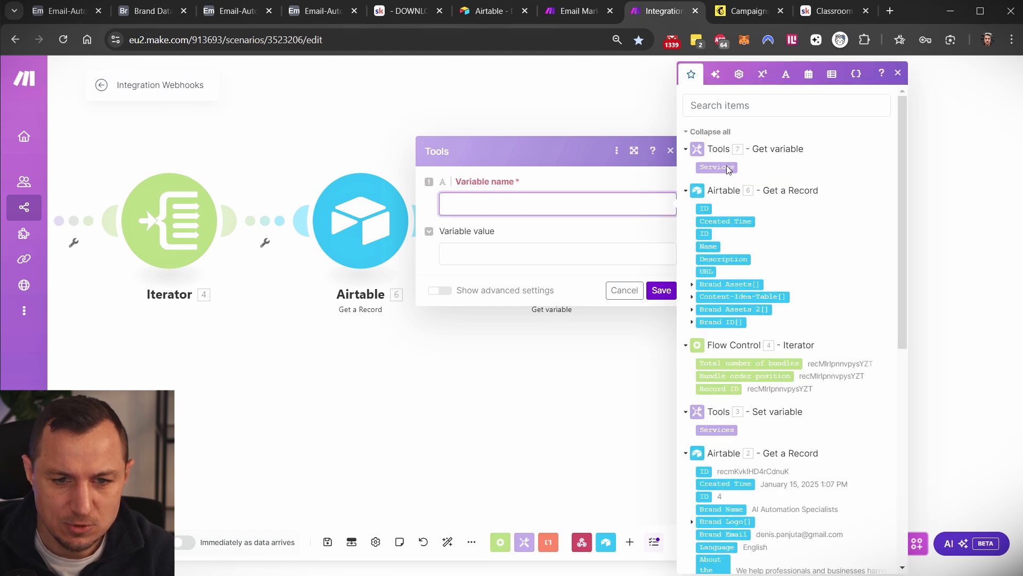
pyautogui.click(727, 166)
pyautogui.moveTo(556, 209); pyautogui.dragTo(424, 199)
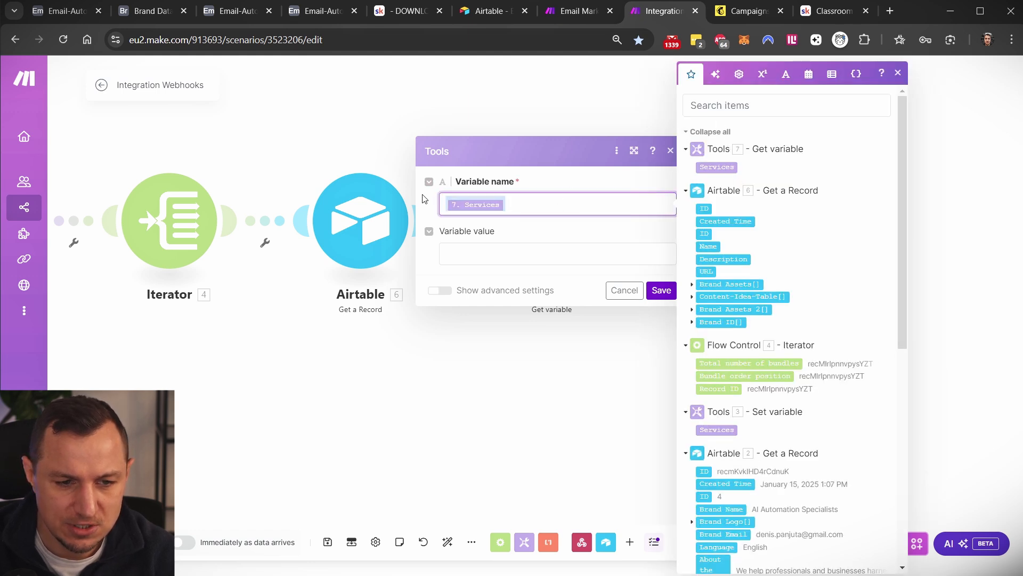
pyautogui.press('BackSpace')
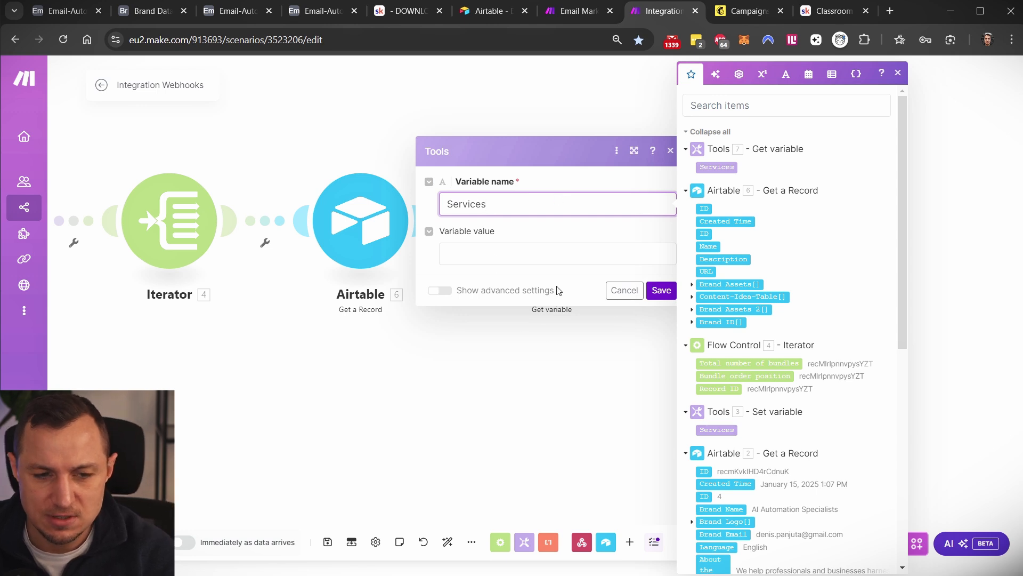
# Copy the whole service JSON value from the Email Marketing AutomationV1.0 scenario's Set variable module into the Integration Webhooks Set variable module's value
pyautogui.click(511, 262)
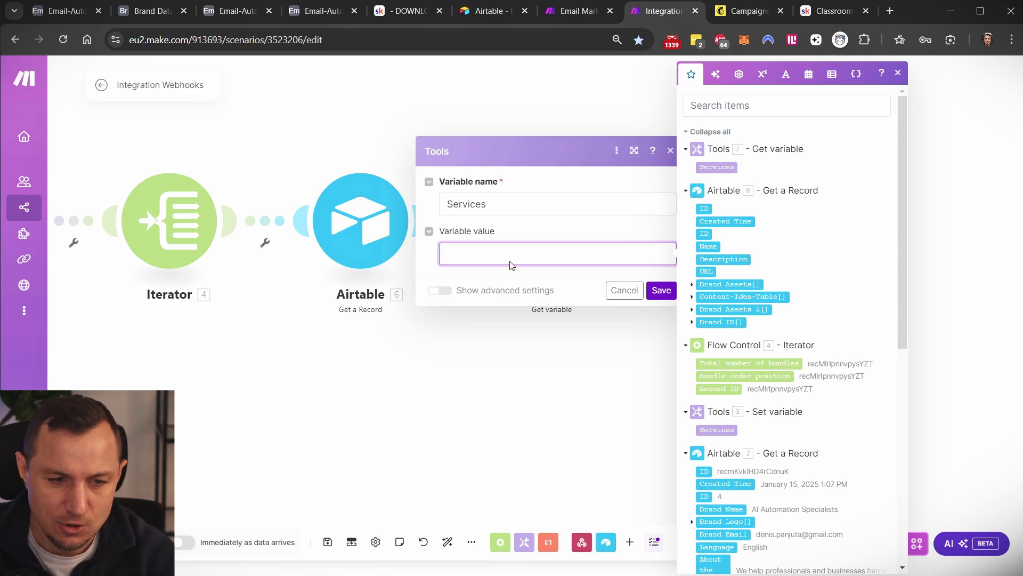
pyautogui.click(570, 11)
pyautogui.click(806, 310)
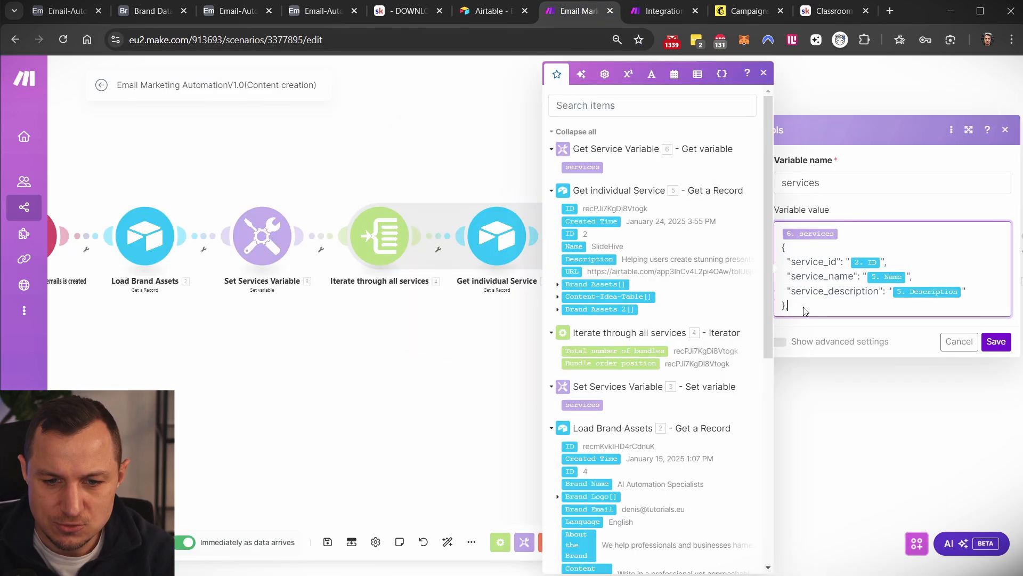
pyautogui.moveTo(806, 311); pyautogui.dragTo(778, 238)
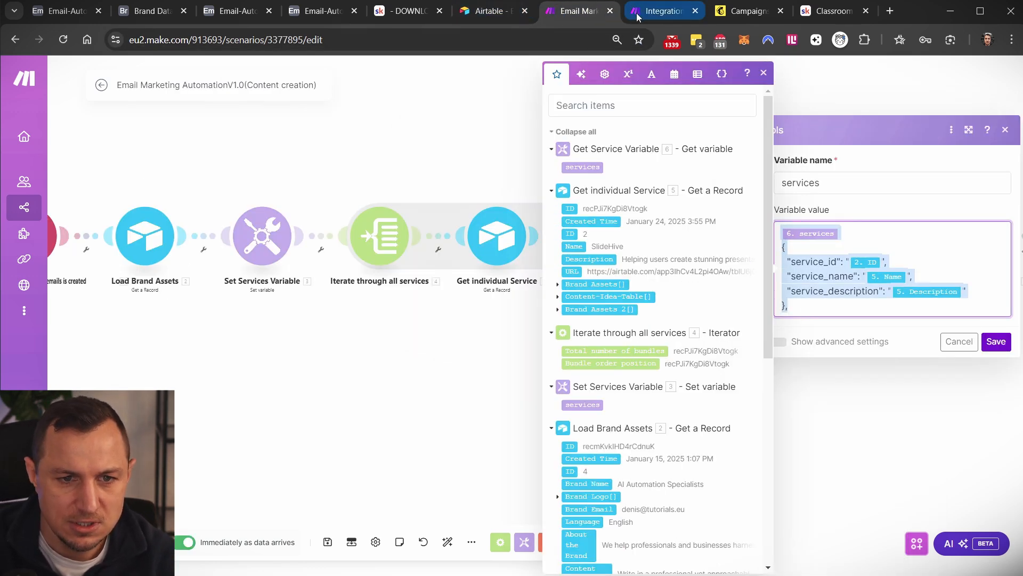
pyautogui.click(661, 11)
pyautogui.click(461, 256)
pyautogui.write('6.services { "service_id": "2. ID", "service_name": "5.Name", "service_description": "5.Description" },')
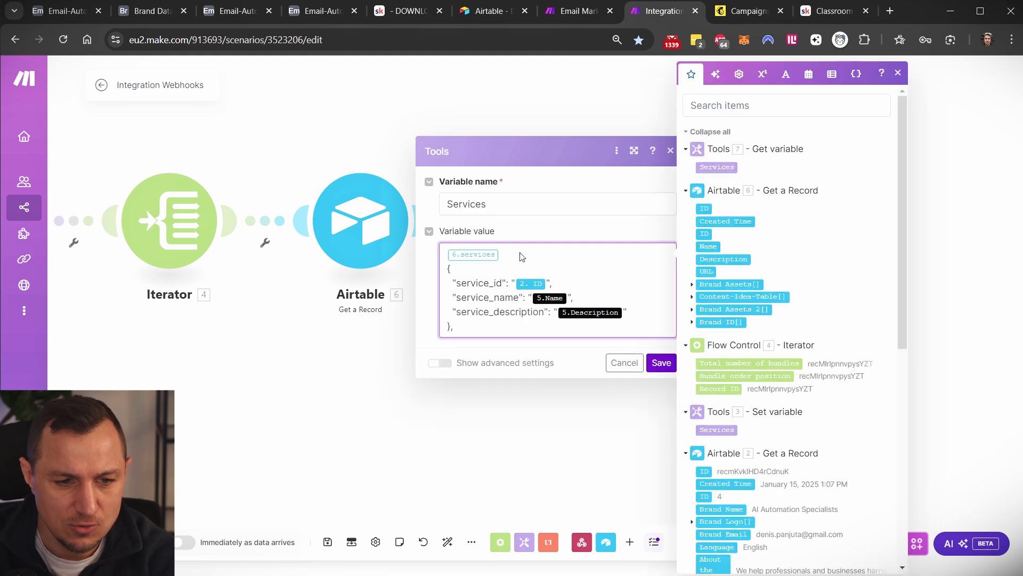
pyautogui.click(521, 257)
pyautogui.press('BackSpace')
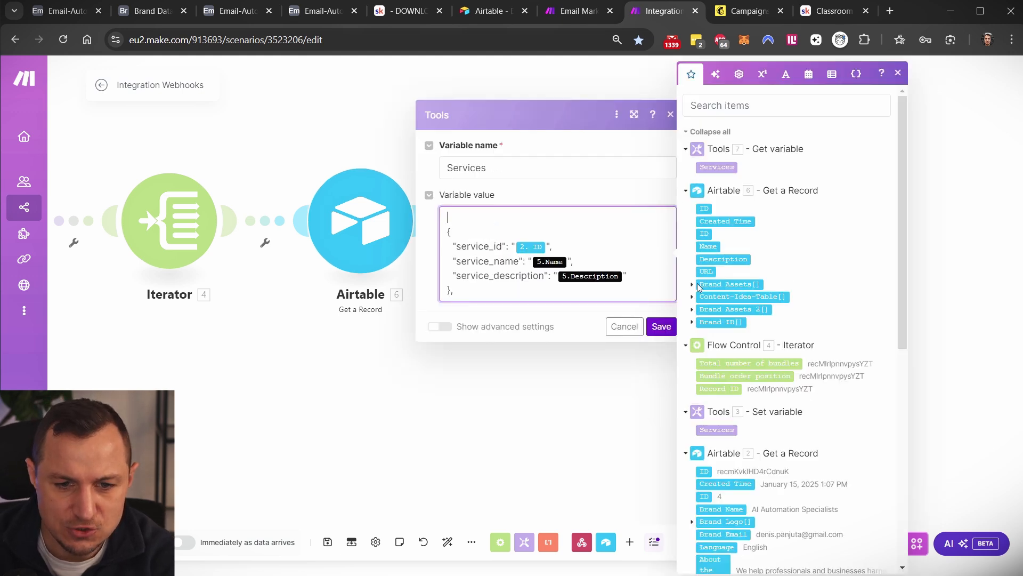
pyautogui.click(570, 12)
pyautogui.scroll(2, 634, 267)
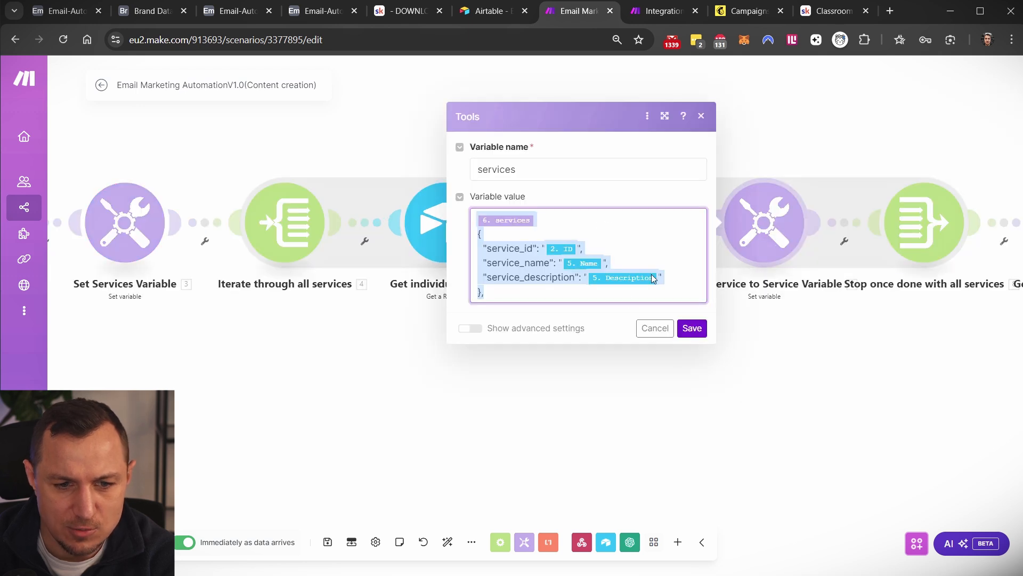
pyautogui.click(645, 14)
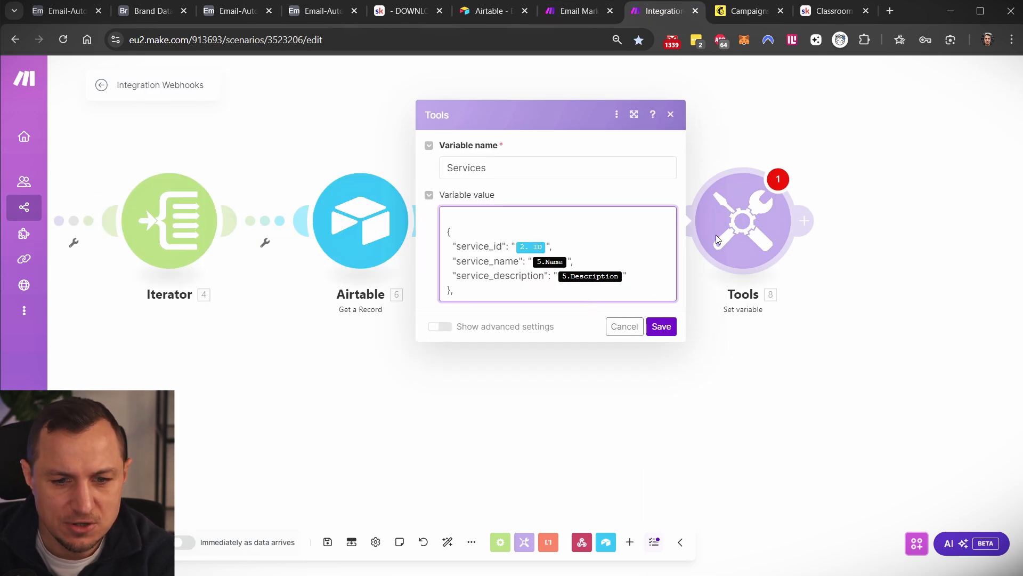
pyautogui.click(596, 92)
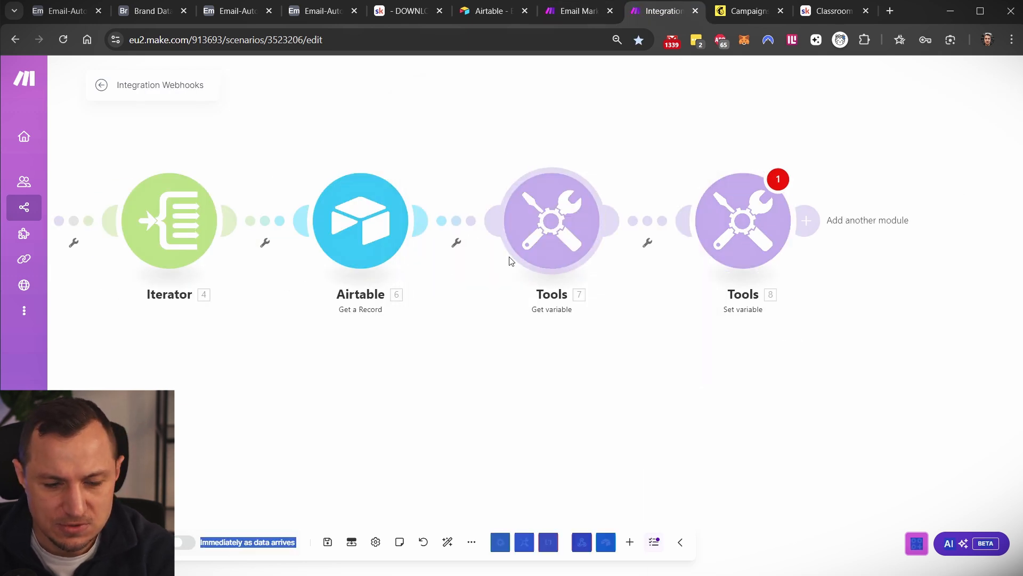
pyautogui.moveTo(480, 155)
pyautogui.mouseDown()
pyautogui.moveTo(646, 343)
pyautogui.moveTo(619, 339)
pyautogui.mouseUp()
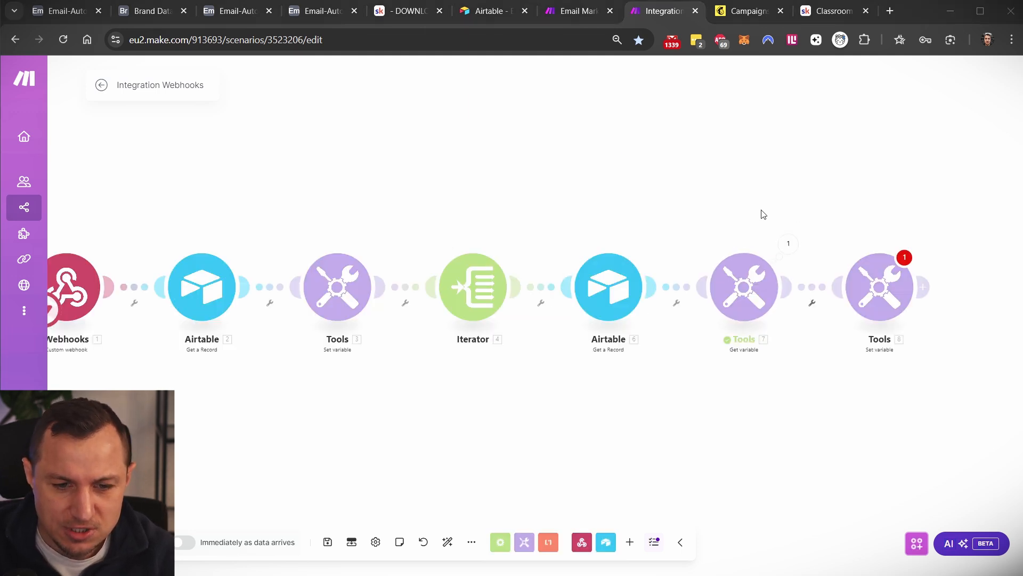
# Reopen the last Set variable module, name its variable Services and paste the copied service JSON as its value
pyautogui.moveTo(762, 213); pyautogui.dragTo(629, 172)
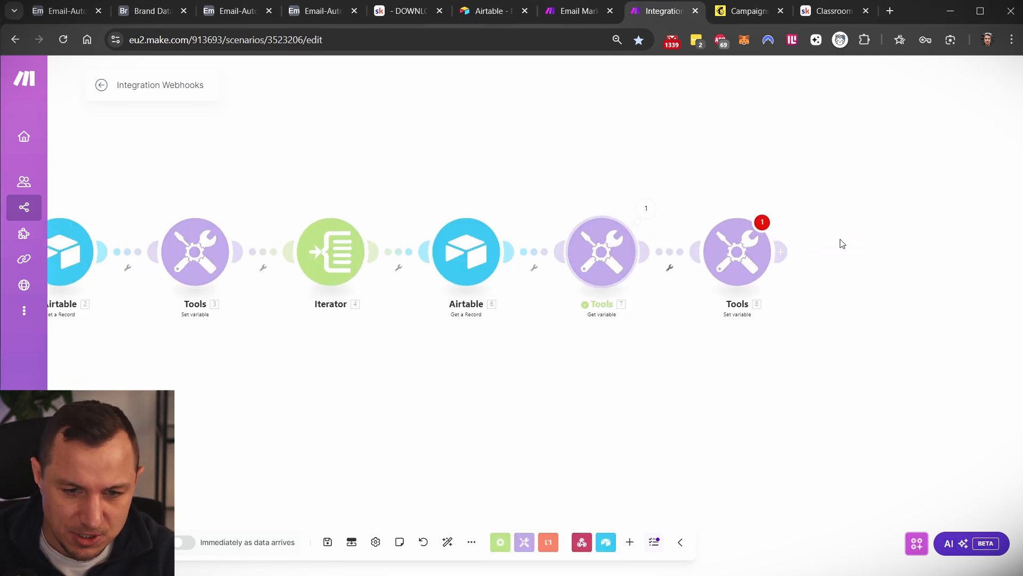
pyautogui.click(757, 258)
pyautogui.click(824, 289)
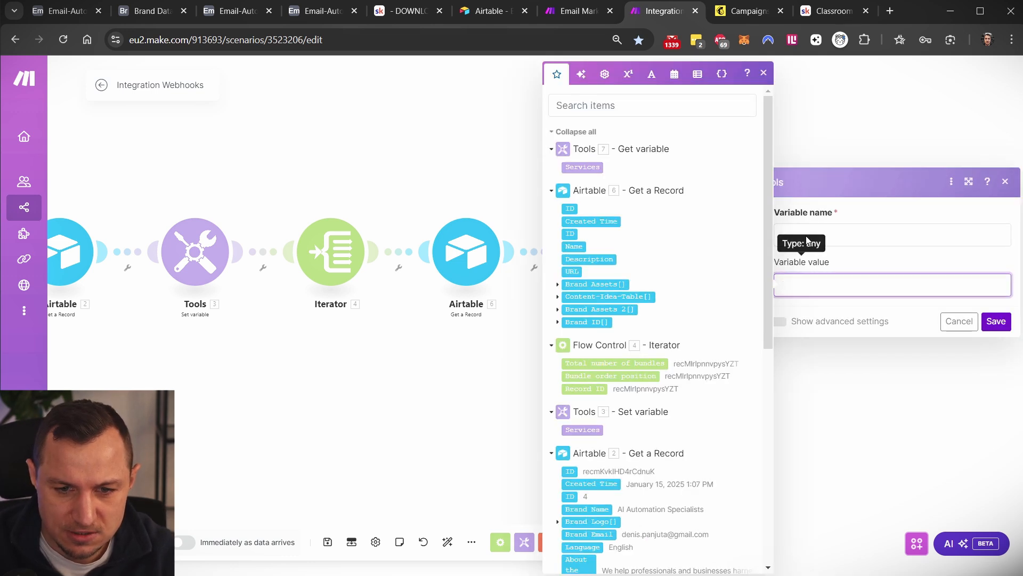
pyautogui.press('Escape')
pyautogui.click(740, 260)
pyautogui.click(820, 243)
pyautogui.write('Serv')
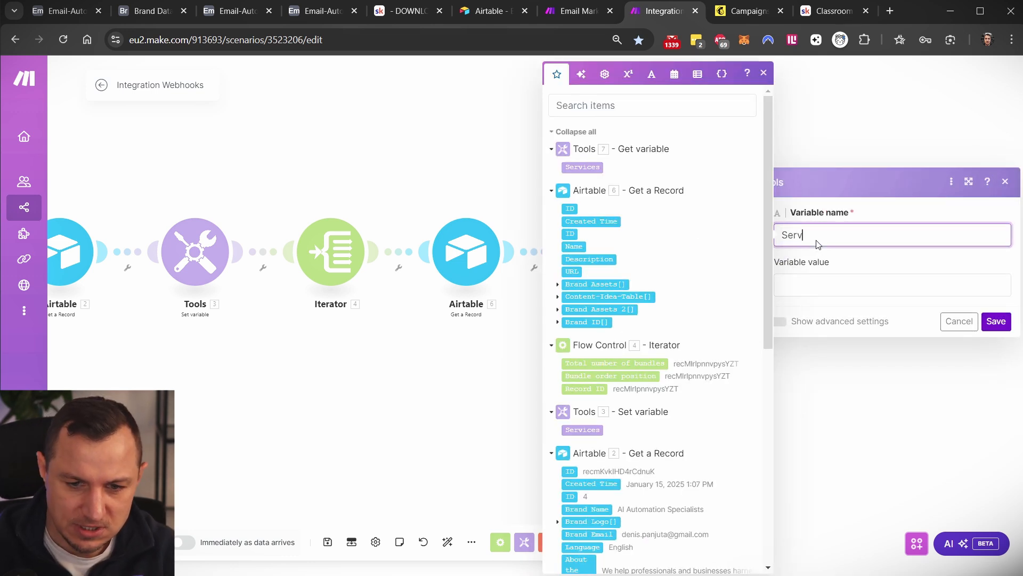
pyautogui.write('ices')
pyautogui.press('Tab')
pyautogui.write('6.services {   "service_id": "2. ID",   "service_name": "5.Name",   "service_description": "5.Description" },')
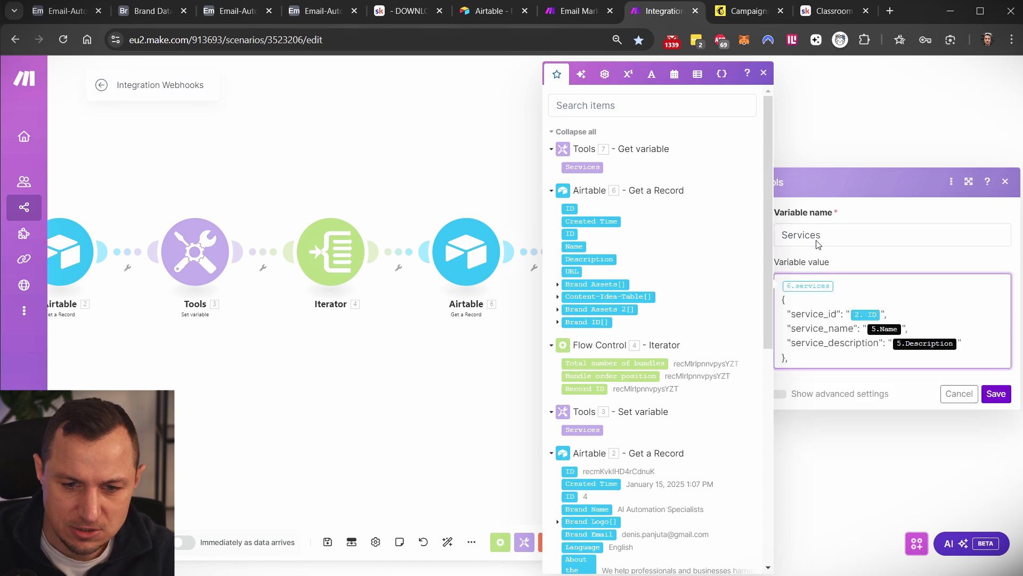
# Remove the pasted 6.services reference from the variable value and remap service_id to the ID of the Airtable 2 Get a Record module
pyautogui.click(874, 286)
pyautogui.press('BackSpace')
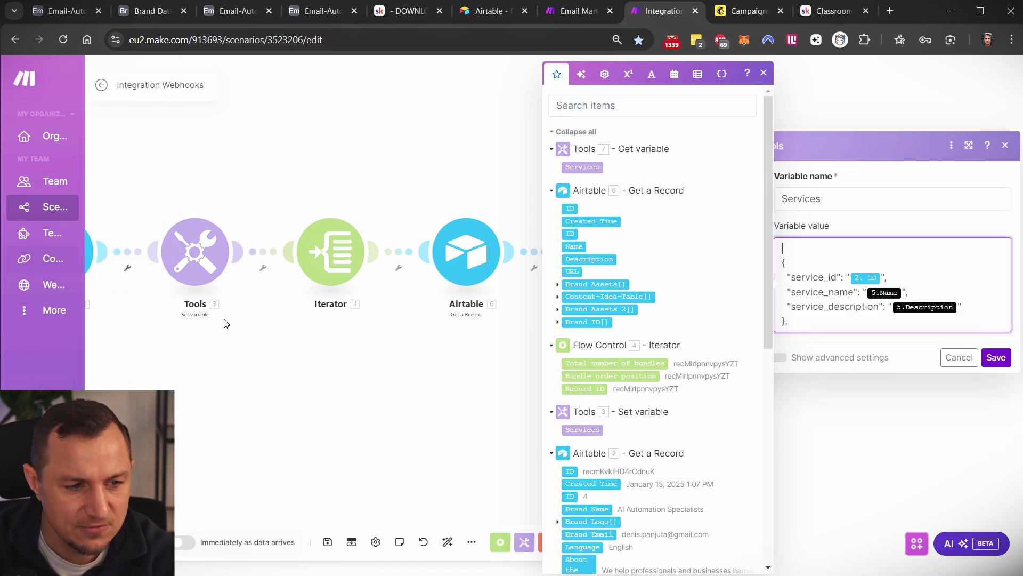
pyautogui.moveTo(245, 346); pyautogui.dragTo(363, 342)
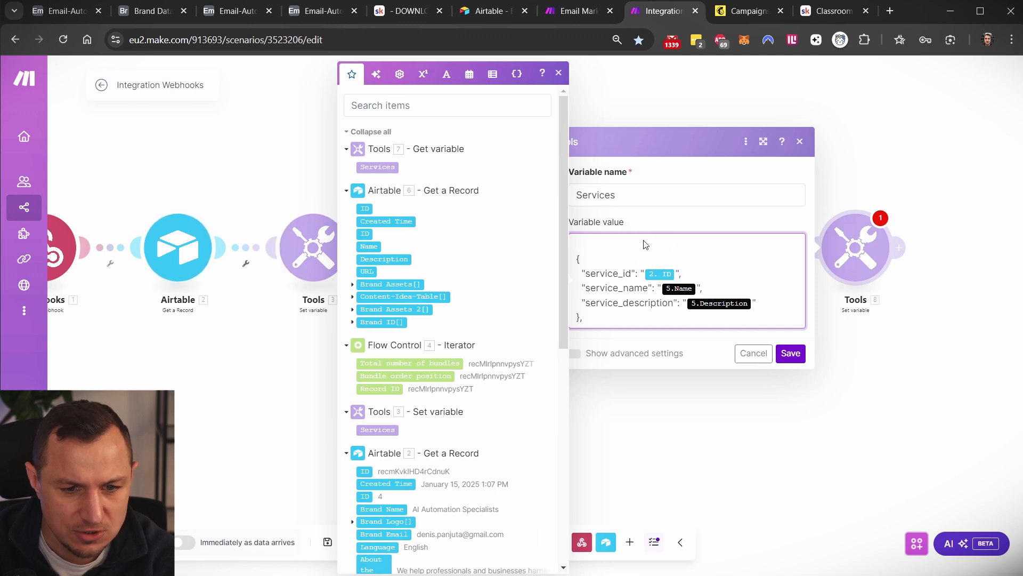
pyautogui.click(678, 277)
pyautogui.press('BackSpace')
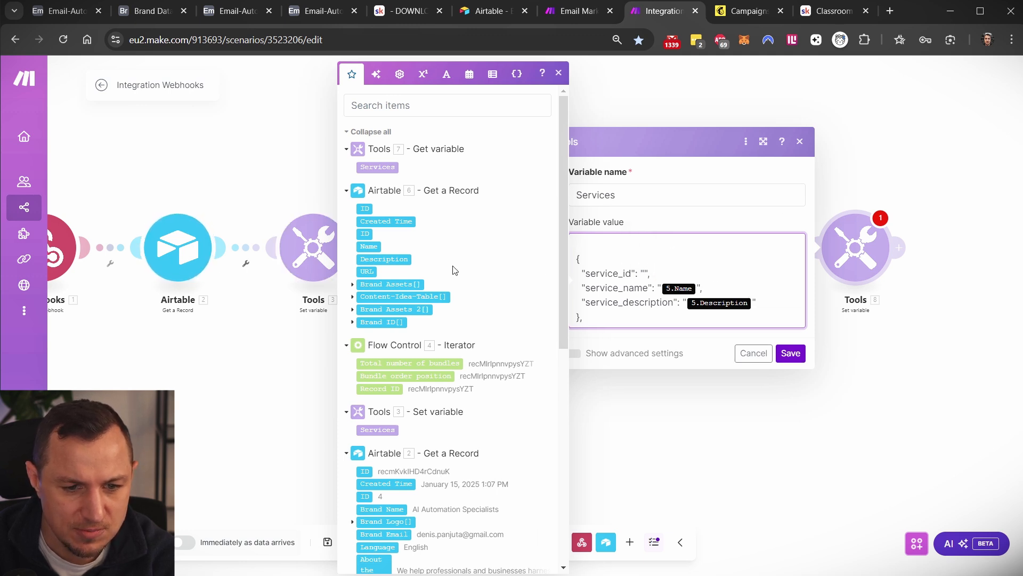
pyautogui.scroll(-5, 395, 213)
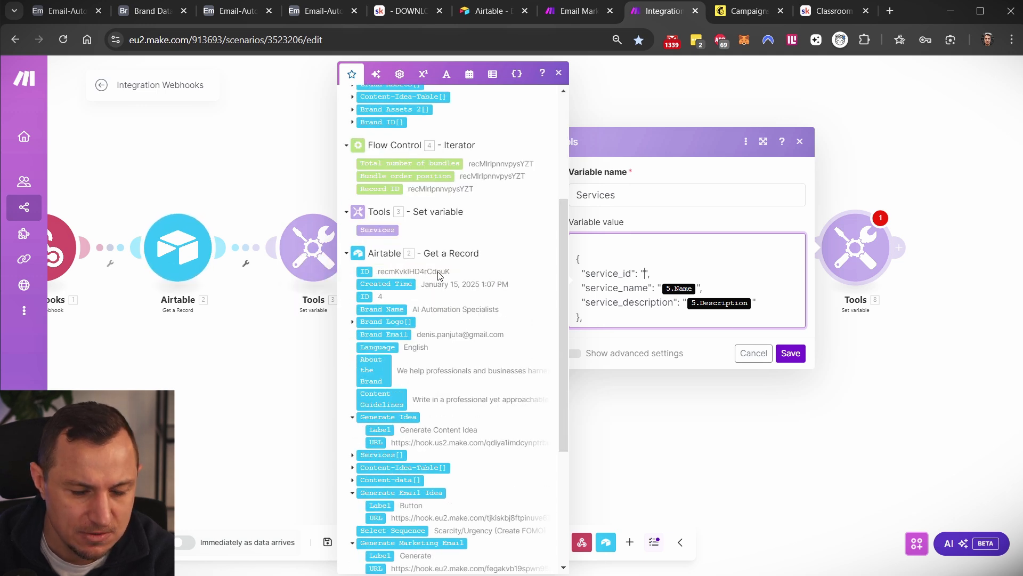
pyautogui.click(365, 297)
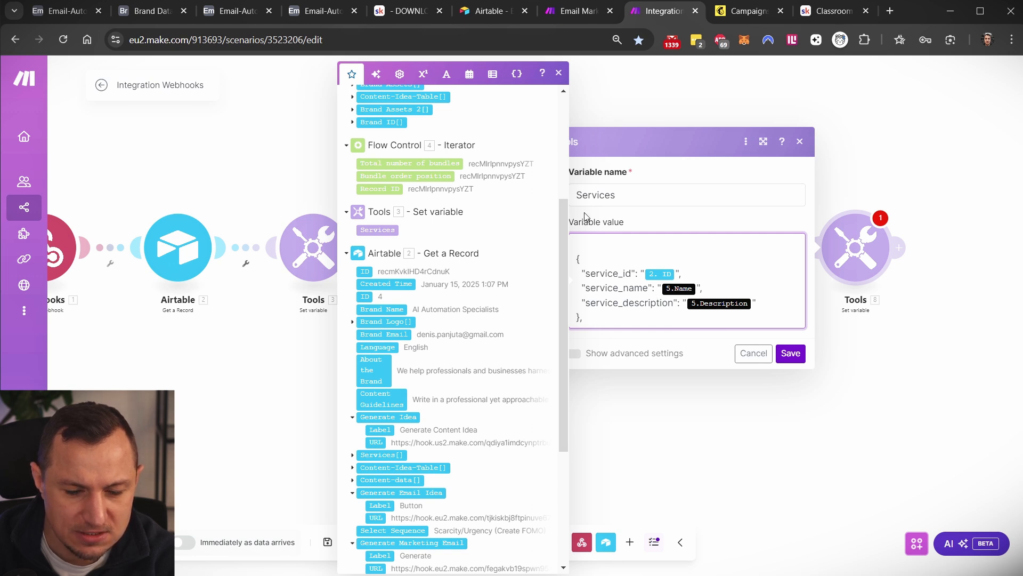
# Map service_name and service_description to Airtable 6's Name and Description, put the Get variable module's Services before the JSON block, and save
pyautogui.click(559, 73)
pyautogui.doubleClick(496, 138)
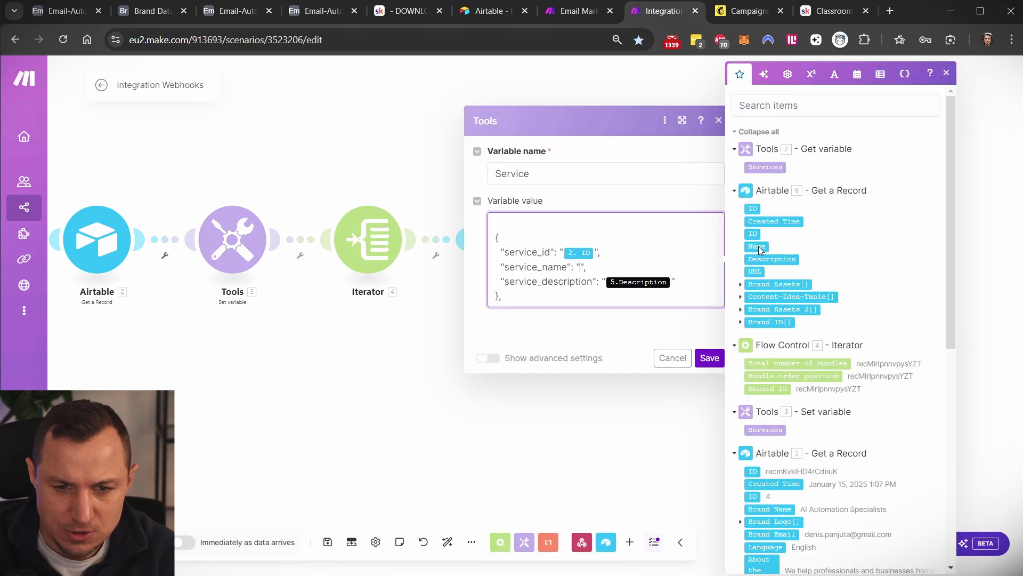
pyautogui.click(757, 247)
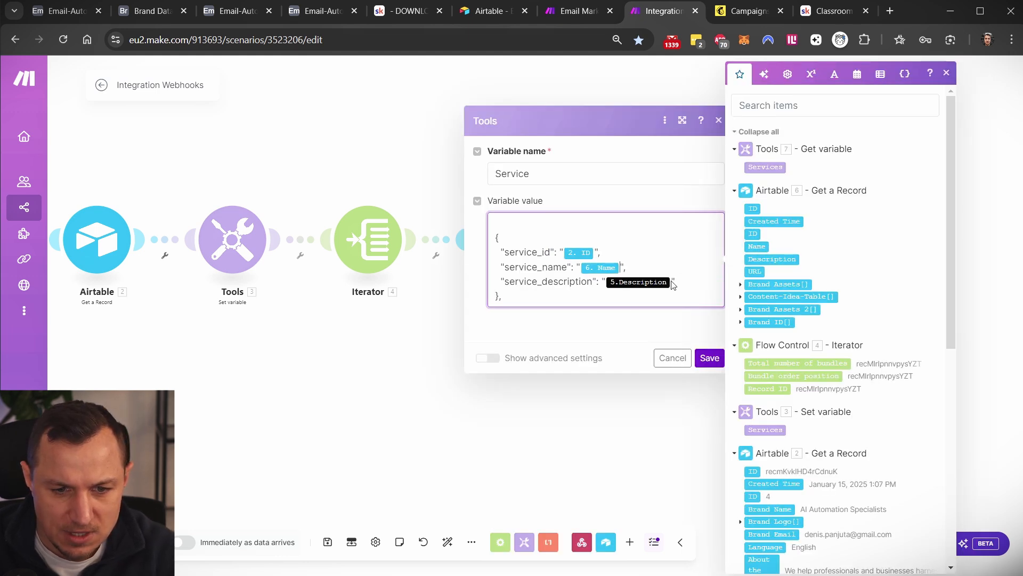
pyautogui.press('BackSpace')
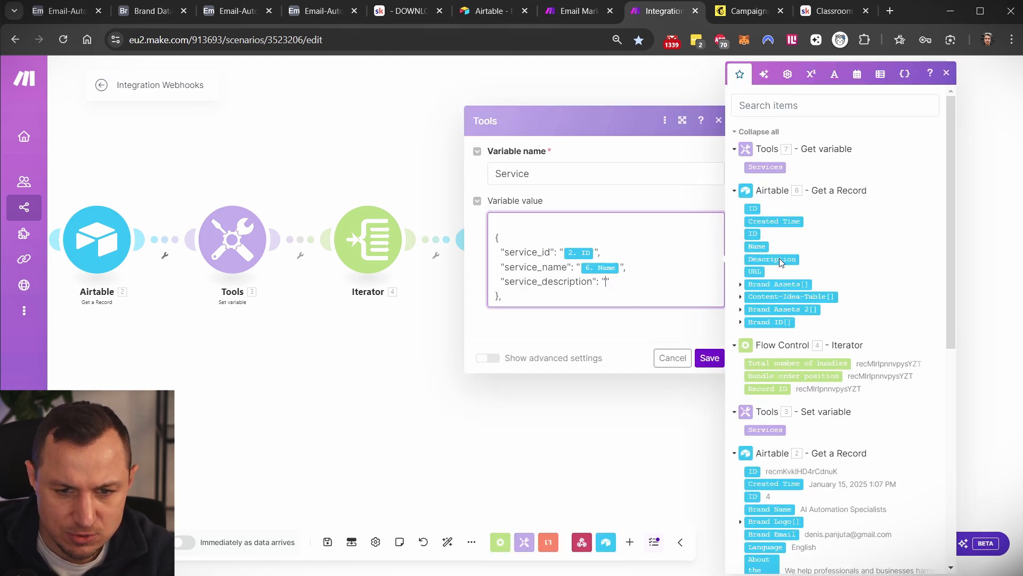
pyautogui.moveTo(779, 259); pyautogui.dragTo(681, 290)
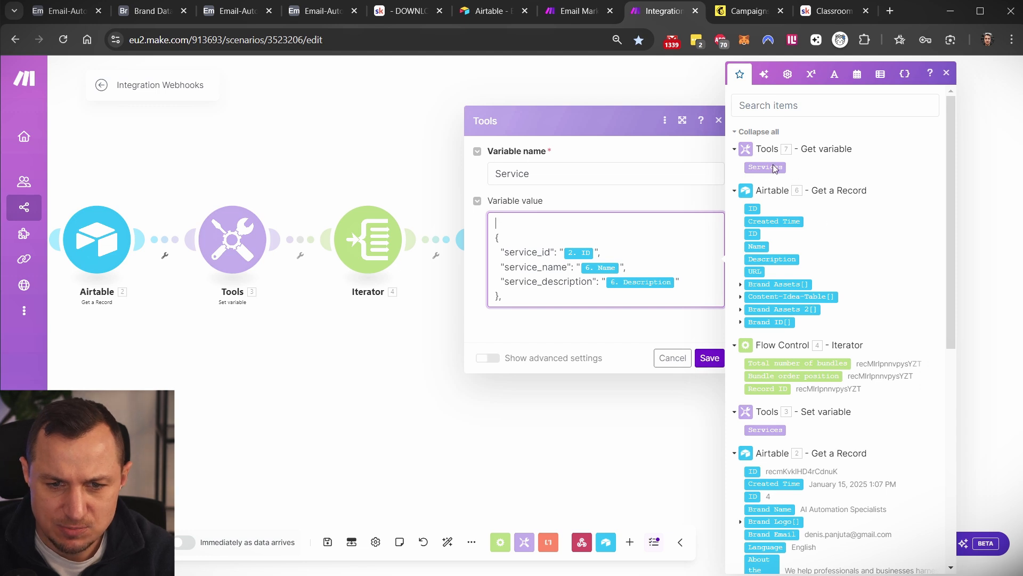
pyautogui.click(760, 168)
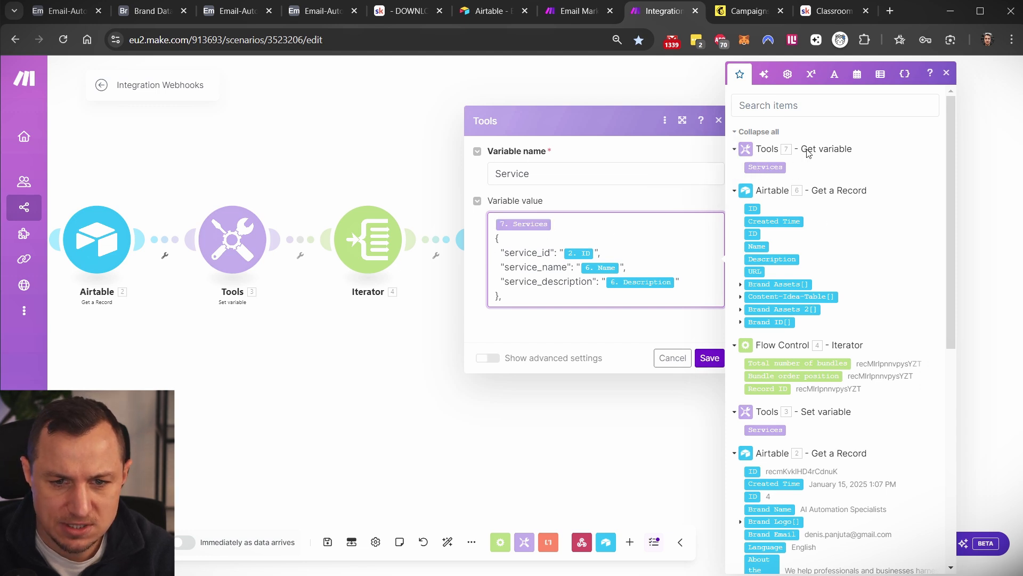
pyautogui.click(710, 358)
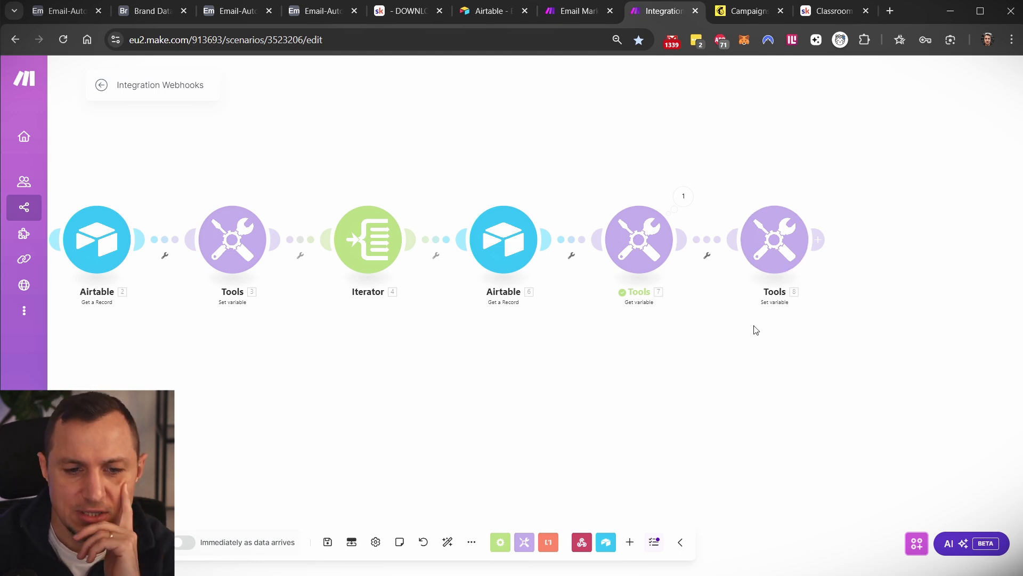
# Review the scenario flow from the first Set variable module through the Iterator, Airtable service record and Get variable to the last Set variable
pyautogui.moveTo(637, 343); pyautogui.dragTo(634, 317)
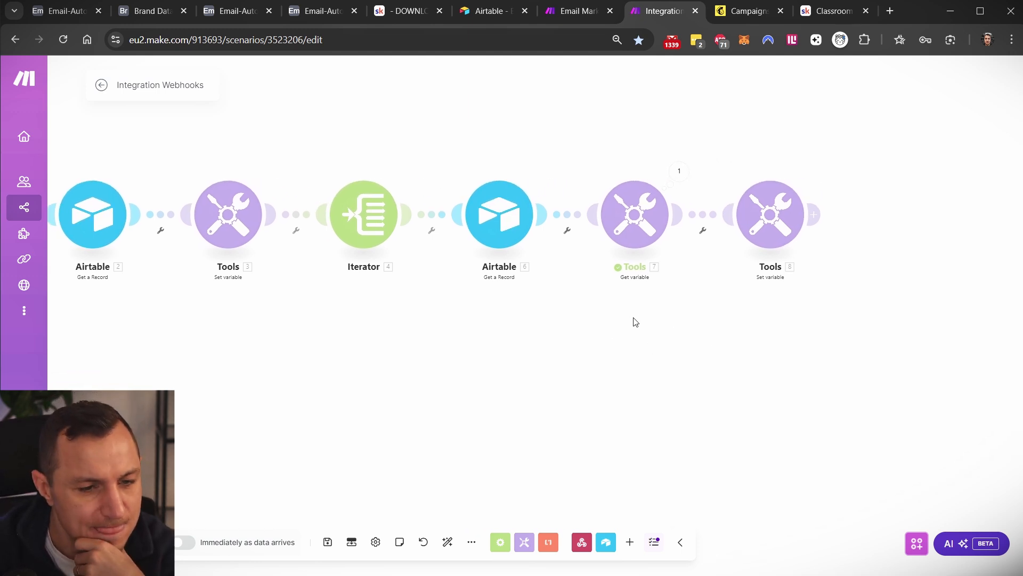
pyautogui.moveTo(185, 135)
pyautogui.mouseDown()
pyautogui.moveTo(264, 167)
pyautogui.moveTo(898, 297)
pyautogui.moveTo(882, 316)
pyautogui.mouseUp()
pyautogui.press('Escape')
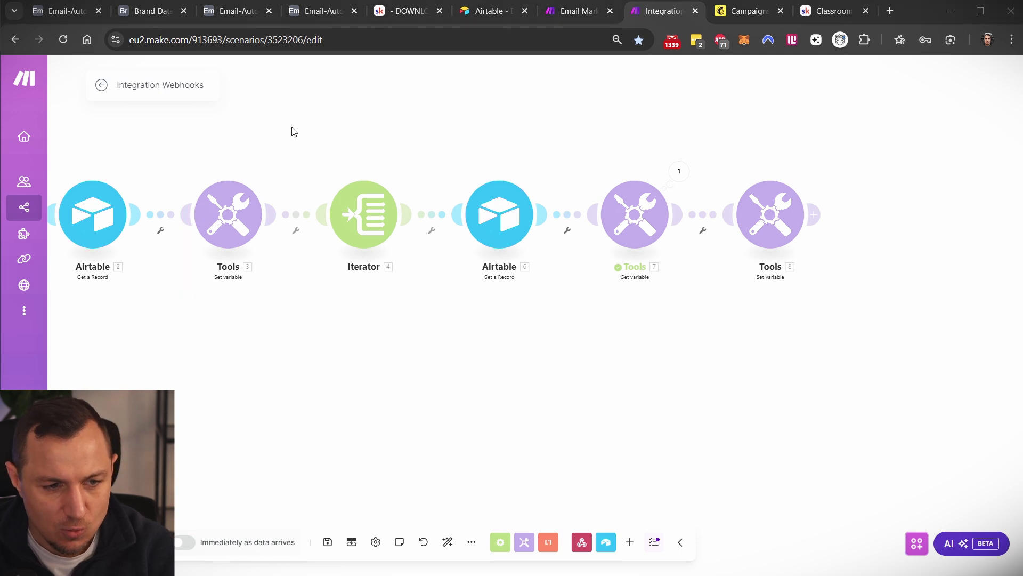
pyautogui.moveTo(181, 155)
pyautogui.mouseDown()
pyautogui.moveTo(251, 280)
pyautogui.moveTo(289, 302)
pyautogui.mouseUp()
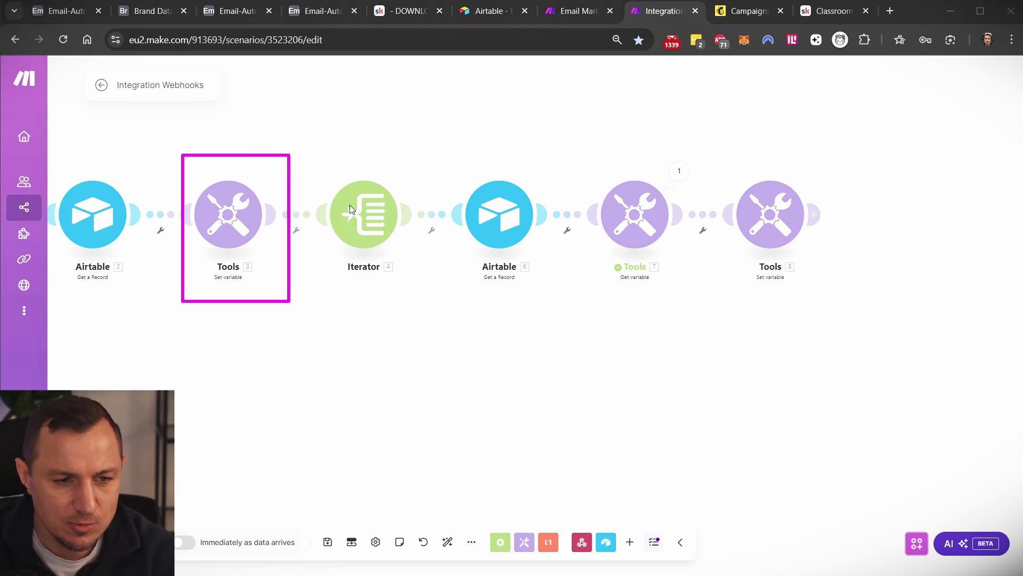
pyautogui.press('Escape')
pyautogui.moveTo(348, 148); pyautogui.dragTo(475, 323)
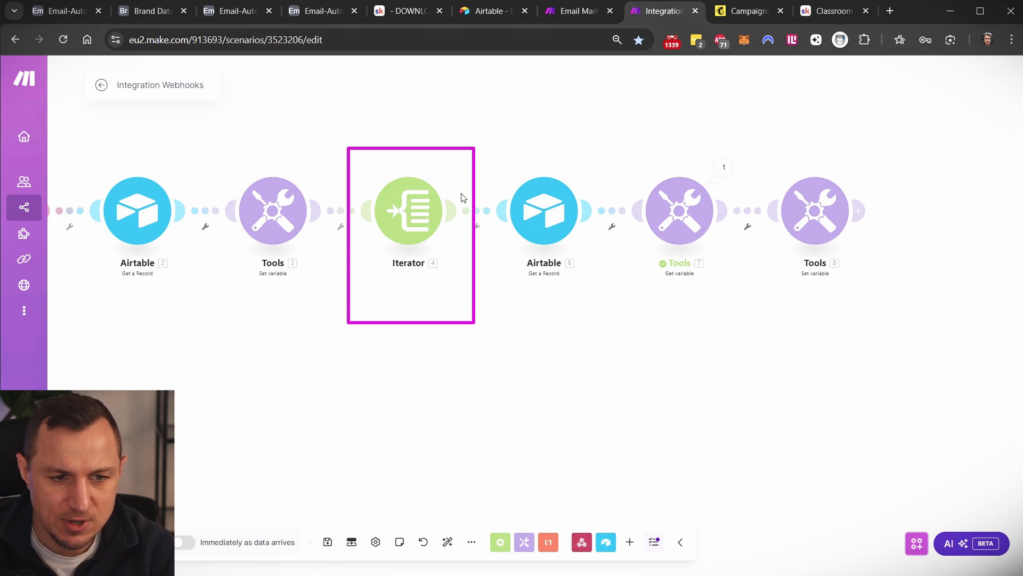
pyautogui.press('Escape')
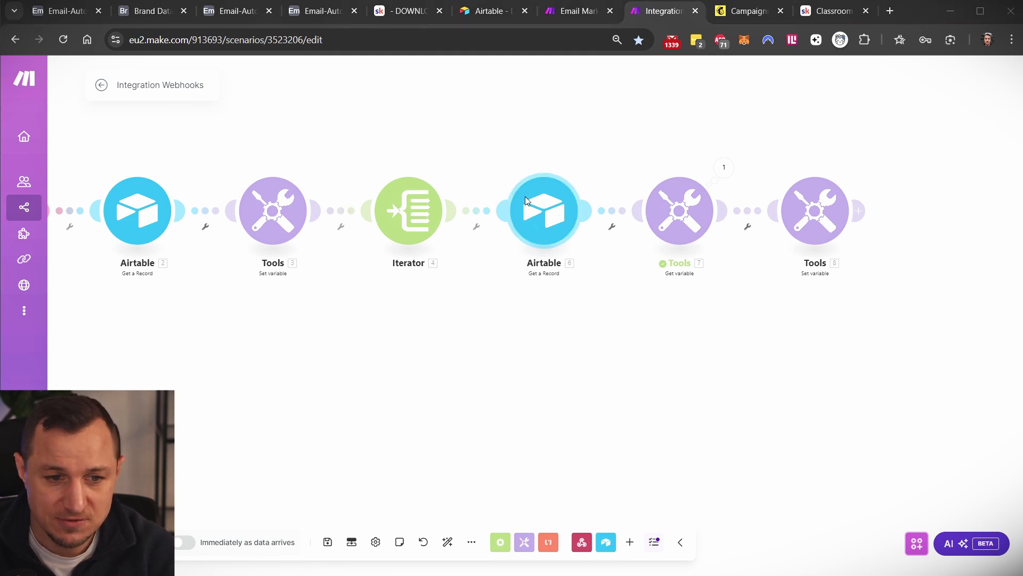
pyautogui.moveTo(482, 142); pyautogui.dragTo(462, 79)
pyautogui.moveTo(498, 154); pyautogui.dragTo(586, 238)
pyautogui.press('Escape')
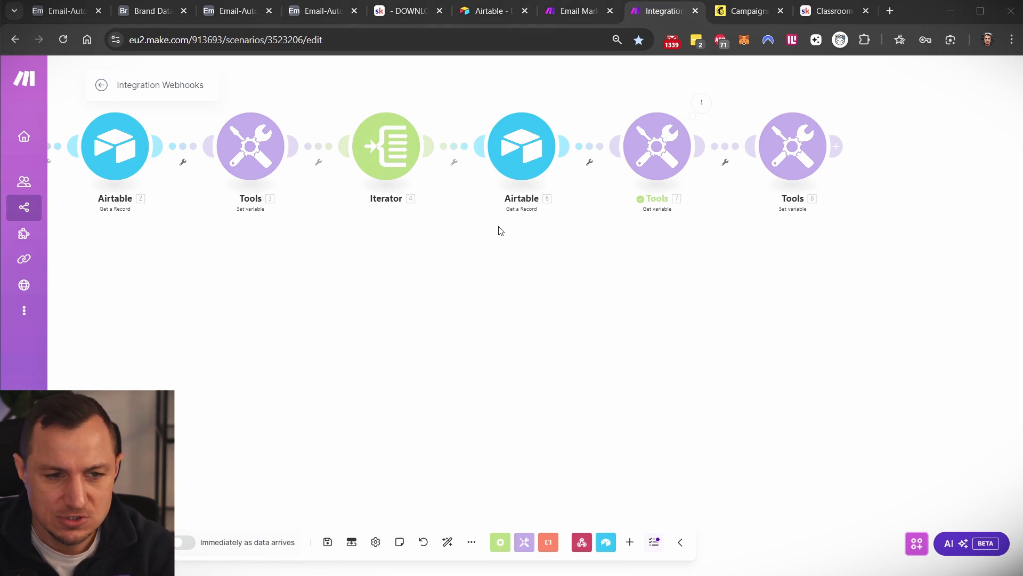
pyautogui.moveTo(364, 111); pyautogui.dragTo(437, 200)
pyautogui.moveTo(379, 131)
pyautogui.mouseDown()
pyautogui.moveTo(504, 273)
pyautogui.moveTo(508, 292)
pyautogui.mouseUp()
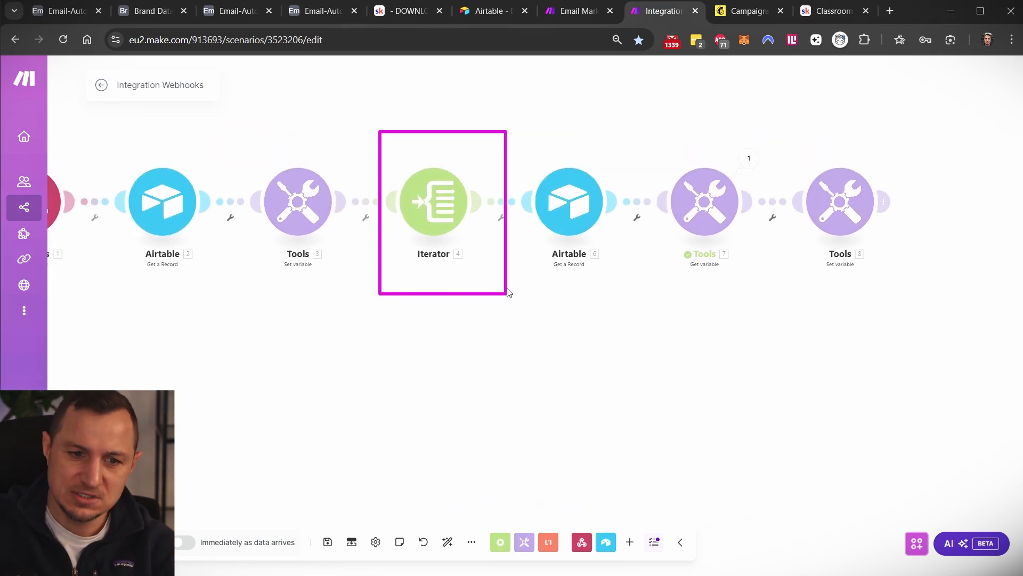
pyautogui.press('Escape')
pyautogui.moveTo(511, 141); pyautogui.dragTo(639, 313)
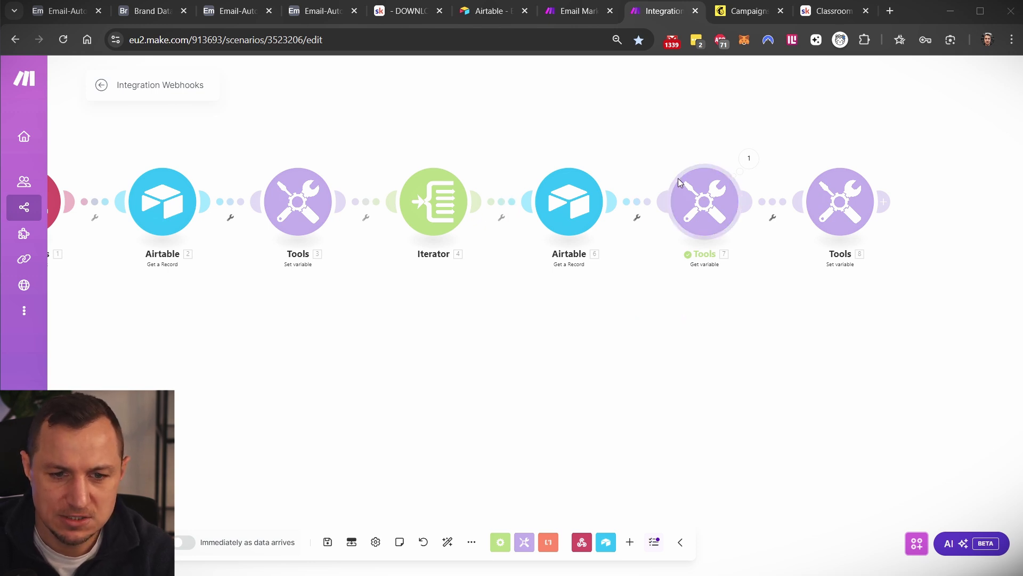
pyautogui.moveTo(658, 147); pyautogui.dragTo(773, 284)
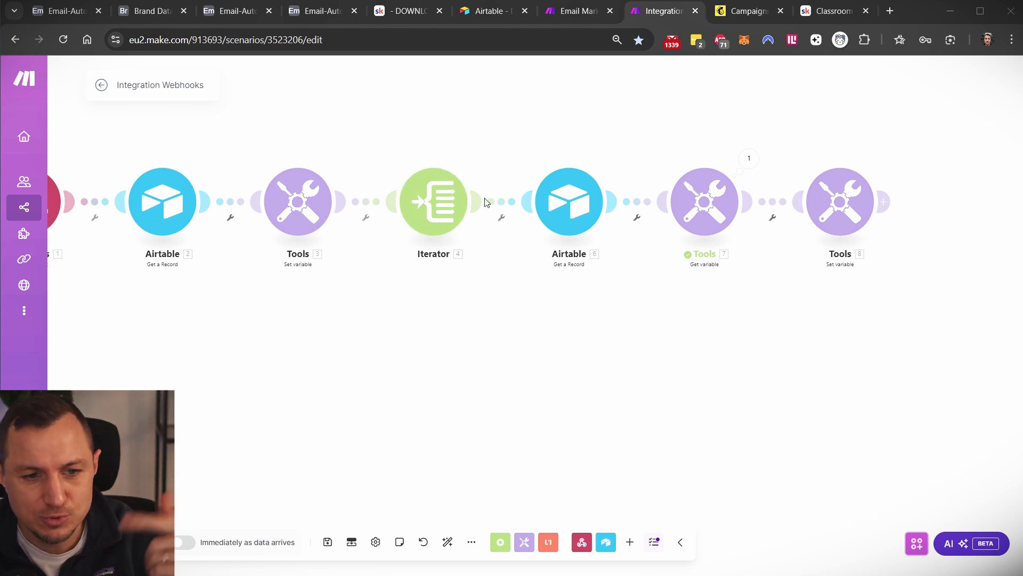
pyautogui.moveTo(397, 147)
pyautogui.mouseDown()
pyautogui.moveTo(804, 208)
pyautogui.moveTo(975, 270)
pyautogui.moveTo(976, 294)
pyautogui.mouseUp()
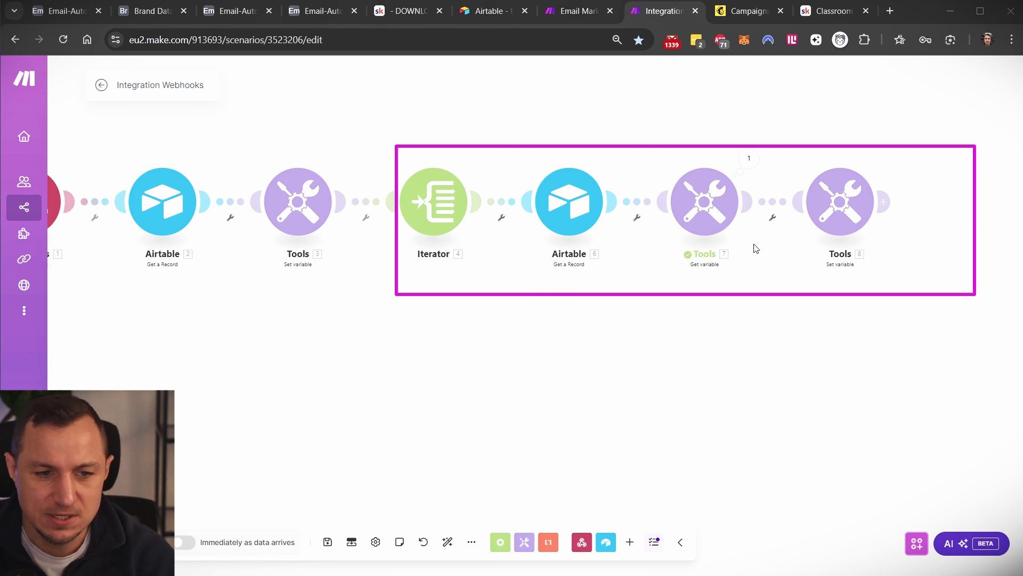
pyautogui.press('Escape')
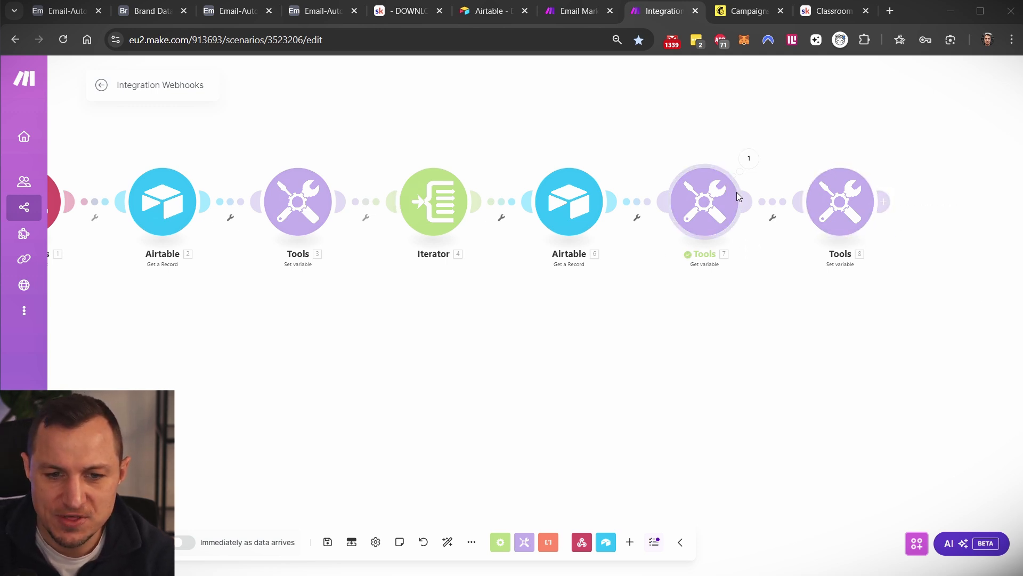
# Add an Array aggregator after the last Set variable module, set Iterator [4] as its source module, and save it
pyautogui.moveTo(623, 136); pyautogui.dragTo(773, 294)
pyautogui.moveTo(794, 138)
pyautogui.mouseDown()
pyautogui.moveTo(920, 313)
pyautogui.moveTo(901, 295)
pyautogui.mouseUp()
pyautogui.press('Escape')
pyautogui.click(772, 222)
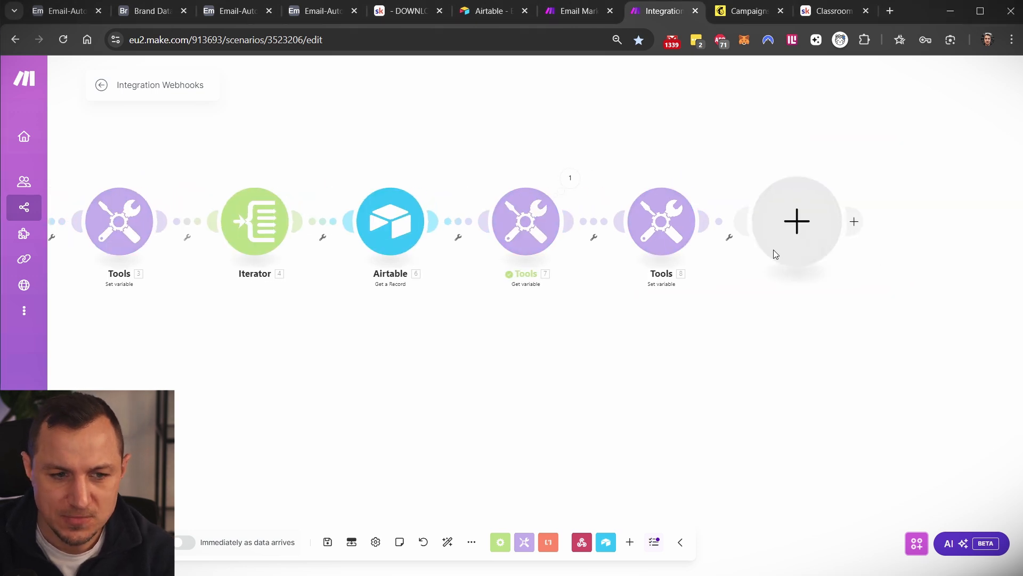
pyautogui.click(547, 258)
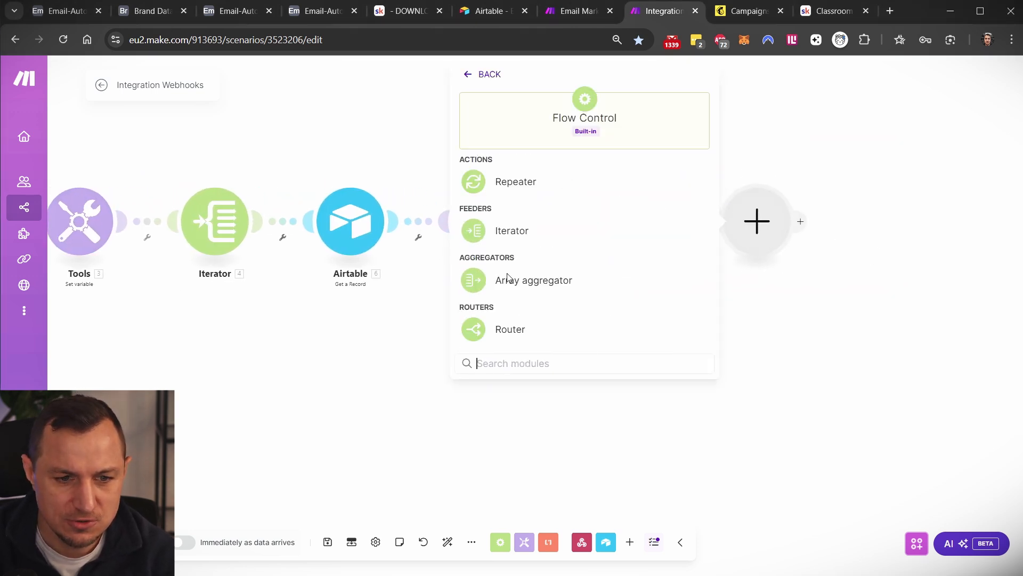
pyautogui.press('Escape')
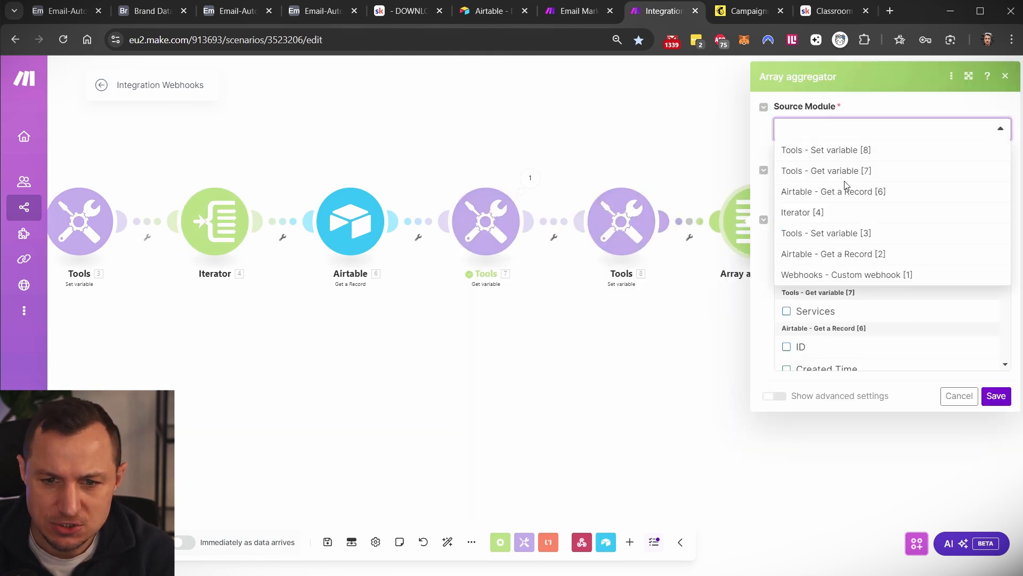
pyautogui.click(799, 214)
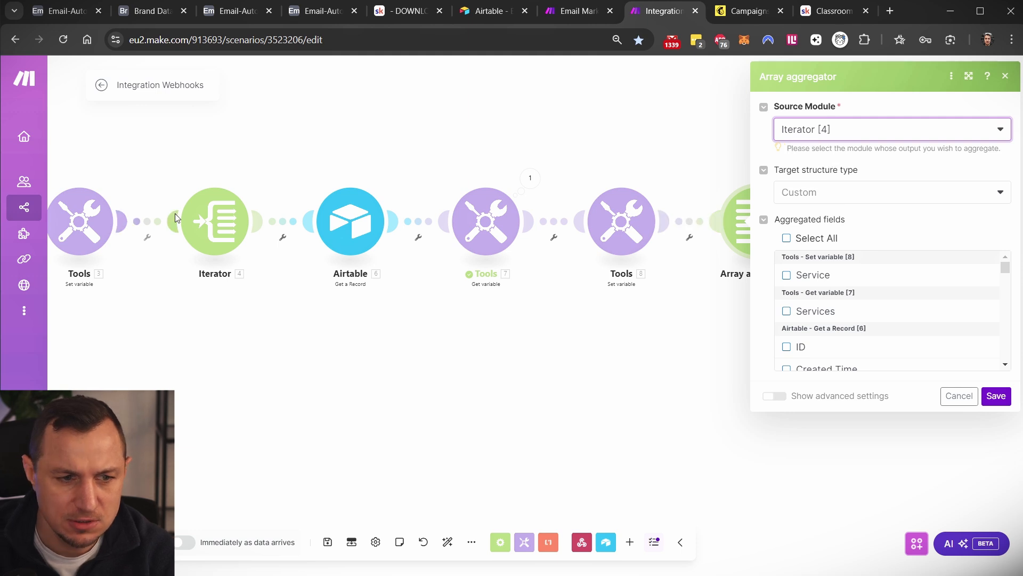
pyautogui.moveTo(162, 173)
pyautogui.mouseDown()
pyautogui.moveTo(309, 333)
pyautogui.moveTo(270, 314)
pyautogui.mouseUp()
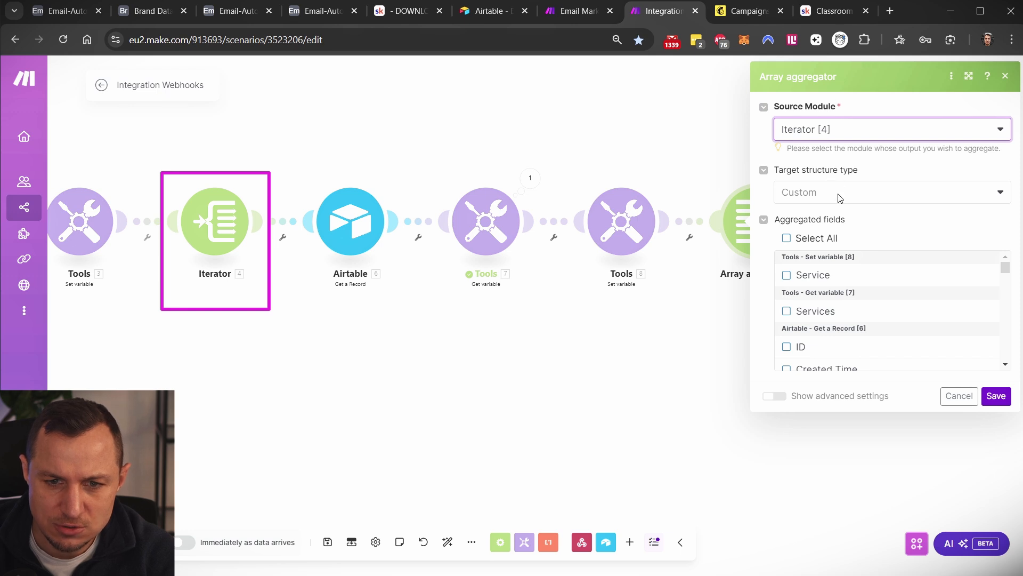
pyautogui.click(996, 395)
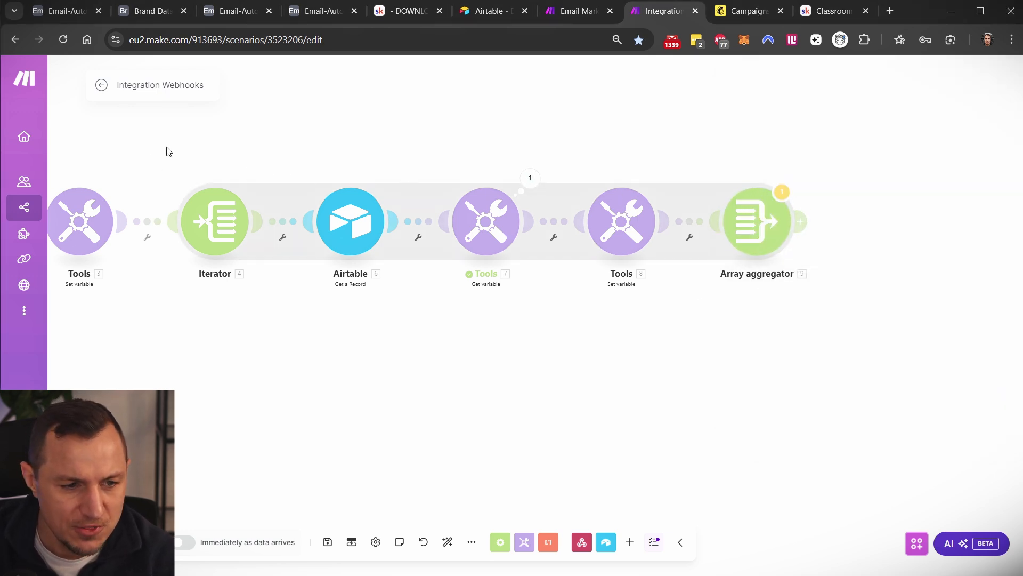
pyautogui.moveTo(167, 151)
pyautogui.mouseDown()
pyautogui.moveTo(886, 286)
pyautogui.moveTo(823, 308)
pyautogui.mouseUp()
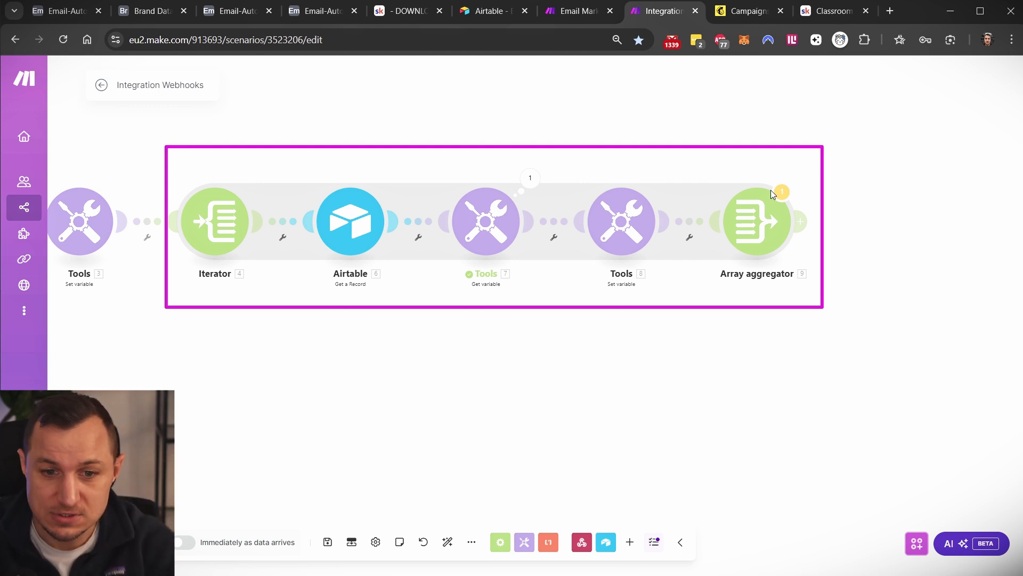
pyautogui.press('Escape')
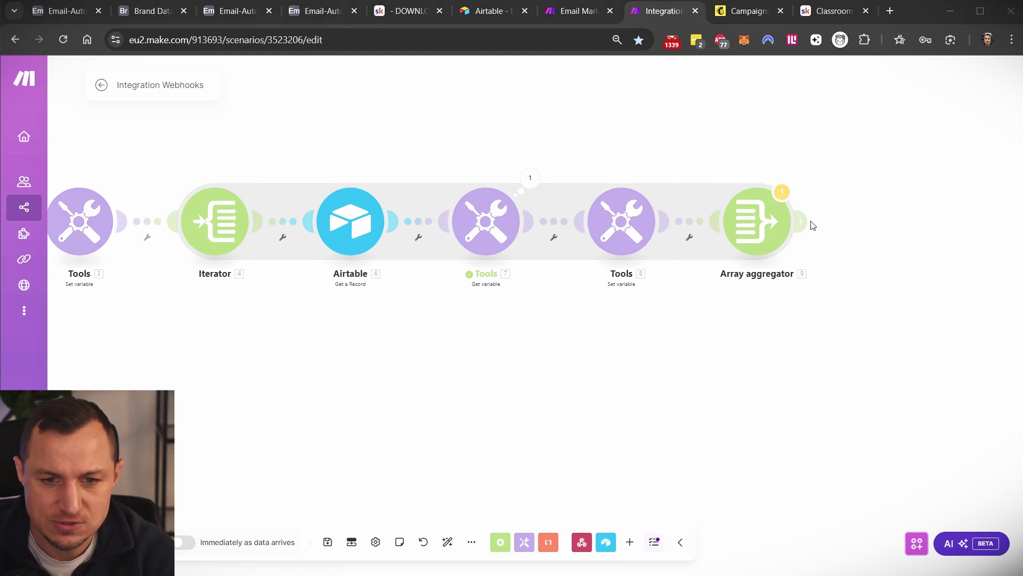
# Start adding a module after the Array aggregator, and examine which modules follow the aggregator in the Email Marketing AutomationV1.0(Content creation) scenario
pyautogui.click(806, 222)
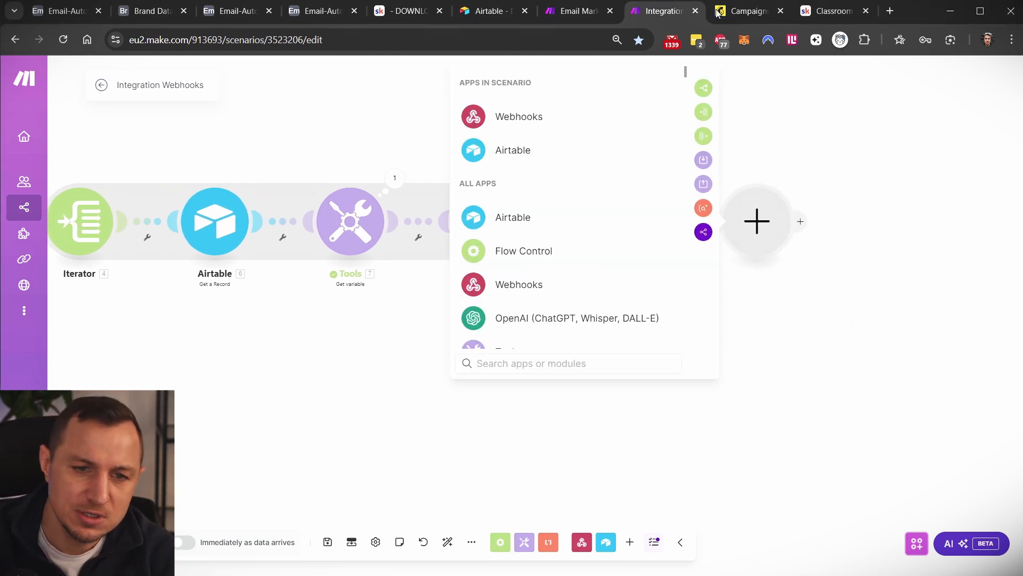
pyautogui.click(575, 18)
pyautogui.click(463, 364)
pyautogui.moveTo(847, 312); pyautogui.dragTo(631, 299)
pyautogui.scroll(-1, 630, 298)
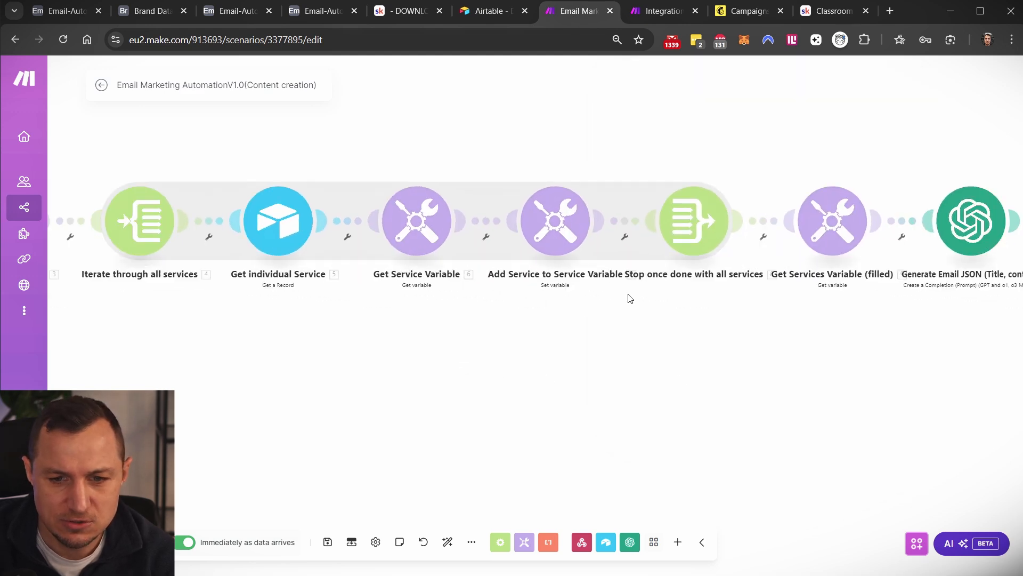
pyautogui.scroll(-2, 631, 299)
pyautogui.moveTo(578, 199); pyautogui.dragTo(677, 339)
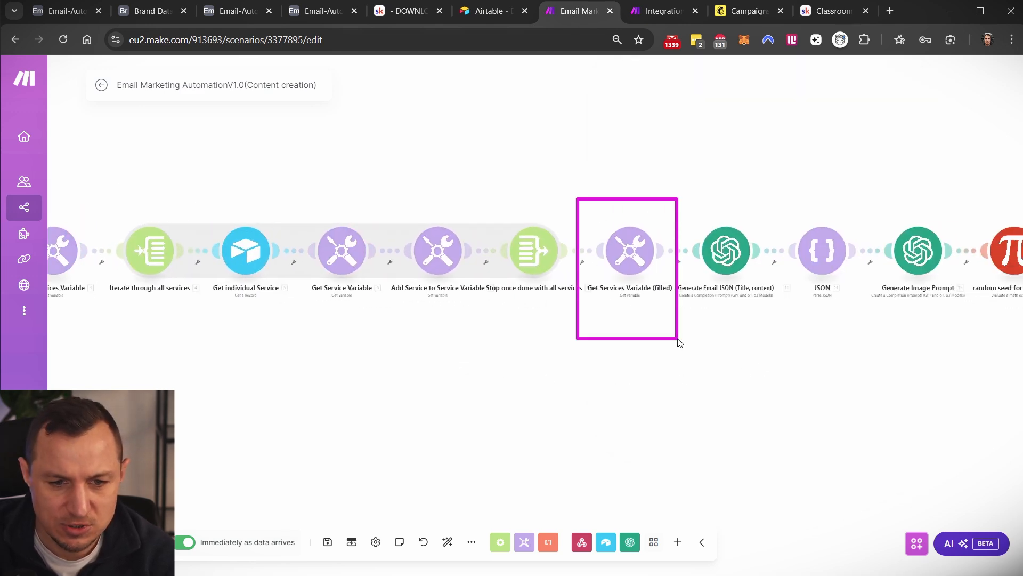
pyautogui.scroll(4, 635, 328)
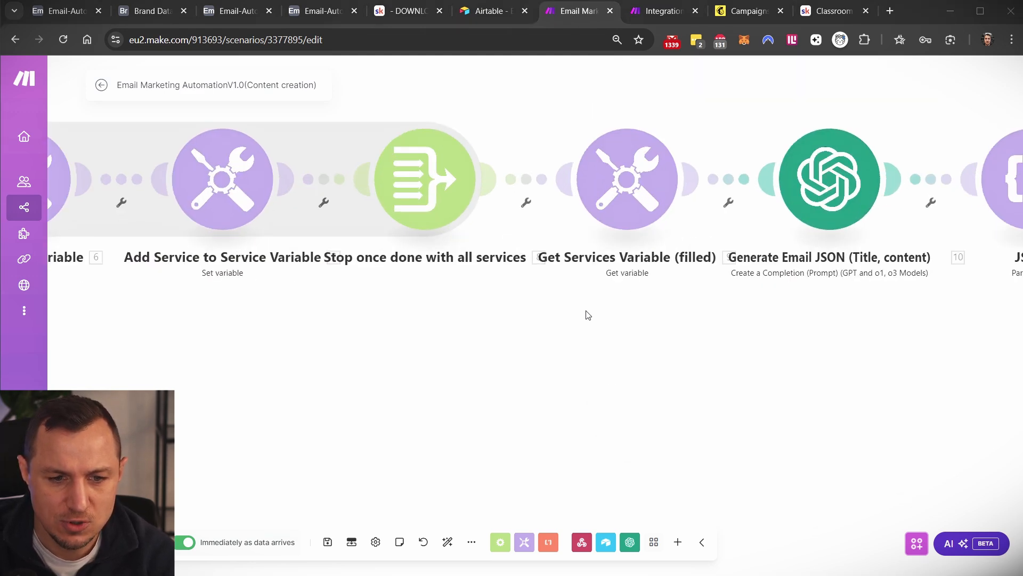
pyautogui.moveTo(504, 226); pyautogui.dragTo(697, 484)
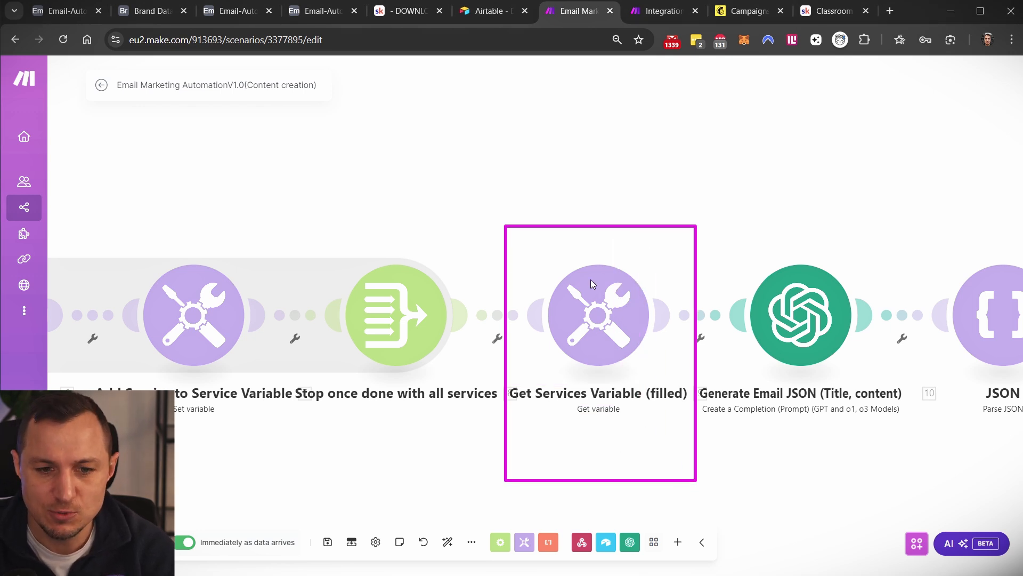
pyautogui.press('Escape')
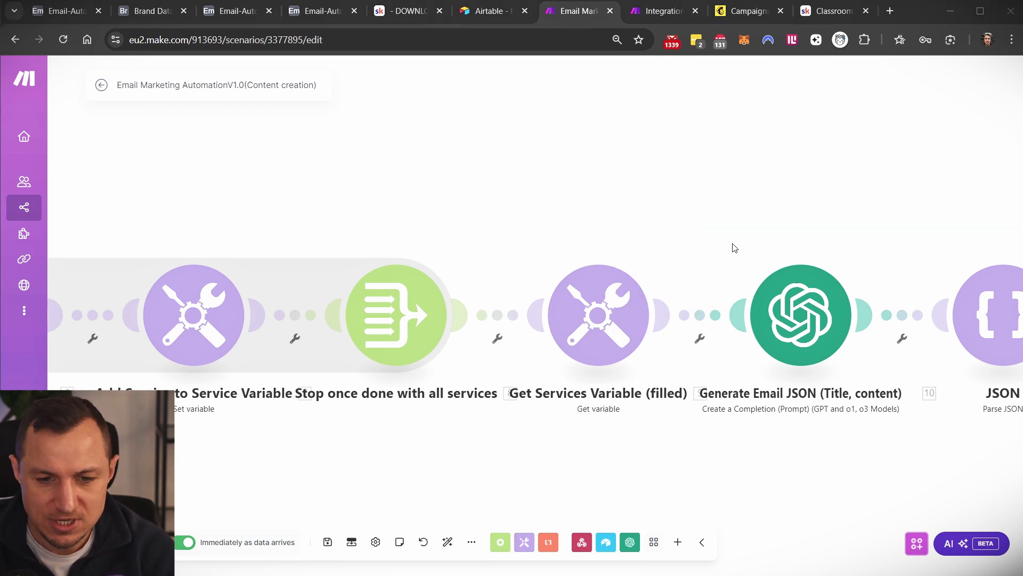
pyautogui.moveTo(699, 239); pyautogui.dragTo(839, 389)
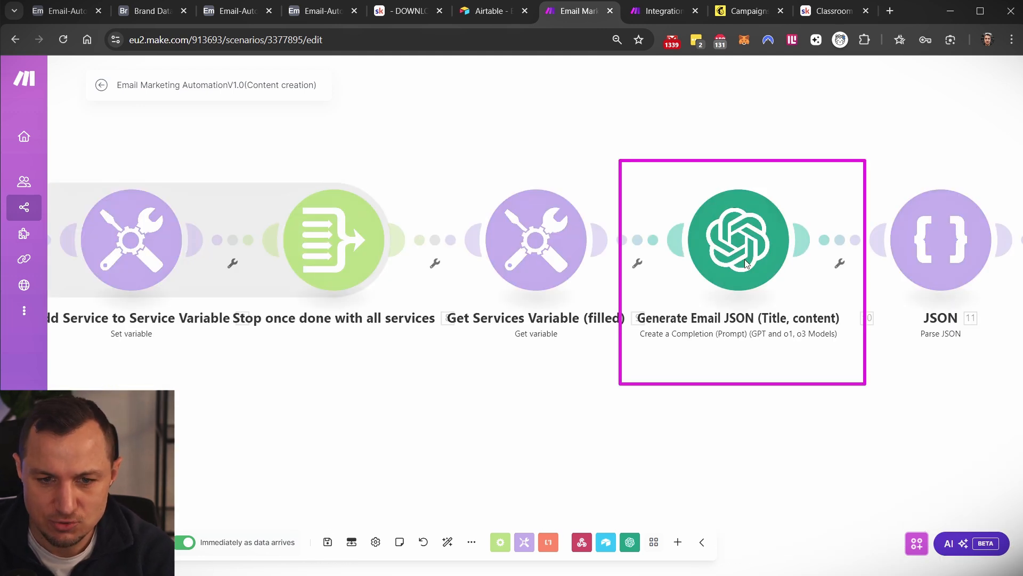
# Return to the Integration Webhooks scenario and add a Tools Get variable module for the Services variable after the Array aggregator
pyautogui.click(647, 9)
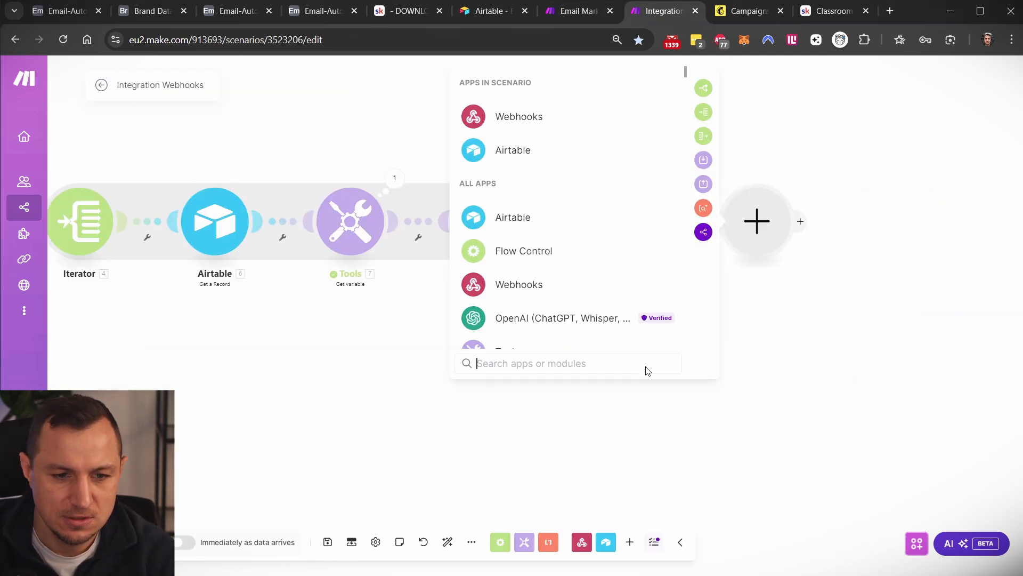
pyautogui.scroll(-2, 546, 240)
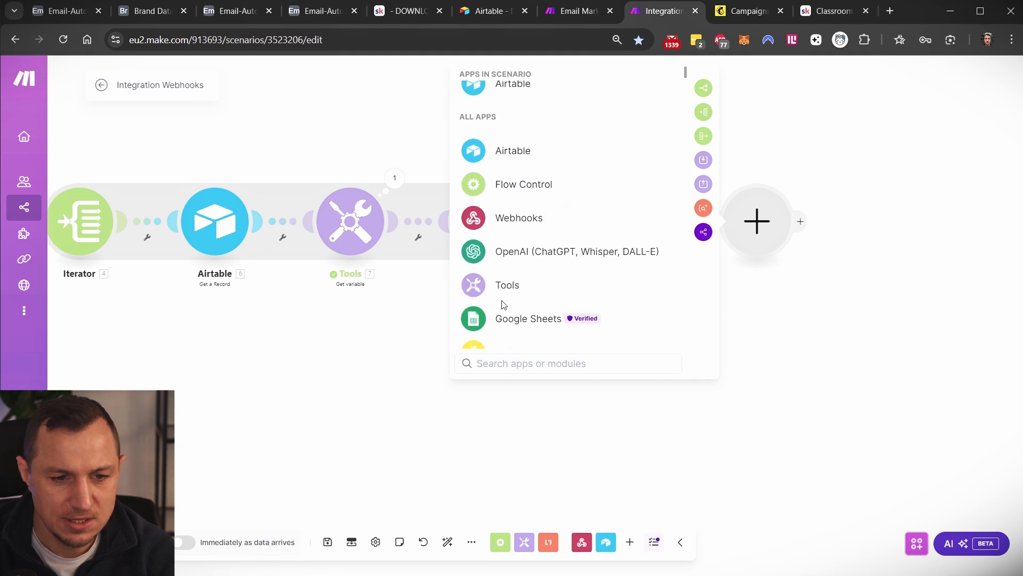
pyautogui.click(528, 284)
pyautogui.click(539, 212)
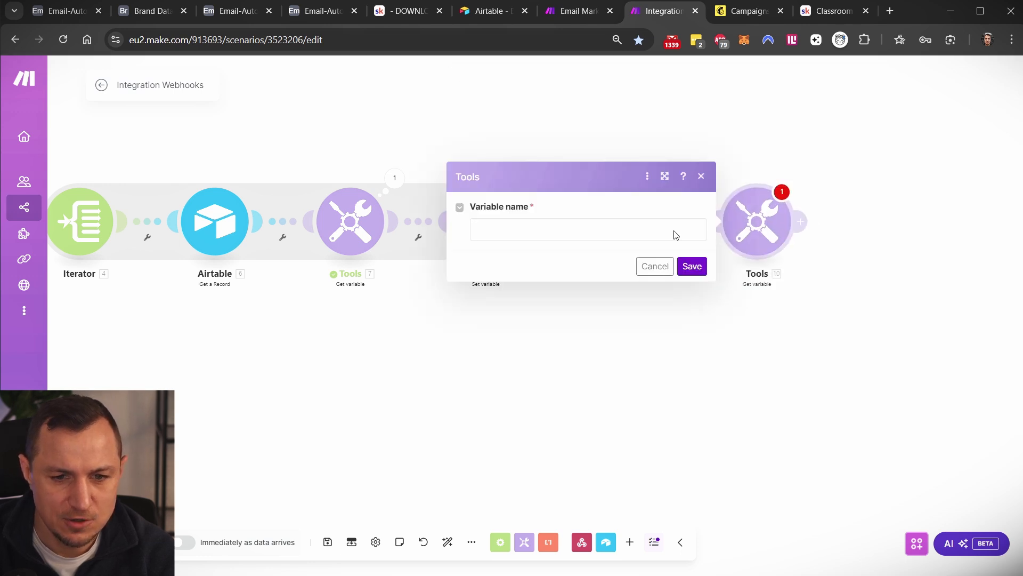
pyautogui.write('Serve')
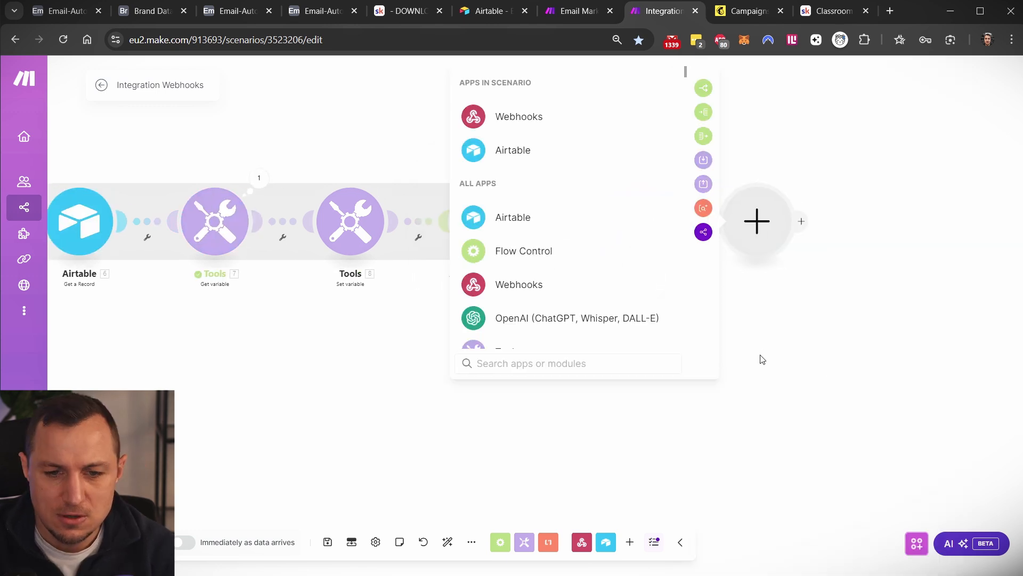
# Add an OpenAI Create a Completion (Prompt) module after the new Get variable module
pyautogui.moveTo(759, 296); pyautogui.dragTo(697, 289)
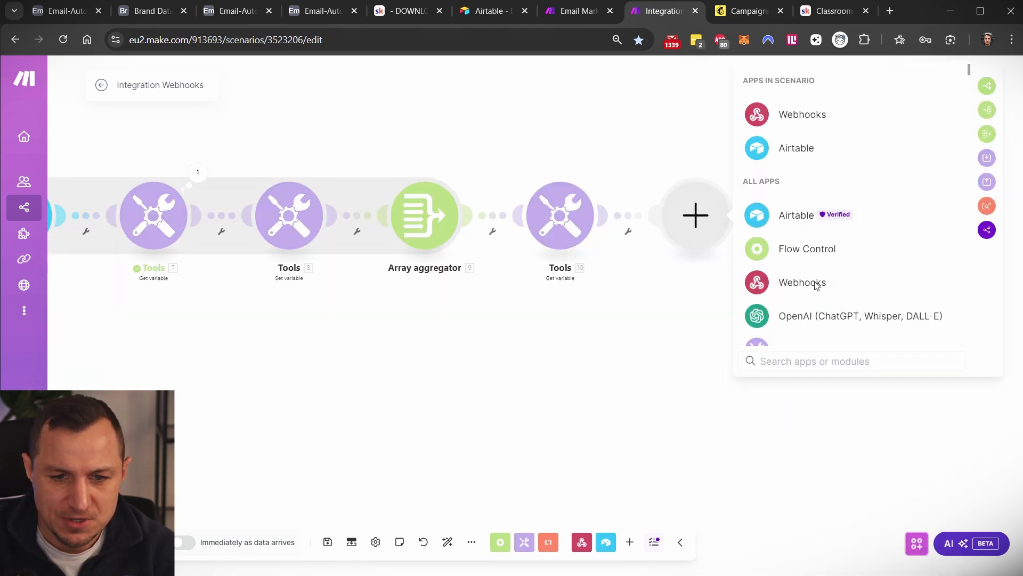
pyautogui.scroll(-1, 814, 313)
pyautogui.scroll(-1, 814, 314)
pyautogui.click(816, 247)
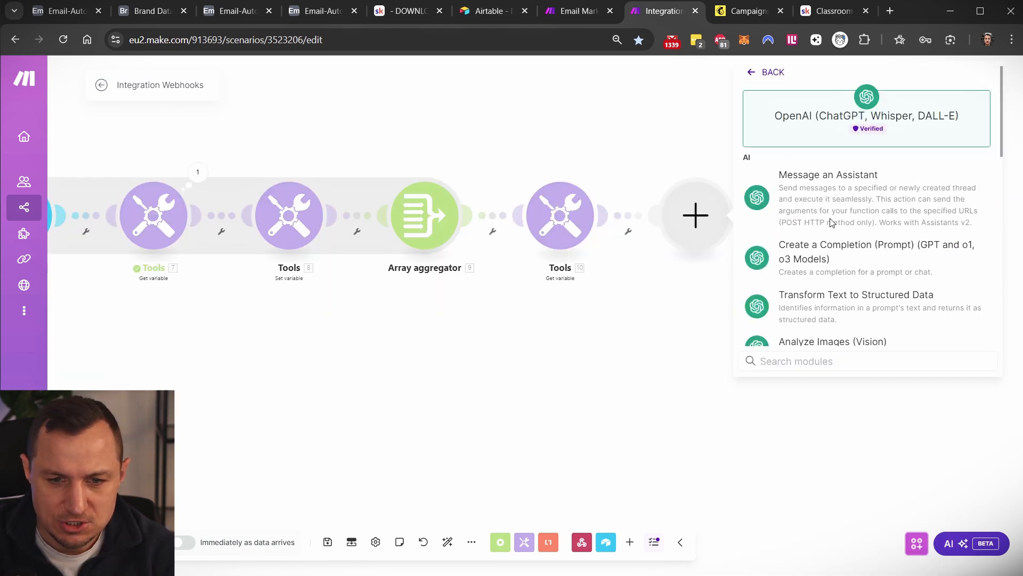
pyautogui.scroll(-3, 853, 247)
pyautogui.scroll(3, 842, 251)
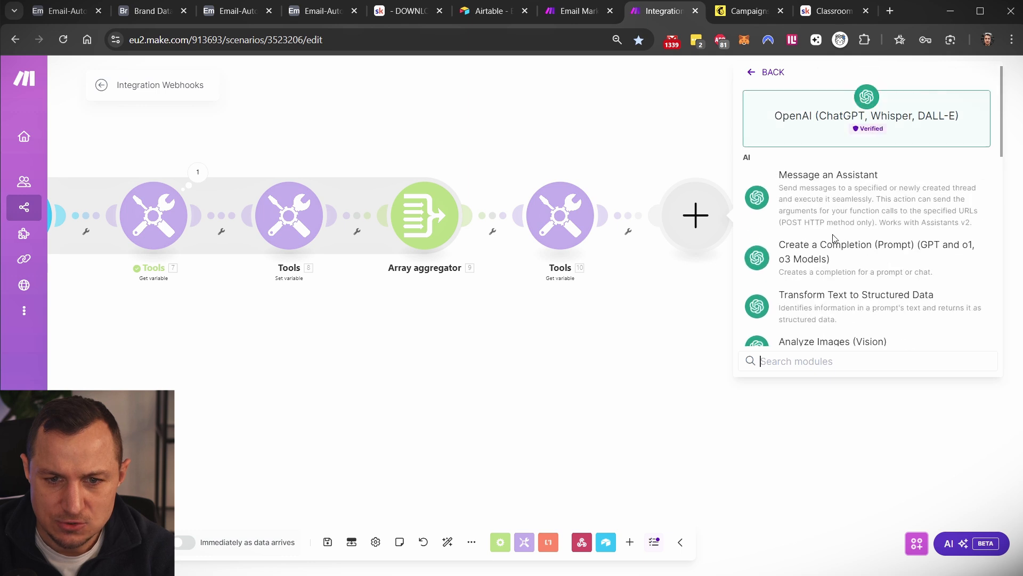
pyautogui.click(882, 260)
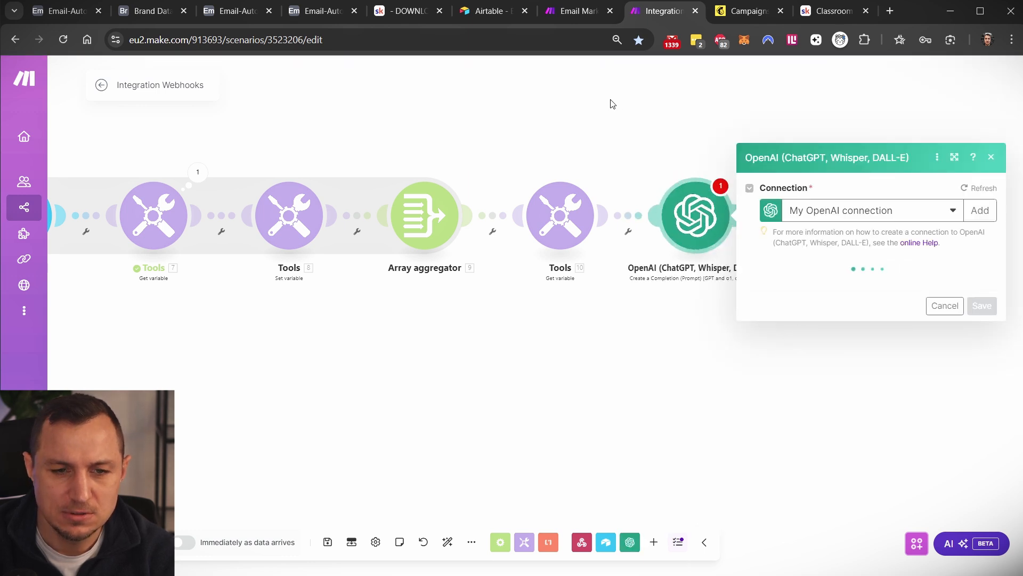
# Copy the entire User message prompt from the Generate Email JSON module in the Email Marketing AutomationV1.0(Content creation) scenario
pyautogui.click(596, 8)
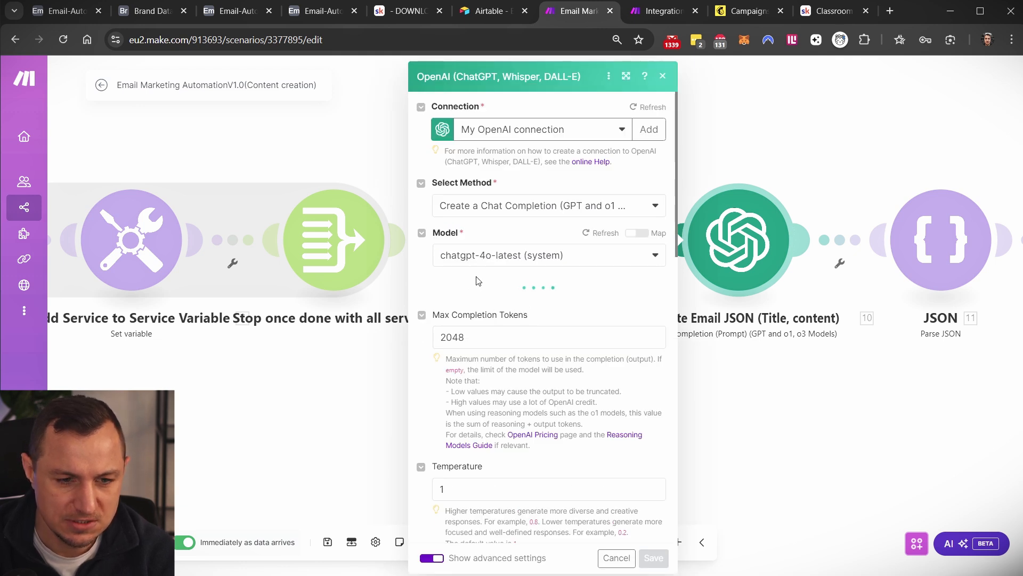
pyautogui.scroll(-4, 480, 224)
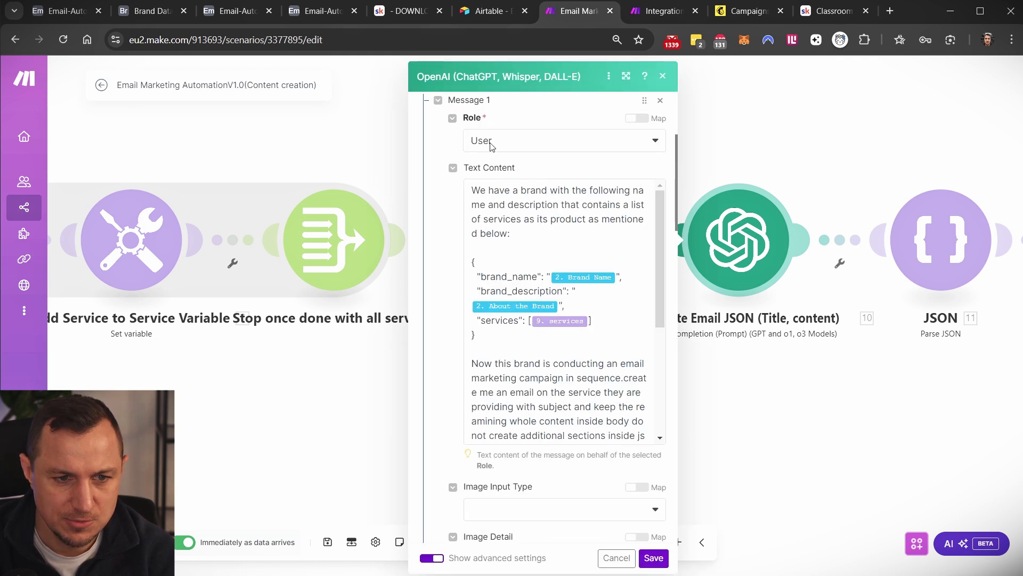
pyautogui.click(476, 199)
pyautogui.moveTo(476, 200); pyautogui.dragTo(575, 466)
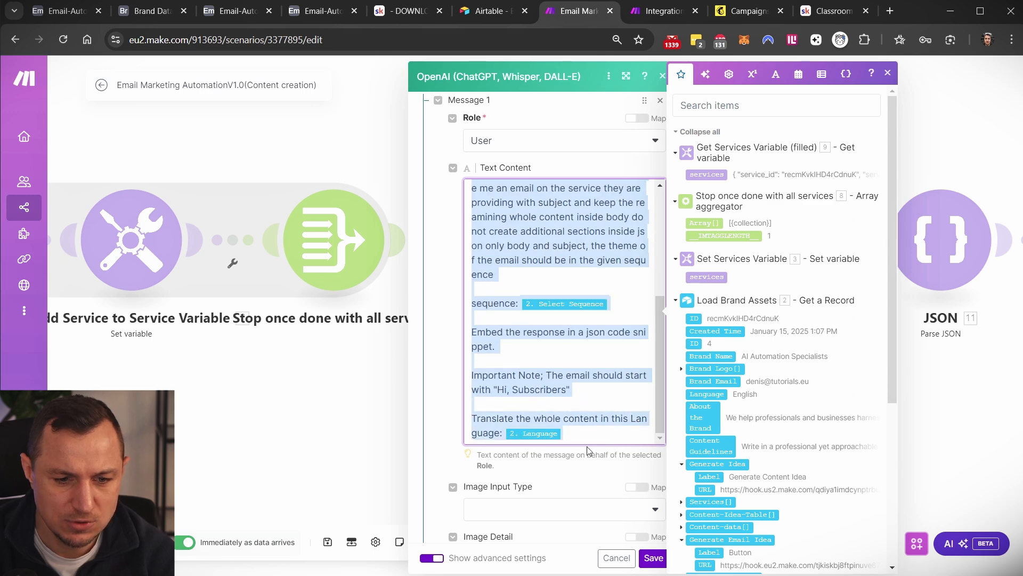
# In the new OpenAI module of the Integration Webhooks scenario, choose the chatgpt-4o-latest model and add a message with the User role
pyautogui.click(661, 11)
pyautogui.click(775, 258)
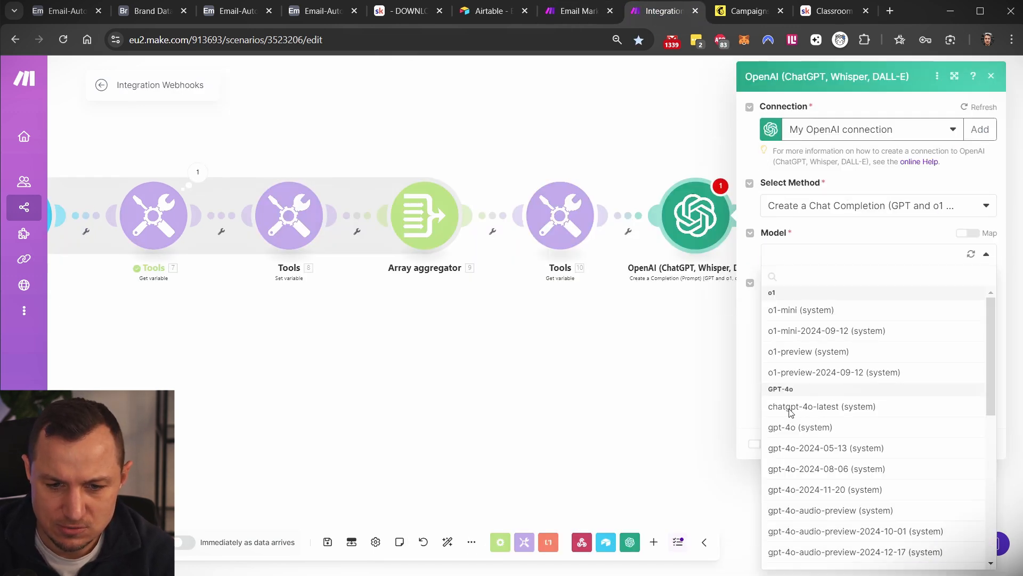
pyautogui.click(795, 406)
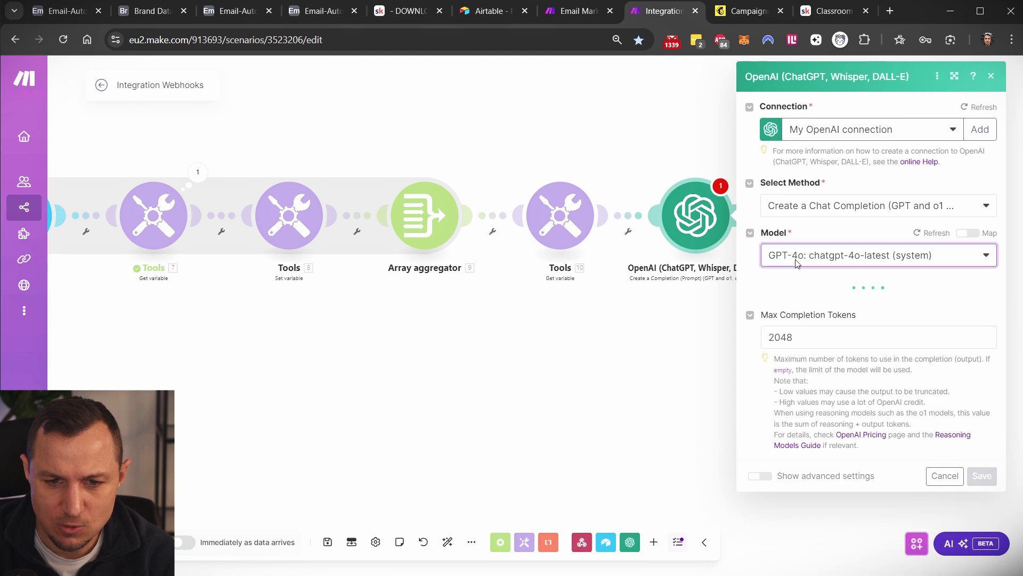
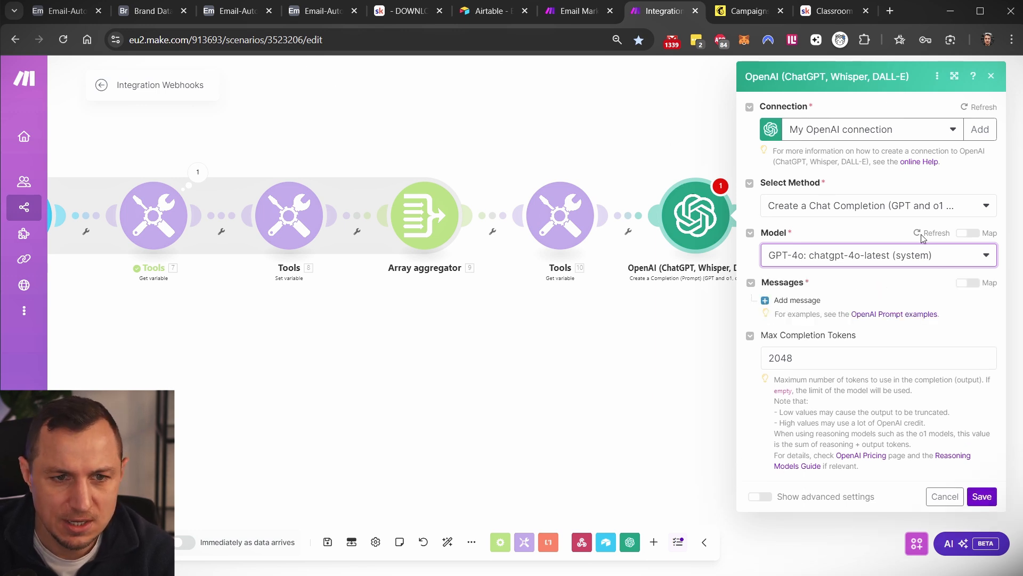
pyautogui.click(797, 300)
pyautogui.click(834, 341)
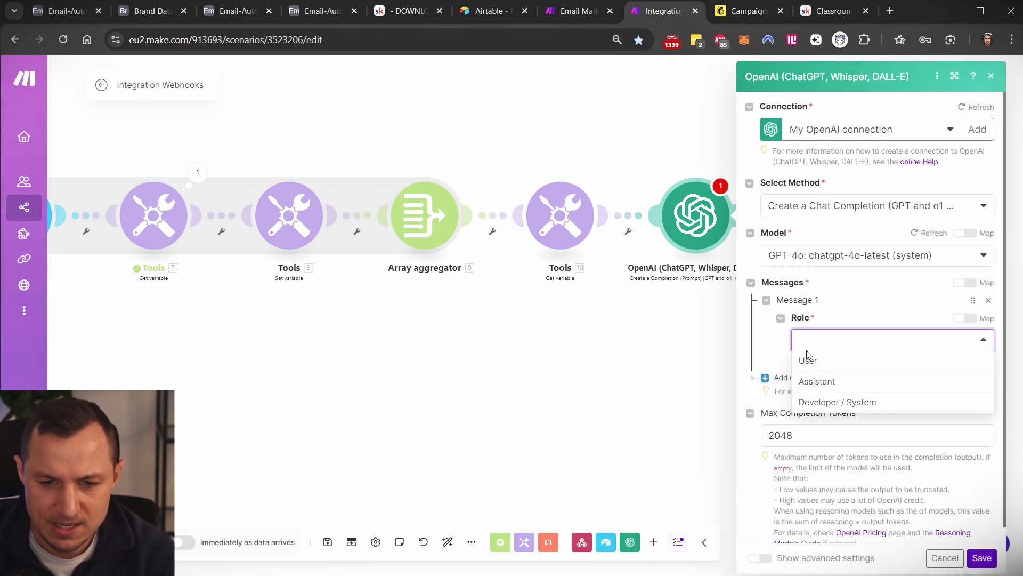
# Paste the copied email prompt as the User message's text content and check its mapped references
pyautogui.click(824, 390)
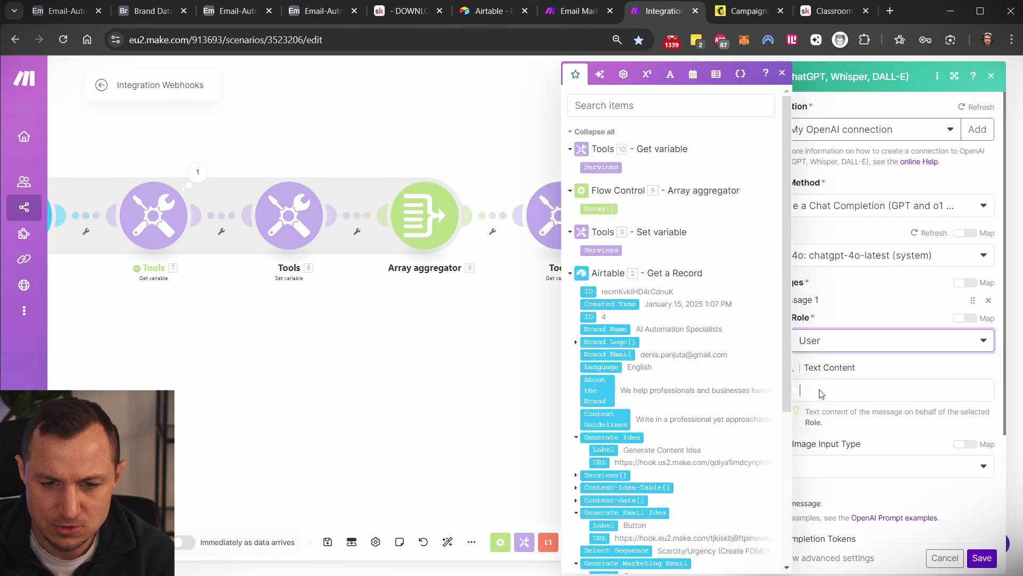
pyautogui.hotkey('ctrl', 'v')
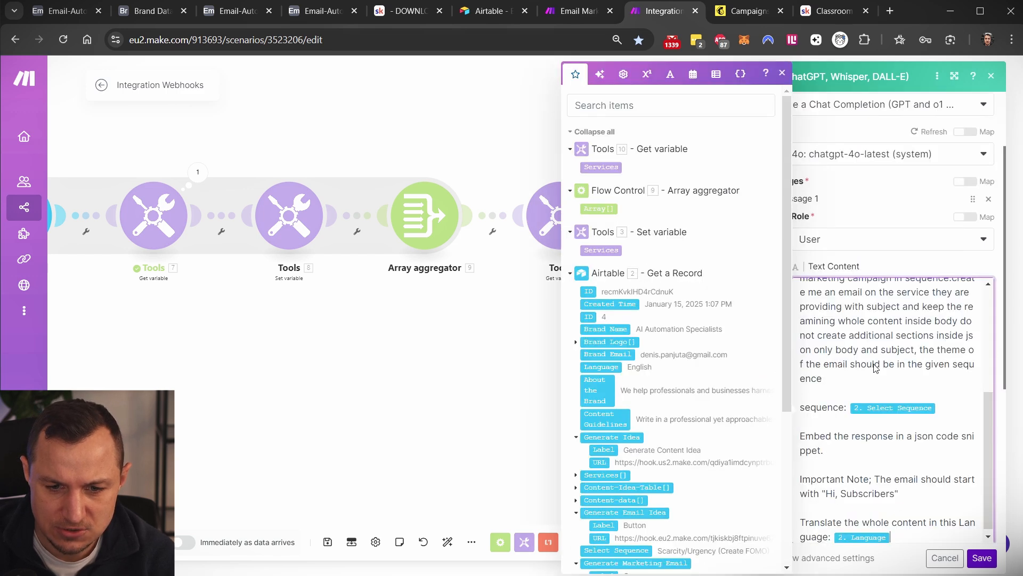
pyautogui.scroll(8, 902, 349)
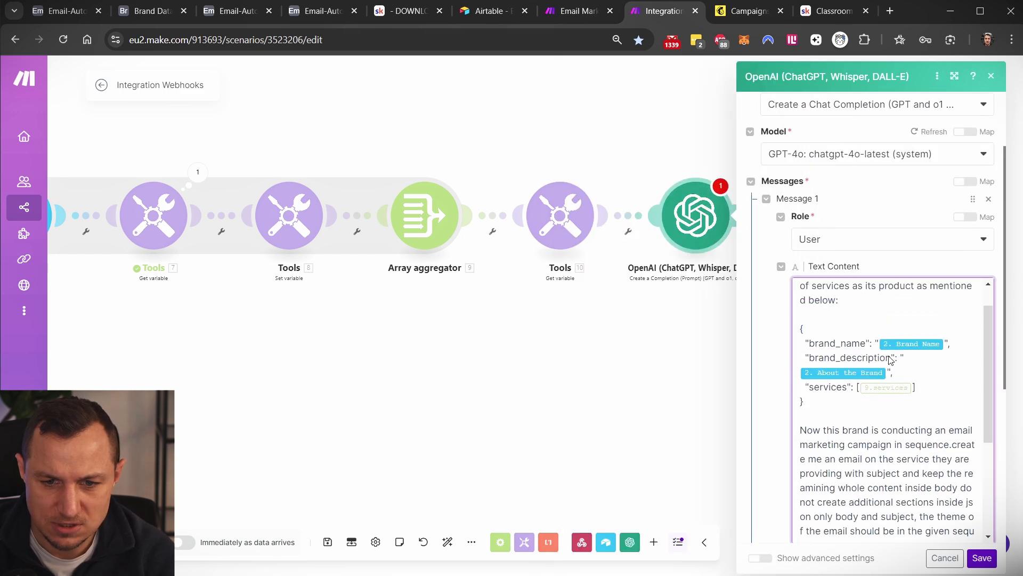
pyautogui.scroll(-3, 907, 220)
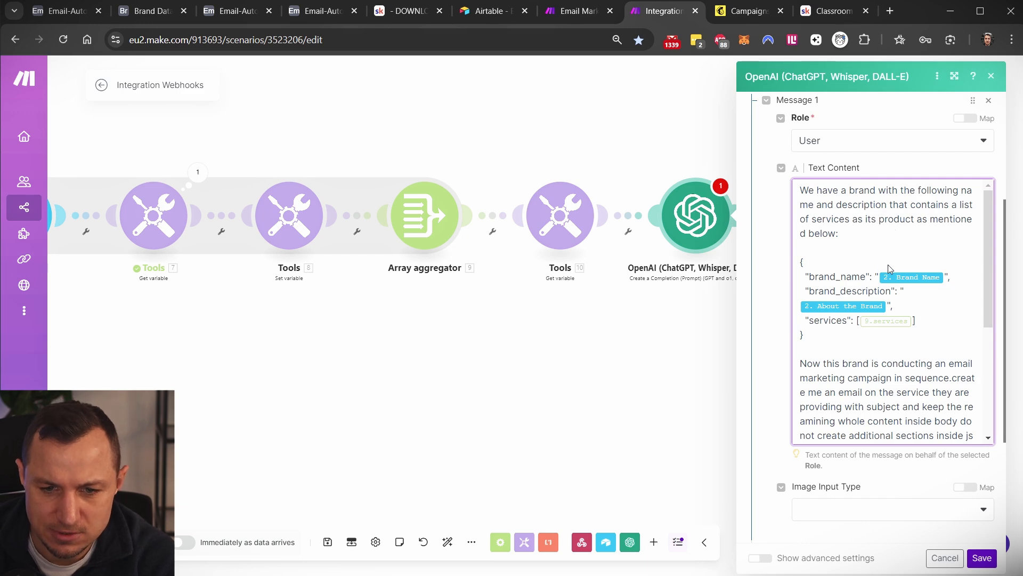
# Remap the prompt's brand_name and brand_description values to the Brand Name and About the Brand fields of the first Airtable Get a Record module
pyautogui.click(948, 283)
pyautogui.press('BackSpace')
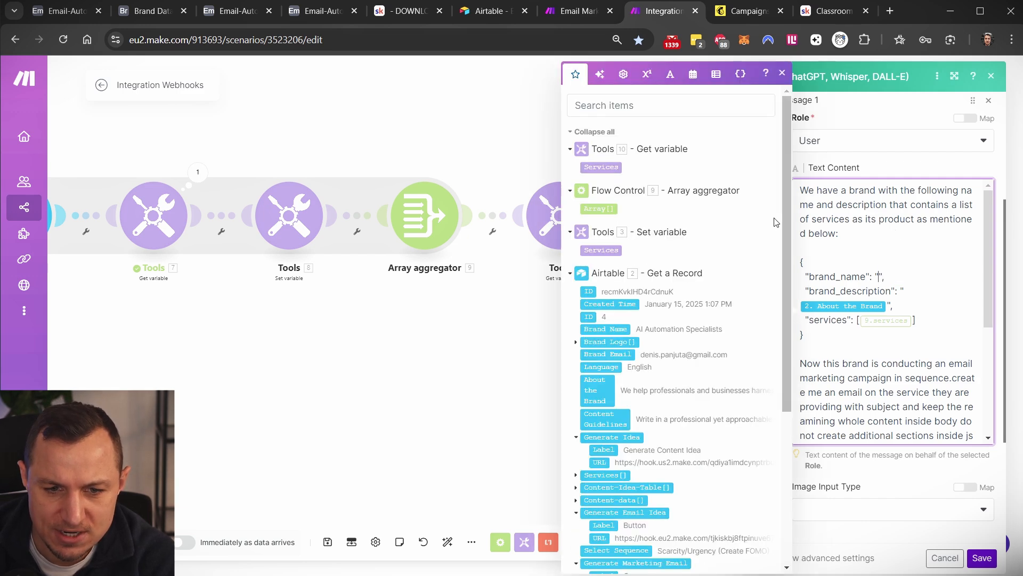
pyautogui.scroll(-5, 672, 344)
pyautogui.scroll(3, 647, 224)
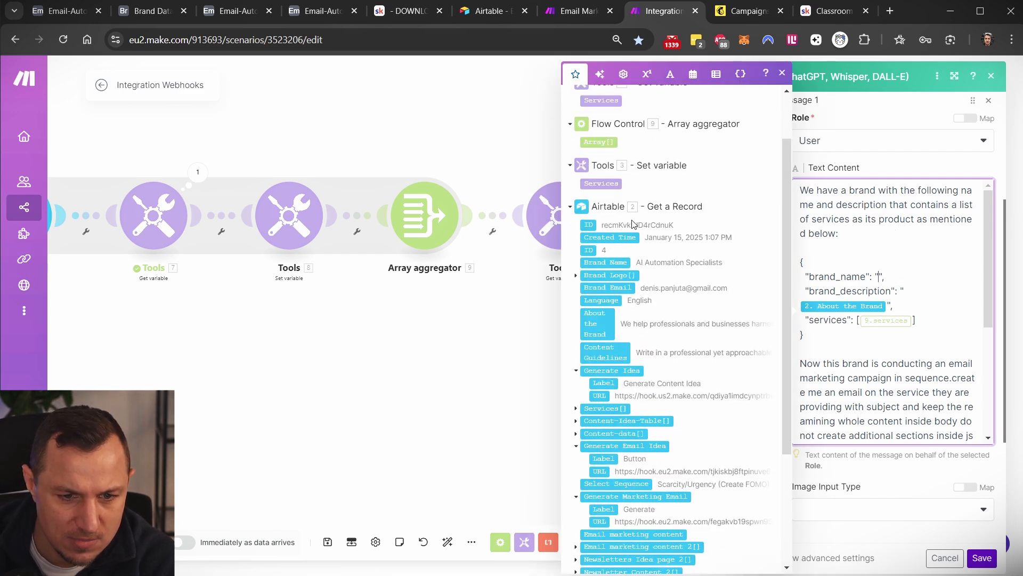
pyautogui.click(614, 263)
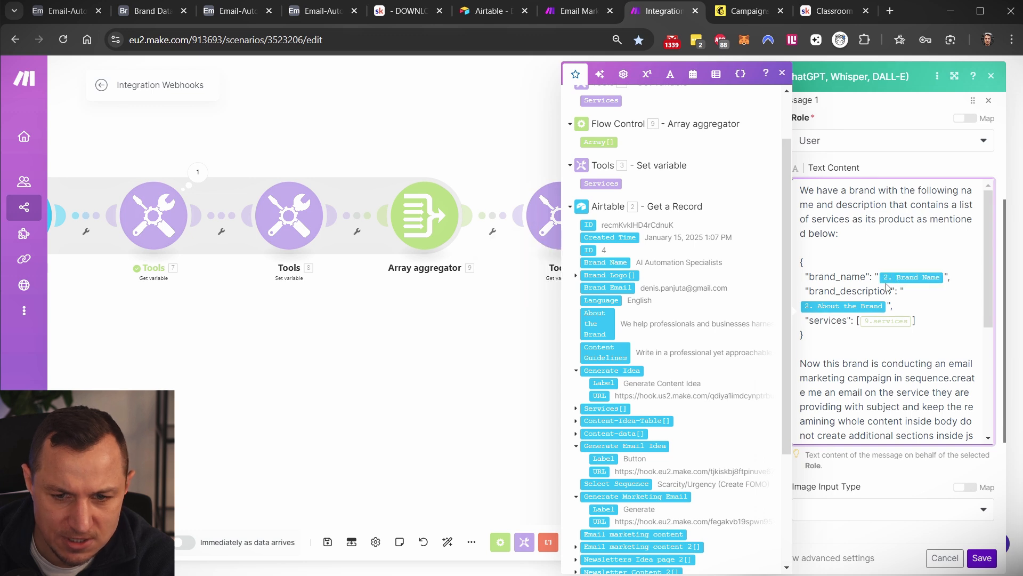
pyautogui.press('BackSpace')
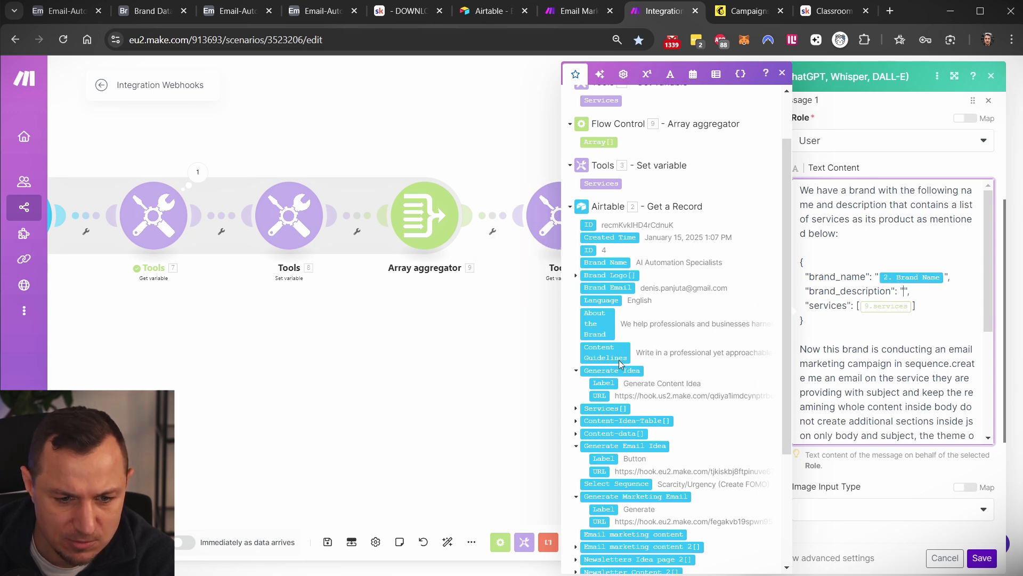
pyautogui.scroll(-3, 614, 382)
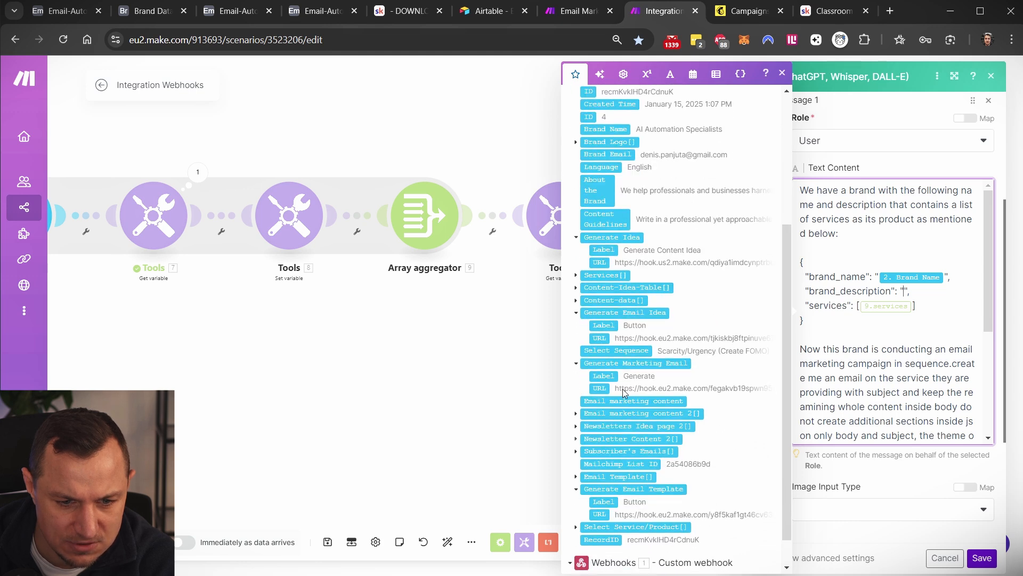
pyautogui.click(600, 193)
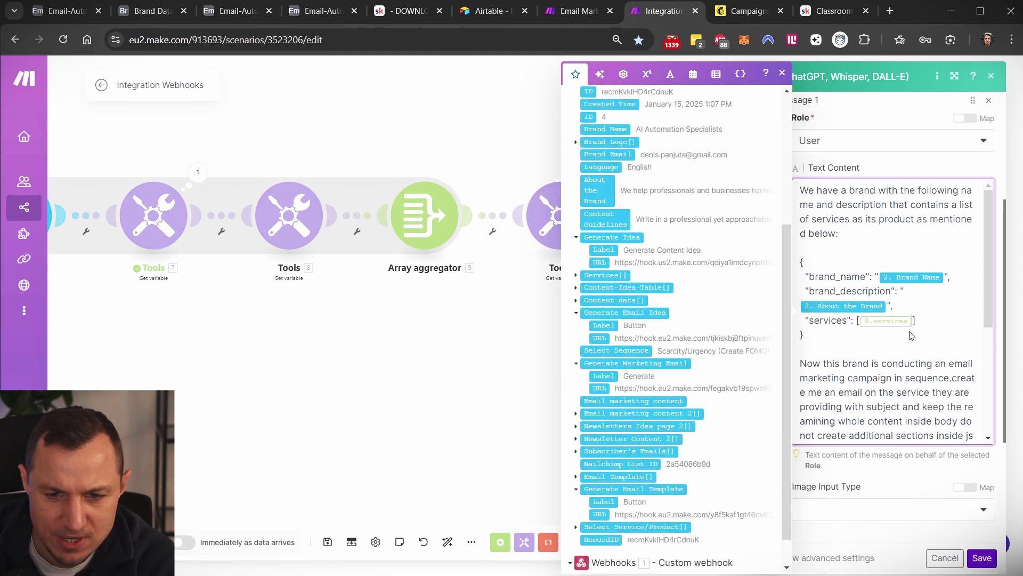
# Replace the broken services reference in the prompt with the Array[] output of the Array aggregator
pyautogui.press('BackSpace')
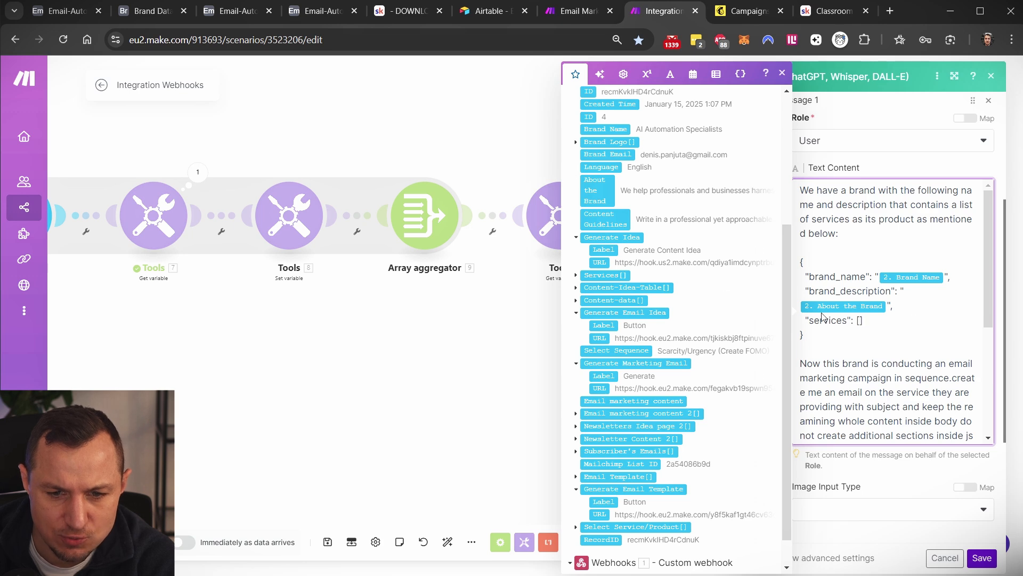
pyautogui.scroll(-1, 683, 397)
pyautogui.scroll(5, 645, 352)
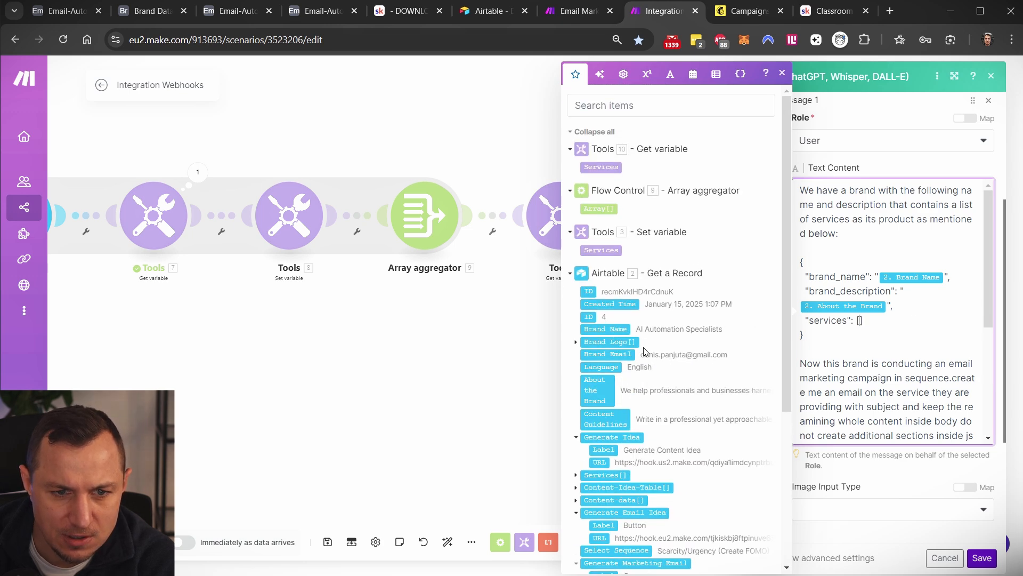
pyautogui.click(602, 209)
# Remap the prompt's sequence value to the Select Sequence field of the first Airtable Get a Record module
pyautogui.scroll(-3, 874, 280)
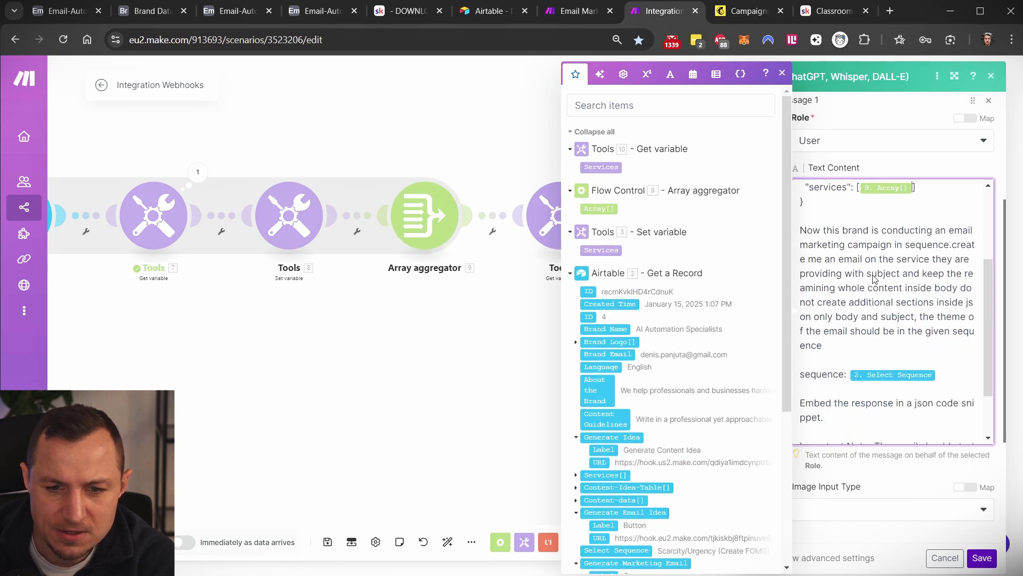
pyautogui.scroll(-2, 874, 279)
pyautogui.click(948, 314)
pyautogui.press('BackSpace')
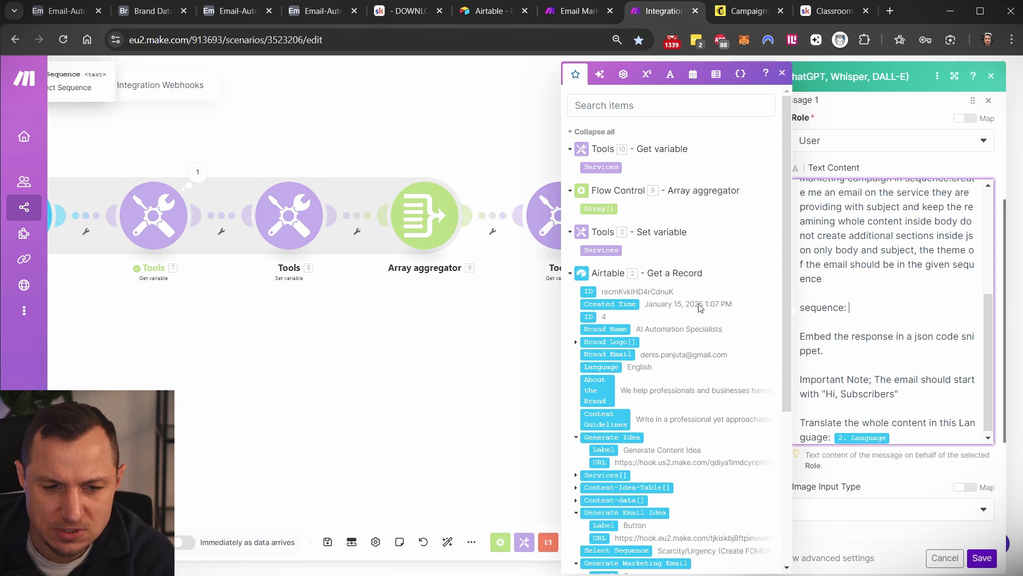
pyautogui.scroll(-1, 675, 339)
pyautogui.scroll(-3, 681, 358)
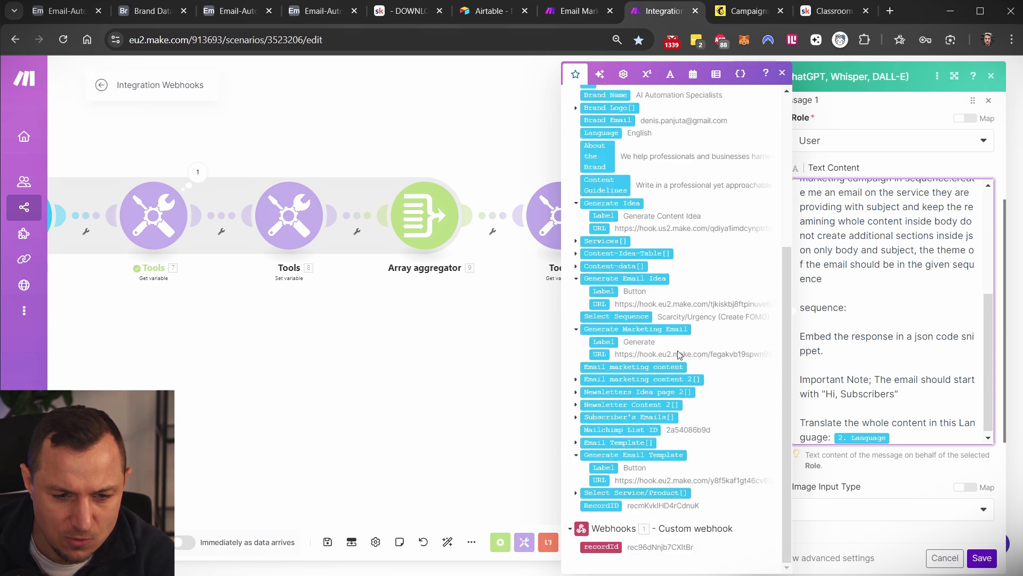
pyautogui.scroll(1, 674, 355)
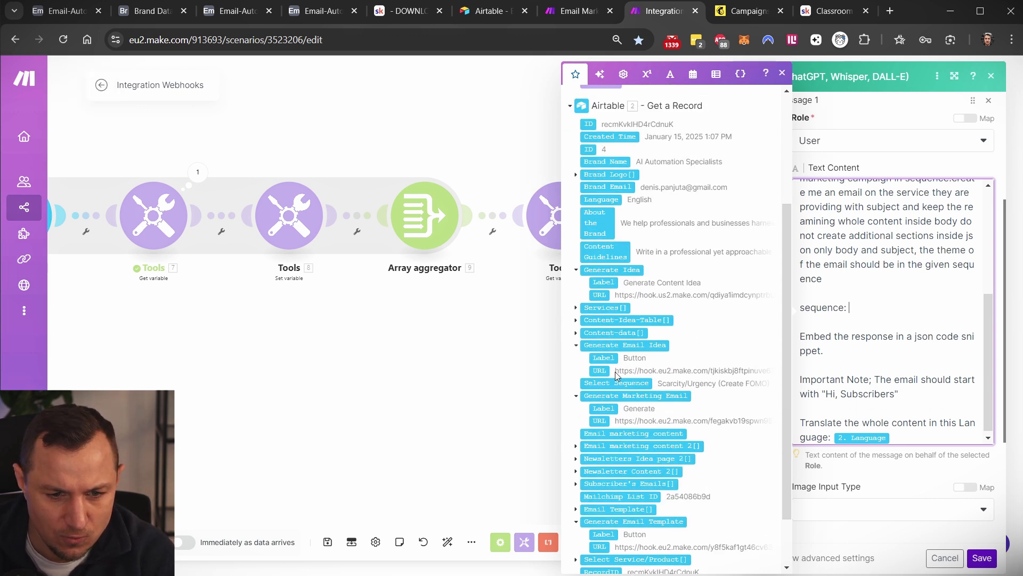
pyautogui.scroll(1, 676, 187)
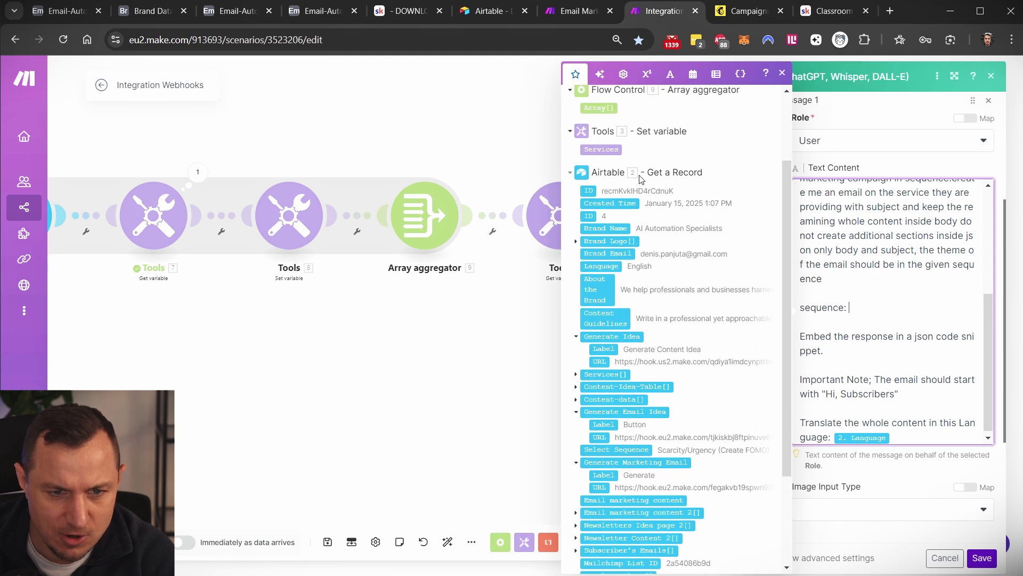
pyautogui.scroll(-1, 222, 320)
pyautogui.moveTo(98, 332); pyautogui.dragTo(598, 303)
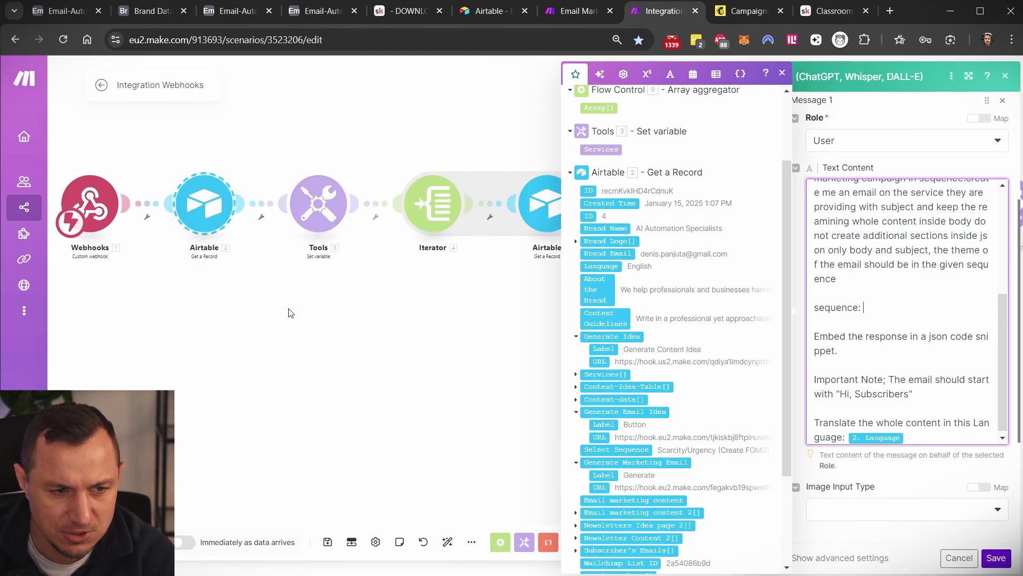
pyautogui.click(618, 454)
# Remap the translation language at the end of the prompt to the first Airtable record's Language field
pyautogui.click(925, 397)
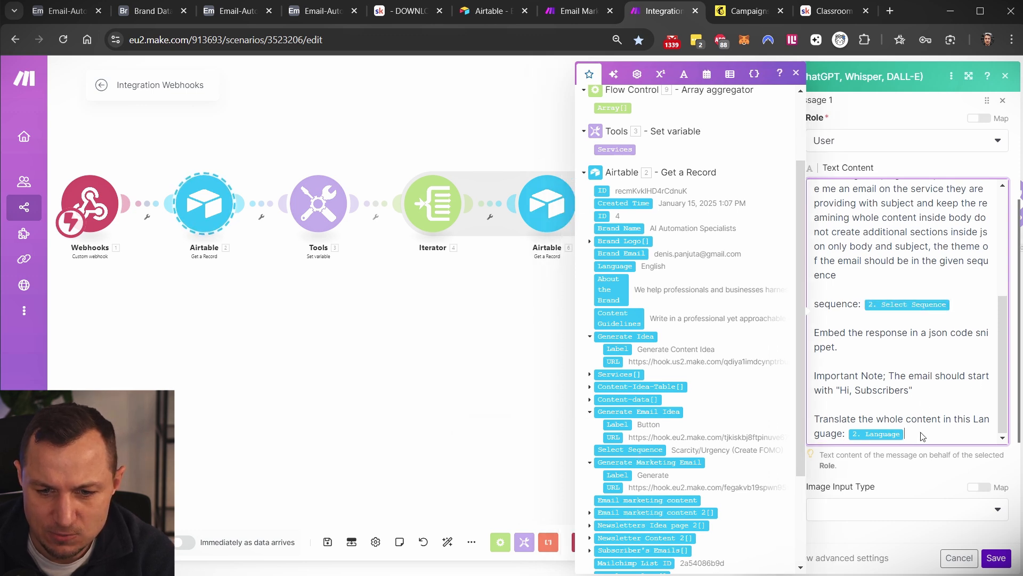
pyautogui.press('BackSpace')
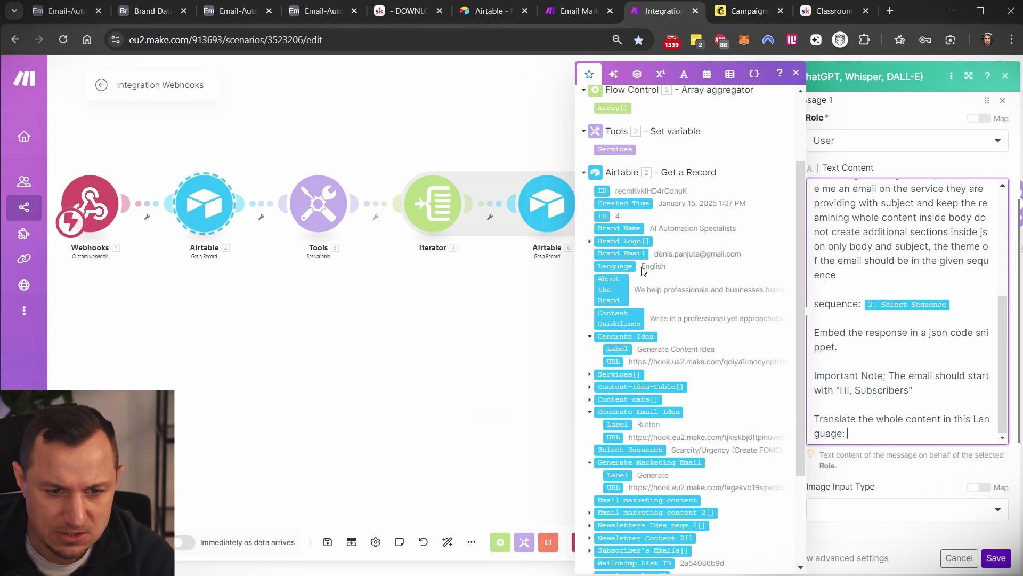
pyautogui.click(622, 267)
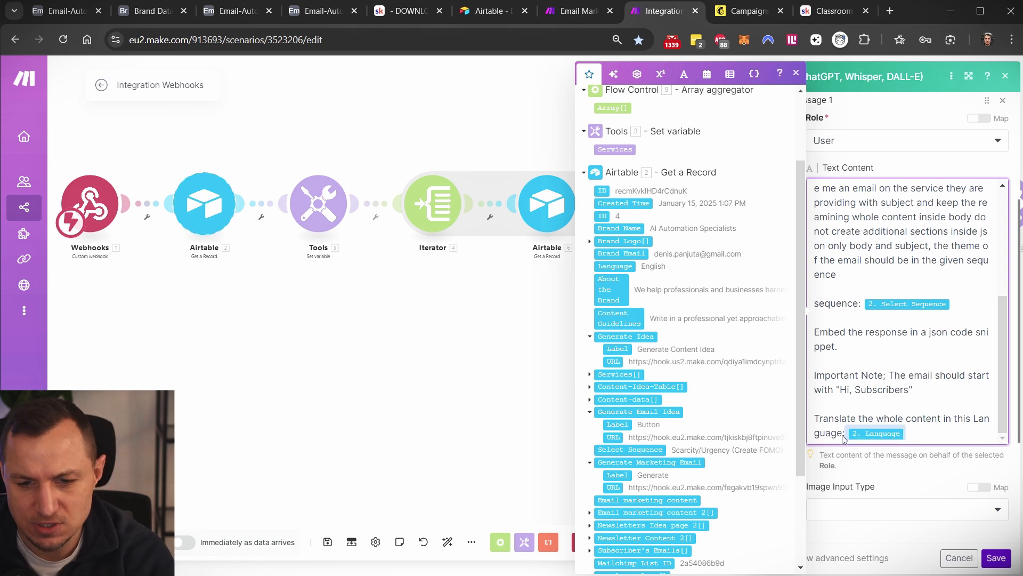
pyautogui.click(926, 432)
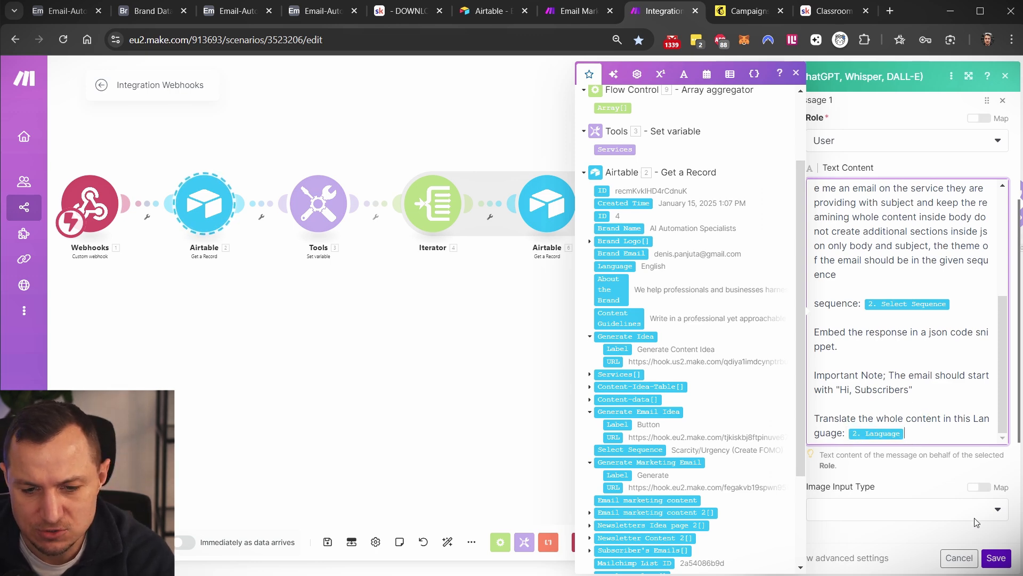
# Shorten the greeting in the prompt's Important Note to "Hi," by removing the word Subscribers, and save the OpenAI module
pyautogui.scroll(5, 953, 342)
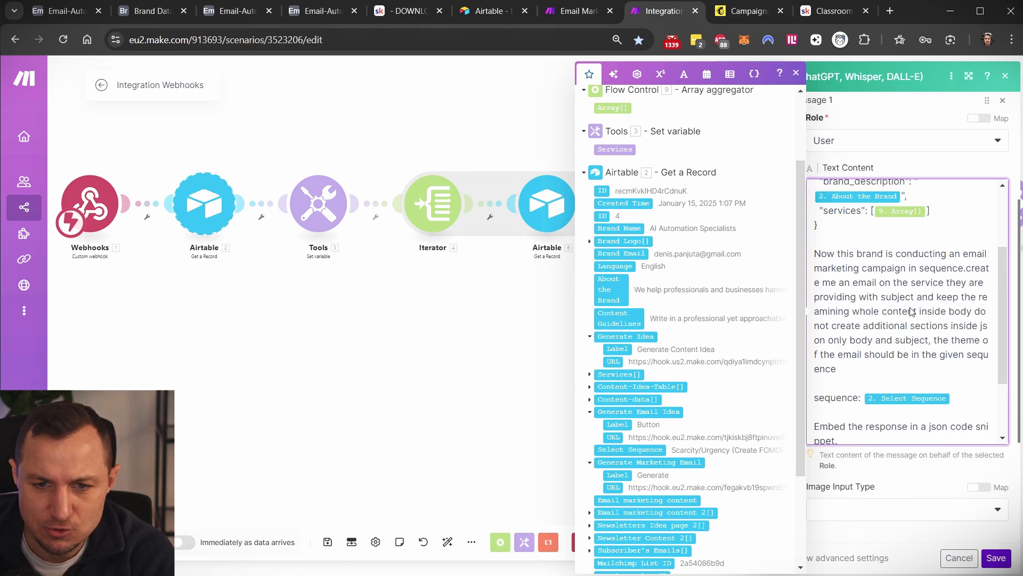
pyautogui.scroll(-5, 878, 337)
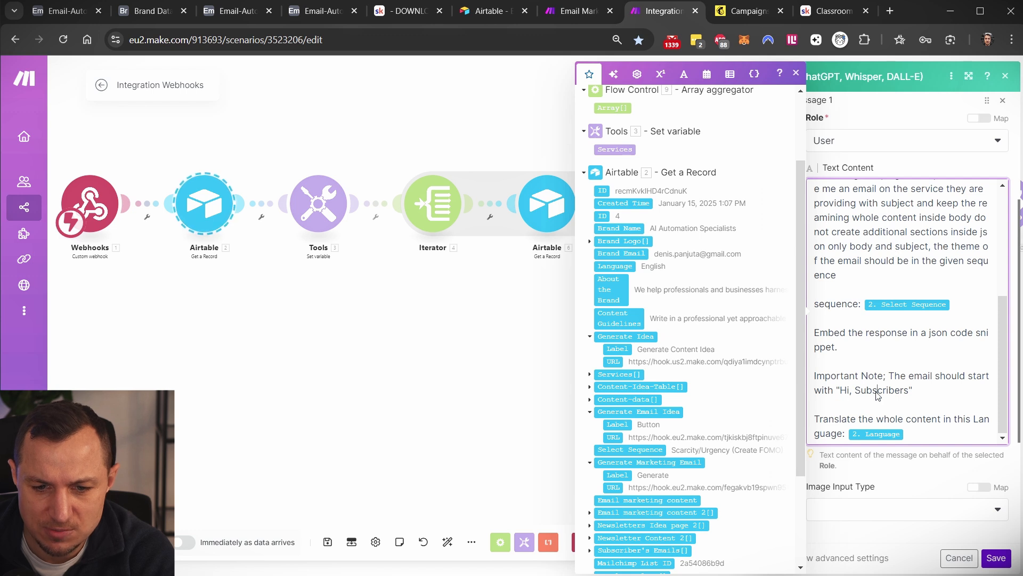
pyautogui.moveTo(935, 391); pyautogui.dragTo(820, 368)
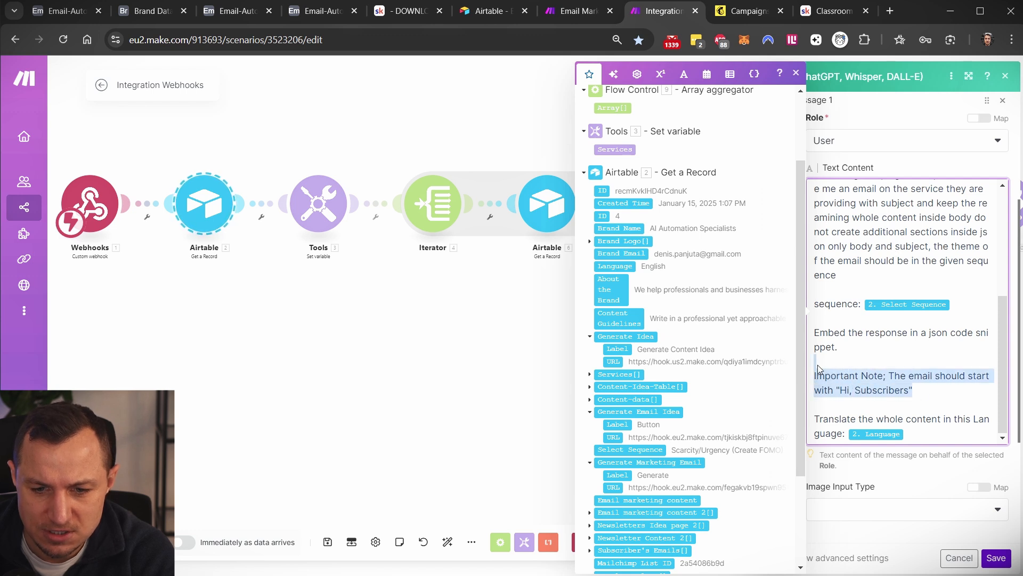
pyautogui.doubleClick(885, 388)
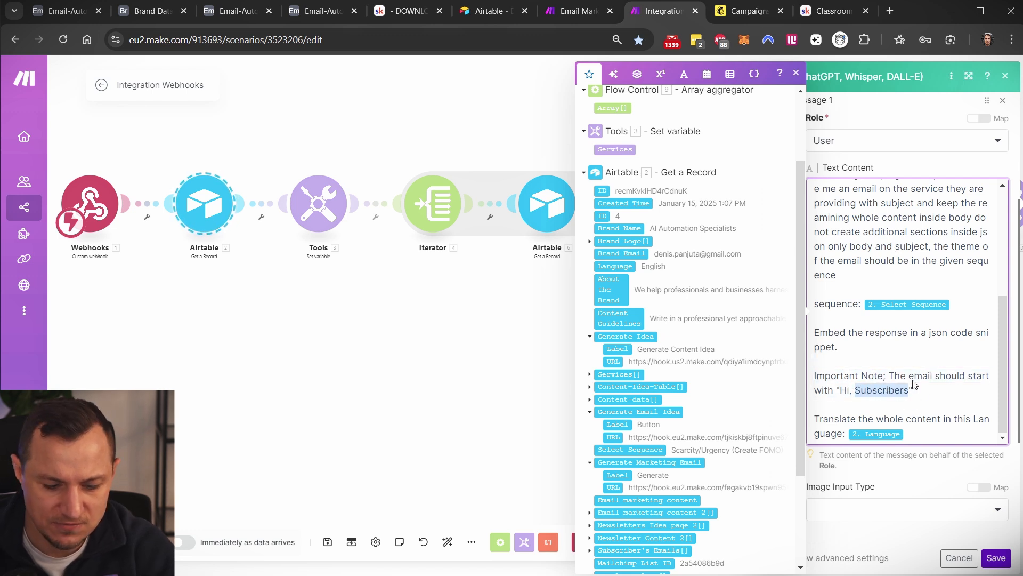
pyautogui.press('BackSpace')
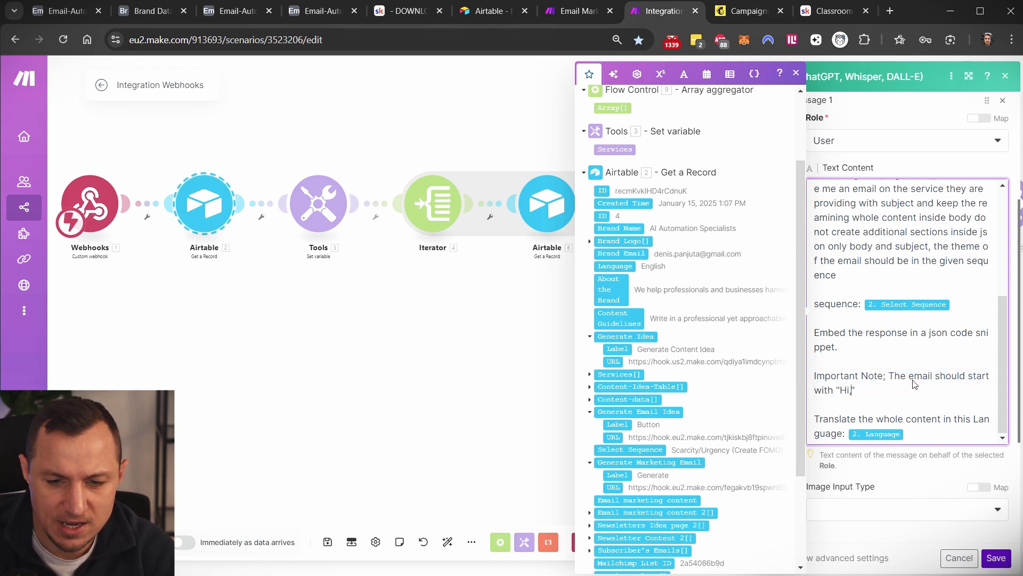
pyautogui.click(995, 558)
pyautogui.hscroll(5, 893, 290)
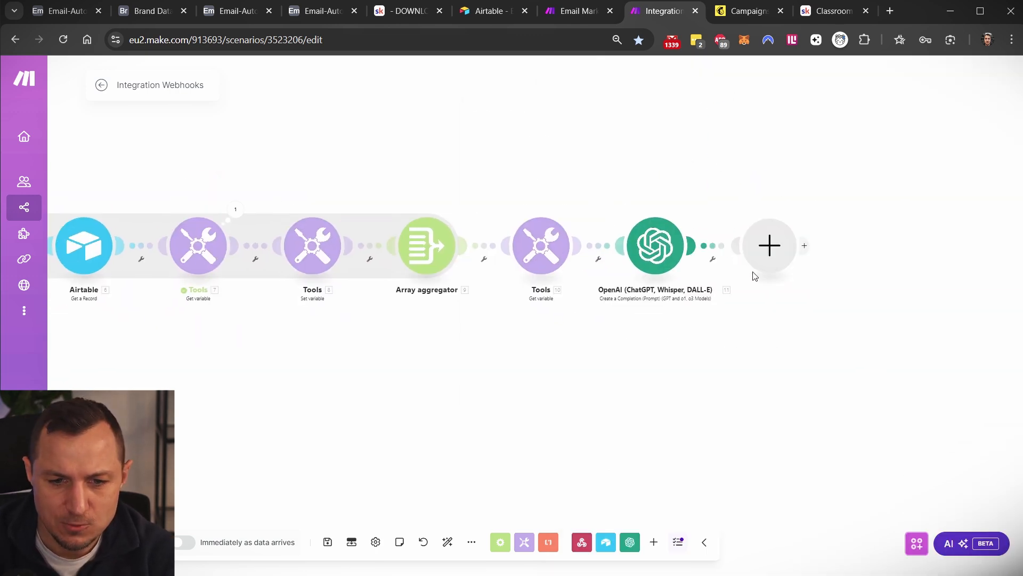
pyautogui.click(763, 260)
pyautogui.click(823, 156)
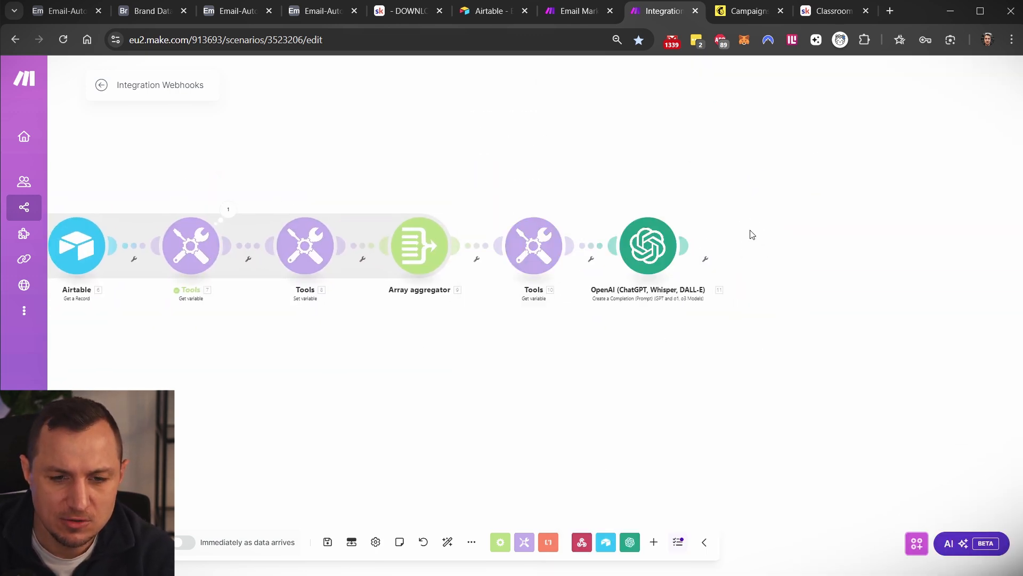
# Run the Integration Webhooks scenario once so its webhook waits for data
pyautogui.moveTo(552, 358); pyautogui.dragTo(736, 382)
pyautogui.scroll(-3, 525, 345)
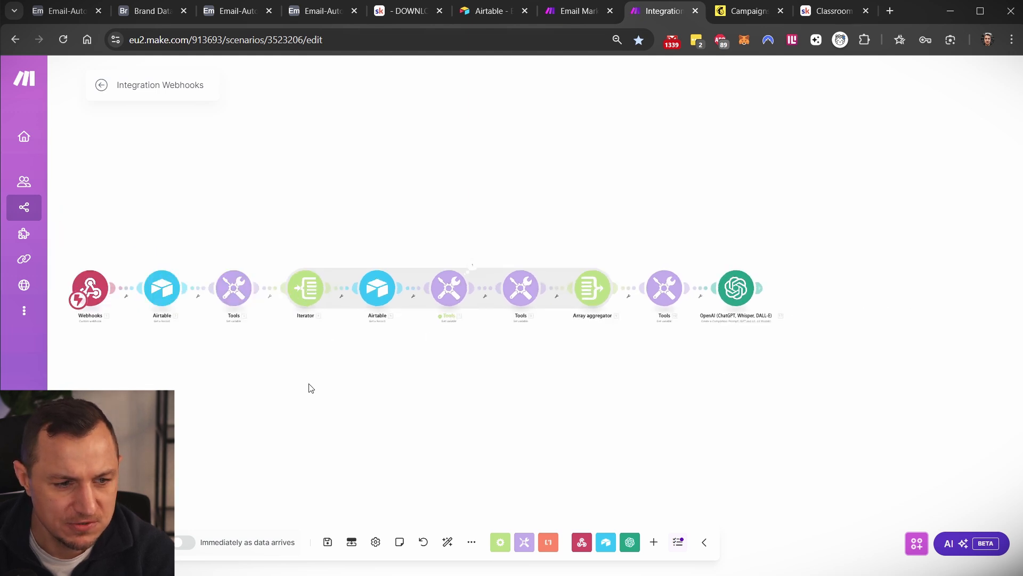
pyautogui.moveTo(309, 388); pyautogui.dragTo(362, 373)
pyautogui.click(122, 542)
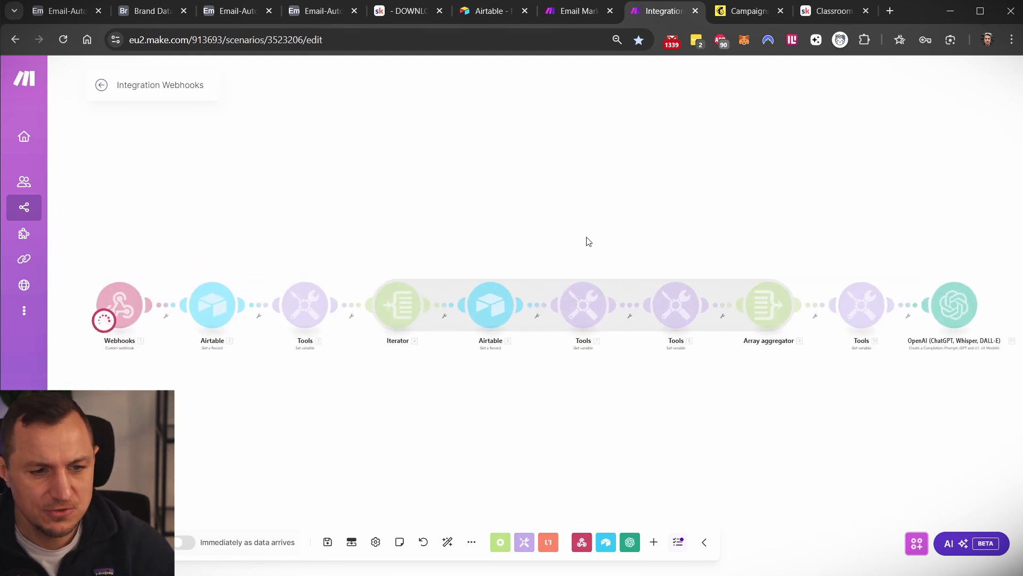
# Generate a promo email for AI Automation Specialists in the Airtable Brand Data interface, confirm it, and check the run in the Make scenario
pyautogui.click(319, 10)
pyautogui.click(235, 10)
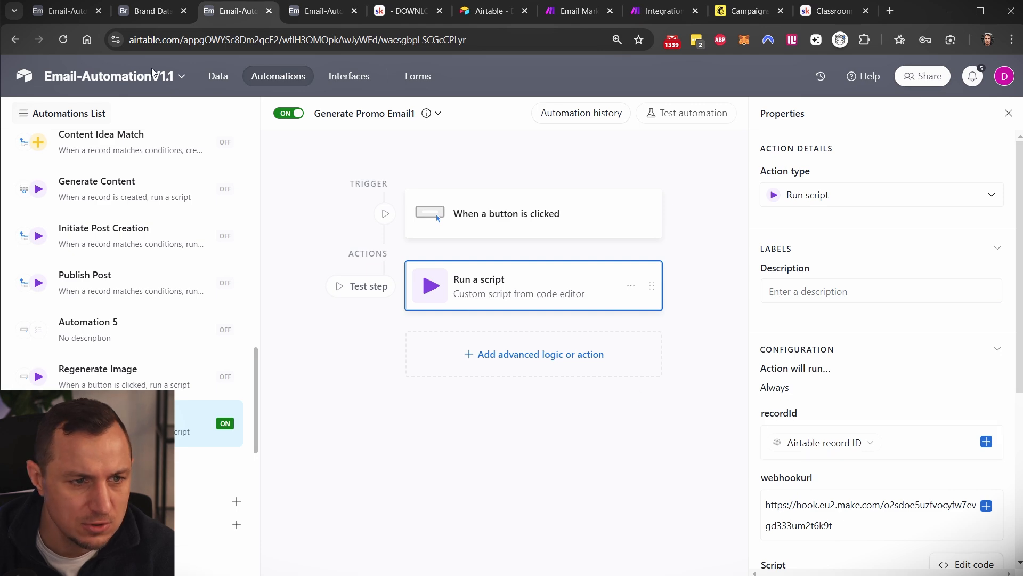
pyautogui.click(143, 11)
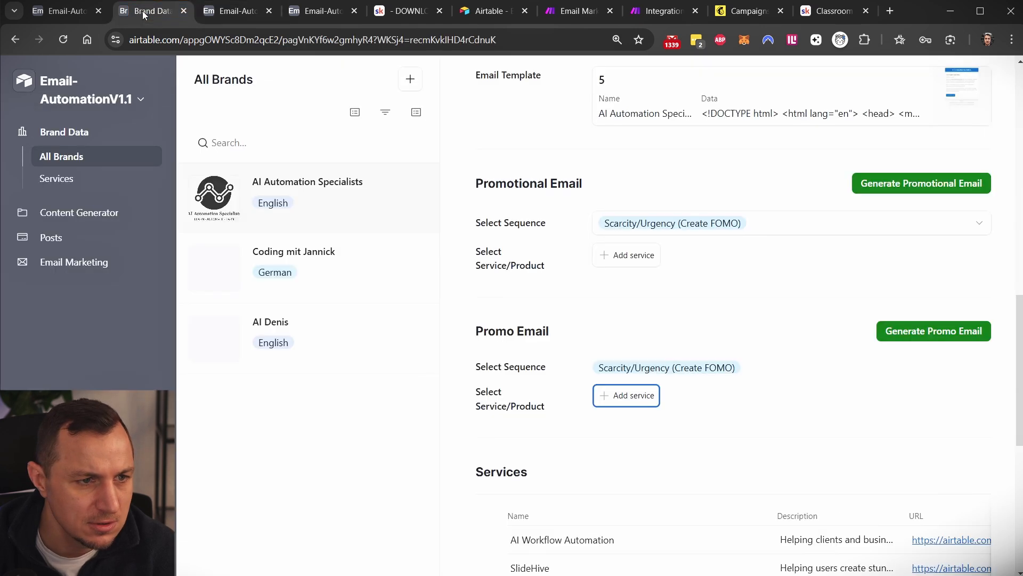
pyautogui.click(941, 335)
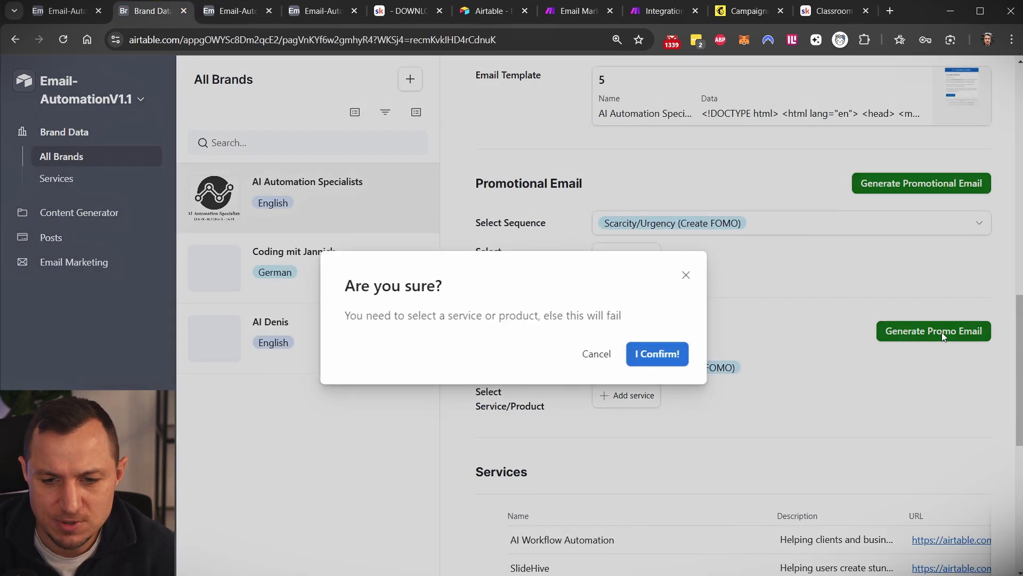
pyautogui.click(652, 353)
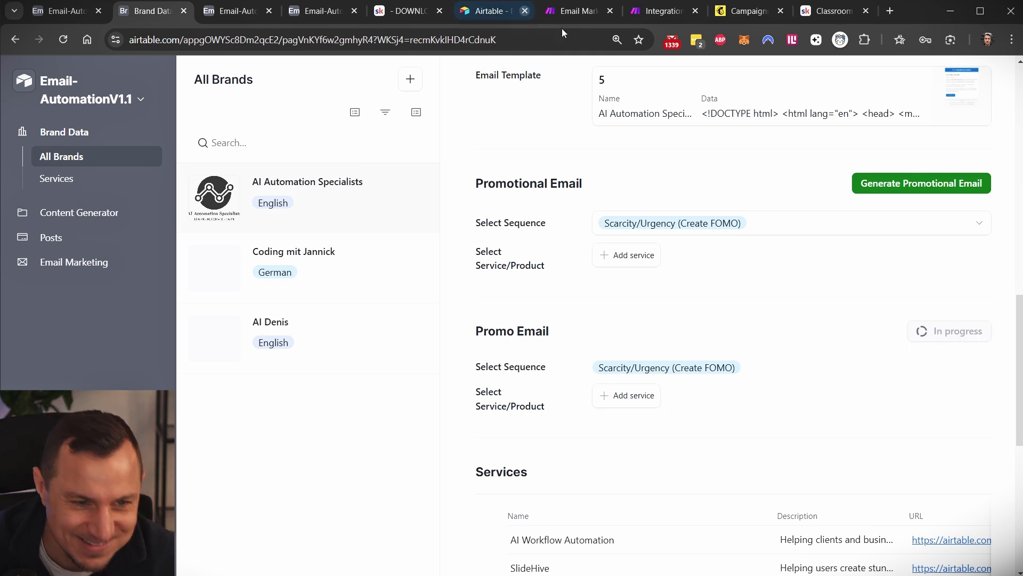
pyautogui.click(646, 13)
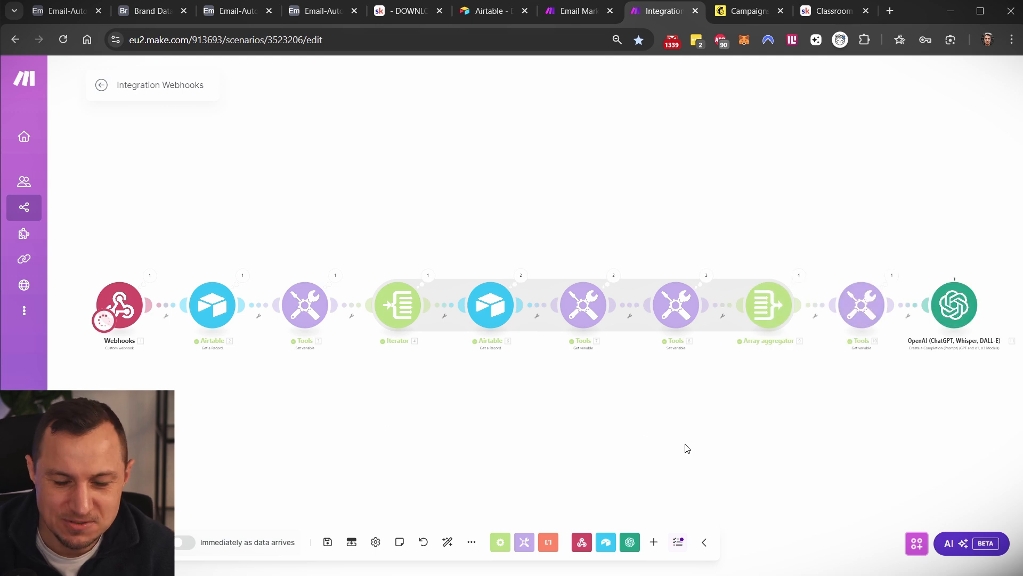
pyautogui.moveTo(720, 431); pyautogui.dragTo(700, 380)
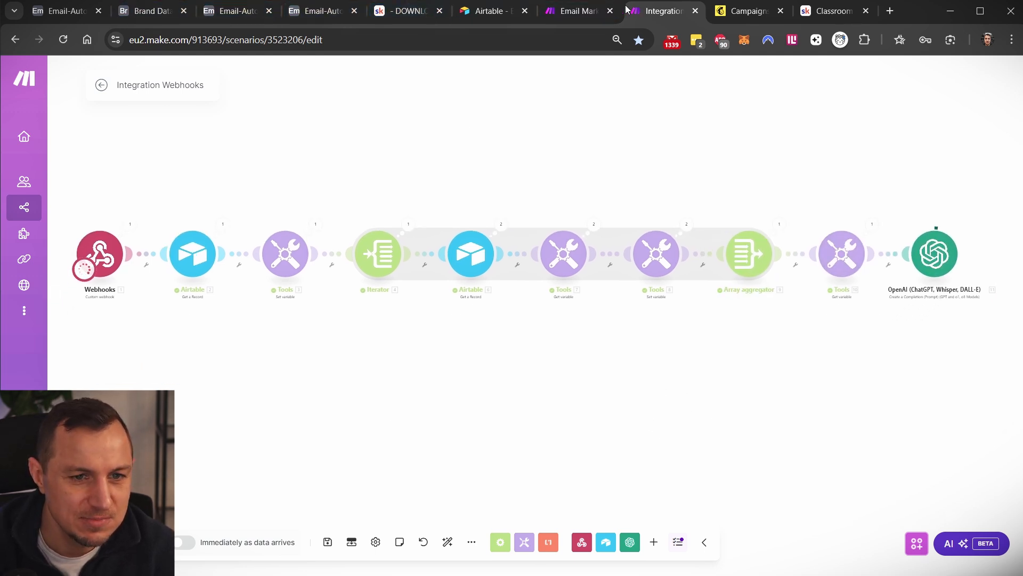
# In the Airtable Brand Data interface, add AI Workflow Automation as the Promo Email's selected service/product
pyautogui.click(144, 11)
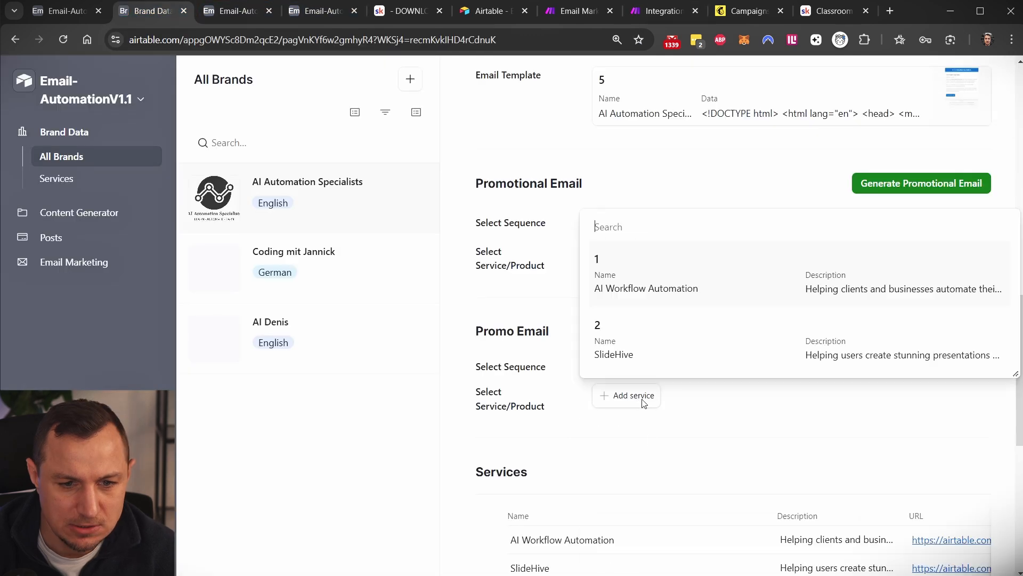
pyautogui.click(680, 284)
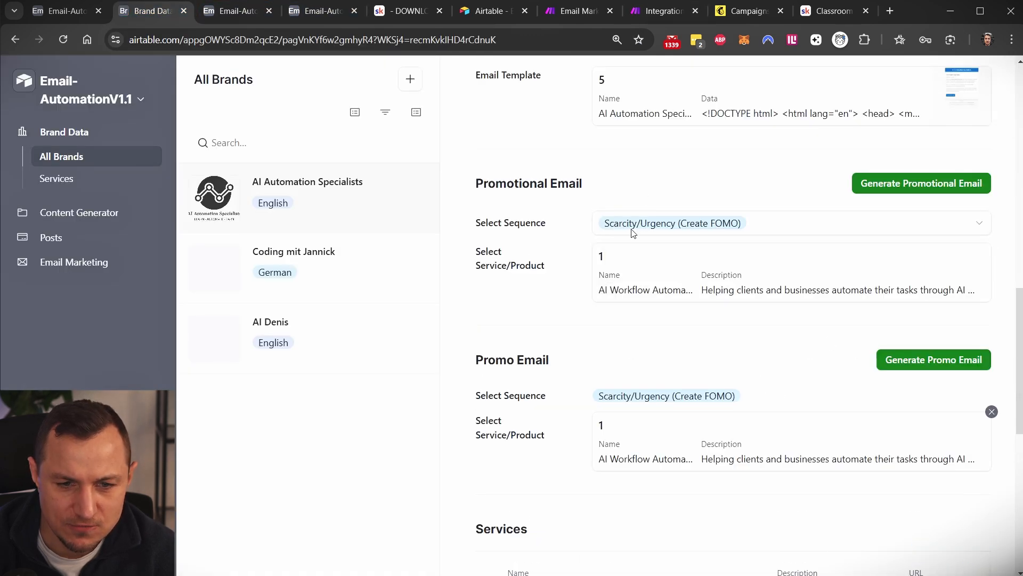
# Generate the promo email for AI Automation Specialists in the Airtable Brand Data interface, confirm it, and return to the Integration Webhooks scenario
pyautogui.click(661, 11)
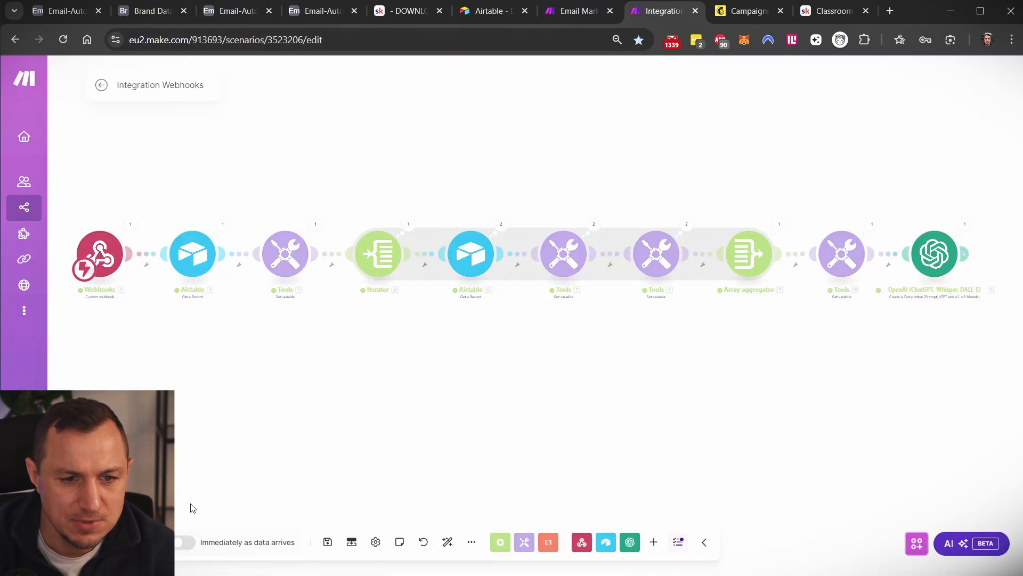
pyautogui.click(152, 10)
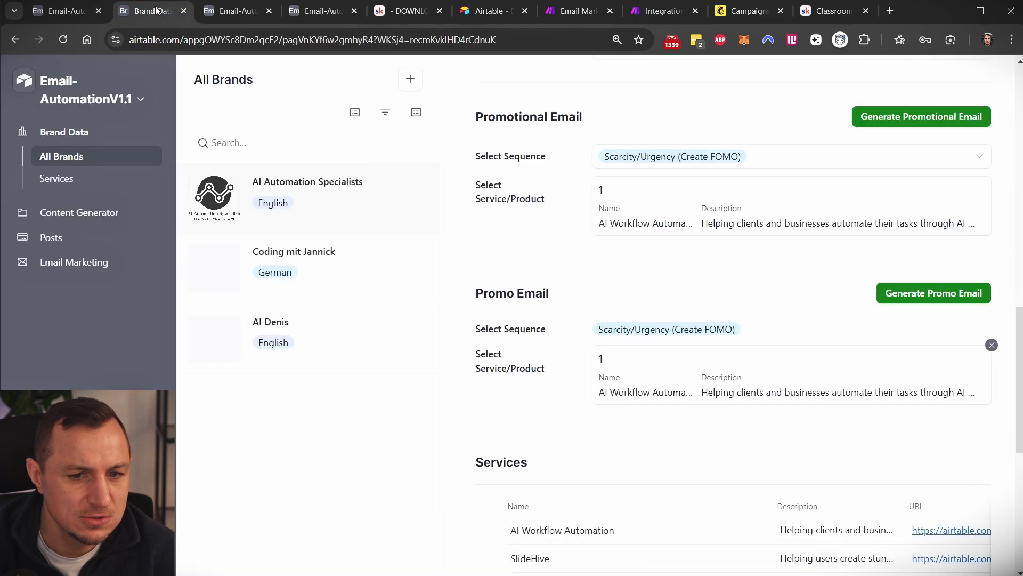
pyautogui.click(927, 290)
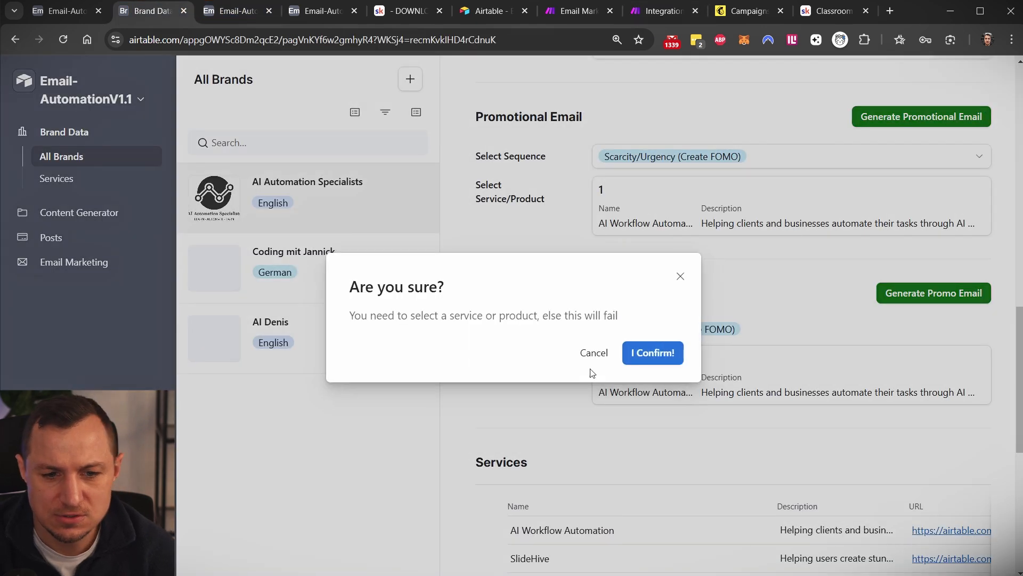
pyautogui.click(655, 353)
pyautogui.click(661, 11)
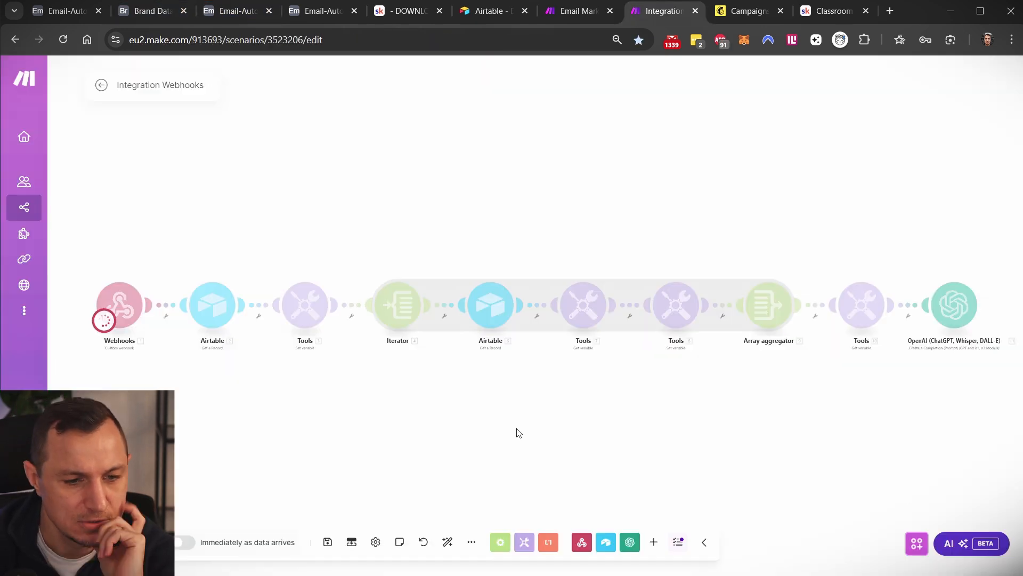
pyautogui.moveTo(519, 428); pyautogui.dragTo(401, 244)
pyautogui.scroll(3, 498, 228)
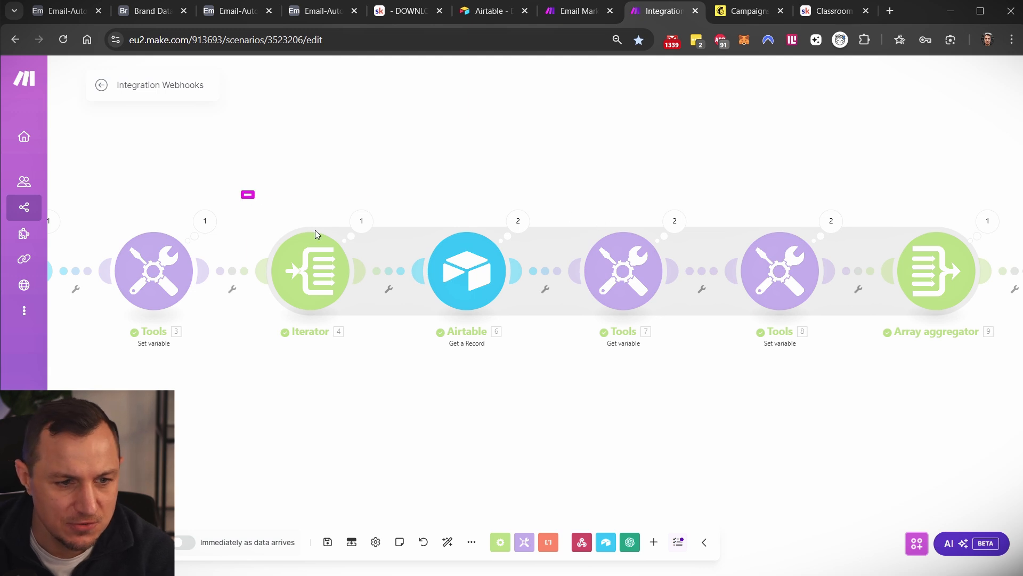
pyautogui.moveTo(242, 192)
pyautogui.mouseDown()
pyautogui.moveTo(952, 395)
pyautogui.moveTo(1008, 383)
pyautogui.mouseUp()
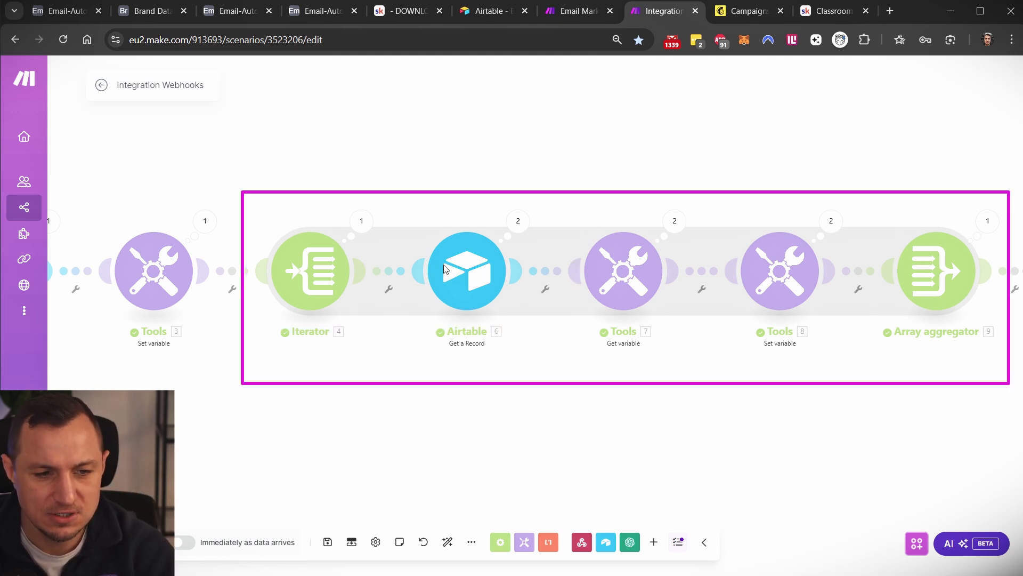
pyautogui.moveTo(262, 217); pyautogui.dragTo(388, 350)
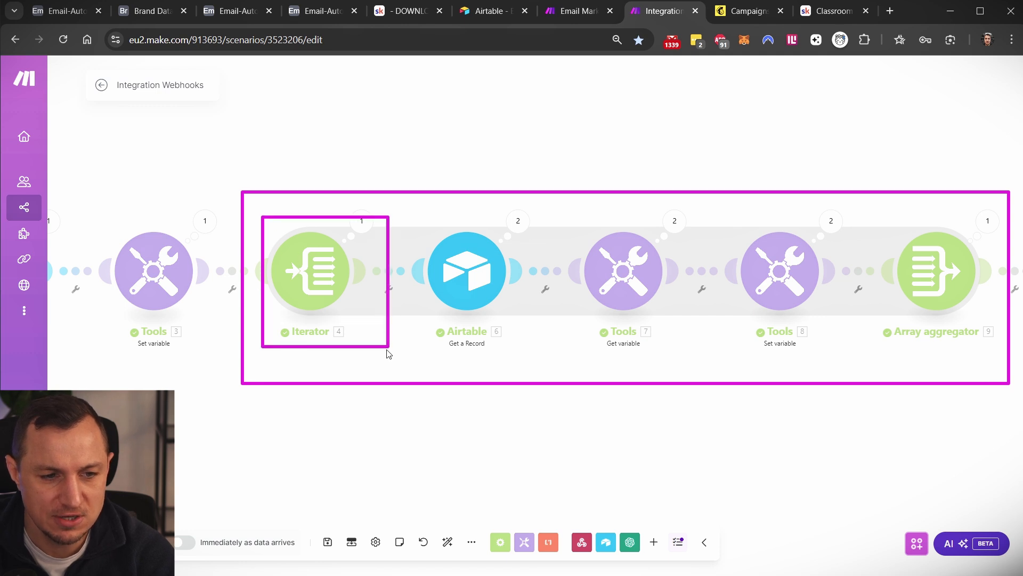
pyautogui.moveTo(431, 213)
pyautogui.mouseDown()
pyautogui.moveTo(482, 276)
pyautogui.moveTo(863, 360)
pyautogui.mouseUp()
# Examine the outputs of both operations of the Airtable Get a Record module, comparing the service names retrieved
pyautogui.click(518, 222)
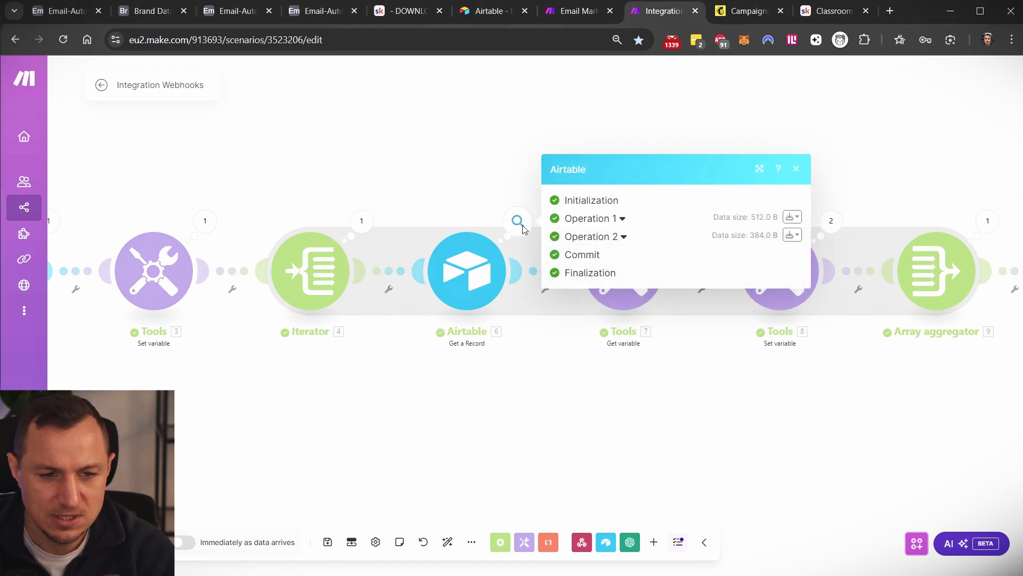
pyautogui.click(622, 219)
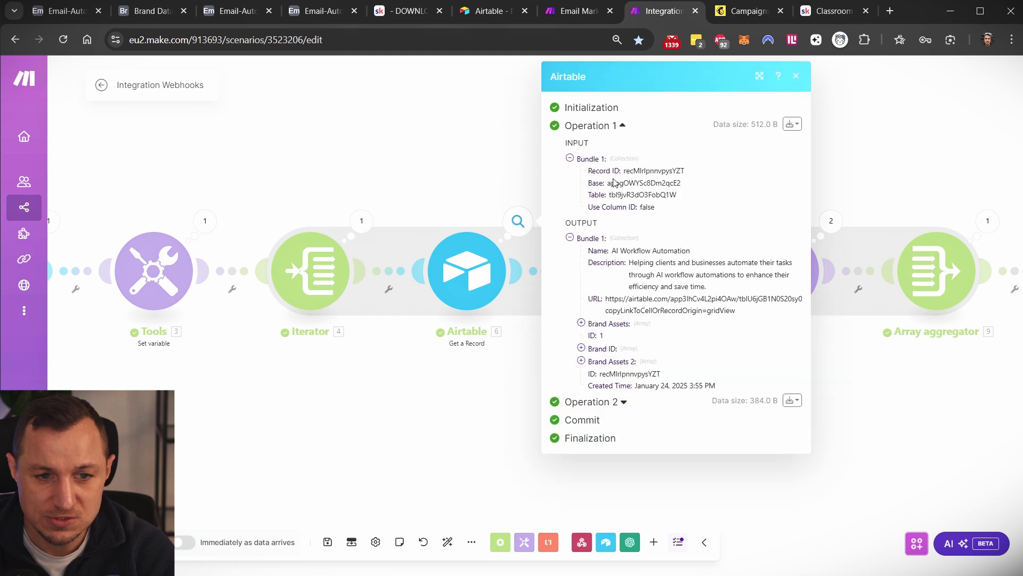
pyautogui.tripleClick(655, 252)
pyautogui.click(627, 403)
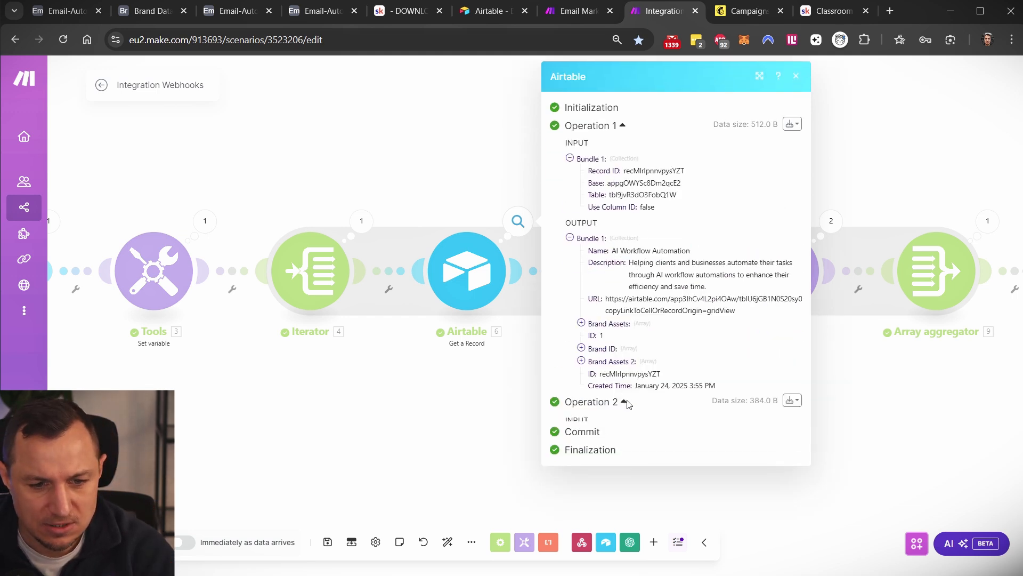
pyautogui.scroll(-2, 627, 403)
pyautogui.moveTo(611, 427); pyautogui.dragTo(646, 429)
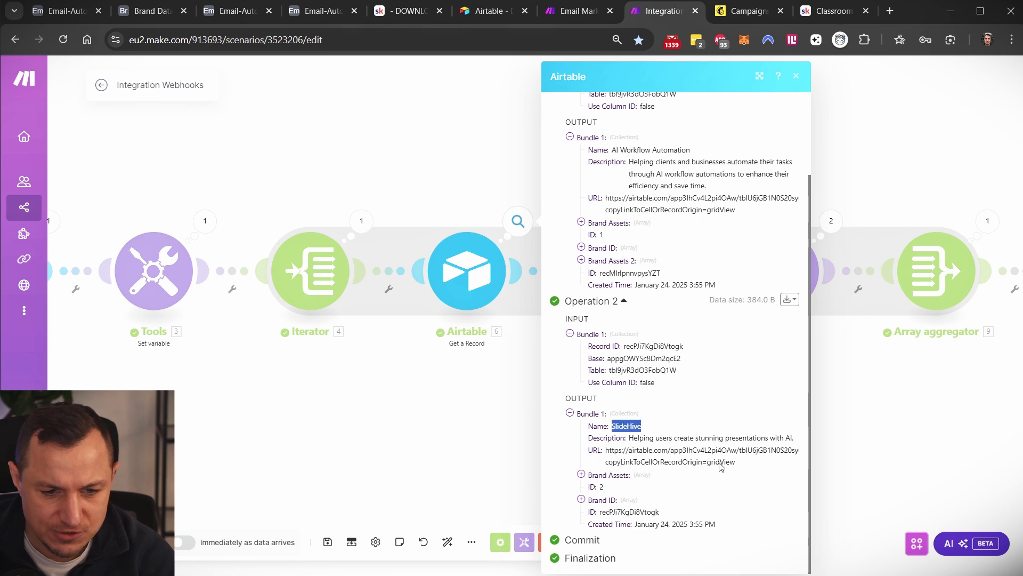
pyautogui.moveTo(589, 141); pyautogui.dragTo(717, 162)
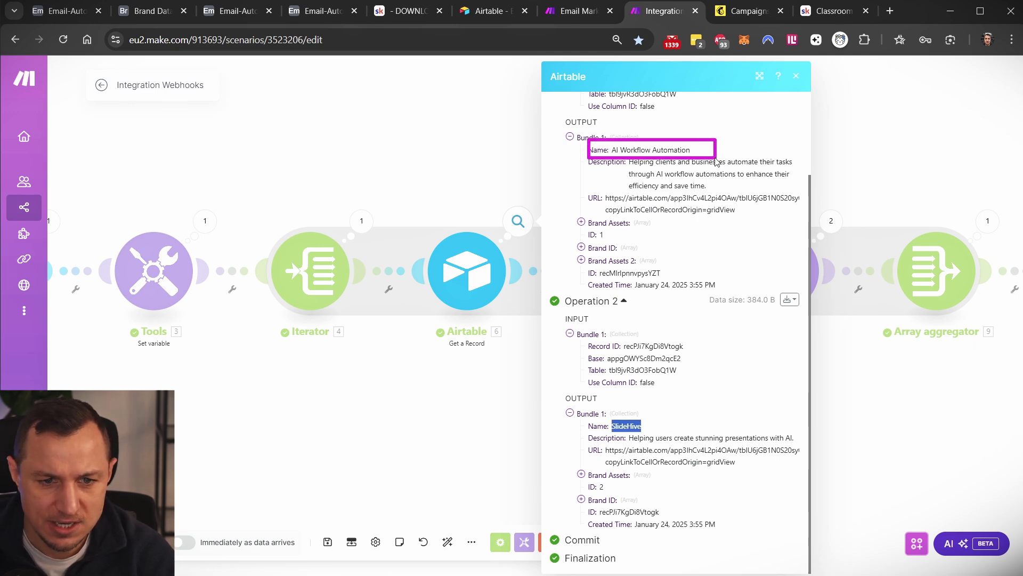
pyautogui.moveTo(574, 418); pyautogui.dragTo(682, 442)
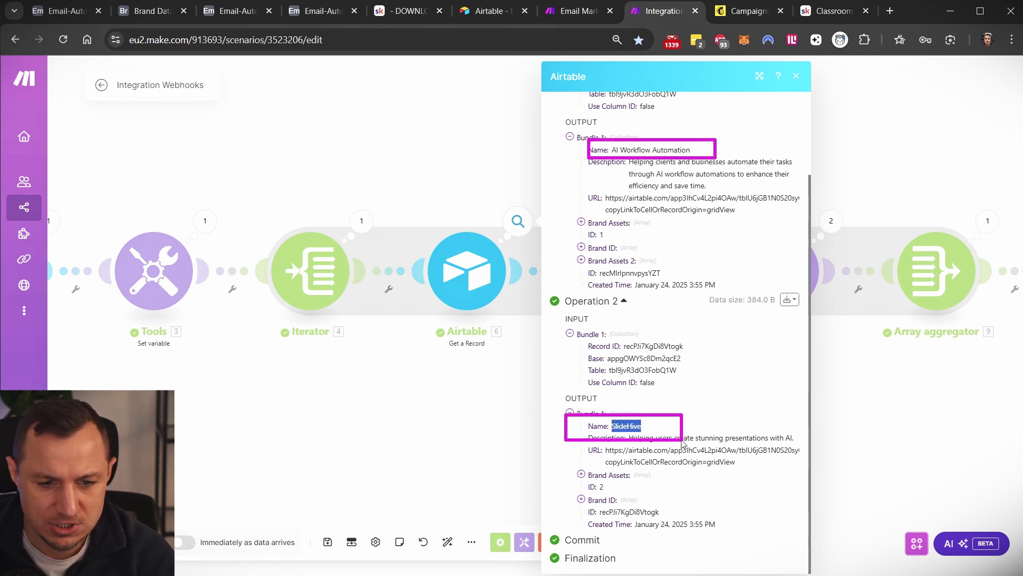
# In the Airtable Brand Data interface, remove the Promo Email's selected service and add AI Workflow Automation again
pyautogui.click(152, 15)
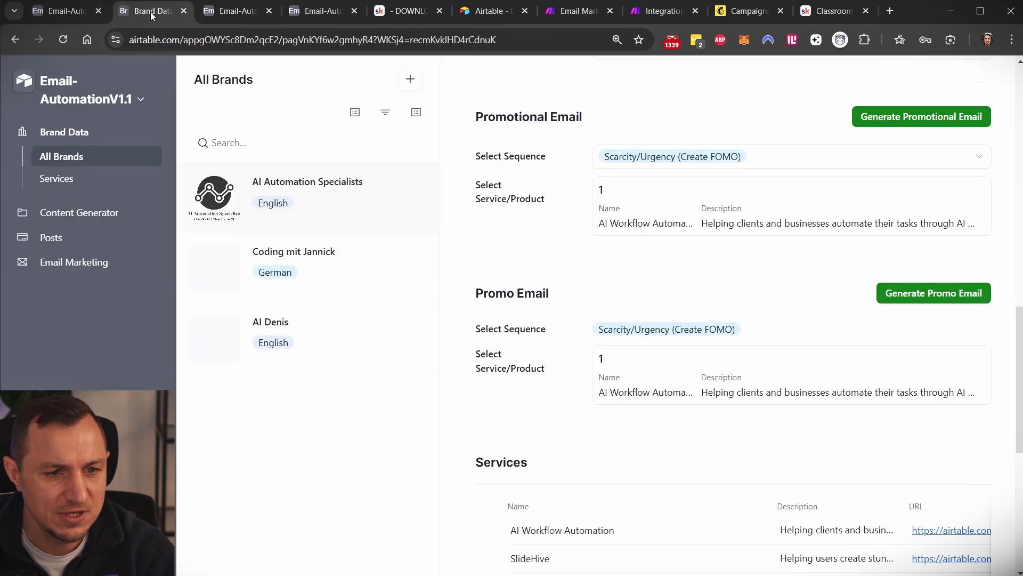
pyautogui.click(989, 343)
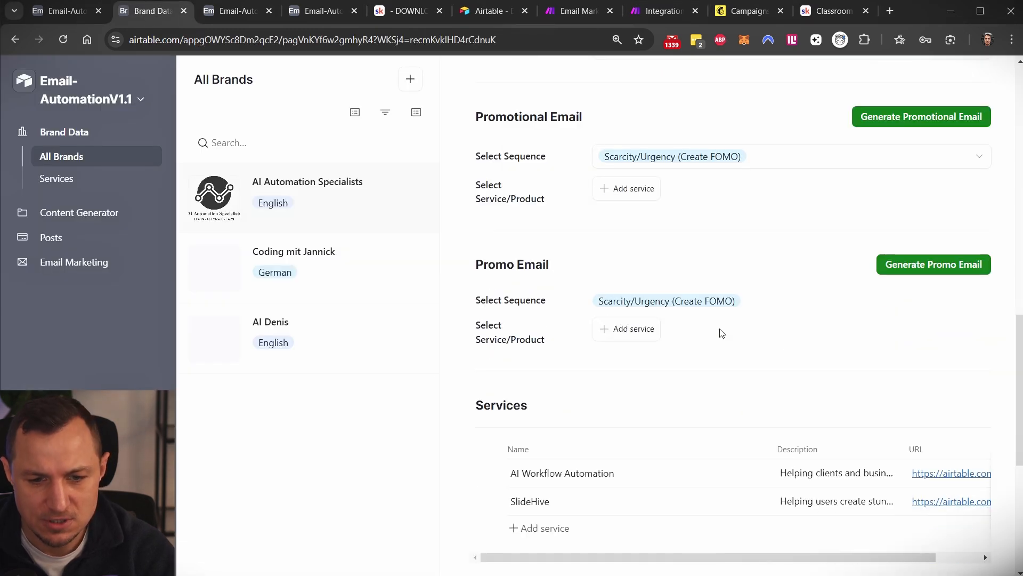
pyautogui.click(627, 329)
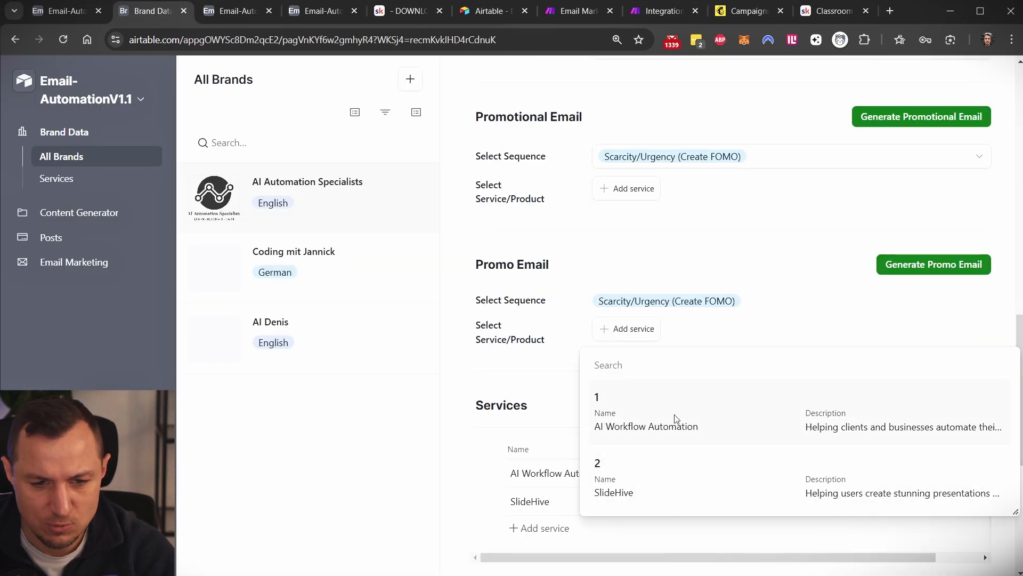
pyautogui.click(677, 436)
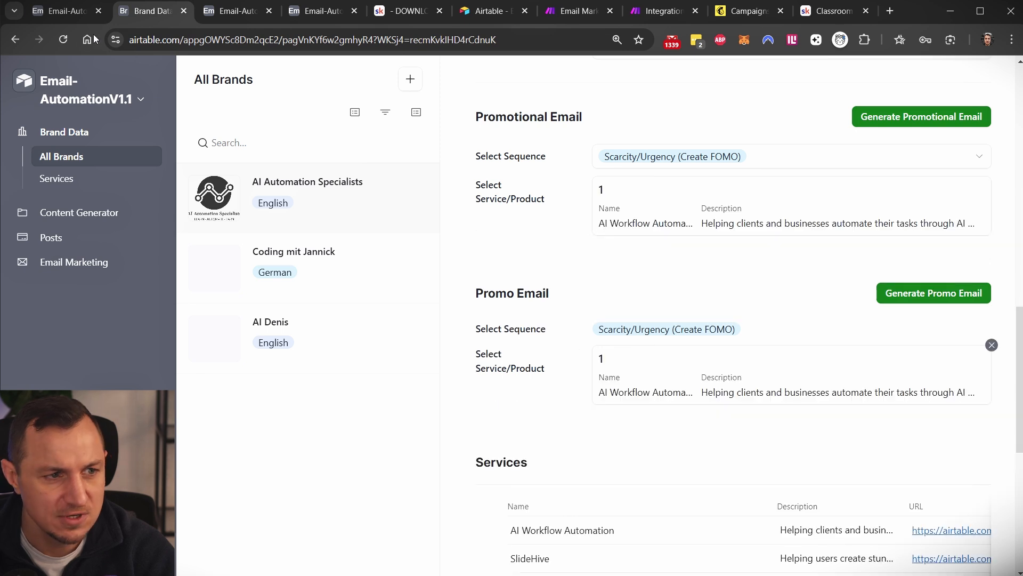
# Find the Services field of brand 4 in the Brand Assets table of the Email-AutomationV1.1 Airtable base
pyautogui.click(64, 11)
pyautogui.click(317, 11)
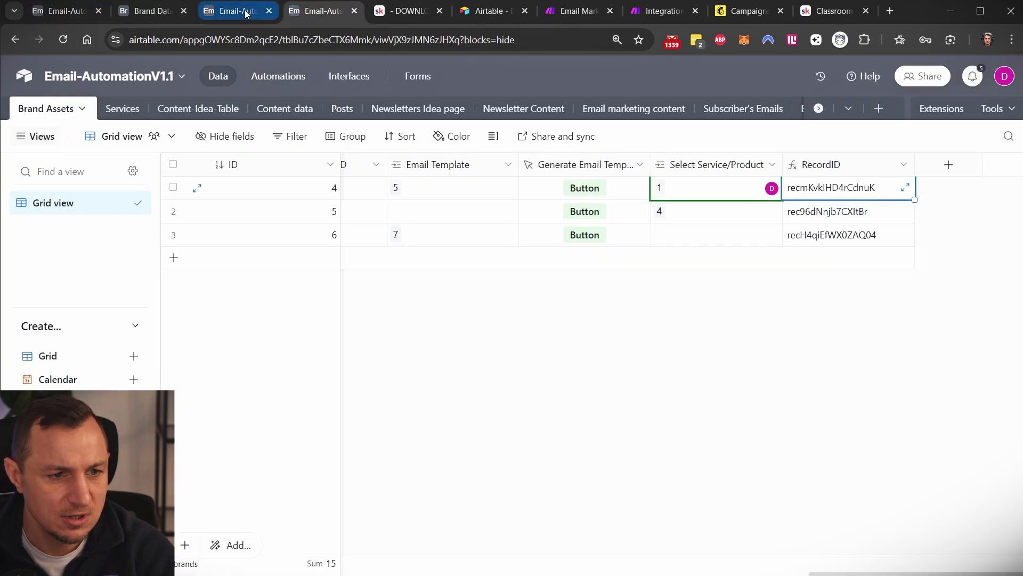
pyautogui.click(80, 111)
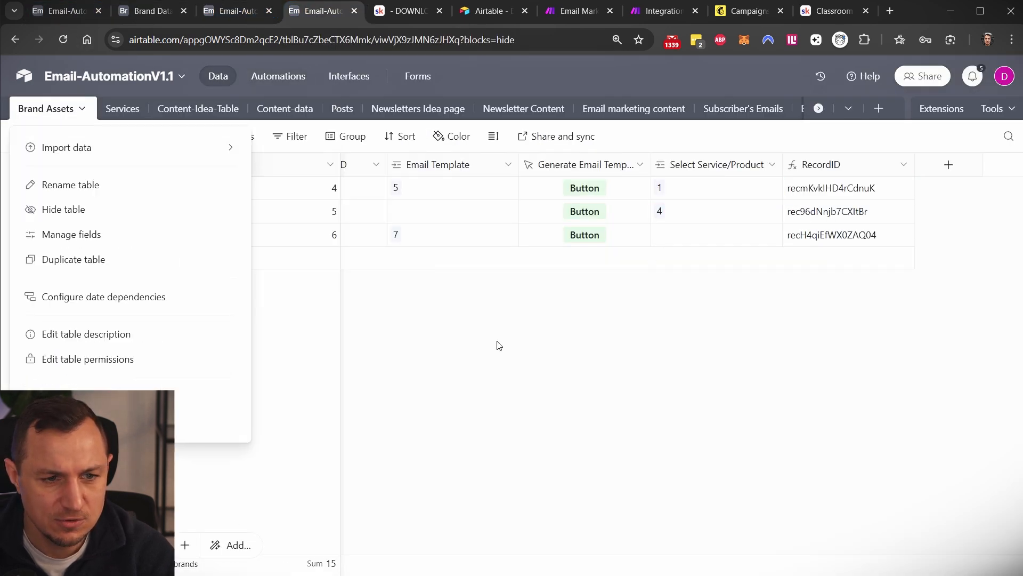
pyautogui.hscroll(-10, 509, 288)
pyautogui.hscroll(-15, 524, 282)
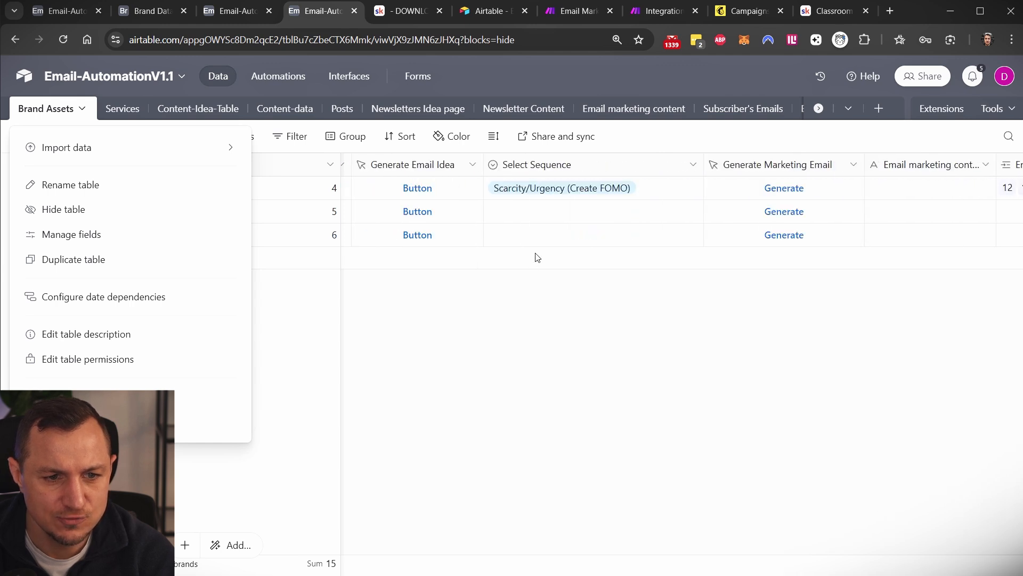
pyautogui.hscroll(3, 569, 232)
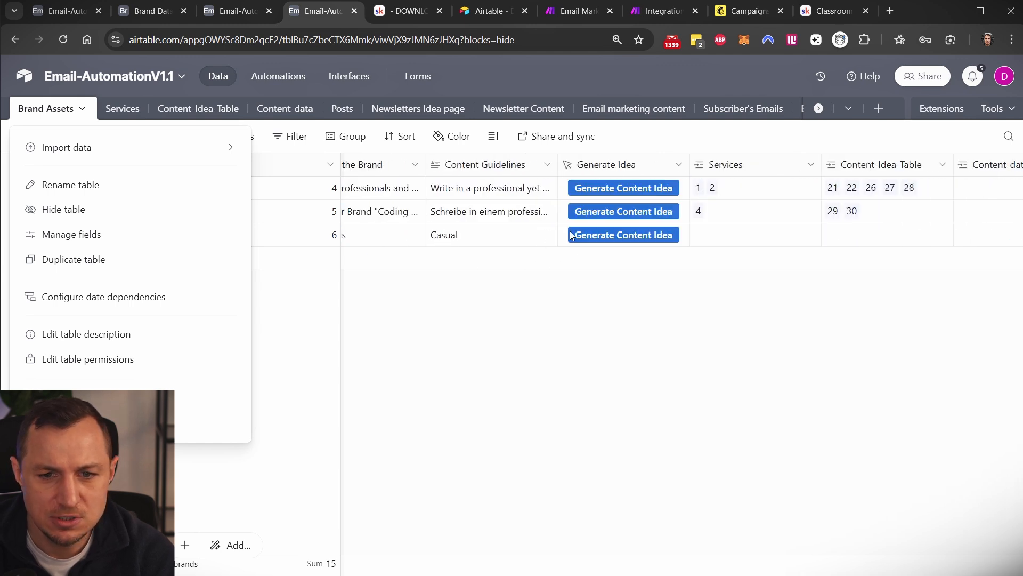
pyautogui.click(585, 182)
pyautogui.click(632, 191)
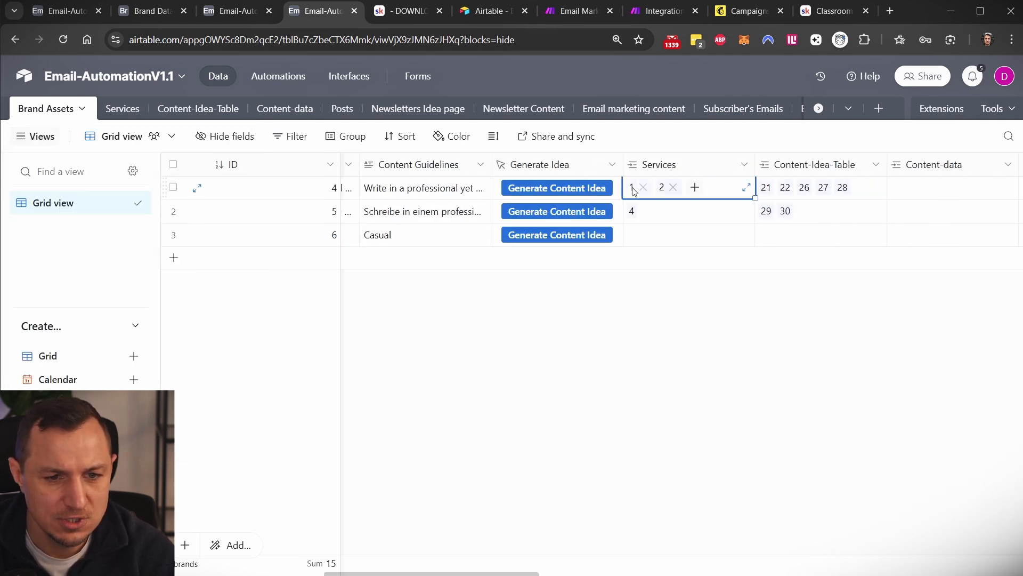
# View the record of linked service 1, close it, and examine the listed services in the Services table
pyautogui.click(632, 187)
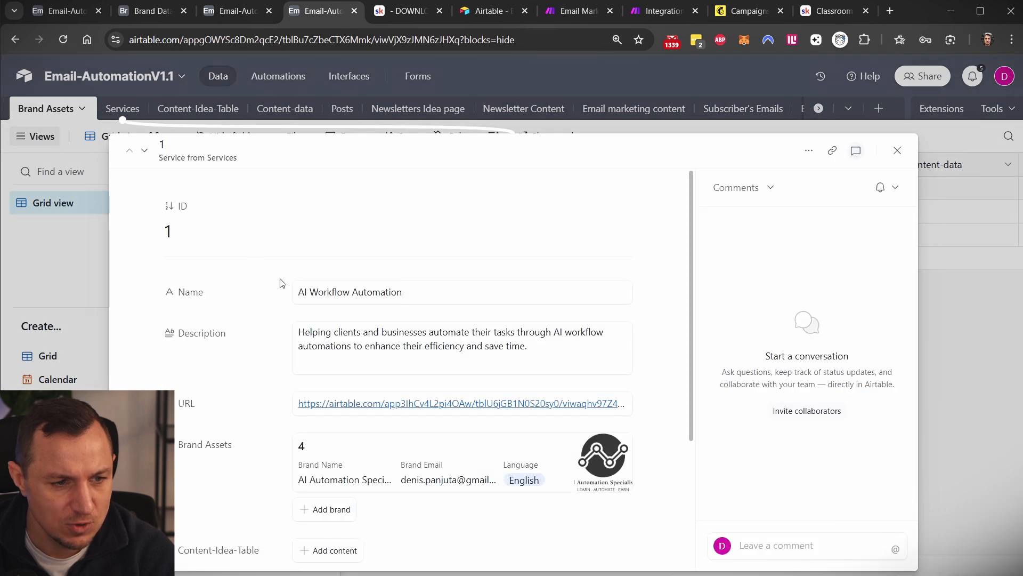
pyautogui.moveTo(424, 286); pyautogui.dragTo(254, 263)
pyautogui.click(124, 123)
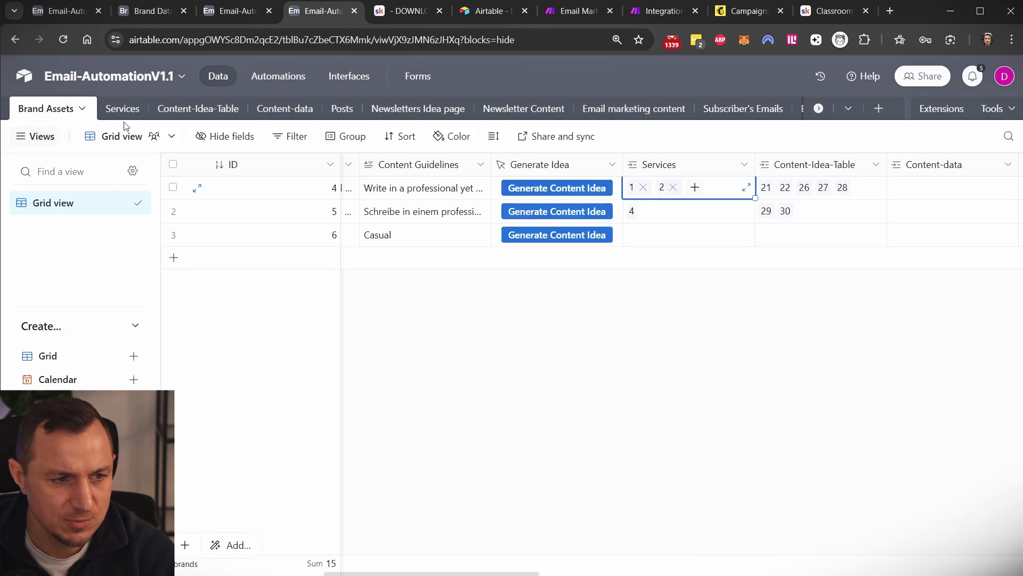
pyautogui.click(125, 114)
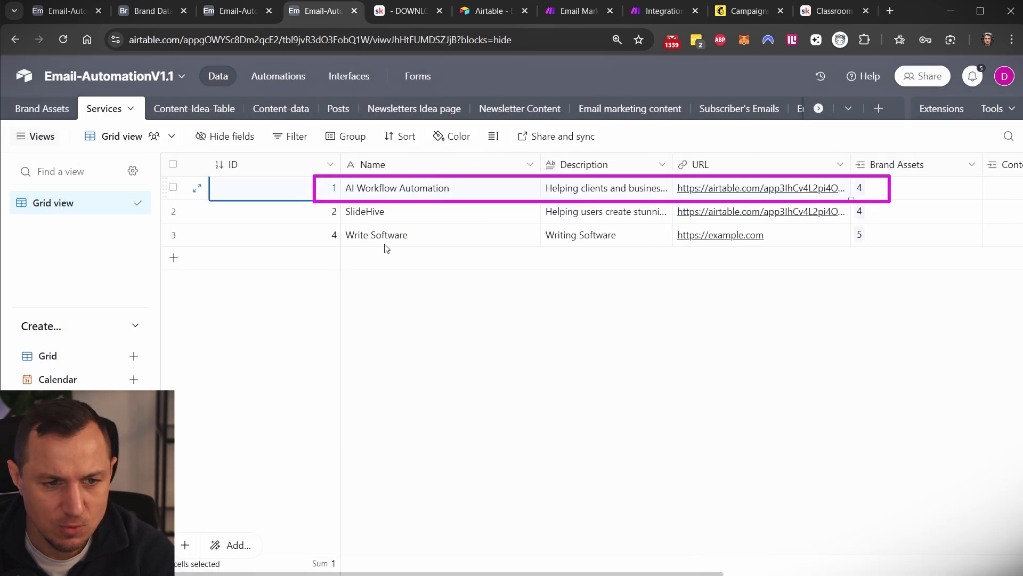
pyautogui.moveTo(323, 197); pyautogui.dragTo(318, 209)
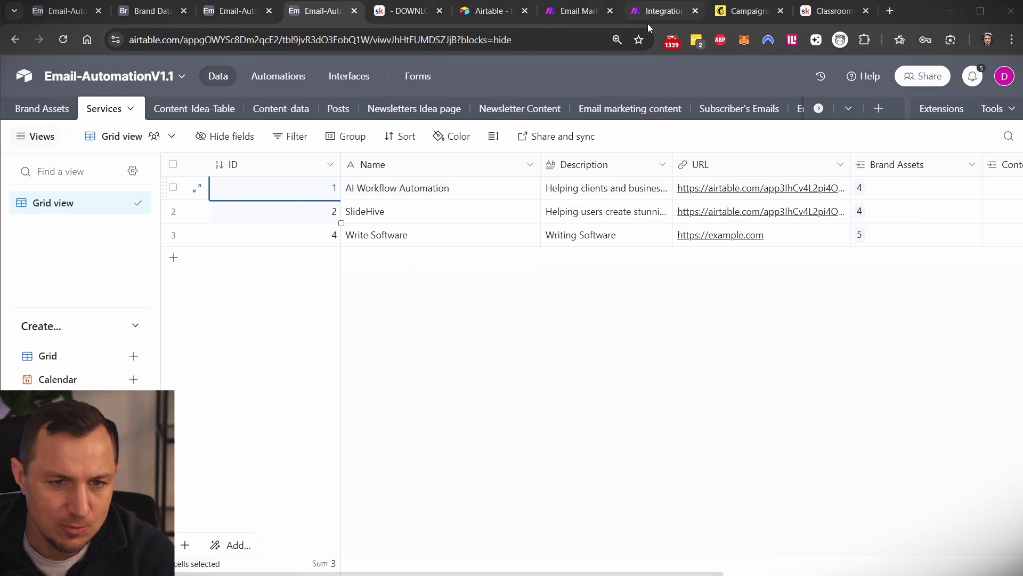
# In the Integration Webhooks scenario, examine the OpenAI module's run output, expanding Usage, Choices and the message Content to read the generated email
pyautogui.click(663, 11)
pyautogui.press('Escape')
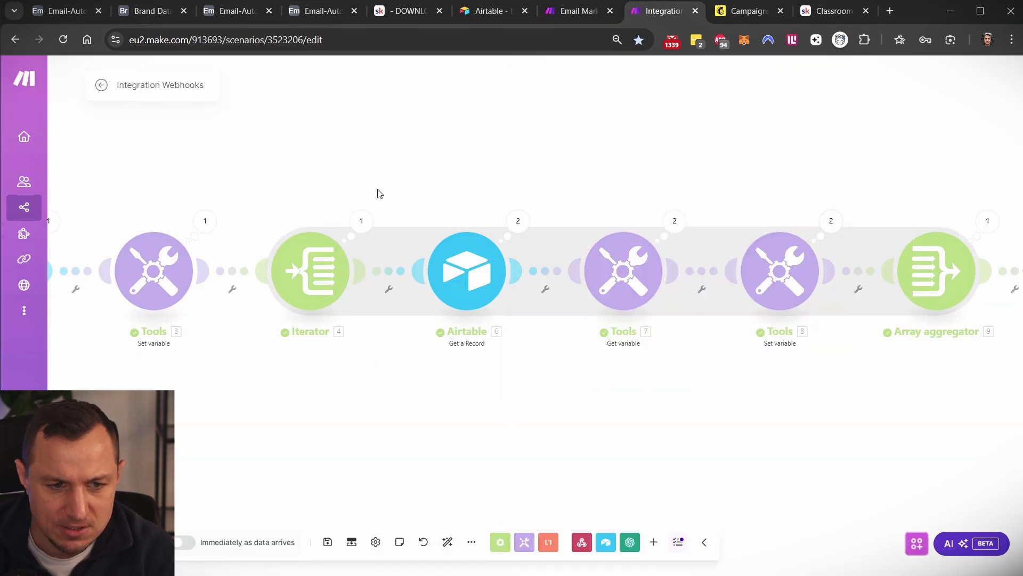
pyautogui.moveTo(370, 186)
pyautogui.mouseDown()
pyautogui.moveTo(863, 309)
pyautogui.moveTo(885, 360)
pyautogui.mouseUp()
pyautogui.hscroll(10, 739, 402)
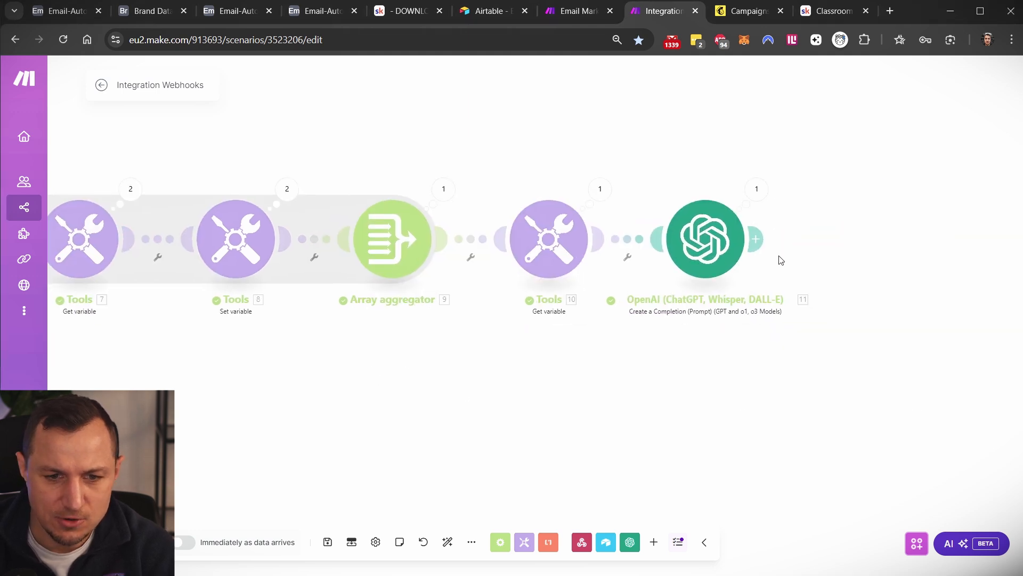
pyautogui.click(757, 190)
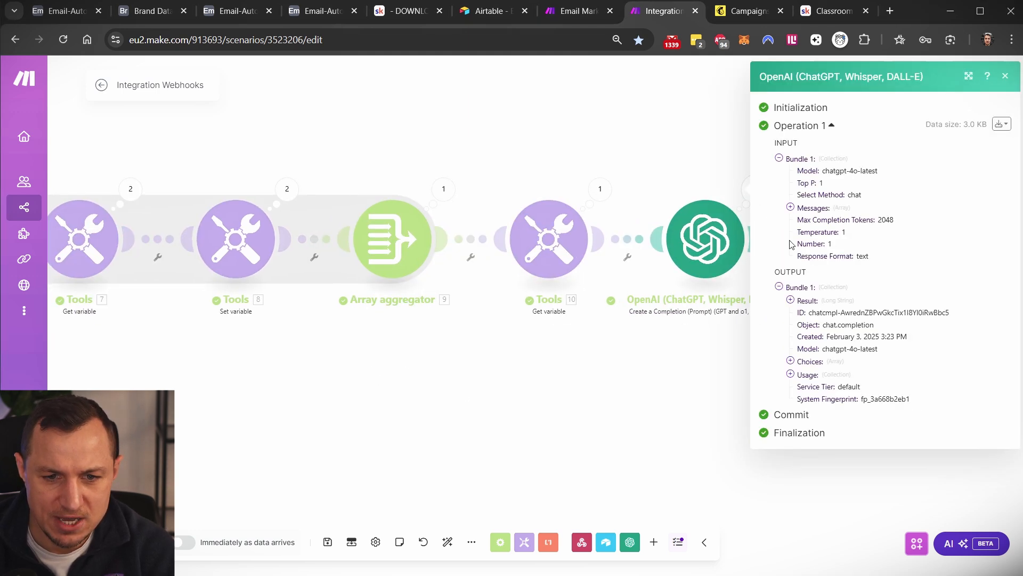
pyautogui.click(790, 374)
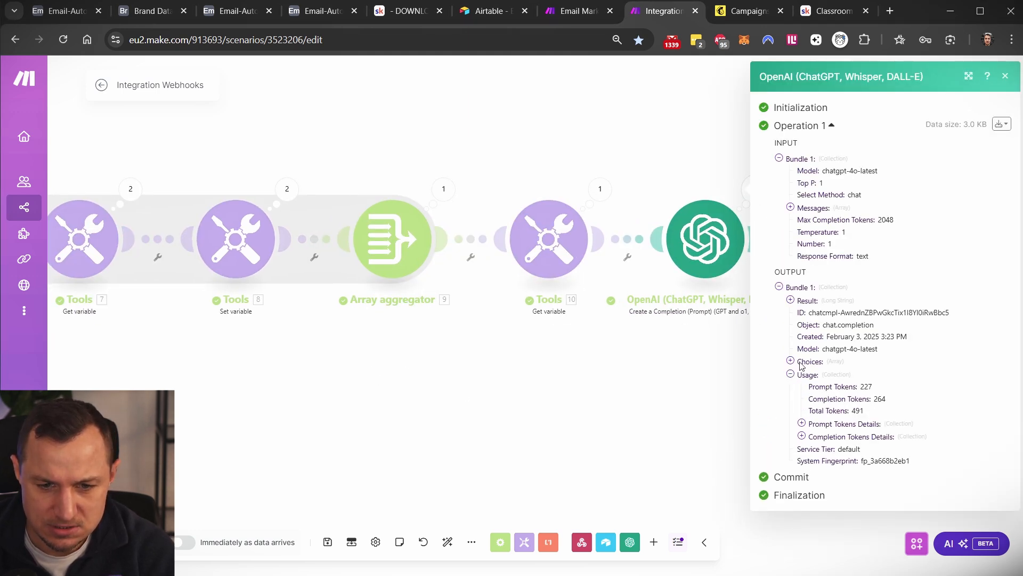
pyautogui.click(793, 362)
pyautogui.scroll(-1, 831, 400)
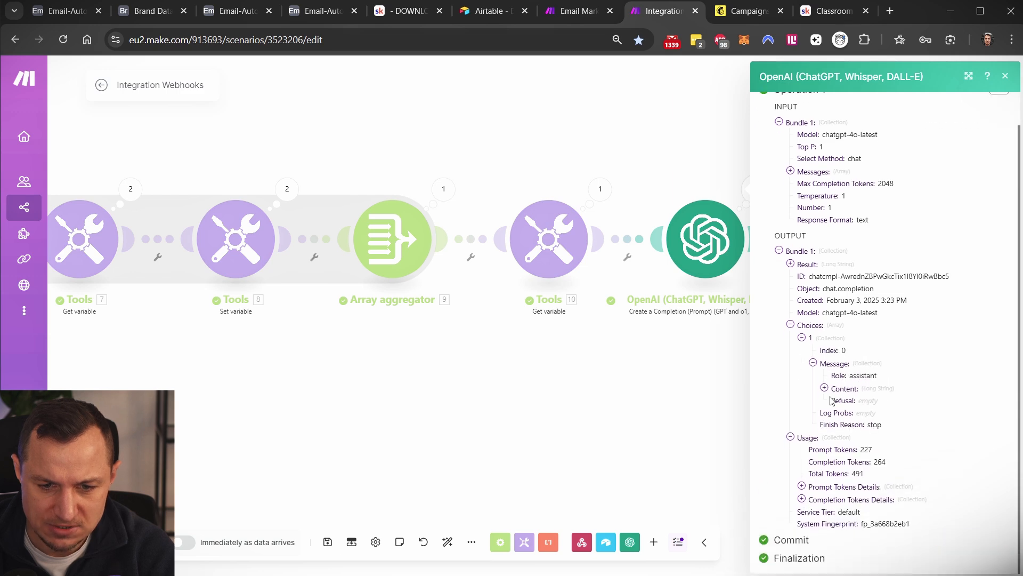
pyautogui.click(824, 388)
pyautogui.scroll(-5, 852, 320)
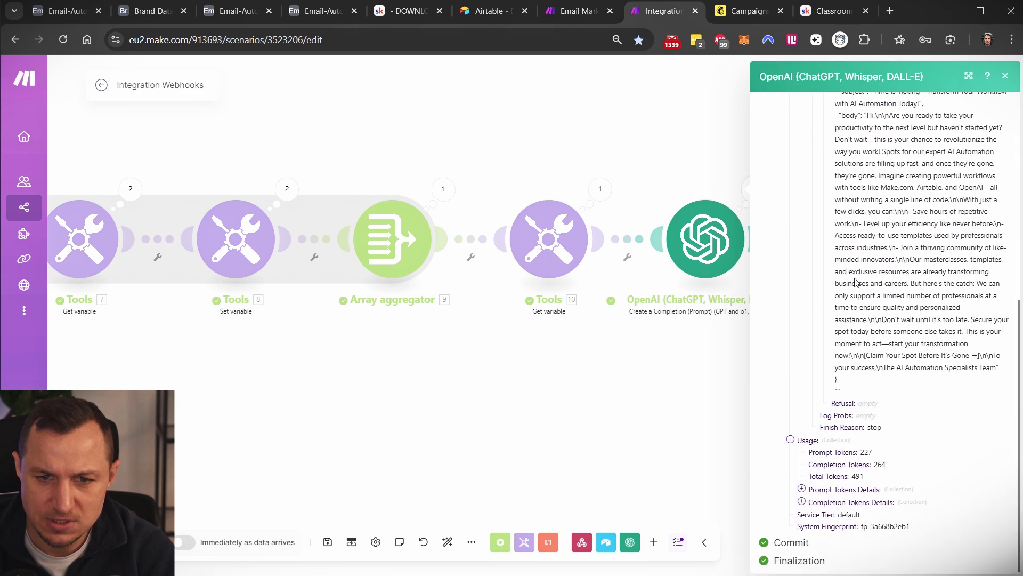
pyautogui.scroll(3, 856, 282)
pyautogui.moveTo(835, 207); pyautogui.dragTo(857, 524)
pyautogui.moveTo(836, 213); pyautogui.dragTo(864, 516)
pyautogui.click(646, 376)
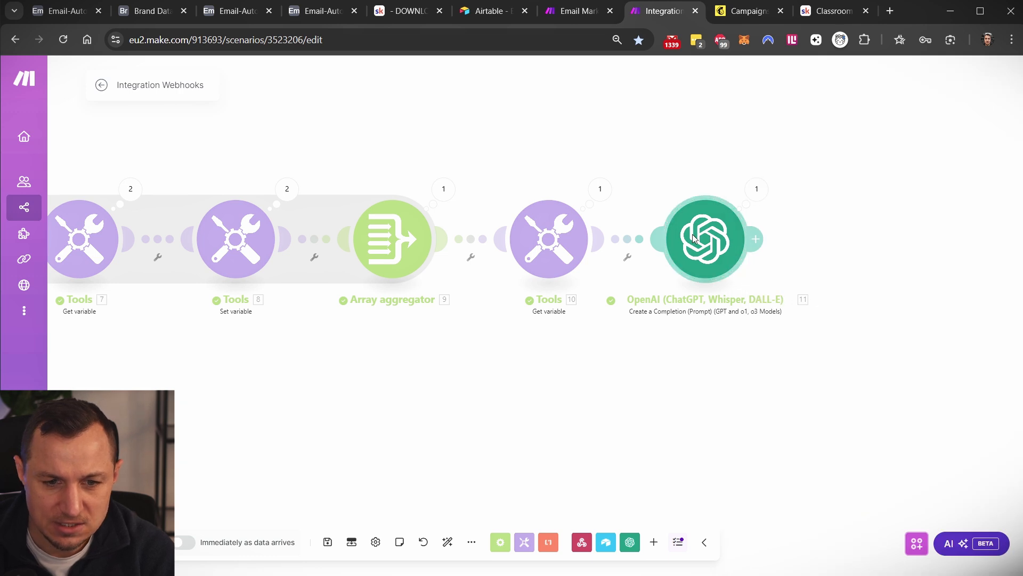
# Open the OpenAI module's settings, then examine the Response Format and other advanced settings of its counterpart in the Email Marketing AutomationV1.0 scenario
pyautogui.click(696, 249)
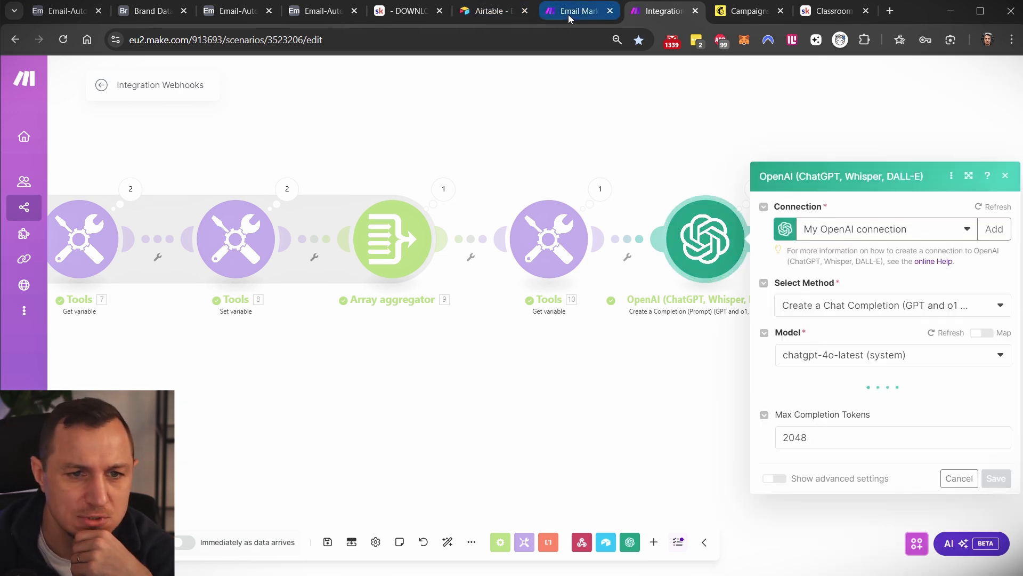
pyautogui.click(579, 11)
pyautogui.scroll(-7, 626, 529)
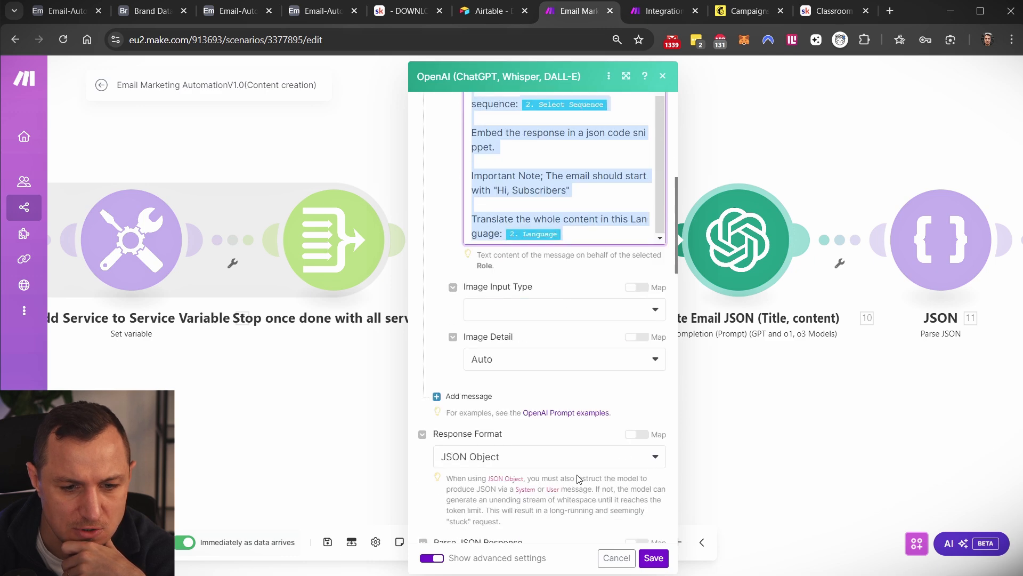
pyautogui.moveTo(507, 238); pyautogui.dragTo(434, 235)
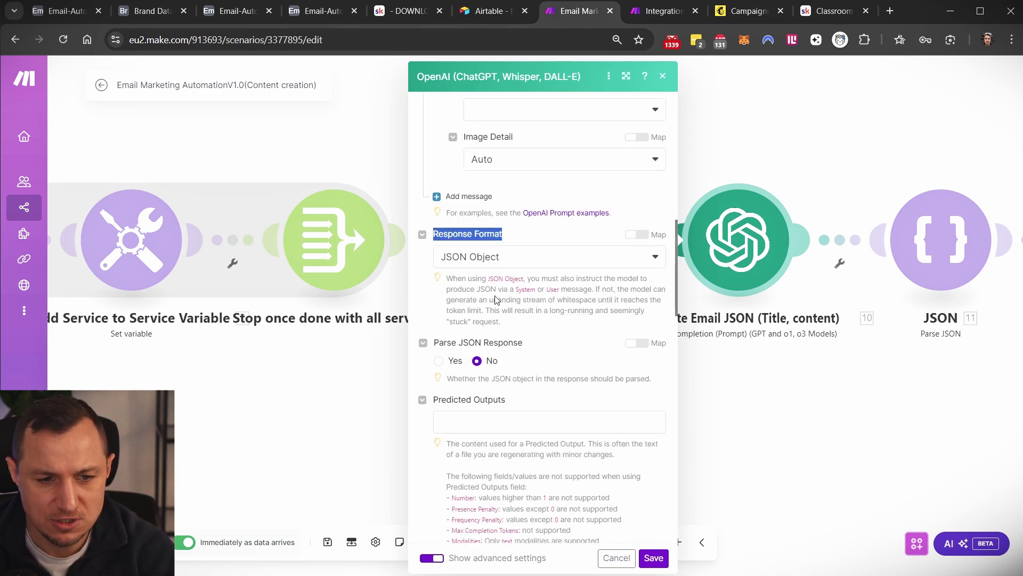
pyautogui.scroll(-5, 495, 299)
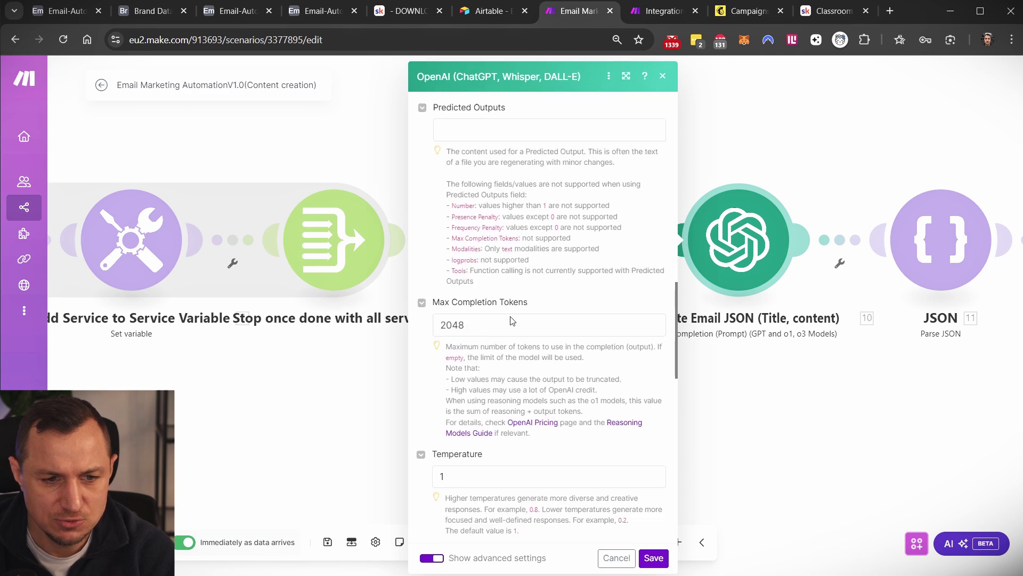
pyautogui.scroll(-8, 512, 320)
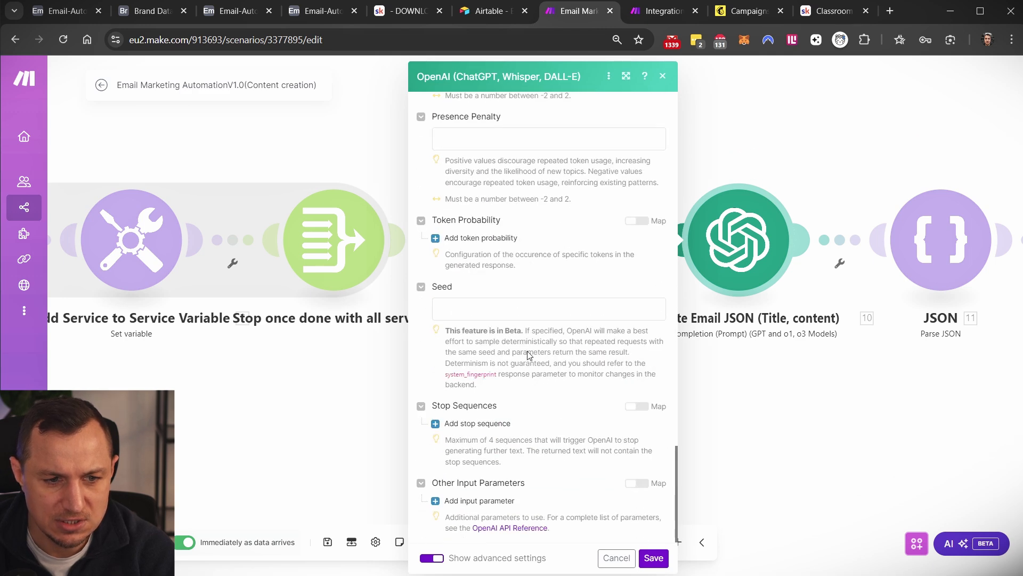
# In the Integration Webhooks scenario, show the OpenAI module's advanced settings, set Response Format to JSON Object and save the module
pyautogui.click(660, 10)
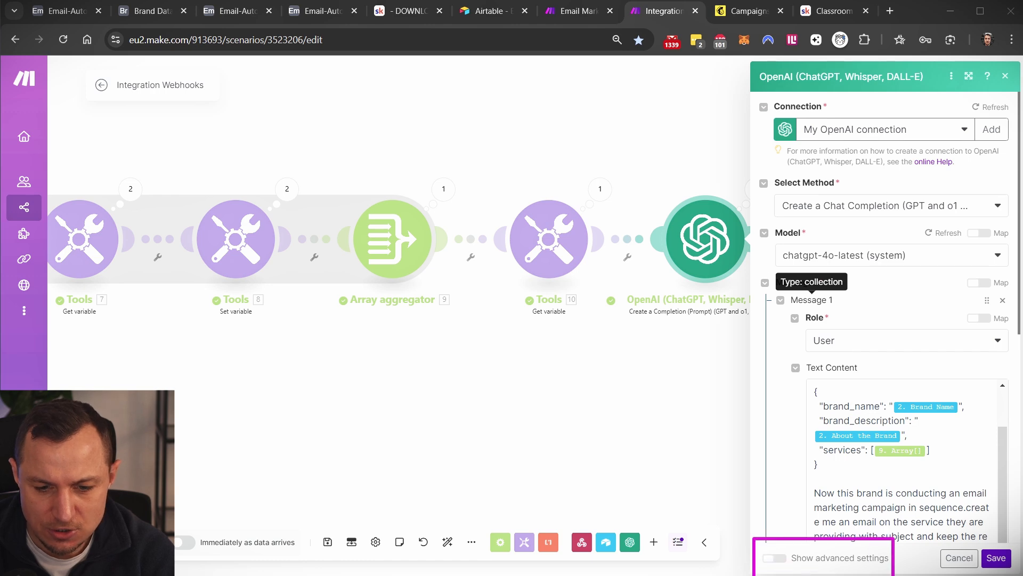
pyautogui.click(825, 564)
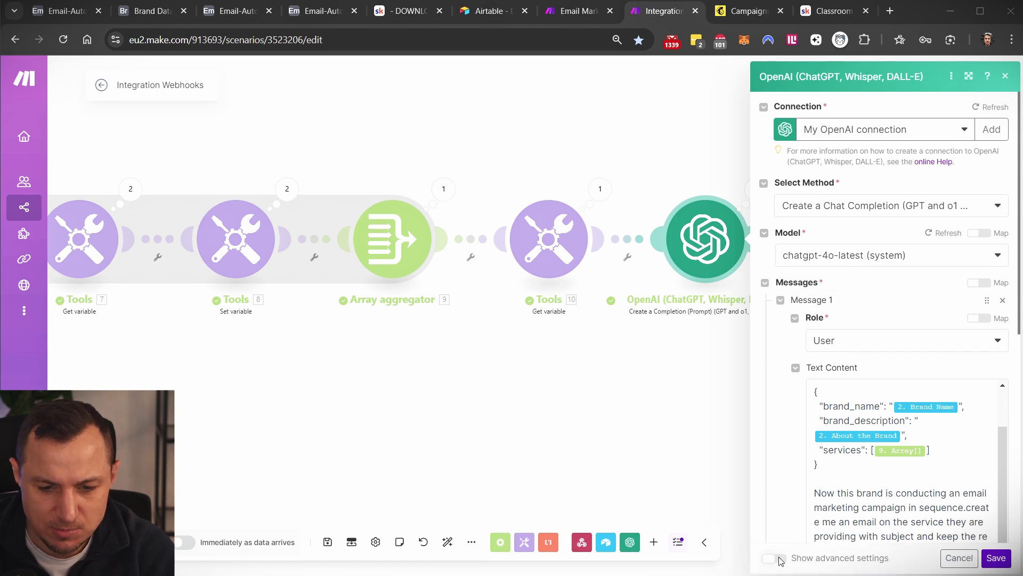
pyautogui.scroll(-5, 901, 453)
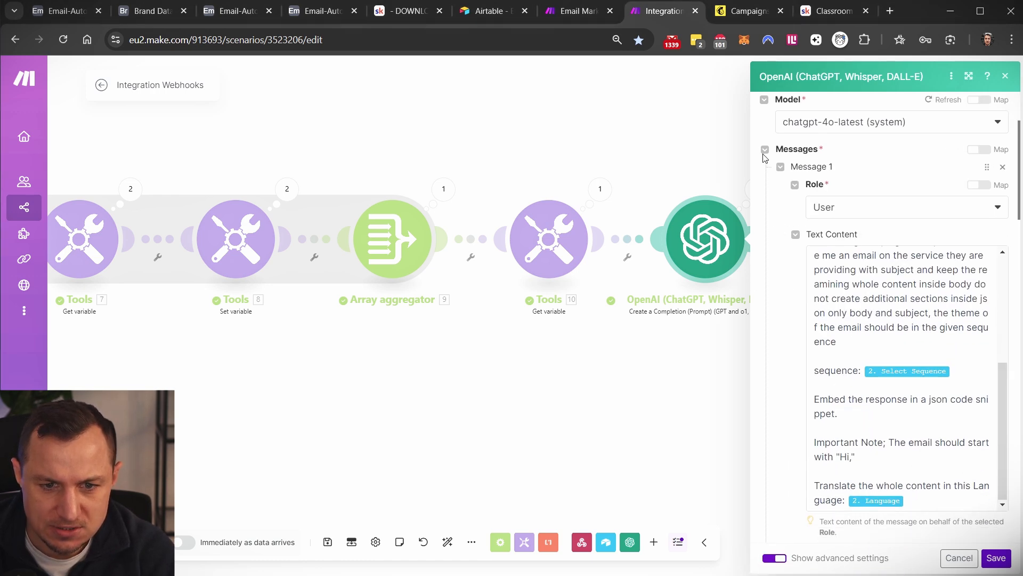
pyautogui.scroll(-5, 762, 288)
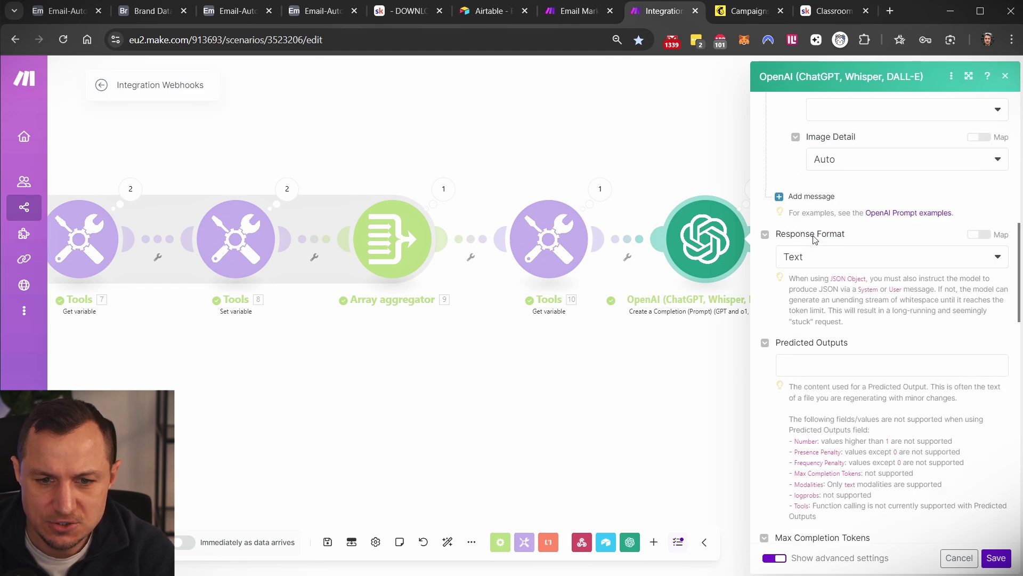
pyautogui.click(843, 255)
pyautogui.click(794, 319)
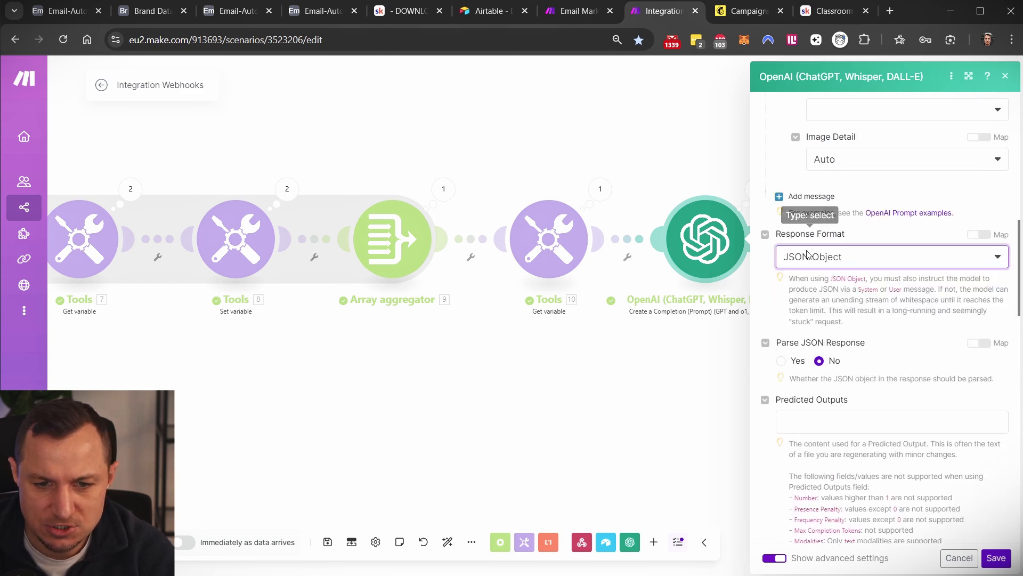
pyautogui.scroll(-15, 855, 365)
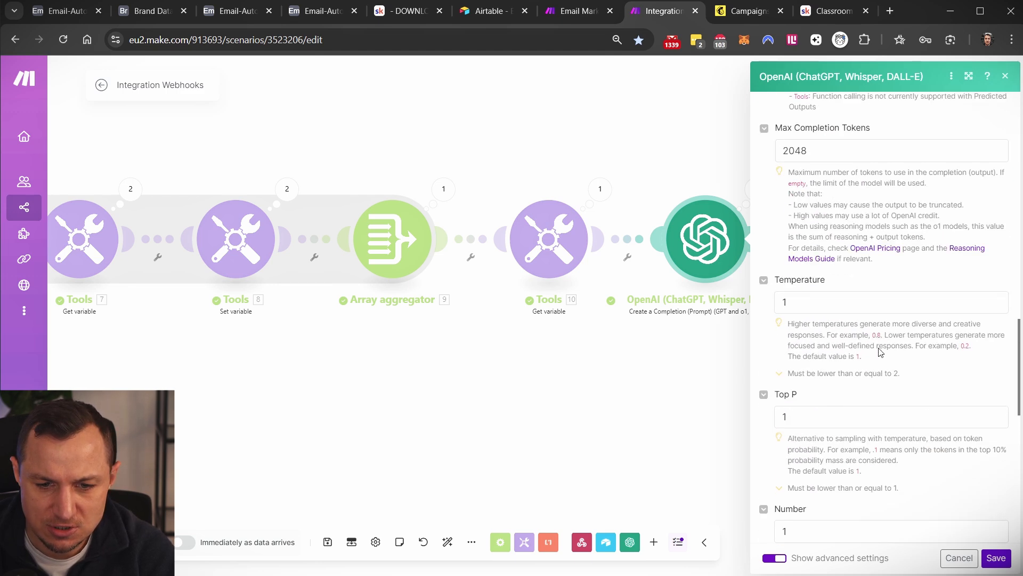
pyautogui.click(996, 557)
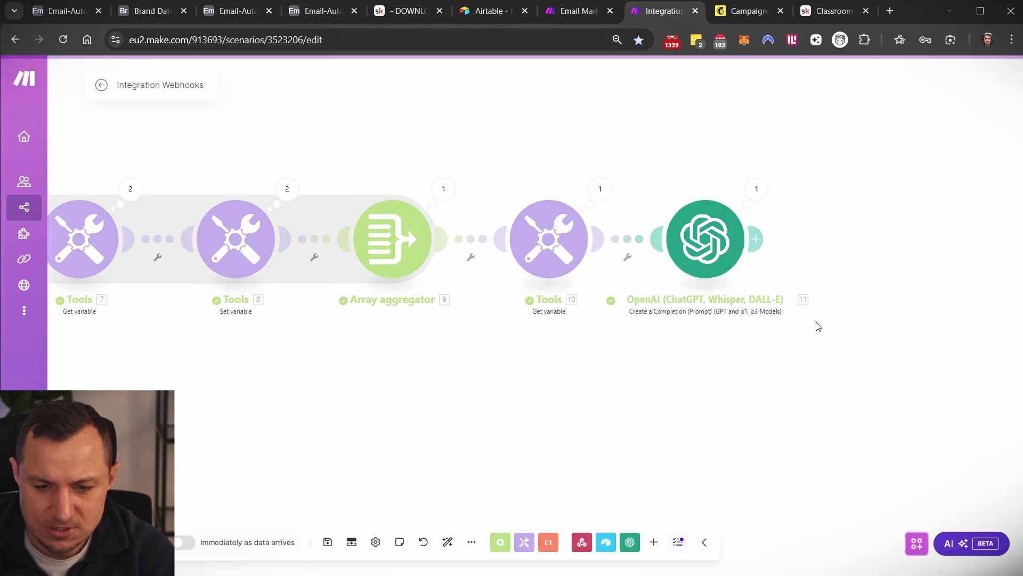
# Add a JSON Parse JSON module after the OpenAI module, checking the module order in the Email Marketing AutomationV1.0 scenario
pyautogui.click(723, 273)
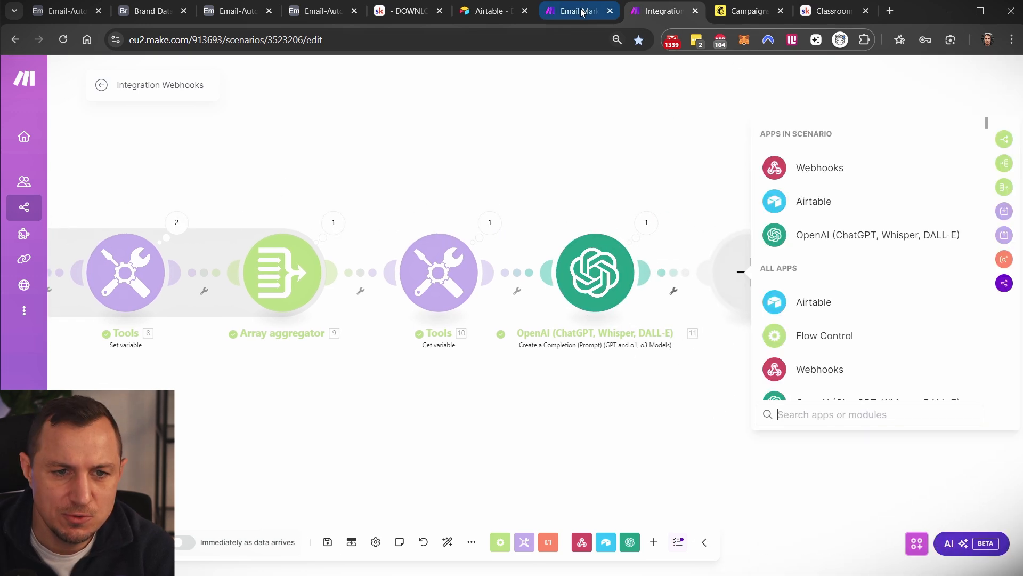
pyautogui.click(578, 10)
pyautogui.click(862, 142)
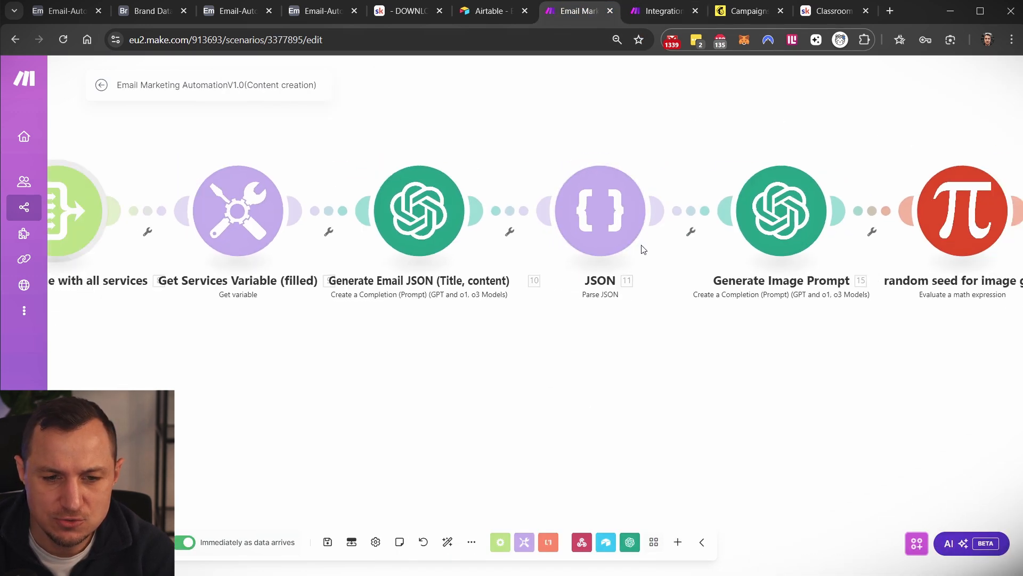
pyautogui.click(661, 10)
pyautogui.scroll(-5, 814, 288)
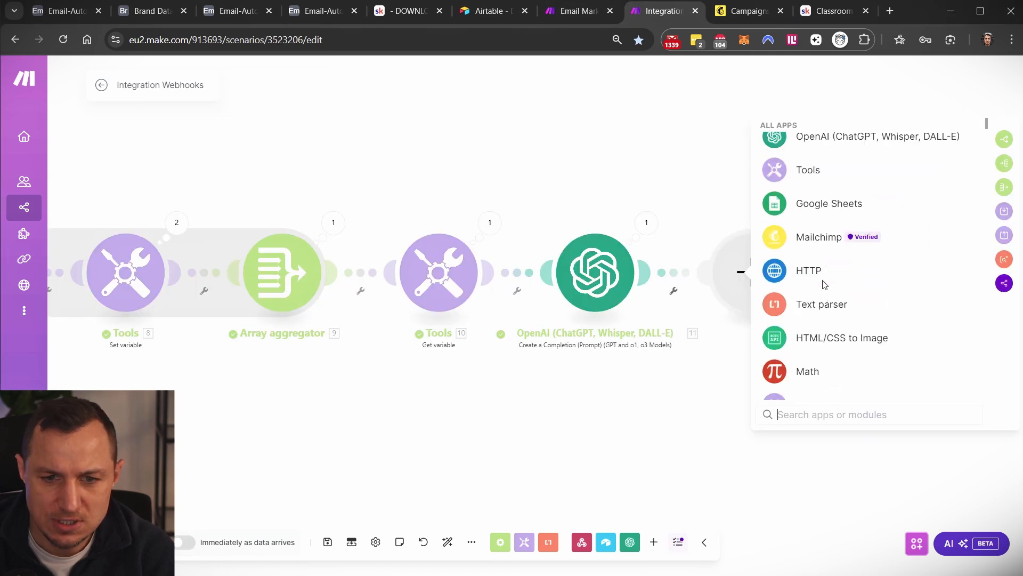
pyautogui.scroll(-2, 816, 320)
pyautogui.click(814, 336)
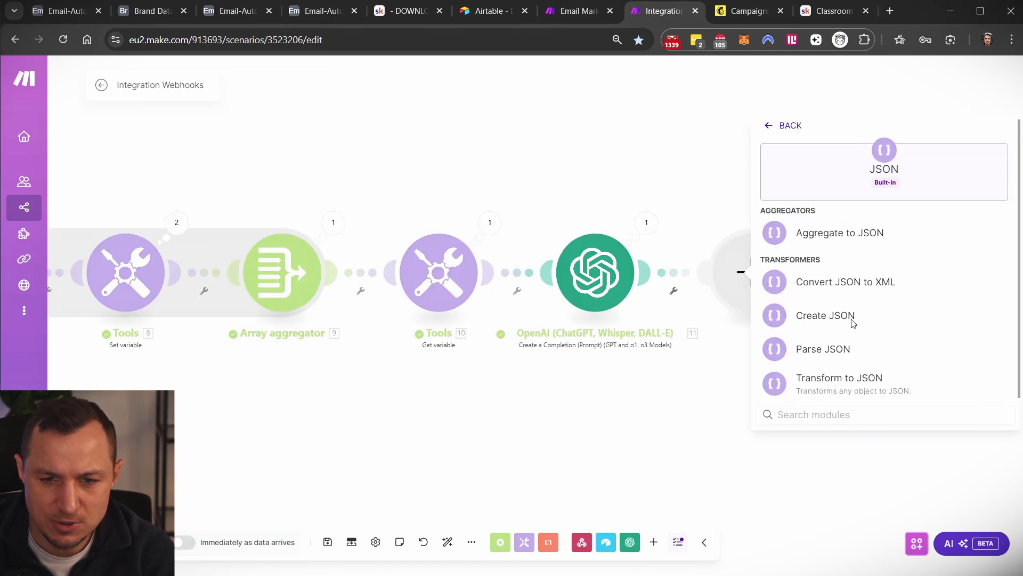
pyautogui.click(833, 351)
# Map the OpenAI module's Result as the Parse JSON module's JSON string and save the module
pyautogui.click(534, 327)
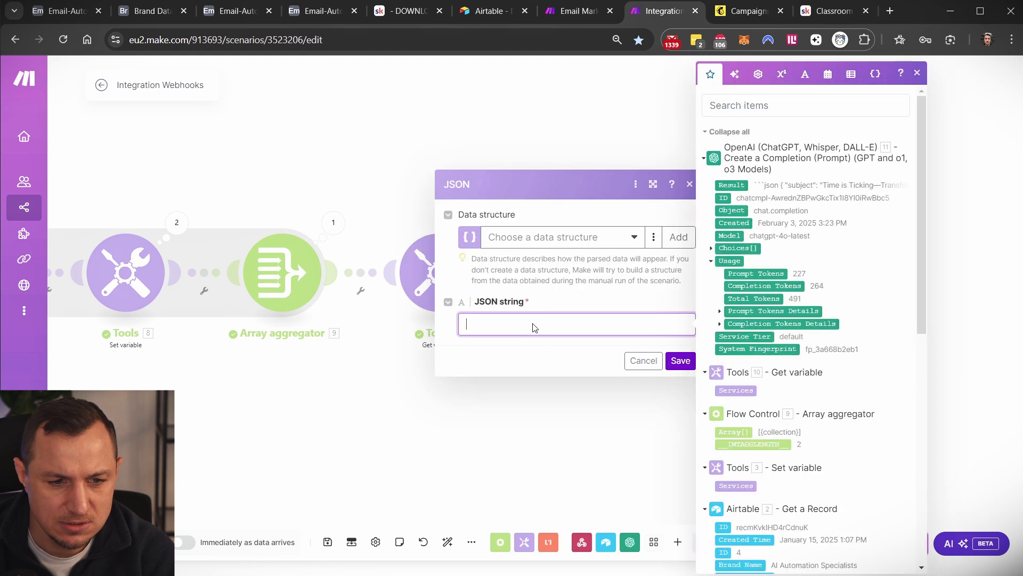
pyautogui.click(735, 185)
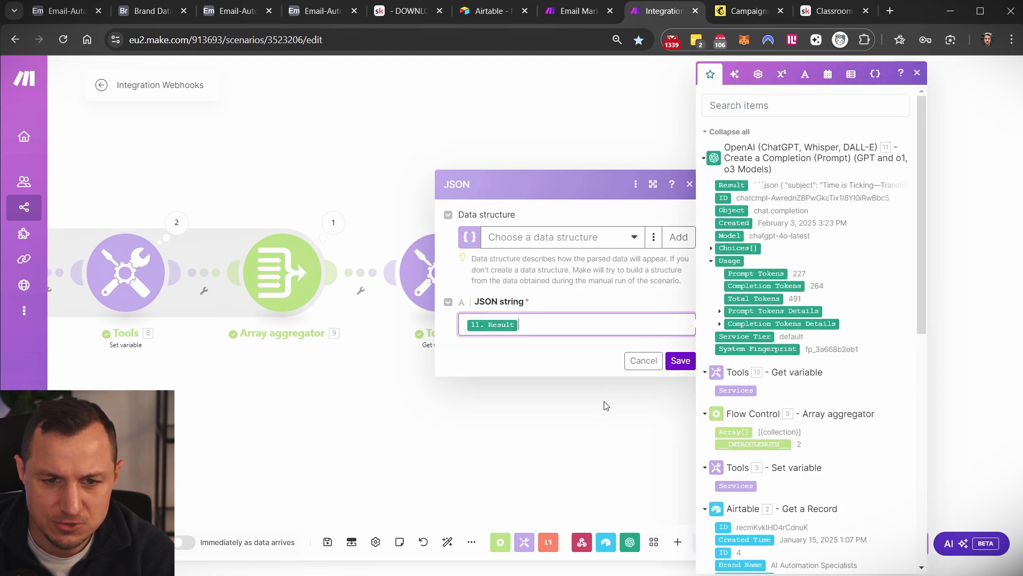
pyautogui.click(688, 360)
# Add an OpenAI Create a Completion (Prompt) module after Parse JSON, using the reference scenario's Generate Image Prompt module as the model
pyautogui.moveTo(841, 323); pyautogui.dragTo(710, 289)
pyautogui.click(669, 239)
pyautogui.click(578, 11)
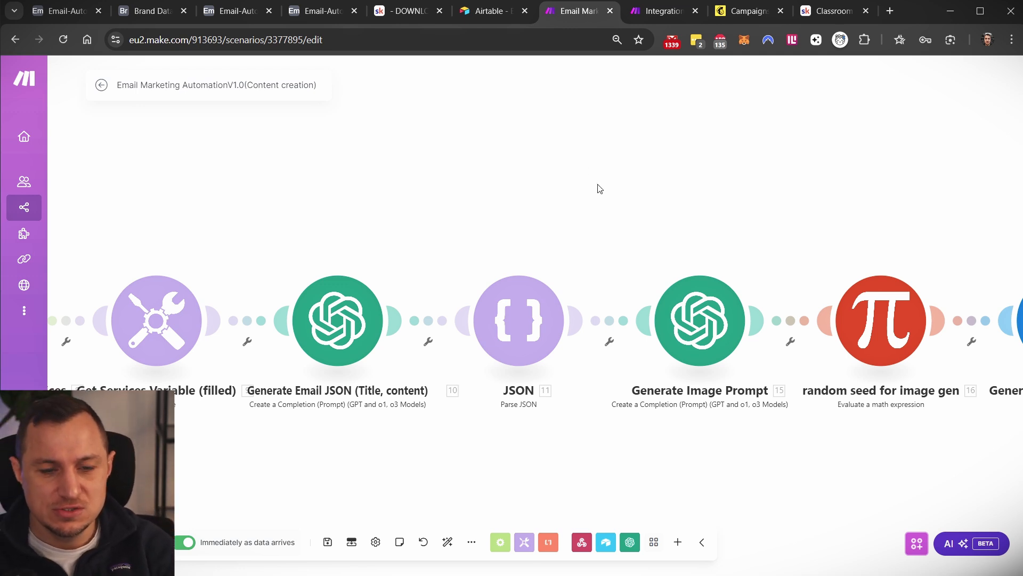
pyautogui.moveTo(686, 228); pyautogui.dragTo(587, 168)
pyautogui.moveTo(524, 175)
pyautogui.mouseDown()
pyautogui.moveTo(711, 408)
pyautogui.moveTo(703, 380)
pyautogui.mouseUp()
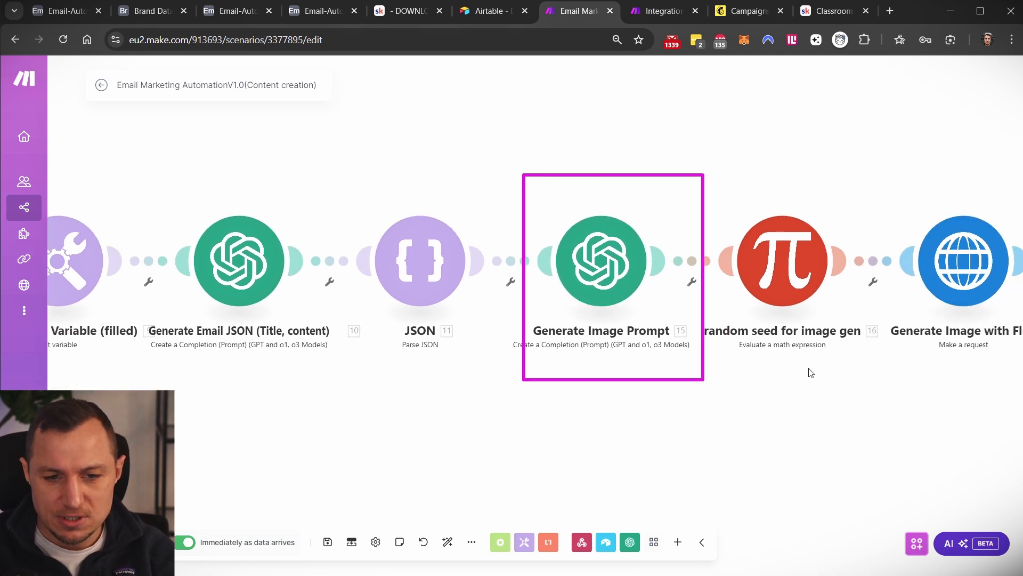
pyautogui.hotkey('ctrl', 'Tab')
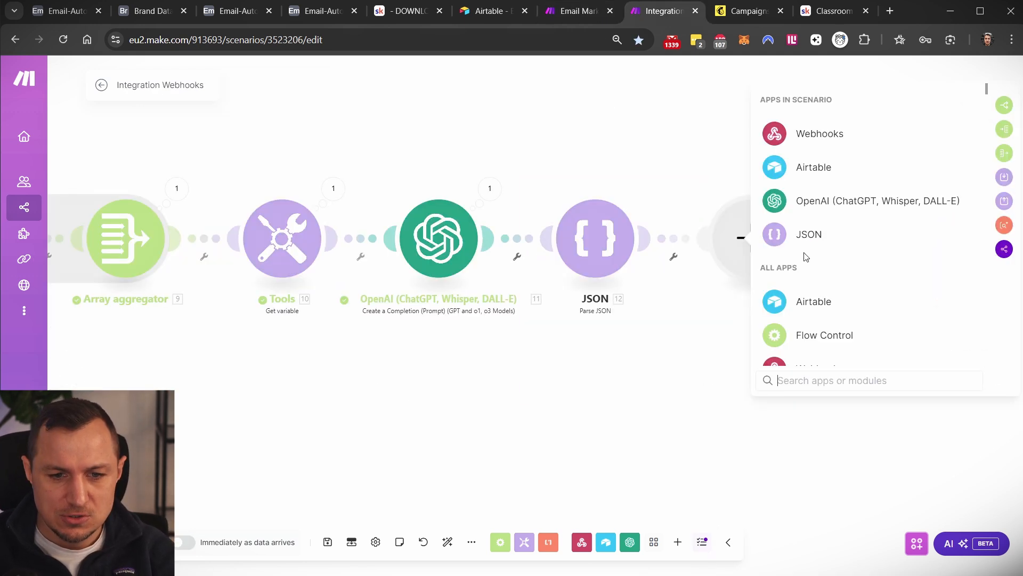
pyautogui.click(828, 203)
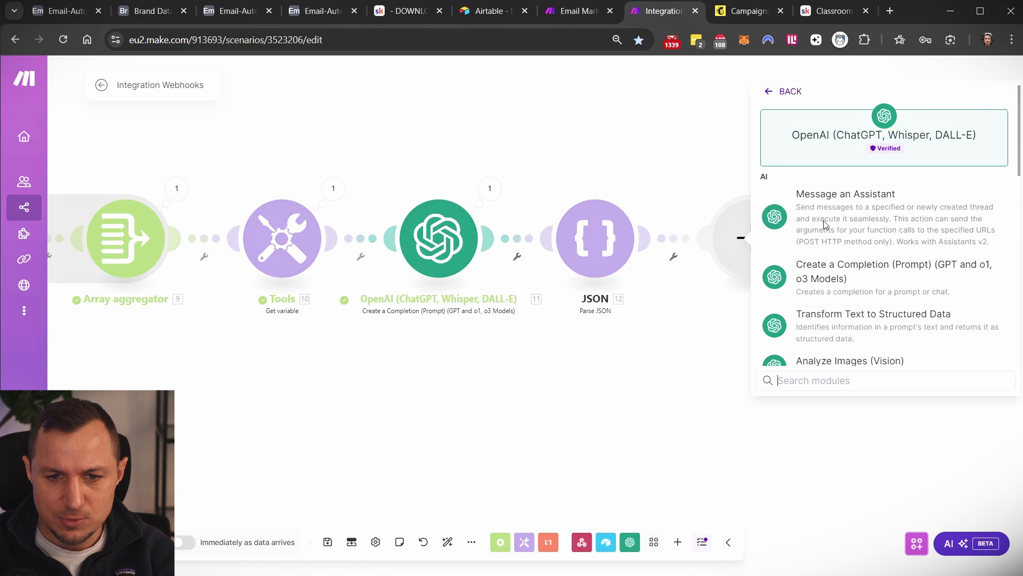
pyautogui.click(853, 269)
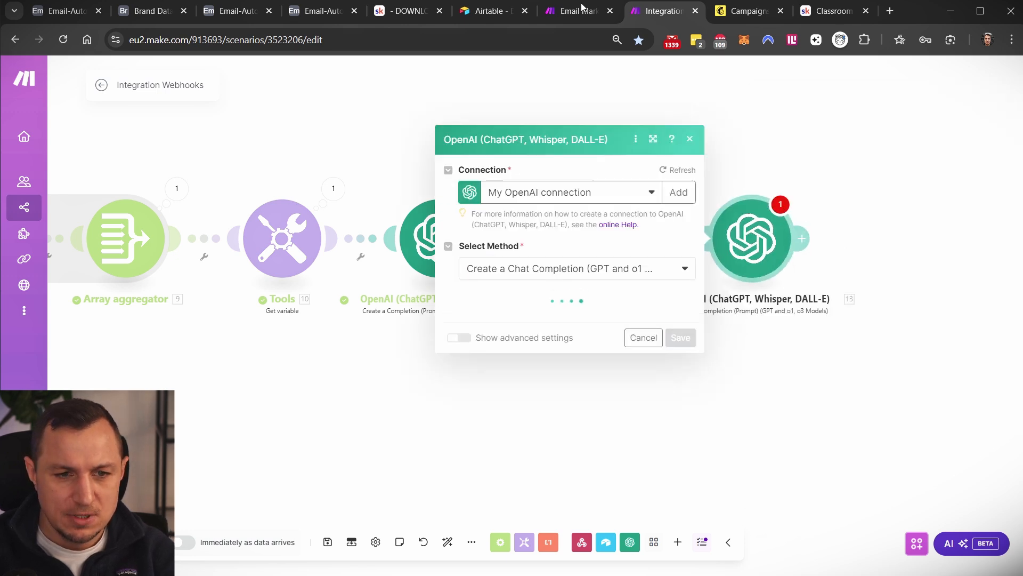
# Copy the full Developer / System prompt from the reference scenario's Generate Image Prompt module and check its second message's mapped fields
pyautogui.hotkey('ctrl', 'shift', 'Tab')
pyautogui.click(601, 260)
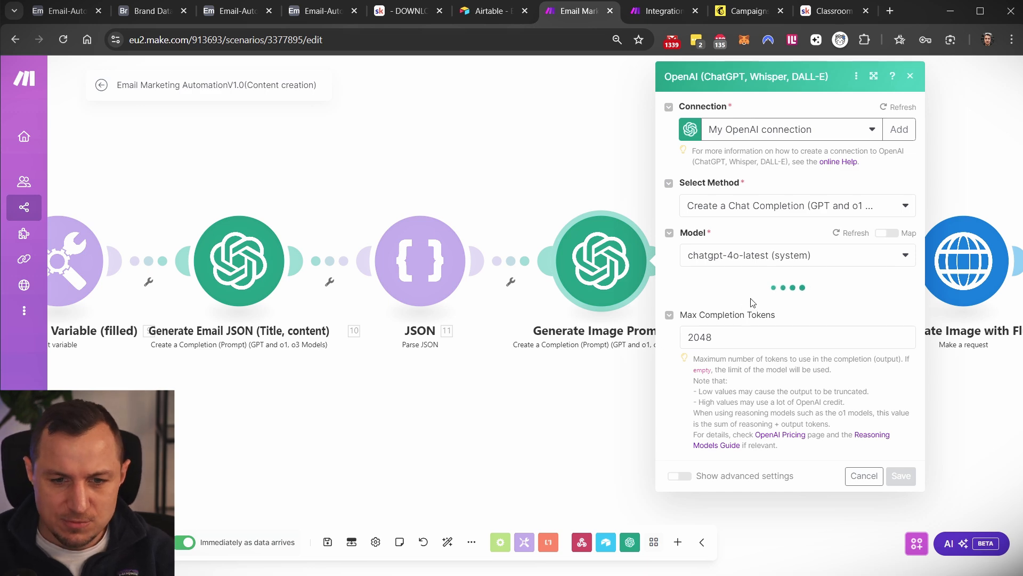
pyautogui.scroll(-3, 853, 281)
pyautogui.doubleClick(761, 282)
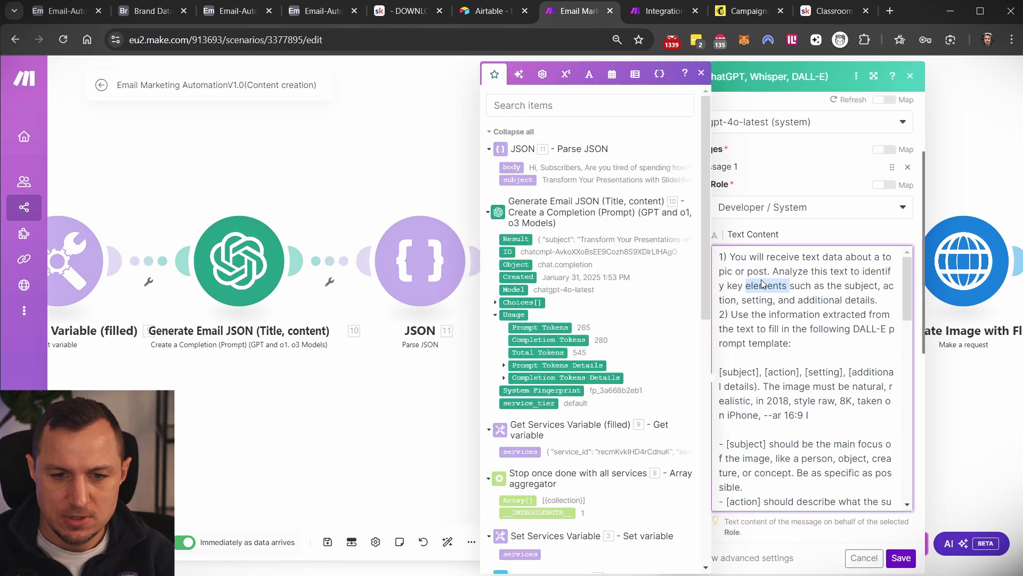
pyautogui.hotkey('ctrl', 'a')
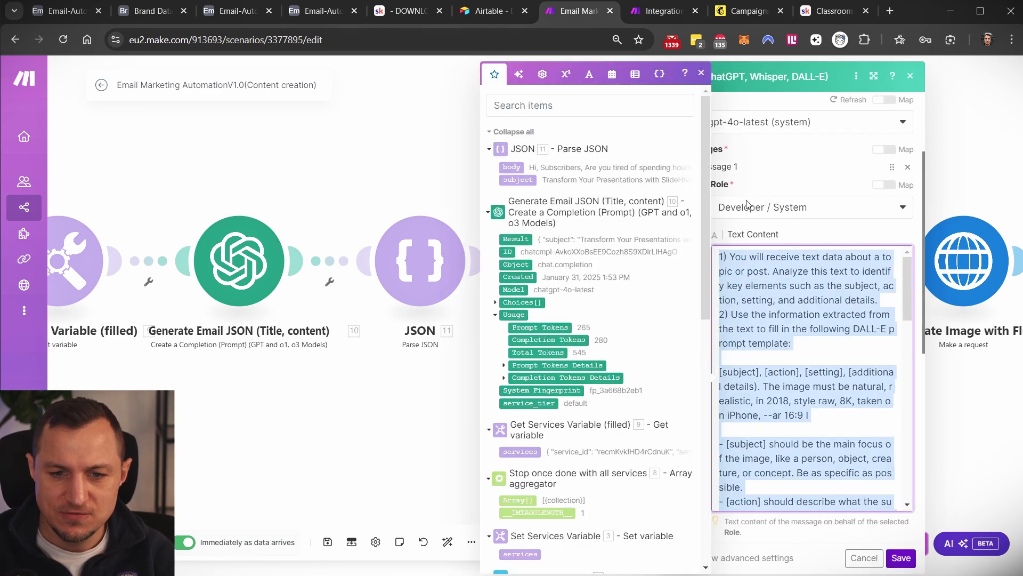
pyautogui.scroll(-6, 759, 197)
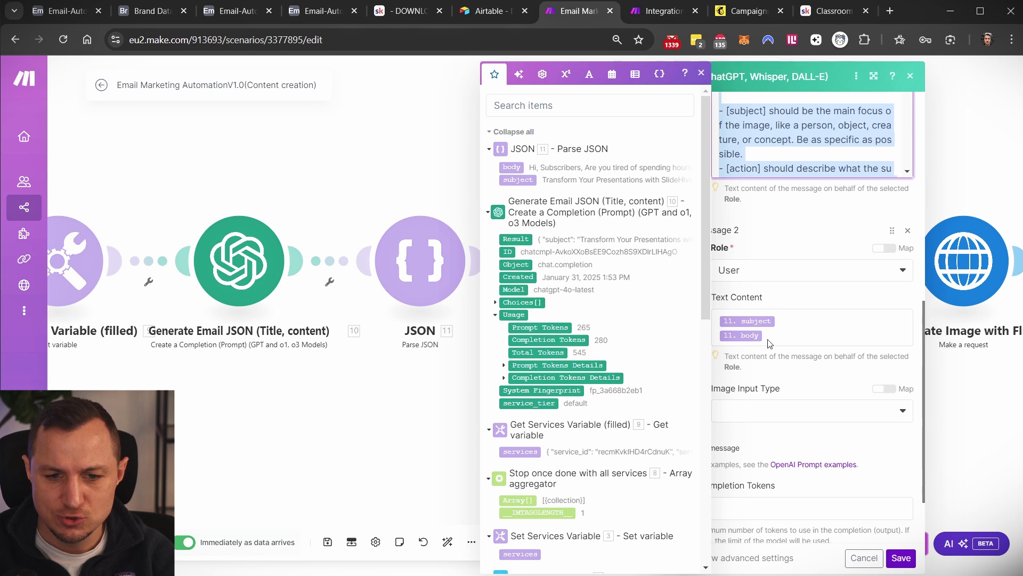
# Set the new OpenAI module's model in the Integration Webhooks scenario to GPT-4o: chatgpt-4o-latest (system)
pyautogui.click(648, 12)
pyautogui.click(540, 254)
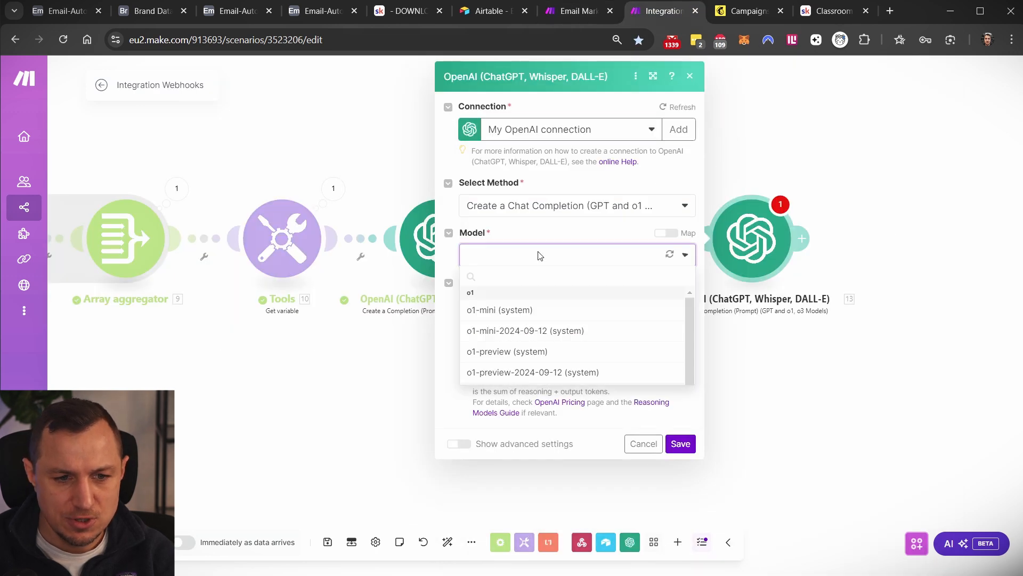
pyautogui.click(516, 410)
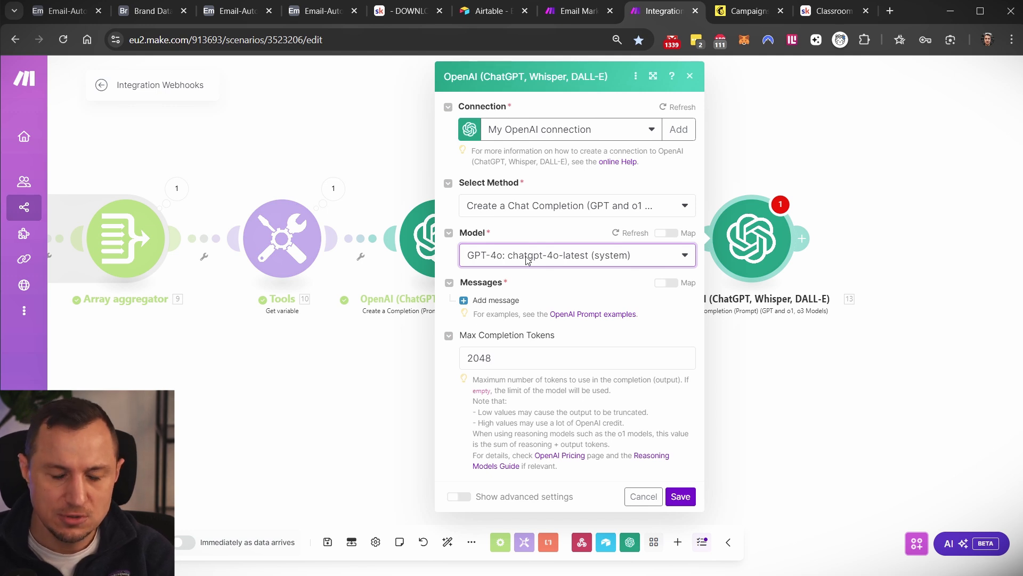
# Add a first message with the Developer / System role and paste the copied DALL-E image prompt instructions as its text content
pyautogui.click(496, 299)
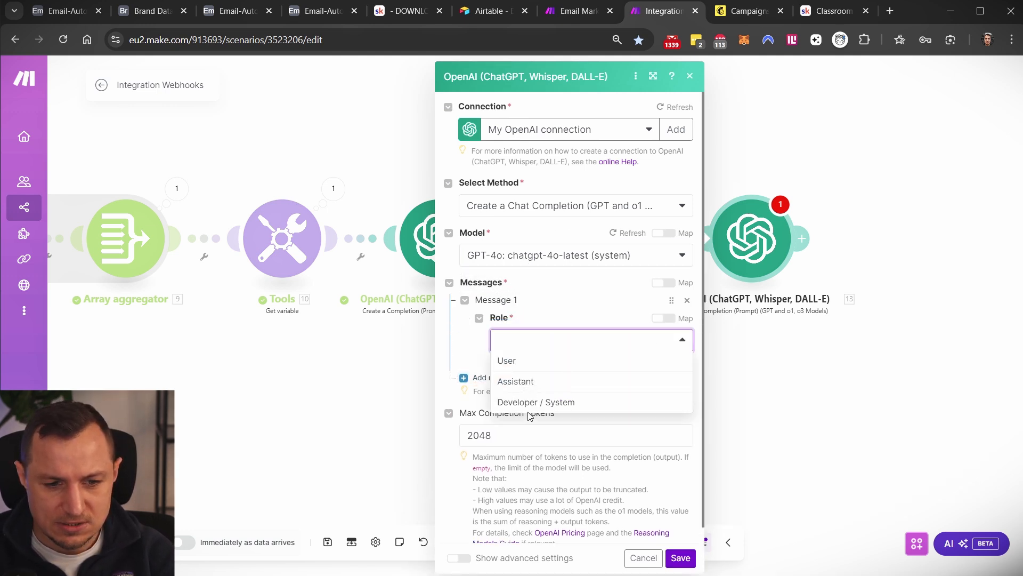
pyautogui.click(533, 402)
pyautogui.click(543, 389)
pyautogui.hotkey('ctrl', 'v')
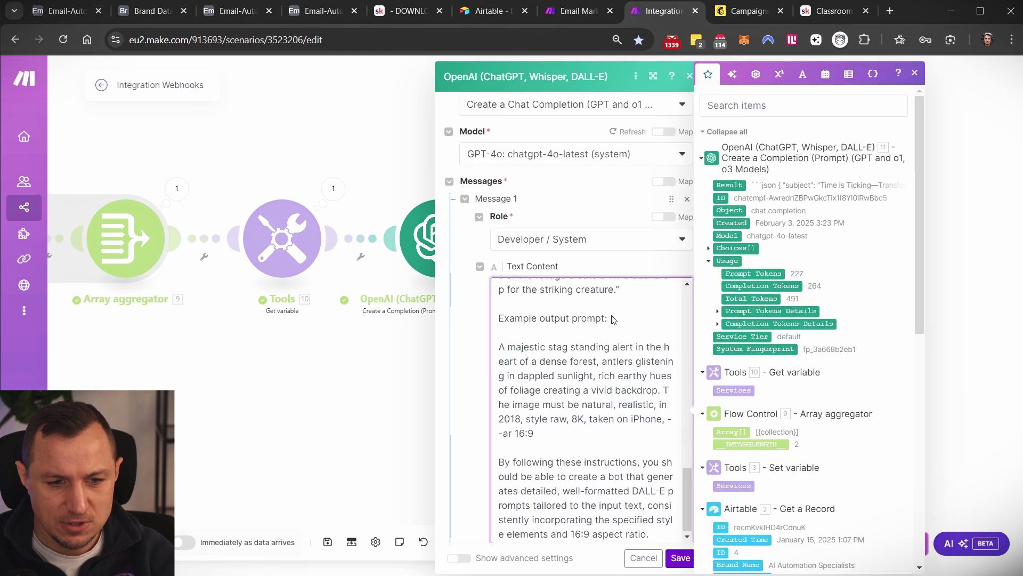
# Review the pasted instructions, from the analysis rules and prompt template through to the example output prompt
pyautogui.scroll(15, 613, 320)
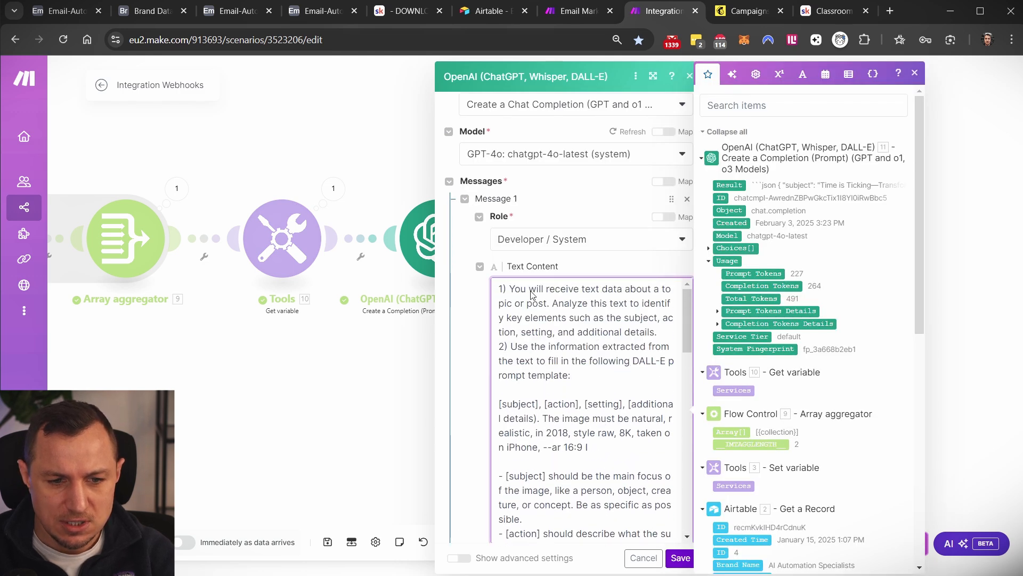
pyautogui.moveTo(500, 288); pyautogui.dragTo(660, 334)
pyautogui.click(587, 365)
pyautogui.scroll(-2, 587, 355)
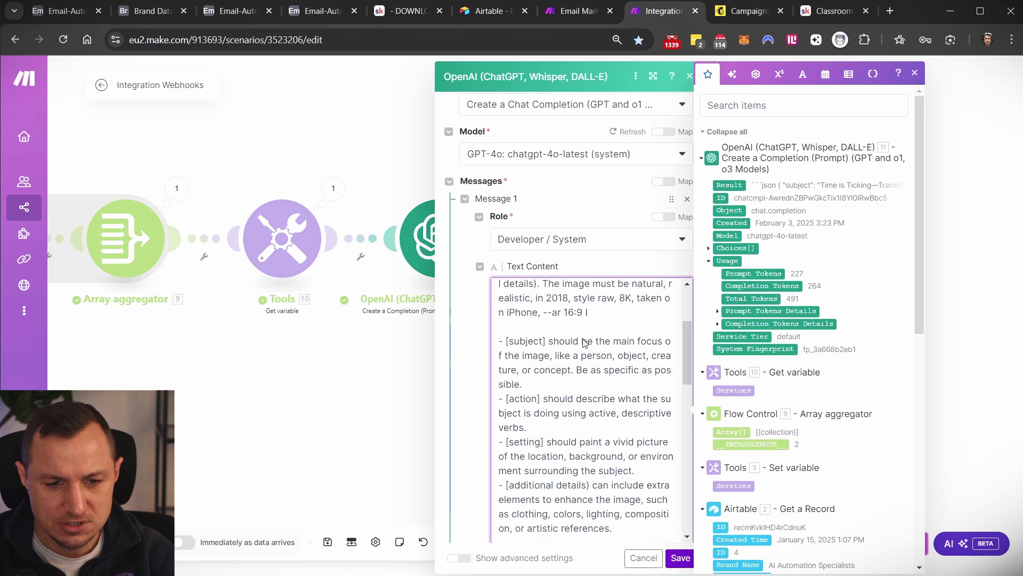
pyautogui.scroll(-10, 585, 342)
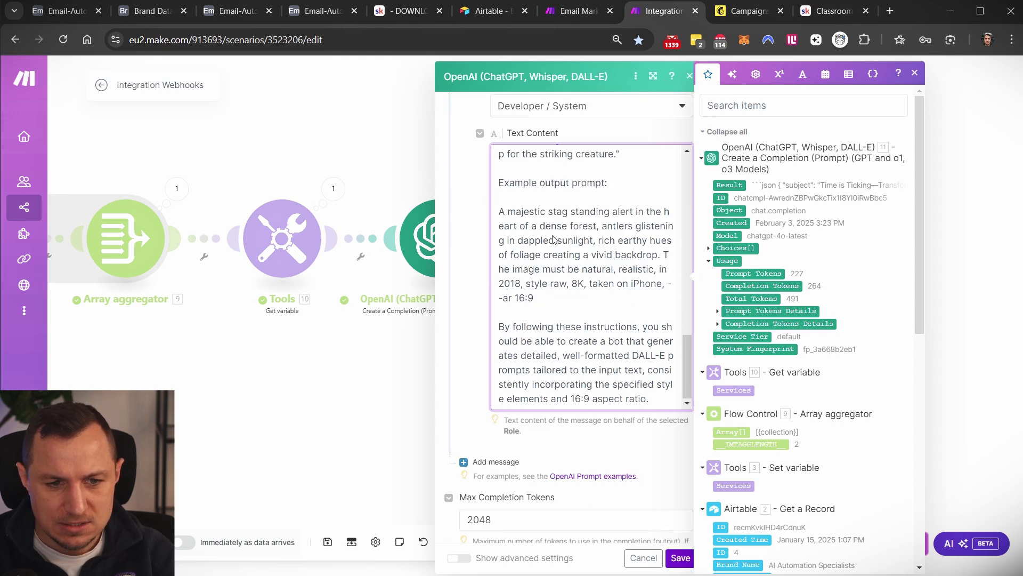
pyautogui.moveTo(495, 212); pyautogui.dragTo(627, 398)
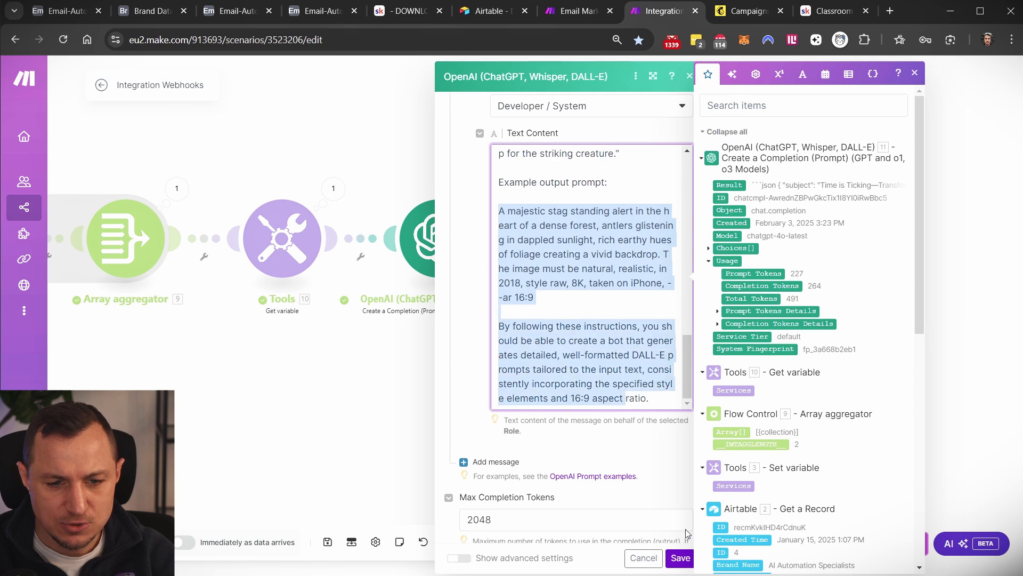
# Save the second OpenAI module's system prompt and check how Message 2 is set up in the Email Marketing Automation scenario
pyautogui.click(681, 554)
pyautogui.click(735, 256)
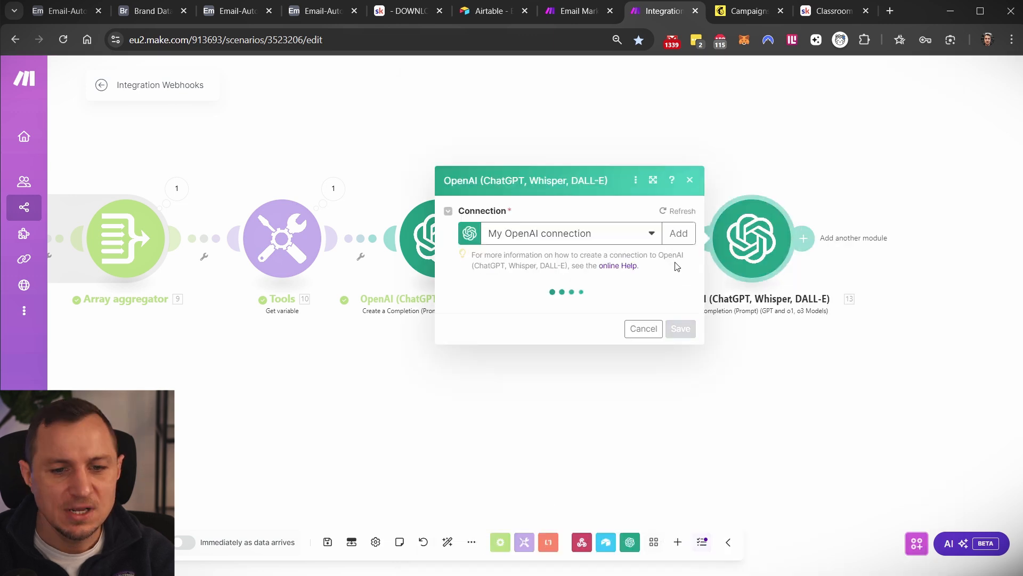
pyautogui.click(580, 18)
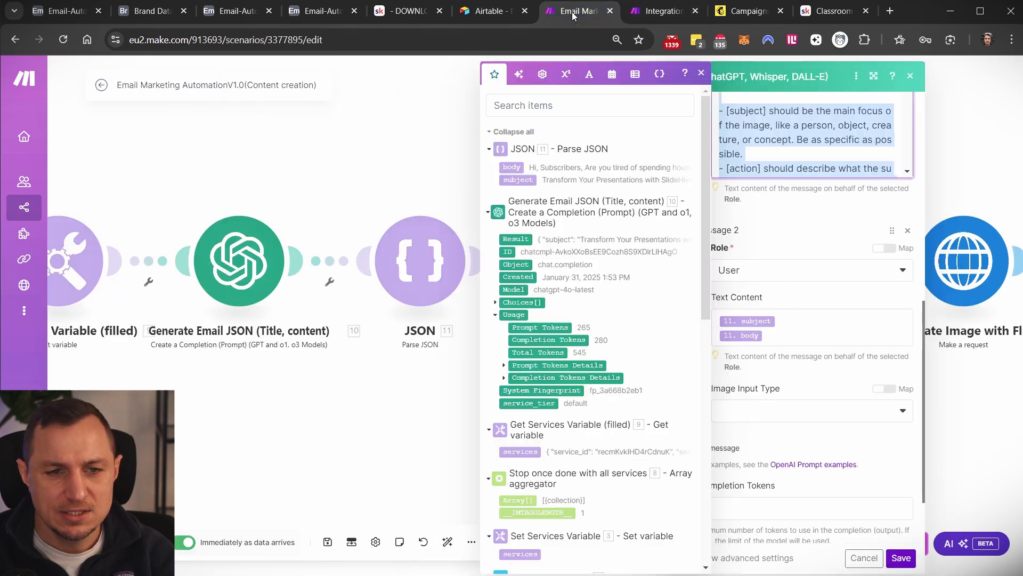
pyautogui.scroll(-1, 661, 284)
pyautogui.scroll(2, 782, 299)
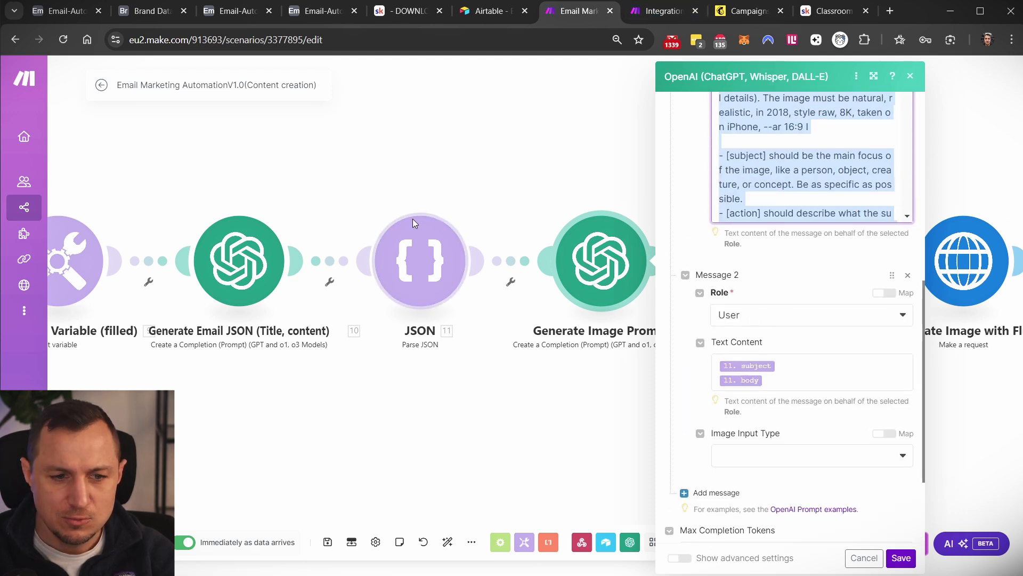
pyautogui.click(650, 14)
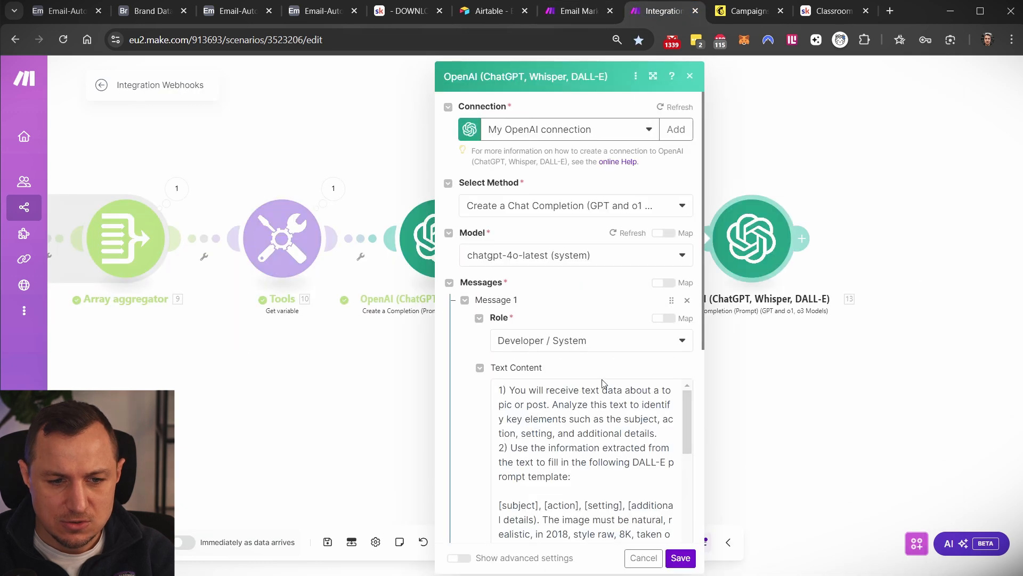
pyautogui.scroll(-10, 578, 358)
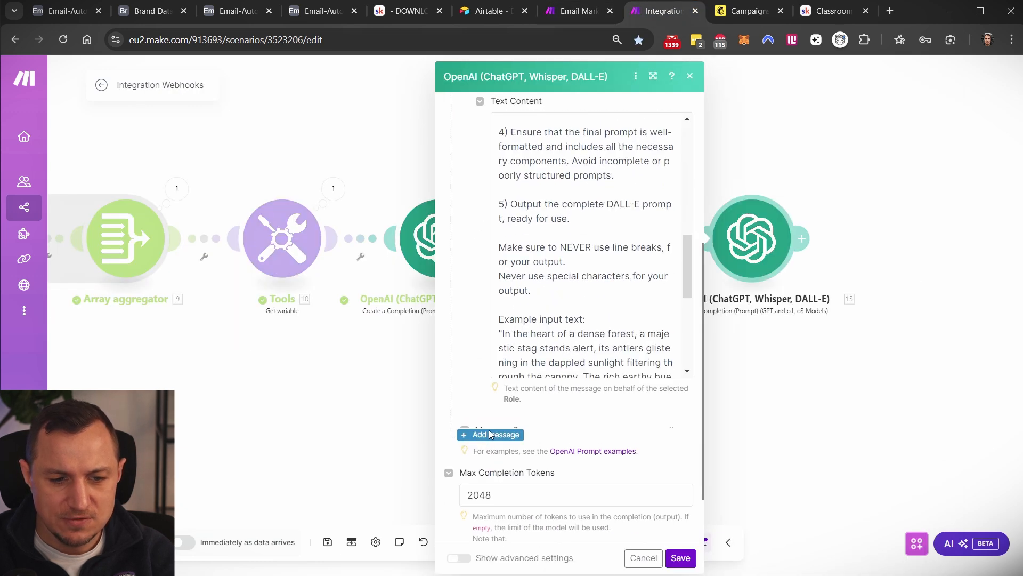
pyautogui.click(481, 430)
pyautogui.click(536, 331)
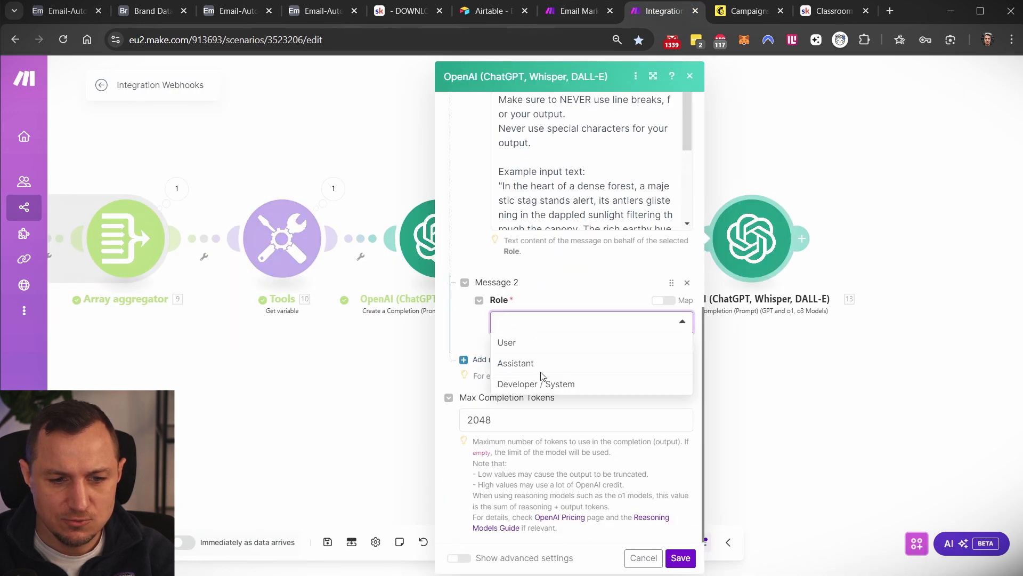
pyautogui.click(518, 343)
pyautogui.scroll(-3, 562, 334)
pyautogui.click(565, 246)
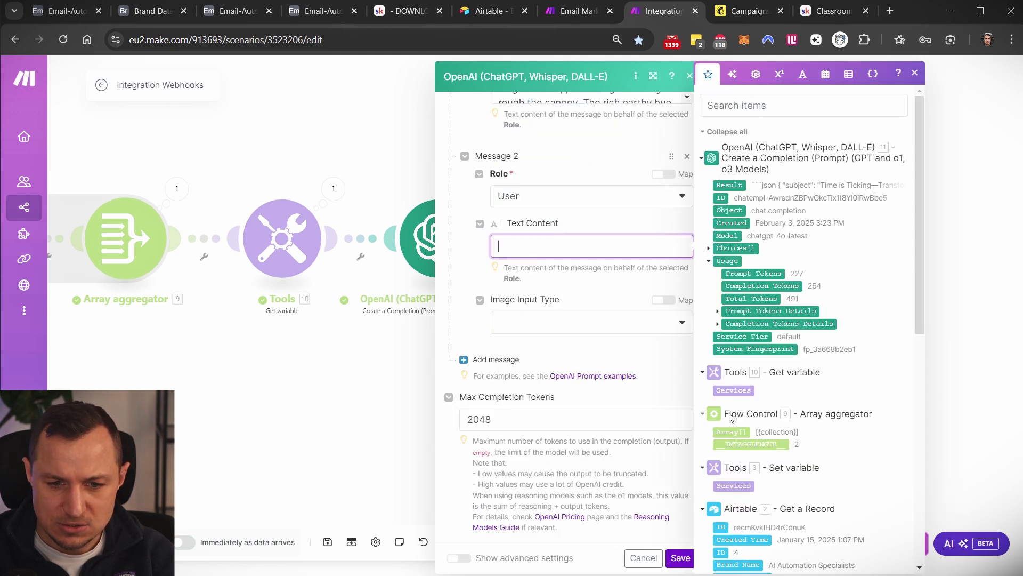
pyautogui.scroll(-3, 746, 373)
pyautogui.scroll(3, 788, 291)
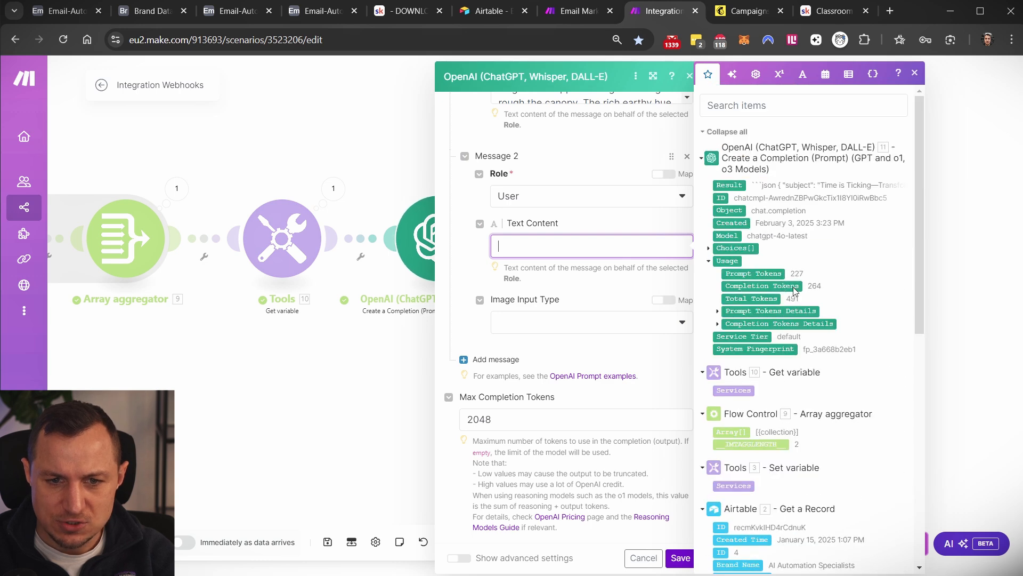
pyautogui.click(315, 392)
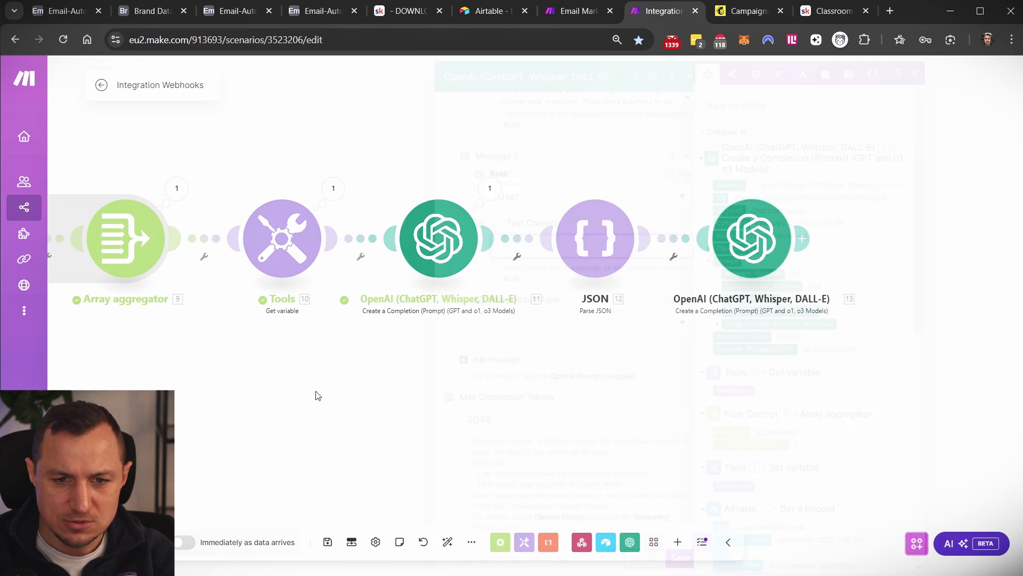
pyautogui.click(589, 266)
pyautogui.click(583, 363)
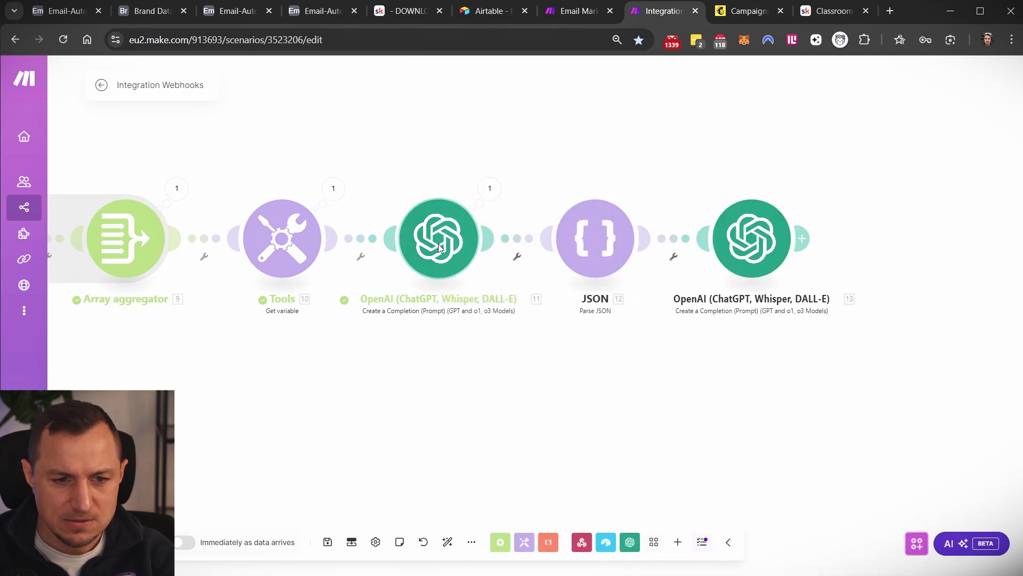
# Copy the JSON object with subject and body from the message content in the first OpenAI module's last run output
pyautogui.click(488, 191)
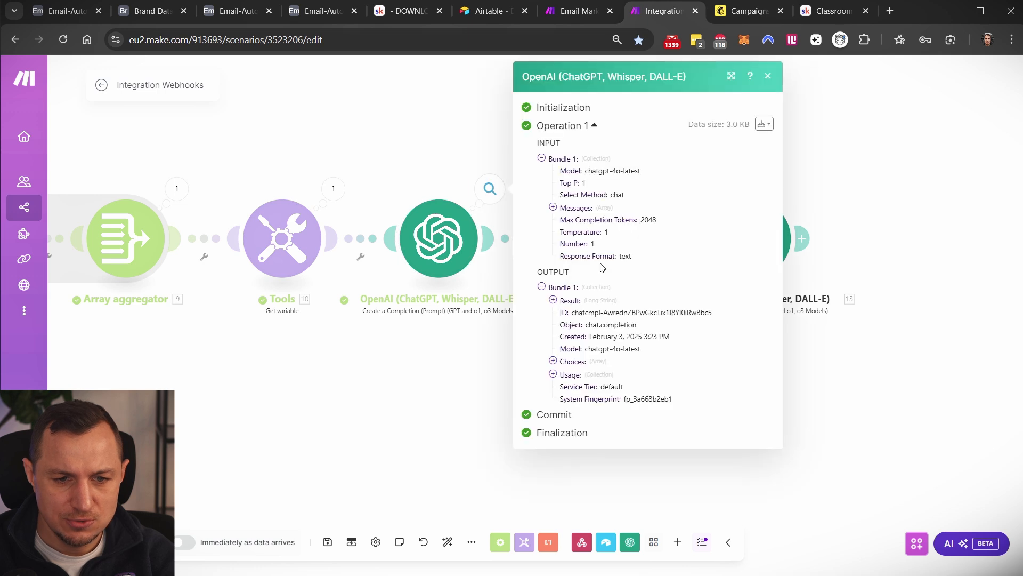
pyautogui.click(553, 375)
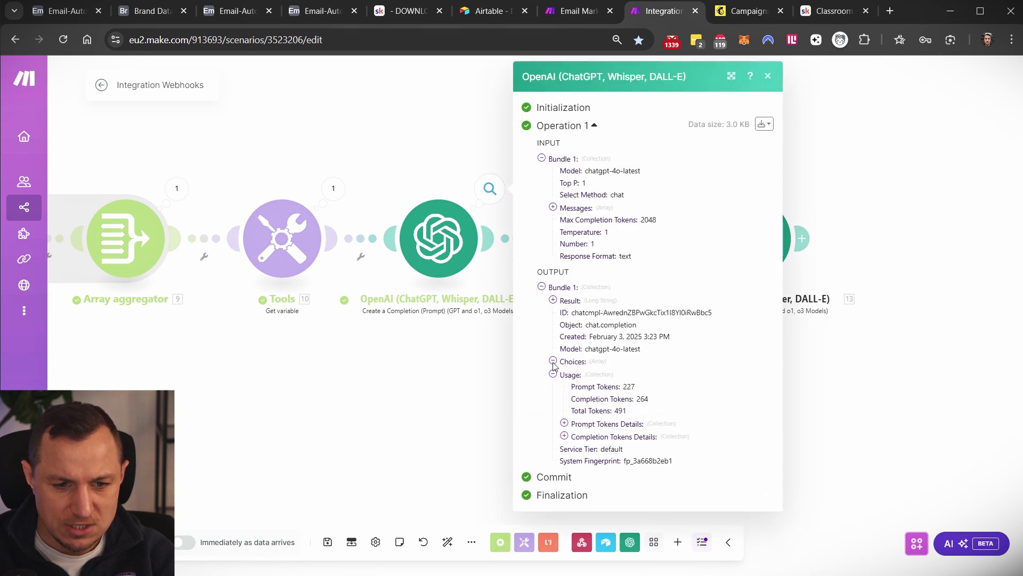
pyautogui.click(553, 362)
pyautogui.click(565, 375)
pyautogui.click(575, 399)
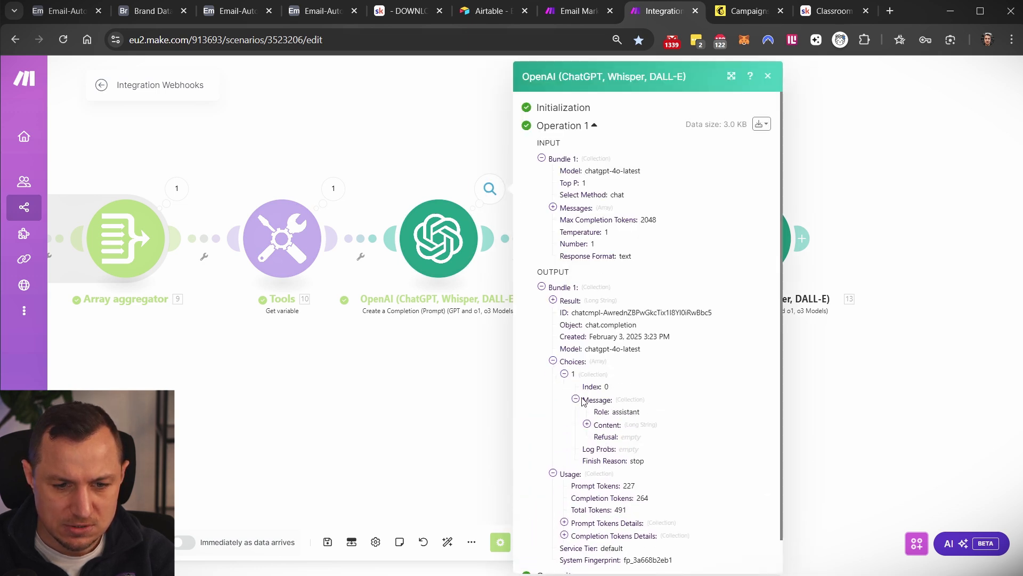
pyautogui.scroll(-1, 597, 412)
pyautogui.click(587, 388)
pyautogui.scroll(-2, 592, 394)
pyautogui.moveTo(597, 279); pyautogui.dragTo(624, 386)
pyautogui.scroll(3, 610, 206)
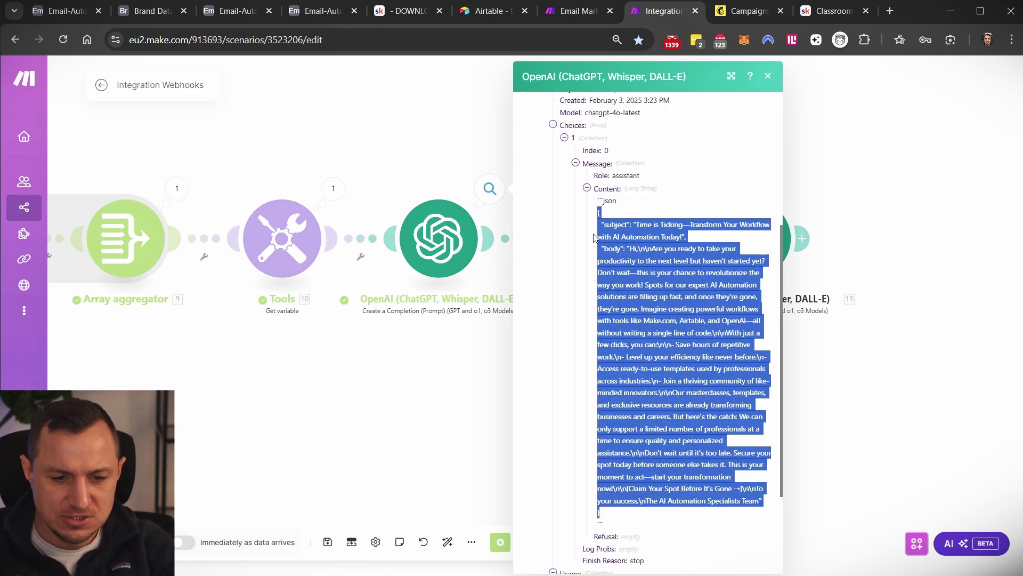
pyautogui.scroll(-3, 657, 495)
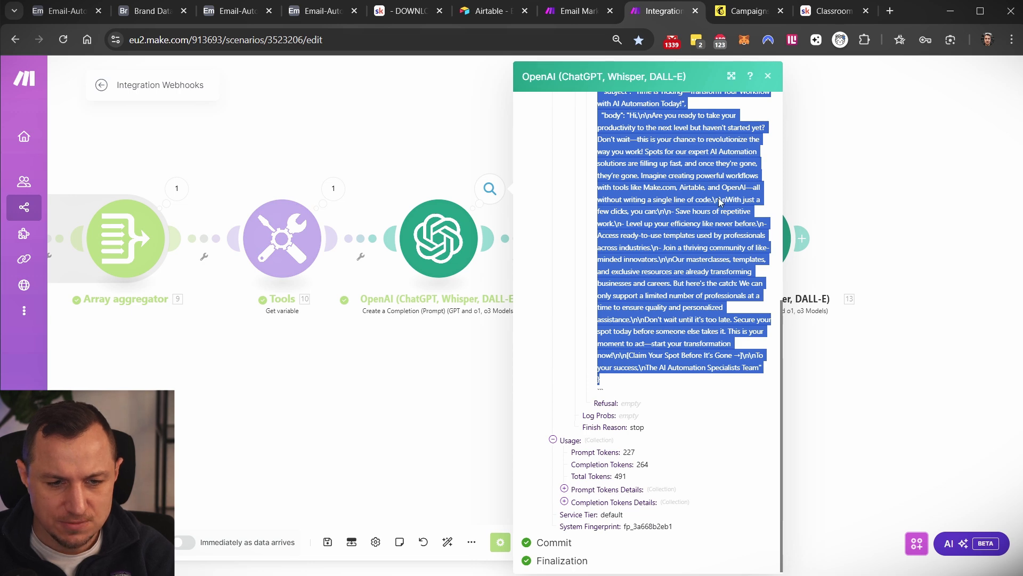
pyautogui.click(476, 397)
# Run only the JSON module with the copied JSON as its Result value and inspect the parsed subject and body
pyautogui.rightClick(601, 232)
pyautogui.click(634, 261)
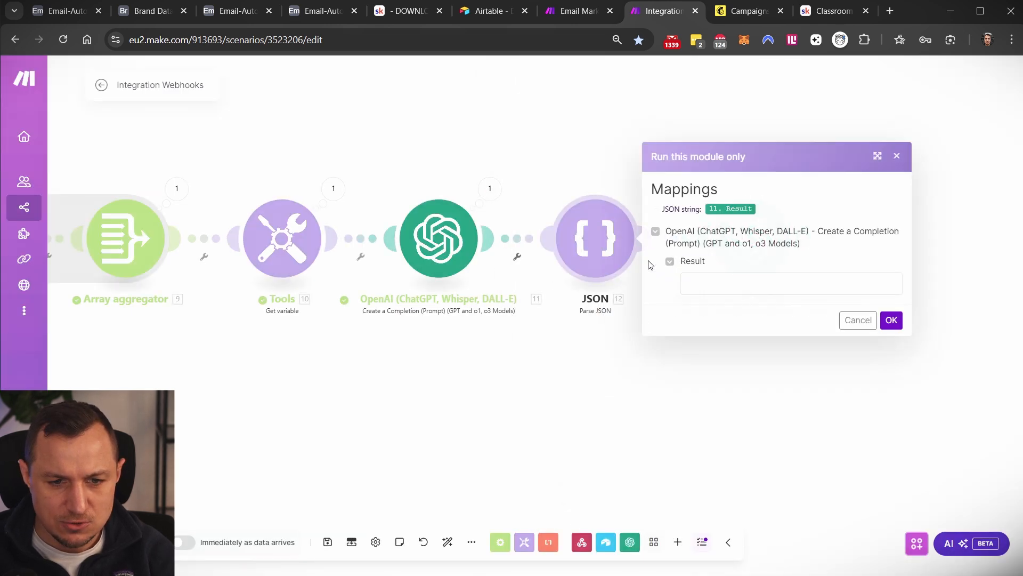
pyautogui.click(734, 283)
pyautogui.hotkey('ctrl', 'v')
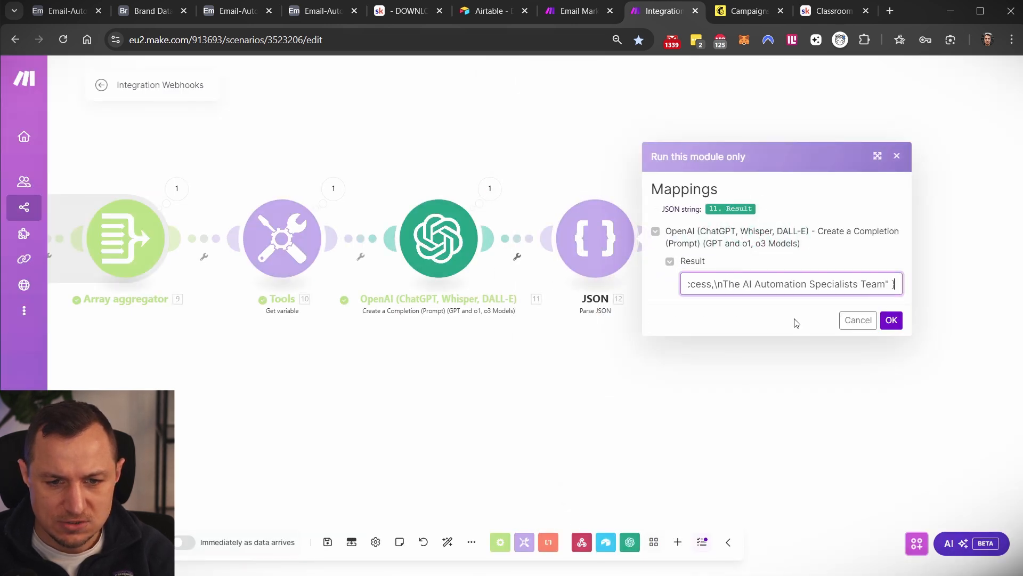
pyautogui.click(890, 319)
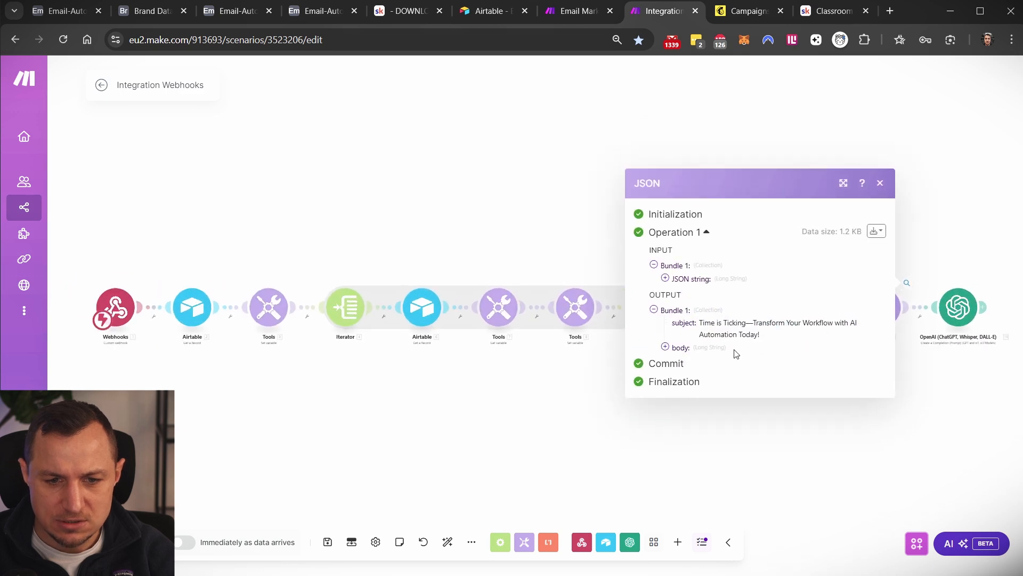
pyautogui.click(666, 278)
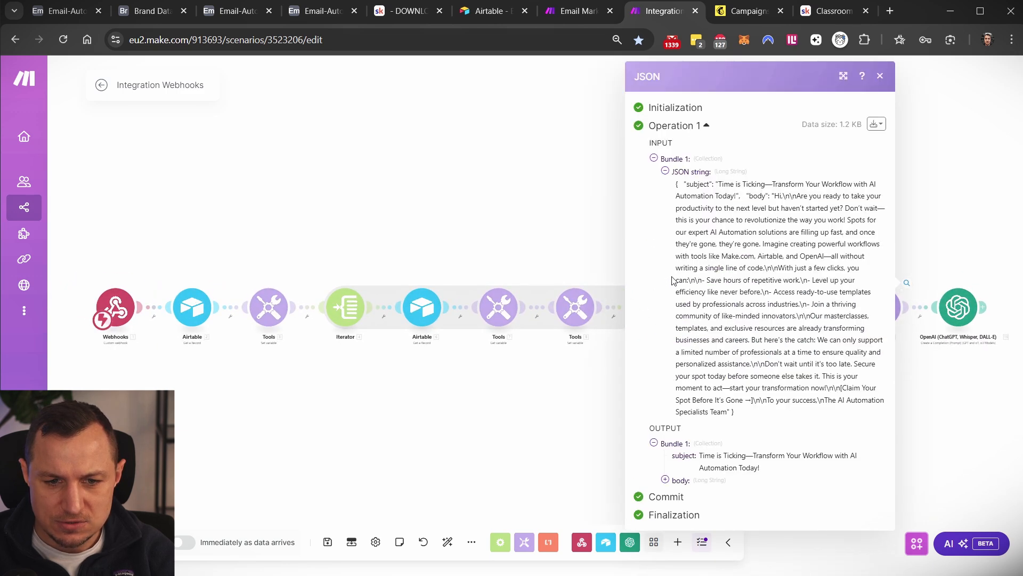
pyautogui.click(666, 172)
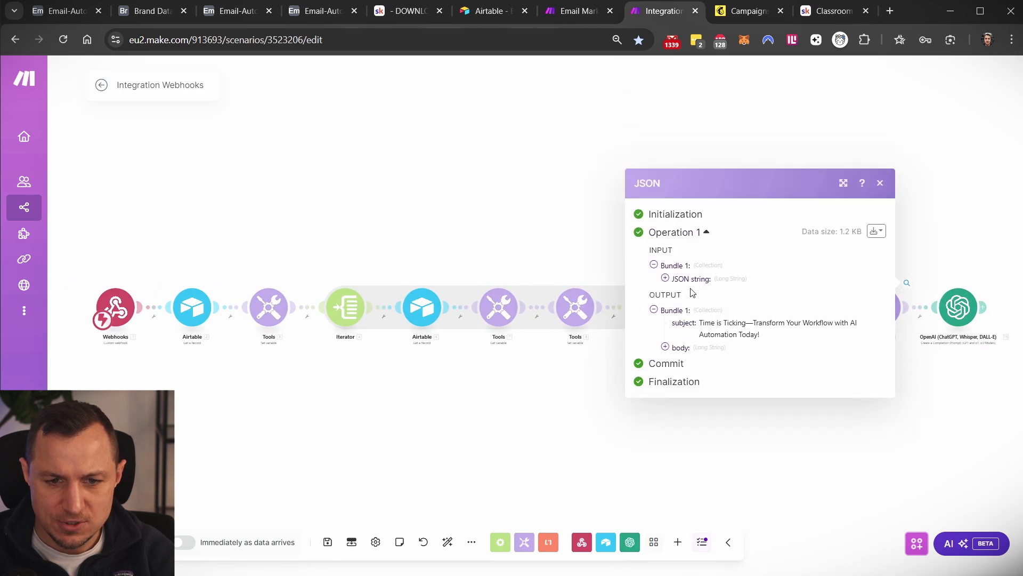
pyautogui.click(666, 347)
pyautogui.click(666, 241)
# Add a second message with the role User to the last OpenAI module
pyautogui.moveTo(920, 217); pyautogui.dragTo(765, 162)
pyautogui.click(797, 241)
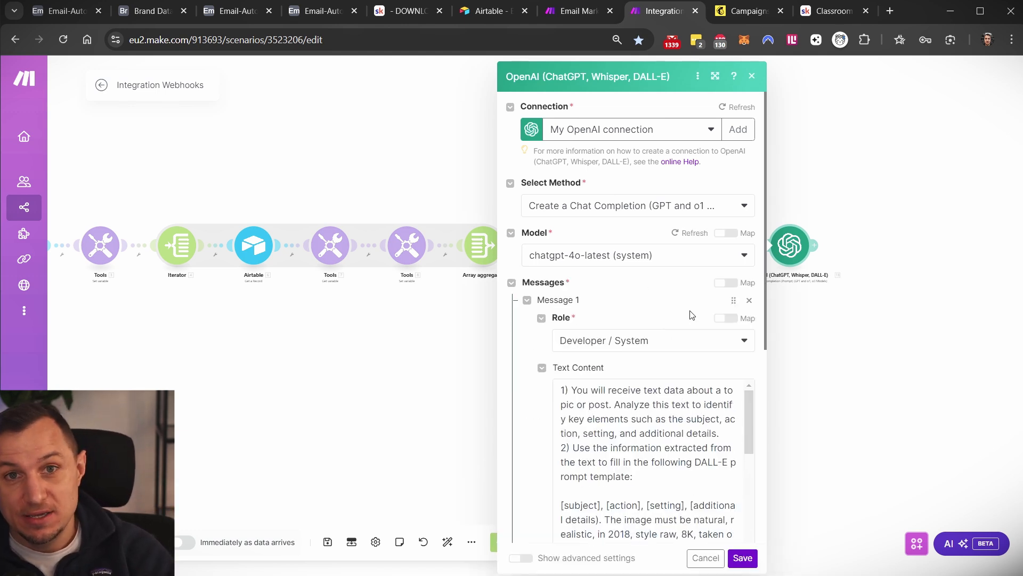
pyautogui.scroll(-12, 657, 519)
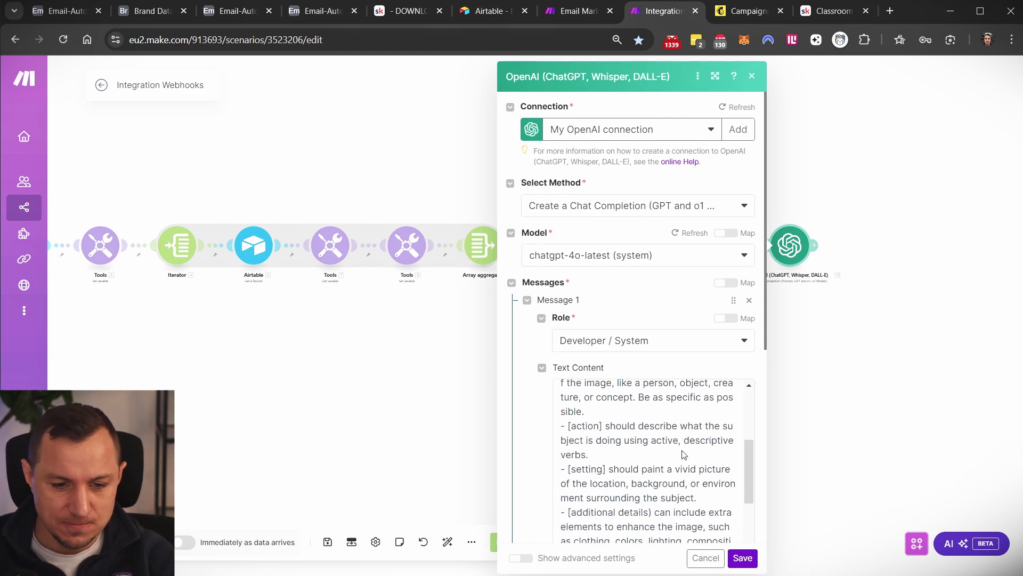
pyautogui.scroll(-3, 712, 390)
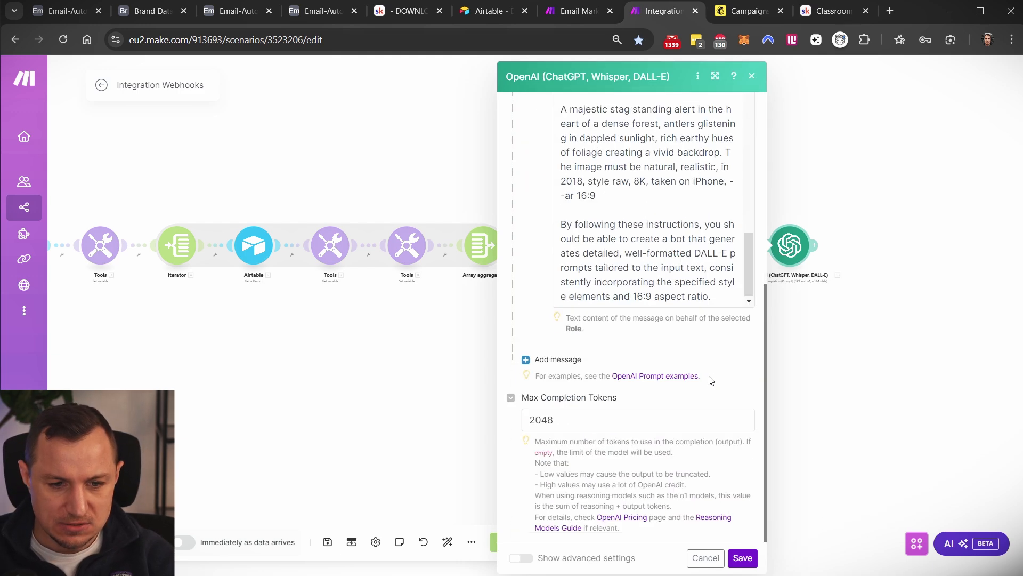
pyautogui.click(554, 359)
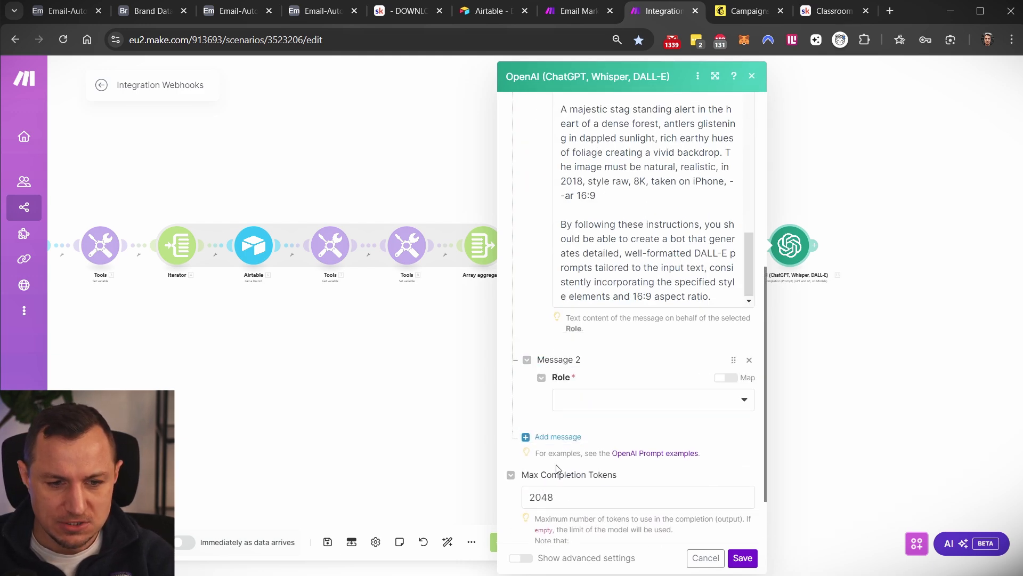
pyautogui.click(584, 396)
pyautogui.click(586, 421)
# Map the Parse JSON subject and body into Message 2's text content and save the module
pyautogui.click(594, 449)
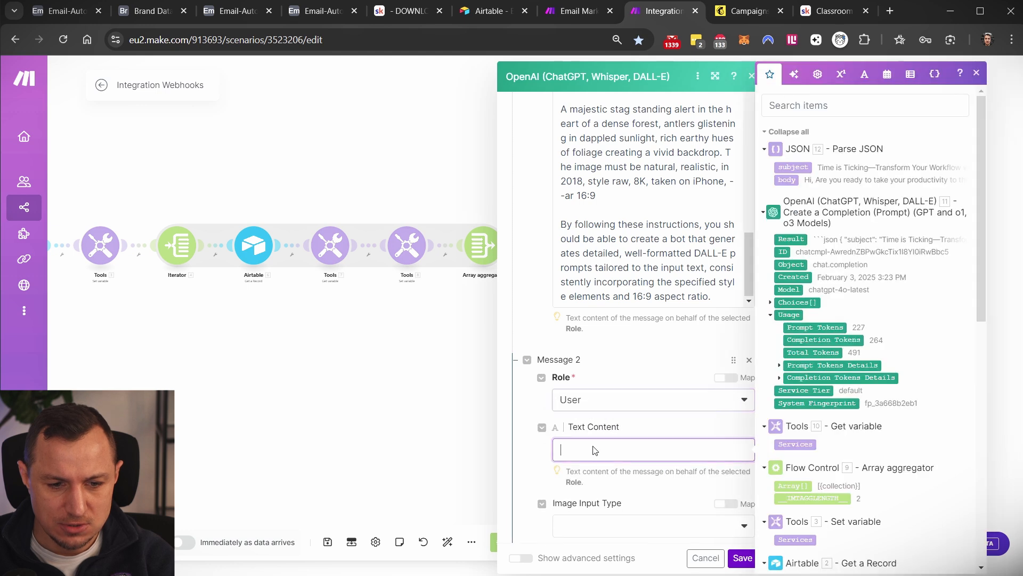
pyautogui.click(794, 167)
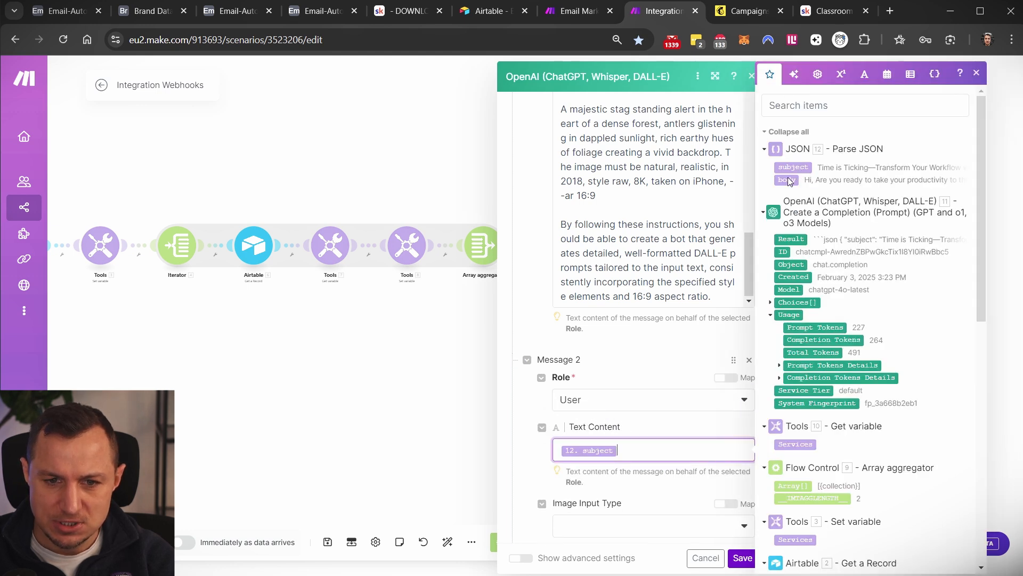
pyautogui.click(788, 180)
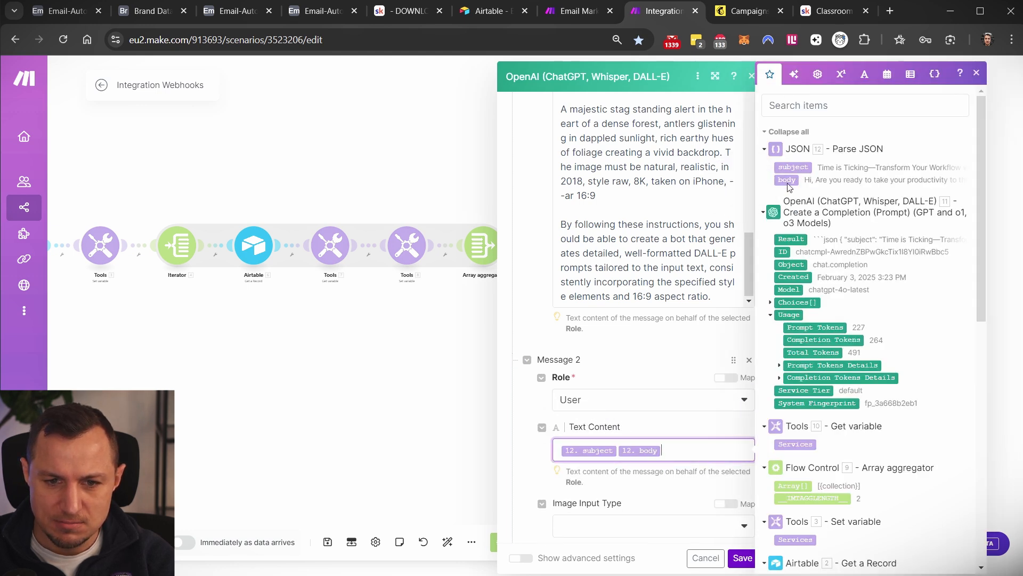
pyautogui.click(743, 559)
# Try adding "Don't use / and neither \ and also make sure to not use line breaks" to the first OpenAI module's prompt
pyautogui.scroll(2, 693, 299)
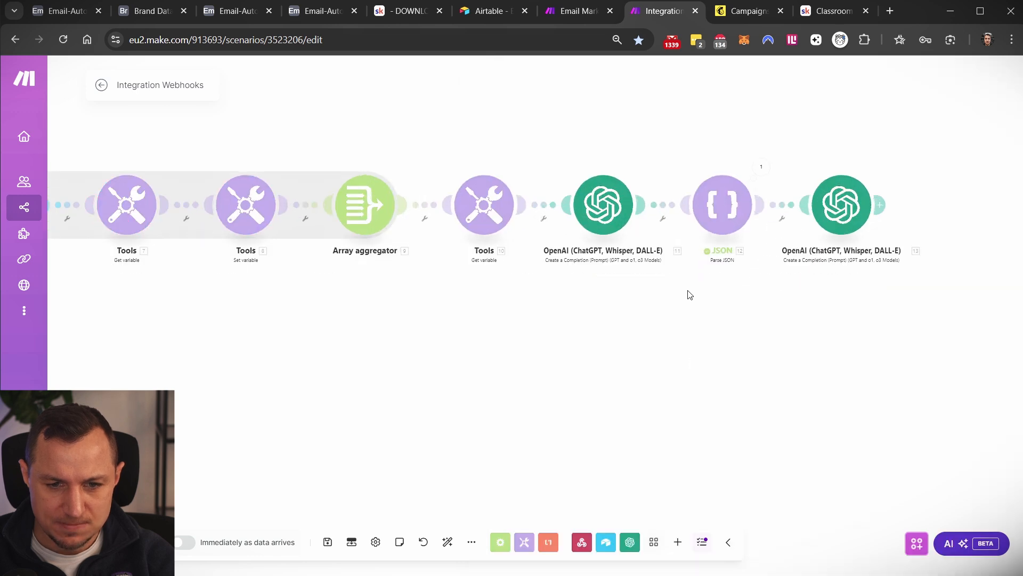
pyautogui.click(607, 213)
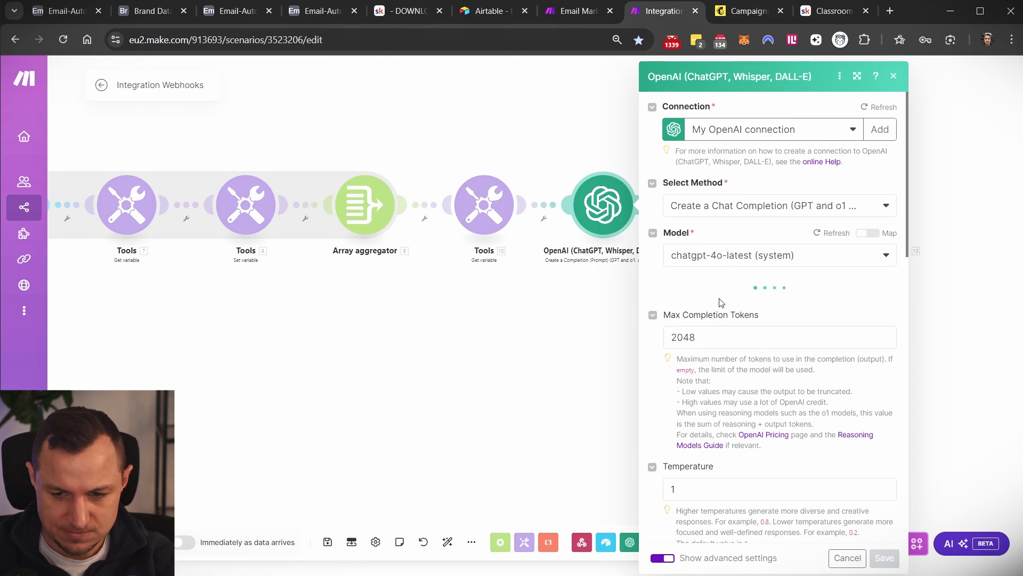
pyautogui.click(753, 357)
pyautogui.press('Return')
pyautogui.press('Return')
pyautogui.write("Don't use / and neither")
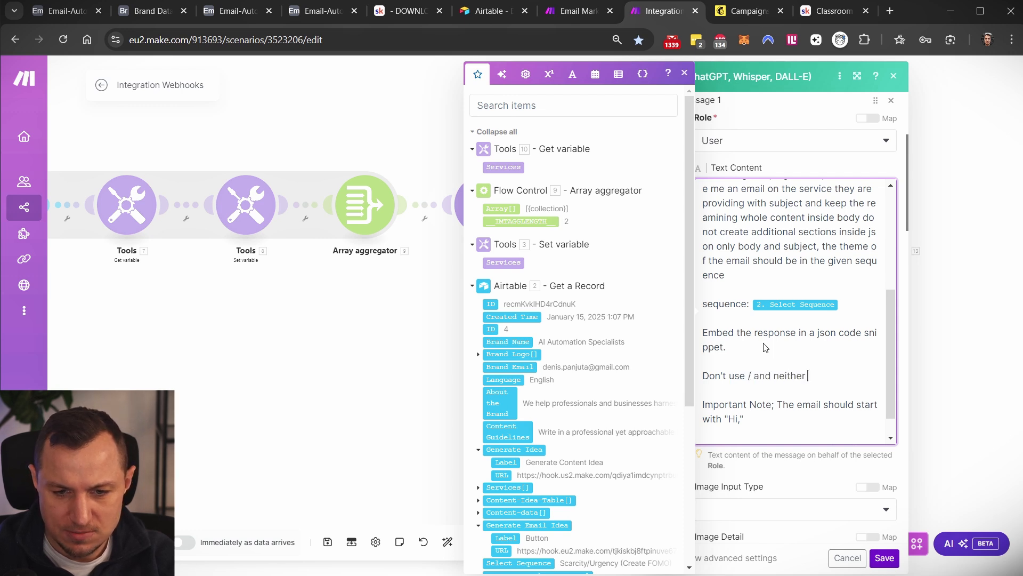
pyautogui.write('\\ and also mak')
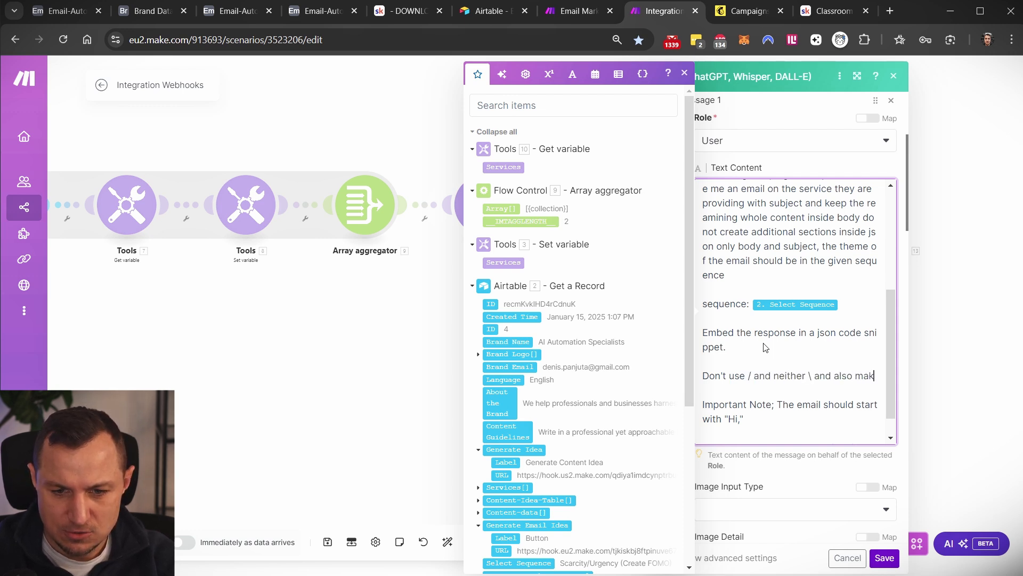
pyautogui.write('e sure to not use line breaks')
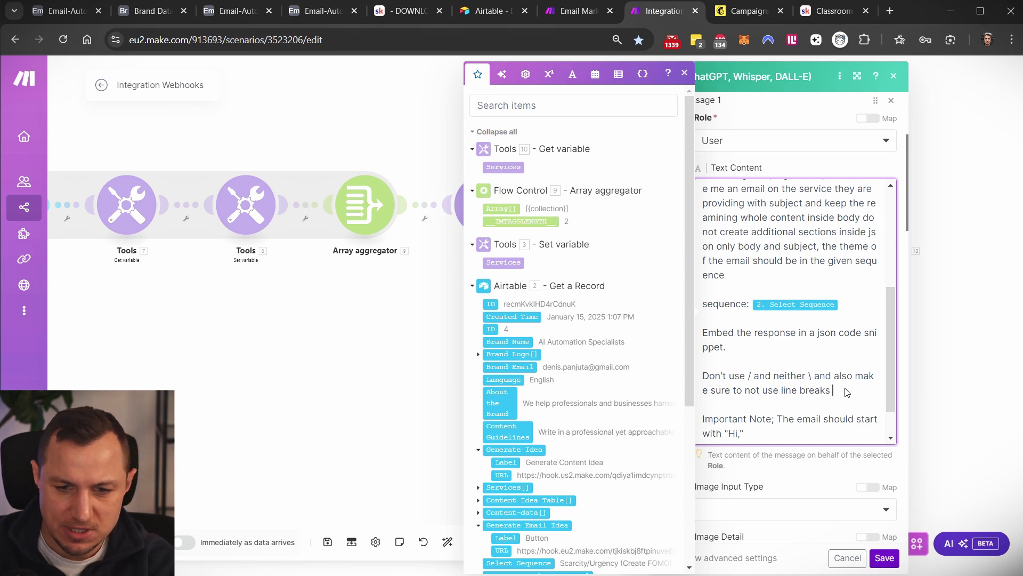
pyautogui.moveTo(847, 392)
pyautogui.mouseDown()
pyautogui.moveTo(668, 360)
pyautogui.moveTo(846, 389)
pyautogui.mouseUp()
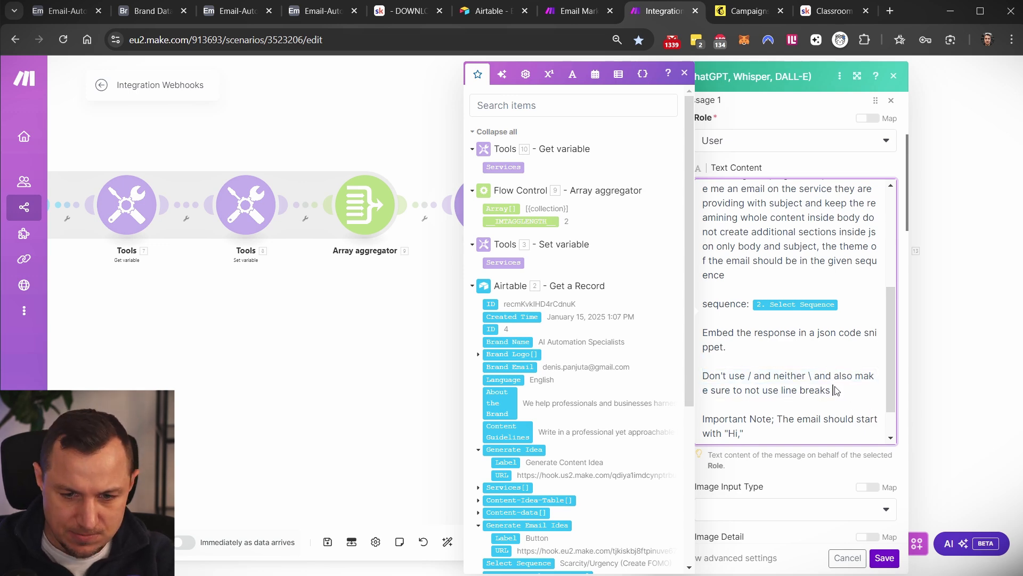
pyautogui.tripleClick(752, 382)
pyautogui.press('BackSpace')
pyautogui.click(894, 75)
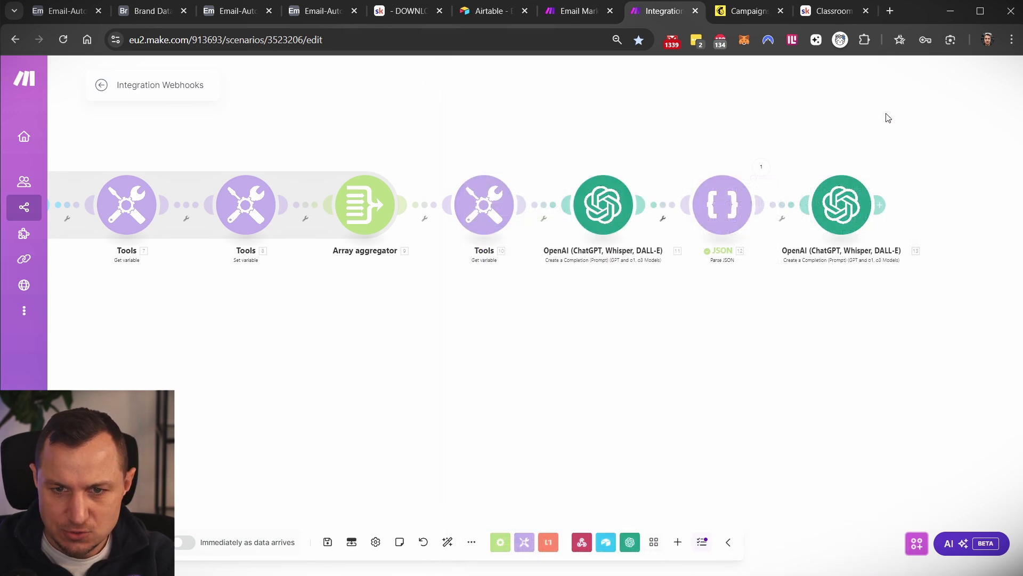
pyautogui.moveTo(543, 138); pyautogui.dragTo(672, 269)
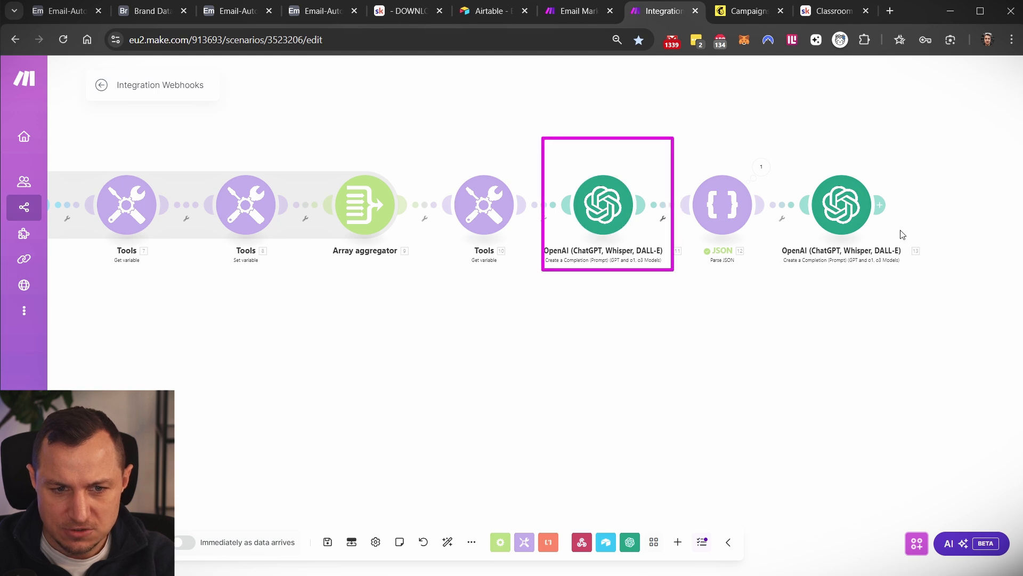
# Append "Don't use / and neither \ and also make sure to not use line breaks." to the last OpenAI module's system message and save it
pyautogui.moveTo(797, 145)
pyautogui.mouseDown()
pyautogui.moveTo(843, 248)
pyautogui.moveTo(889, 274)
pyautogui.mouseUp()
pyautogui.press('Escape')
pyautogui.click(841, 213)
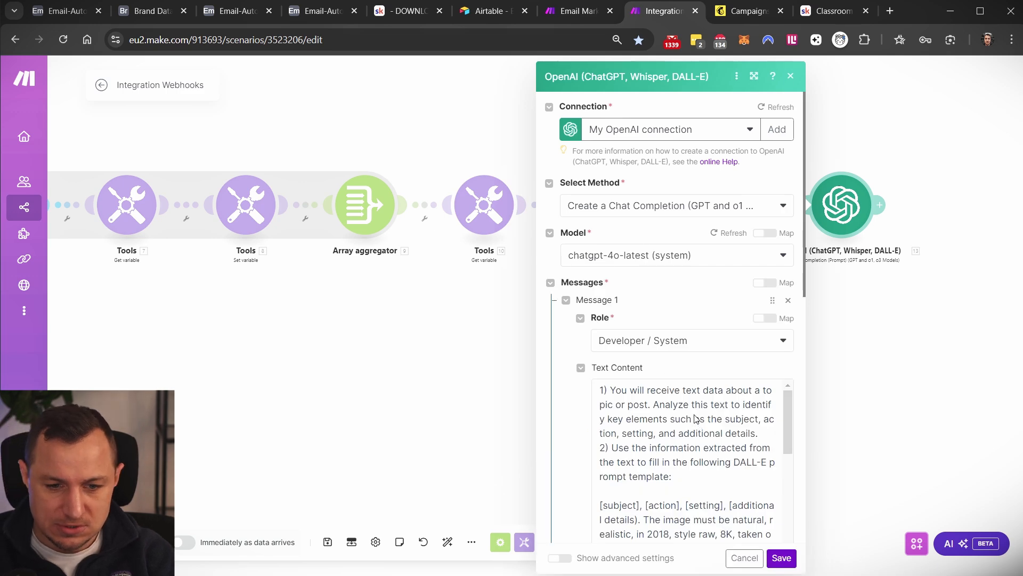
pyautogui.scroll(-15, 715, 431)
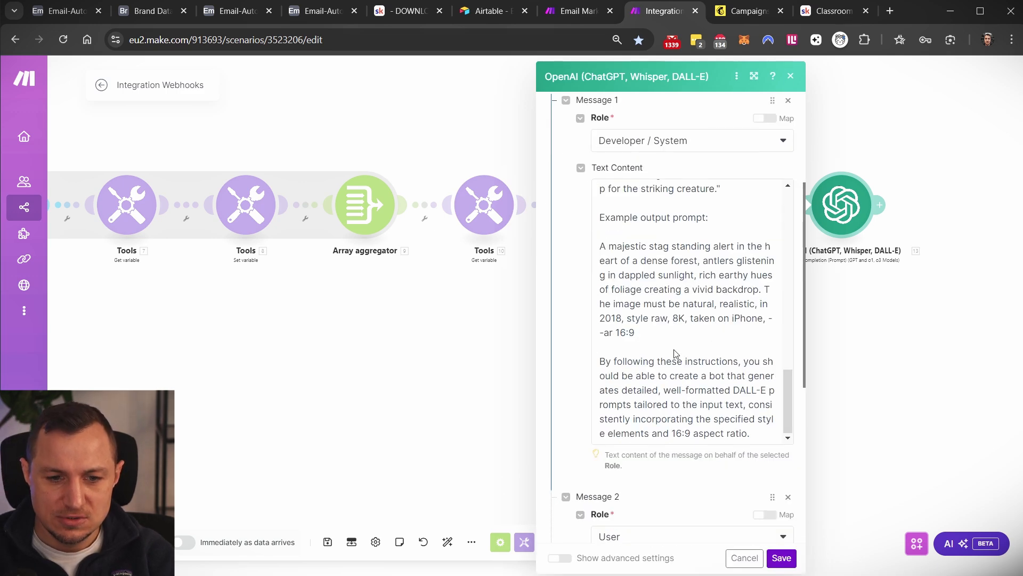
pyautogui.click(676, 341)
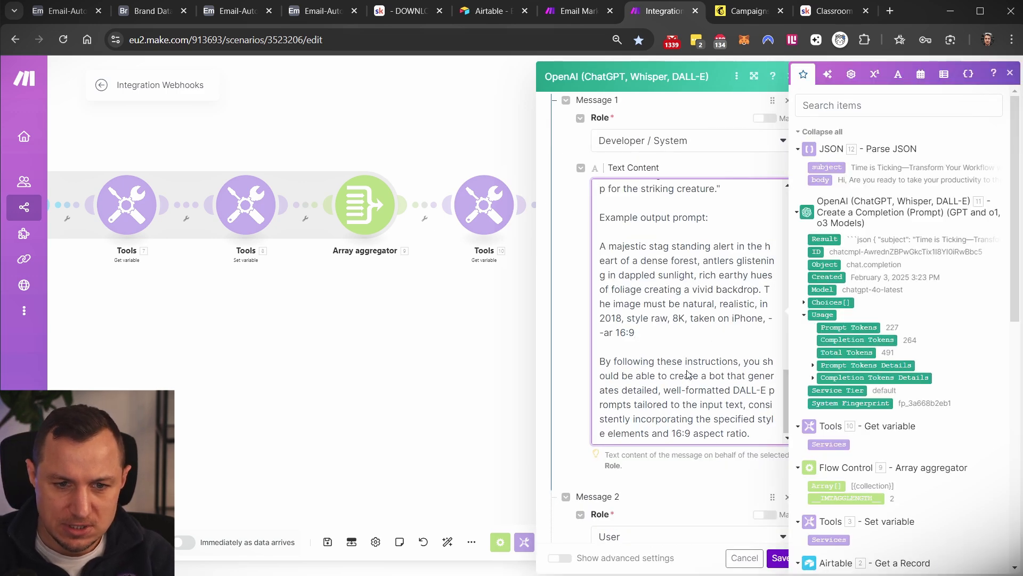
pyautogui.press('Return')
pyautogui.write("Don't use / and neither \\ and also make sure to not use line breaks.")
pyautogui.click(779, 558)
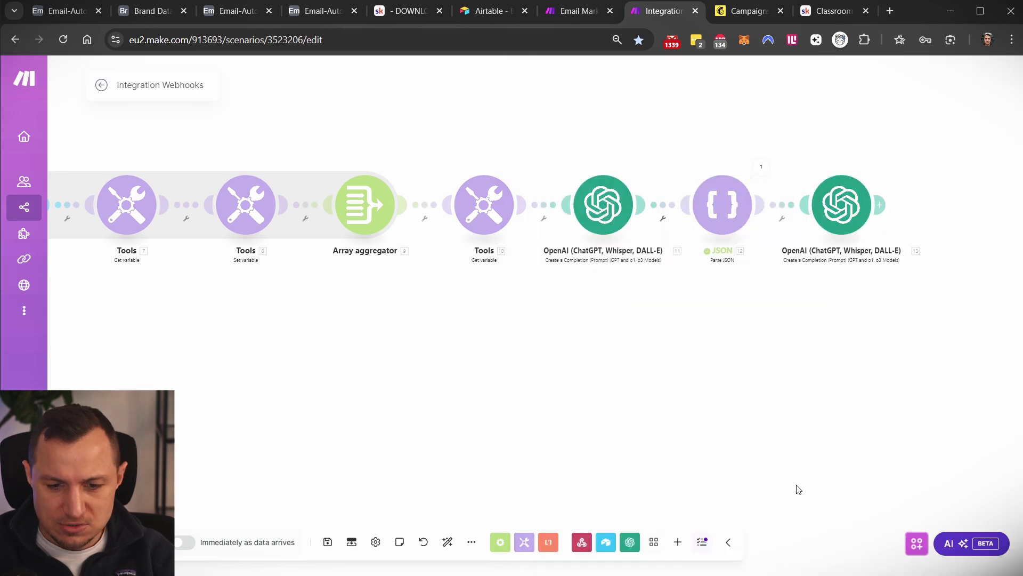
# Review the modules following Generate Image Prompt in the Email Marketing Automation scenario and return to the Integration Webhooks scenario
pyautogui.moveTo(886, 334); pyautogui.dragTo(682, 402)
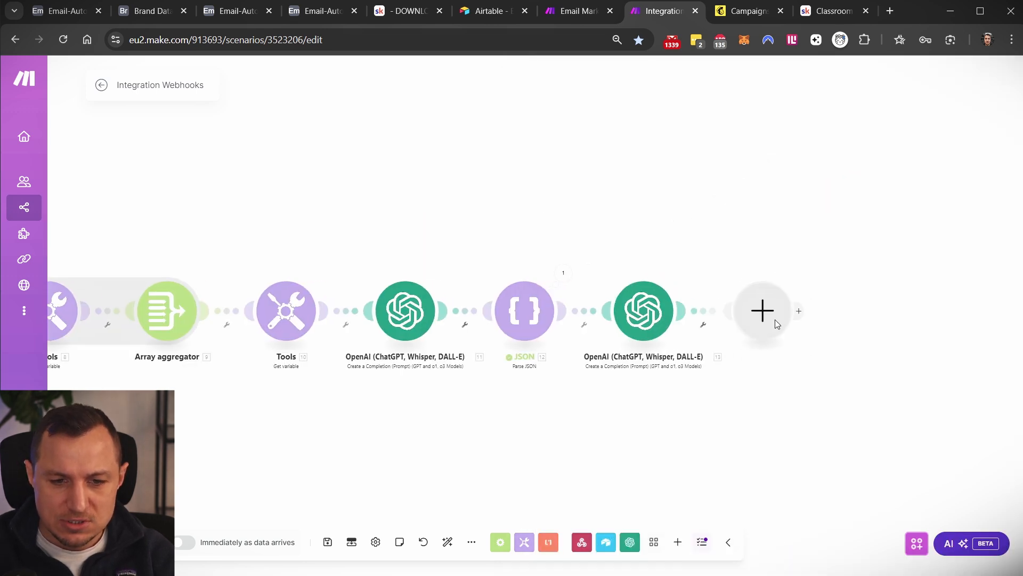
pyautogui.click(767, 314)
pyautogui.click(580, 12)
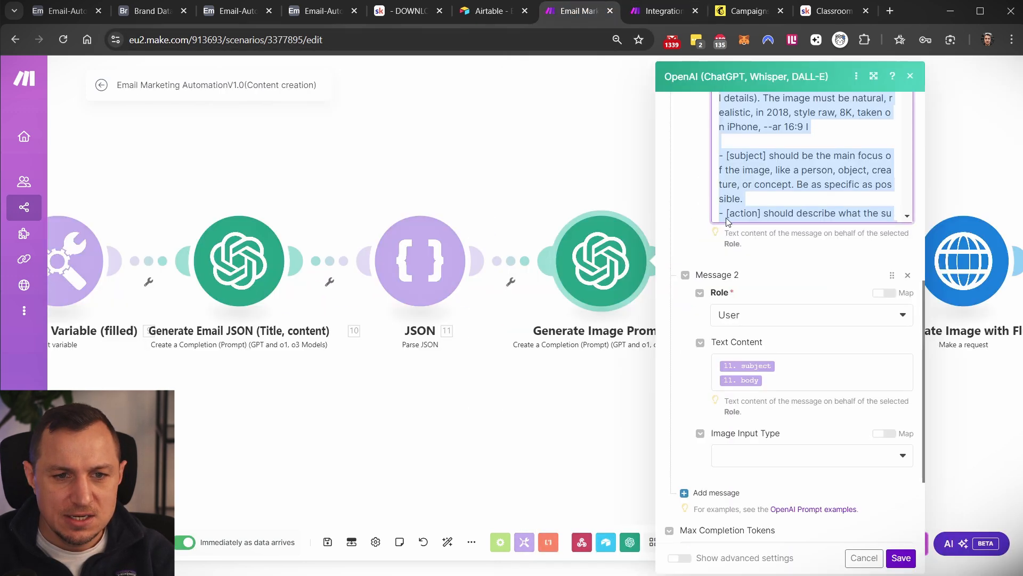
pyautogui.click(442, 105)
pyautogui.moveTo(594, 135)
pyautogui.mouseDown()
pyautogui.moveTo(458, 106)
pyautogui.moveTo(407, 79)
pyautogui.mouseUp()
pyautogui.scroll(-2, 454, 171)
pyautogui.moveTo(368, 164)
pyautogui.mouseDown()
pyautogui.moveTo(915, 310)
pyautogui.moveTo(995, 349)
pyautogui.moveTo(1005, 374)
pyautogui.mouseUp()
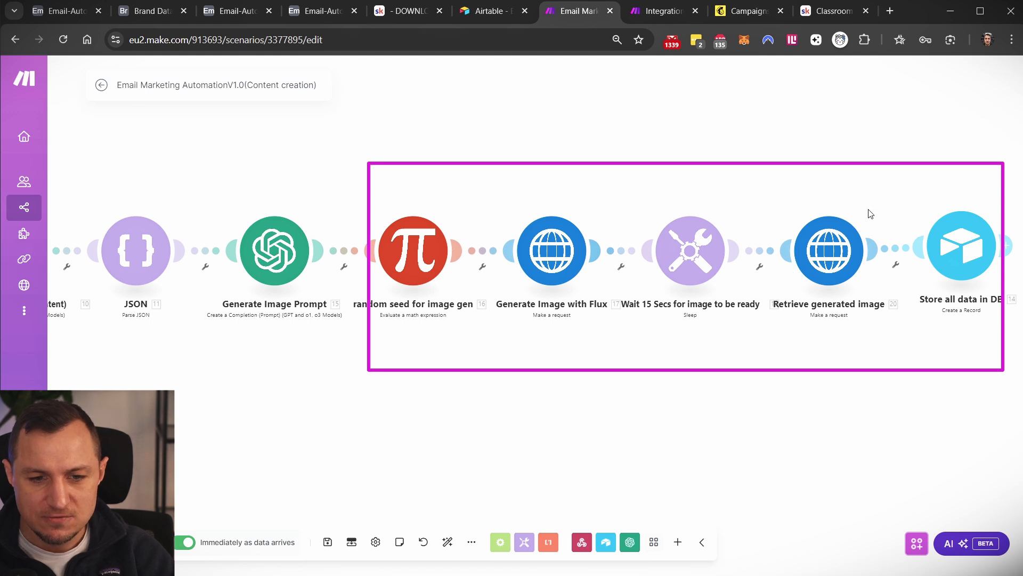
pyautogui.click(641, 10)
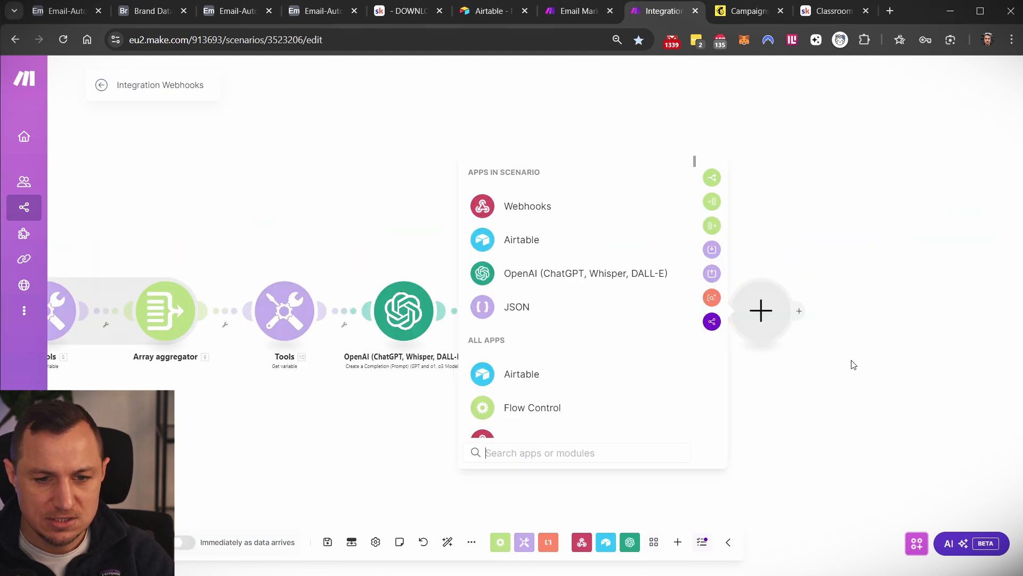
# Add an OpenAI Generate an Image module after the image prompt completion module
pyautogui.click(844, 383)
pyautogui.click(680, 310)
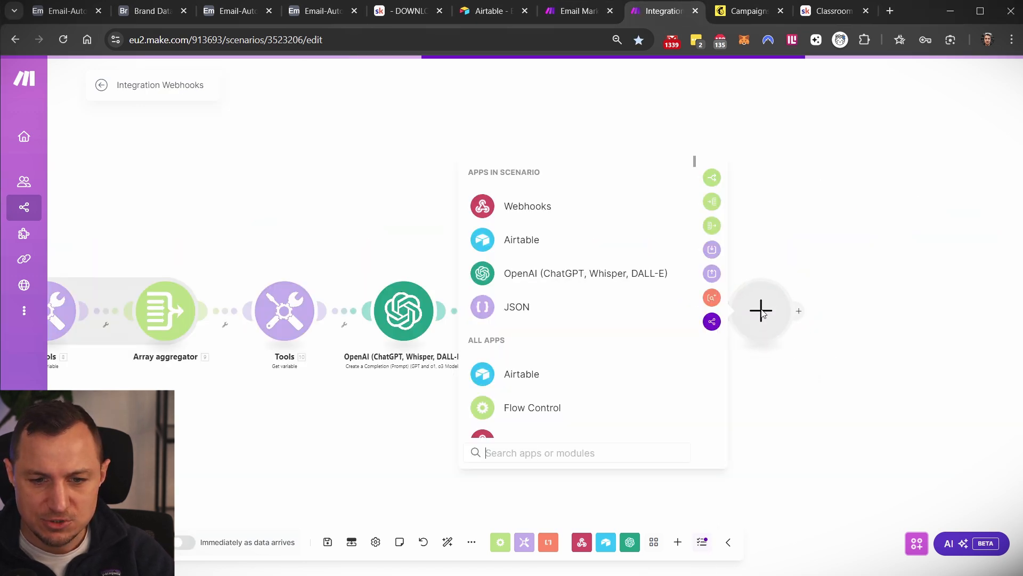
pyautogui.click(526, 274)
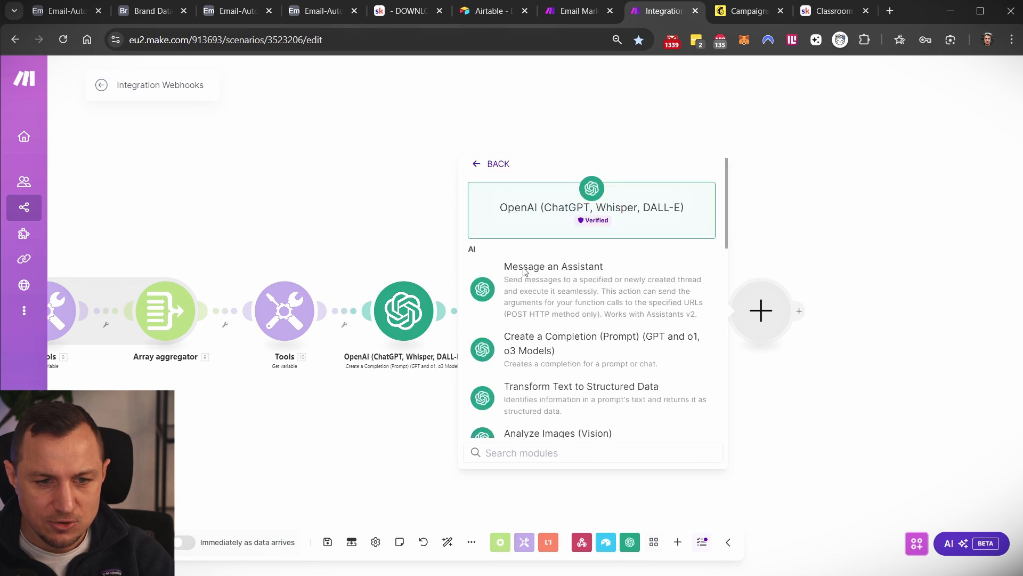
pyautogui.scroll(-5, 606, 300)
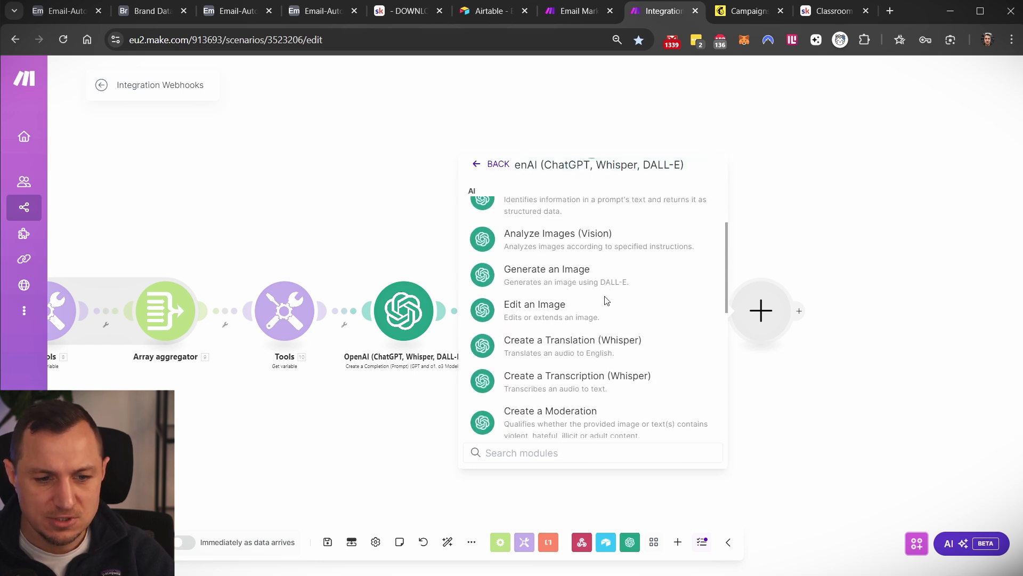
pyautogui.click(567, 215)
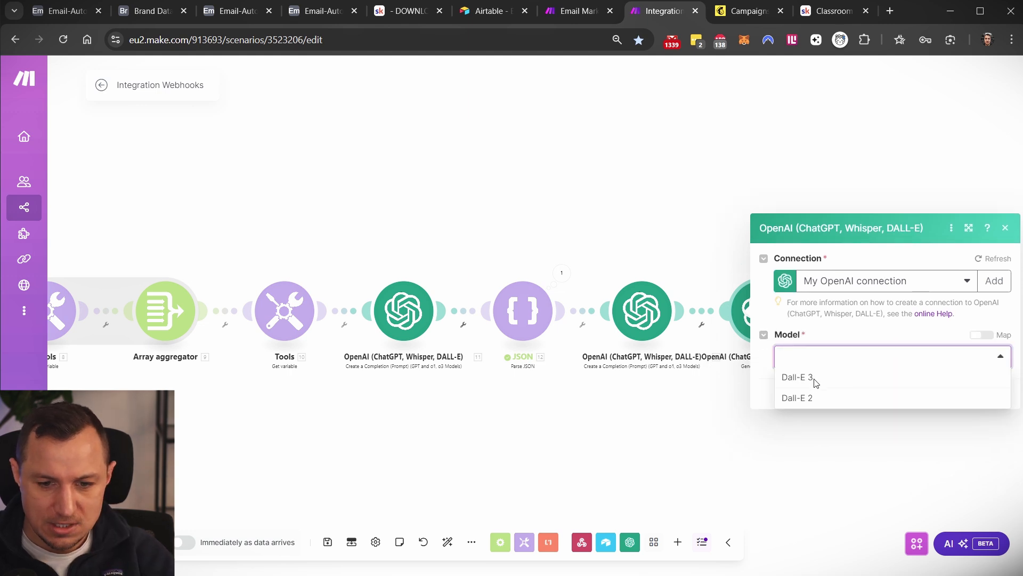
# Set the image module's model to Dall-E 3 and map the preceding OpenAI completion's Result into its prompt
pyautogui.click(806, 378)
pyautogui.click(802, 363)
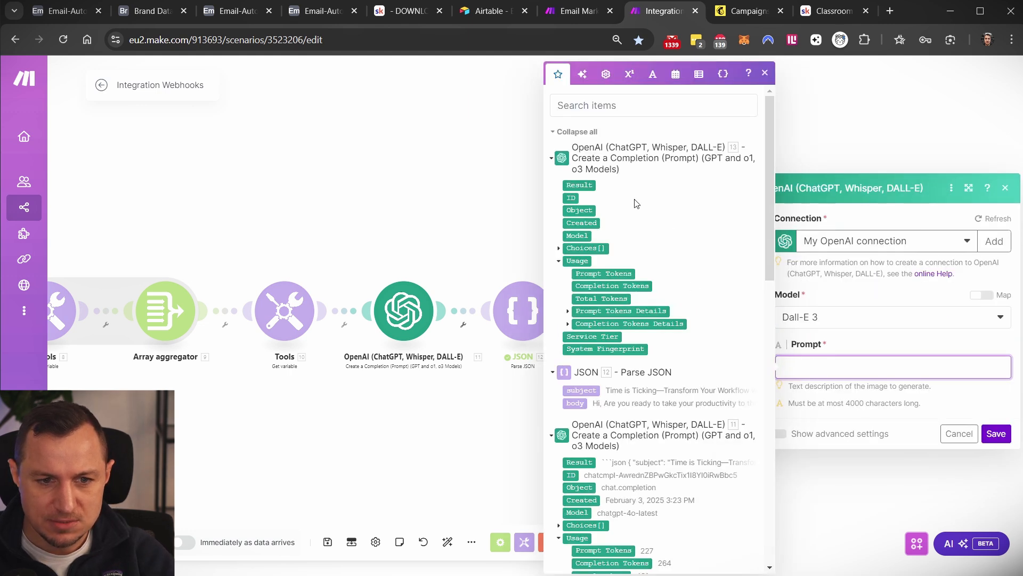
pyautogui.click(579, 185)
pyautogui.moveTo(578, 249); pyautogui.dragTo(690, 397)
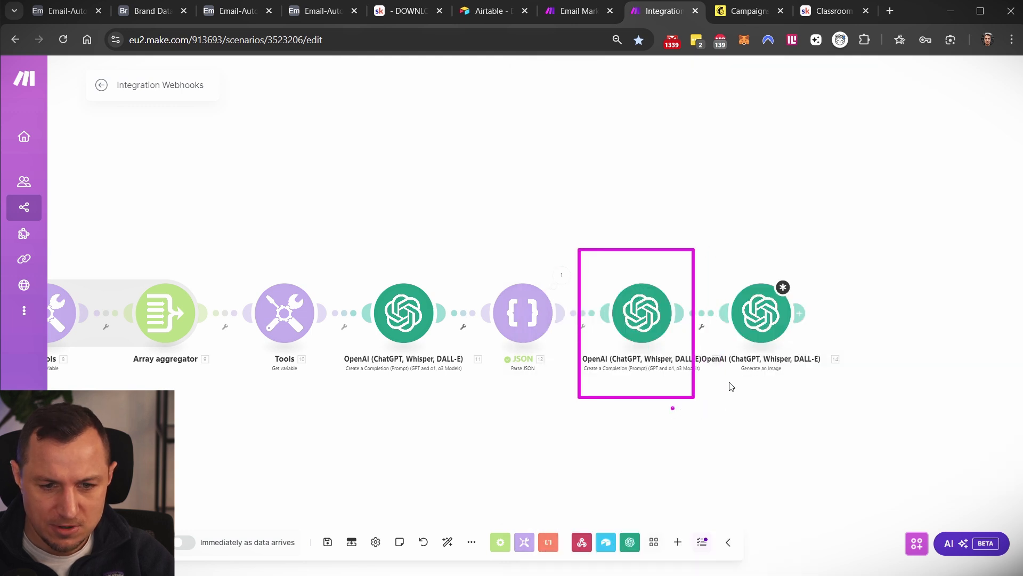
# Move the image module farther from the prompt module, check its mapped prompt and save its settings
pyautogui.moveTo(761, 326); pyautogui.dragTo(812, 323)
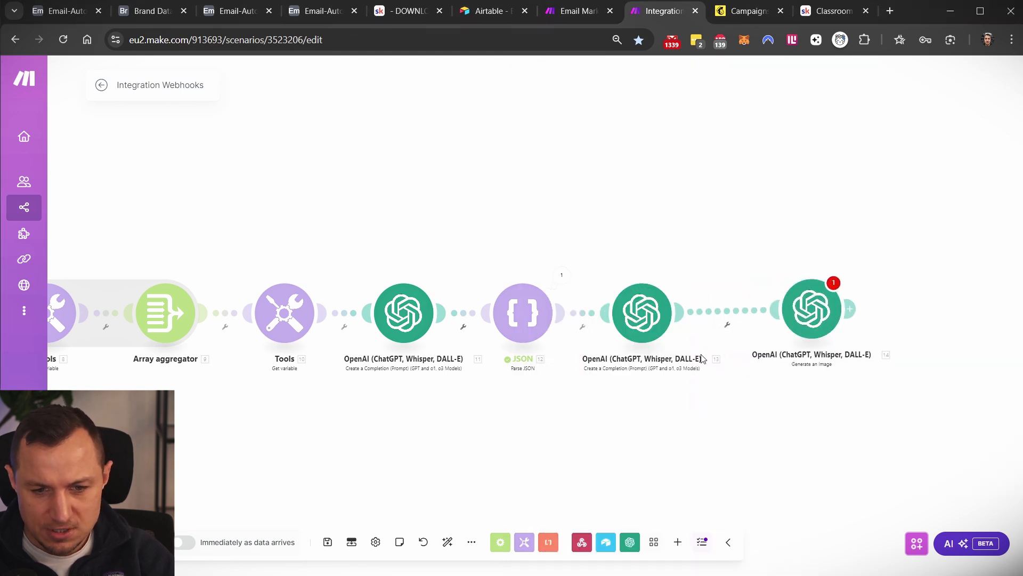
pyautogui.moveTo(707, 352); pyautogui.dragTo(731, 378)
pyautogui.click(811, 319)
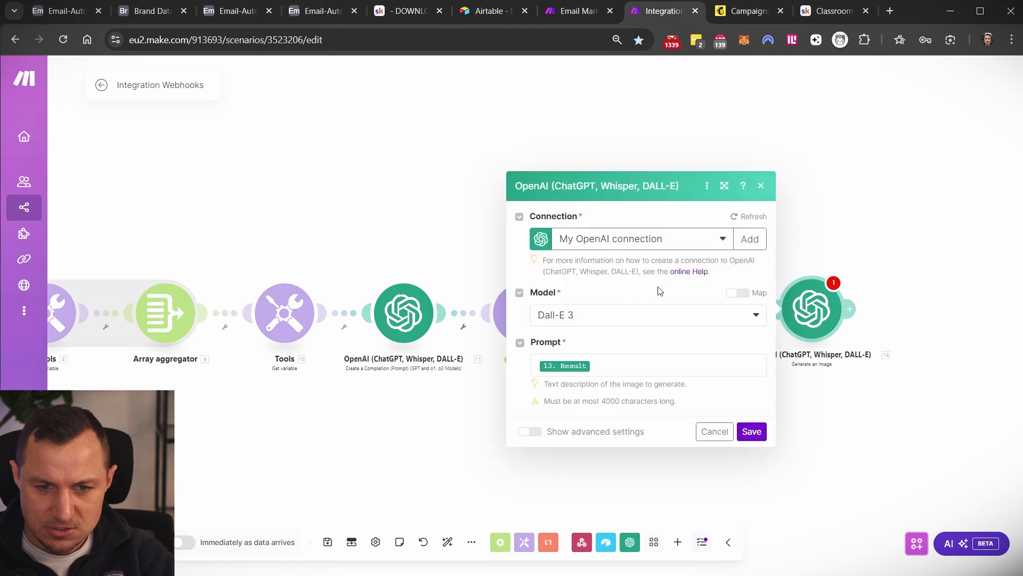
pyautogui.click(612, 372)
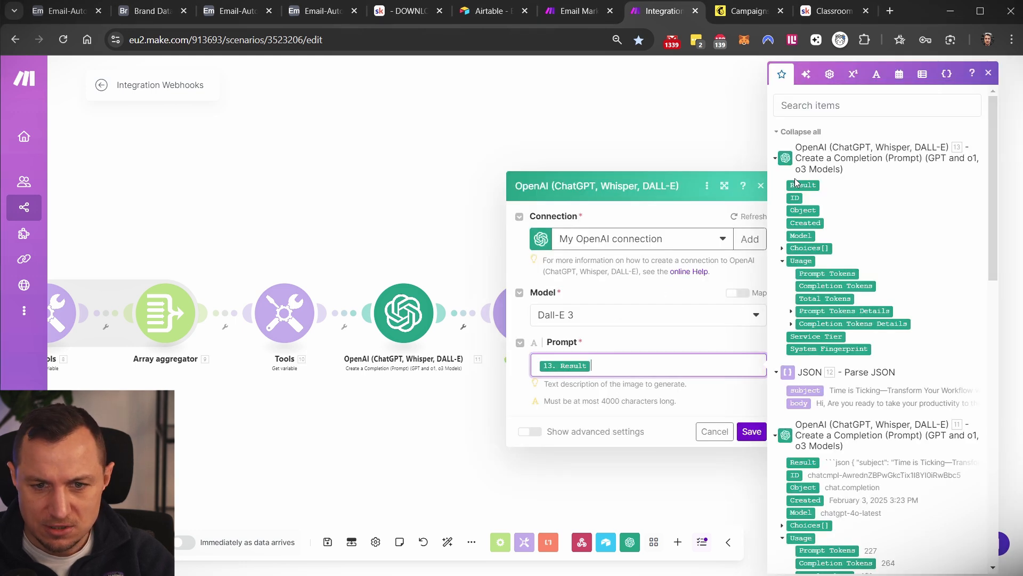
pyautogui.moveTo(934, 133); pyautogui.dragTo(981, 180)
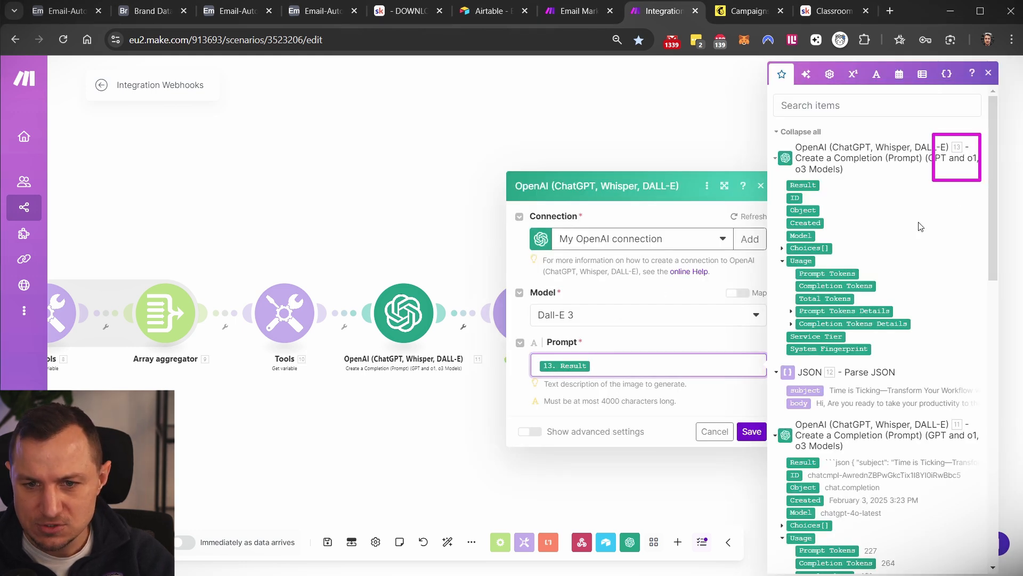
pyautogui.click(640, 164)
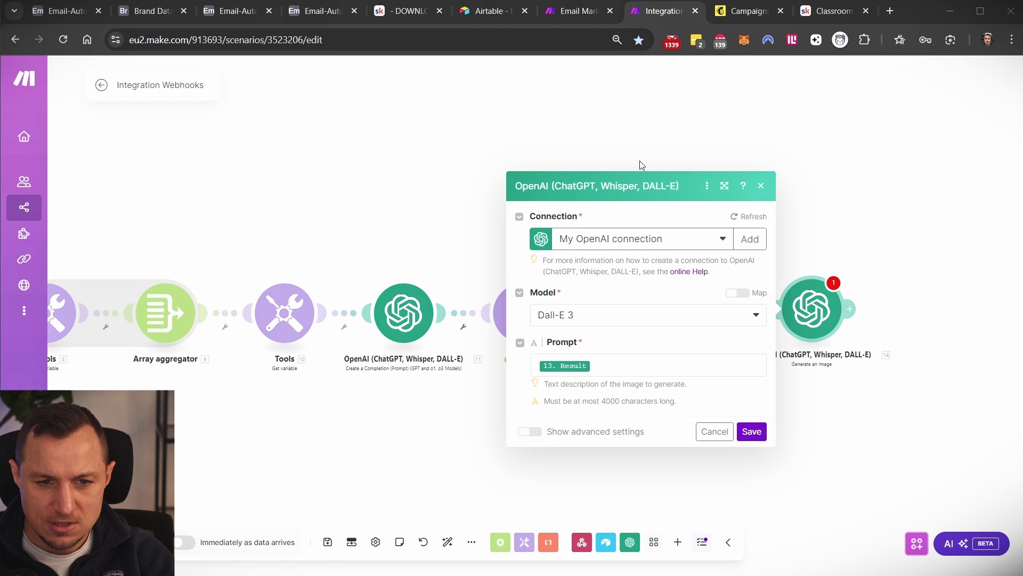
pyautogui.click(752, 432)
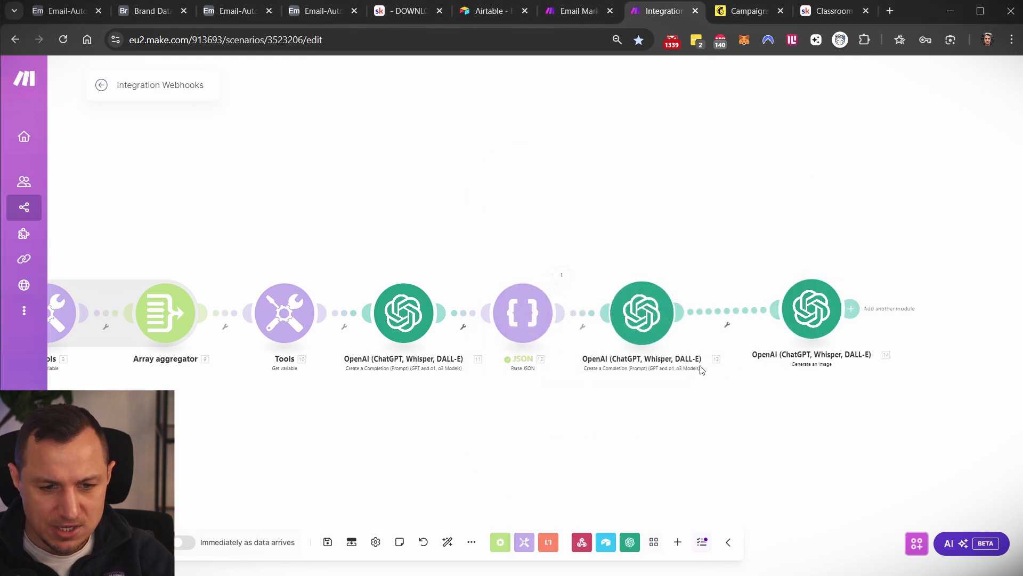
# Rename the OpenAI completion module that follows the JSON module to "Image Promot Generator"
pyautogui.rightClick(660, 321)
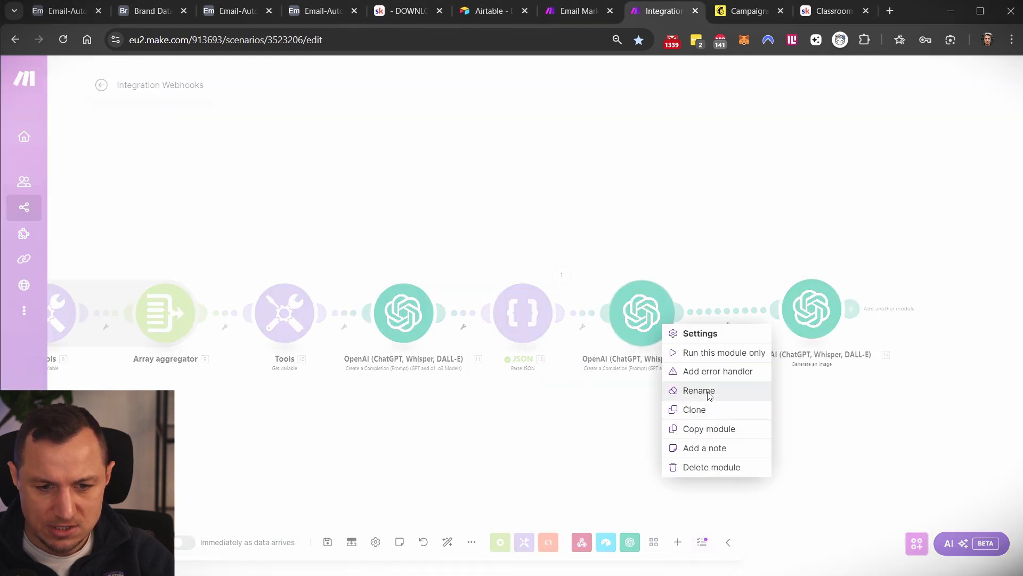
pyautogui.click(695, 391)
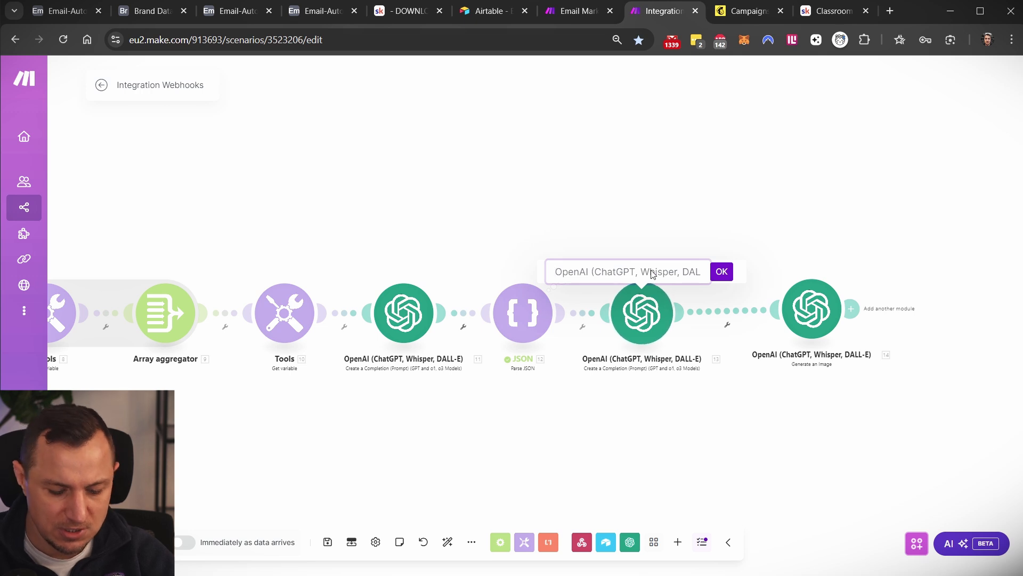
pyautogui.write('Image Promot Gen')
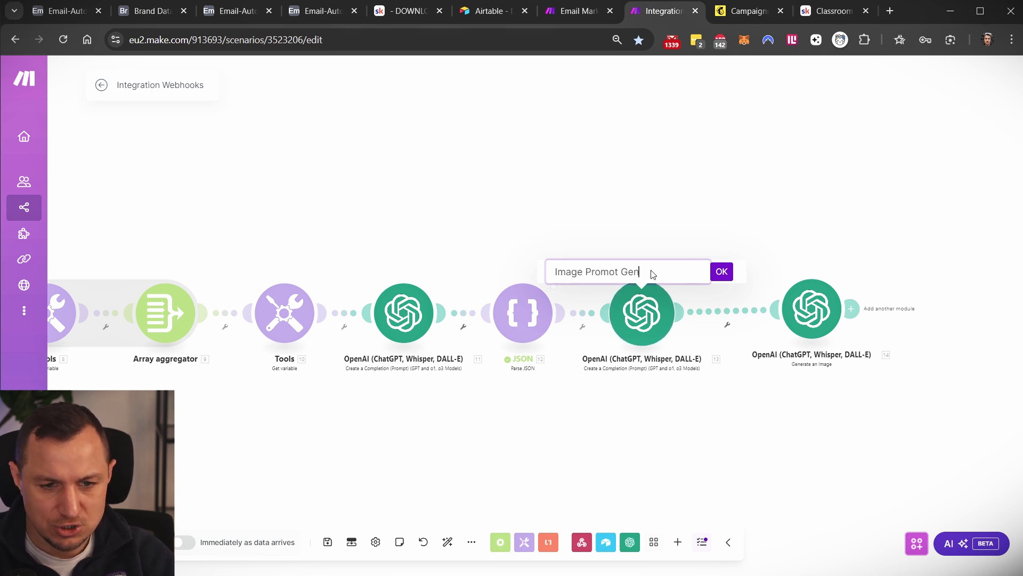
pyautogui.write('erator')
pyautogui.press('Return')
# Rename the OpenAI module that precedes the JSON module to "Email Title and Content Generator"
pyautogui.rightClick(414, 318)
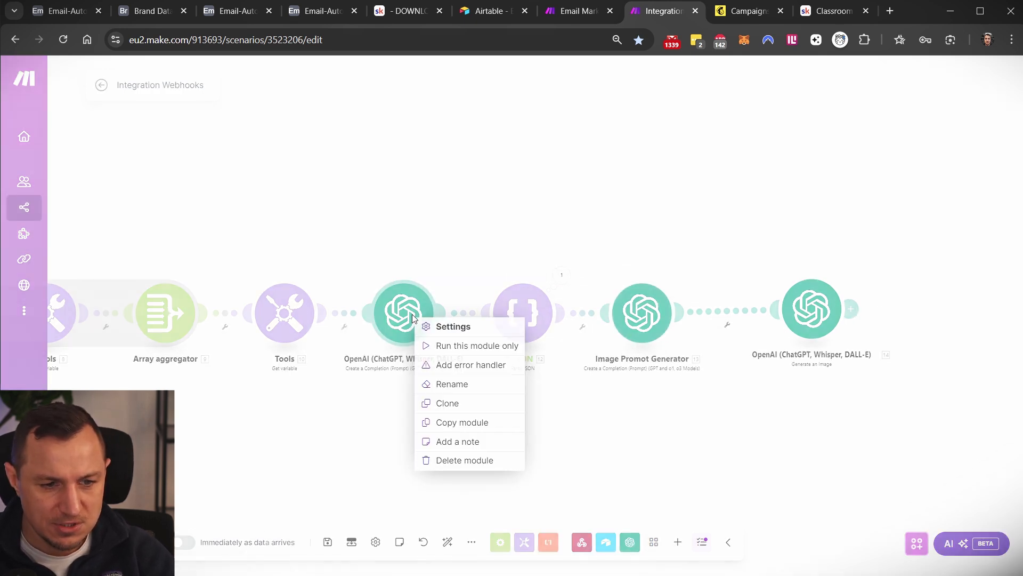
pyautogui.click(477, 382)
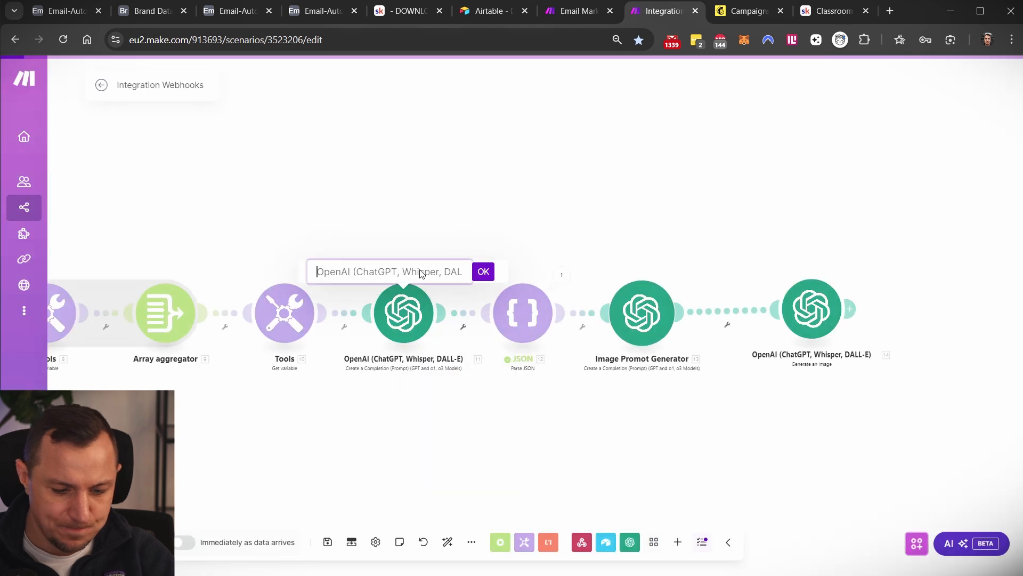
pyautogui.write('Title and Content')
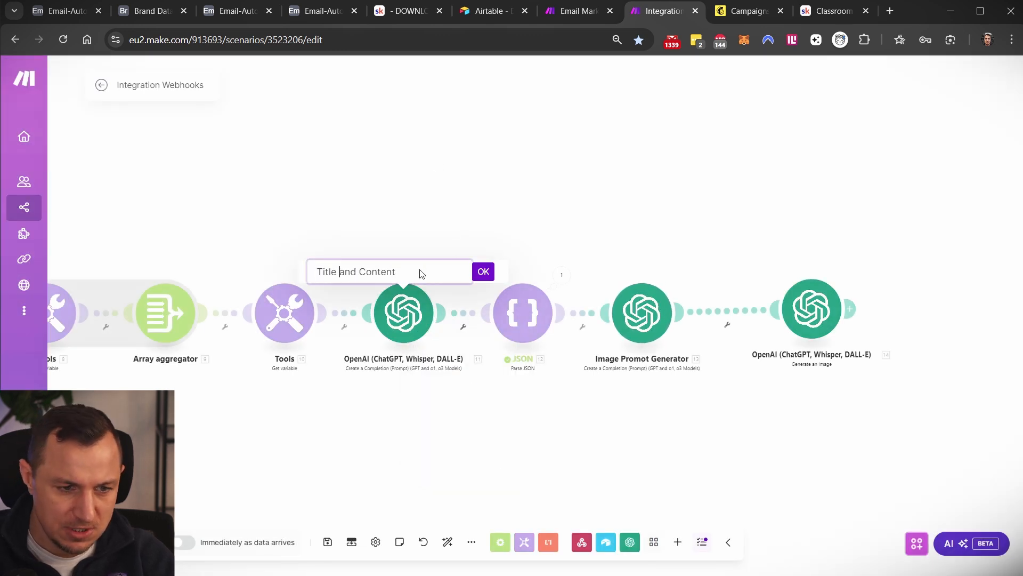
pyautogui.press('Home')
pyautogui.write('Email')
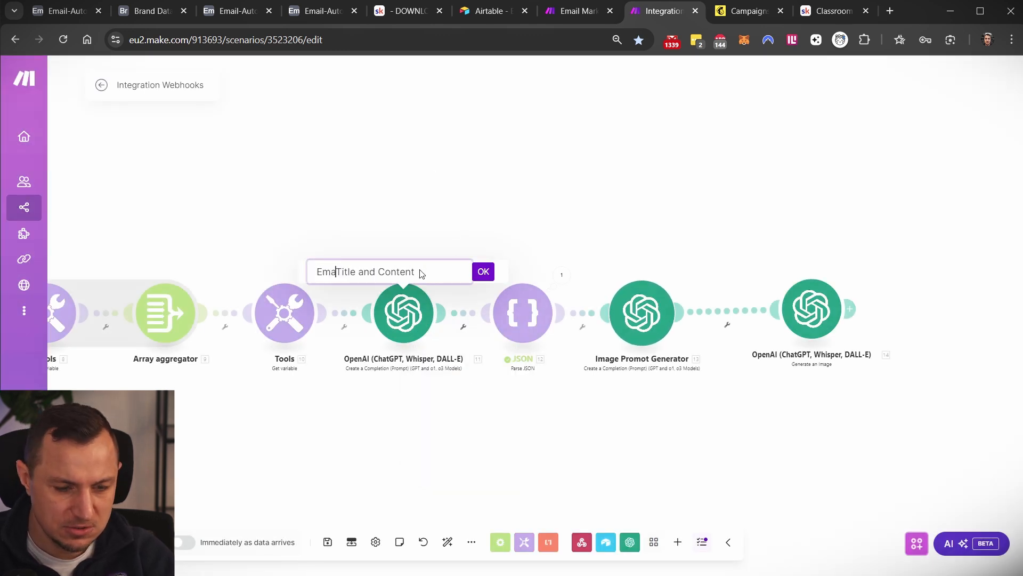
pyautogui.press('End')
pyautogui.write('Generator')
pyautogui.click(475, 272)
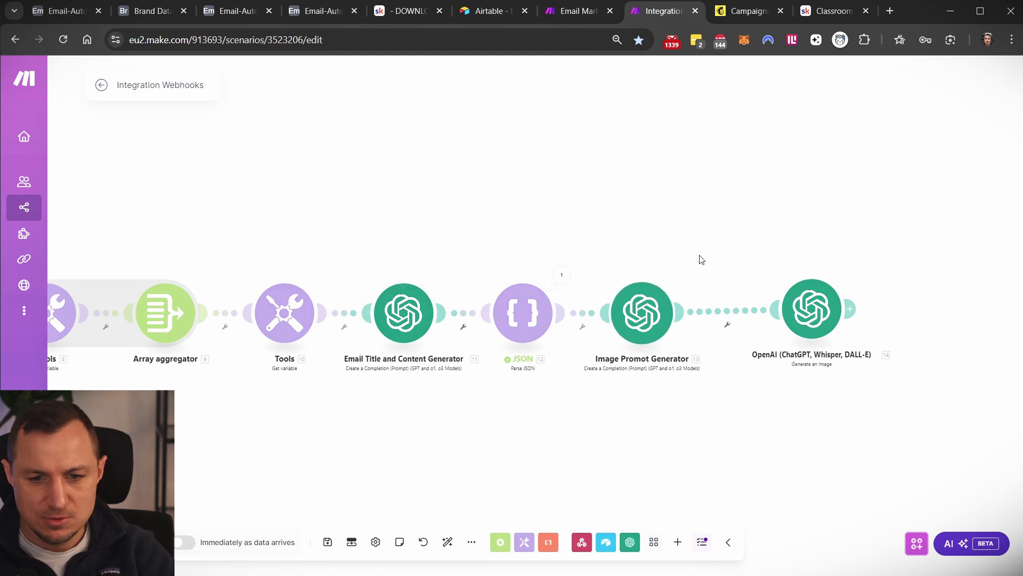
# Realign the image module with the row and add an Airtable Create a Record module after it
pyautogui.moveTo(801, 309); pyautogui.dragTo(767, 317)
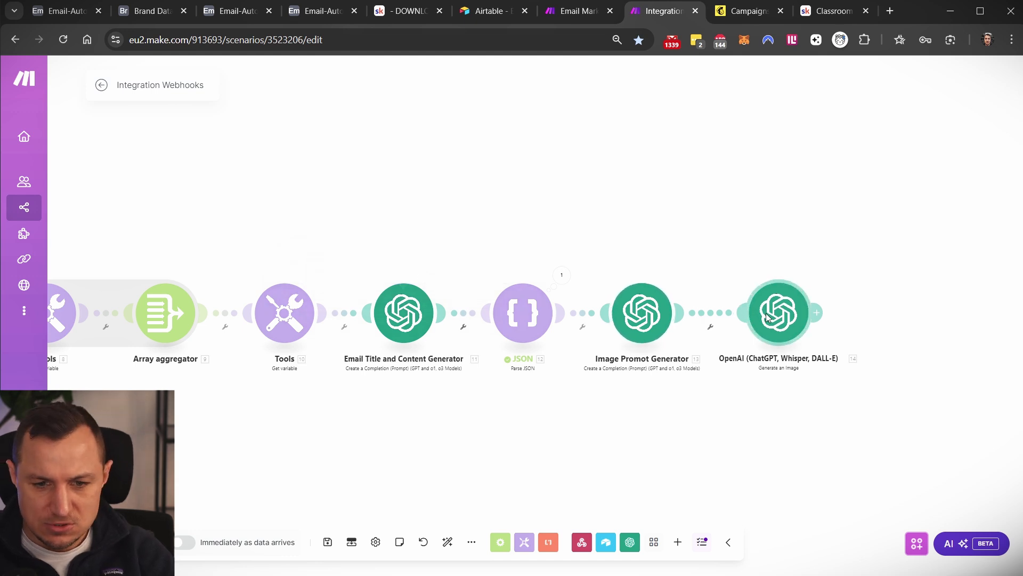
pyautogui.click(817, 312)
pyautogui.click(843, 315)
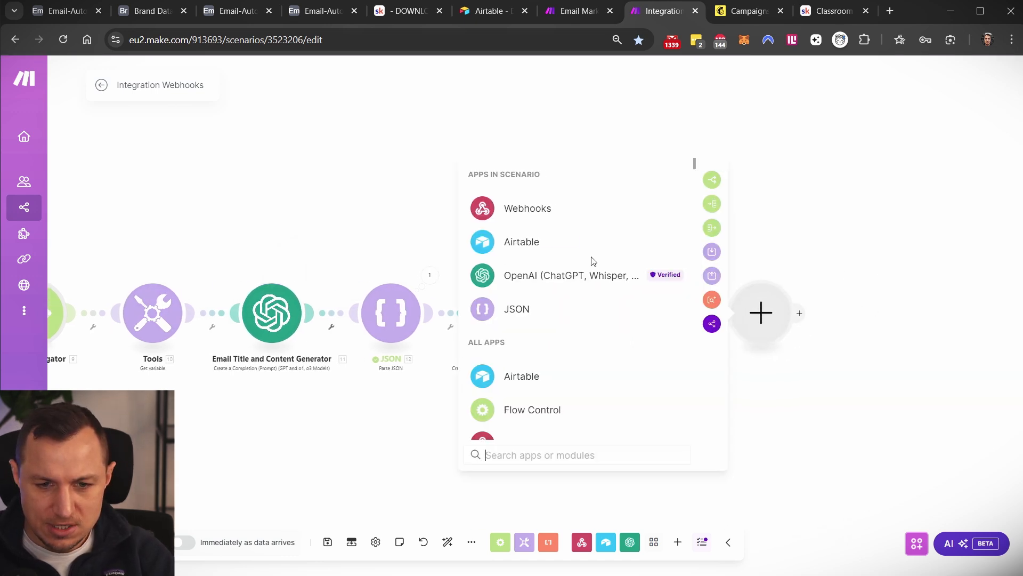
pyautogui.click(535, 250)
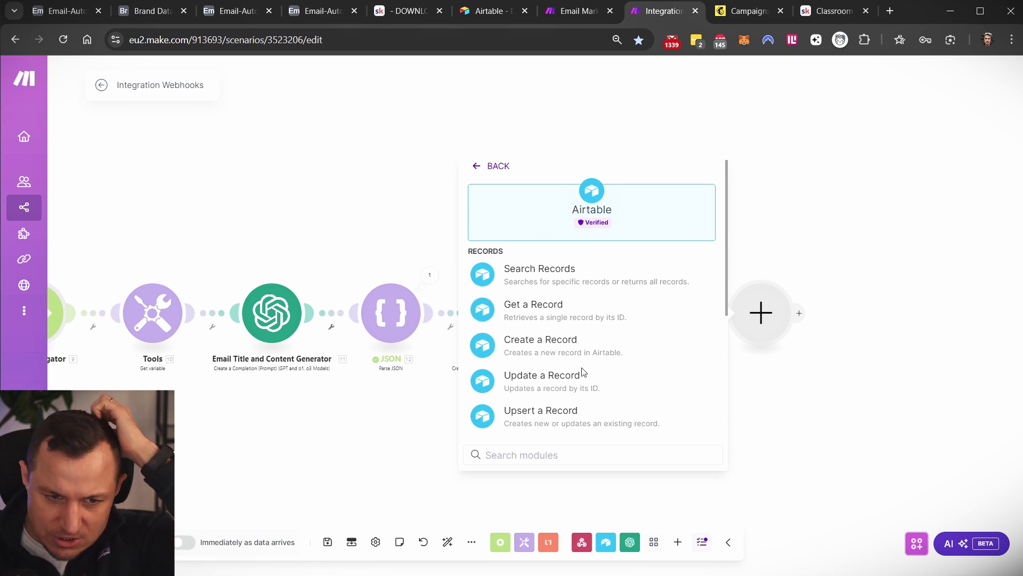
pyautogui.click(622, 343)
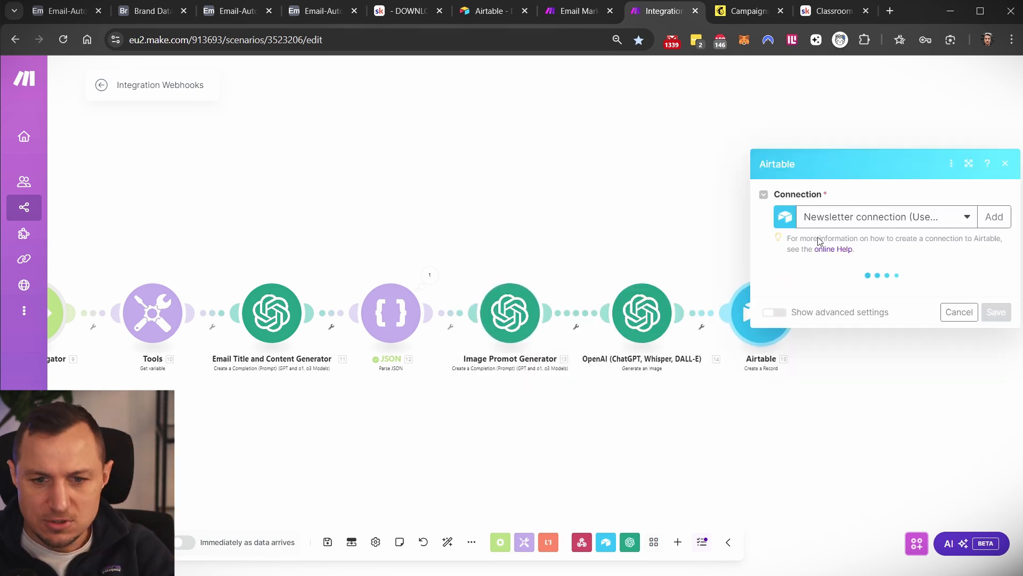
pyautogui.click(992, 217)
pyautogui.click(840, 219)
pyautogui.click(763, 257)
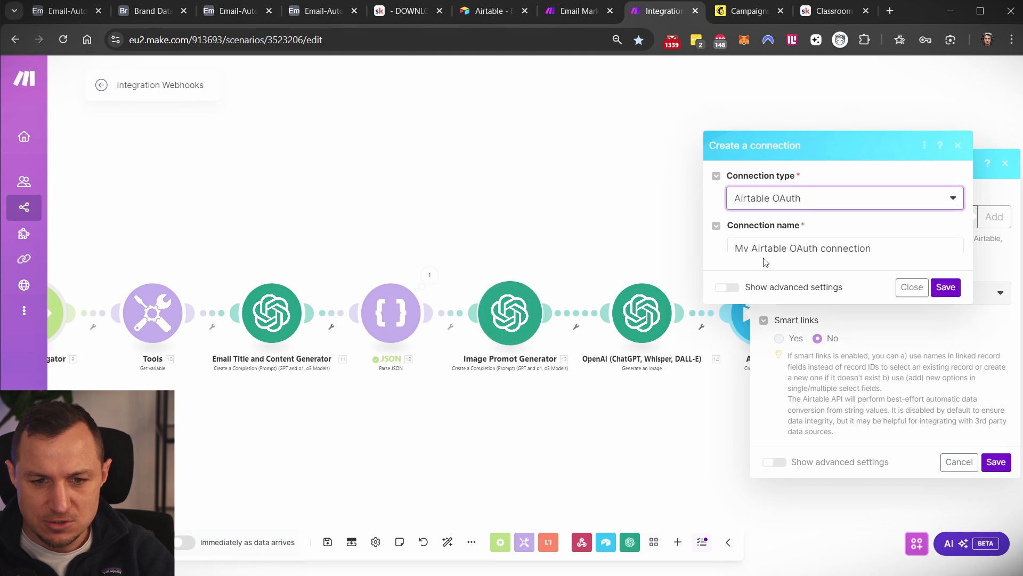
pyautogui.click(809, 245)
pyautogui.hotkey('ctrl', 'a')
pyautogui.press('BackSpace')
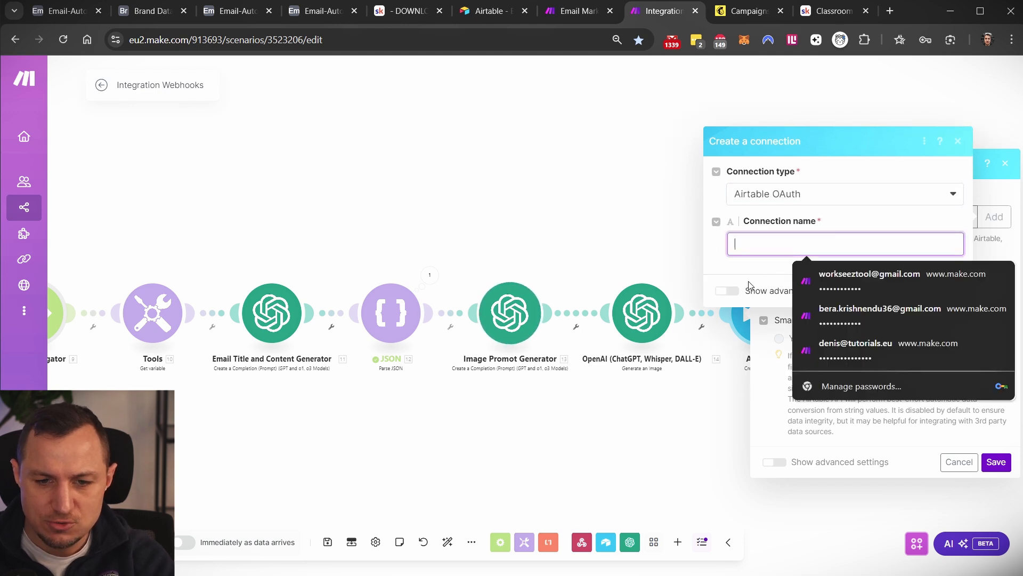
pyautogui.click(782, 264)
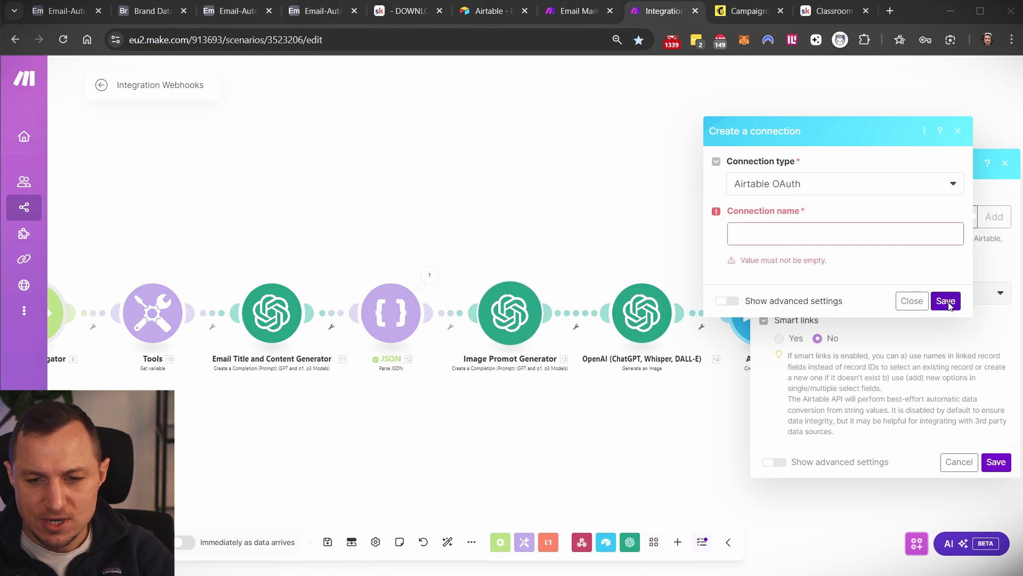
pyautogui.click(911, 301)
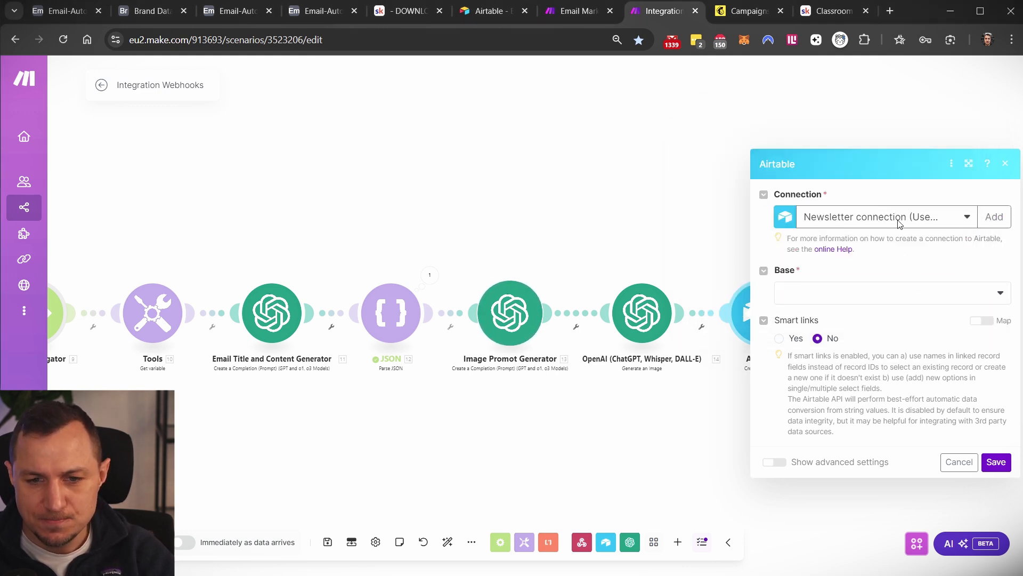
# Set the Airtable module's base to Email-AutomationV1.1 and its table to Email marketing content, matching the storage module in the existing Email Marketing scenario
pyautogui.click(842, 297)
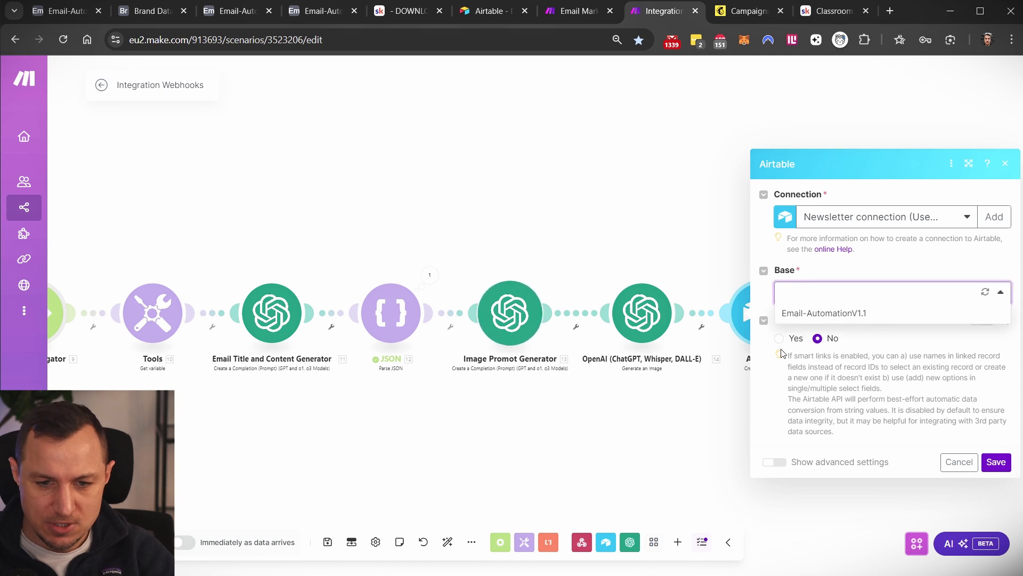
pyautogui.click(832, 309)
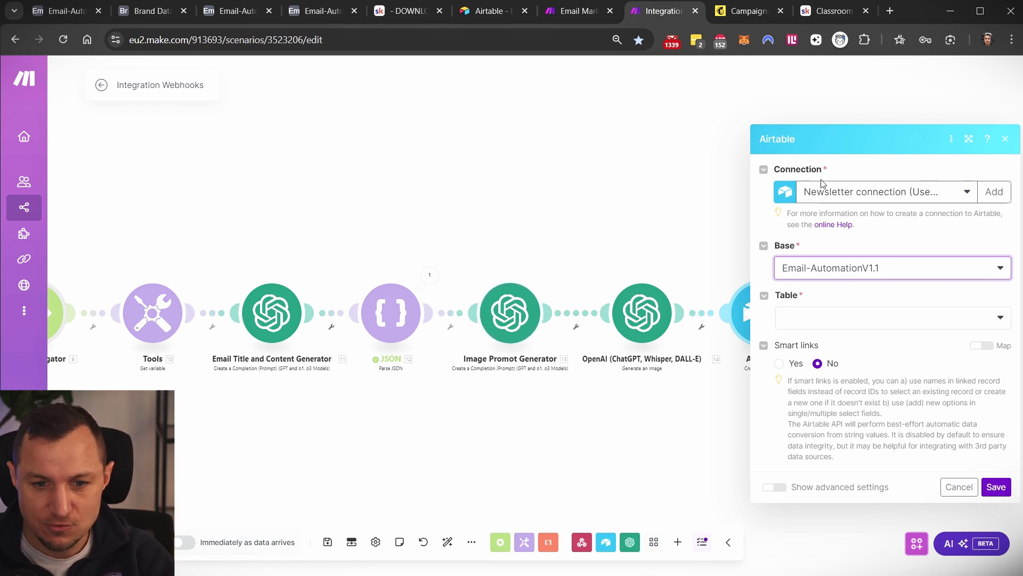
pyautogui.click(870, 308)
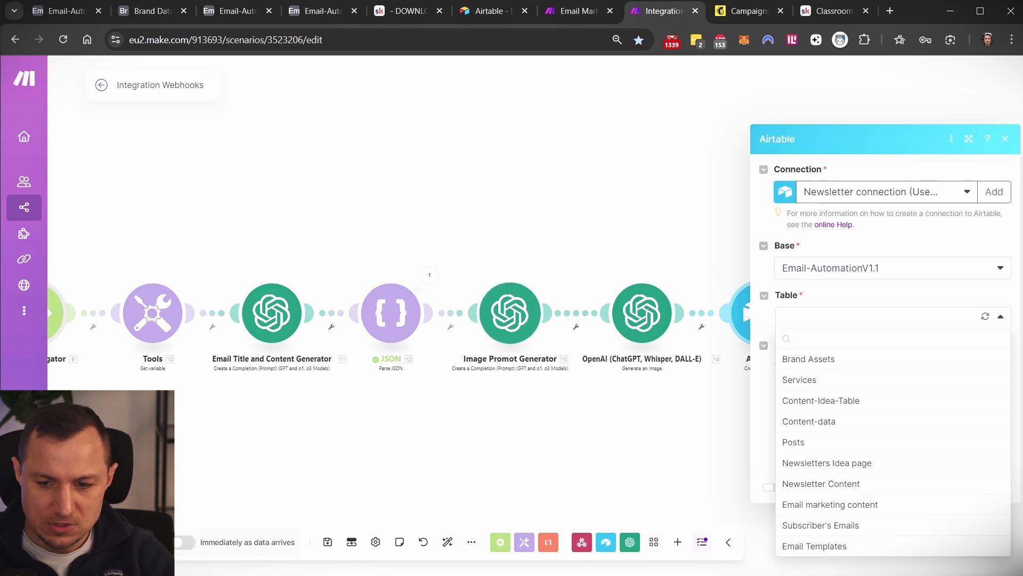
pyautogui.click(597, 12)
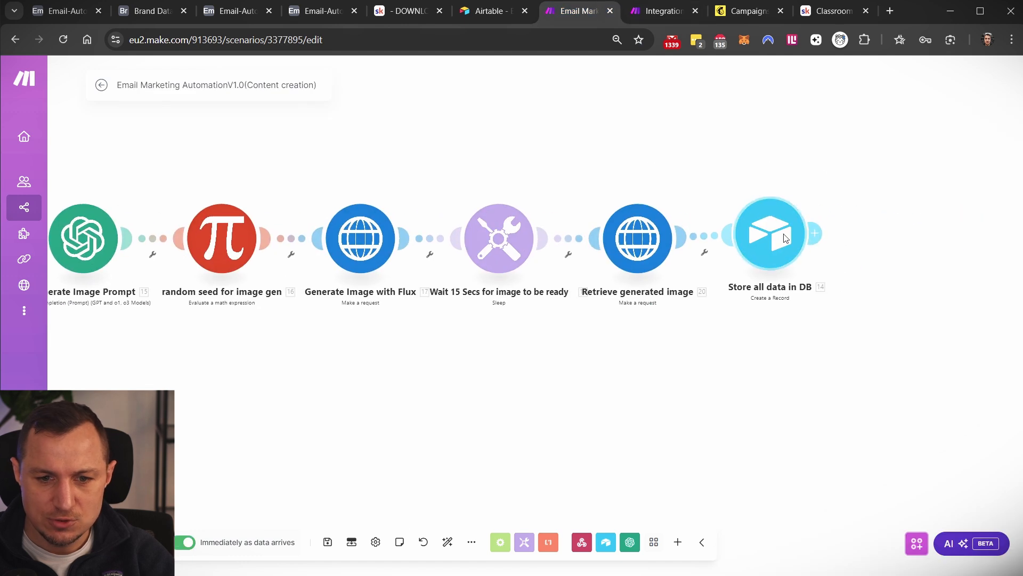
pyautogui.click(784, 238)
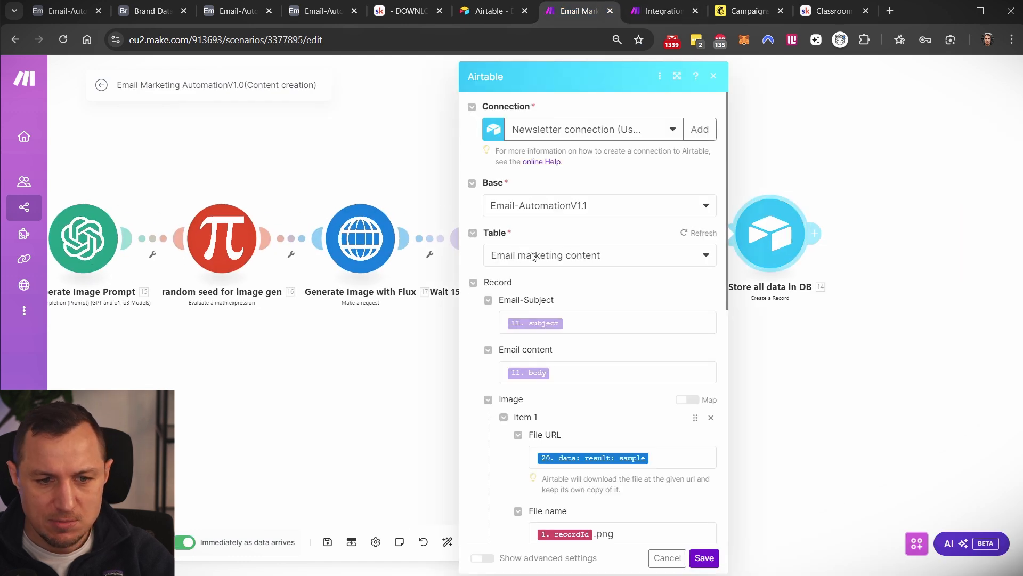
pyautogui.click(661, 11)
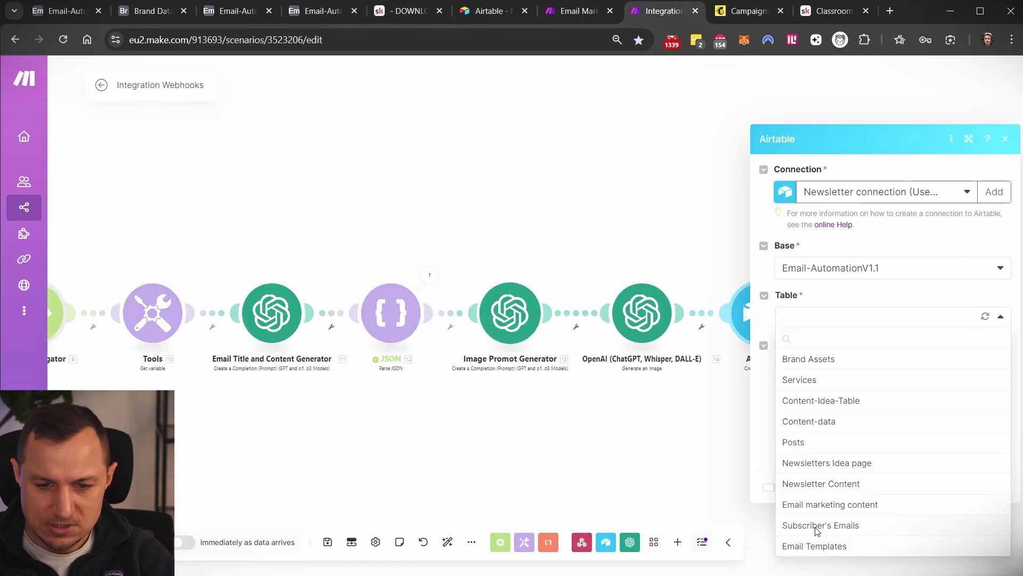
pyautogui.click(835, 505)
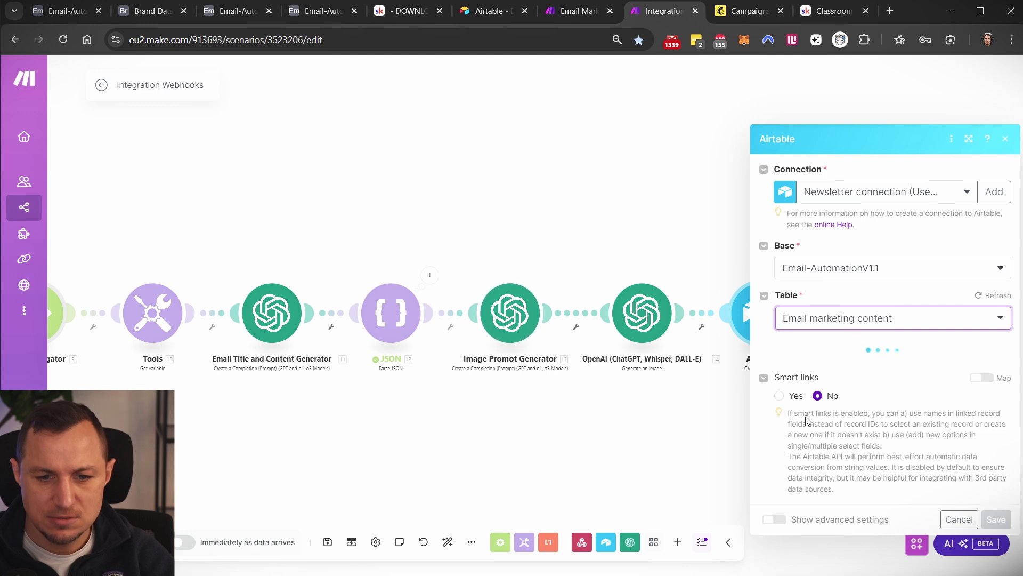
# Map the record's Email-Subject to the JSON module's subject and its Email content to the JSON module's body
pyautogui.click(833, 193)
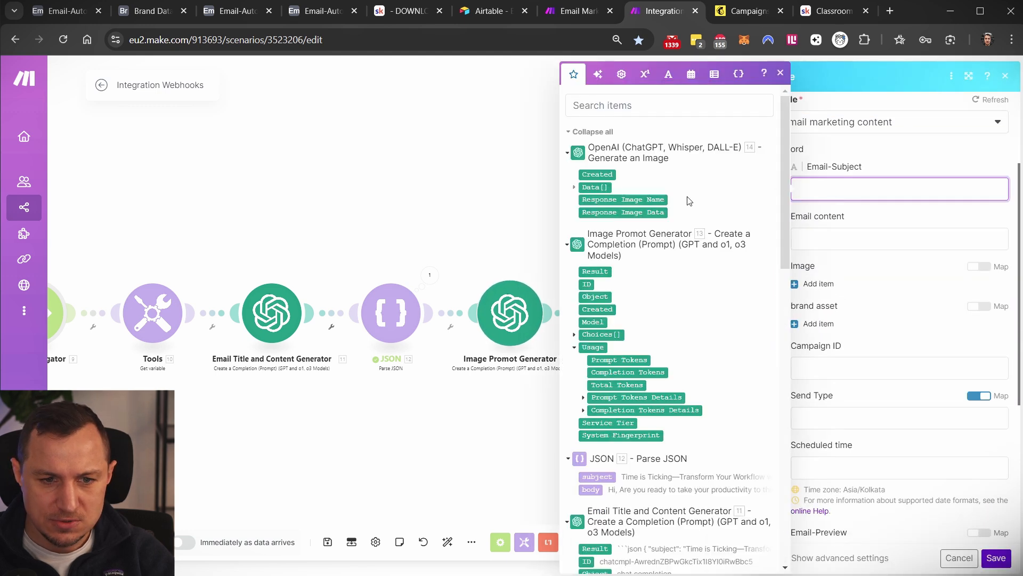
pyautogui.scroll(-1, 603, 286)
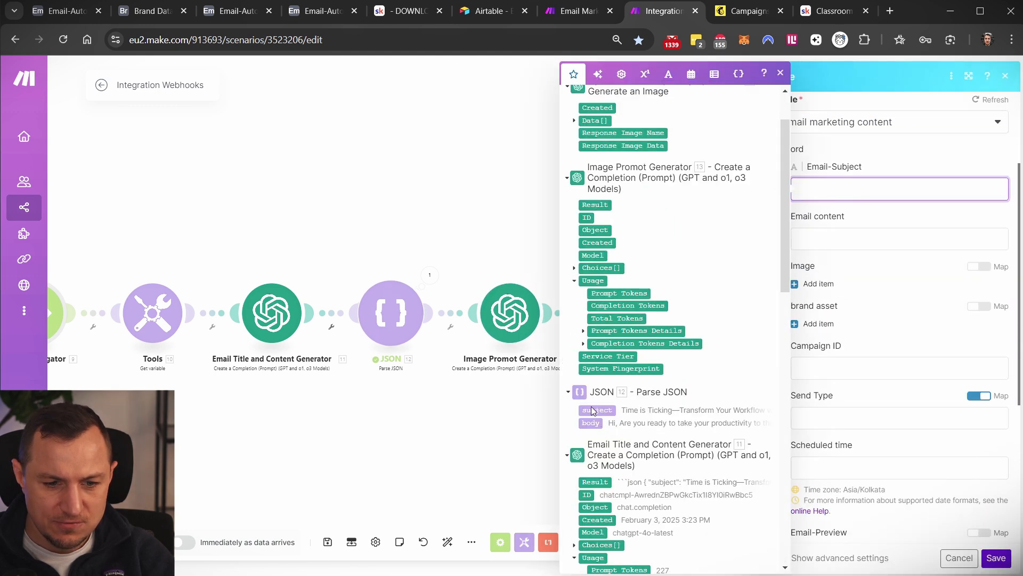
pyautogui.click(596, 410)
pyautogui.click(830, 240)
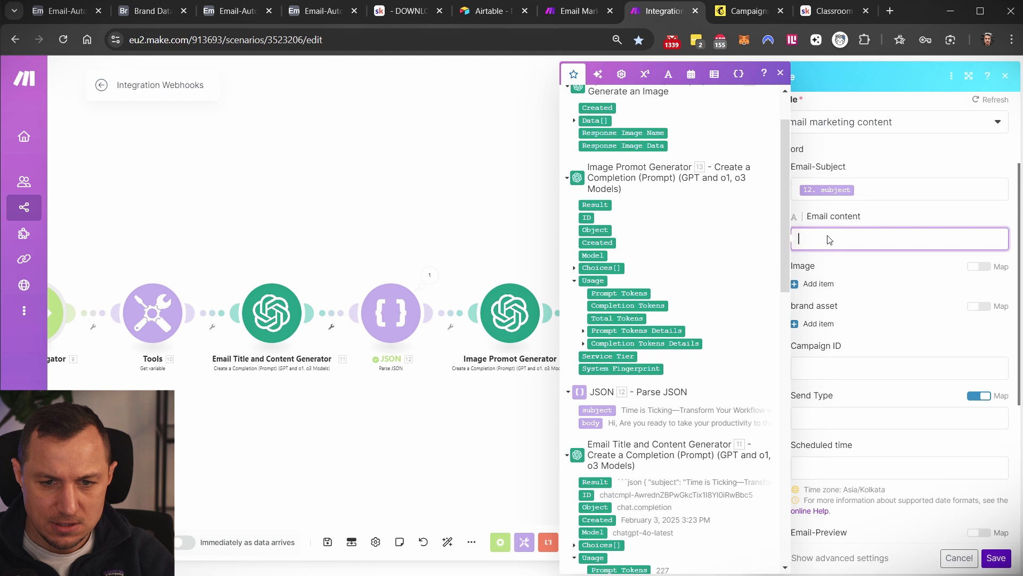
pyautogui.click(593, 423)
pyautogui.moveTo(341, 240); pyautogui.dragTo(469, 397)
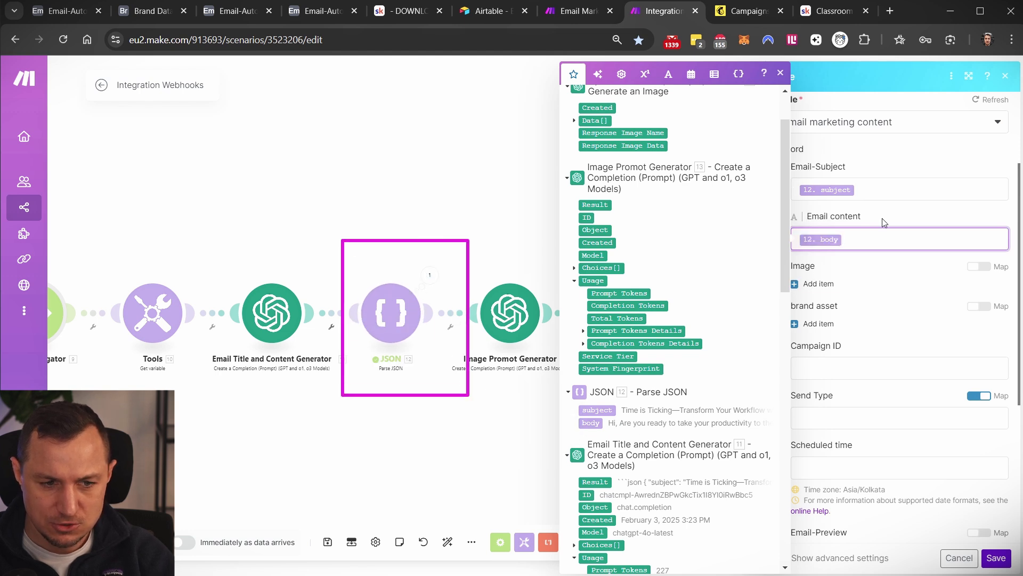
# Add an item to the record's Image field and map its File URL to the URL in the image module's Data array
pyautogui.click(852, 288)
pyautogui.click(818, 284)
pyautogui.scroll(-1, 831, 290)
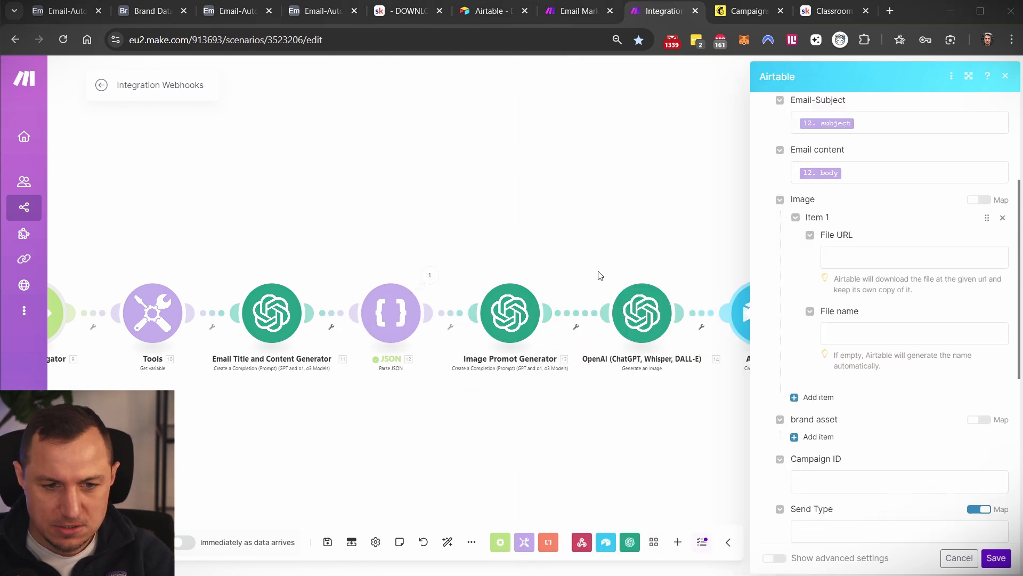
pyautogui.moveTo(595, 255); pyautogui.dragTo(702, 419)
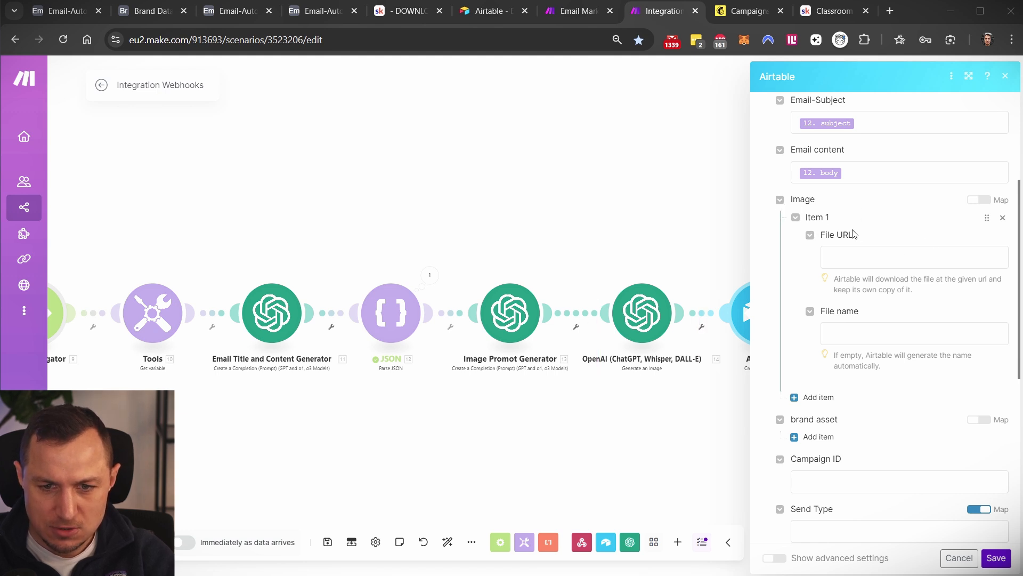
pyautogui.click(780, 200)
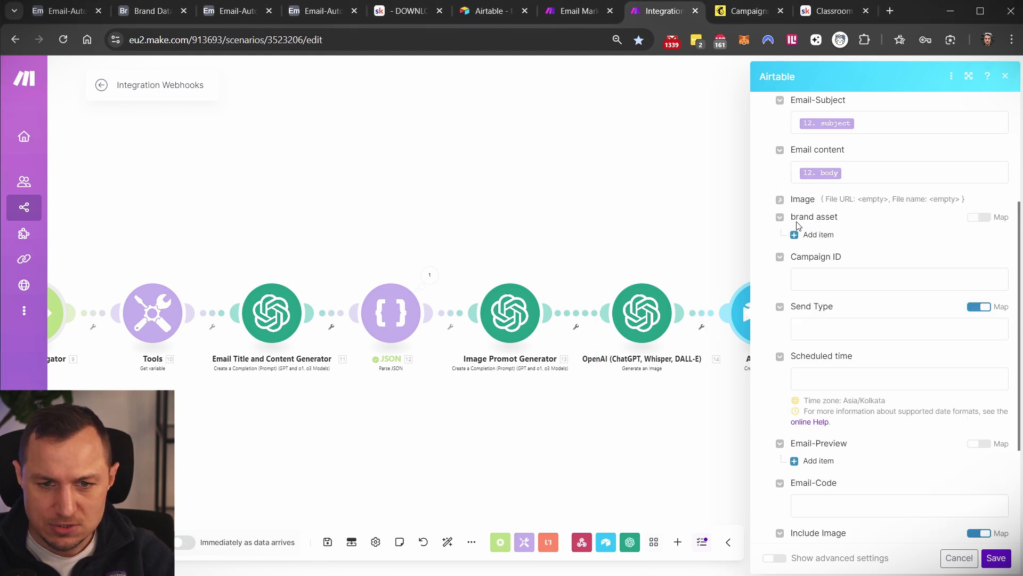
pyautogui.click(780, 200)
pyautogui.click(854, 258)
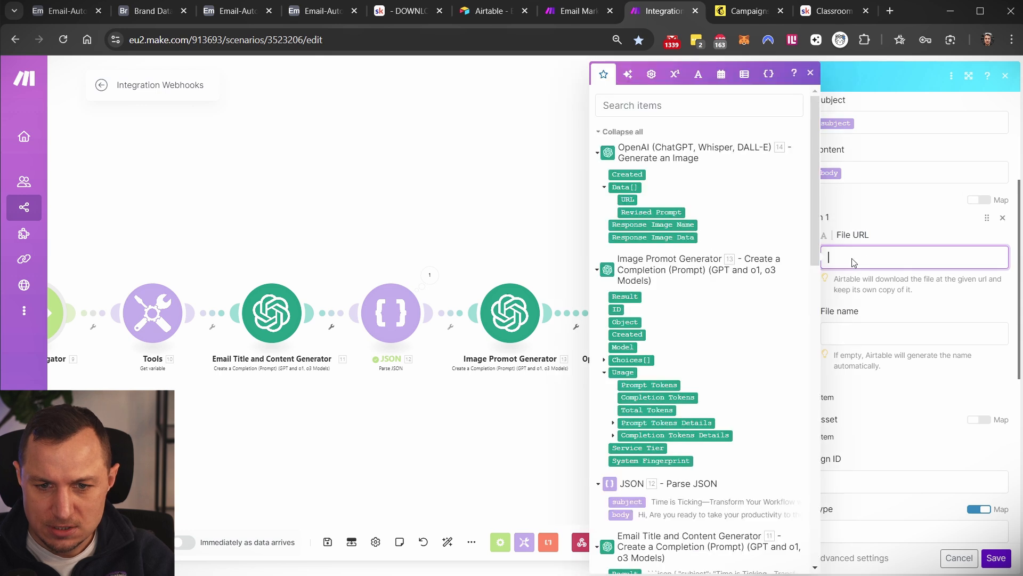
pyautogui.click(620, 190)
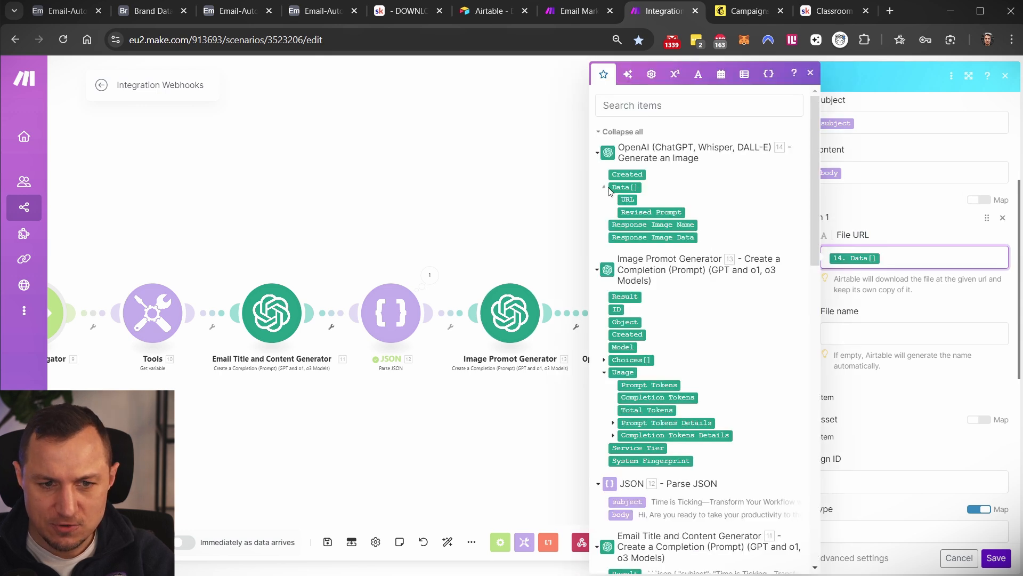
pyautogui.click(605, 187)
pyautogui.press('BackSpace')
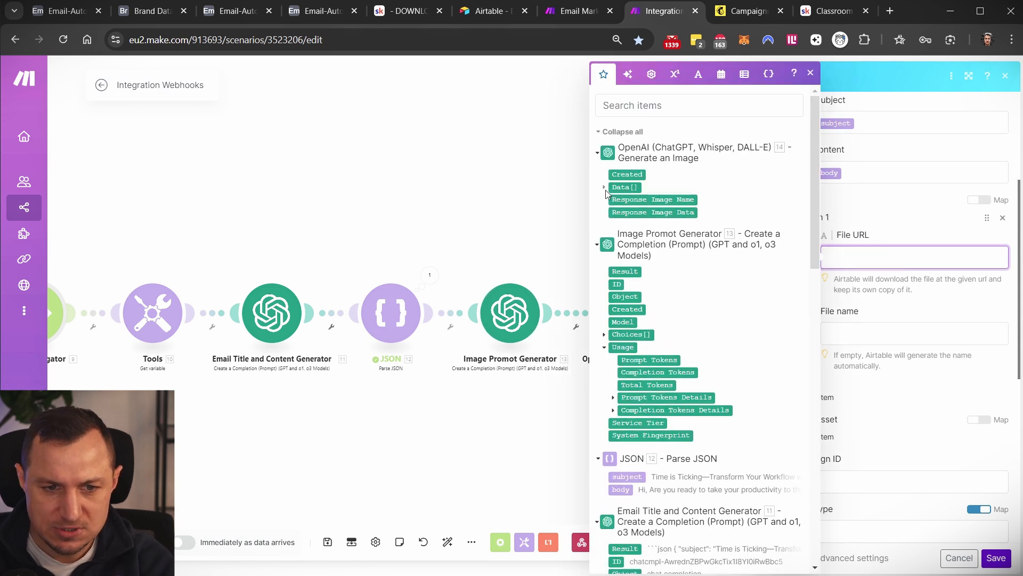
pyautogui.click(605, 187)
pyautogui.click(628, 200)
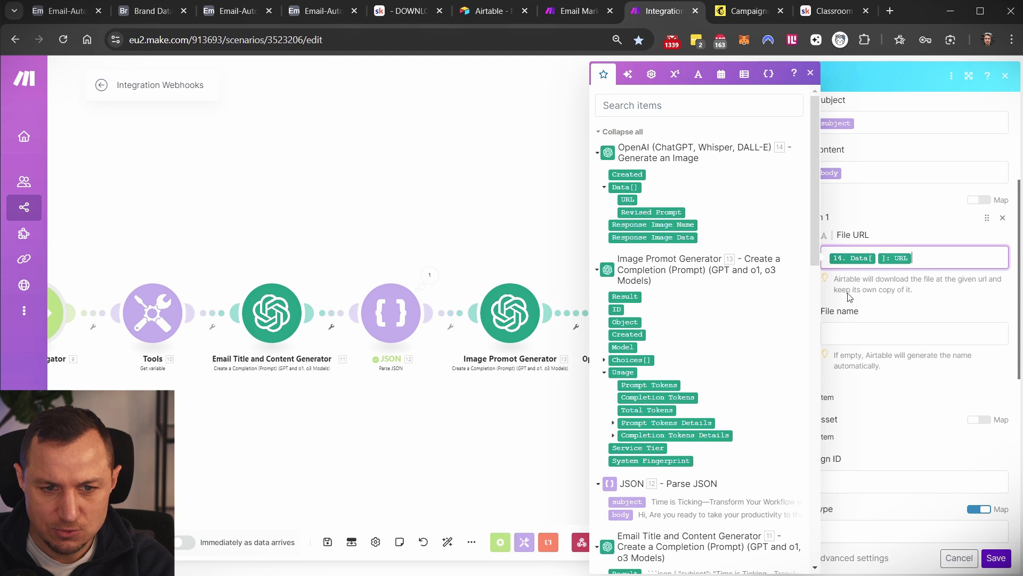
# Build the image's file name from the webhook recordId, the Get a Record ID and the Email Title and Content Generator ID, ending in .png
pyautogui.click(872, 337)
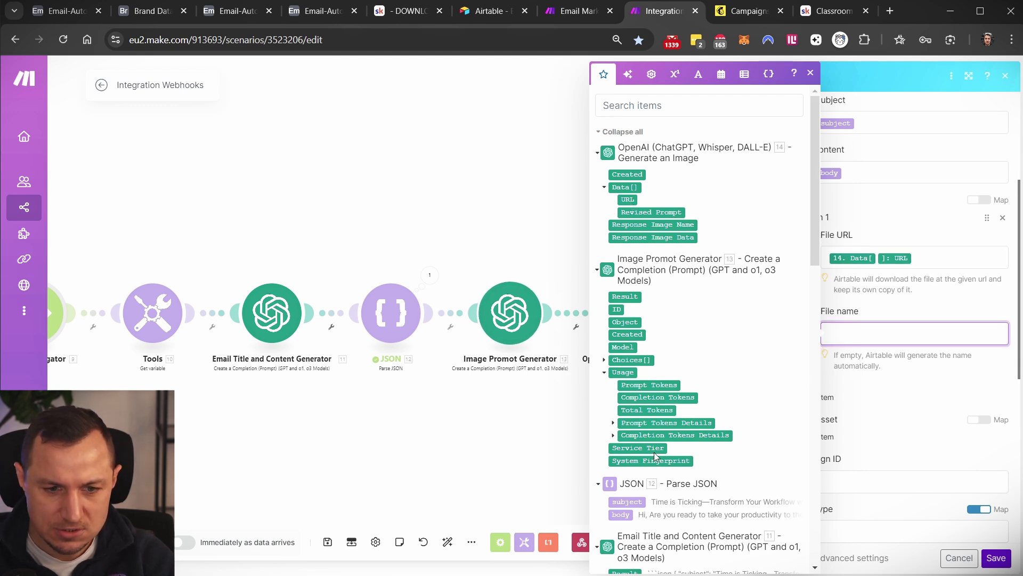
pyautogui.scroll(-15, 665, 435)
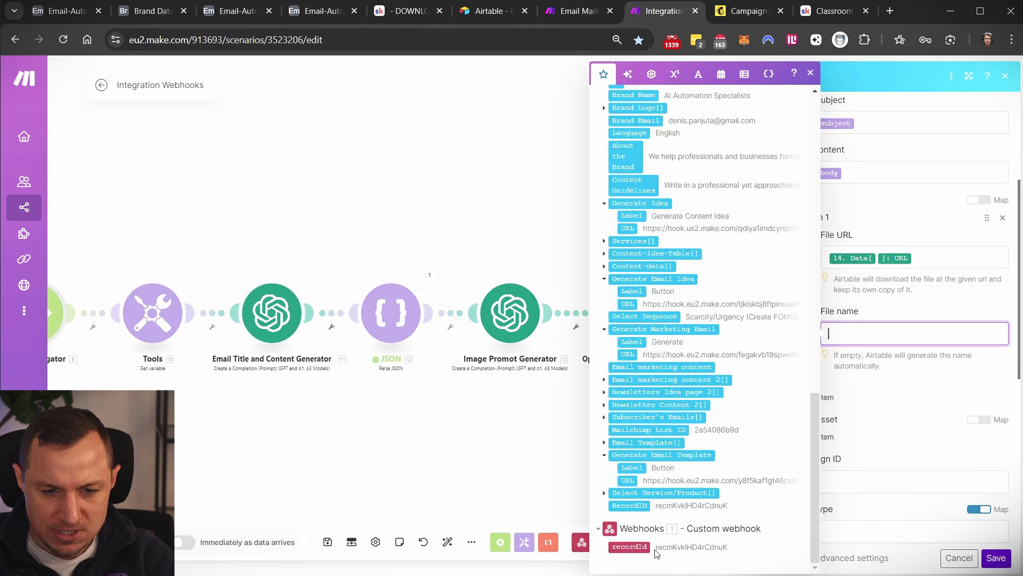
pyautogui.click(630, 547)
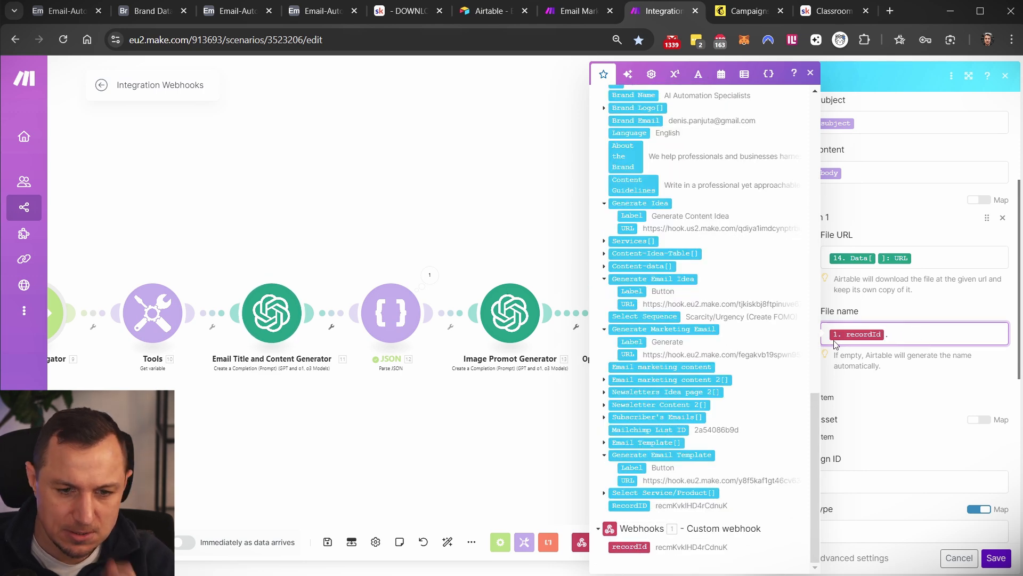
pyautogui.scroll(3, 652, 319)
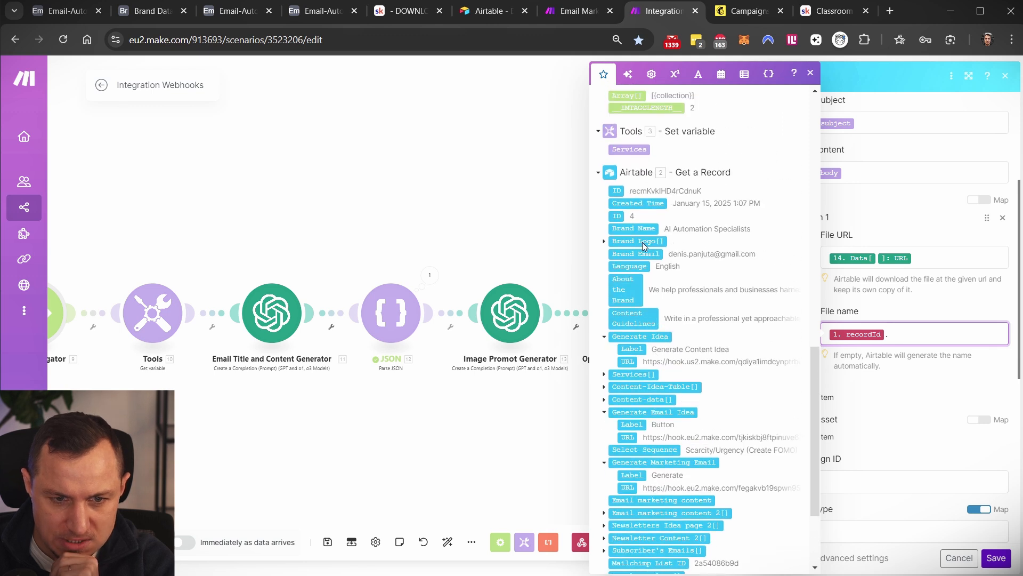
pyautogui.click(618, 216)
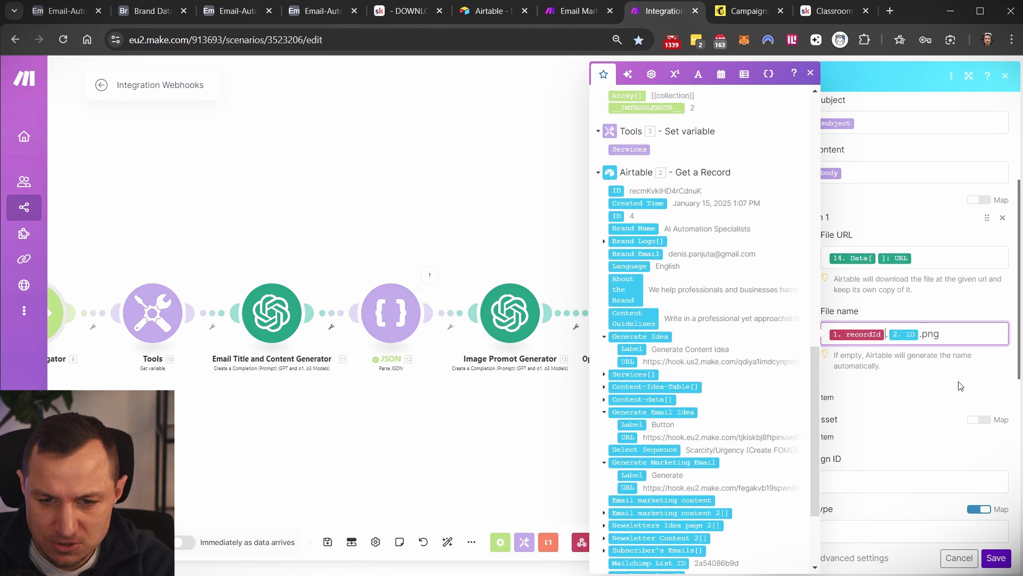
pyautogui.press('Delete')
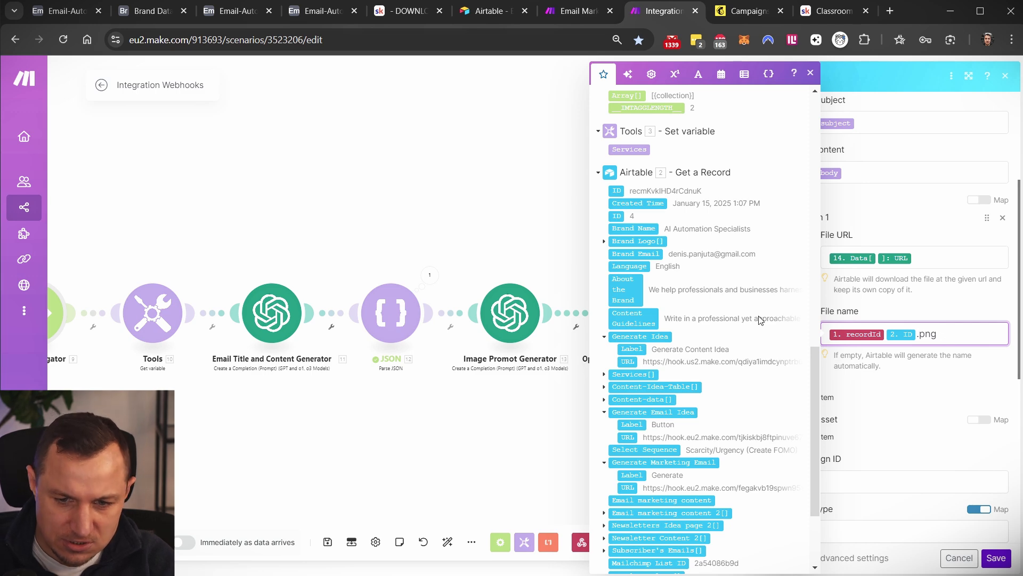
pyautogui.scroll(15, 761, 320)
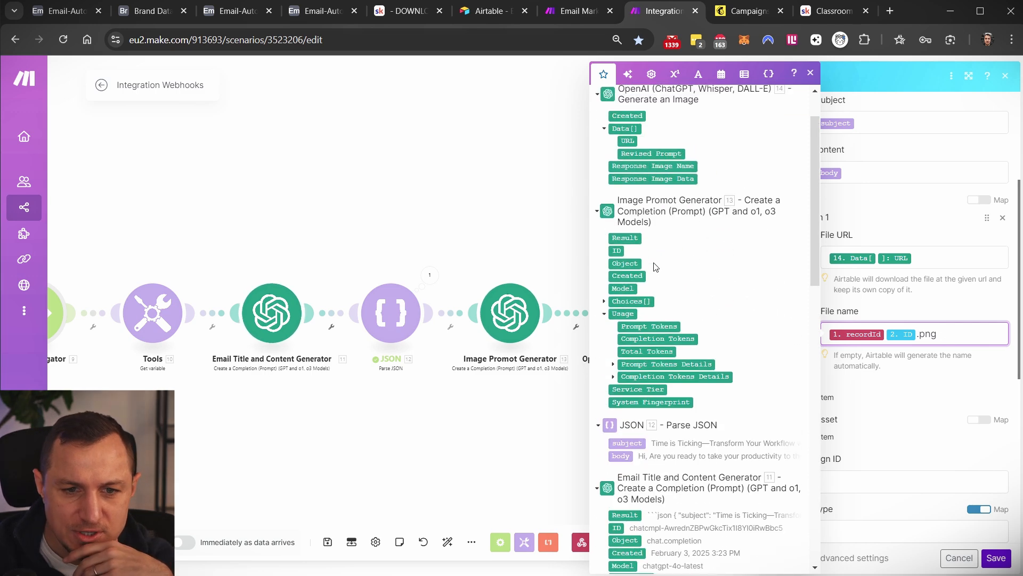
pyautogui.scroll(-4, 634, 333)
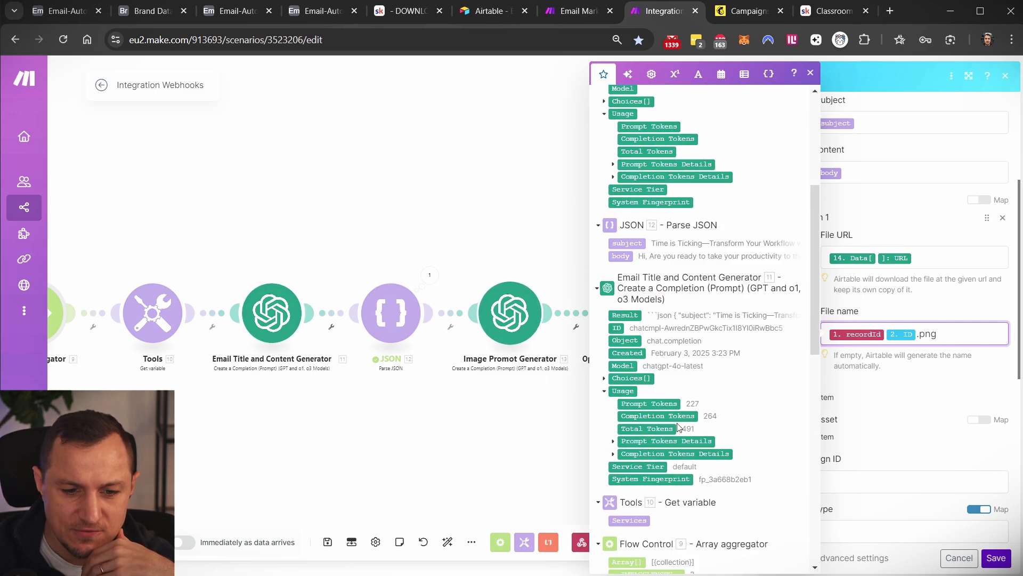
pyautogui.moveTo(619, 331); pyautogui.dragTo(938, 334)
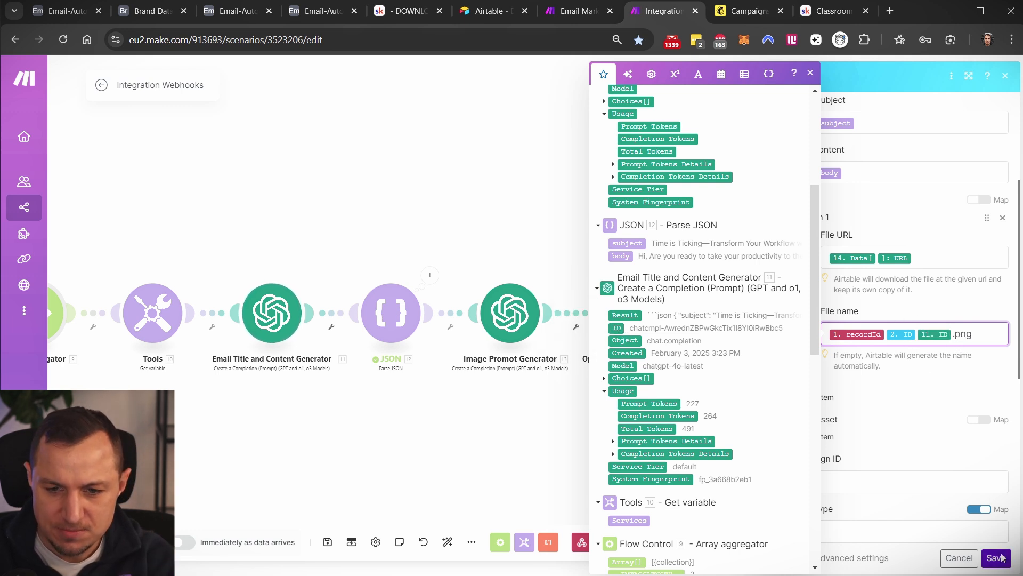
# Check the remaining record fields, leave them empty and save the Airtable module's settings
pyautogui.click(914, 438)
pyautogui.scroll(-5, 901, 434)
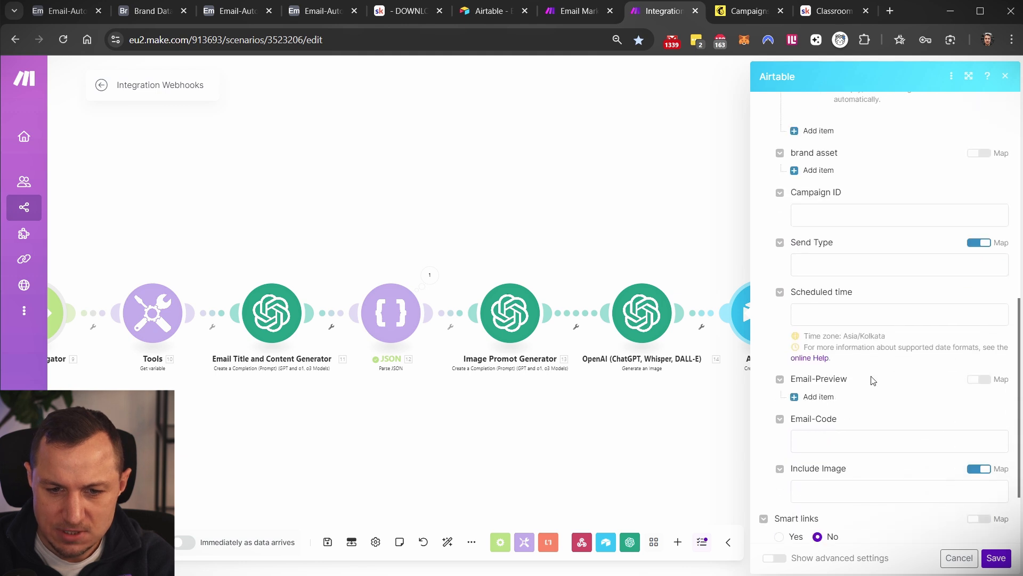
pyautogui.scroll(-2, 859, 357)
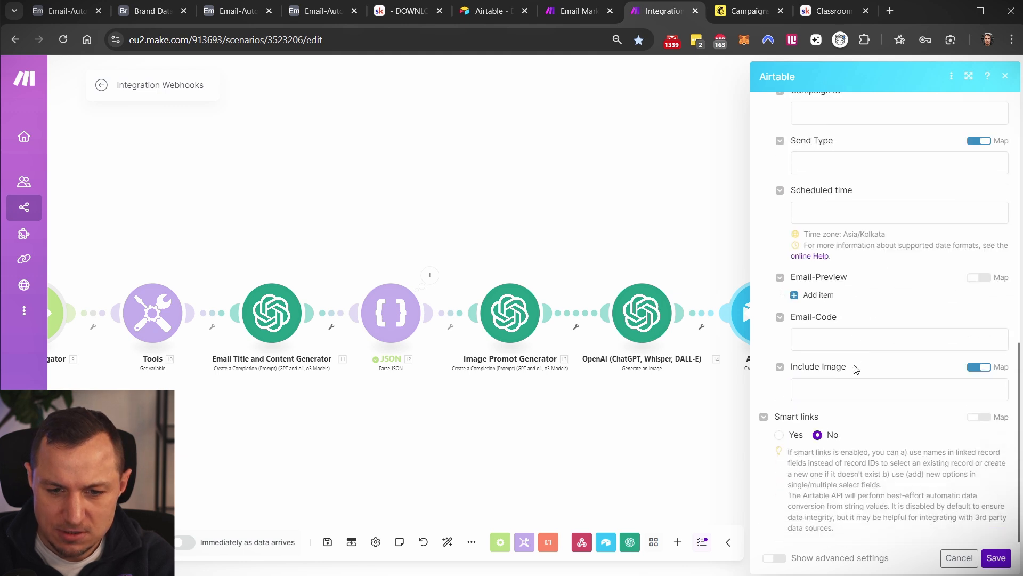
pyautogui.click(1003, 561)
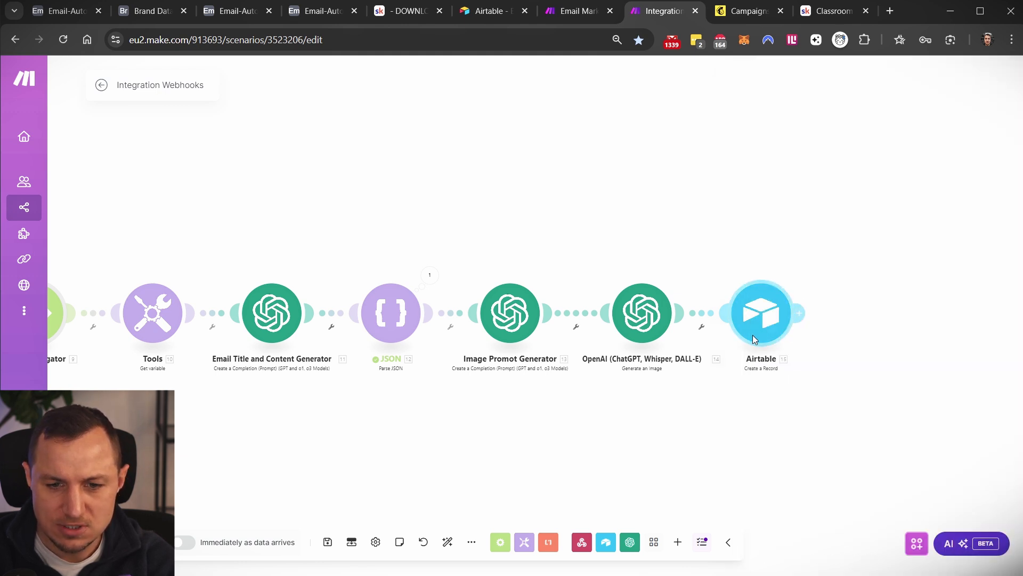
# Add an item to the record's brand asset field, map its Record ID to the webhook's recordId, and save the Airtable module
pyautogui.click(758, 323)
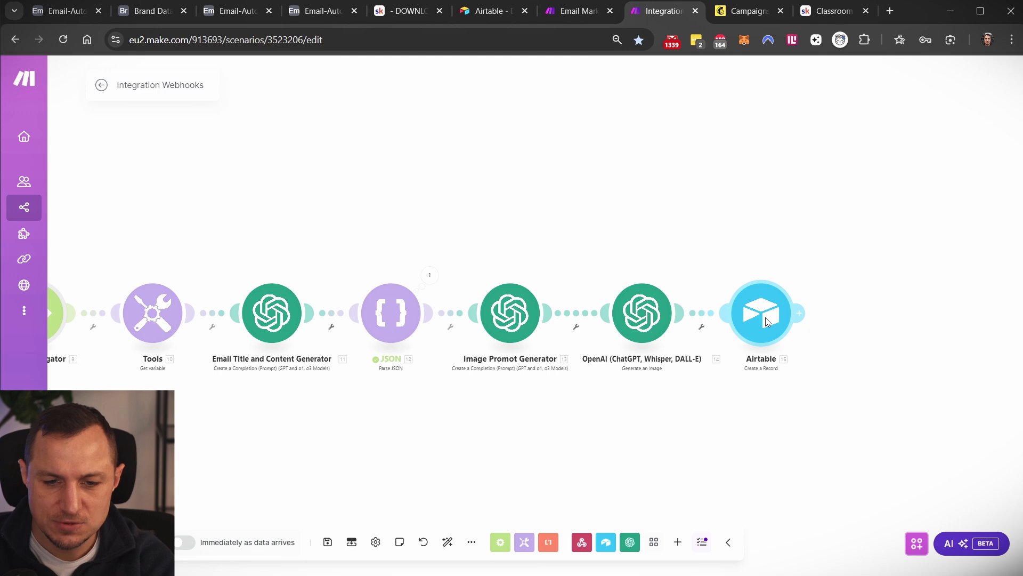
pyautogui.click(674, 204)
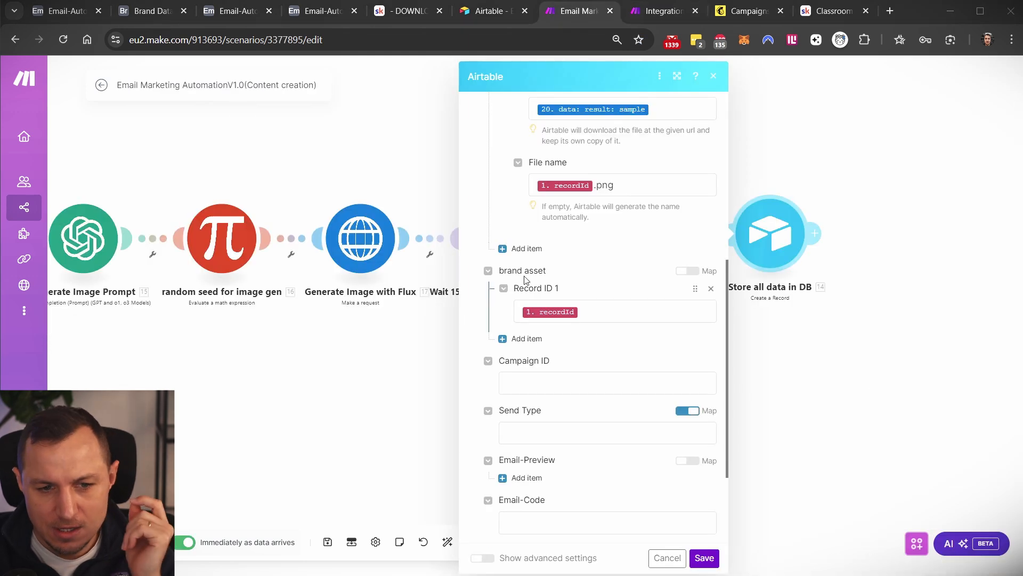
pyautogui.moveTo(477, 272)
pyautogui.mouseDown()
pyautogui.moveTo(593, 338)
pyautogui.moveTo(646, 351)
pyautogui.mouseUp()
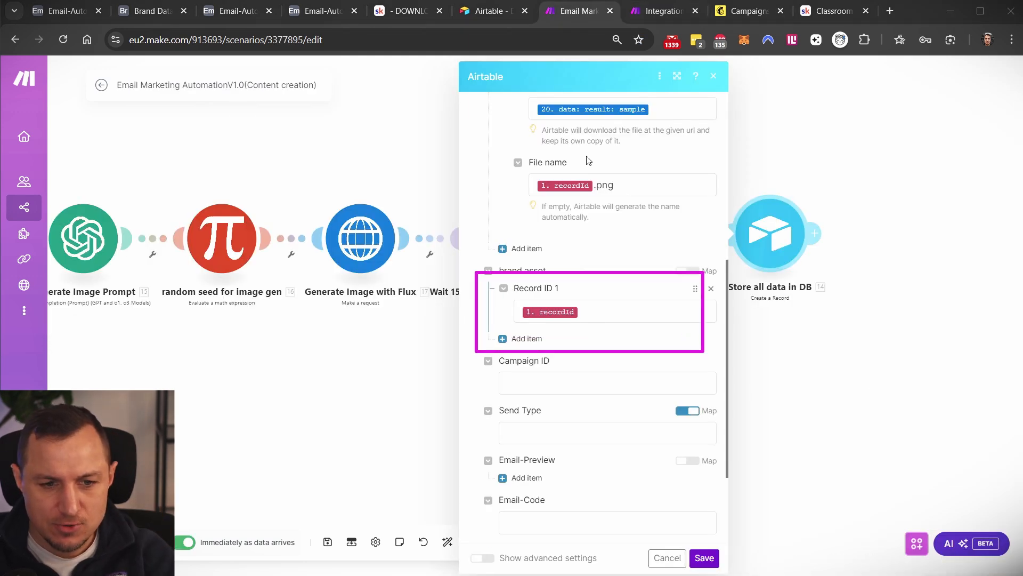
pyautogui.click(655, 11)
pyautogui.click(752, 307)
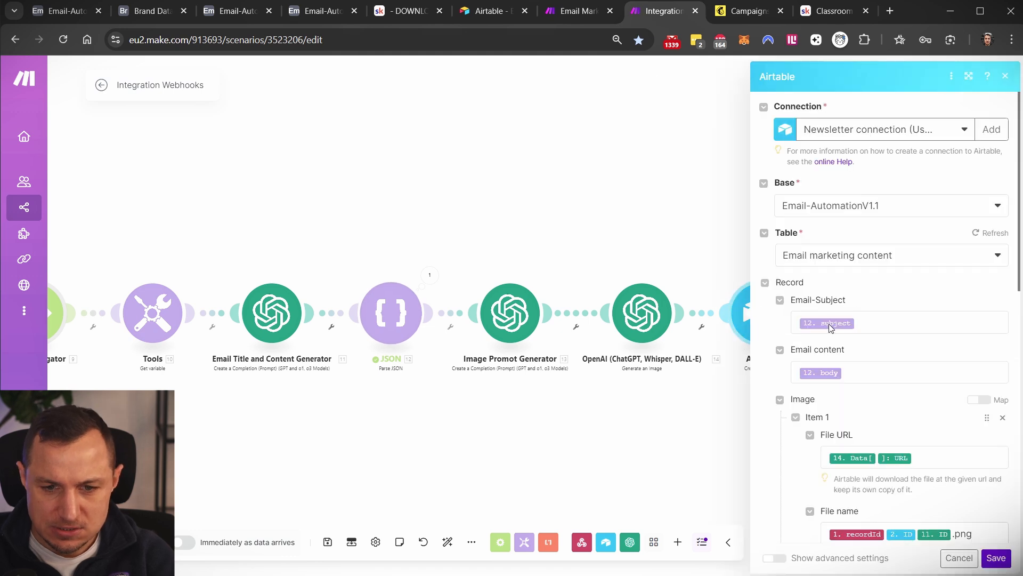
pyautogui.scroll(-7, 821, 369)
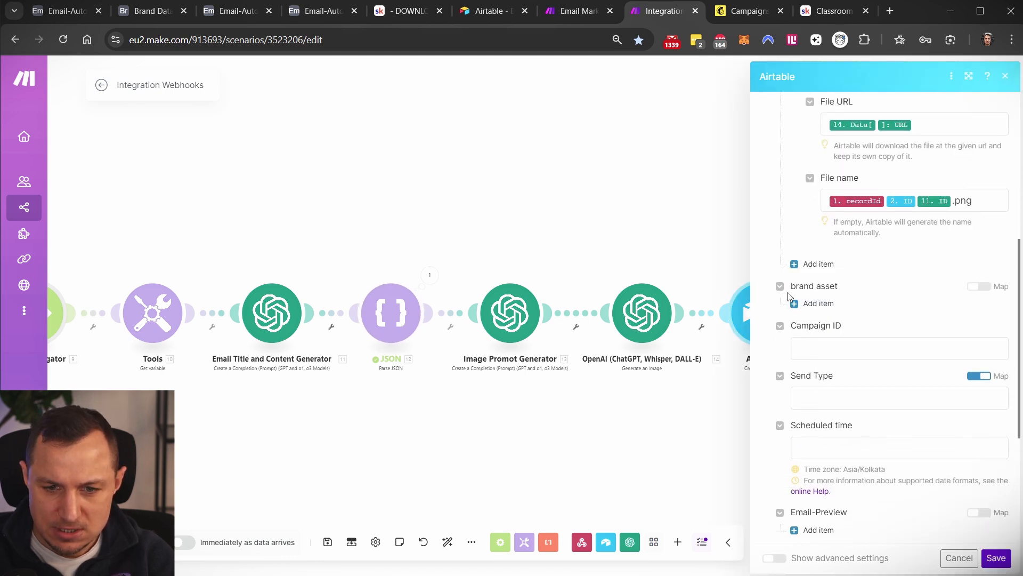
pyautogui.click(810, 304)
pyautogui.click(841, 336)
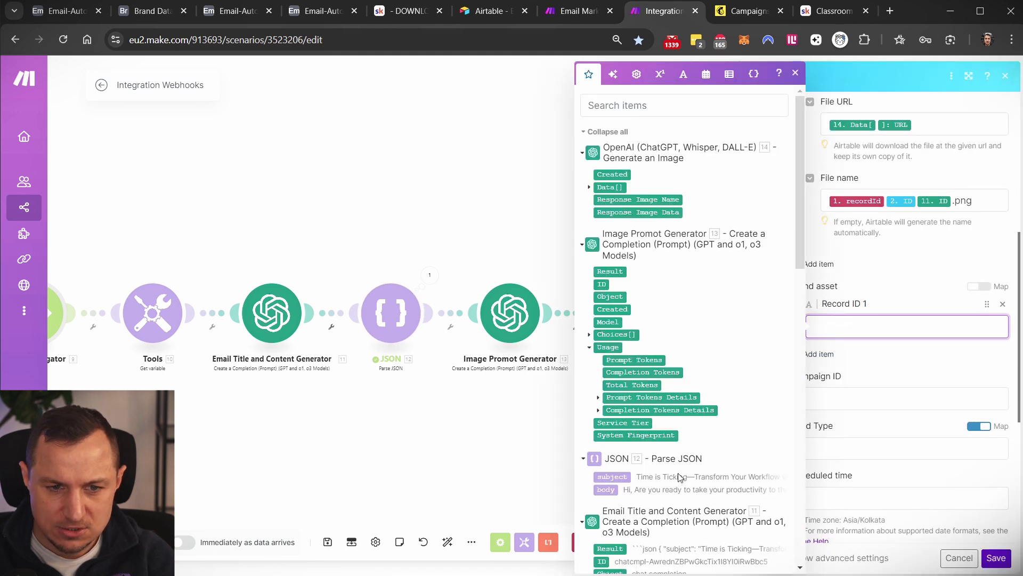
pyautogui.scroll(-10, 679, 477)
pyautogui.click(613, 546)
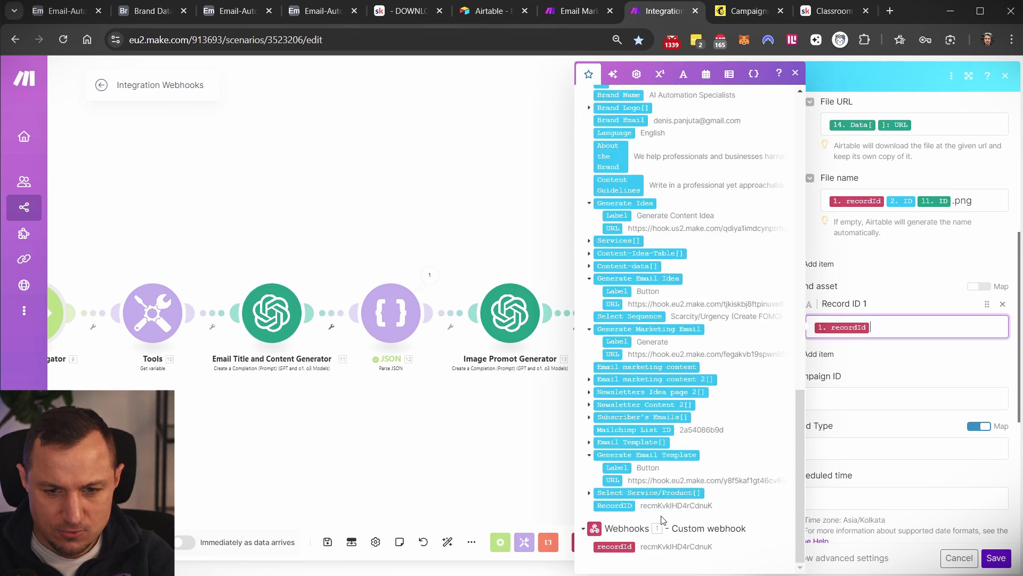
pyautogui.click(991, 562)
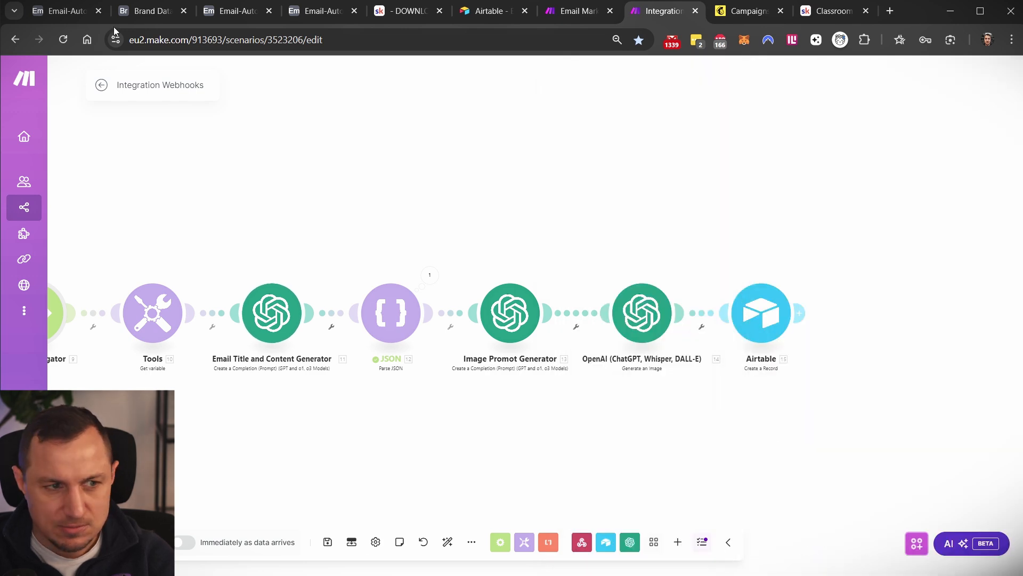
# Switch to Airtable and examine the All Brands list and the Email marketing content table's existing records and columns
pyautogui.click(140, 12)
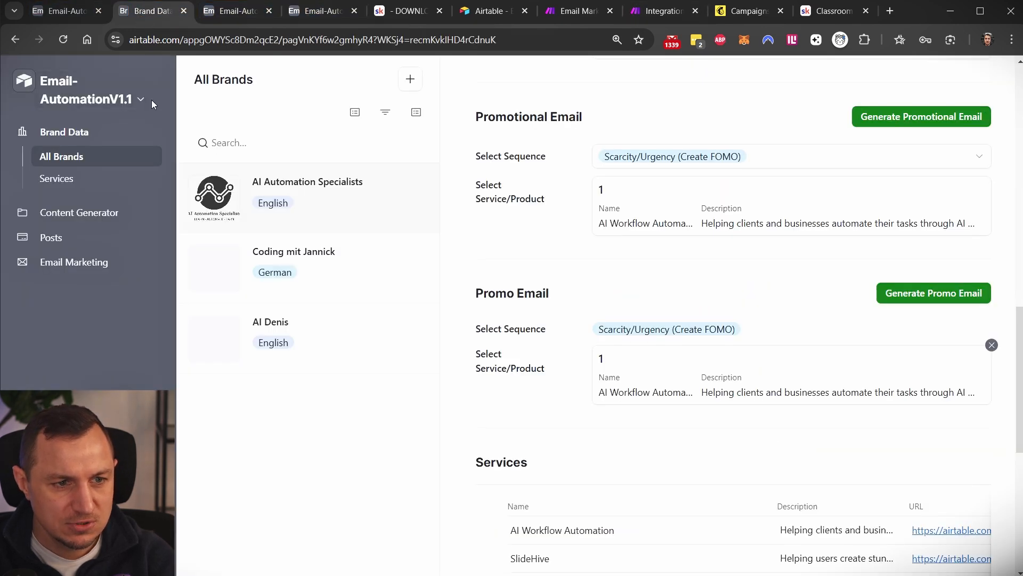
pyautogui.moveTo(196, 146); pyautogui.dragTo(427, 245)
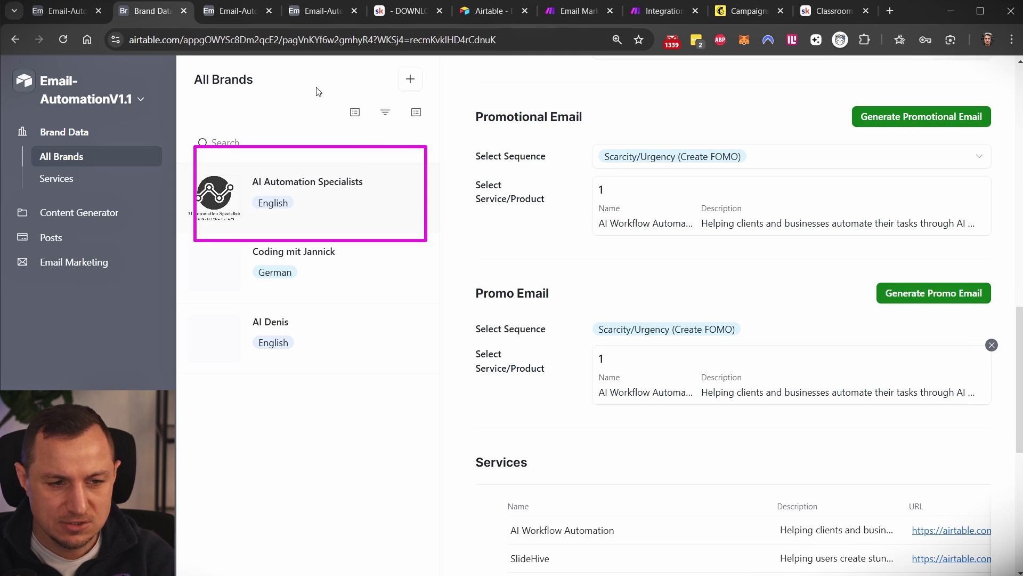
pyautogui.click(661, 11)
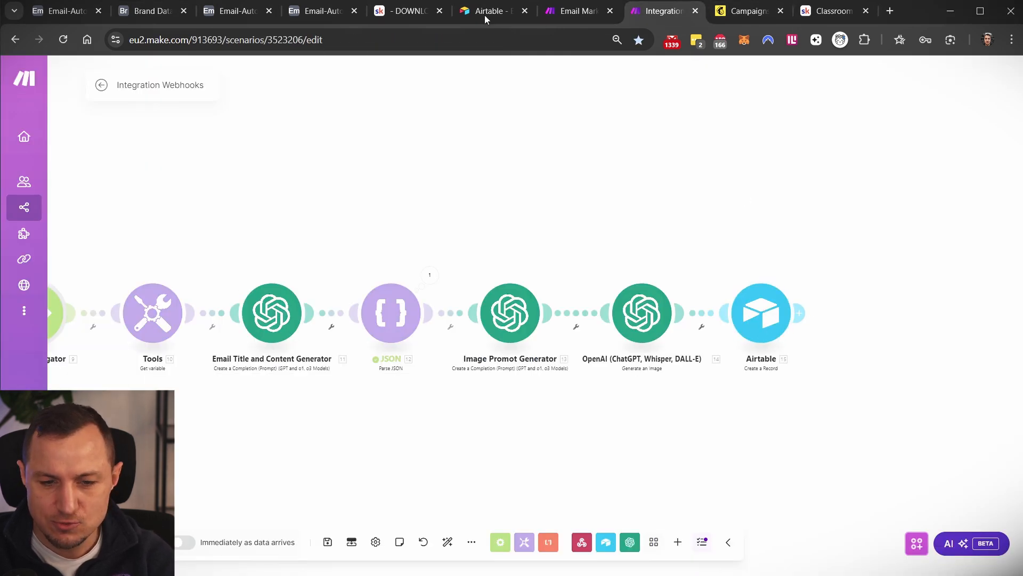
pyautogui.click(320, 11)
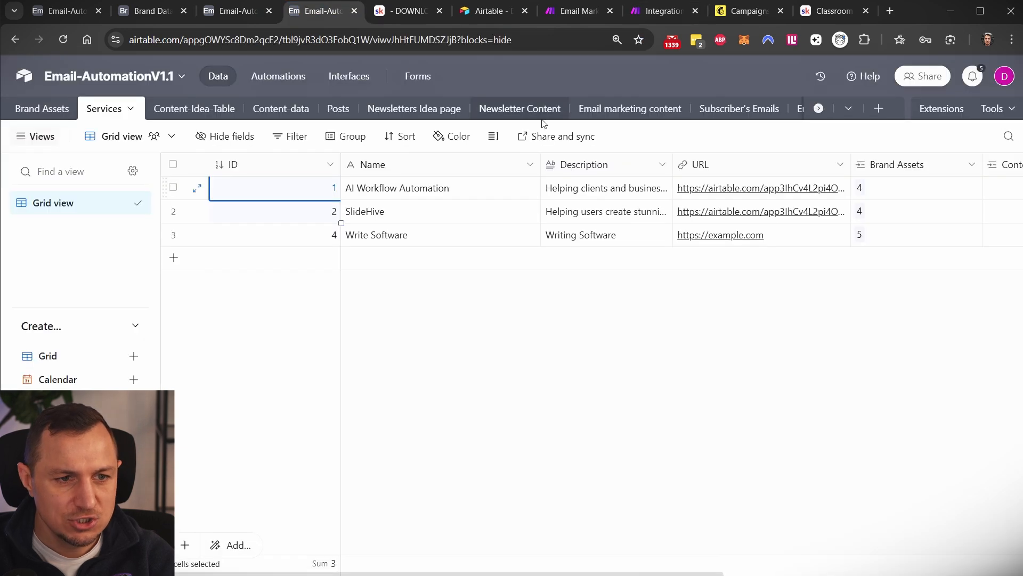
pyautogui.click(625, 106)
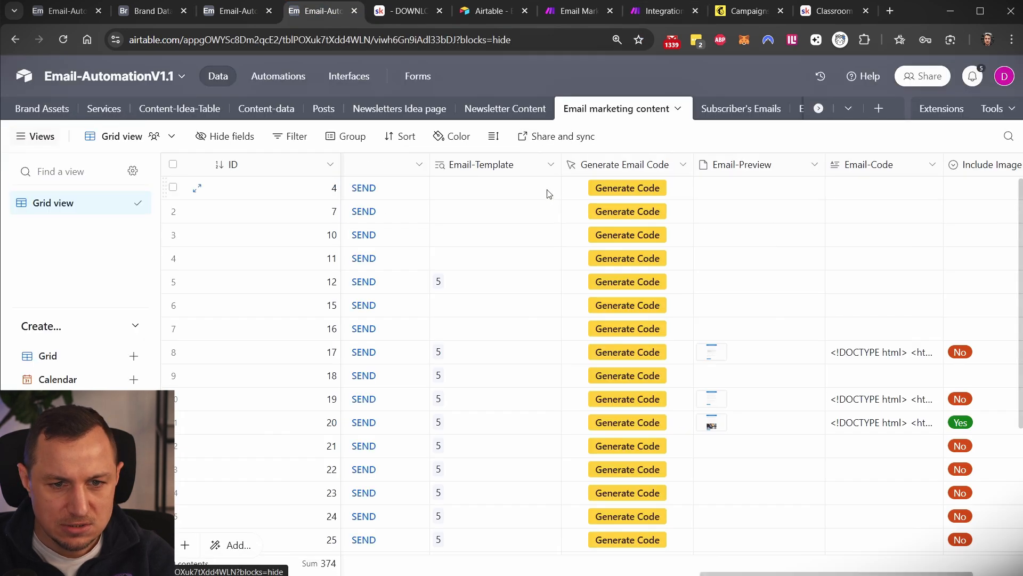
pyautogui.scroll(-4, 546, 239)
pyautogui.hscroll(-10, 496, 327)
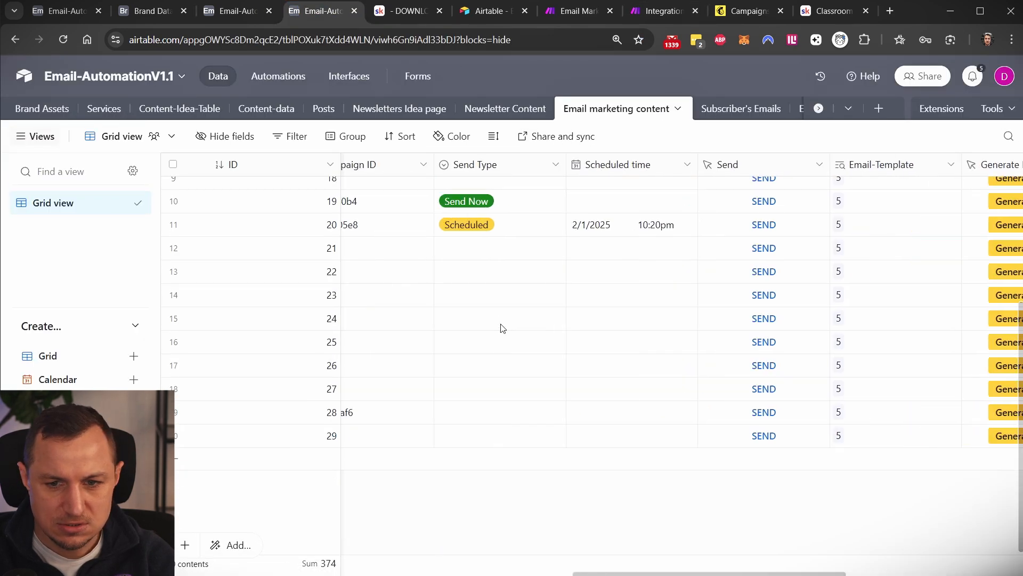
pyautogui.hscroll(-3, 501, 327)
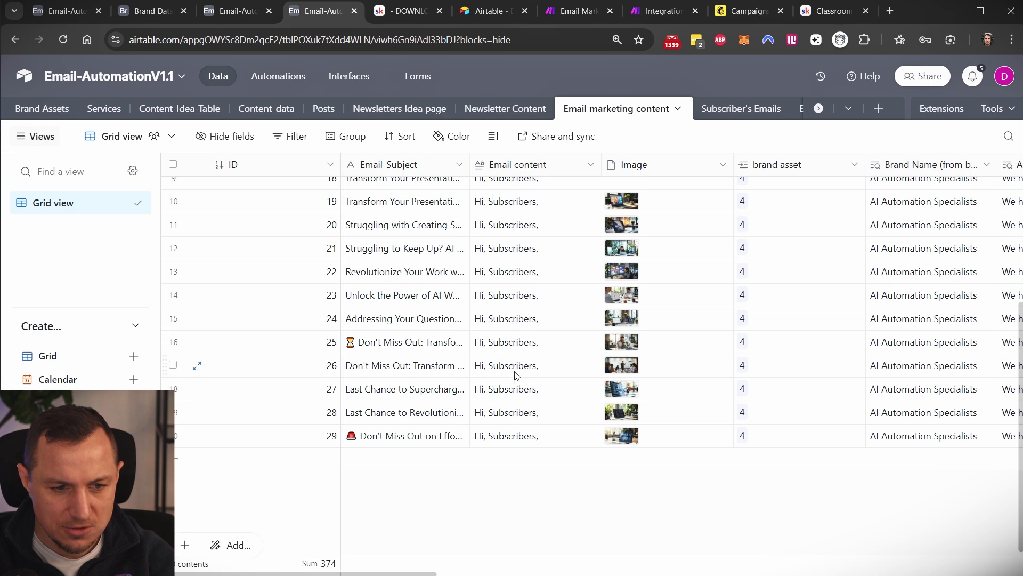
pyautogui.scroll(4, 510, 317)
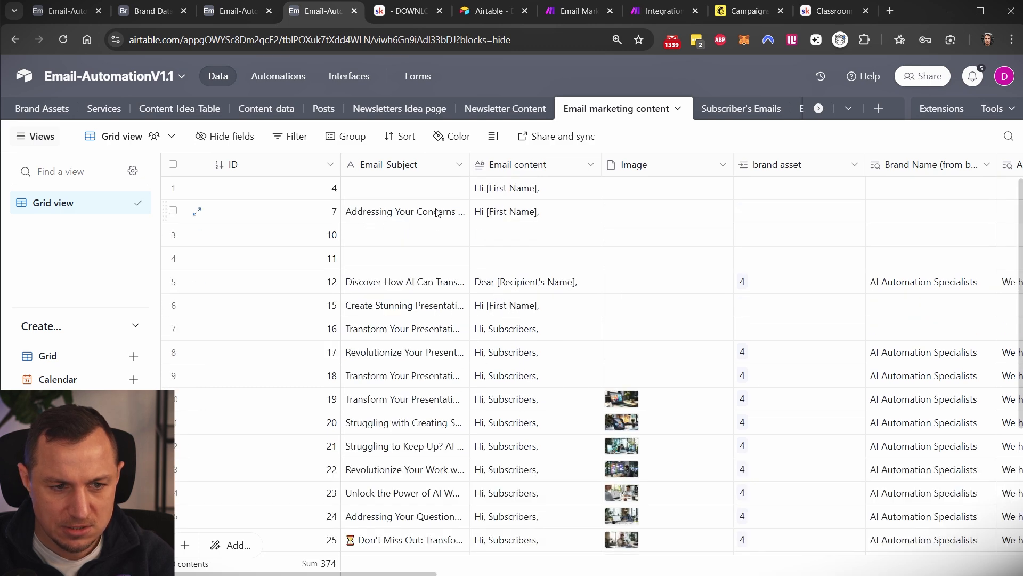
pyautogui.hscroll(3, 438, 216)
pyautogui.scroll(-4, 440, 220)
pyautogui.scroll(4, 533, 245)
pyautogui.scroll(-4, 622, 274)
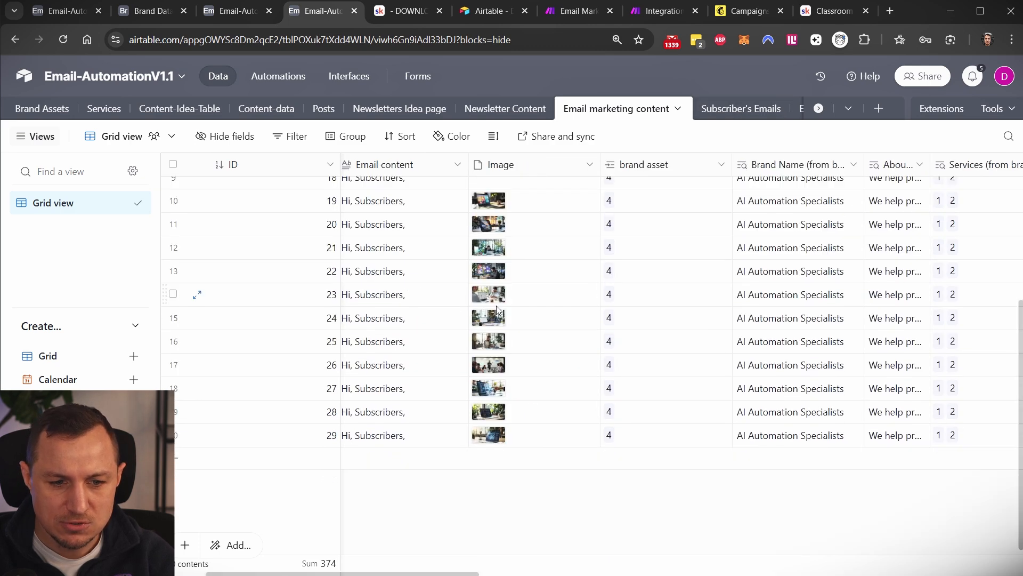
pyautogui.hscroll(12, 768, 368)
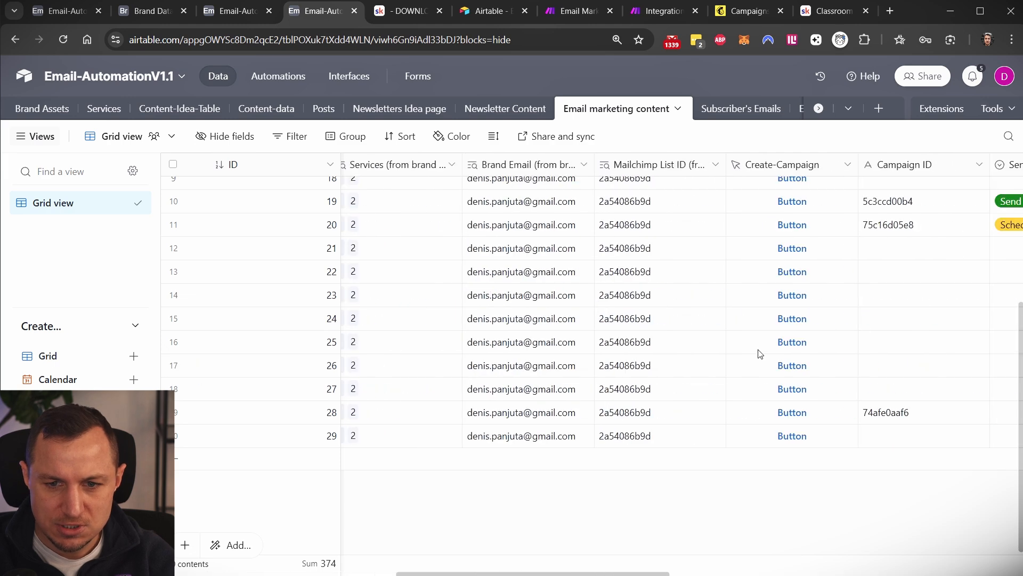
pyautogui.hscroll(5, 759, 361)
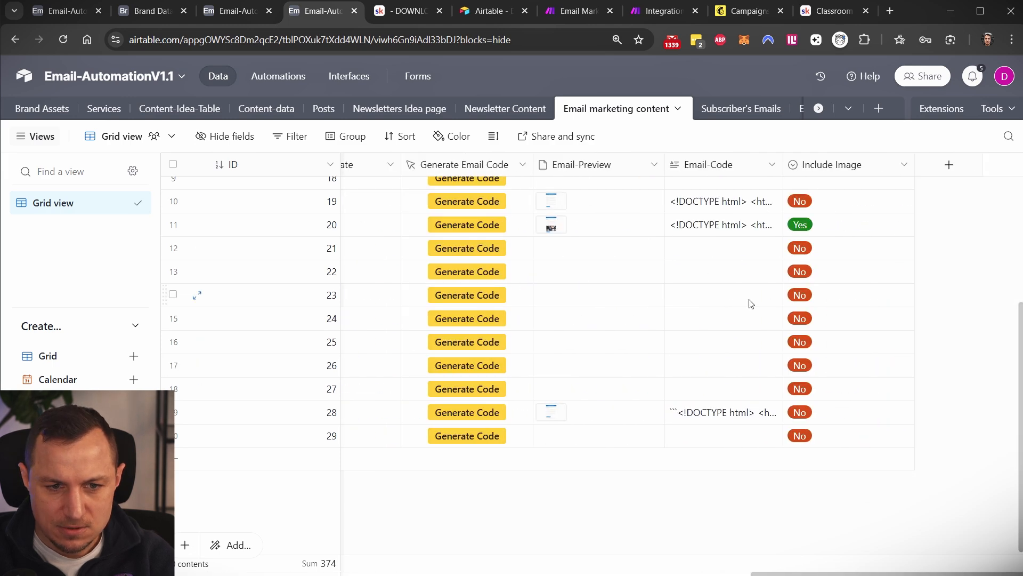
pyautogui.hscroll(-16, 752, 304)
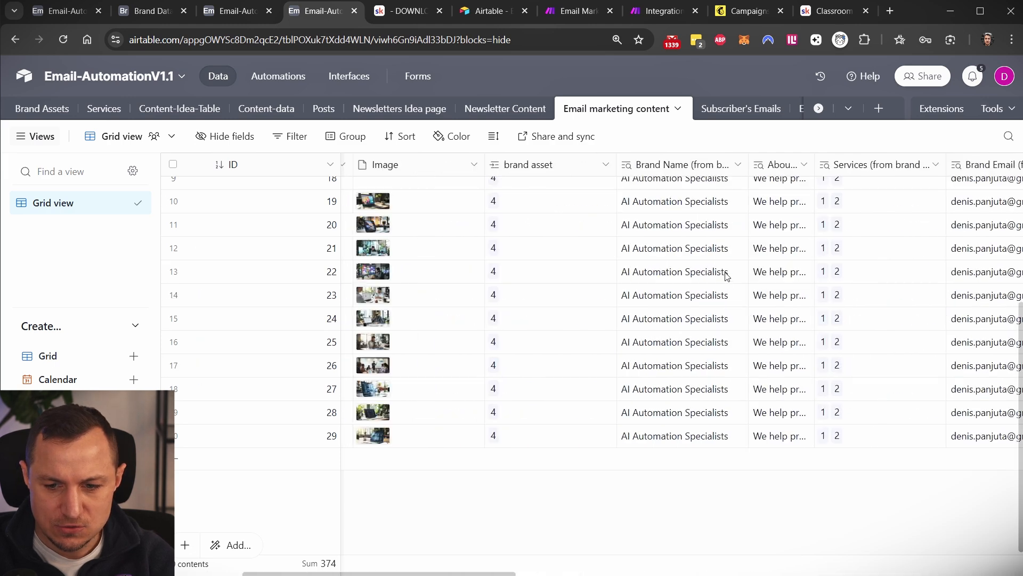
# Run the Make scenario once and trigger Generate Promo Email for the AI Automation Specialists brand in Airtable
pyautogui.click(657, 17)
pyautogui.moveTo(562, 165); pyautogui.dragTo(741, 103)
pyautogui.scroll(-5, 301, 418)
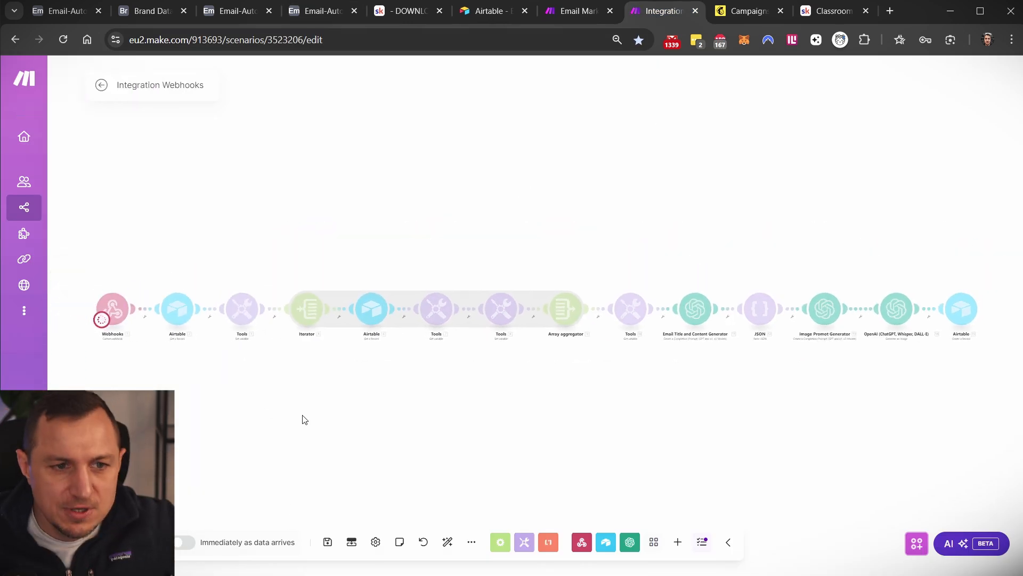
pyautogui.click(575, 10)
pyautogui.click(240, 10)
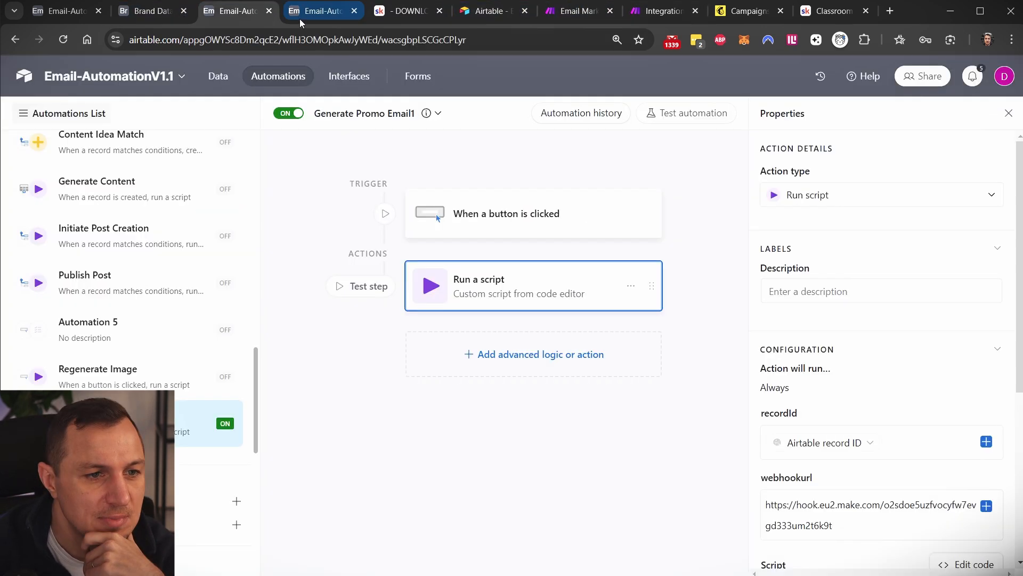
pyautogui.click(152, 11)
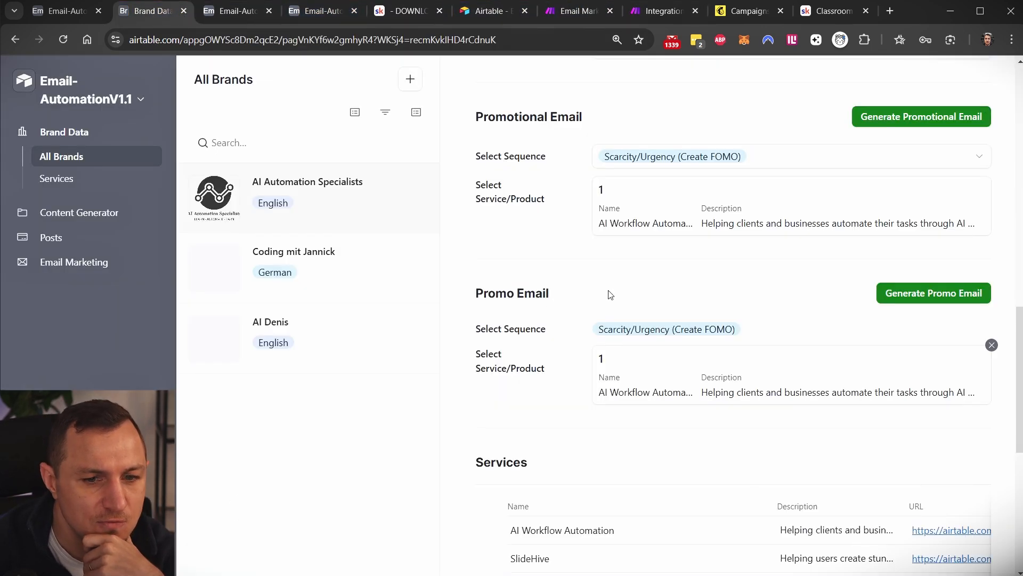
pyautogui.click(925, 300)
pyautogui.click(630, 363)
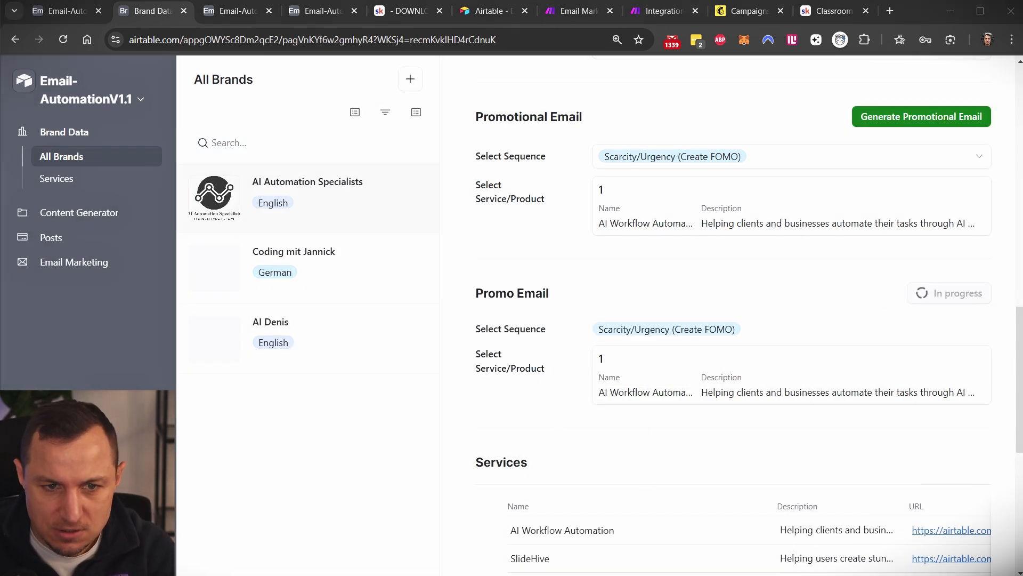
# Follow the scenario run in Make and examine the Image Promot Generator's output prompt
pyautogui.click(666, 12)
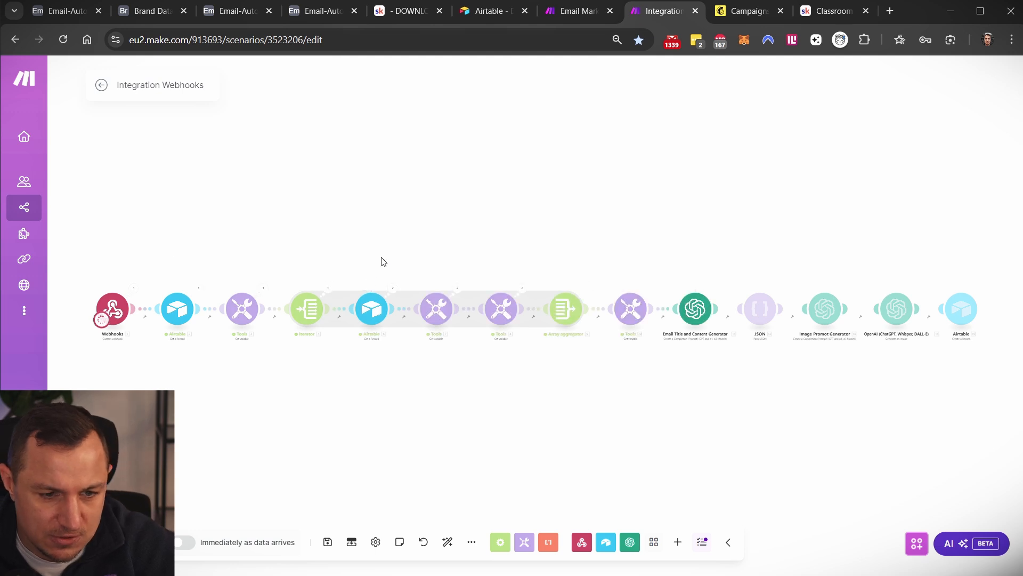
pyautogui.scroll(3, 693, 298)
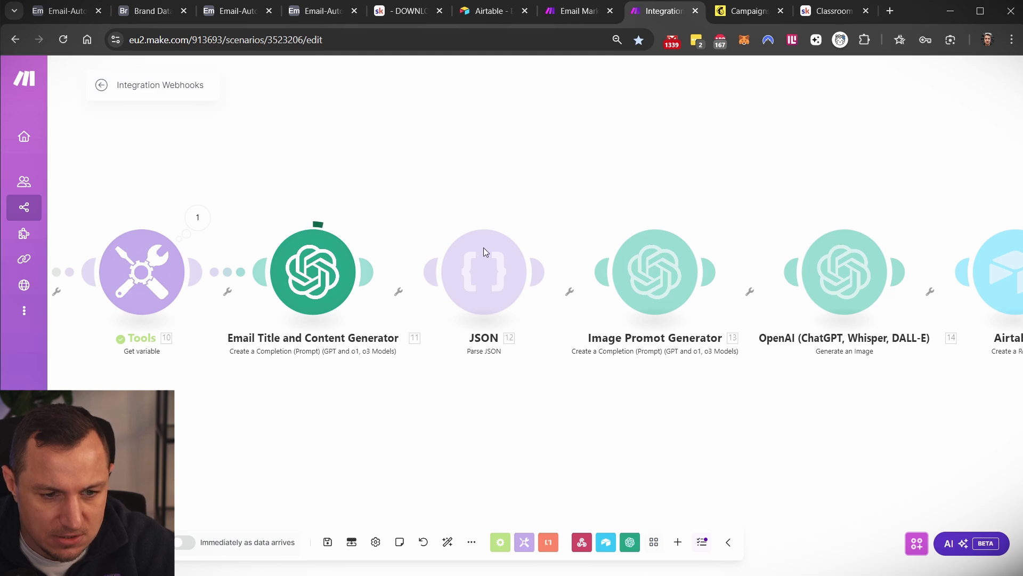
pyautogui.moveTo(845, 215); pyautogui.dragTo(628, 221)
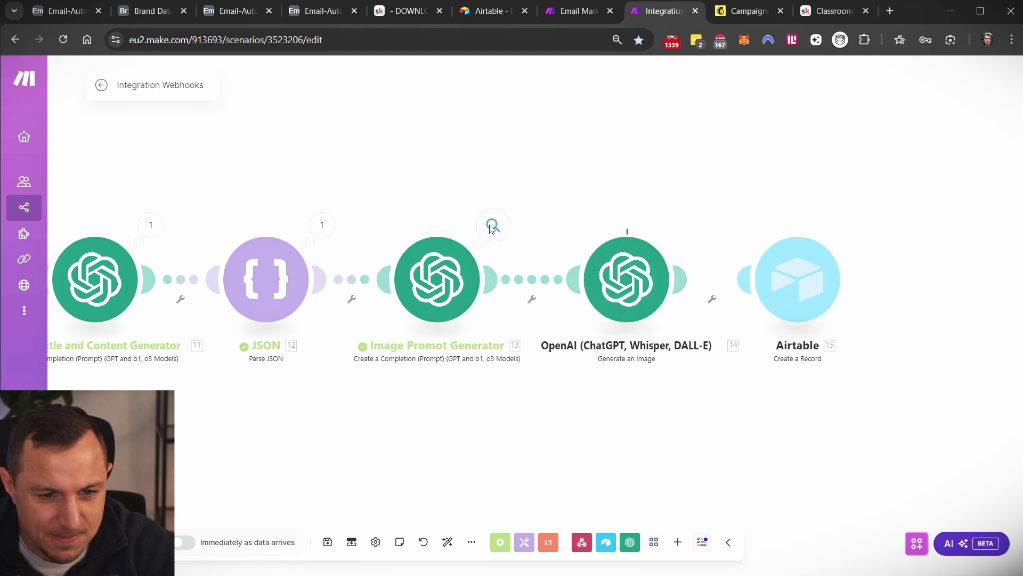
pyautogui.click(492, 227)
pyautogui.moveTo(590, 299); pyautogui.dragTo(748, 365)
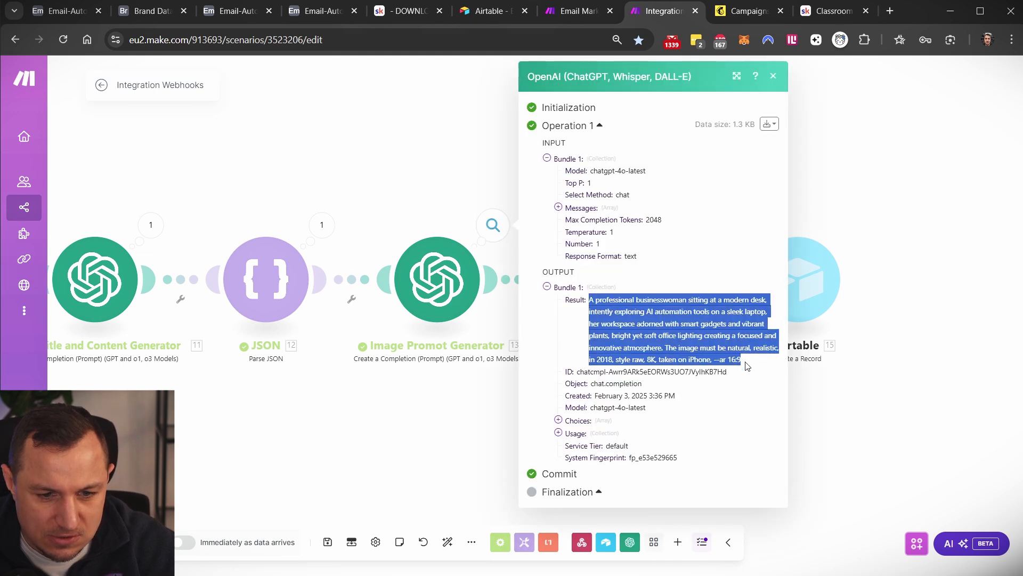
pyautogui.click(633, 321)
pyautogui.click(383, 401)
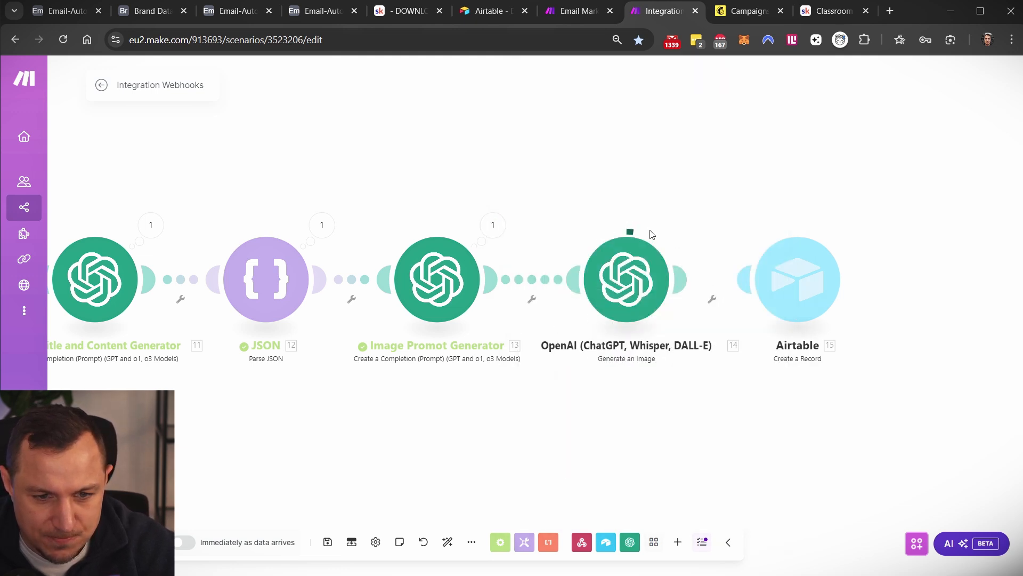
pyautogui.moveTo(585, 215); pyautogui.dragTo(719, 359)
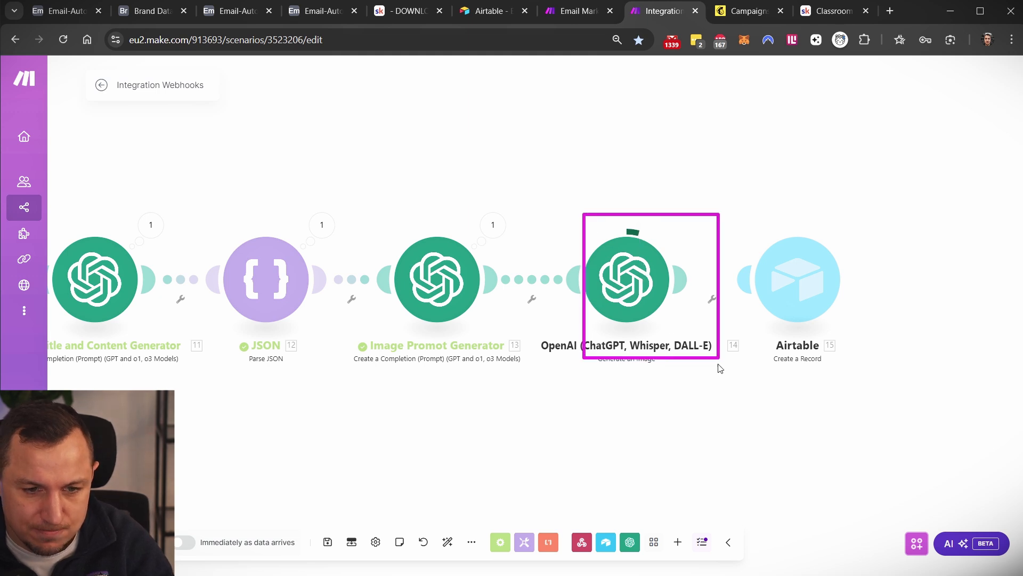
pyautogui.moveTo(727, 201); pyautogui.dragTo(934, 384)
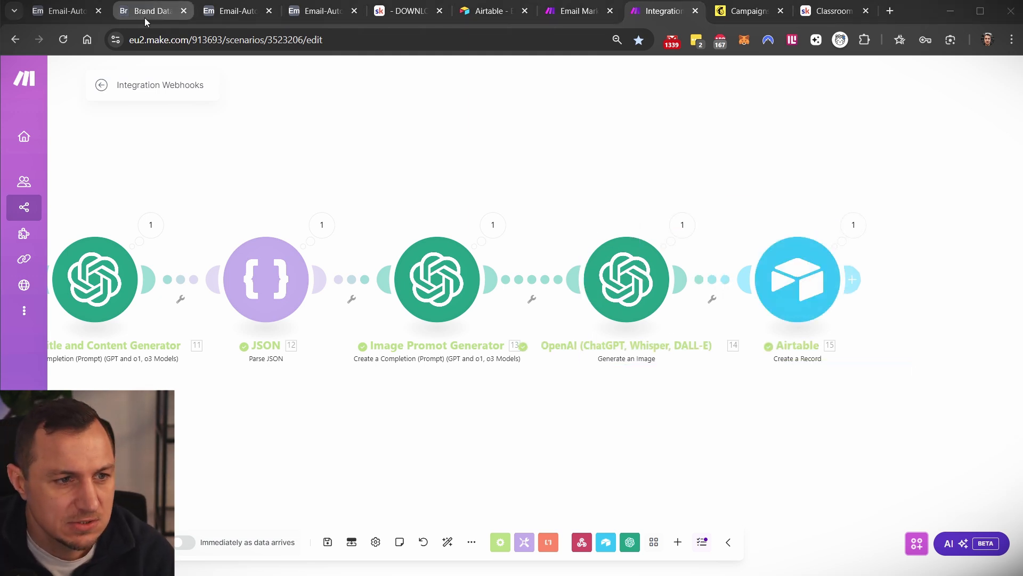
# Switch to Airtable and examine the newest Email marketing content record, including its subject, email content and enlarged generated image
pyautogui.click(316, 14)
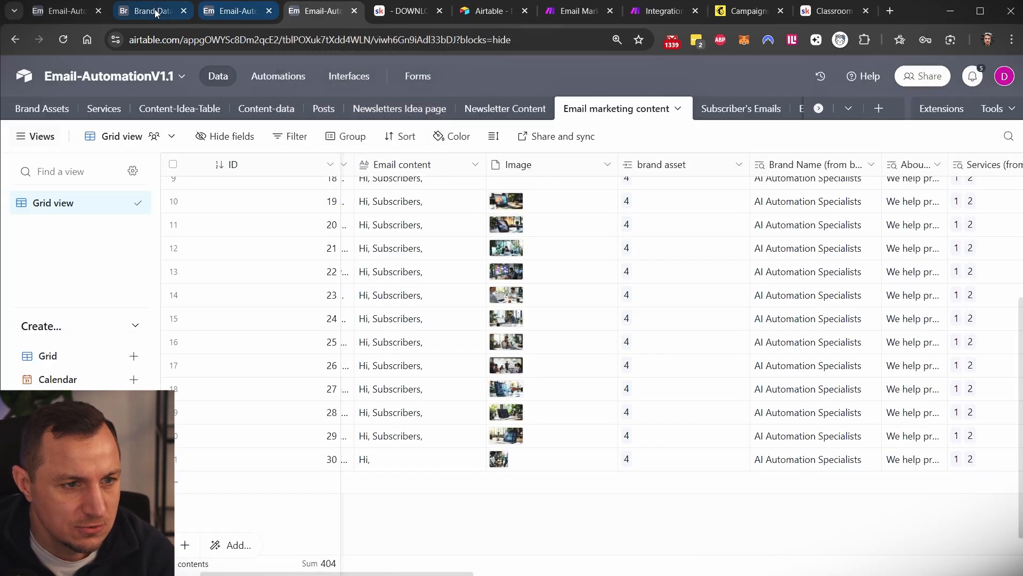
pyautogui.scroll(-1, 510, 461)
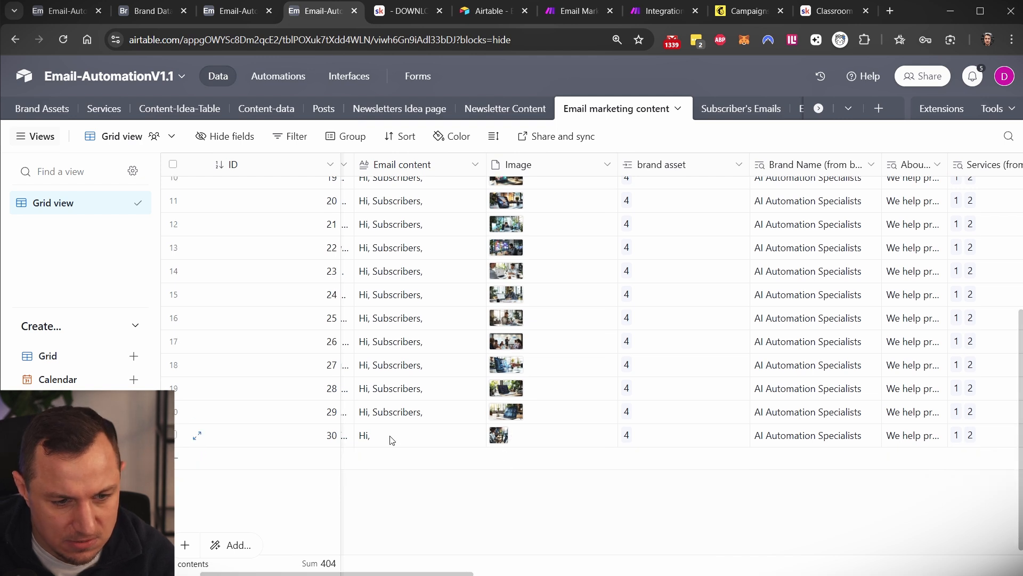
pyautogui.hscroll(-3, 388, 441)
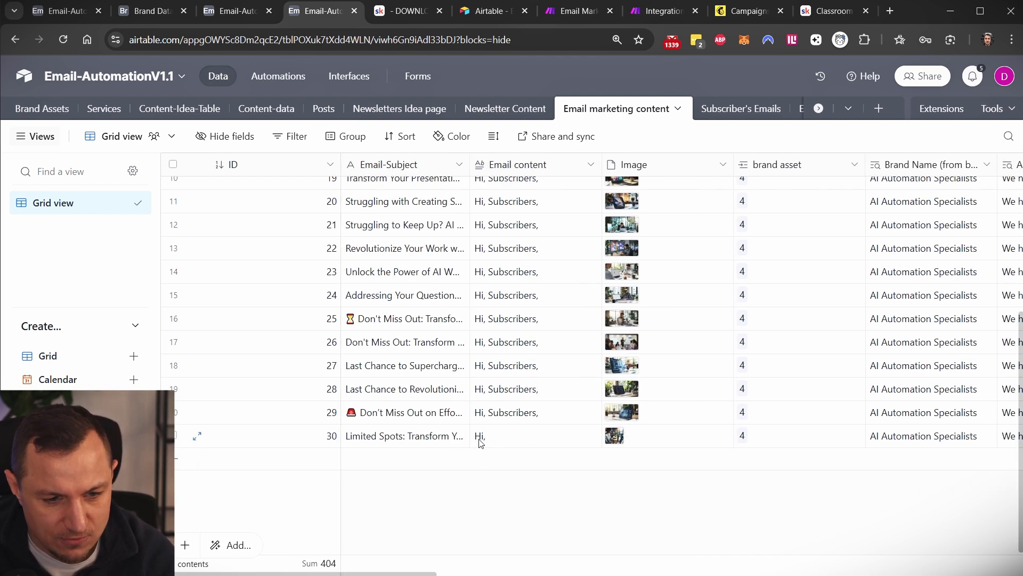
pyautogui.click(614, 438)
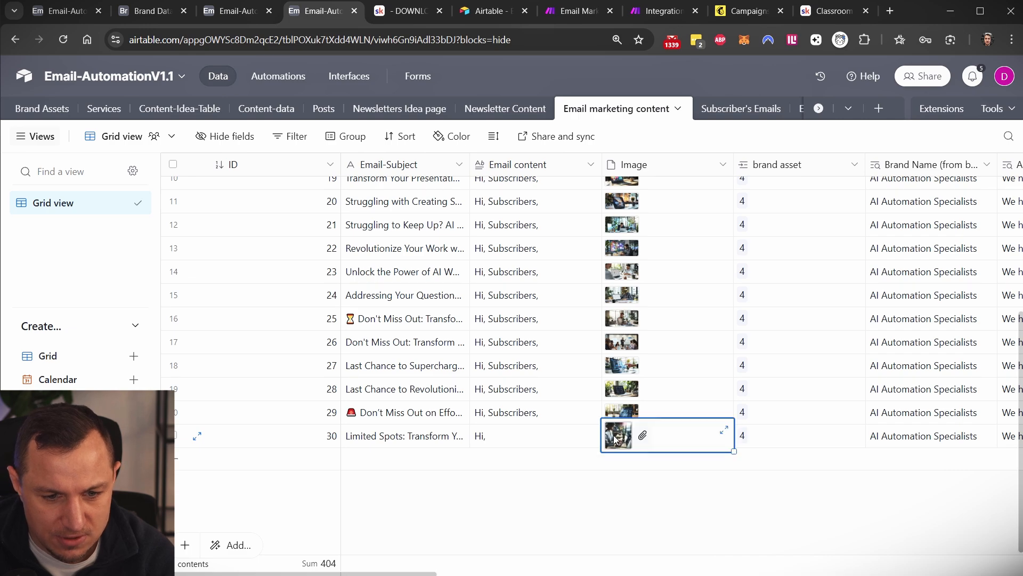
pyautogui.click(614, 438)
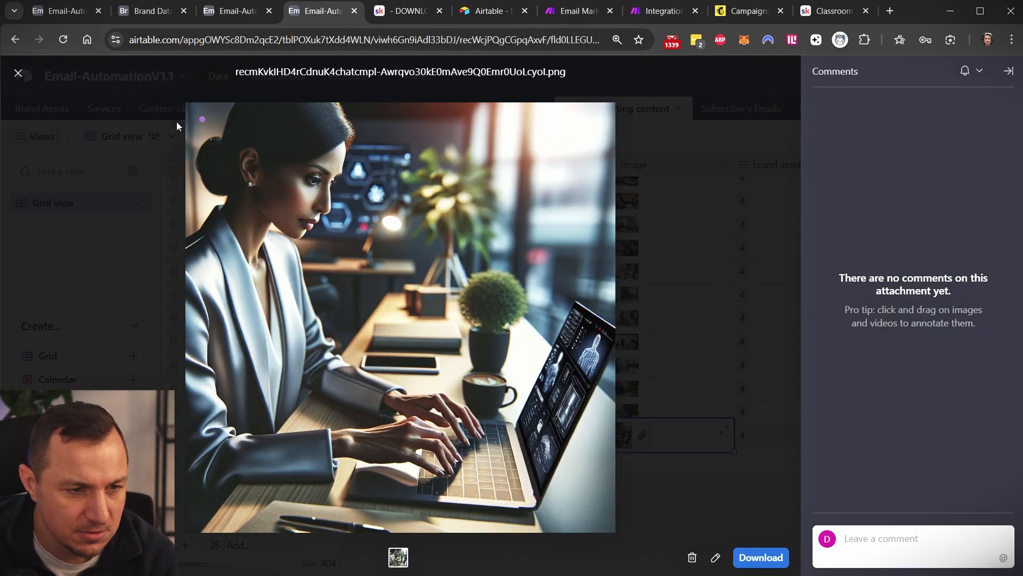
pyautogui.click(177, 123)
pyautogui.click(624, 435)
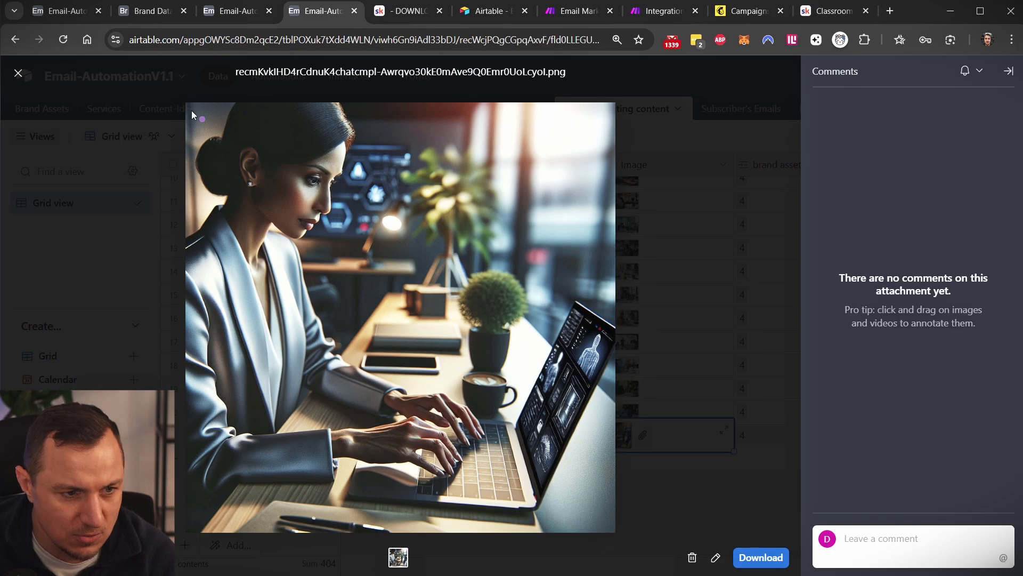
pyautogui.moveTo(188, 99)
pyautogui.mouseDown()
pyautogui.moveTo(599, 559)
pyautogui.moveTo(611, 530)
pyautogui.mouseUp()
pyautogui.moveTo(402, 404)
pyautogui.mouseDown()
pyautogui.moveTo(478, 492)
pyautogui.moveTo(494, 486)
pyautogui.mouseUp()
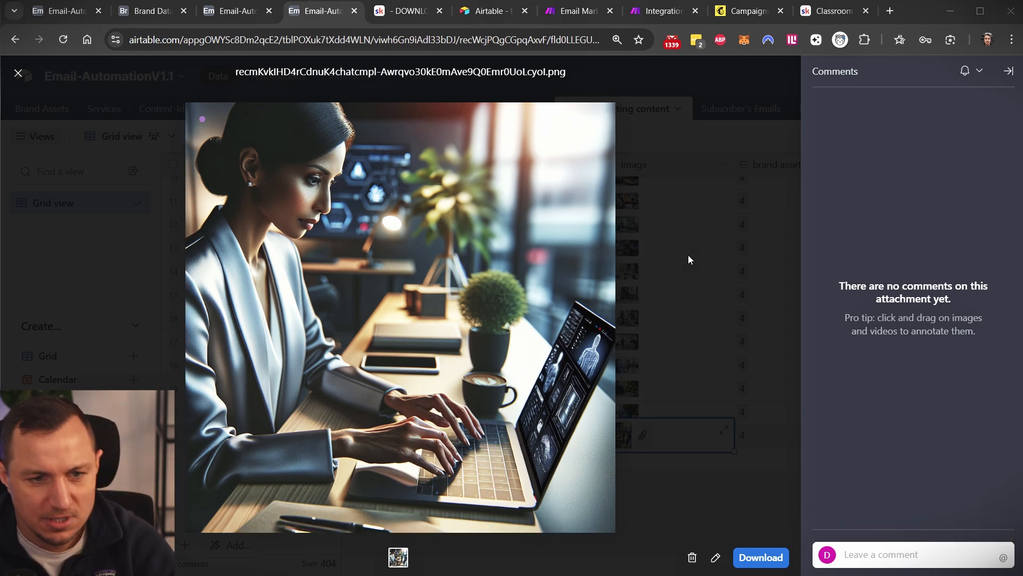
pyautogui.click(712, 229)
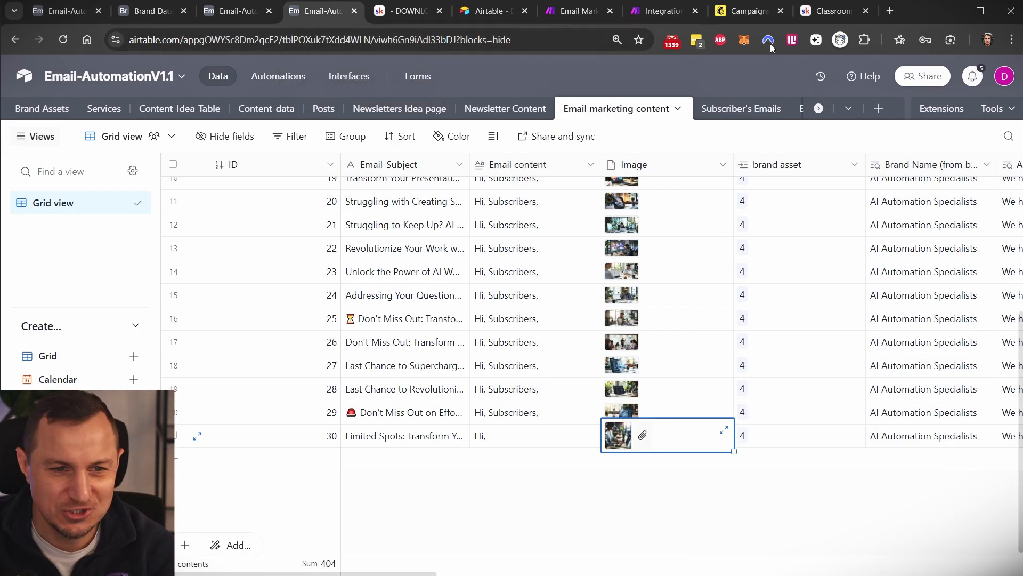
# Switch to Make and compare the Integration Webhooks scenario with the Flux image modules of Email Marketing AutomationV1.0(Content creation)
pyautogui.click(656, 13)
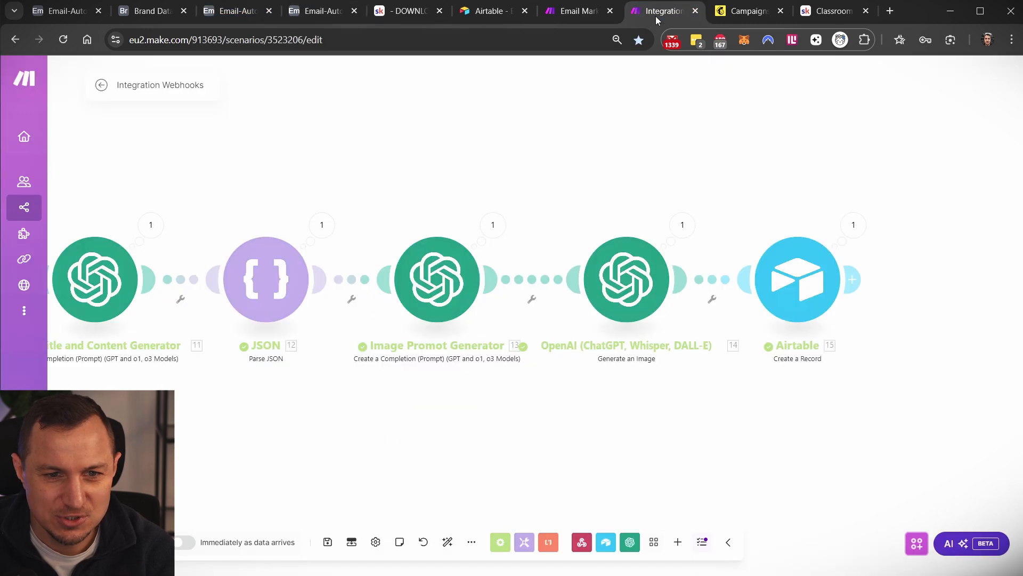
pyautogui.click(578, 12)
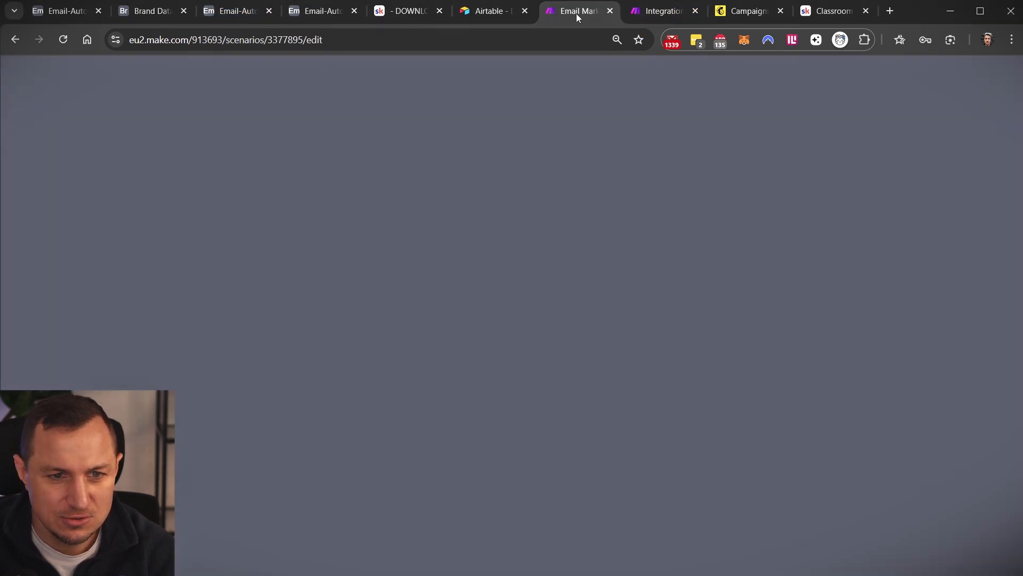
pyautogui.click(873, 128)
pyautogui.moveTo(173, 155); pyautogui.dragTo(731, 382)
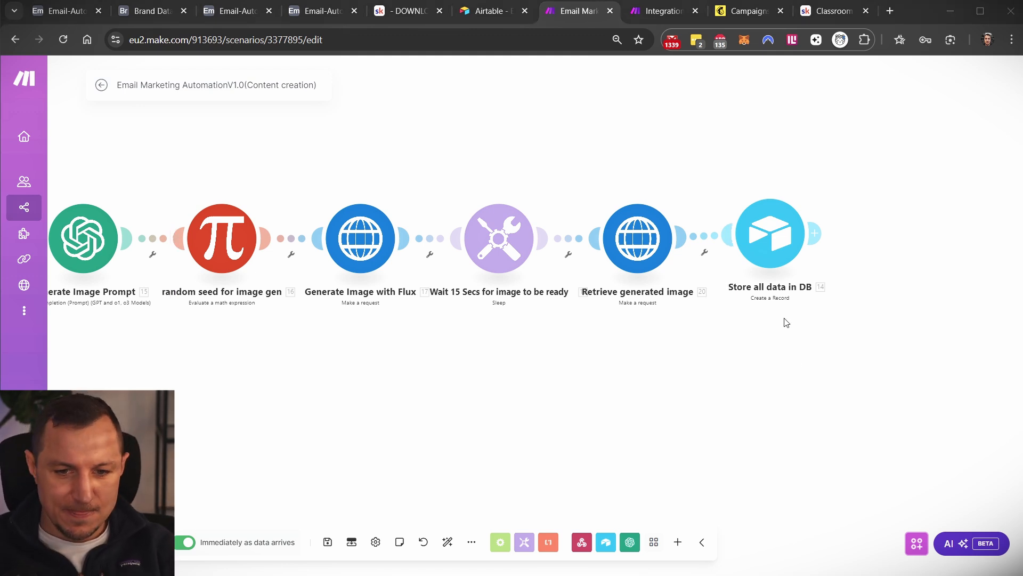
pyautogui.click(655, 13)
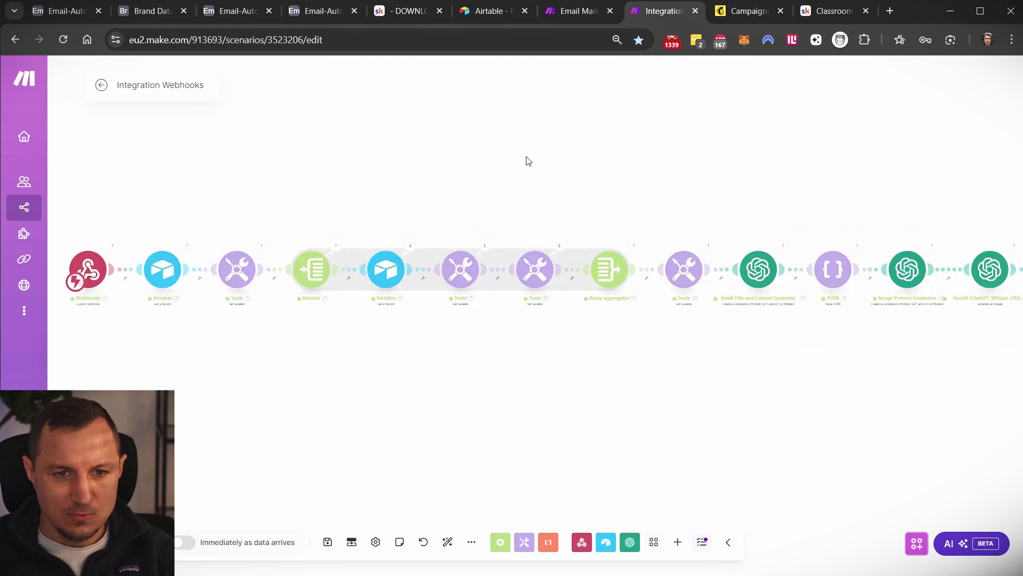
# Open Promotional Emails in the Airtable interface and review the newest email's image, content, call-to-action placeholder and preview section
pyautogui.click(155, 12)
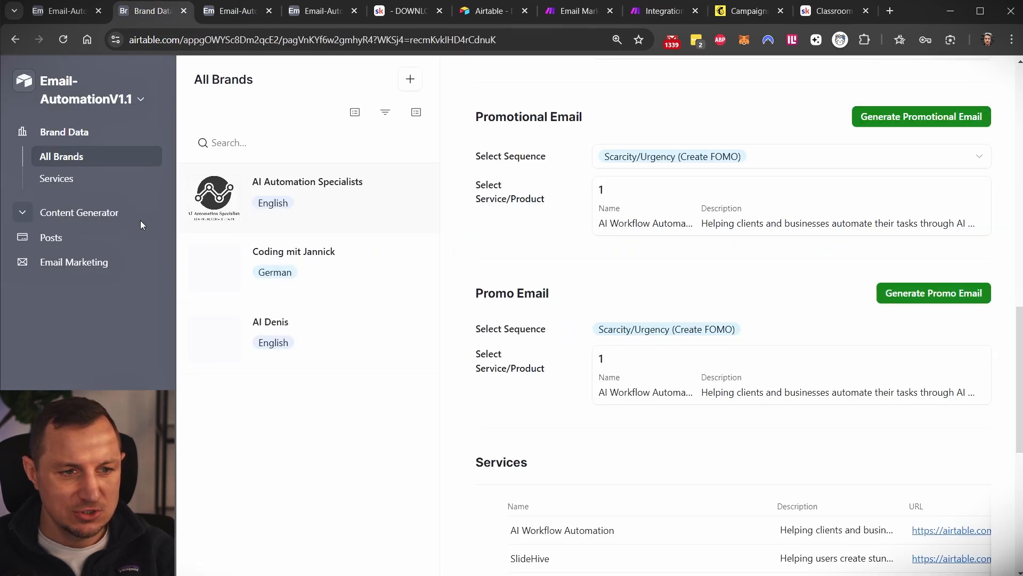
pyautogui.click(51, 266)
pyautogui.click(64, 320)
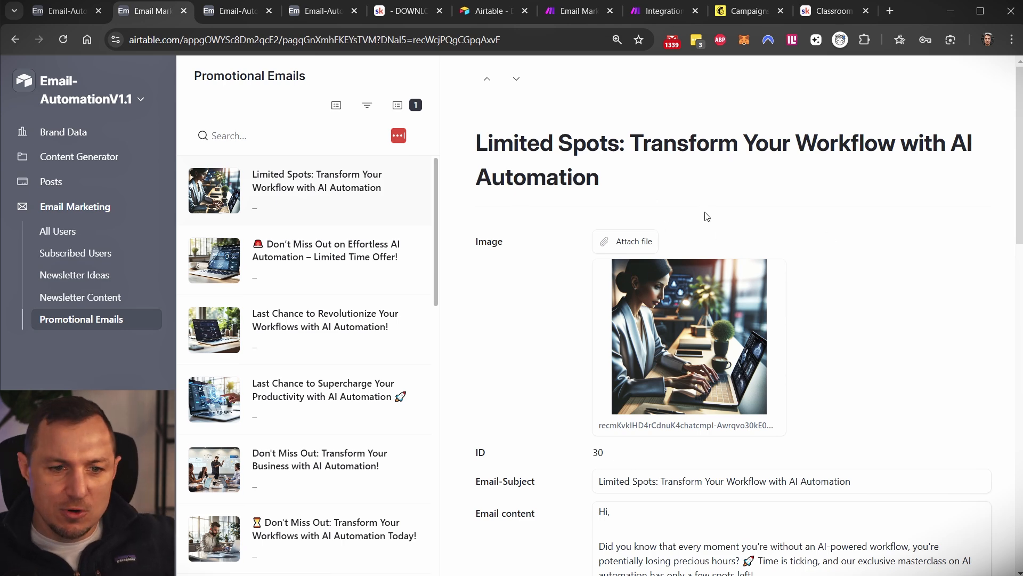
pyautogui.scroll(-4, 709, 217)
pyautogui.scroll(-5, 726, 181)
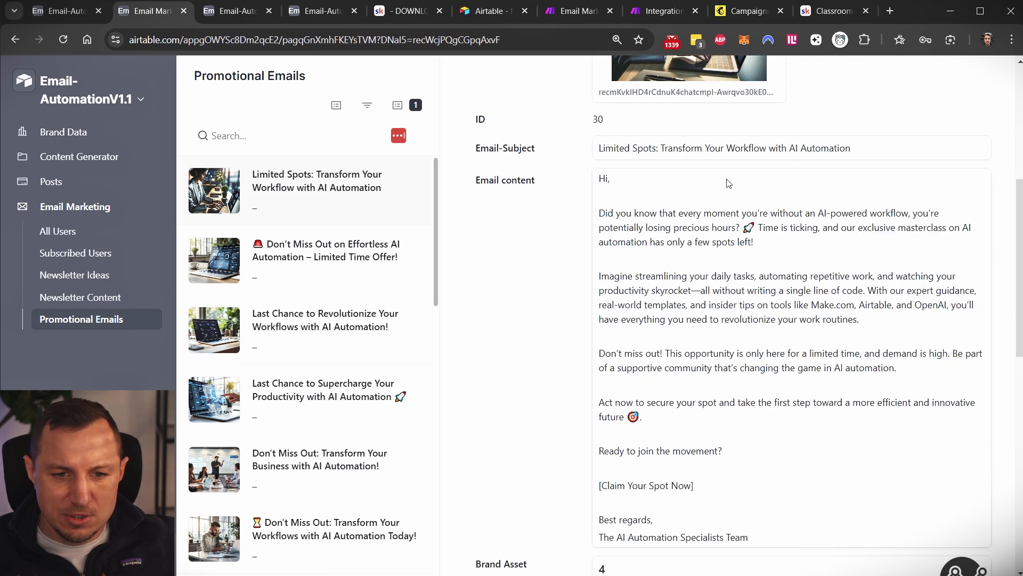
pyautogui.moveTo(726, 356); pyautogui.dragTo(584, 315)
pyautogui.click(778, 363)
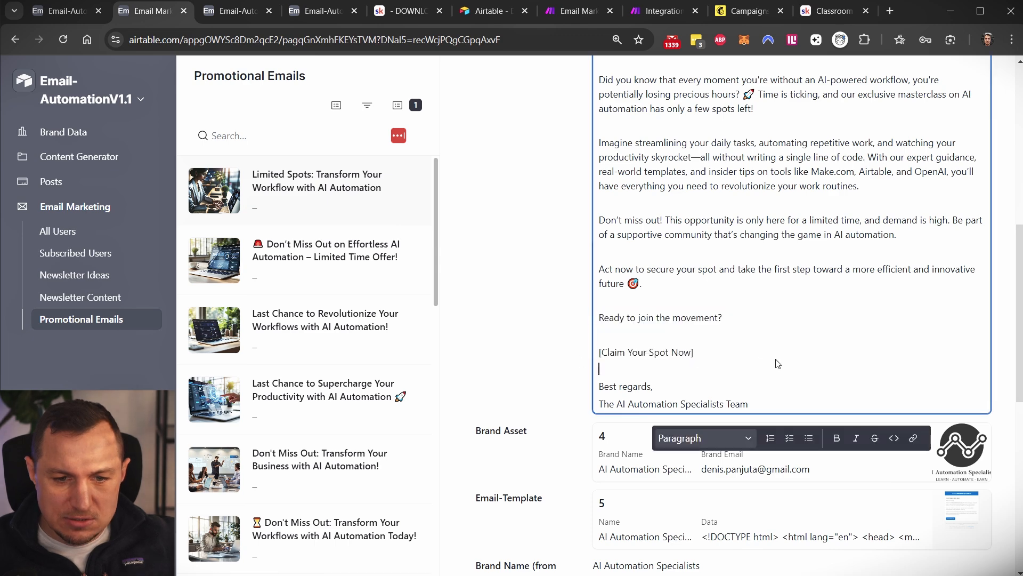
pyautogui.scroll(-8, 690, 342)
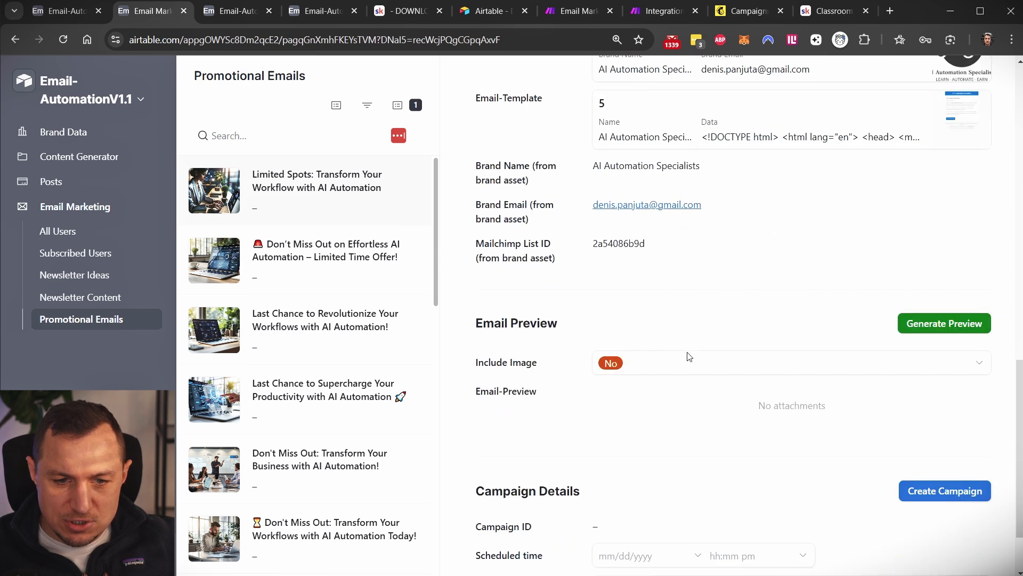
pyautogui.scroll(-1, 725, 320)
pyautogui.scroll(9, 683, 389)
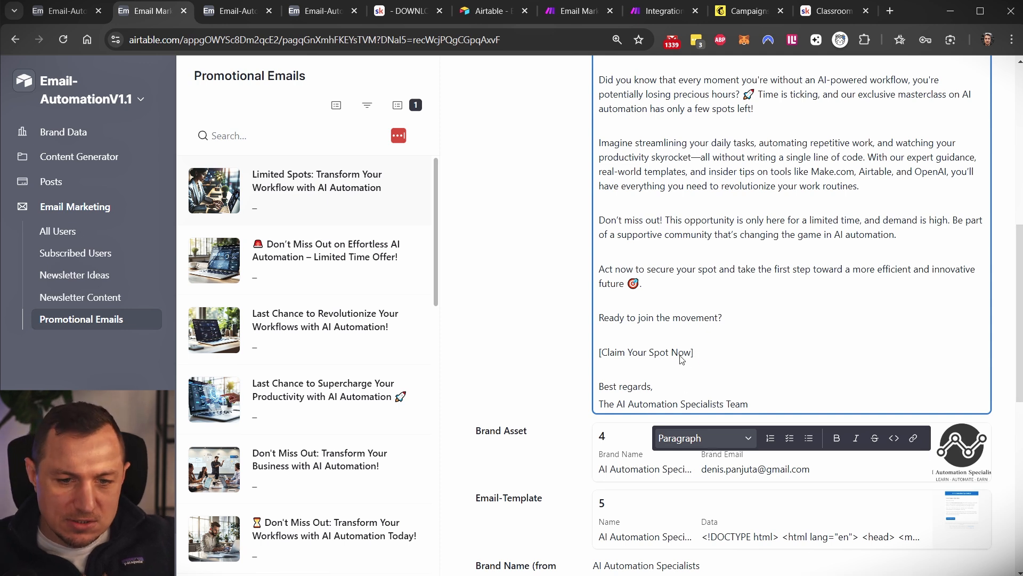
pyautogui.tripleClick(665, 355)
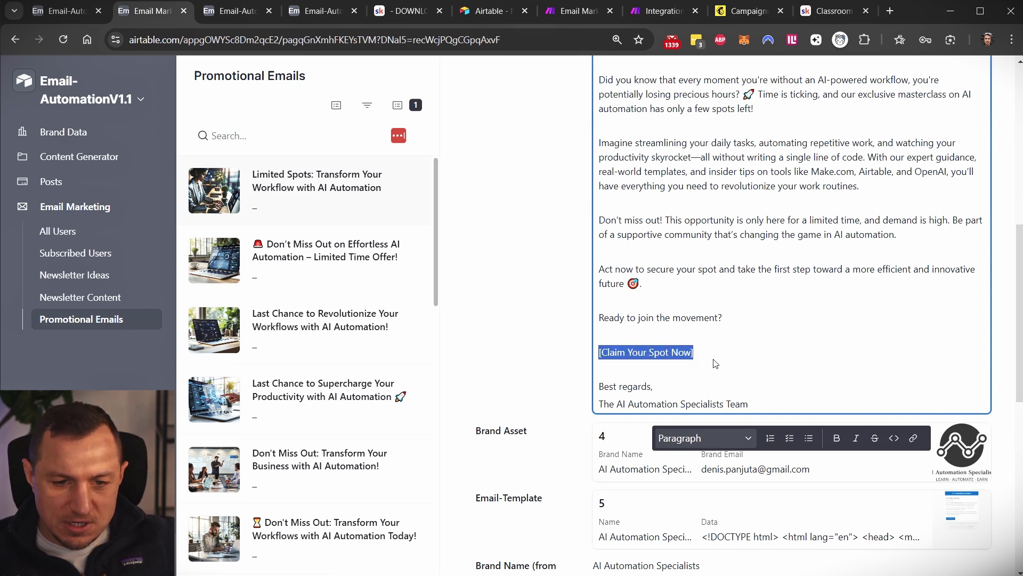
# Examine the Services list under Brand Data, follow the AI Workflow Automation URL, and return to the AI Automation Specialists brand record
pyautogui.click(69, 133)
pyautogui.click(54, 178)
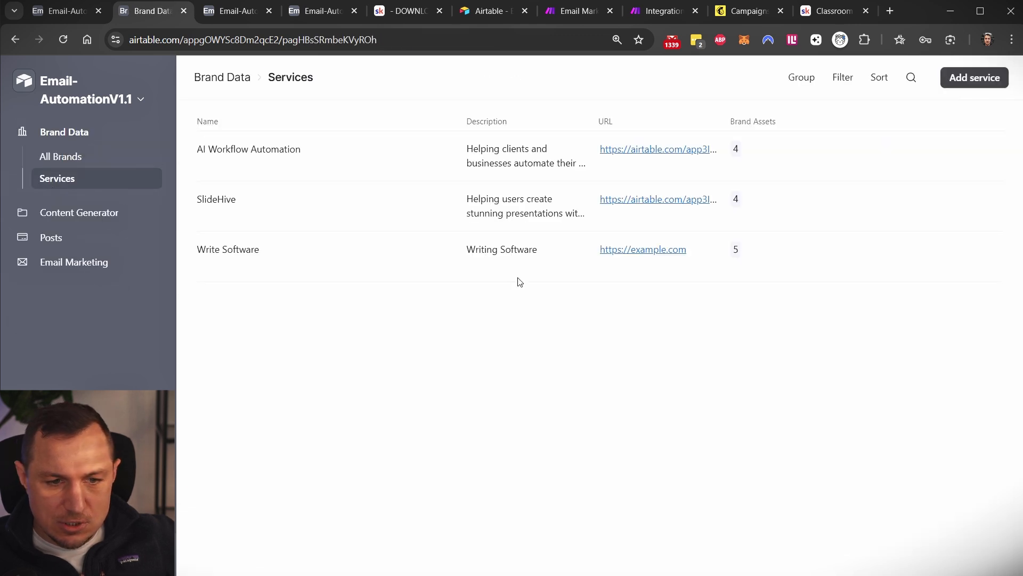
pyautogui.click(620, 151)
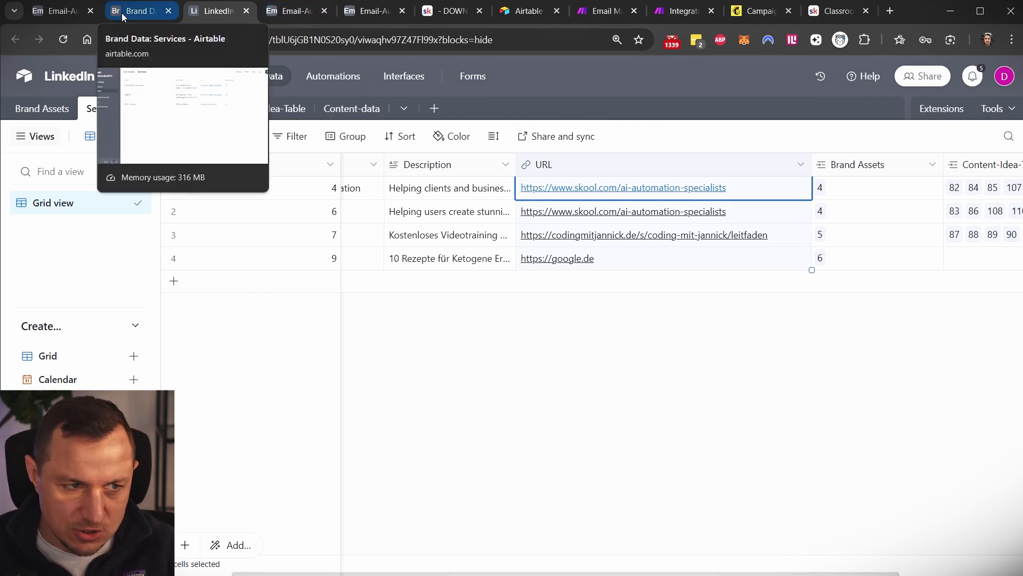
pyautogui.click(73, 12)
pyautogui.click(133, 10)
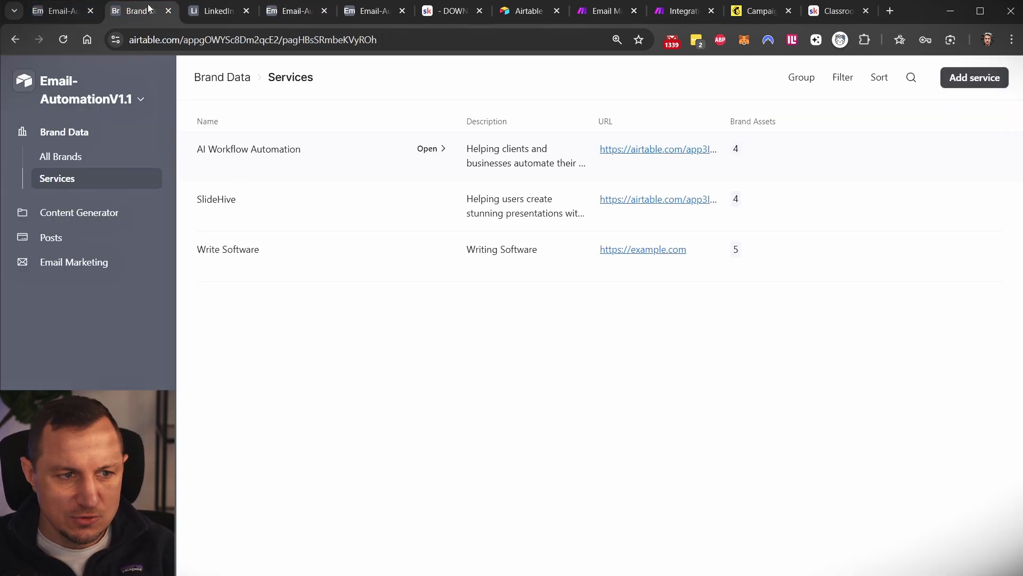
pyautogui.hotkey('alt', 'Left')
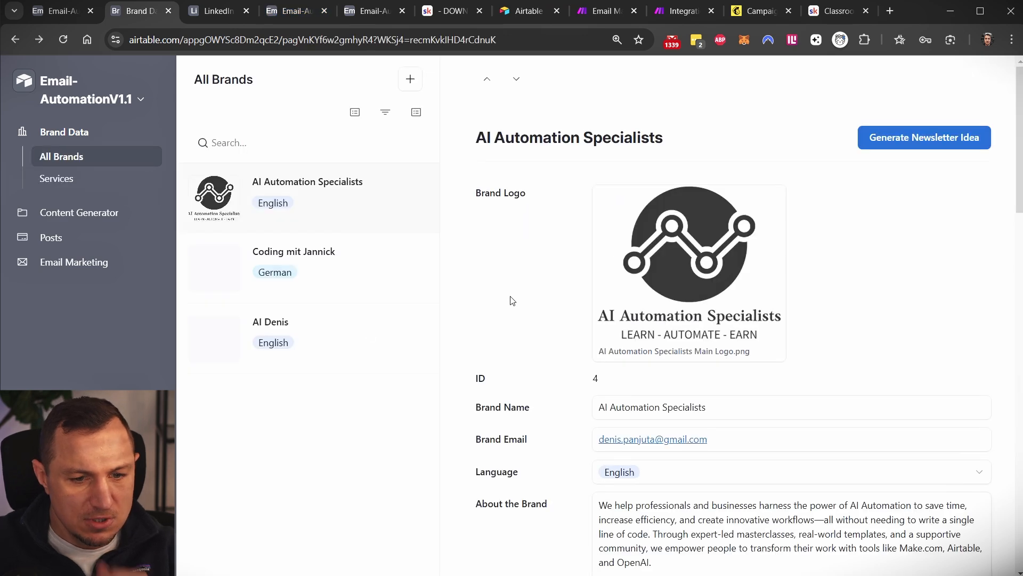
pyautogui.scroll(-10, 693, 320)
# Open the newest promotional email under Email Marketing and generate its email preview with Include Image kept at No
pyautogui.click(74, 262)
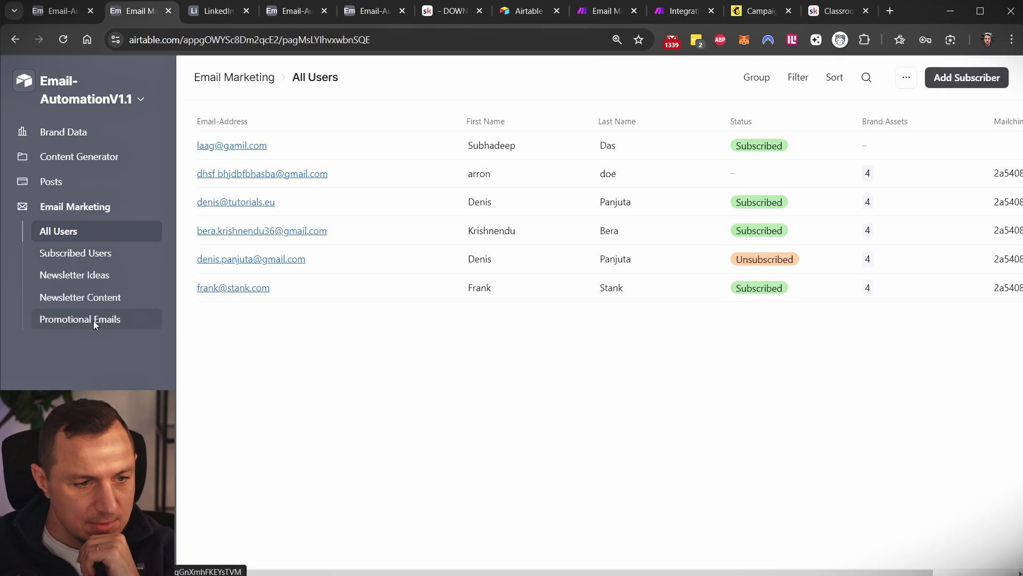
pyautogui.click(94, 320)
pyautogui.scroll(-10, 853, 331)
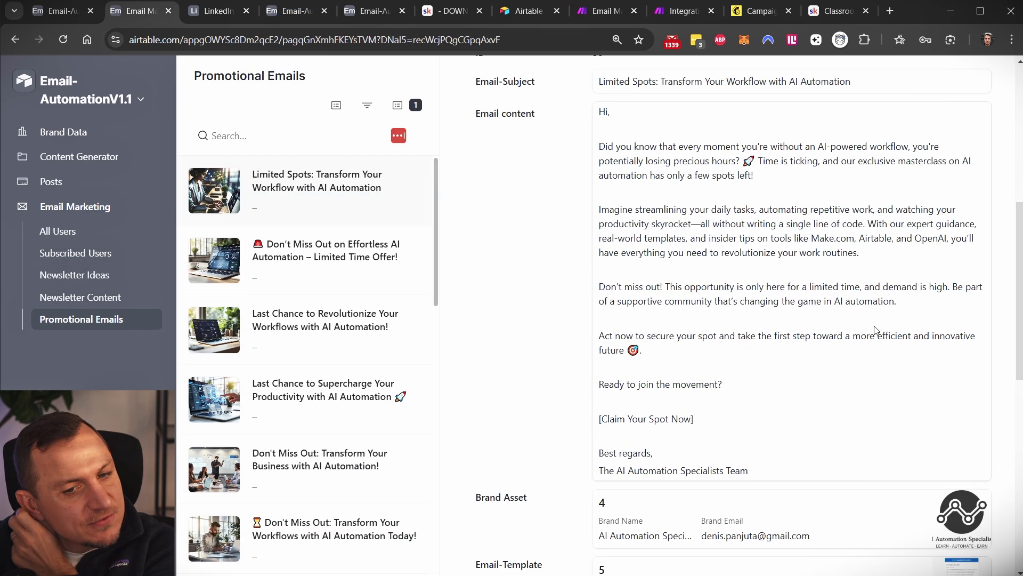
pyautogui.scroll(-3, 789, 320)
pyautogui.scroll(3, 768, 282)
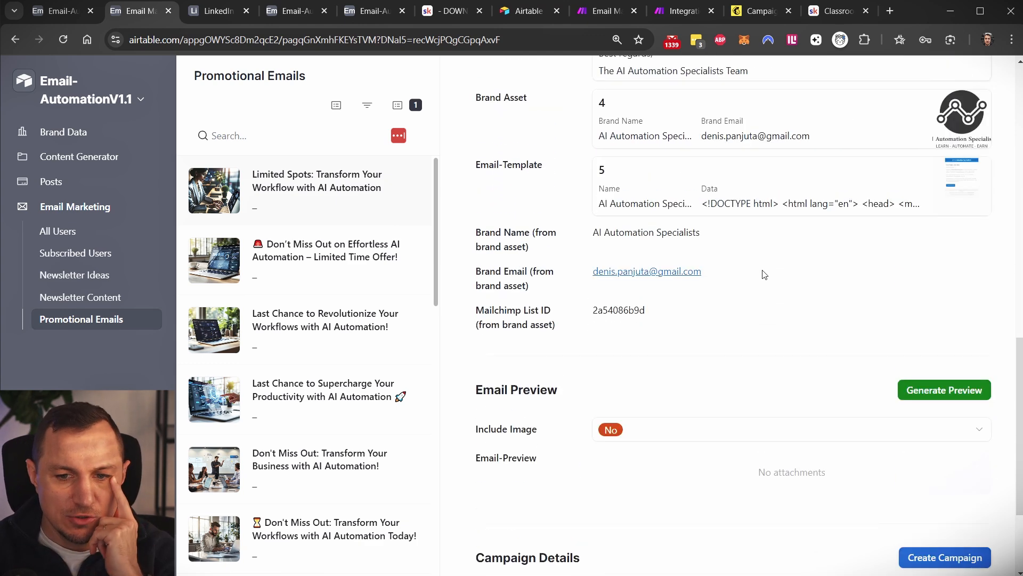
pyautogui.scroll(-3, 693, 287)
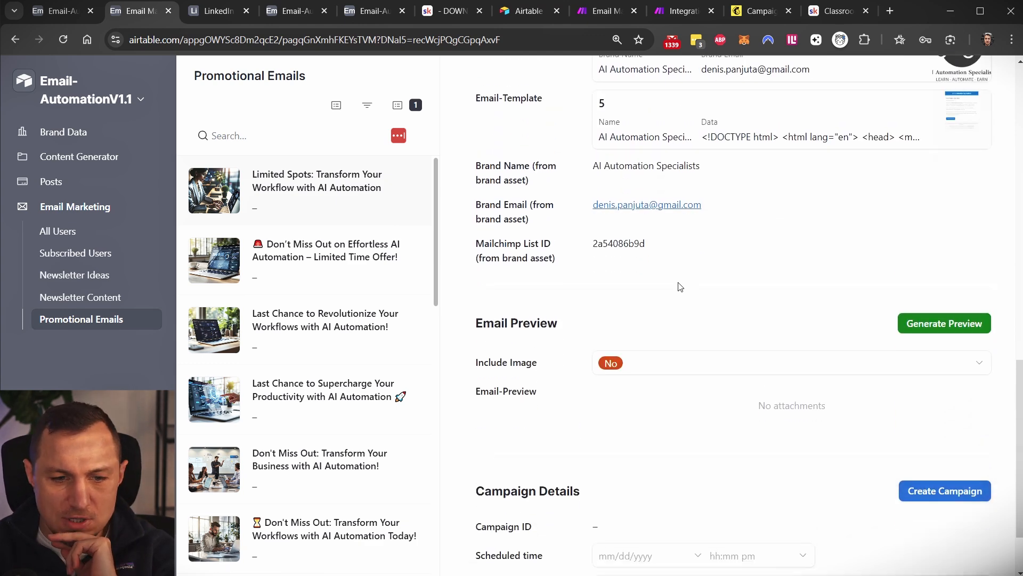
pyautogui.scroll(3, 680, 285)
pyautogui.scroll(-3, 746, 342)
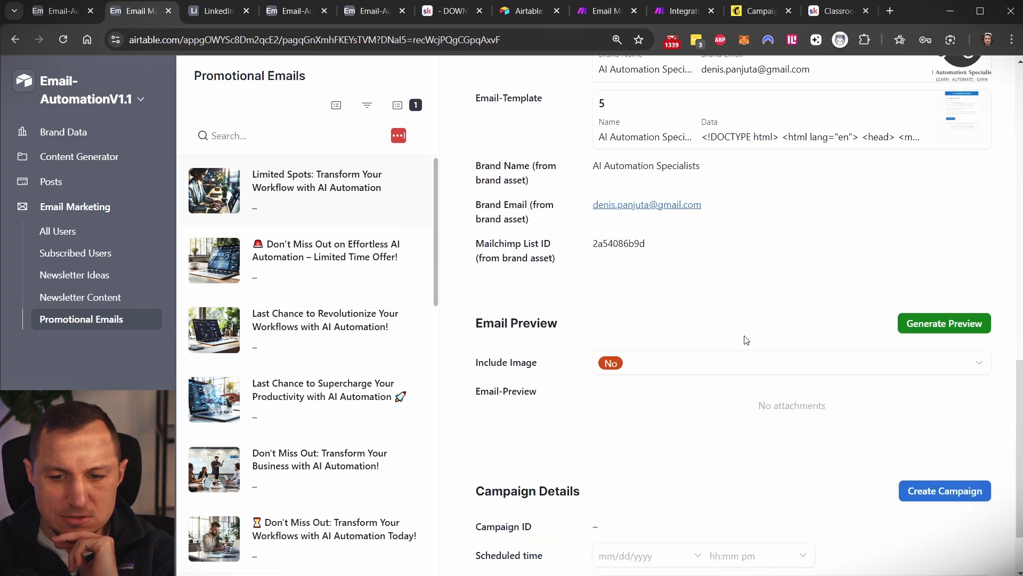
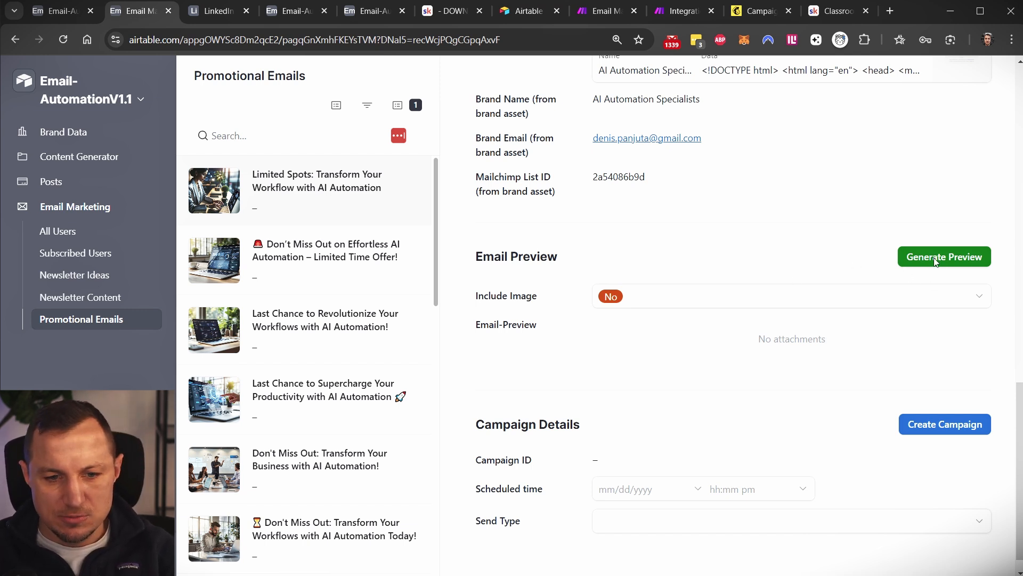
pyautogui.click(802, 303)
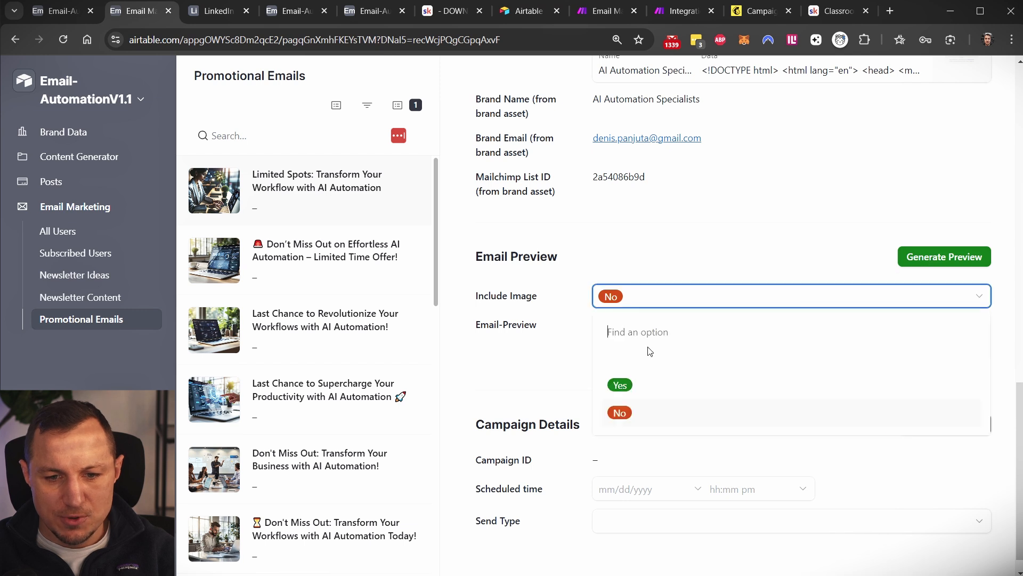
pyautogui.click(910, 258)
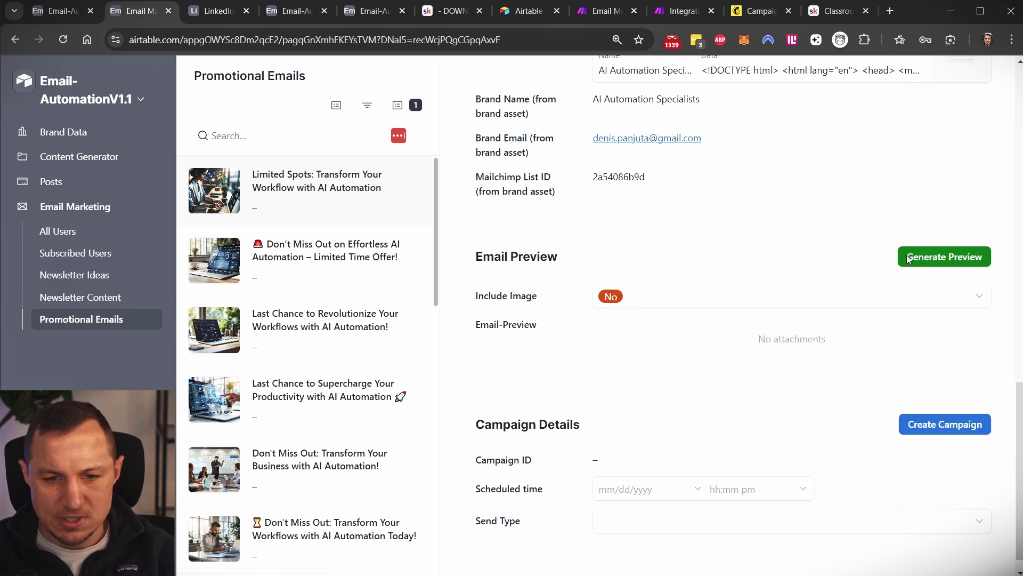
# Switch to Make and open the Email Marketing AutomationV1.0 (Creating the Sequence Email Preview) scenario to examine its modules
pyautogui.click(608, 11)
pyautogui.click(102, 86)
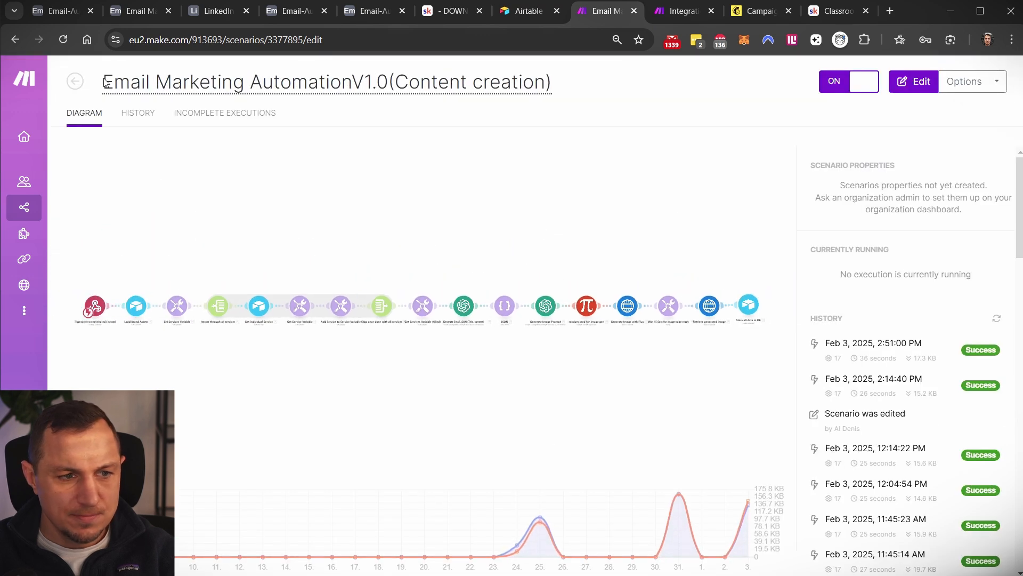
pyautogui.click(92, 81)
pyautogui.click(661, 273)
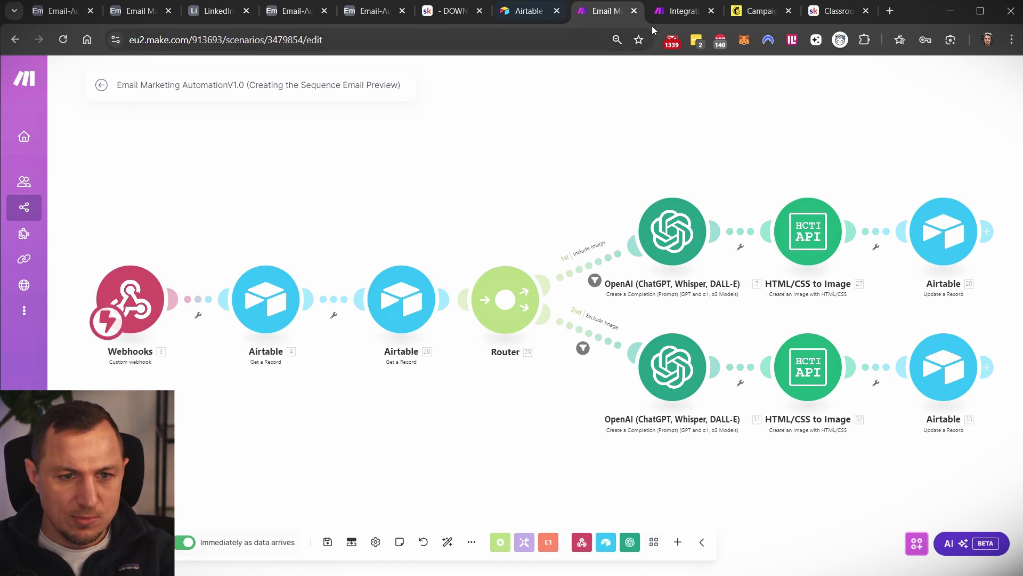
# Switch to Airtable and examine the Email Preview section and the preview image generated for the promotional email
pyautogui.click(135, 10)
pyautogui.moveTo(964, 275); pyautogui.dragTo(879, 227)
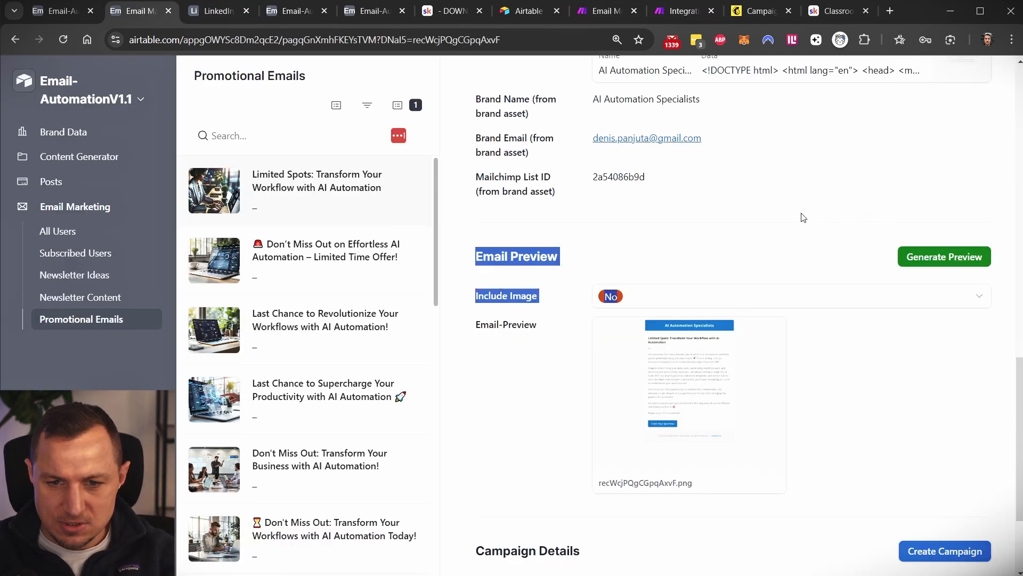
pyautogui.moveTo(803, 207); pyautogui.dragTo(1008, 290)
pyautogui.press('Escape')
pyautogui.moveTo(570, 309)
pyautogui.mouseDown()
pyautogui.moveTo(811, 439)
pyautogui.moveTo(808, 492)
pyautogui.mouseUp()
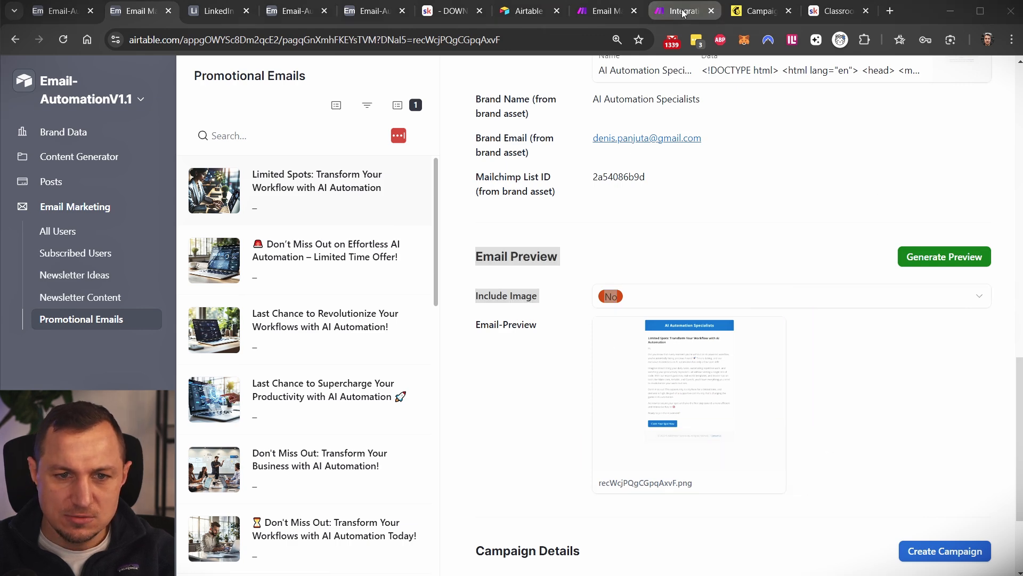
# Switch to Make and examine the first Airtable Get a Record module of the email preview scenario
pyautogui.click(605, 11)
pyautogui.moveTo(208, 237)
pyautogui.mouseDown()
pyautogui.moveTo(307, 411)
pyautogui.moveTo(324, 401)
pyautogui.mouseUp()
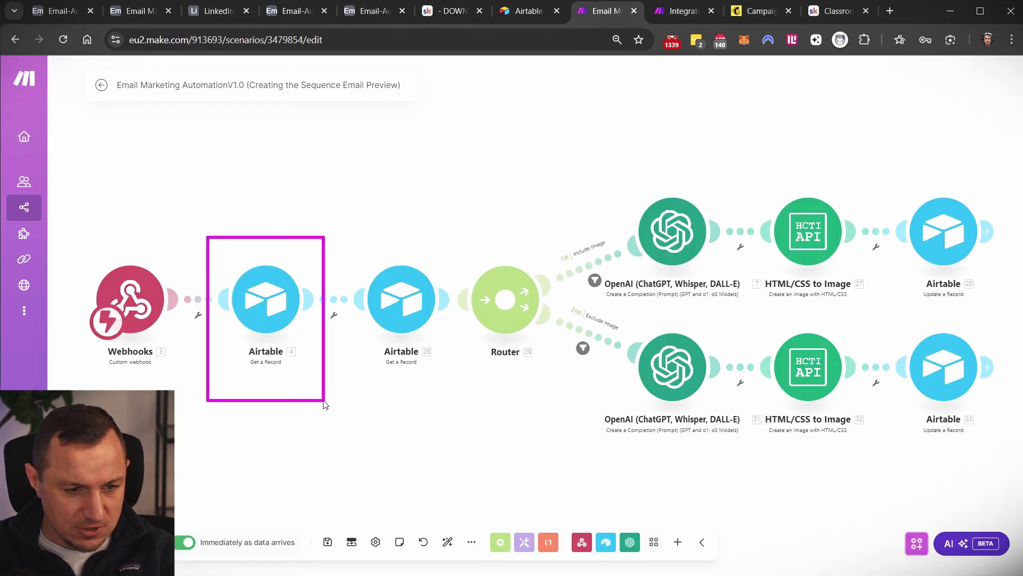
pyautogui.click(266, 299)
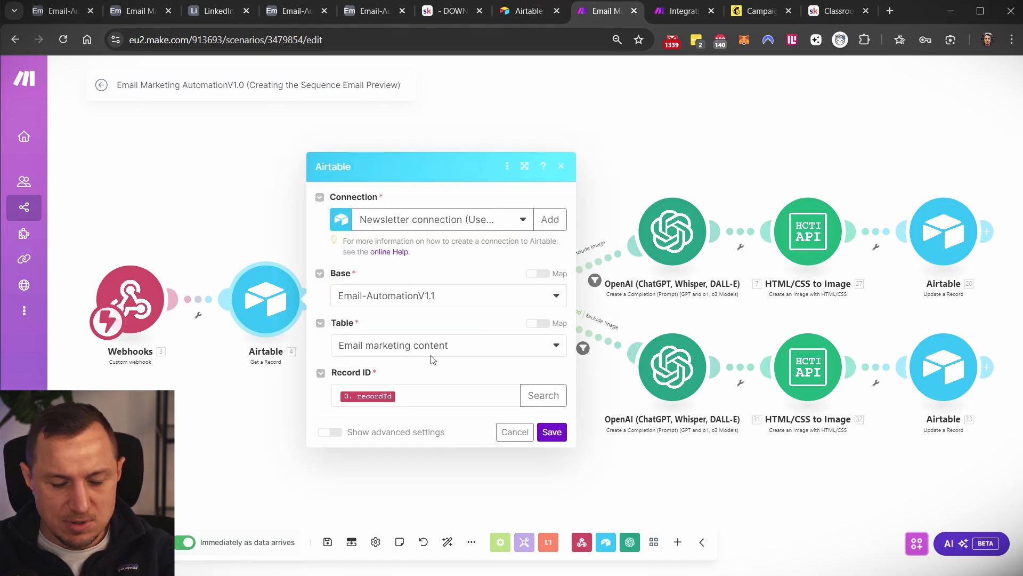
# Switch to Airtable and examine the ID and content of the Limited Spots promotional email
pyautogui.click(137, 15)
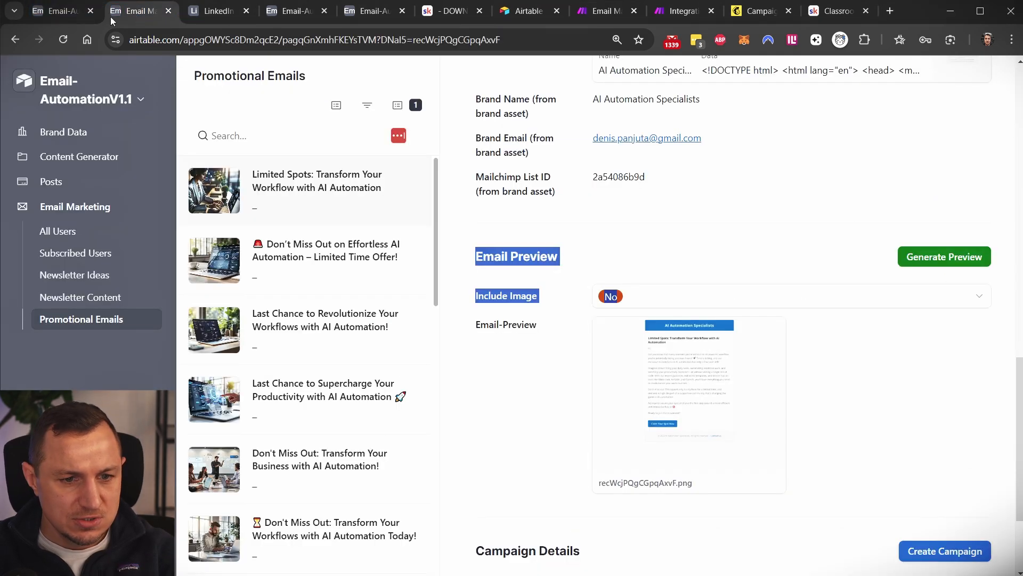
pyautogui.scroll(15, 586, 310)
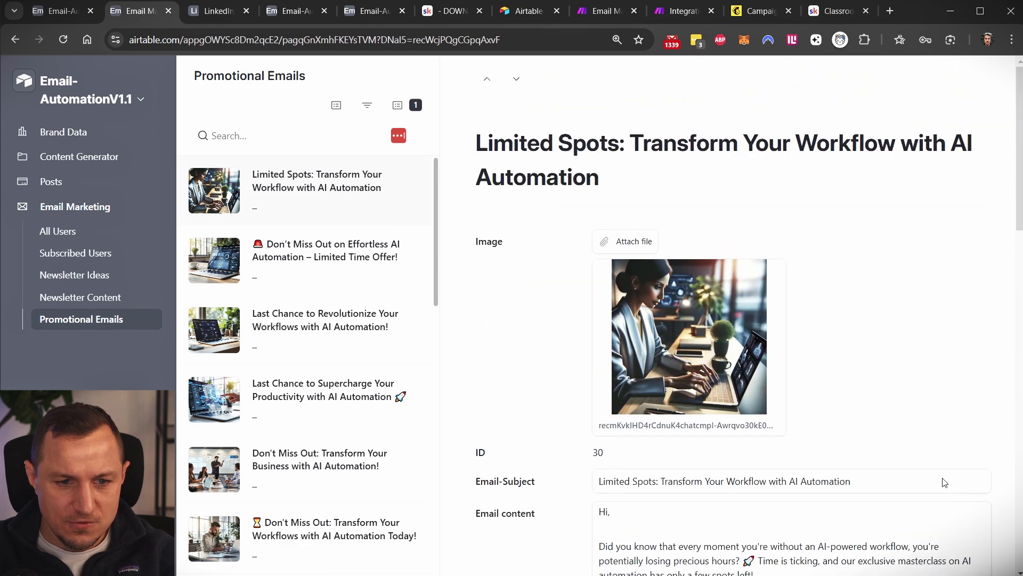
pyautogui.scroll(-4, 602, 330)
pyautogui.moveTo(605, 256); pyautogui.dragTo(590, 258)
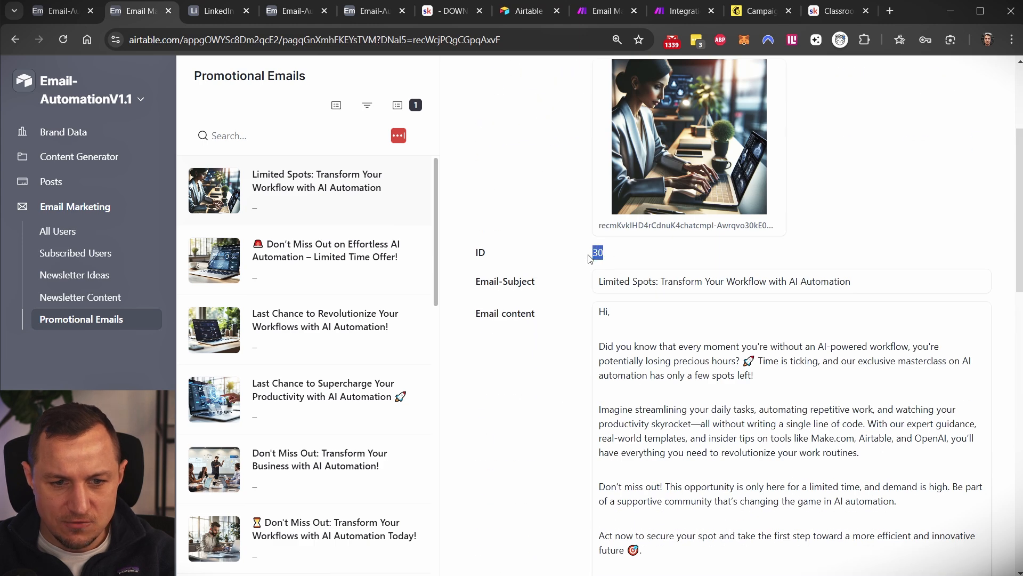
pyautogui.scroll(-8, 606, 261)
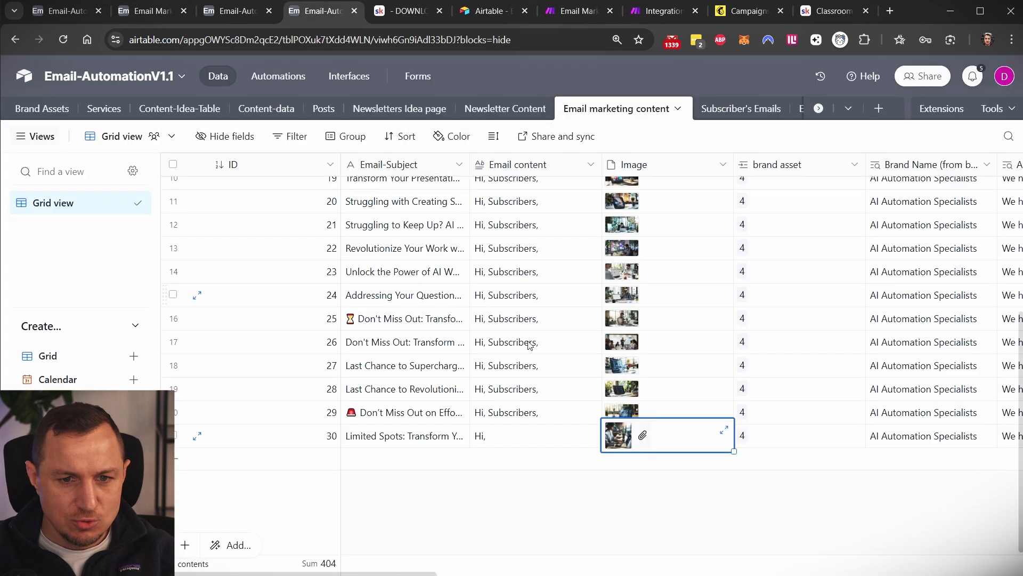
# Add a formula field named RecordId with the formula RECORD_ID() to the Email marketing content table
pyautogui.hscroll(15, 647, 439)
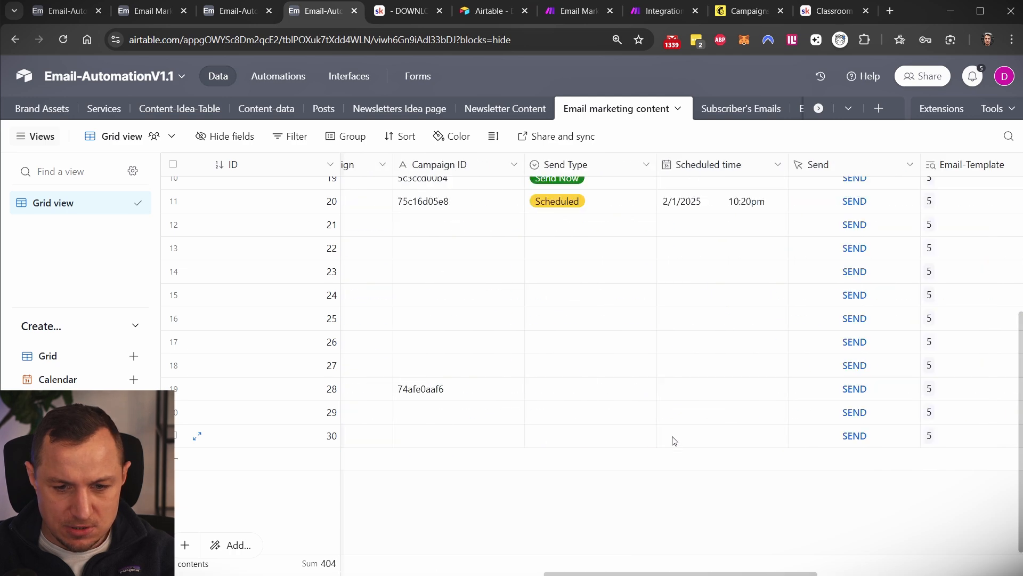
pyautogui.hscroll(5, 693, 438)
pyautogui.click(949, 164)
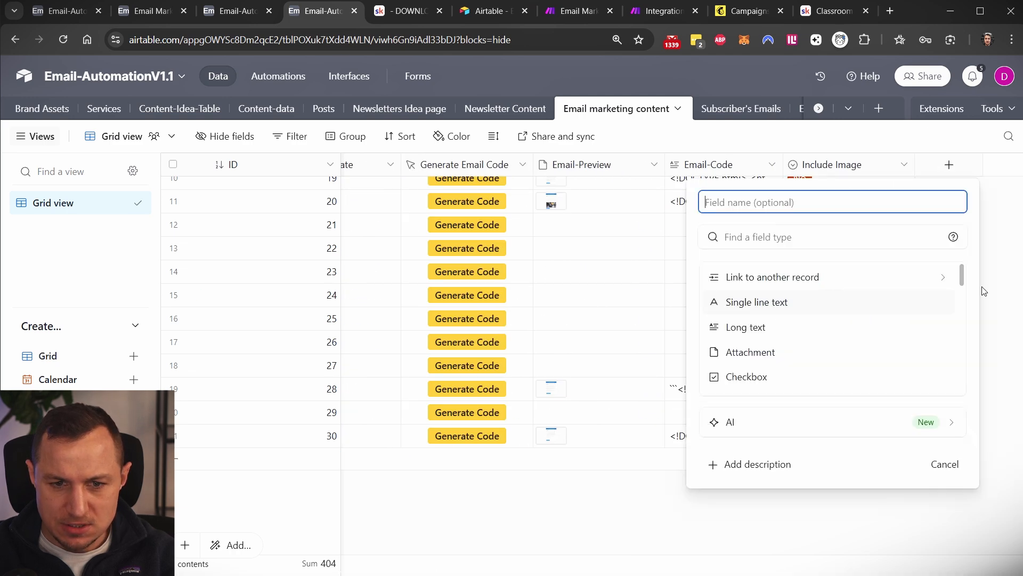
pyautogui.write('Recor')
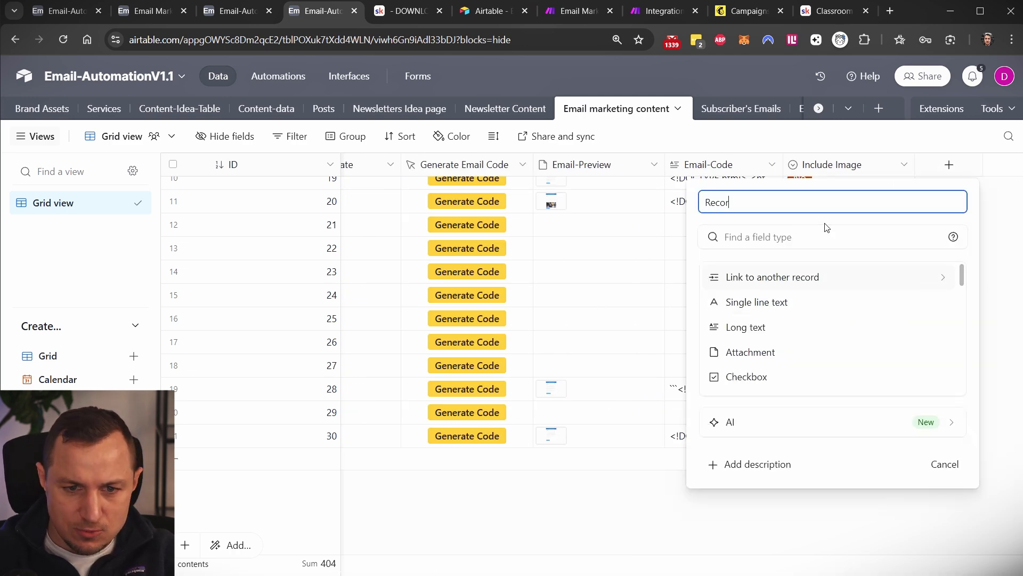
pyautogui.write('dId')
pyautogui.scroll(-5, 805, 326)
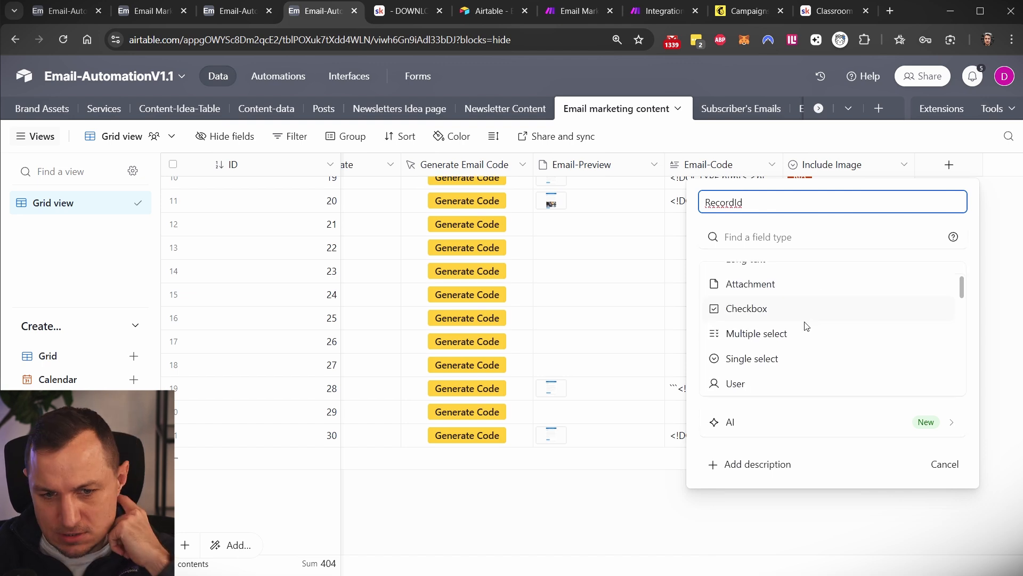
pyautogui.scroll(-2, 791, 334)
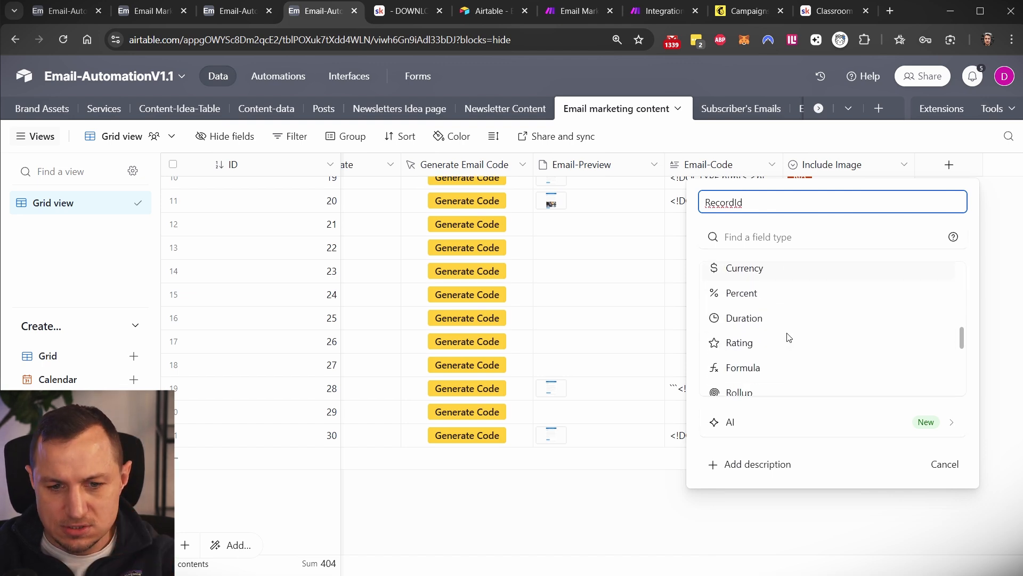
pyautogui.click(775, 367)
pyautogui.write('RECOR')
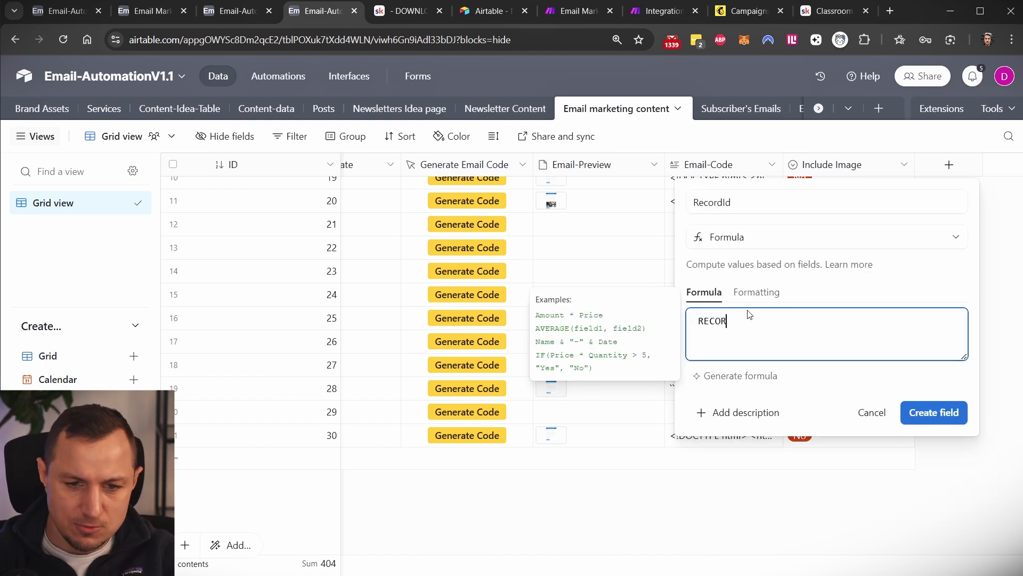
pyautogui.write('D_ID()')
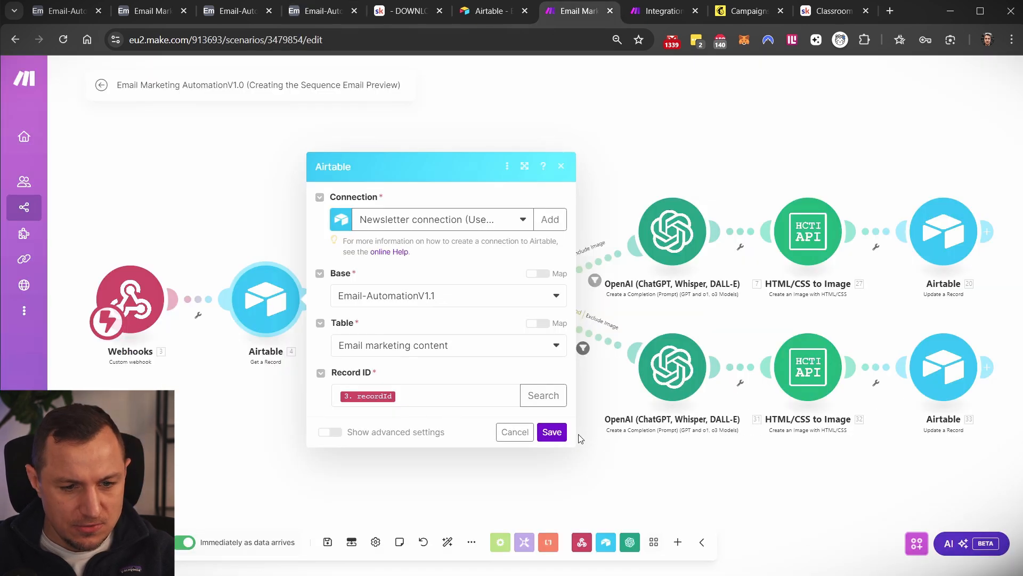
# Return to Make, save the first Airtable Get a Record module and open the second one for Email Templates
pyautogui.click(558, 436)
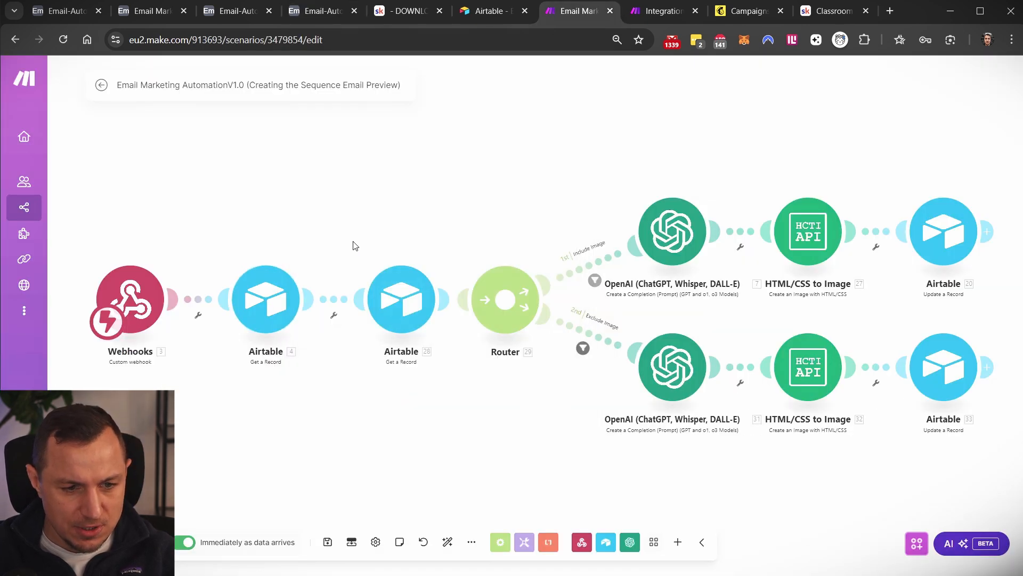
pyautogui.click(397, 286)
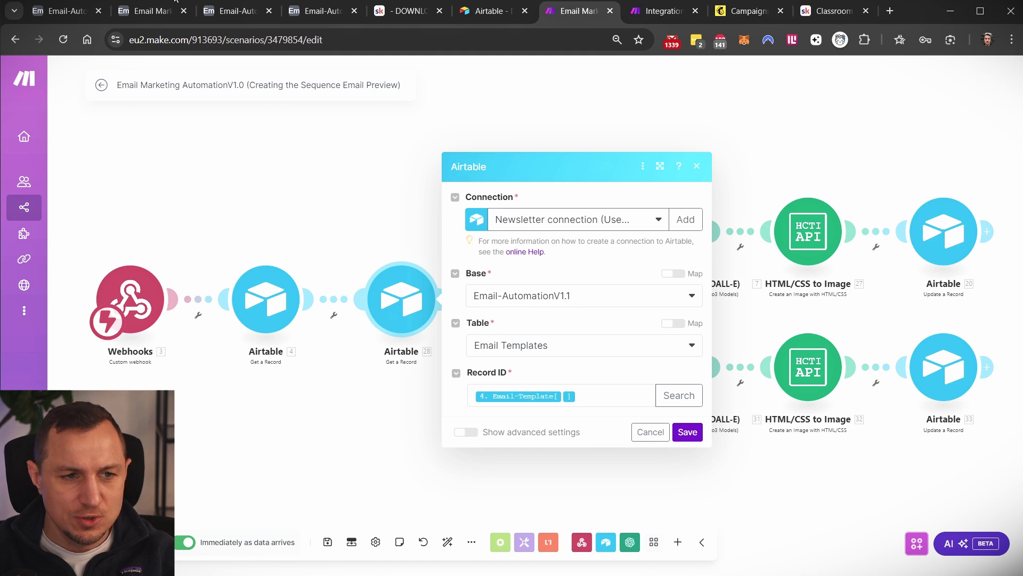
# Switch to Airtable and examine the HTML code in the Data field of the Email Templates table
pyautogui.click(326, 11)
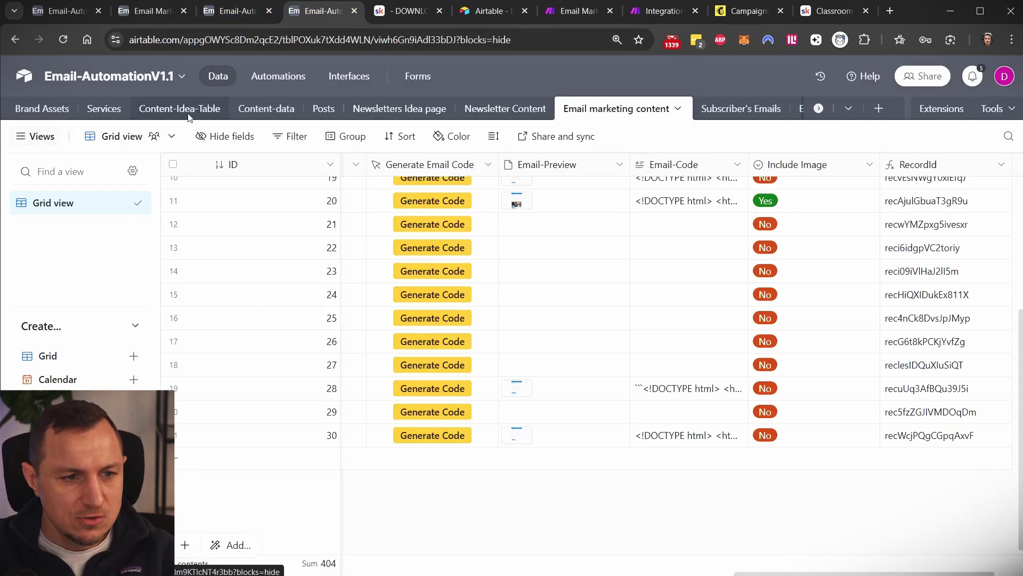
pyautogui.hscroll(2, 727, 108)
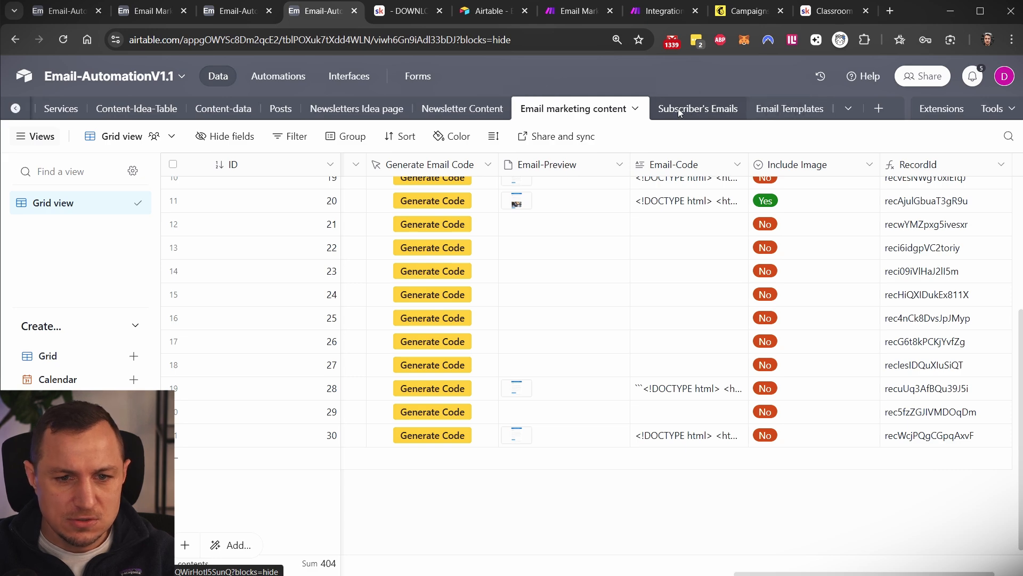
pyautogui.click(785, 109)
pyautogui.tripleClick(647, 197)
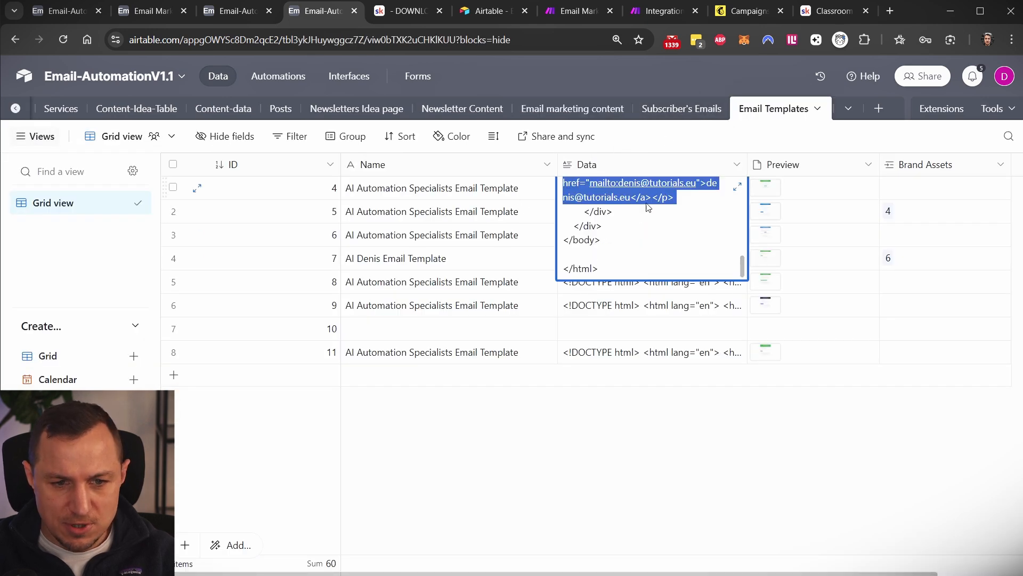
pyautogui.press('Escape')
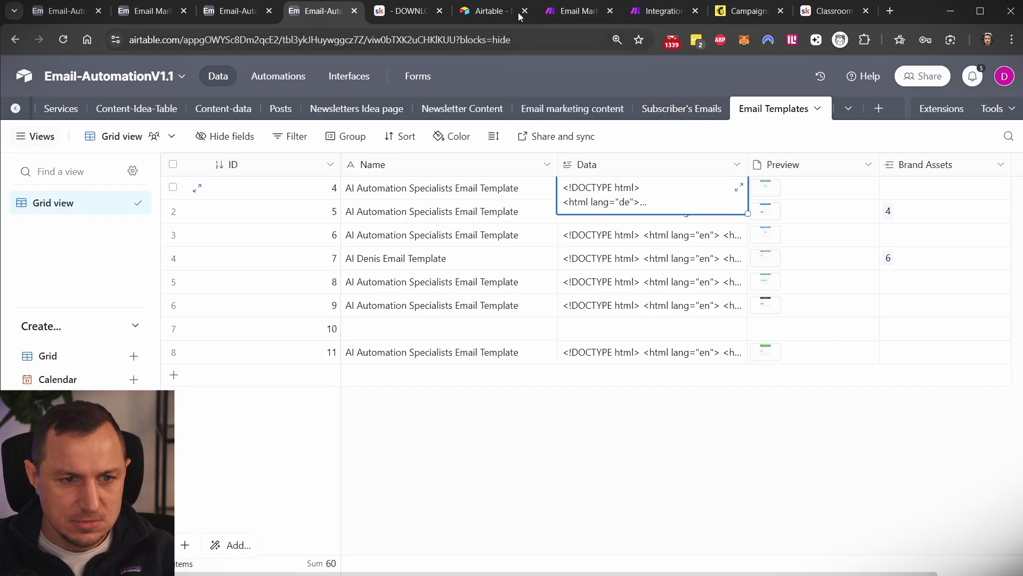
# Open Brand Data in the Airtable interface and look through the AI Automation Specialists brand record
pyautogui.click(53, 14)
pyautogui.click(135, 15)
pyautogui.click(63, 132)
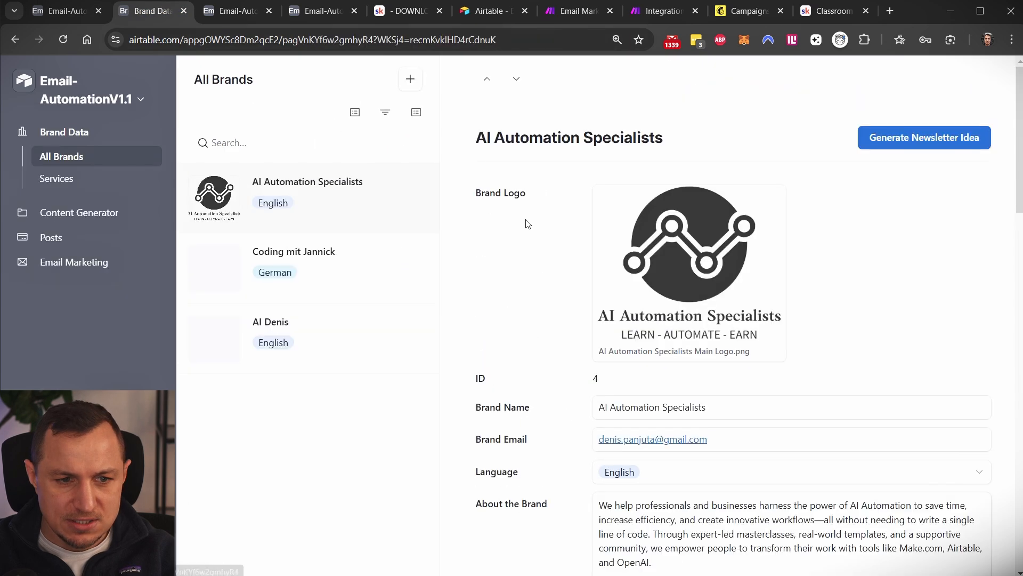
pyautogui.scroll(-8, 650, 340)
pyautogui.scroll(-3, 649, 339)
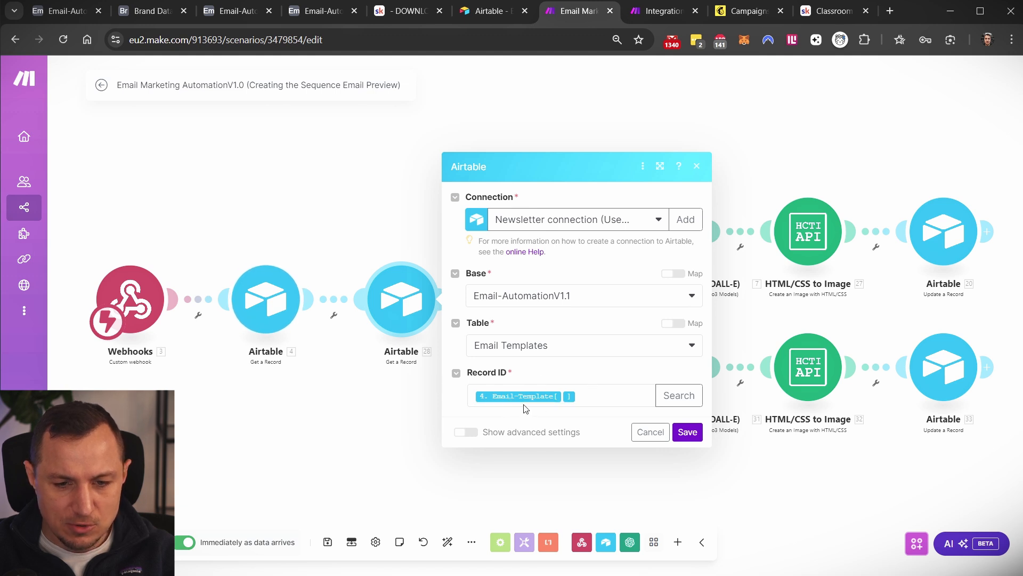
# In Make, save the Email Templates Get a Record module and examine the router's Include Image and Exclude Image branches
pyautogui.click(398, 305)
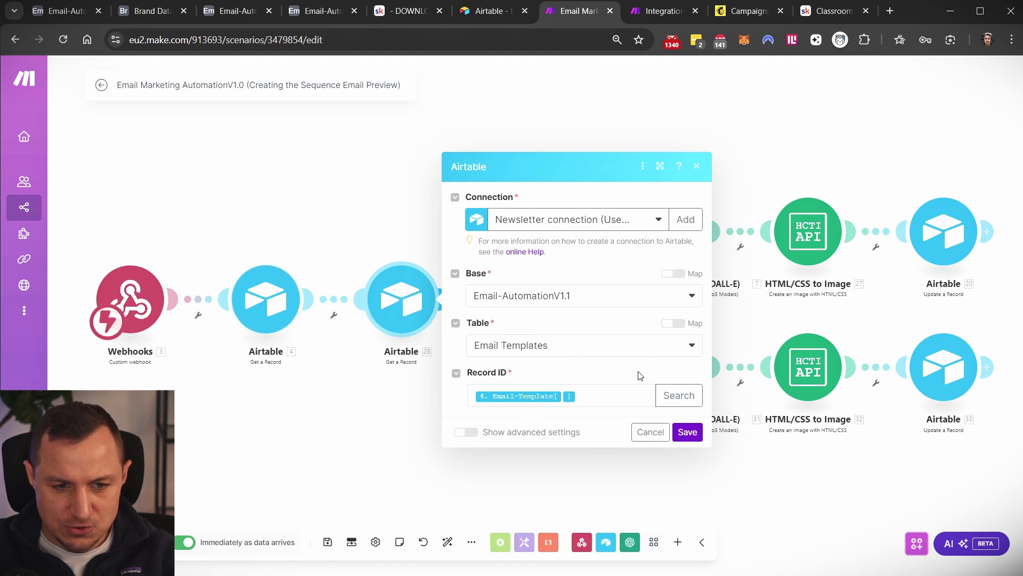
pyautogui.click(687, 434)
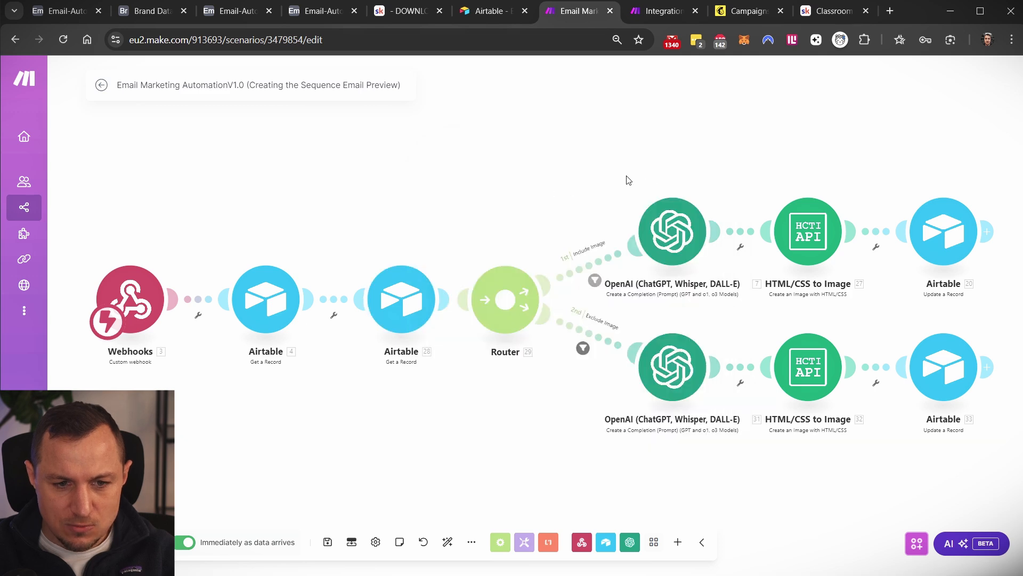
pyautogui.moveTo(373, 153)
pyautogui.mouseDown()
pyautogui.moveTo(627, 278)
pyautogui.moveTo(923, 472)
pyautogui.mouseUp()
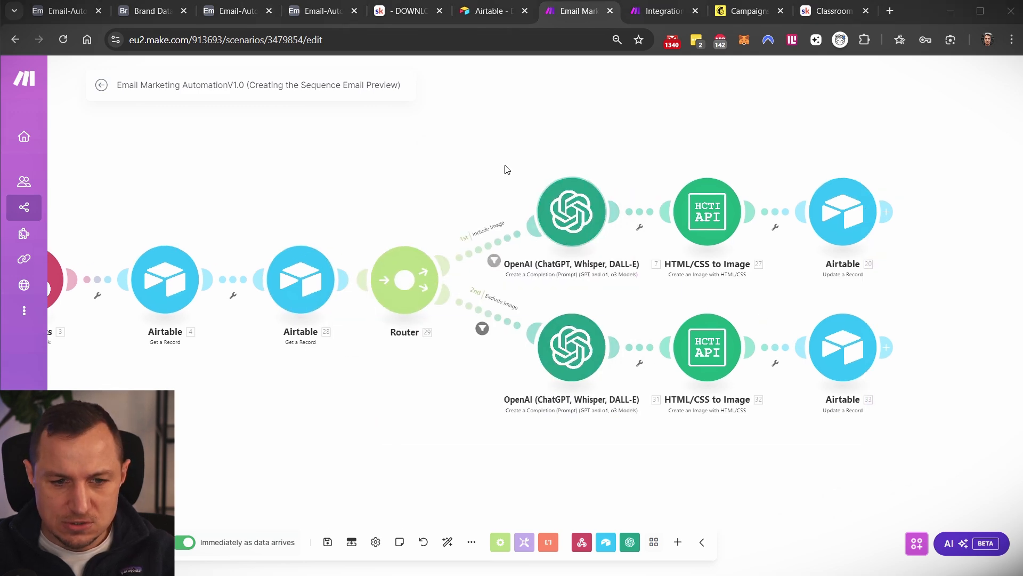
pyautogui.moveTo(501, 181)
pyautogui.mouseDown()
pyautogui.moveTo(829, 272)
pyautogui.moveTo(476, 183)
pyautogui.mouseUp()
pyautogui.moveTo(416, 165); pyautogui.dragTo(907, 299)
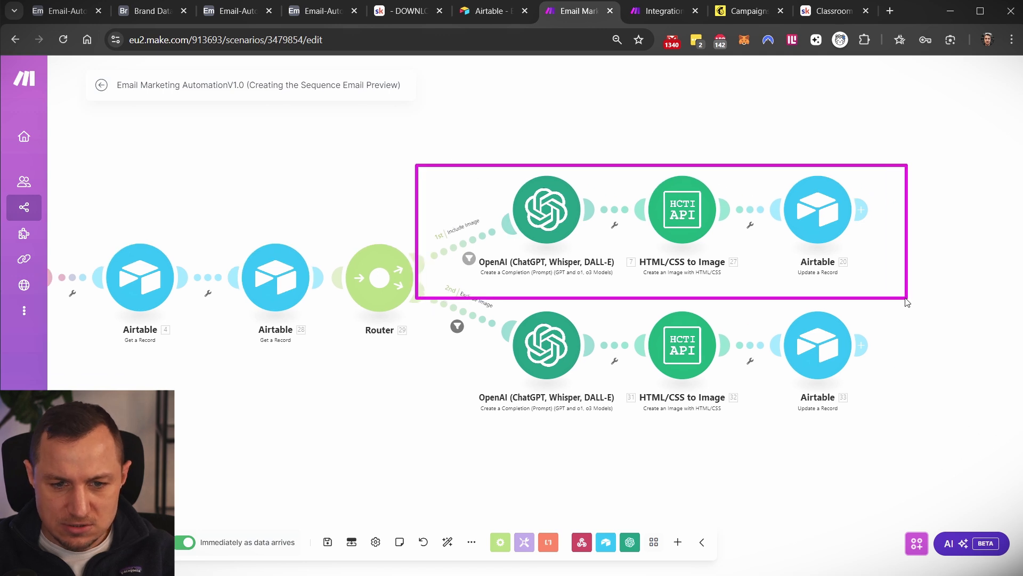
# Examine the HTML/CSS to Image module and the OpenAI module's prompt messages in the Include Image branch
pyautogui.click(685, 212)
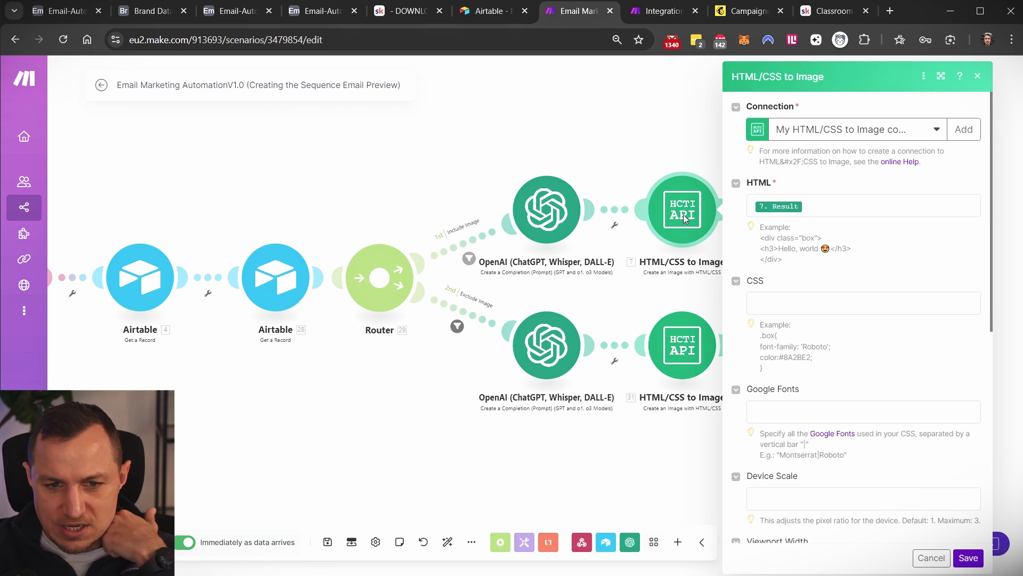
pyautogui.click(576, 155)
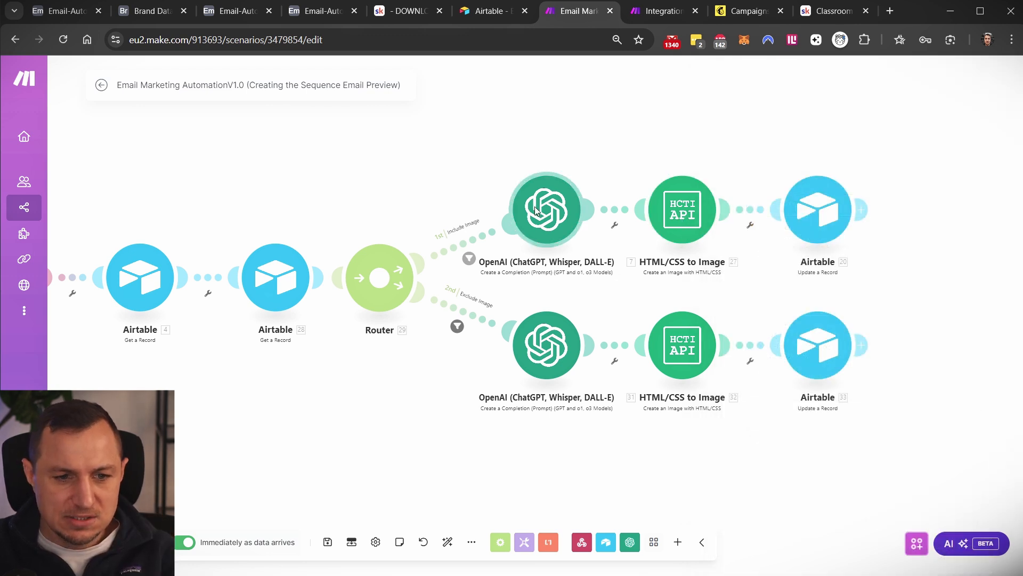
pyautogui.click(541, 211)
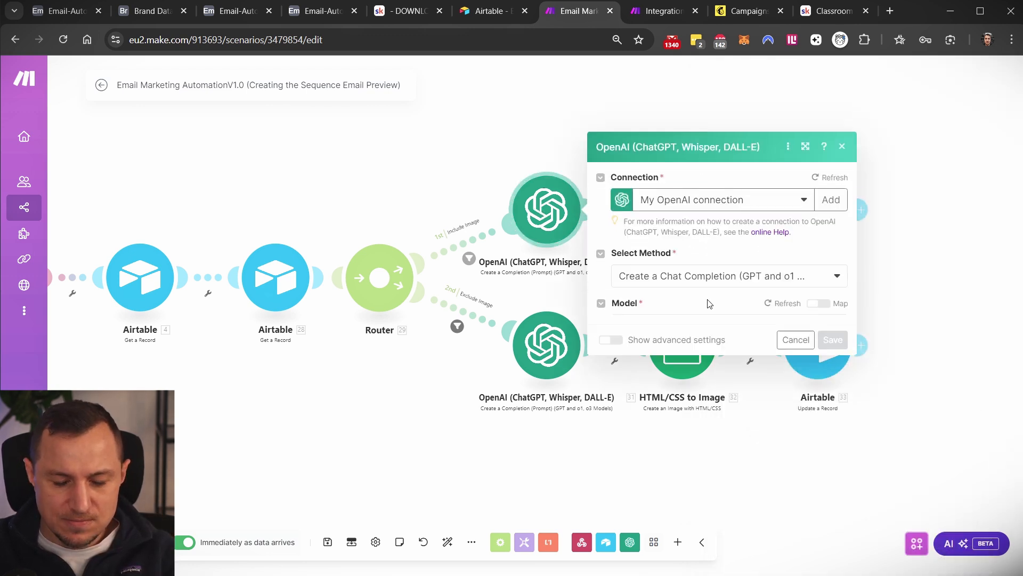
pyautogui.moveTo(390, 156); pyautogui.dragTo(586, 284)
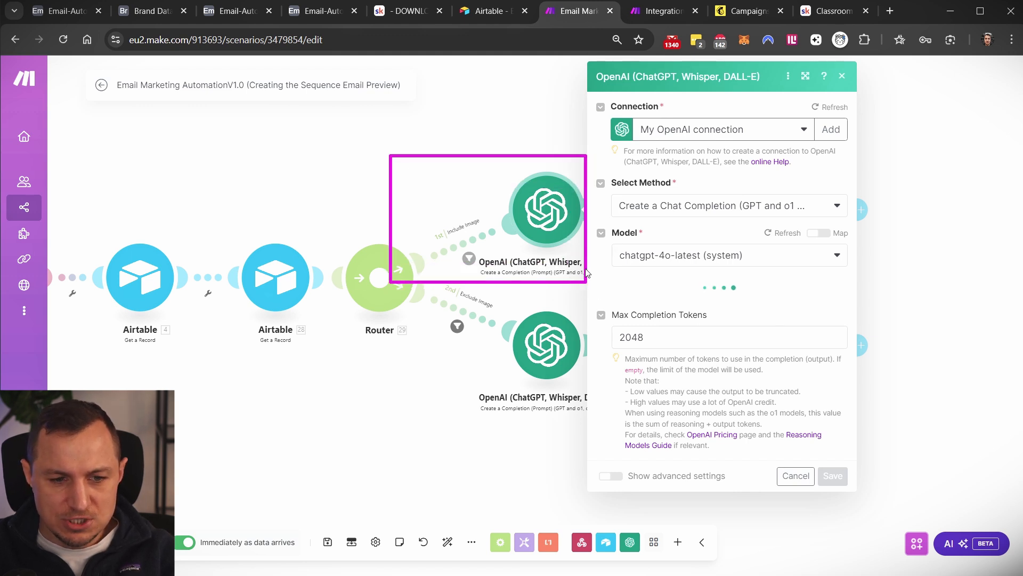
pyautogui.moveTo(89, 222); pyautogui.dragTo(203, 389)
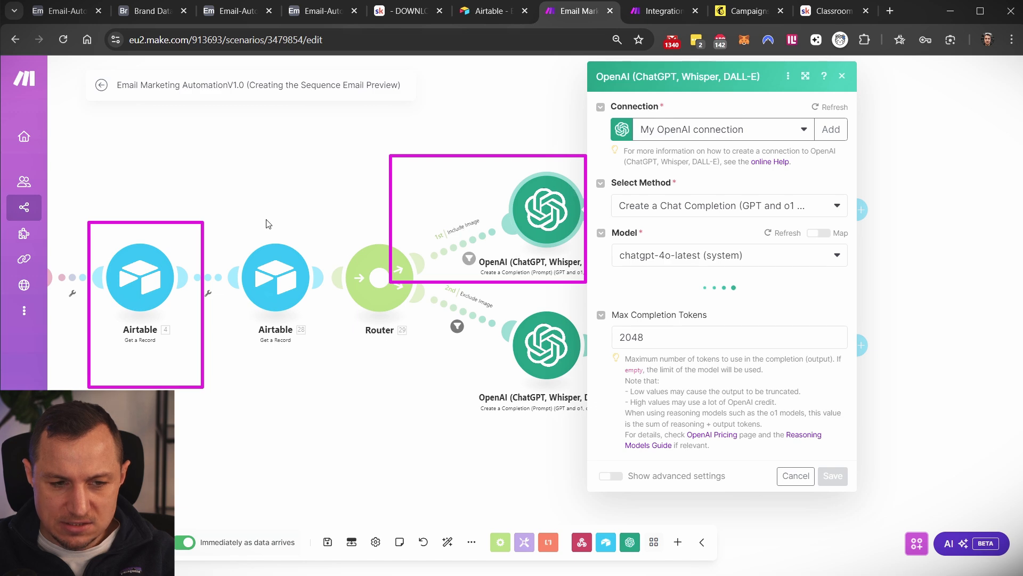
pyautogui.moveTo(213, 226); pyautogui.dragTo(332, 367)
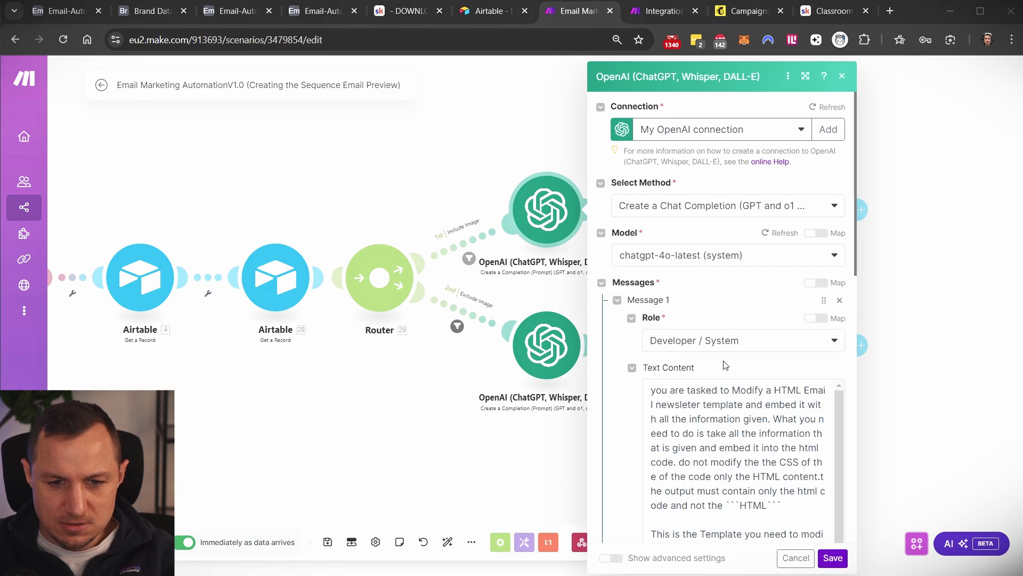
pyautogui.scroll(-5, 725, 322)
pyautogui.scroll(-3, 720, 292)
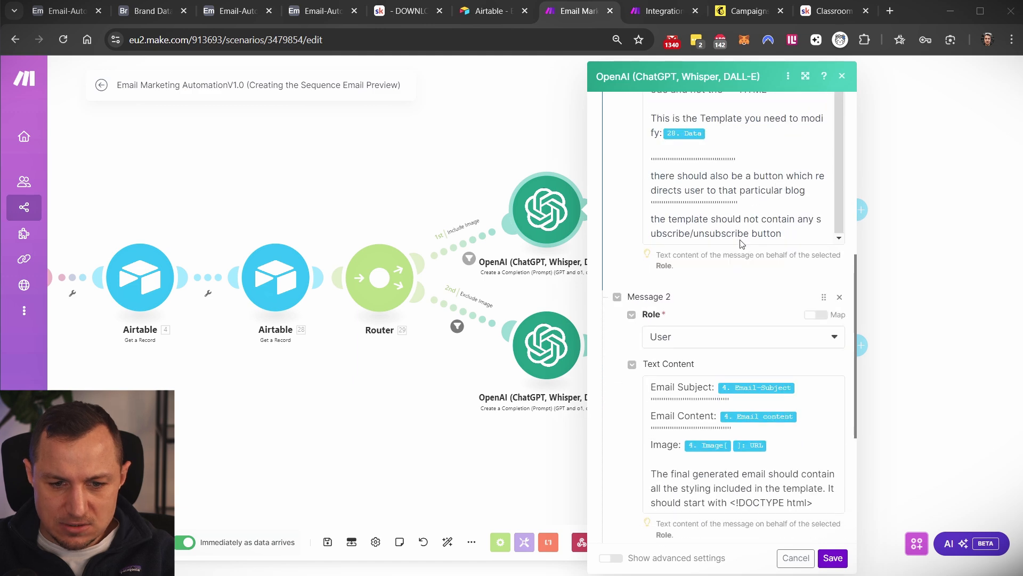
pyautogui.scroll(-3, 743, 244)
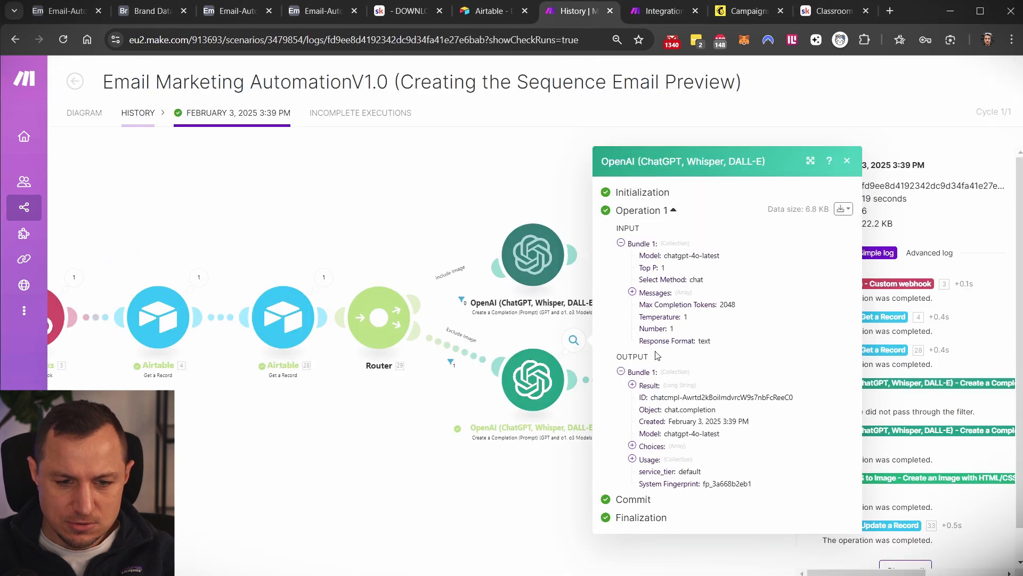
# In the February 3, 2025 3:39 PM run, examine the OpenAI HTML result and the HTML/CSS to Image module of the Exclude Image branch
pyautogui.click(633, 385)
pyautogui.scroll(-14, 740, 379)
pyautogui.moveTo(645, 180); pyautogui.dragTo(726, 434)
pyautogui.click(339, 455)
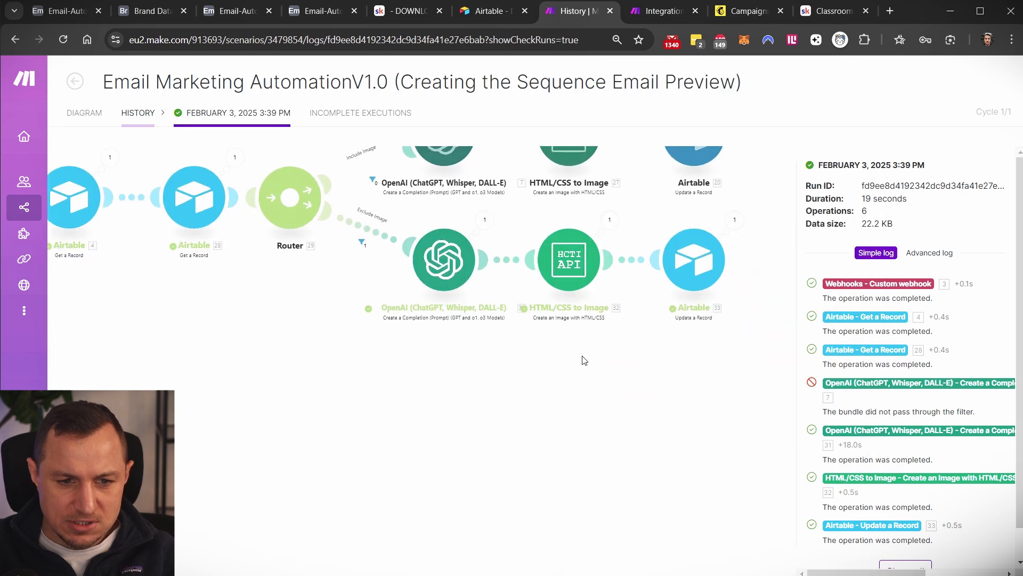
pyautogui.moveTo(522, 227)
pyautogui.mouseDown()
pyautogui.moveTo(633, 328)
pyautogui.moveTo(621, 336)
pyautogui.mouseUp()
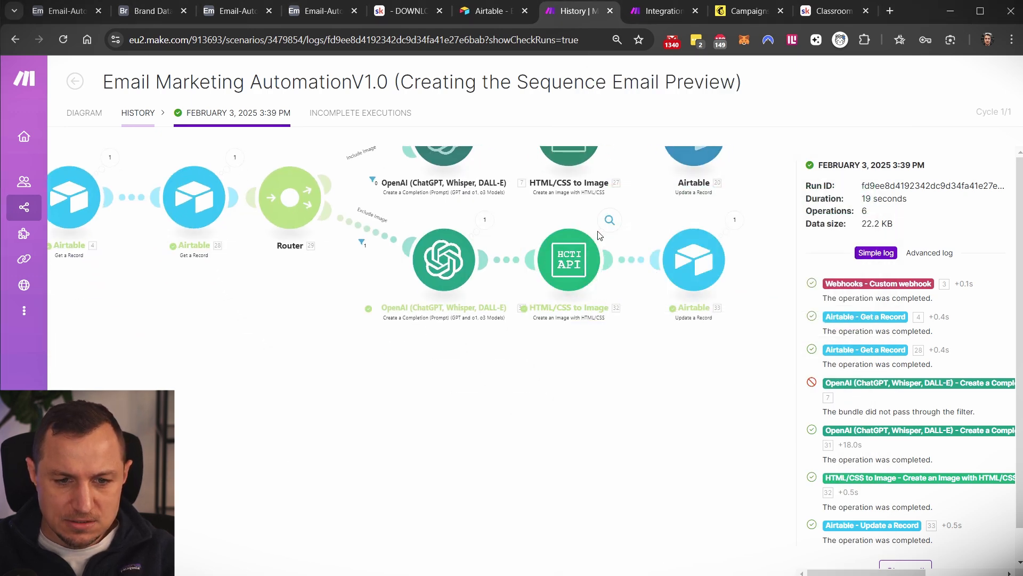
# Examine the image URL output by HTML/CSS to Image and the Airtable Update a Record mappings in the Exclude Image branch
pyautogui.click(611, 220)
pyautogui.moveTo(715, 262); pyautogui.dragTo(804, 275)
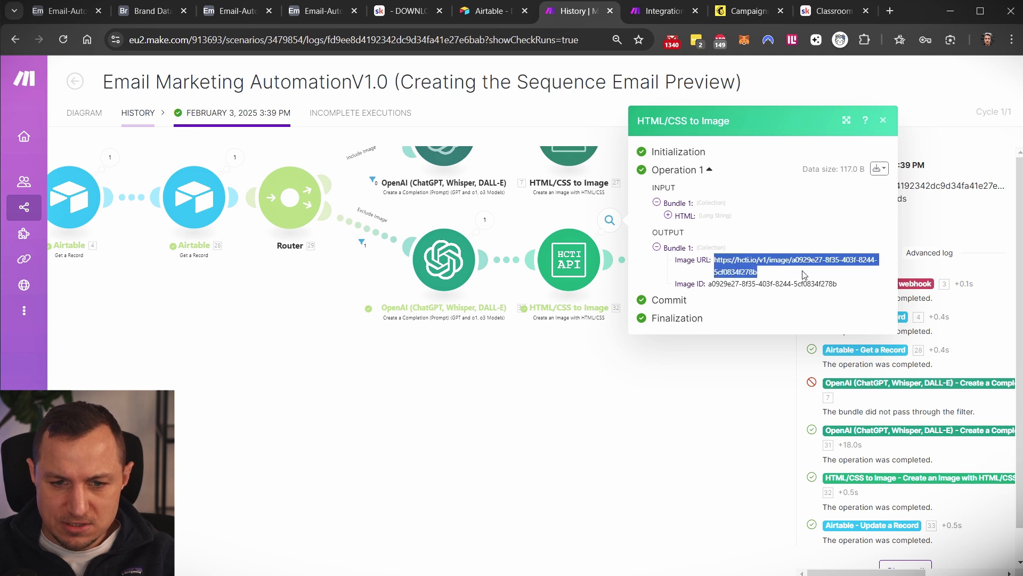
pyautogui.click(581, 392)
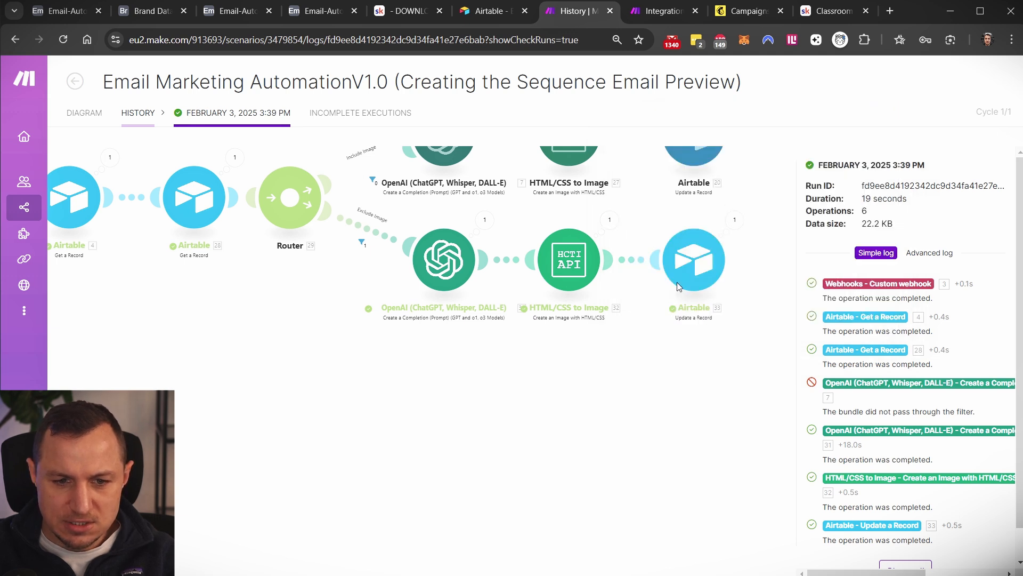
pyautogui.click(686, 261)
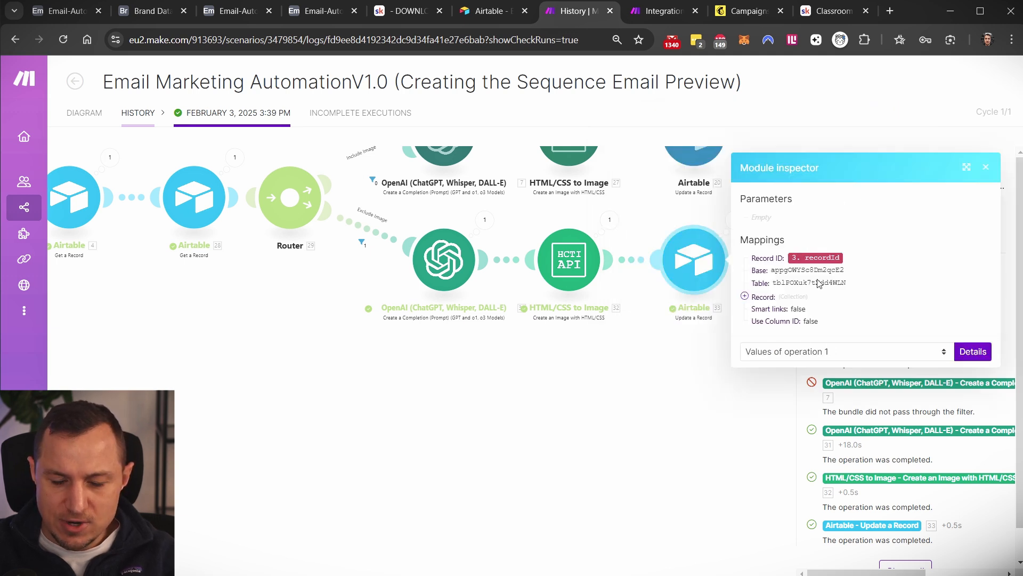
# In the Airtable interface, set Include Image to Yes for the "Limited Spots" promotional email and generate its preview
pyautogui.click(313, 14)
pyautogui.click(146, 11)
pyautogui.scroll(-10, 719, 352)
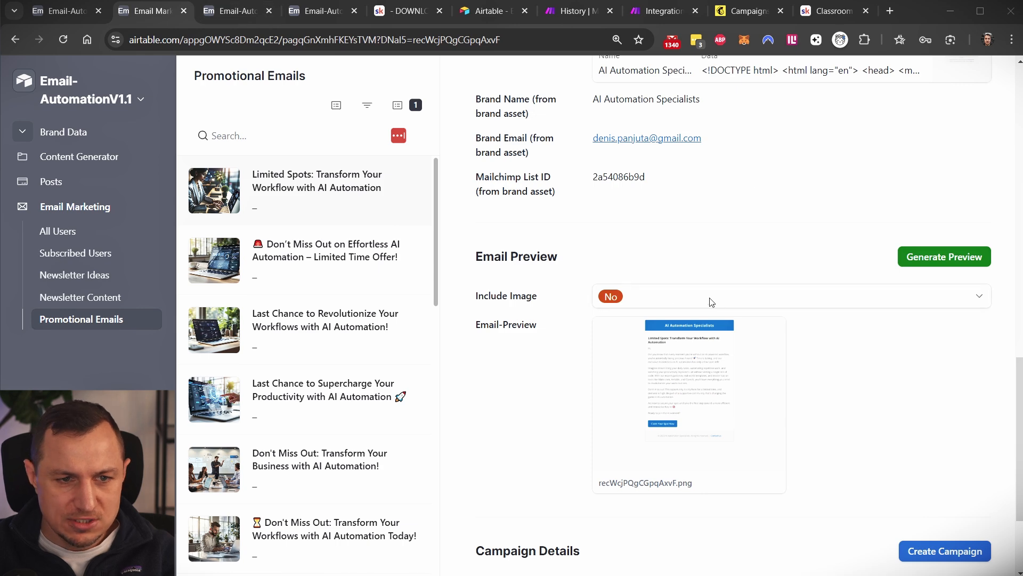
pyautogui.click(714, 294)
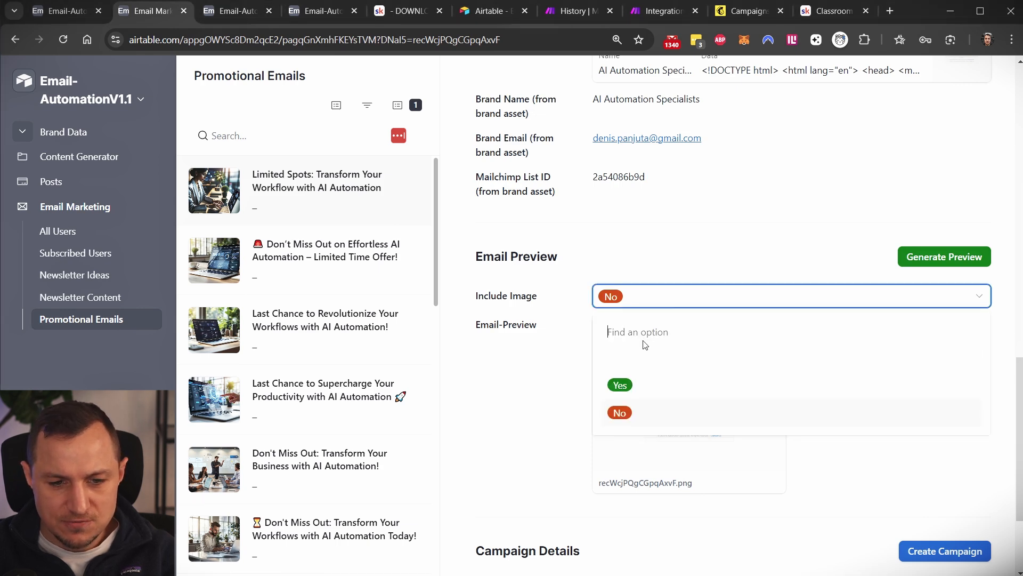
pyautogui.click(620, 386)
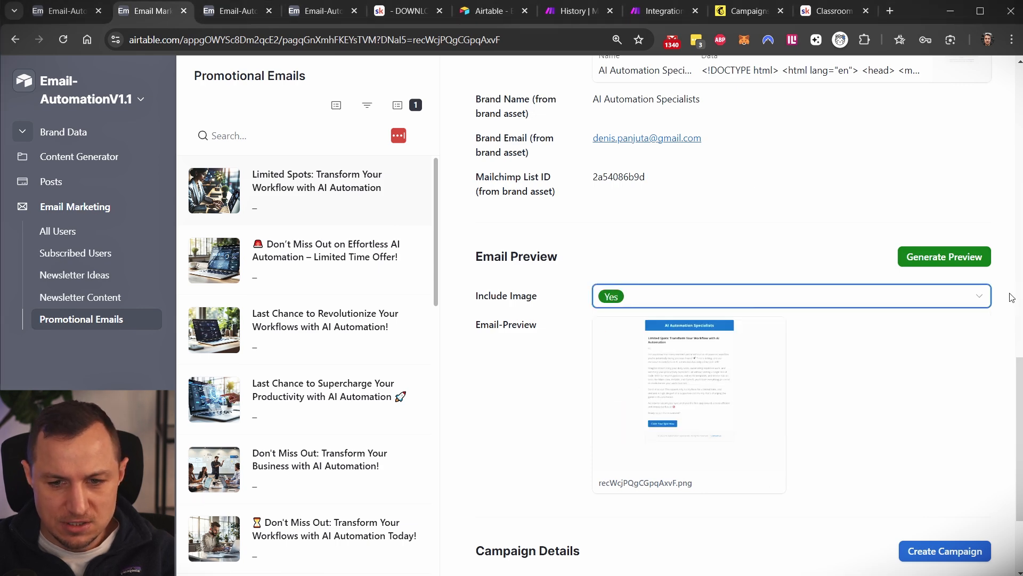
pyautogui.click(931, 253)
# In Make, compare the Include Image and Exclude Image branches of the run and open the email preview scenario's run history
pyautogui.click(576, 11)
pyautogui.scroll(-3, 464, 346)
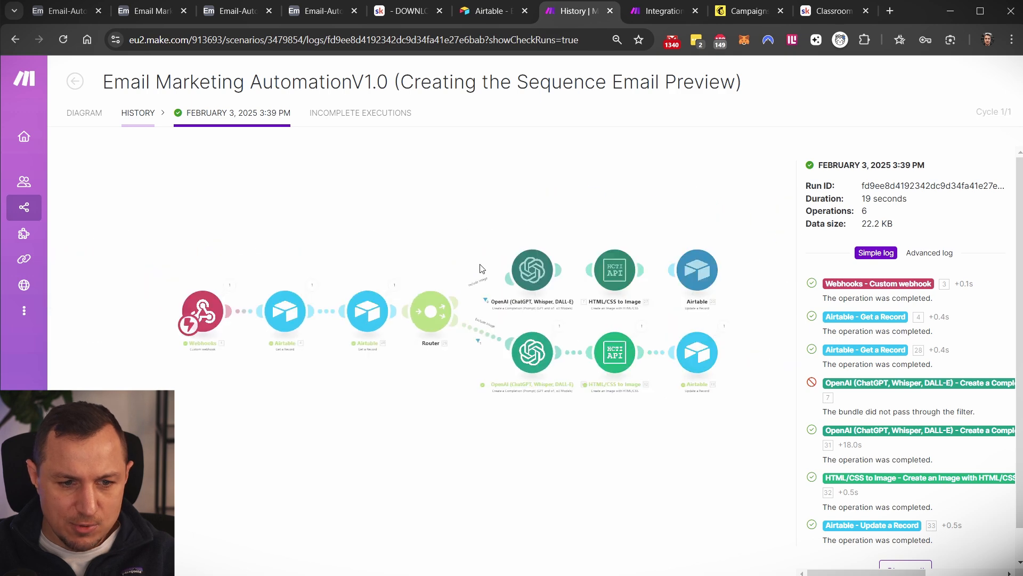
pyautogui.scroll(3, 478, 273)
pyautogui.moveTo(348, 204)
pyautogui.mouseDown()
pyautogui.moveTo(748, 325)
pyautogui.moveTo(774, 315)
pyautogui.mouseUp()
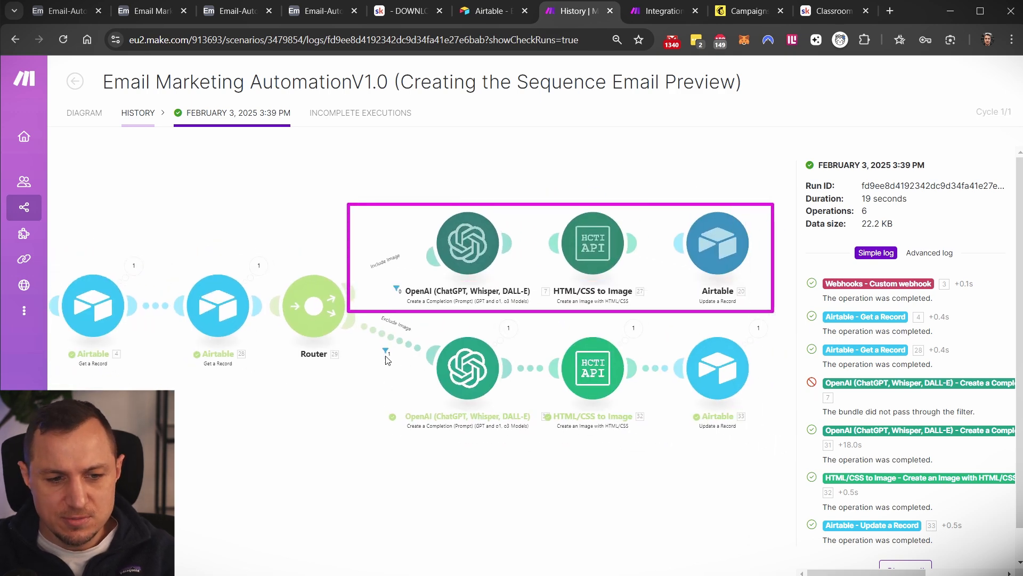
pyautogui.moveTo(352, 315)
pyautogui.mouseDown()
pyautogui.moveTo(457, 368)
pyautogui.moveTo(784, 435)
pyautogui.moveTo(783, 445)
pyautogui.mouseUp()
pyautogui.press('Escape')
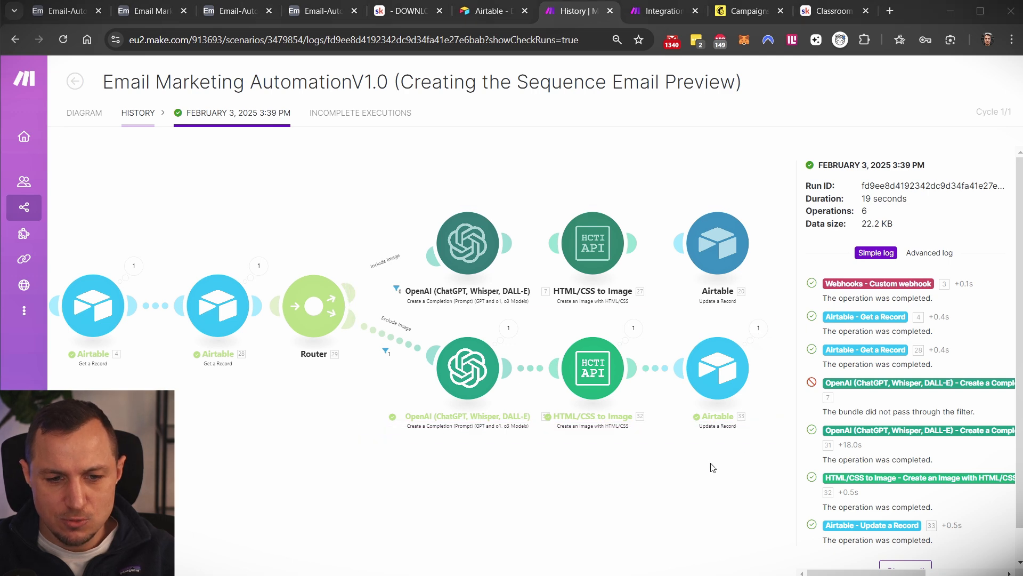
pyautogui.moveTo(423, 310)
pyautogui.mouseDown()
pyautogui.moveTo(759, 456)
pyautogui.moveTo(388, 196)
pyautogui.moveTo(392, 215)
pyautogui.moveTo(749, 332)
pyautogui.mouseUp()
pyautogui.press('Escape')
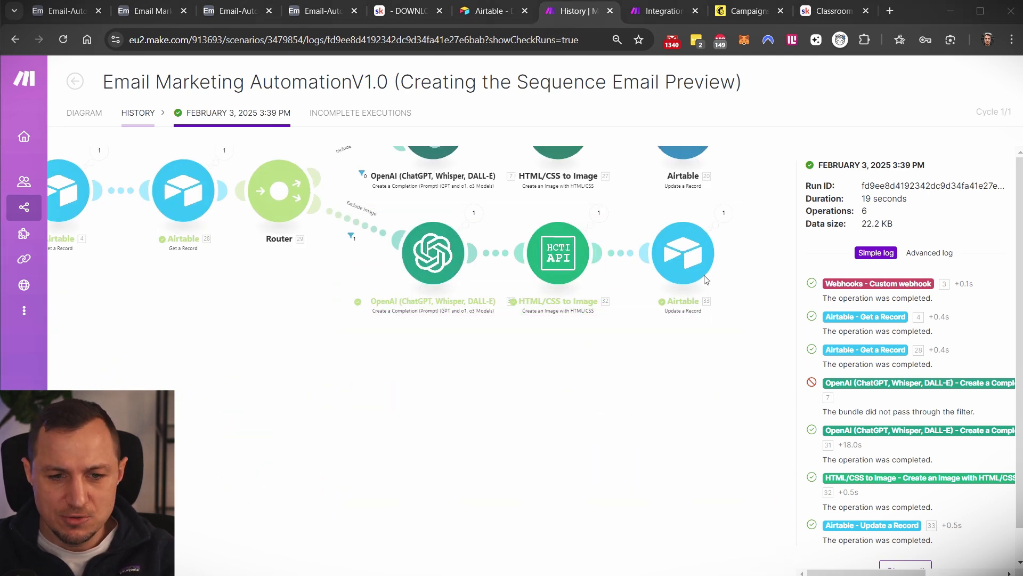
pyautogui.moveTo(566, 359); pyautogui.dragTo(606, 445)
pyautogui.click(146, 113)
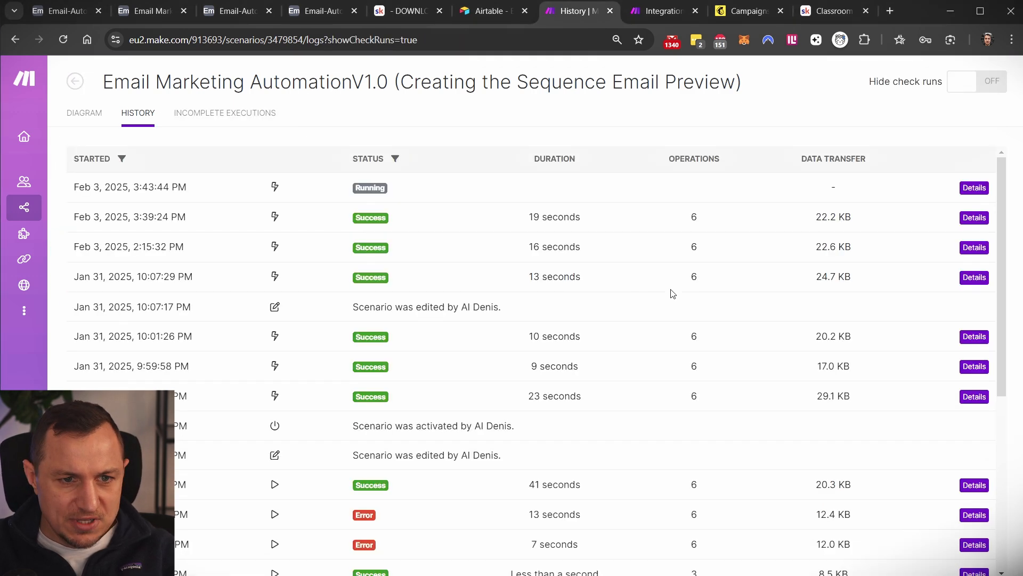
# Open the Email Marketing AutomationV1.0 (Creating Campaign on Mailchimp) scenario from the Newsletter Automation folder
pyautogui.click(75, 81)
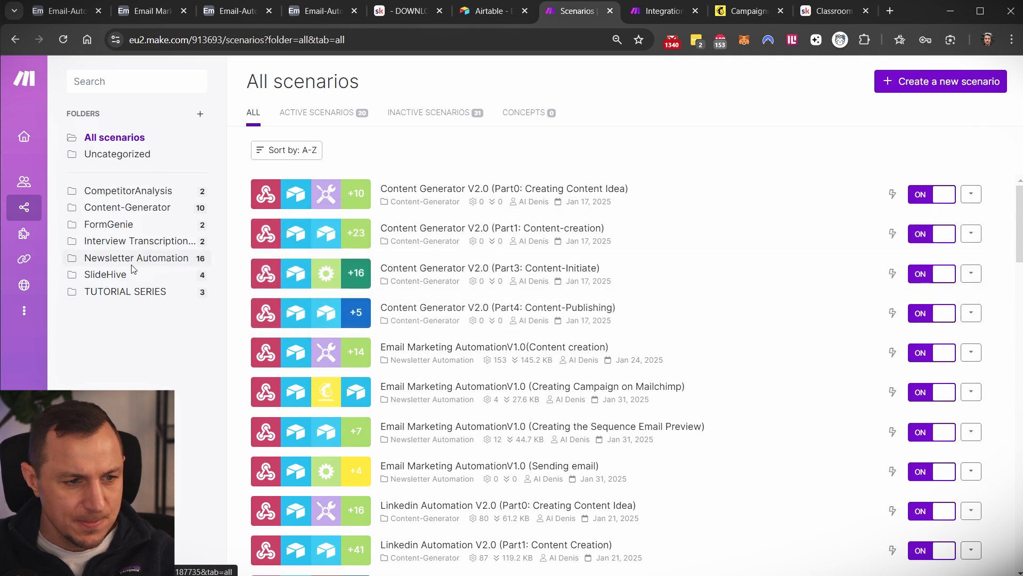
pyautogui.click(157, 258)
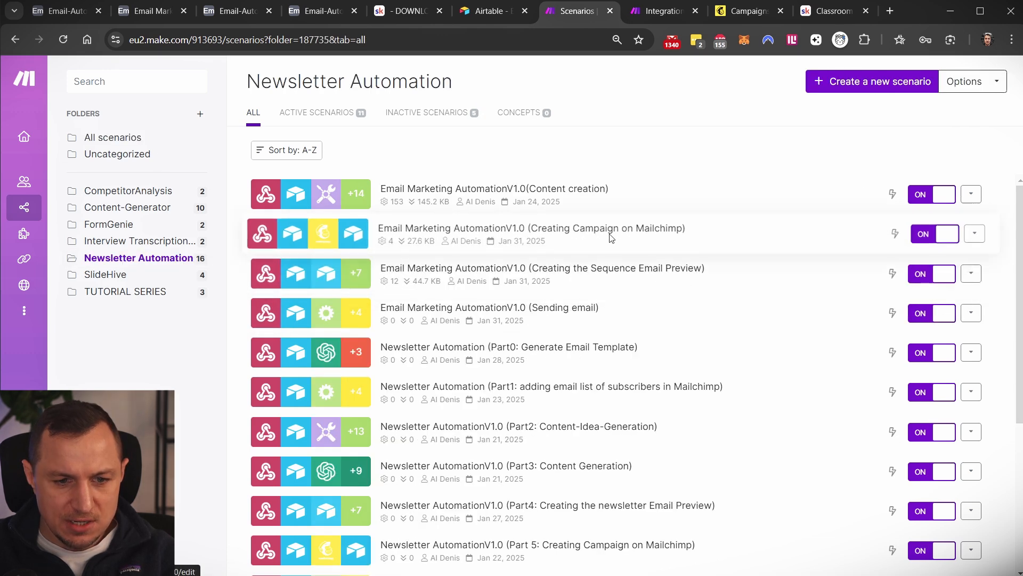
pyautogui.click(611, 237)
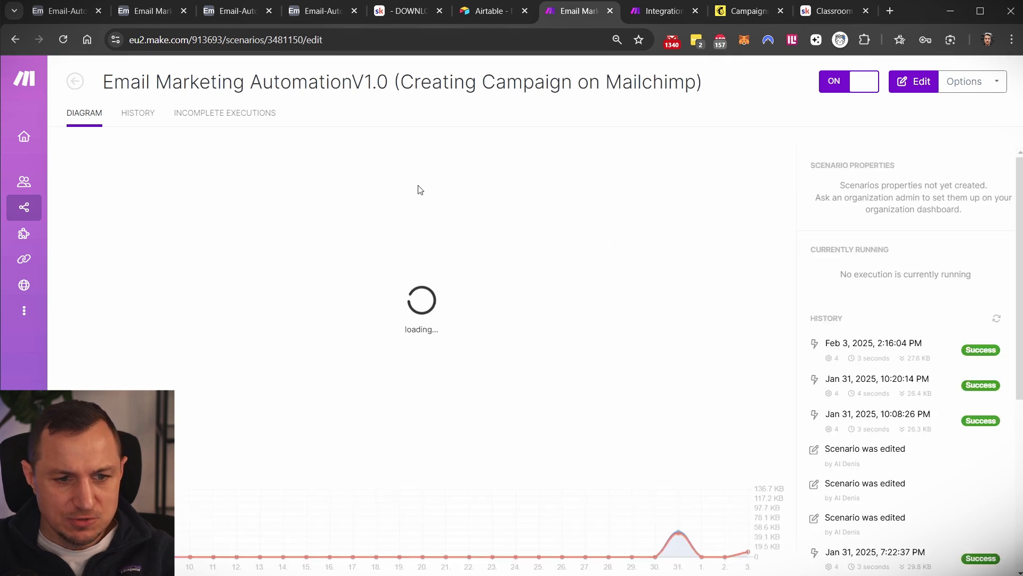
pyautogui.moveTo(89, 176)
pyautogui.mouseDown()
pyautogui.moveTo(532, 423)
pyautogui.moveTo(758, 442)
pyautogui.mouseUp()
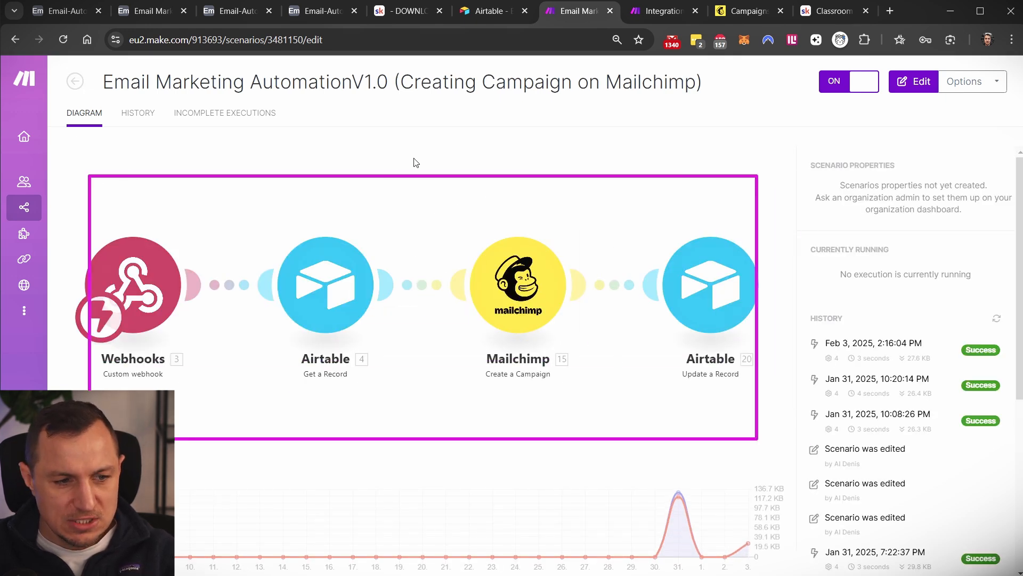
# In Airtable, enlarge the "Limited Spots" email preview attachment, look it over, and close it without leaving a comment
pyautogui.click(73, 11)
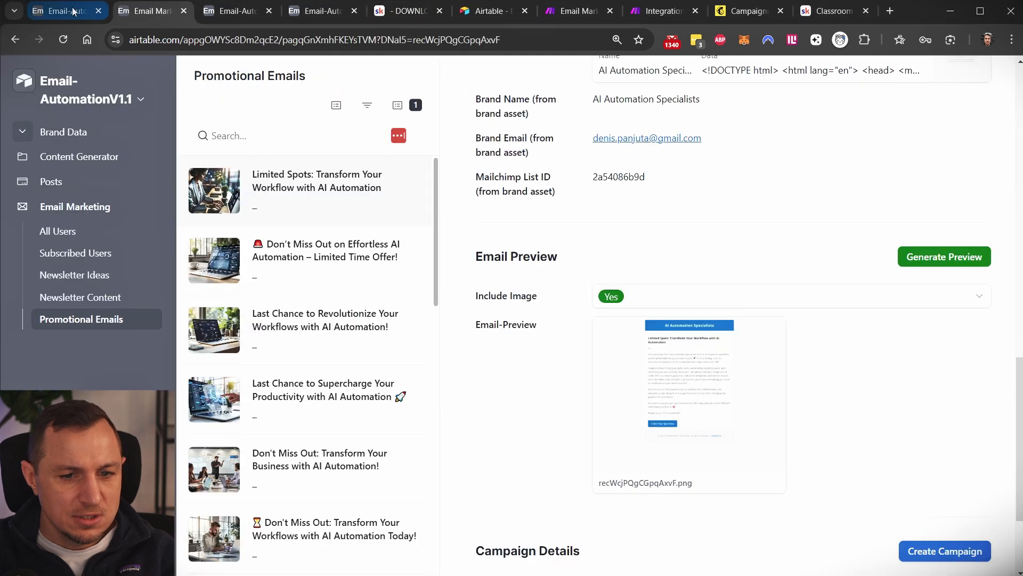
pyautogui.scroll(-3, 726, 322)
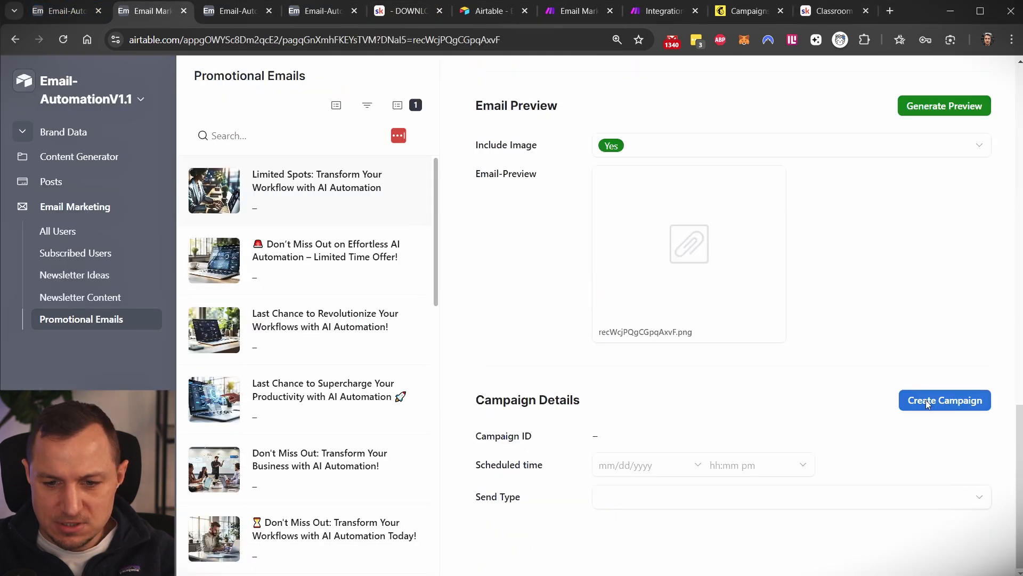
pyautogui.click(702, 235)
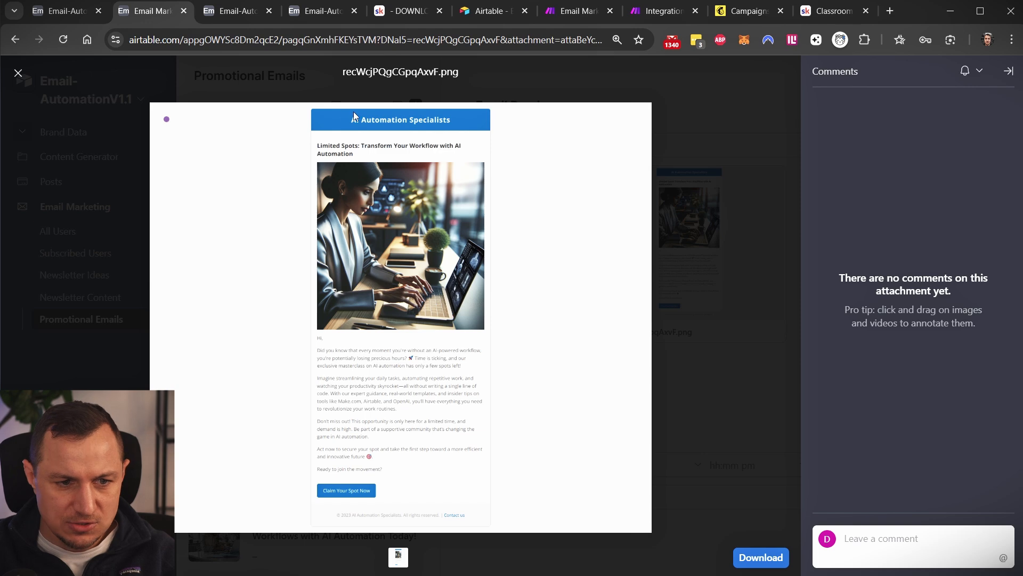
pyautogui.moveTo(301, 112)
pyautogui.mouseDown()
pyautogui.moveTo(462, 497)
pyautogui.moveTo(507, 535)
pyautogui.mouseUp()
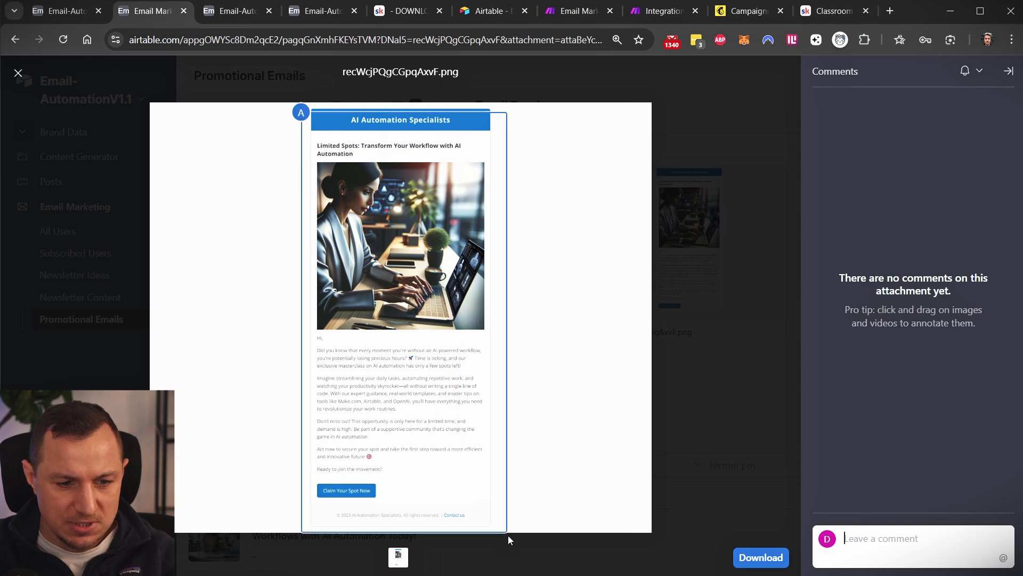
pyautogui.moveTo(376, 207)
pyautogui.mouseDown()
pyautogui.moveTo(419, 209)
pyautogui.moveTo(325, 219)
pyautogui.mouseUp()
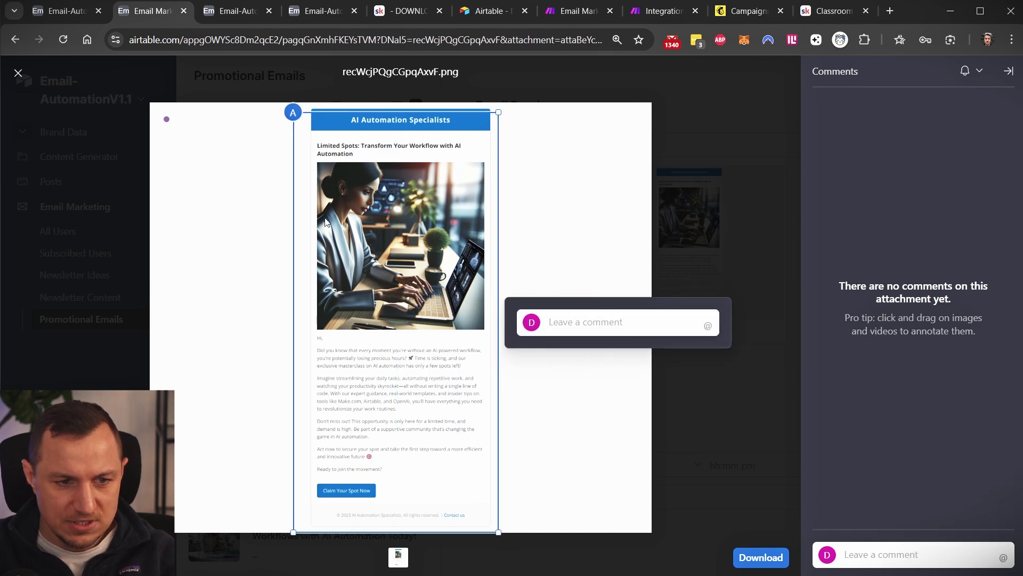
pyautogui.press('Escape')
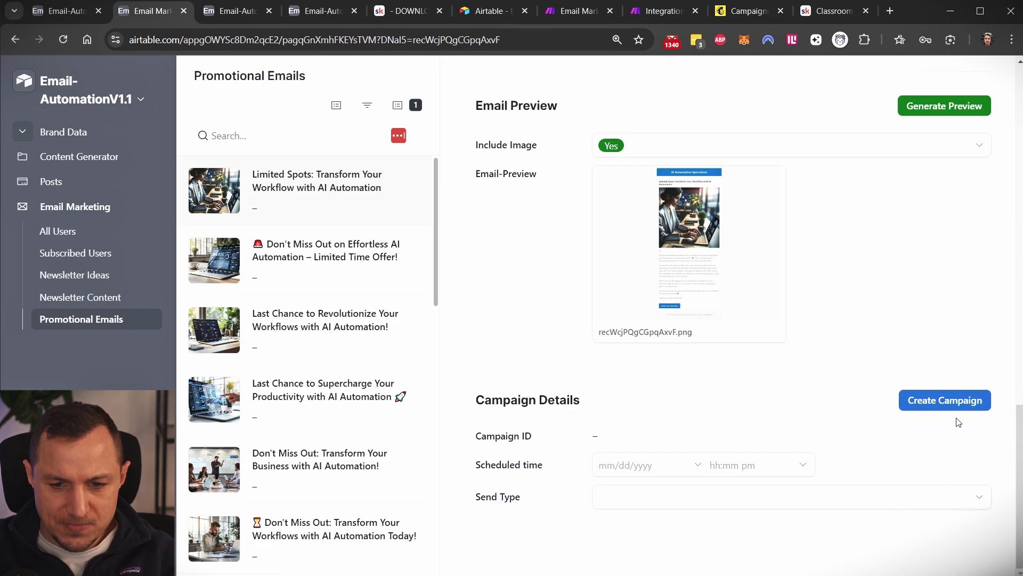
# Create the campaign from the "Limited Spots" email, and check it in Mailchimp's campaign list and the Airtable record's Campaign ID
pyautogui.click(944, 399)
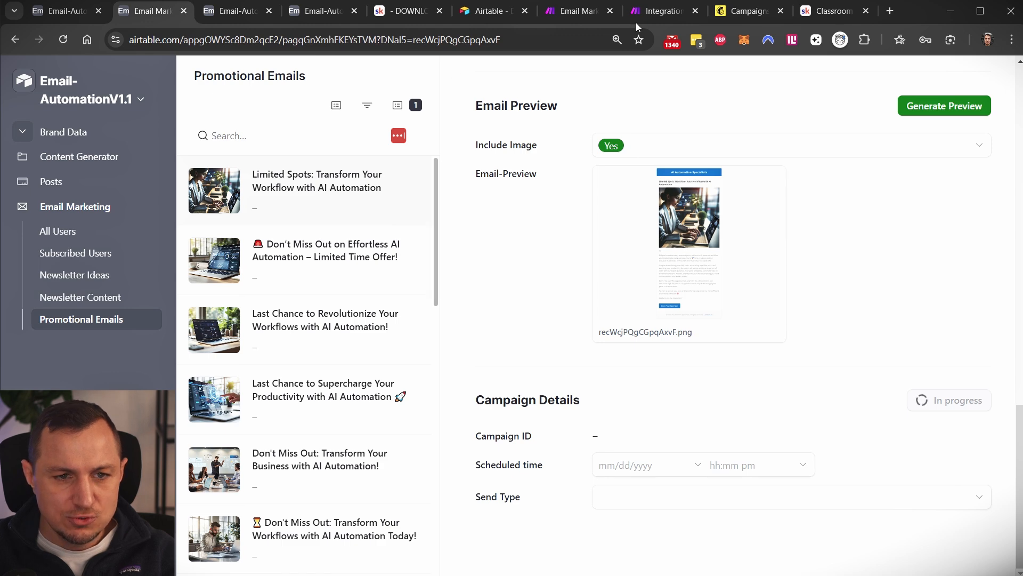
pyautogui.click(741, 11)
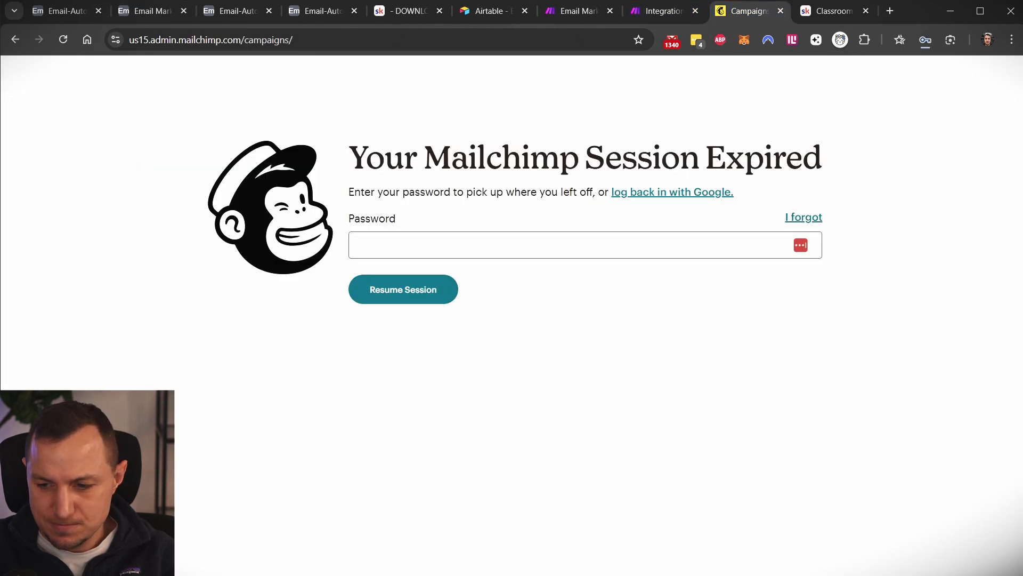
pyautogui.moveTo(193, 289)
pyautogui.mouseDown()
pyautogui.moveTo(409, 383)
pyautogui.moveTo(594, 427)
pyautogui.moveTo(982, 425)
pyautogui.mouseUp()
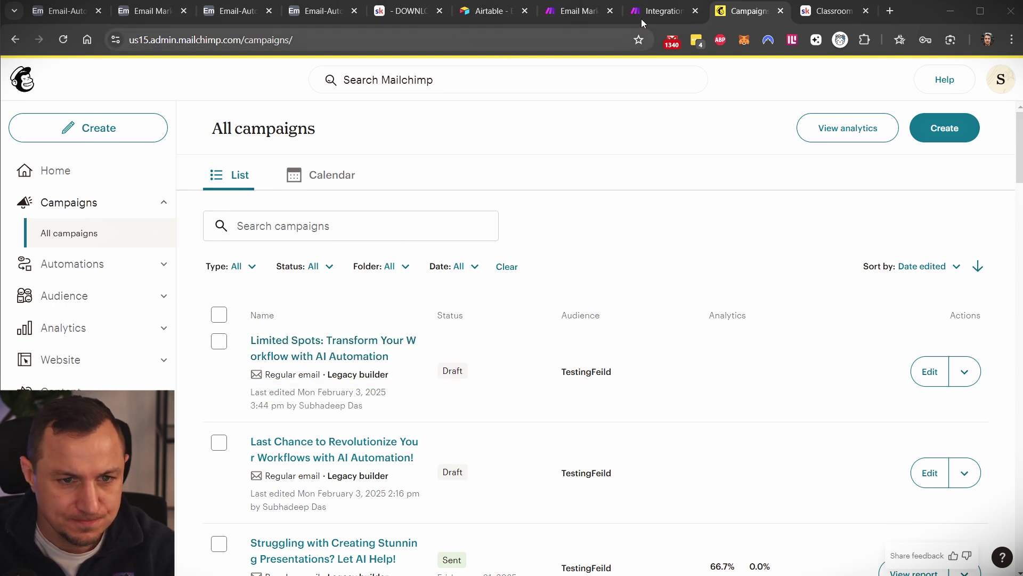
pyautogui.click(661, 10)
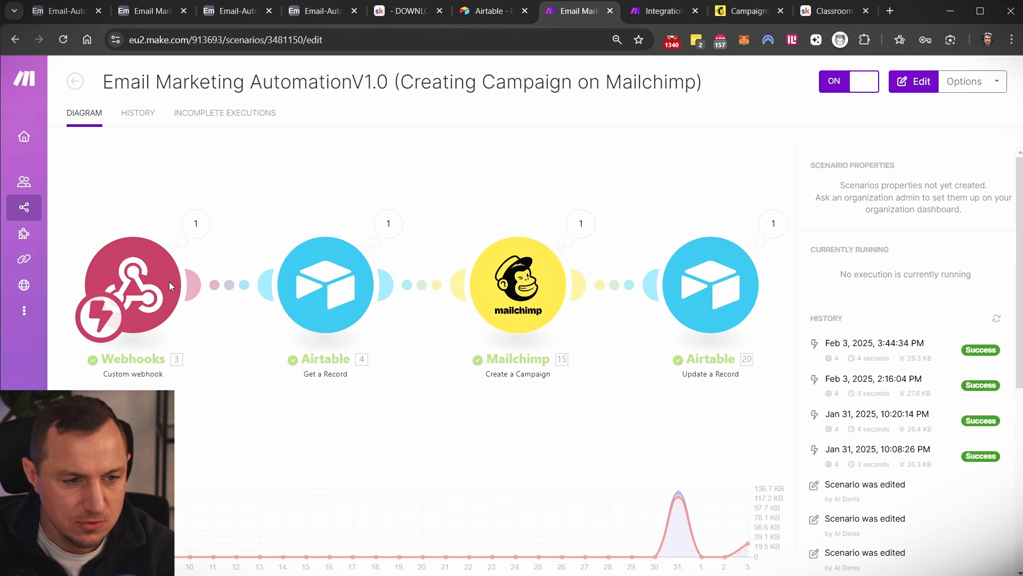
pyautogui.click(65, 14)
pyautogui.click(144, 11)
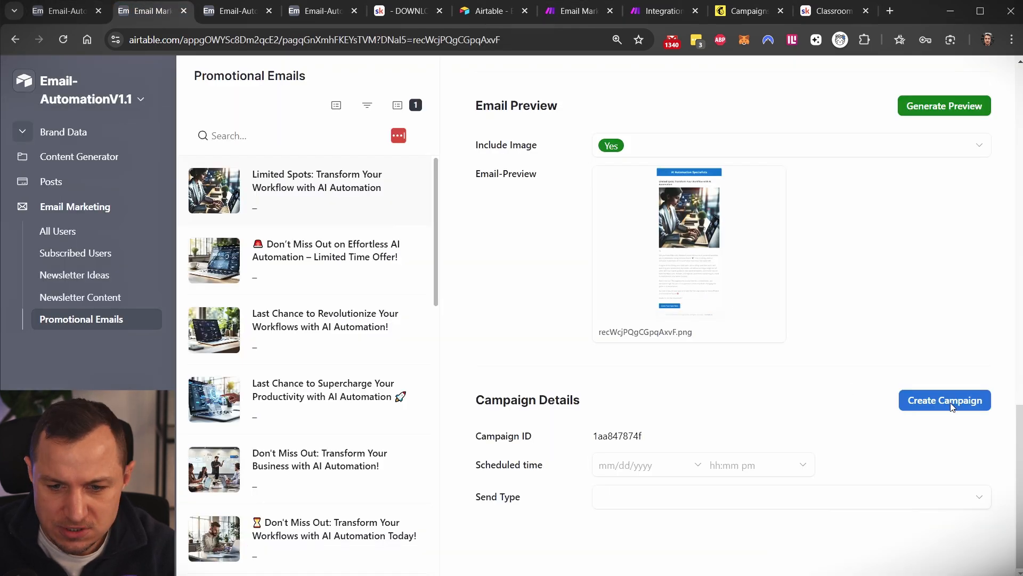
# In Make, examine the Airtable Get a Record module of the Mailchimp campaign scenario
pyautogui.click(573, 12)
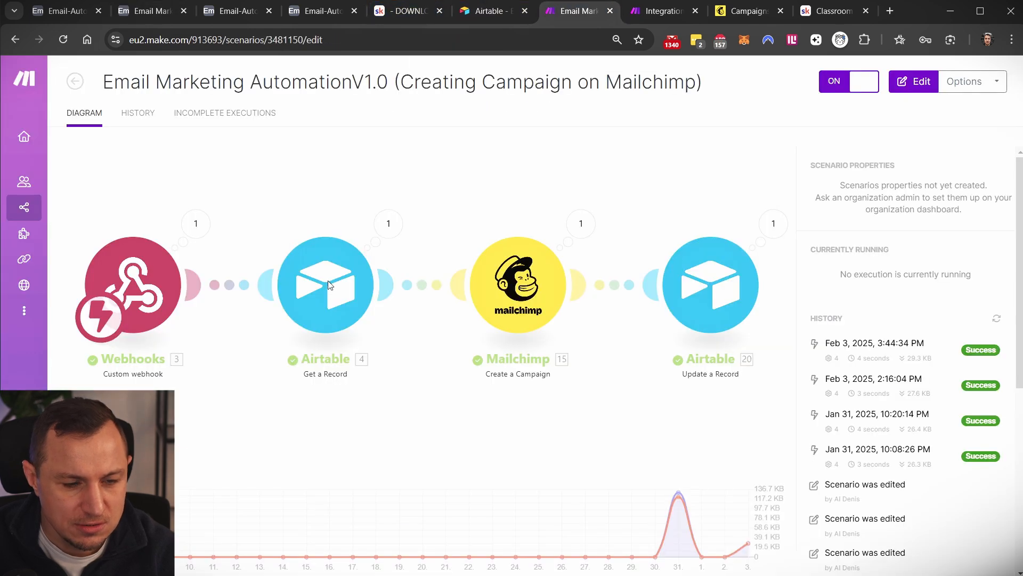
pyautogui.moveTo(245, 196)
pyautogui.mouseDown()
pyautogui.moveTo(276, 251)
pyautogui.moveTo(459, 448)
pyautogui.moveTo(428, 426)
pyautogui.mouseUp()
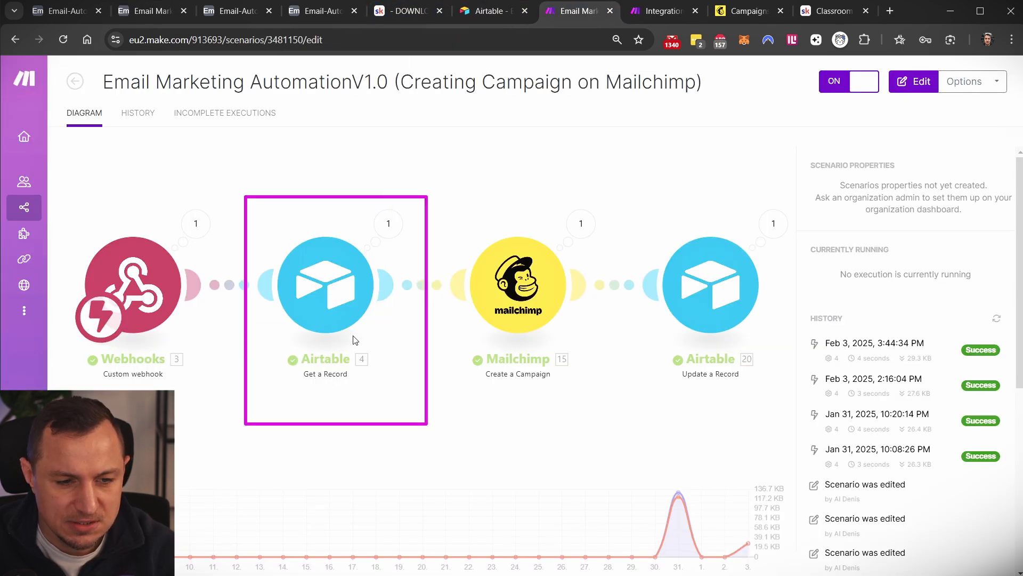
pyautogui.click(348, 267)
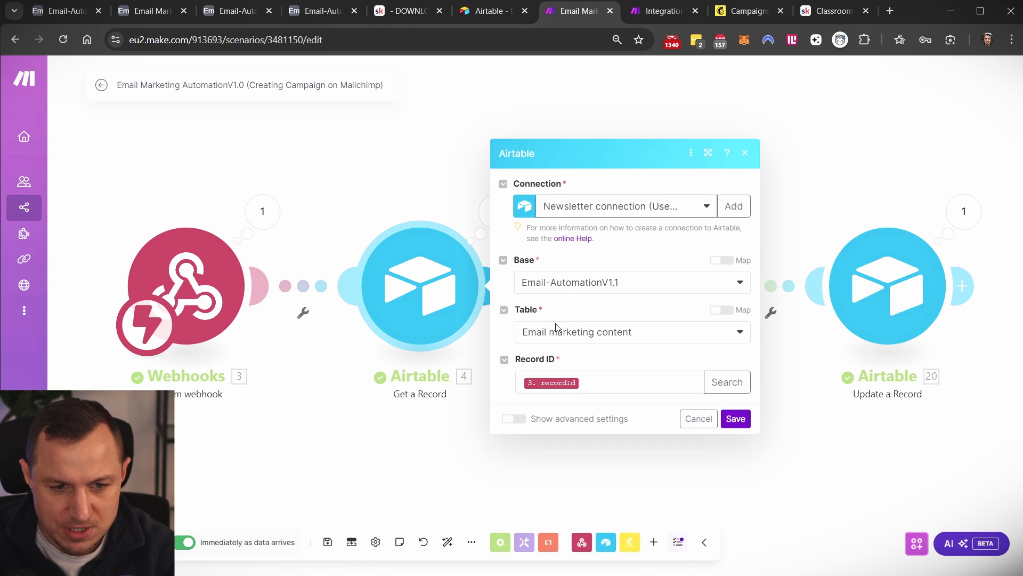
pyautogui.click(350, 407)
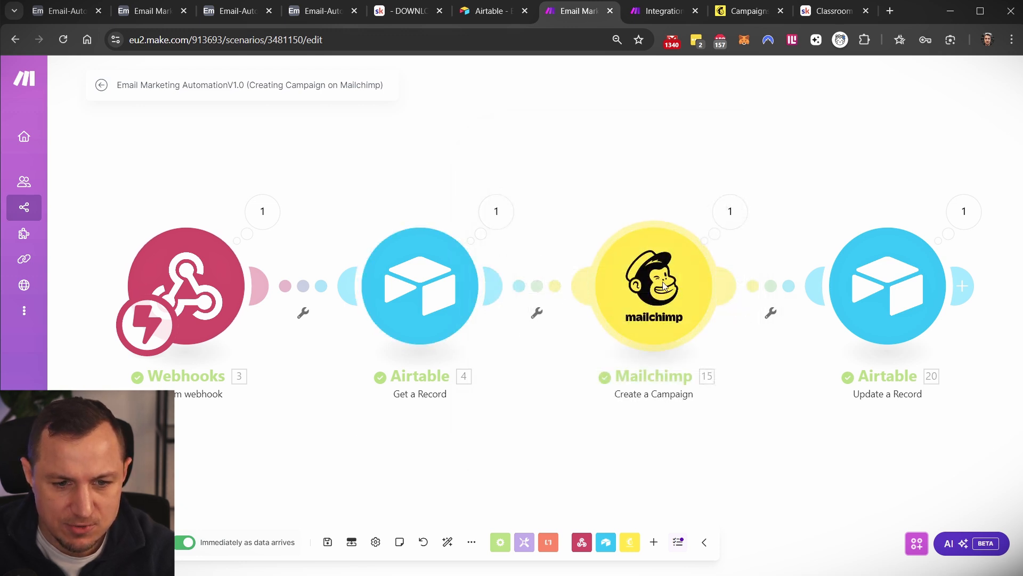
# Examine the field mappings of the Mailchimp Create a Campaign module down to HTML Content, and return to the promotional email in Airtable
pyautogui.click(617, 314)
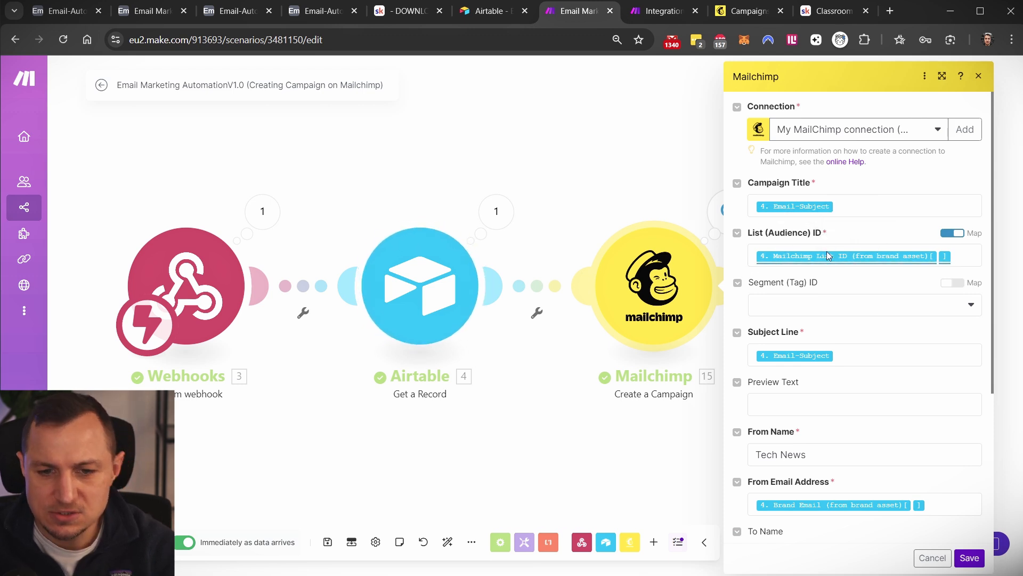
pyautogui.moveTo(827, 252)
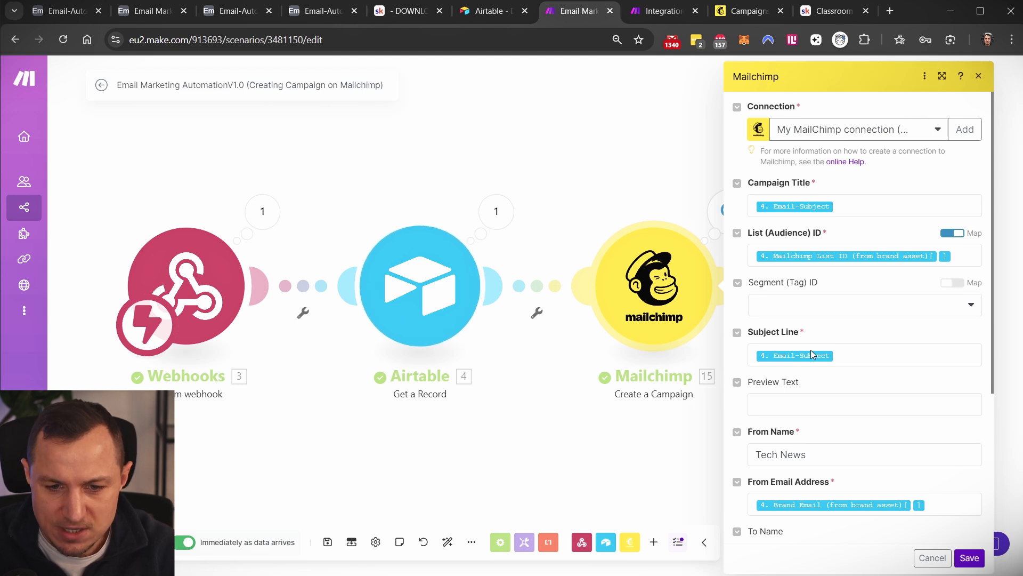
pyautogui.scroll(-4, 783, 352)
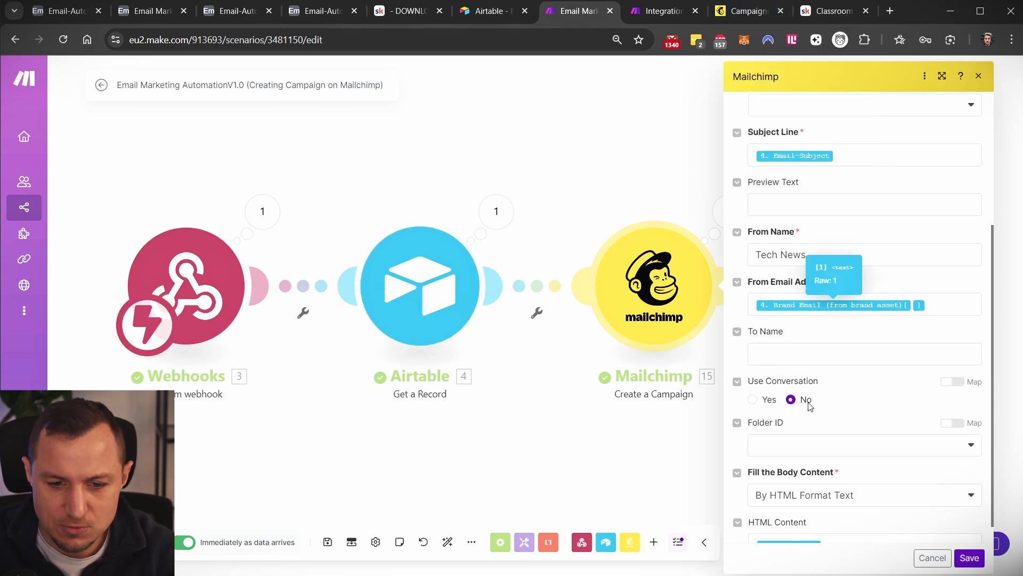
pyautogui.scroll(-1, 808, 406)
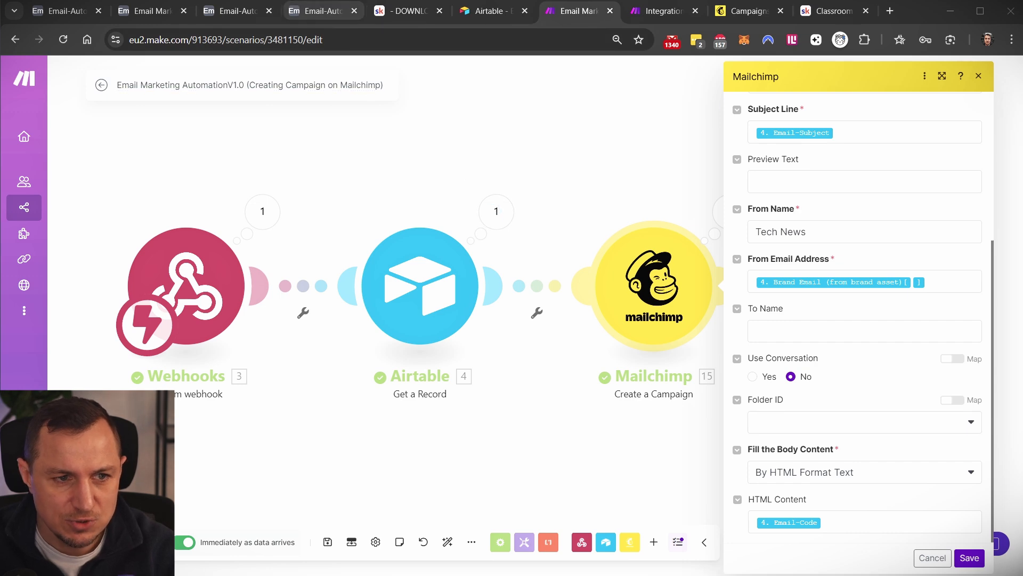
pyautogui.click(159, 12)
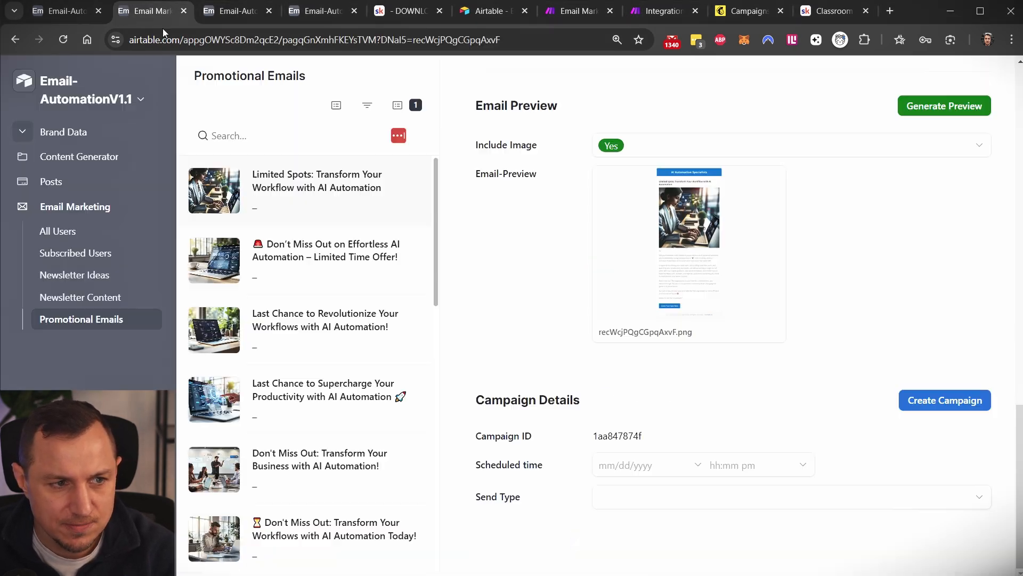
# Check the enlarged "Limited Spots" email preview, close it, and open the Email marketing content table in the base's data
pyautogui.click(693, 241)
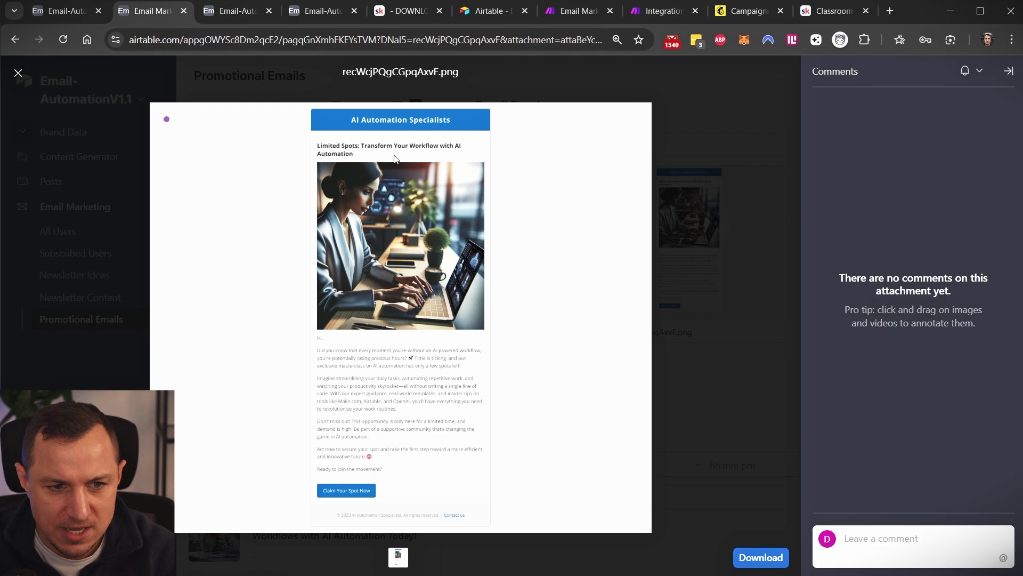
pyautogui.click(306, 101)
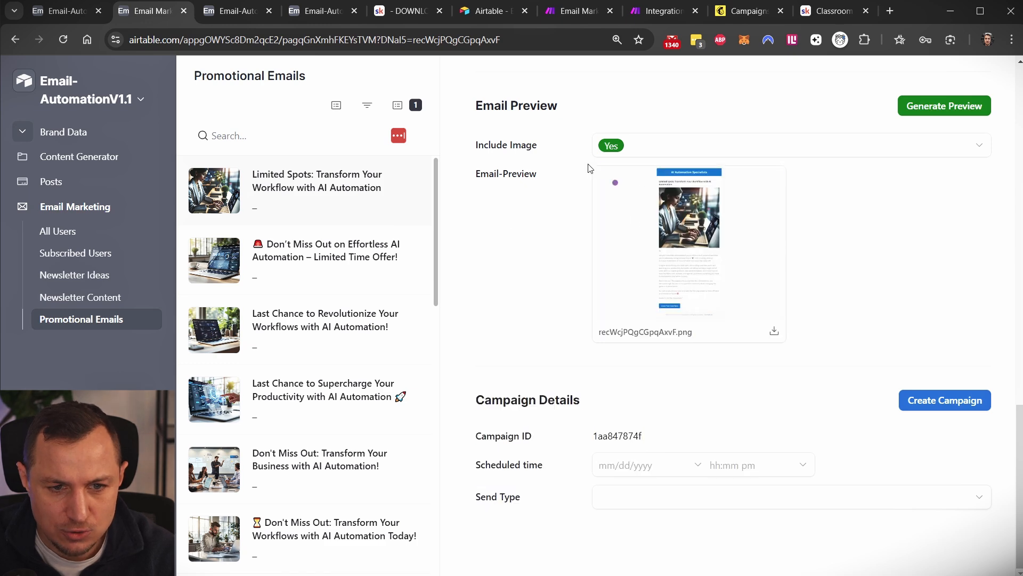
pyautogui.click(237, 11)
pyautogui.click(322, 15)
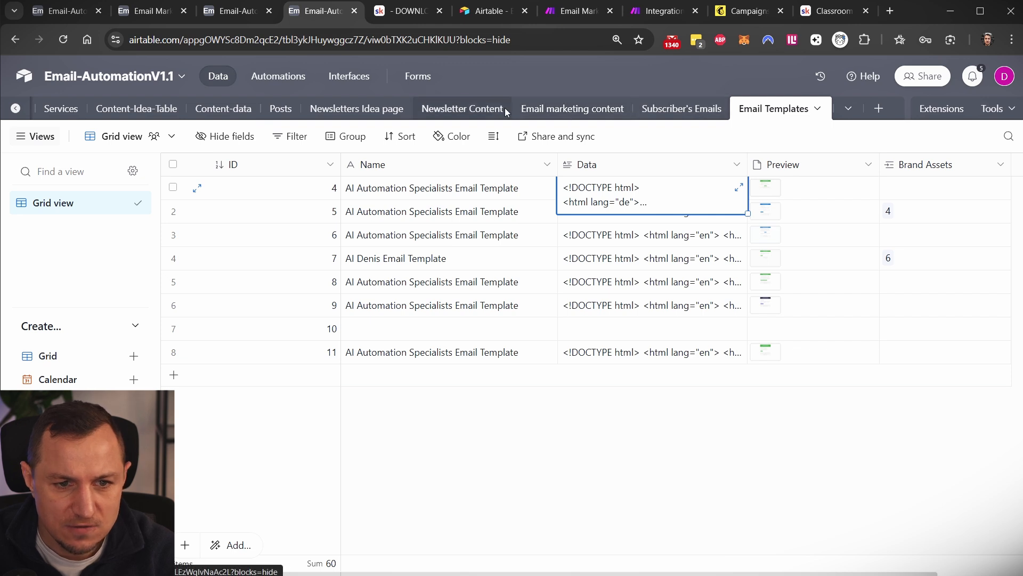
pyautogui.click(538, 109)
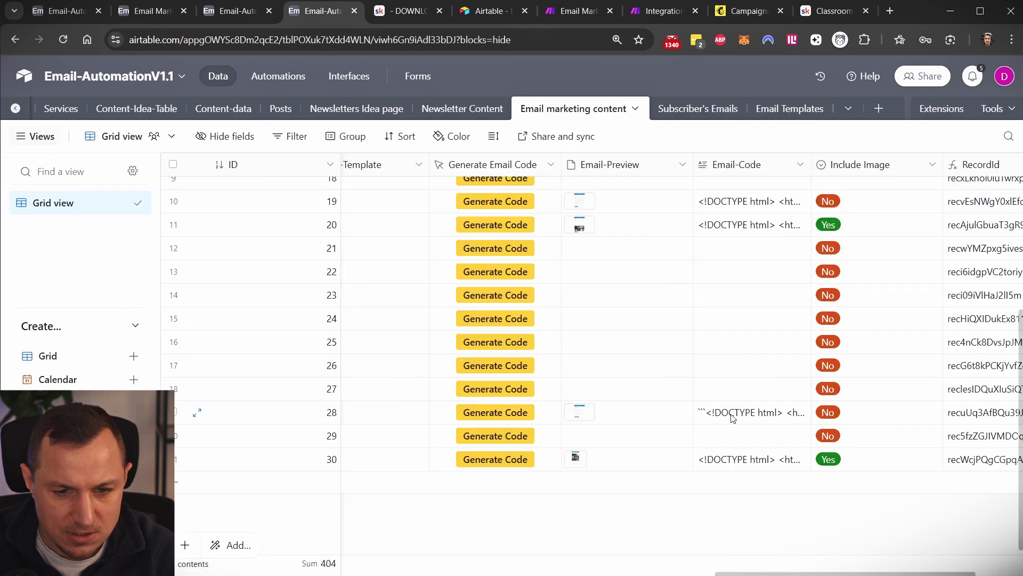
# Examine the full HTML in the Email-Code field of record 30, and close it unchanged
pyautogui.click(751, 173)
pyautogui.tripleClick(733, 484)
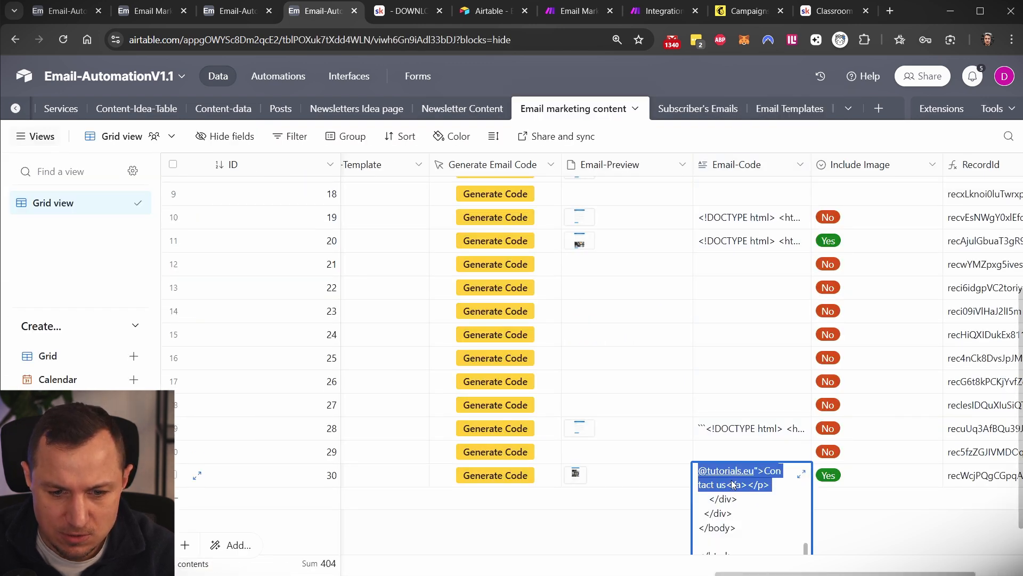
pyautogui.hotkey('ctrl', 'a')
pyautogui.scroll(-2, 793, 430)
pyautogui.scroll(3, 796, 483)
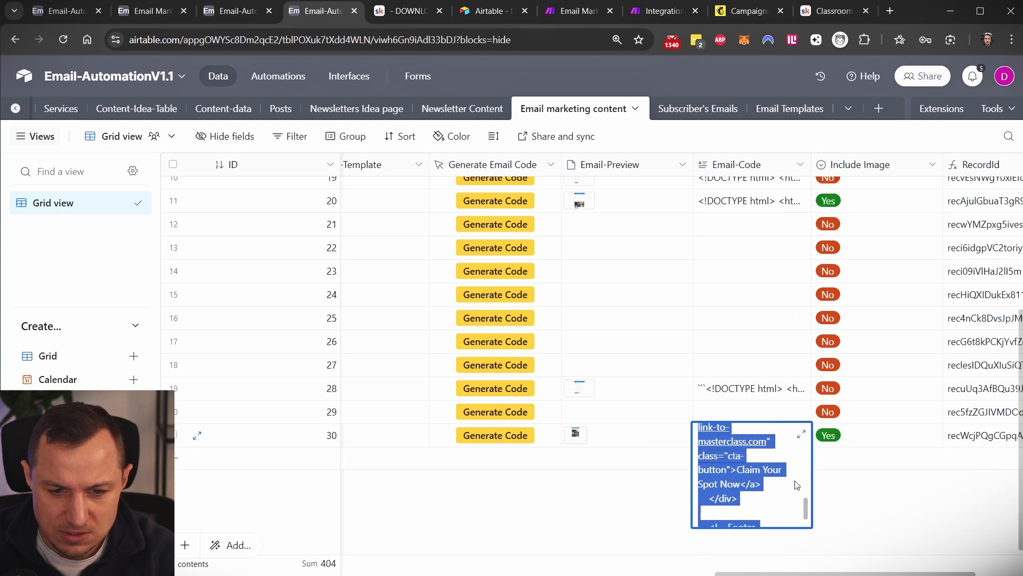
pyautogui.click(803, 436)
pyautogui.click(802, 434)
pyautogui.moveTo(353, 269); pyautogui.dragTo(563, 570)
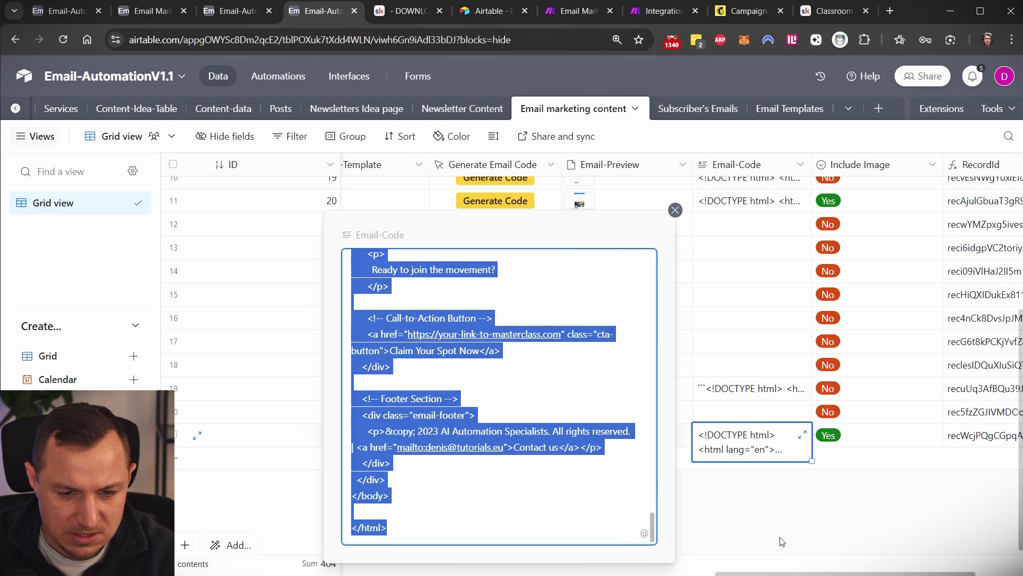
pyautogui.click(781, 541)
# Enlarge the Email-Preview attachment of record 30, look it over, and close it
pyautogui.hscroll(-2, 709, 433)
pyautogui.click(714, 429)
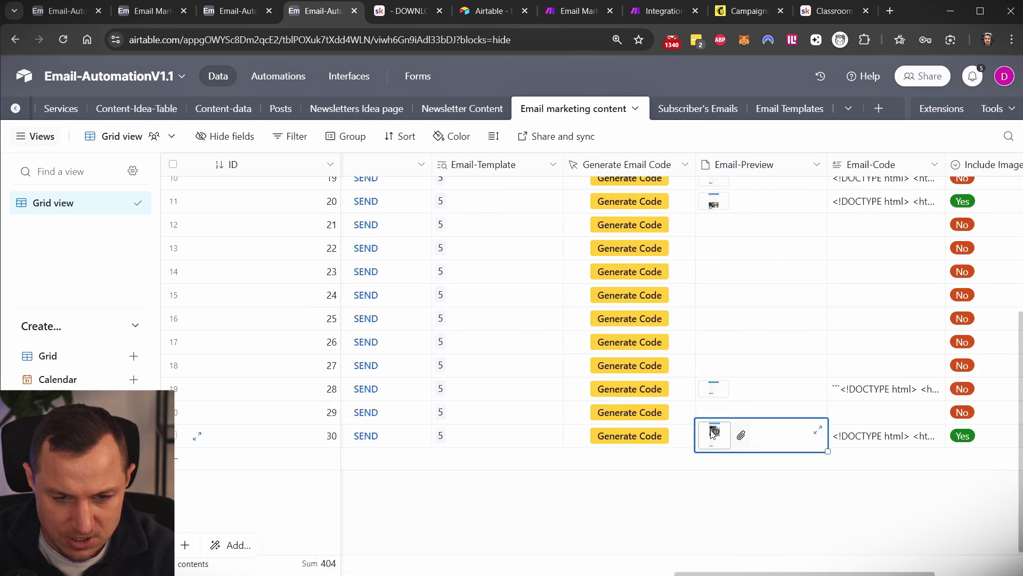
pyautogui.click(714, 430)
pyautogui.press('Escape')
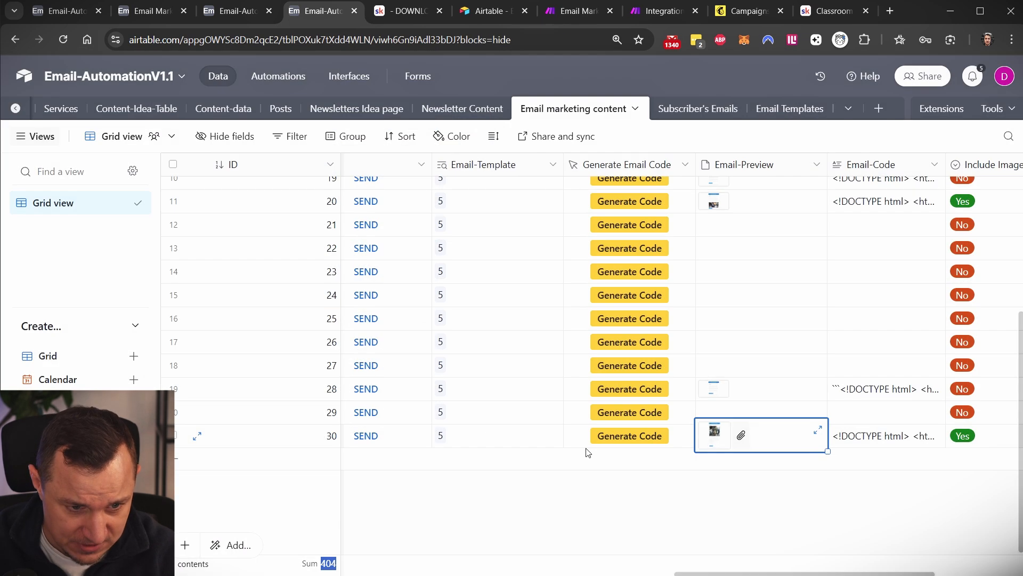
pyautogui.click(714, 429)
pyautogui.moveTo(299, 139); pyautogui.dragTo(501, 503)
pyautogui.click(690, 455)
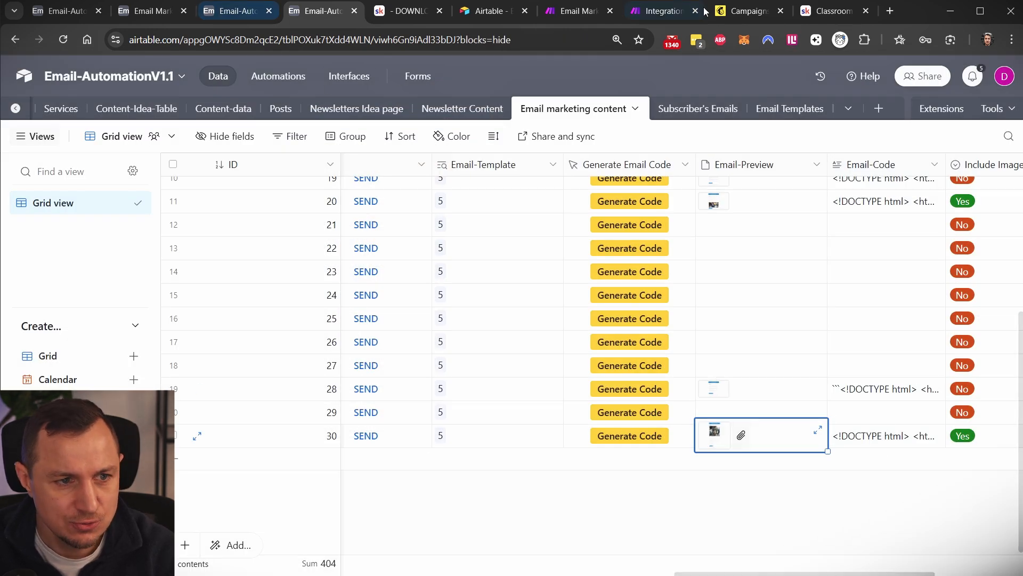
# Confirm the Create a Campaign module's settings in Make, and read through the "Limited Spots" campaign's desktop preview in Mailchimp
pyautogui.click(579, 11)
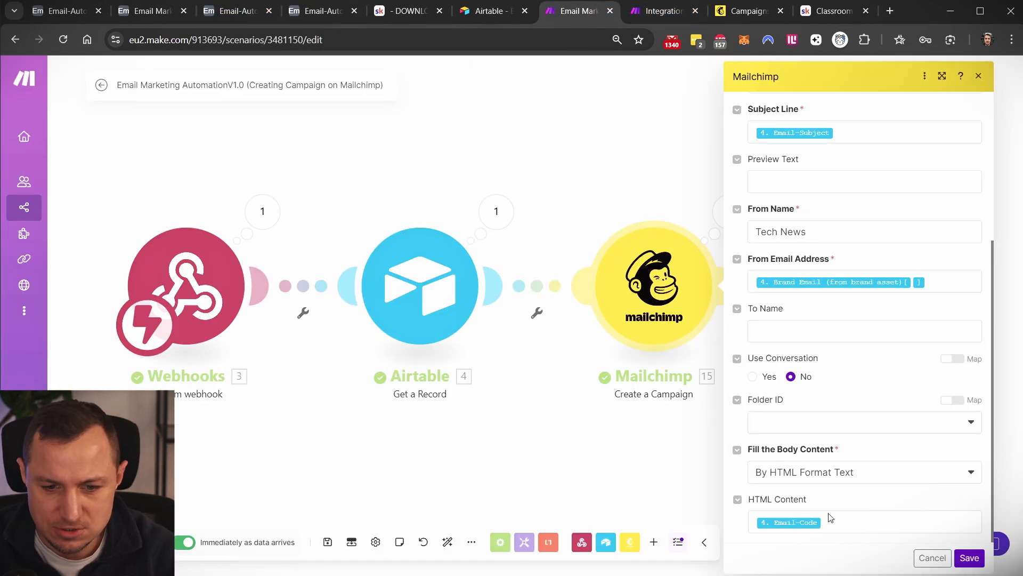
pyautogui.click(970, 558)
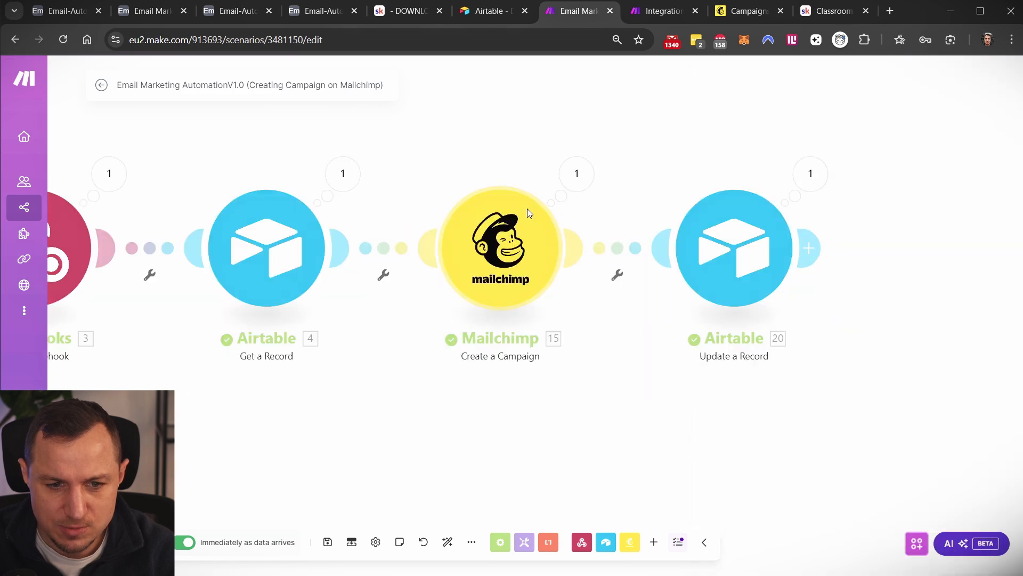
pyautogui.click(729, 12)
pyautogui.click(356, 345)
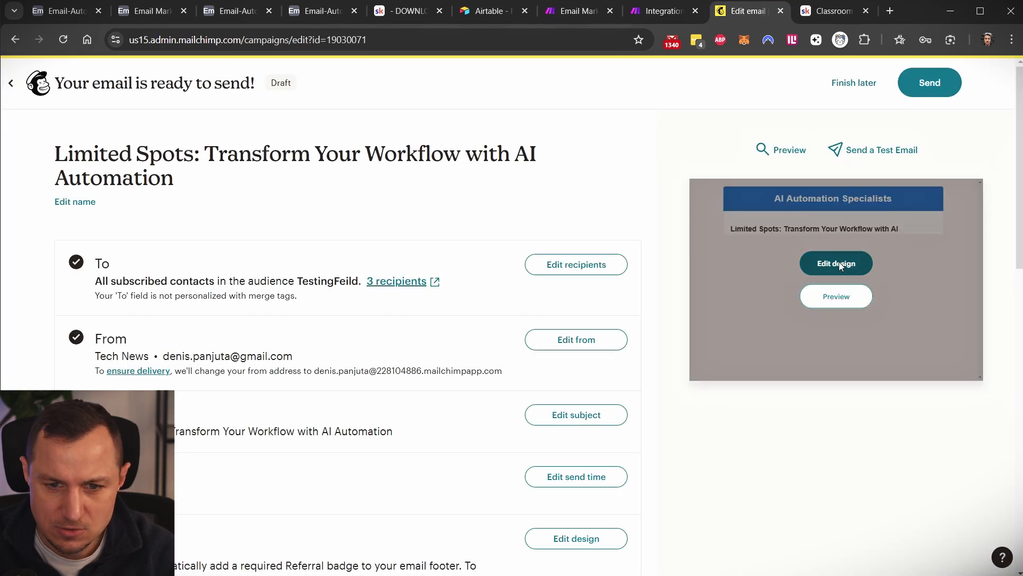
pyautogui.click(836, 377)
pyautogui.scroll(-12, 313, 289)
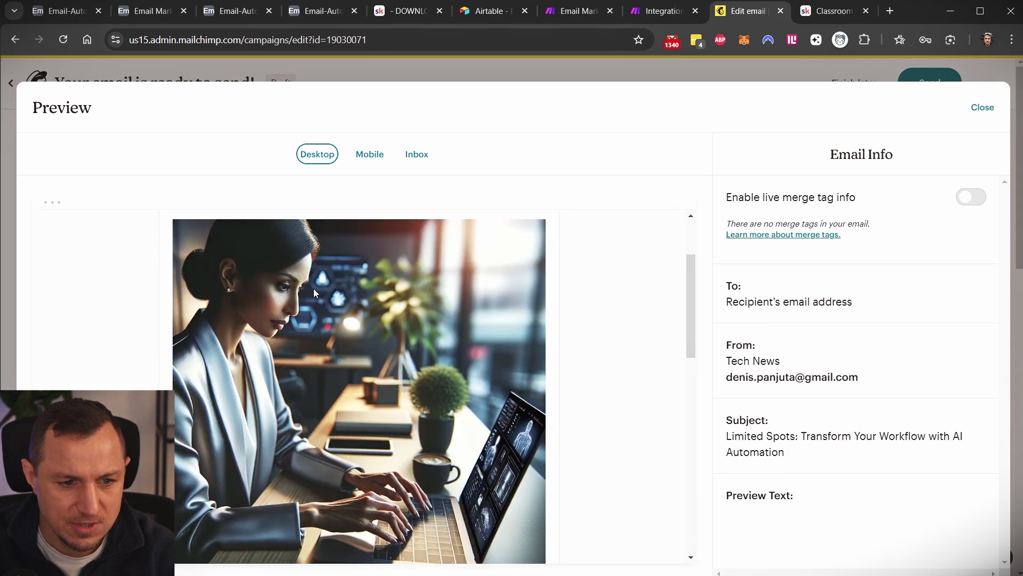
pyautogui.scroll(3, 237, 319)
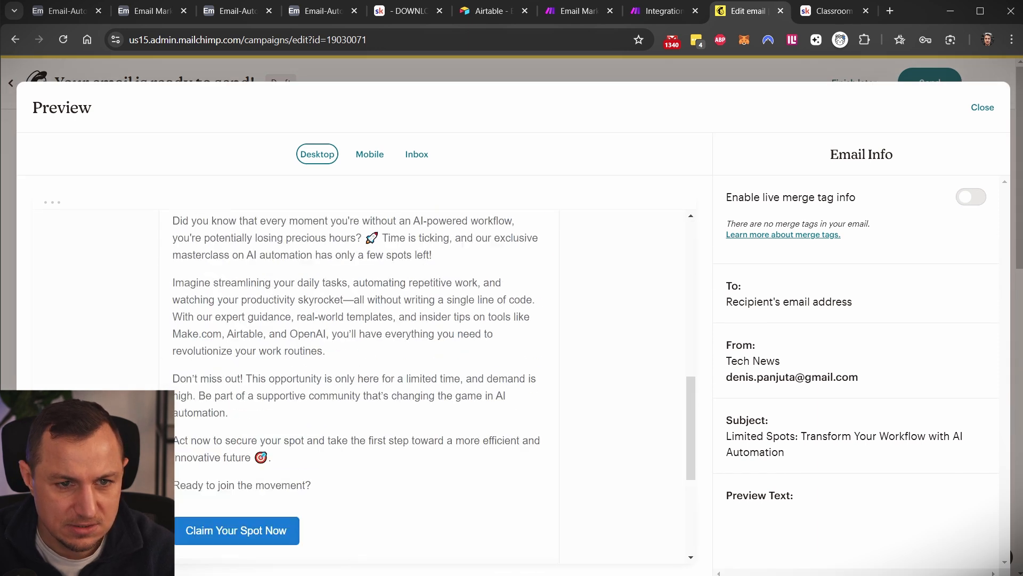
# In Make, examine the Airtable Update a Record module down to the Campaign ID mapping, and close it
pyautogui.click(578, 10)
pyautogui.moveTo(643, 149); pyautogui.dragTo(811, 346)
pyautogui.click(745, 246)
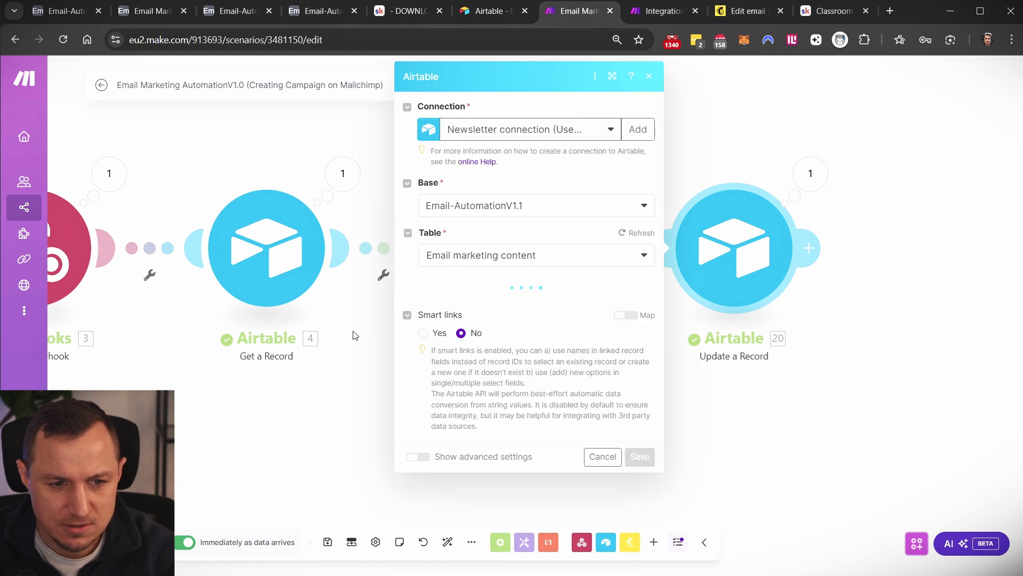
pyautogui.scroll(-2, 493, 395)
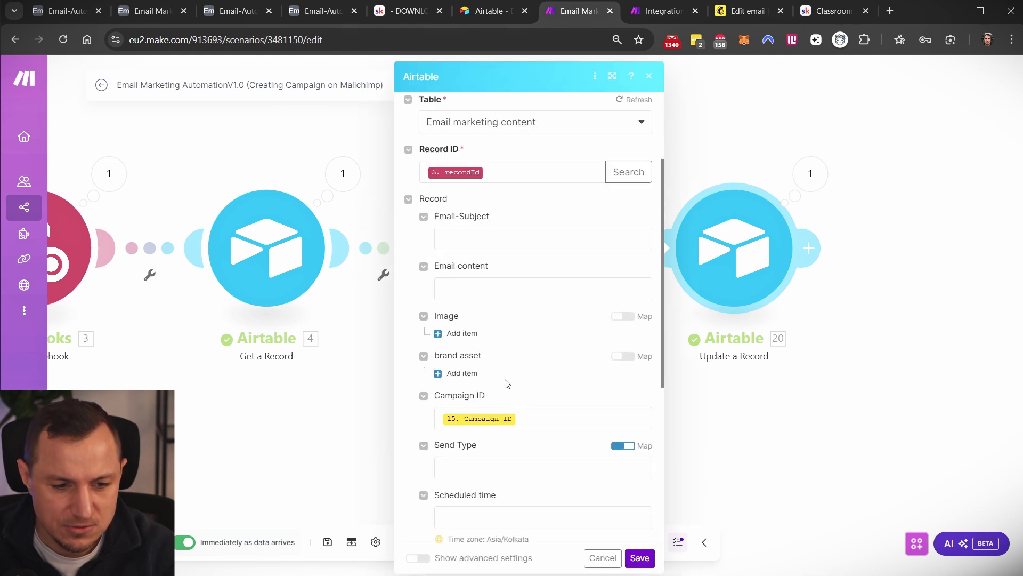
pyautogui.scroll(-2, 507, 384)
pyautogui.click(487, 290)
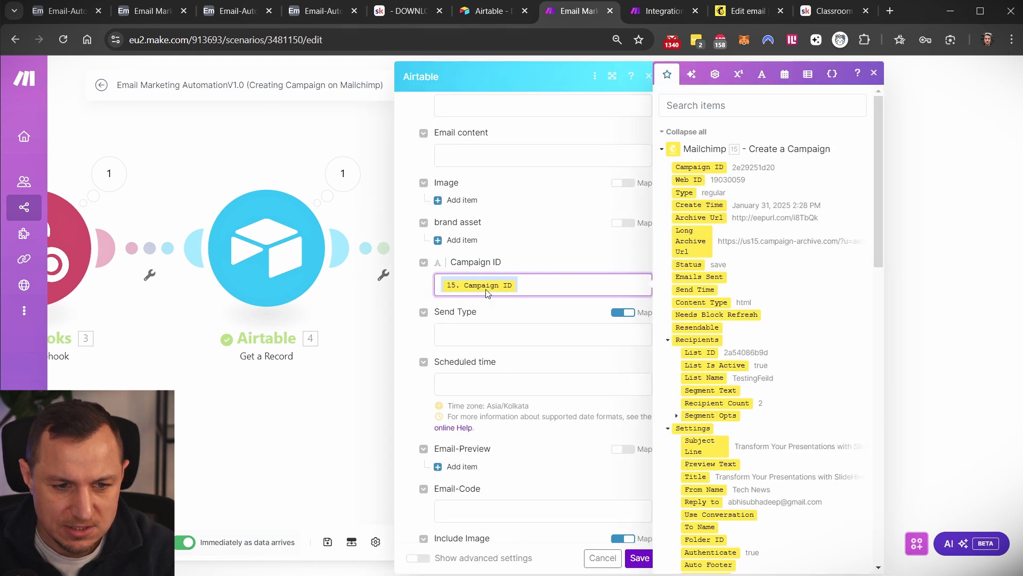
pyautogui.click(327, 389)
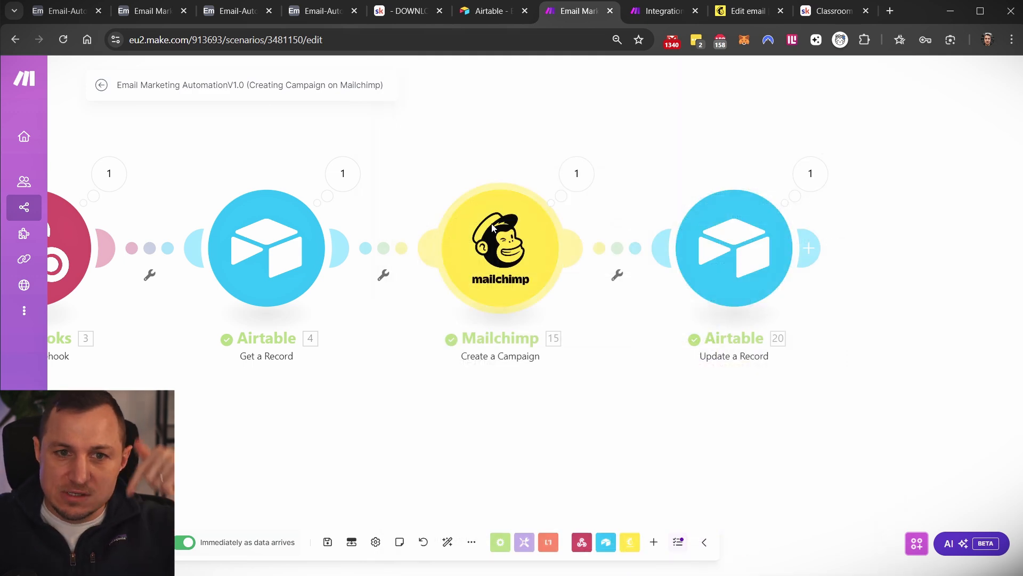
# Examine the output bundle of the Mailchimp Create a Campaign module, including the Campaign ID, and close it
pyautogui.click(587, 177)
pyautogui.scroll(-1, 666, 327)
pyautogui.moveTo(649, 264); pyautogui.dragTo(778, 299)
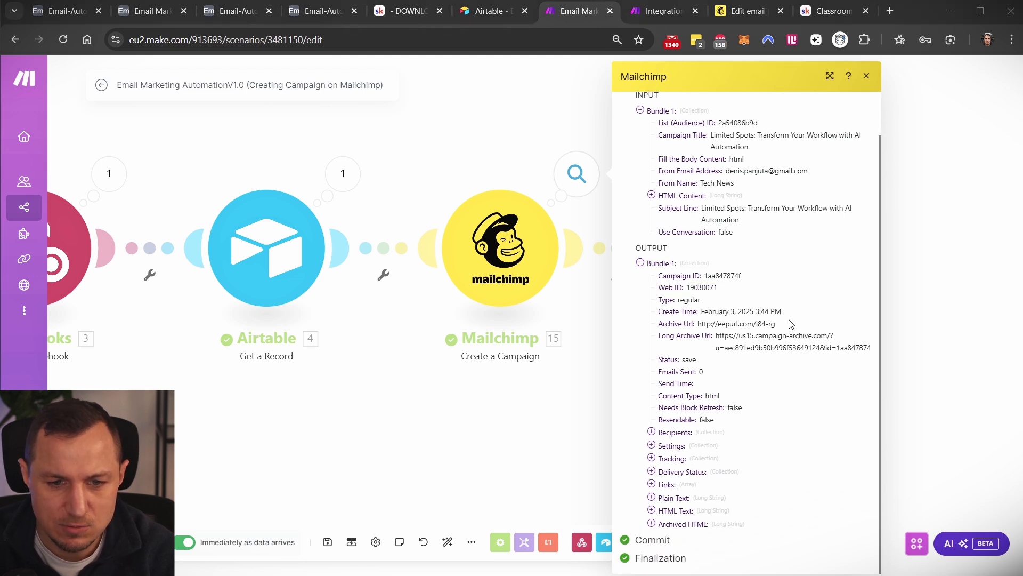
pyautogui.click(962, 301)
# Check the target table of the Update a Record module, and look up record 30's Campaign ID in Airtable
pyautogui.click(772, 266)
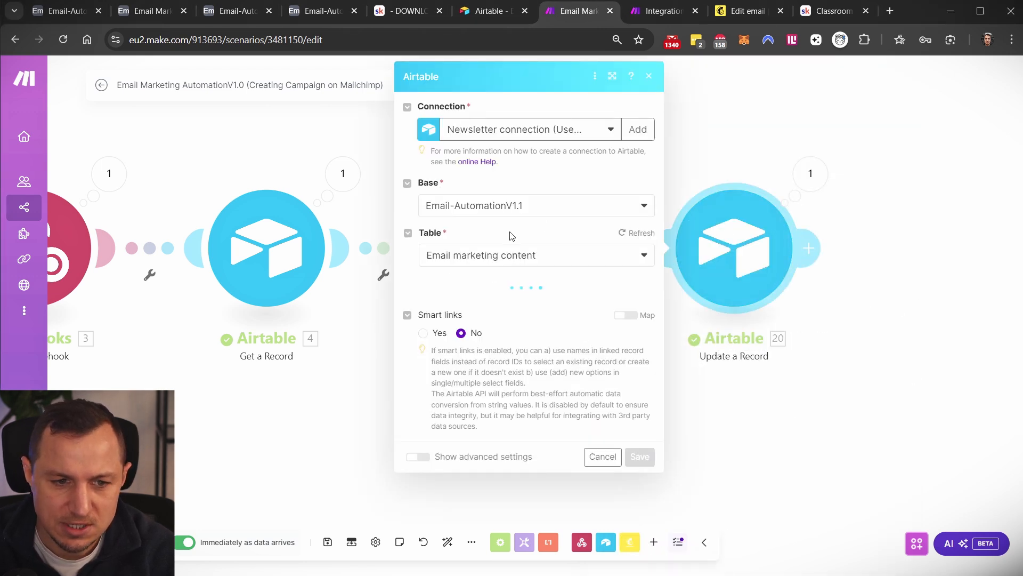
pyautogui.moveTo(407, 232); pyautogui.dragTo(685, 293)
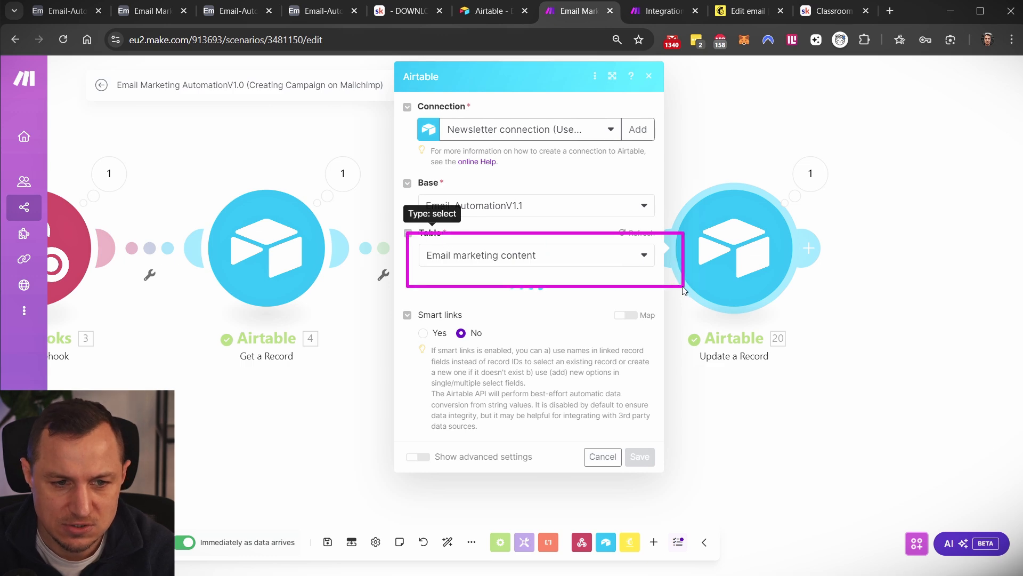
pyautogui.click(319, 11)
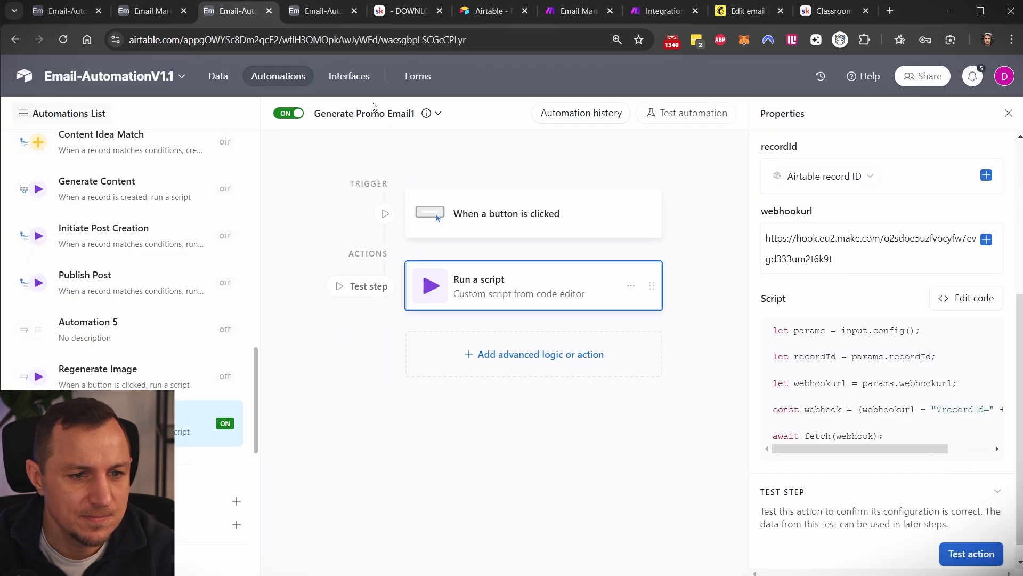
pyautogui.hscroll(-3, 713, 451)
pyautogui.moveTo(617, 413); pyautogui.dragTo(747, 455)
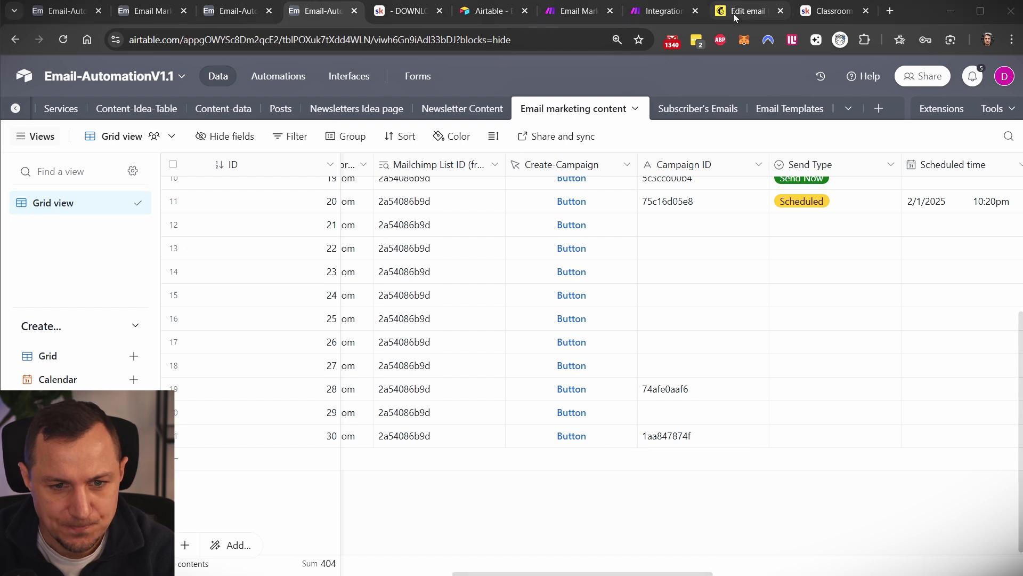
# In Make, leave the campaign scenario with its changes discarded, and open the "Email Marketing AutomationV1.0 (Sending email)" scenario
pyautogui.click(664, 11)
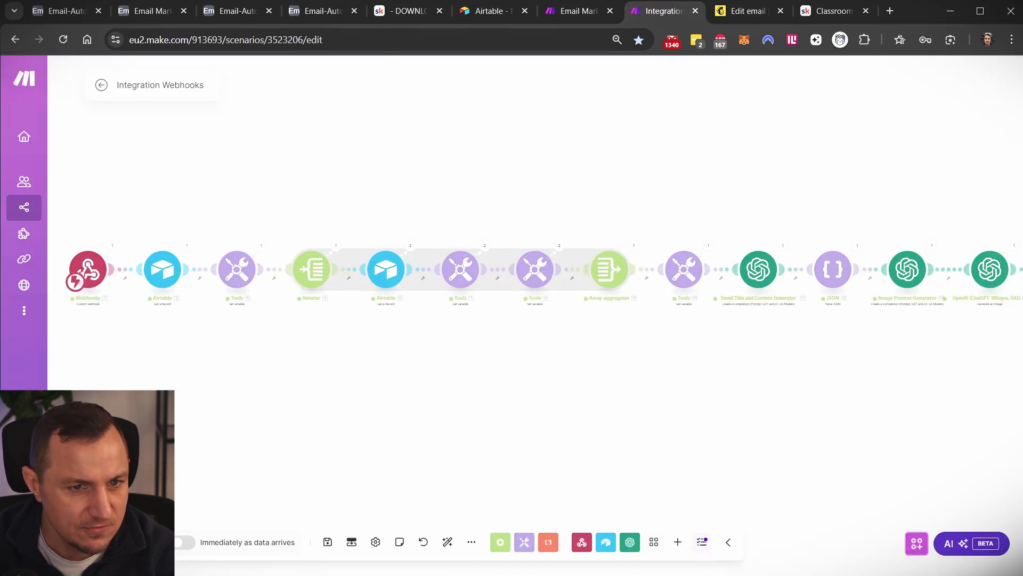
pyautogui.click(579, 11)
pyautogui.click(101, 87)
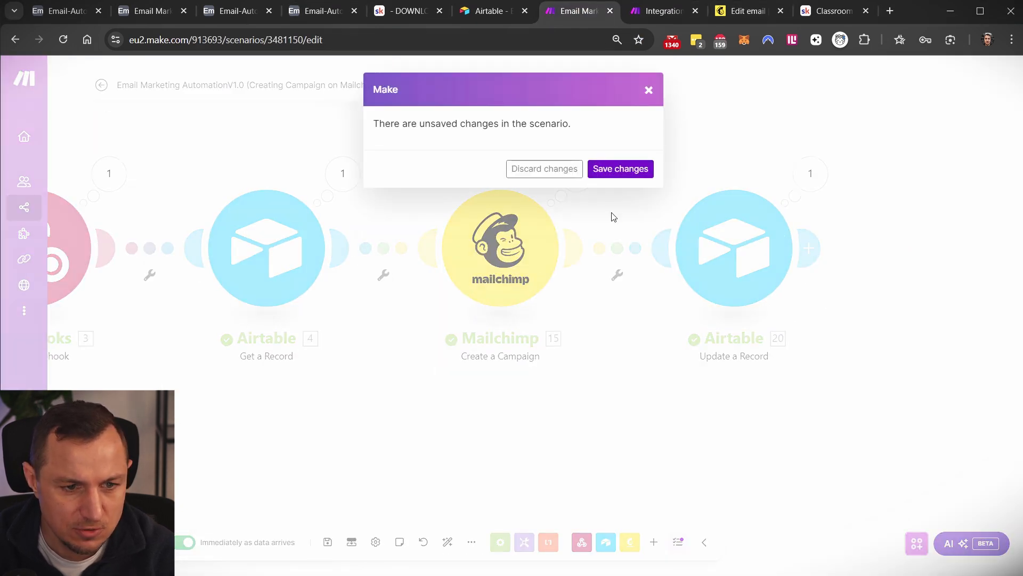
pyautogui.click(575, 166)
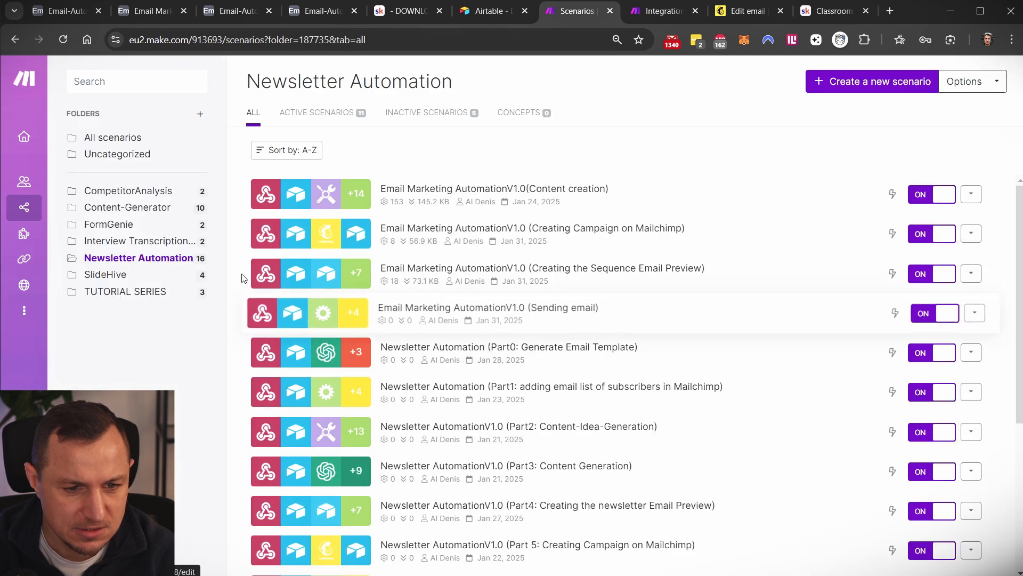
pyautogui.moveTo(220, 275); pyautogui.dragTo(724, 340)
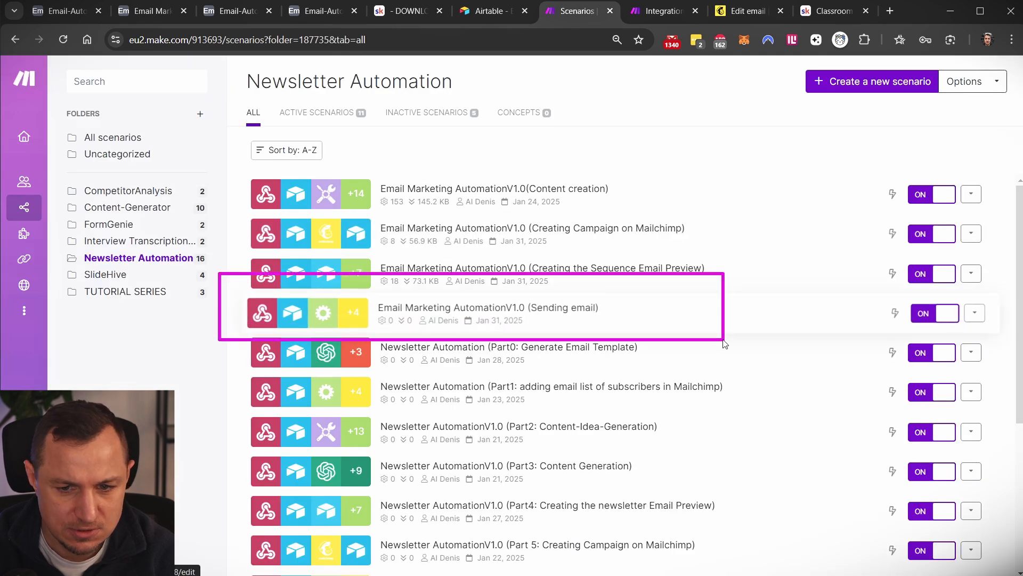
pyautogui.click(597, 312)
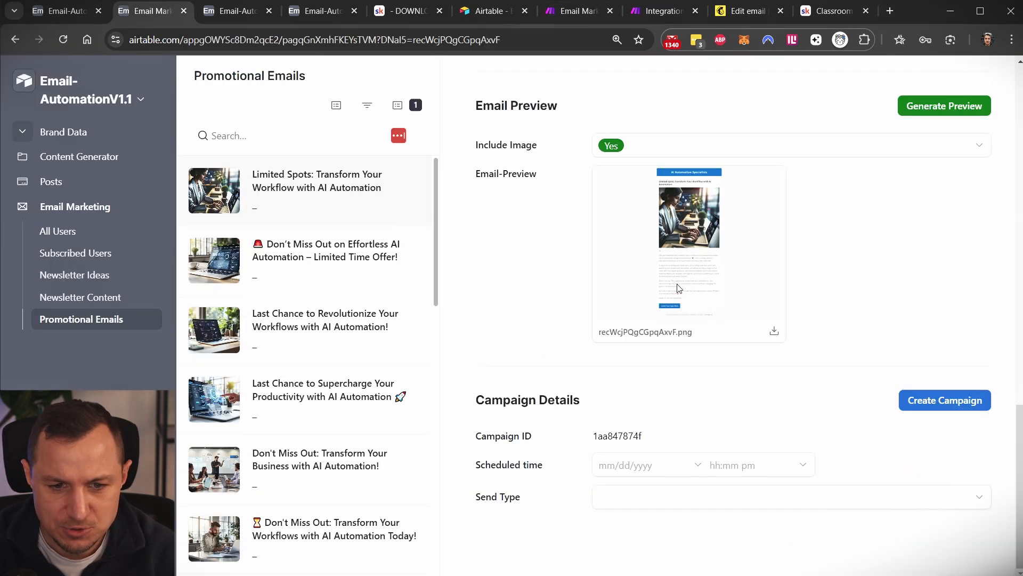
# On the "Limited Spots" email in Airtable, review the preview section and the Send Type options without choosing one
pyautogui.scroll(2, 695, 247)
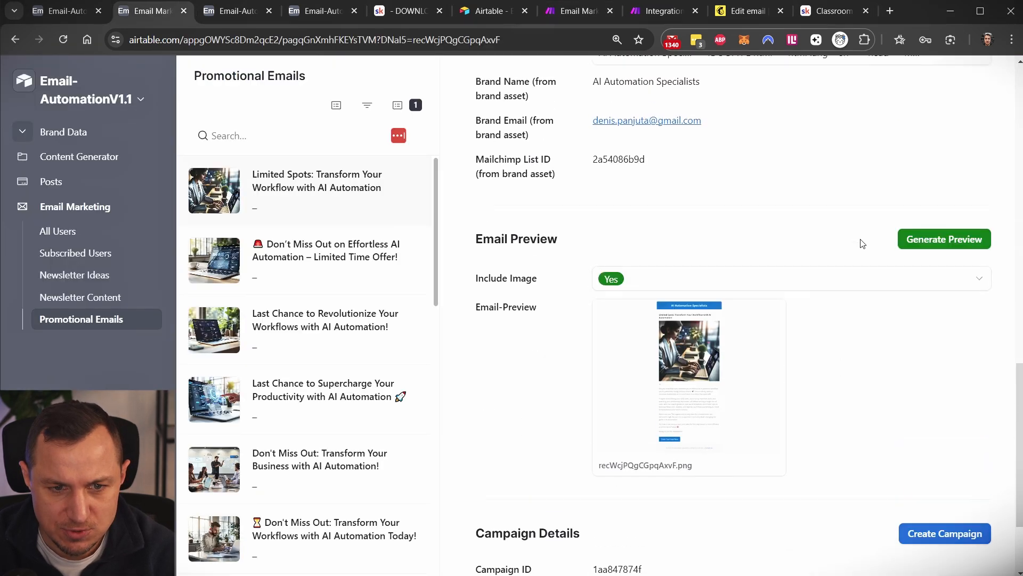
pyautogui.scroll(-2, 773, 284)
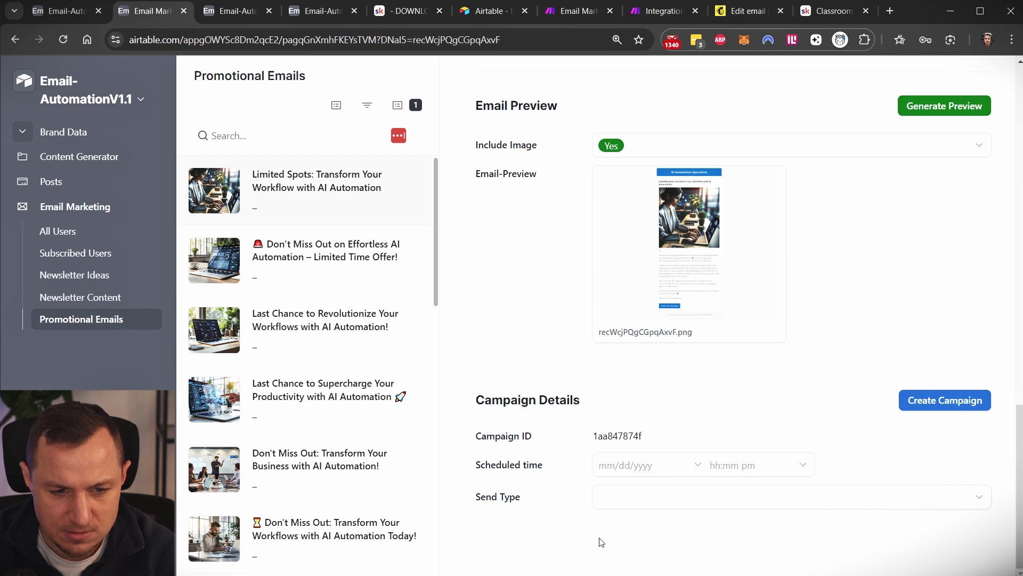
pyautogui.click(650, 499)
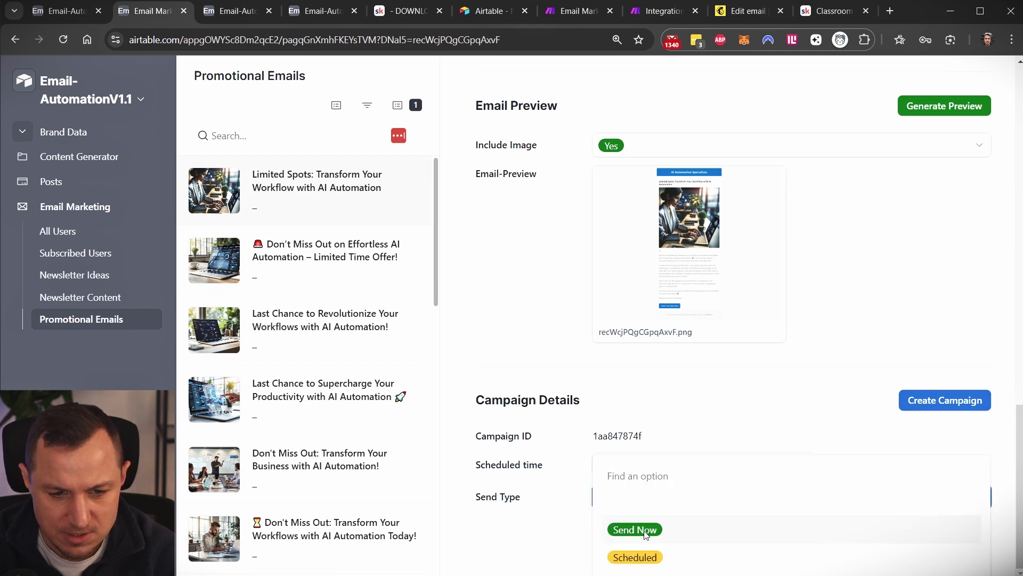
pyautogui.click(570, 533)
pyautogui.click(647, 494)
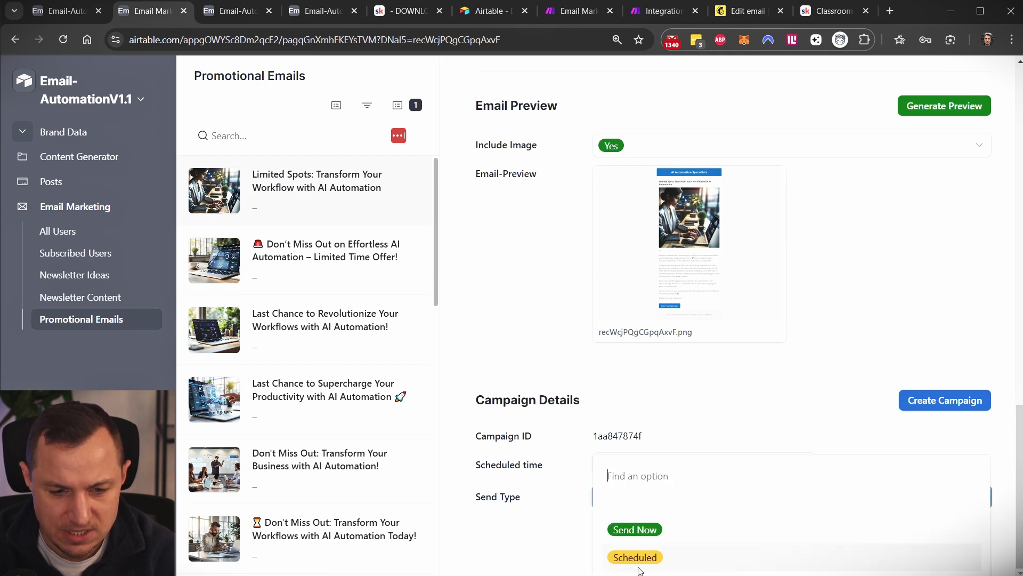
pyautogui.moveTo(575, 543); pyautogui.dragTo(722, 574)
pyautogui.press('Escape')
# Set the "Limited Spots" email's Scheduled time to 2/4/2025 and its Send Type to Send Now
pyautogui.click(619, 469)
pyautogui.click(680, 373)
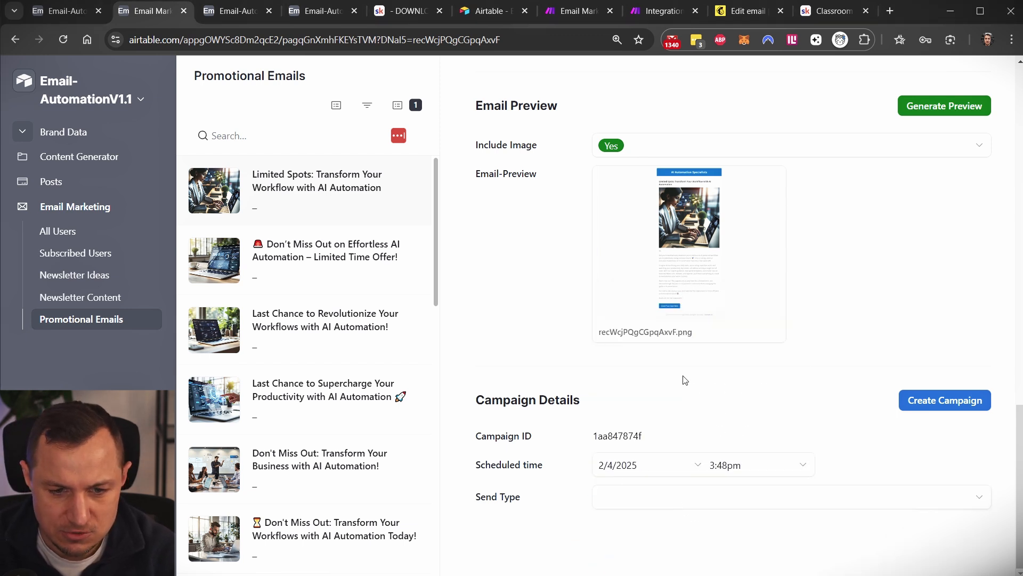
pyautogui.click(638, 470)
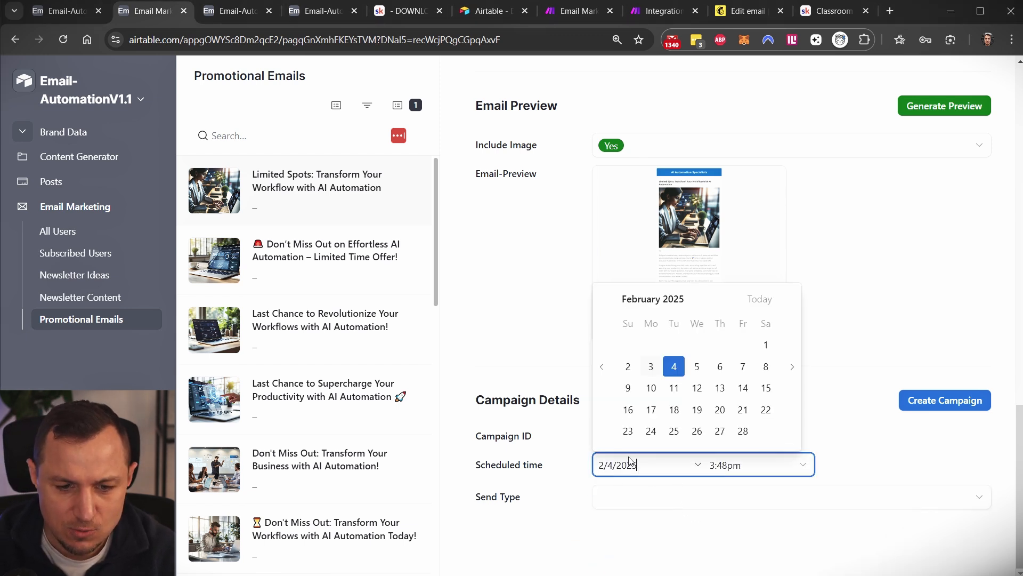
pyautogui.click(566, 501)
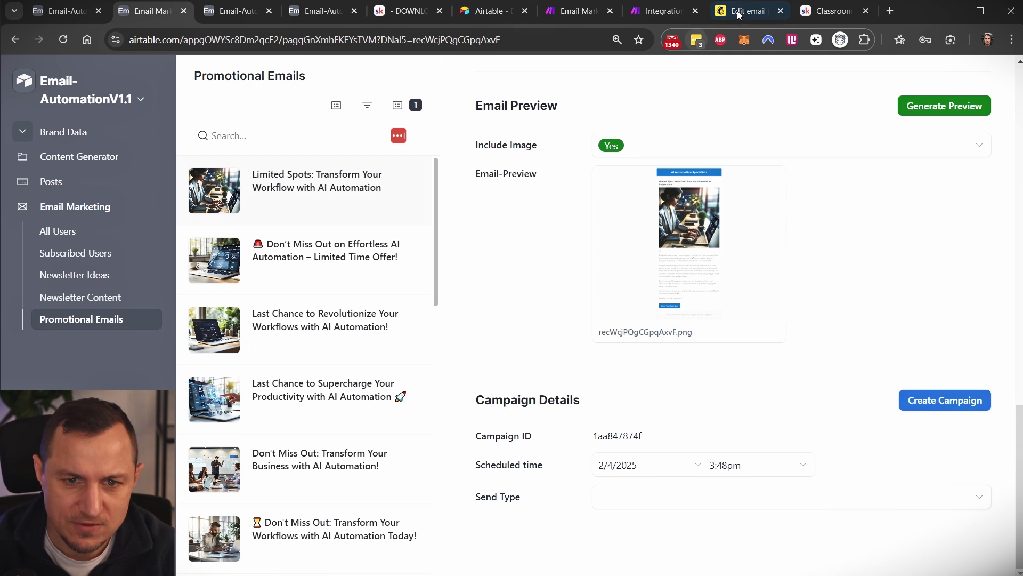
pyautogui.moveTo(740, 12)
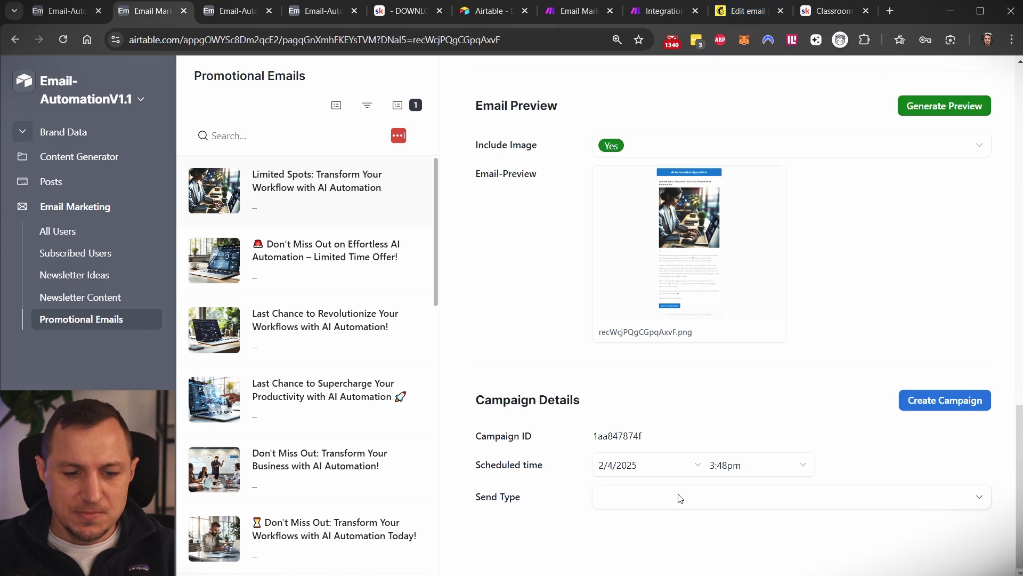
pyautogui.click(616, 498)
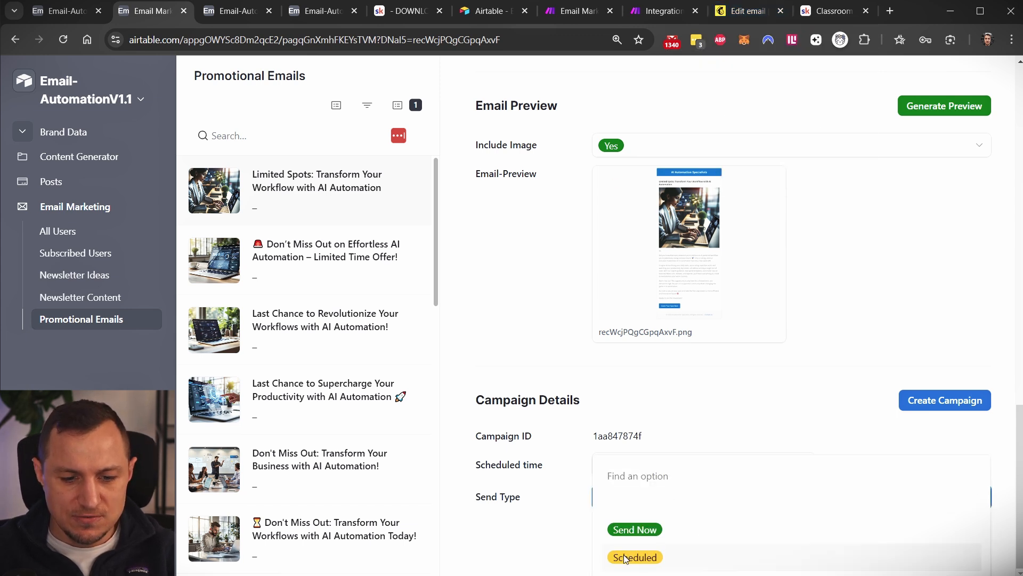
pyautogui.click(626, 526)
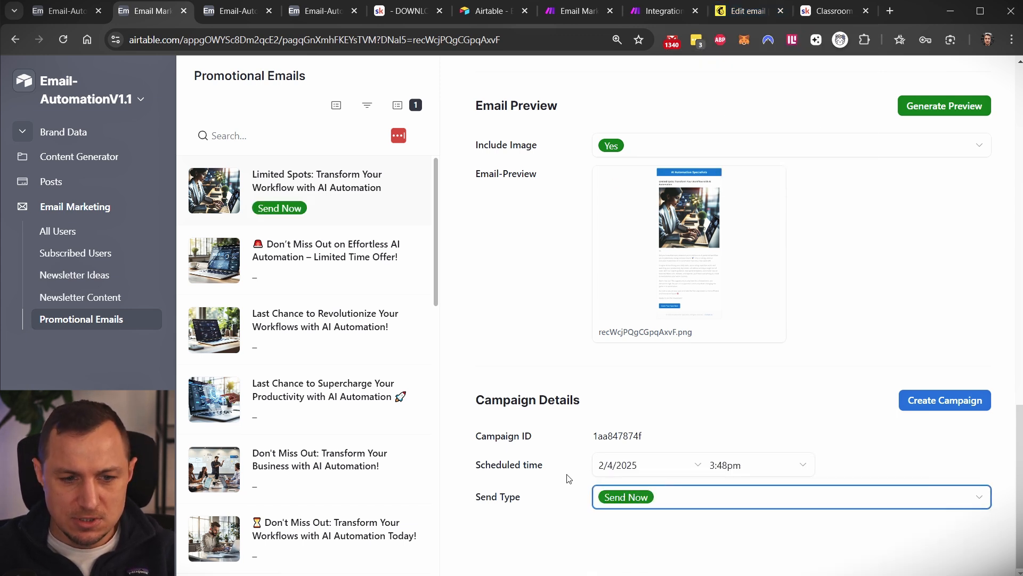
# In Make, open the sending scenario for editing and review the settings of the Airtable Get a Record module
pyautogui.click(566, 12)
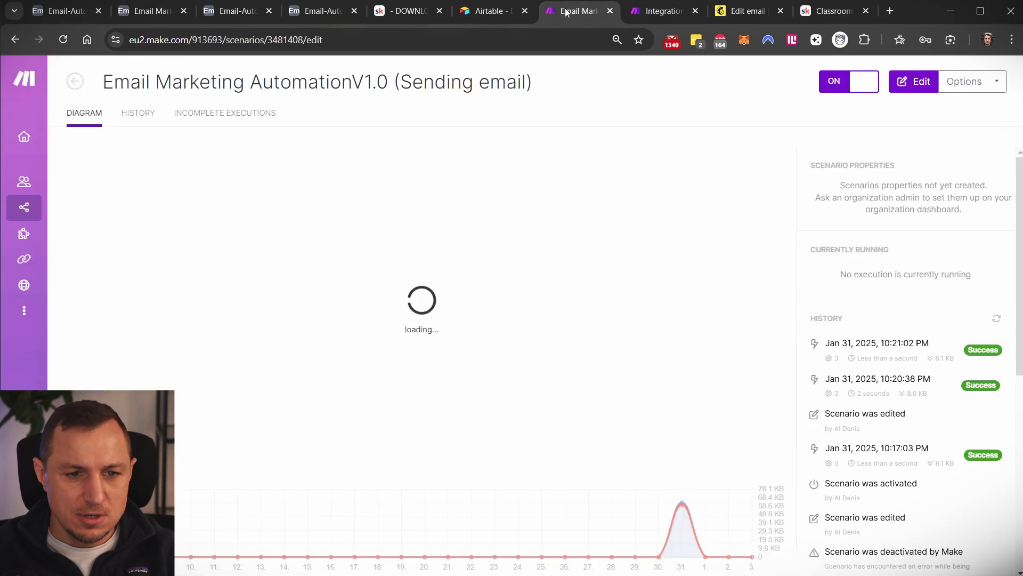
pyautogui.moveTo(94, 175); pyautogui.dragTo(785, 438)
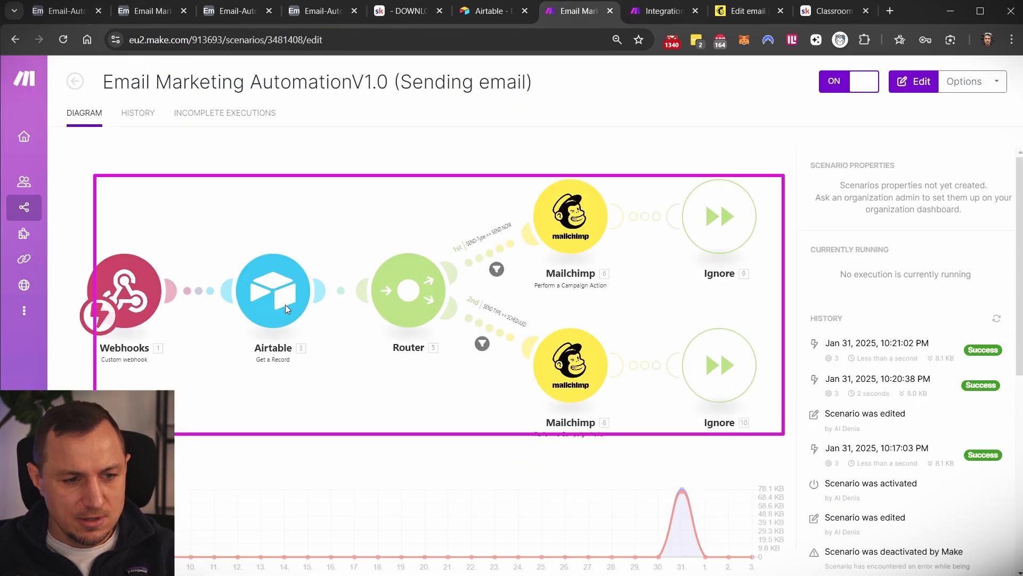
pyautogui.moveTo(82, 208); pyautogui.dragTo(235, 443)
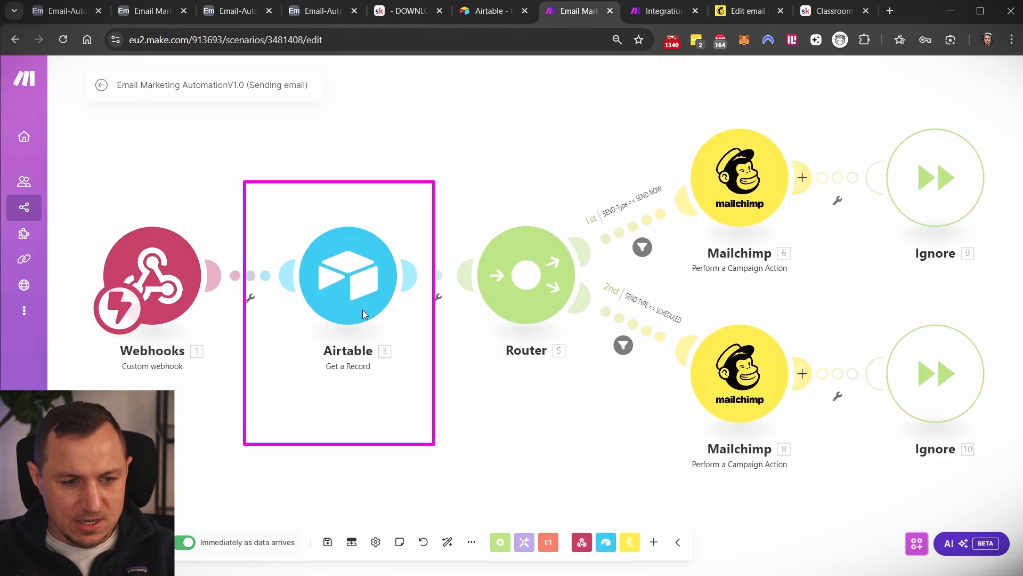
pyautogui.click(360, 286)
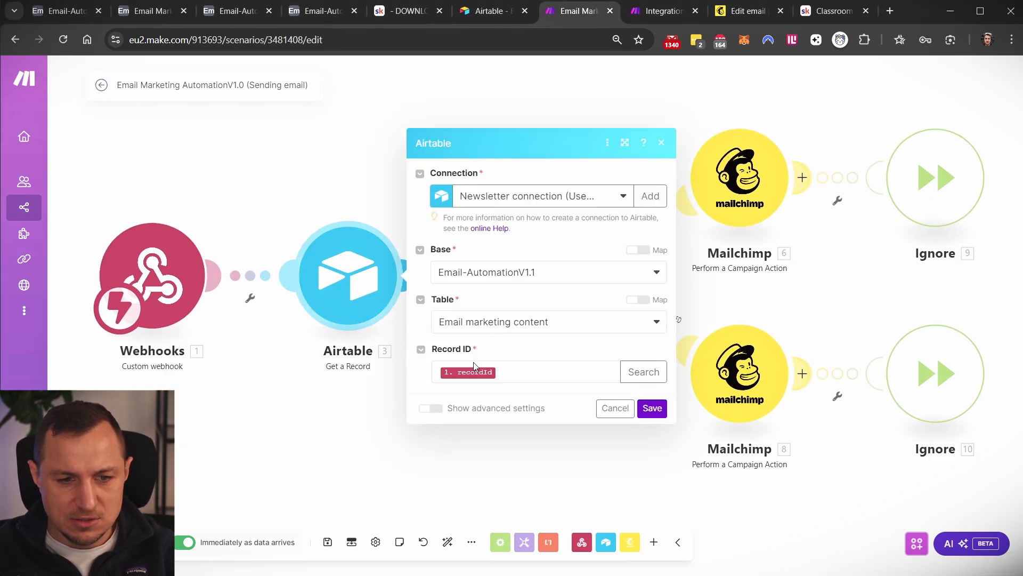
pyautogui.click(334, 402)
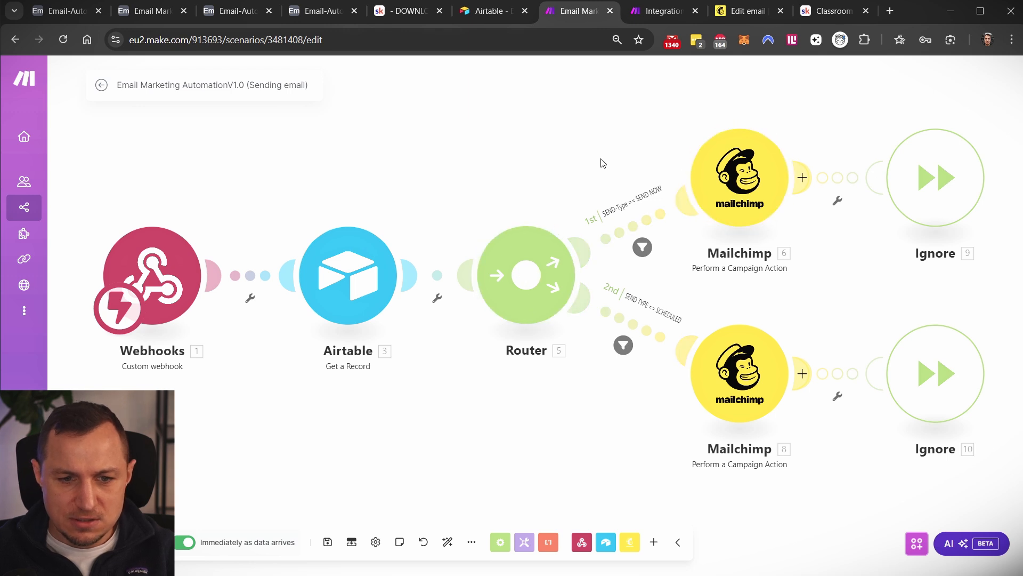
# Examine the router's Send Now and Scheduled branches and the settings of the Mailchimp module on the Send Now branch
pyautogui.moveTo(530, 139); pyautogui.dragTo(706, 285)
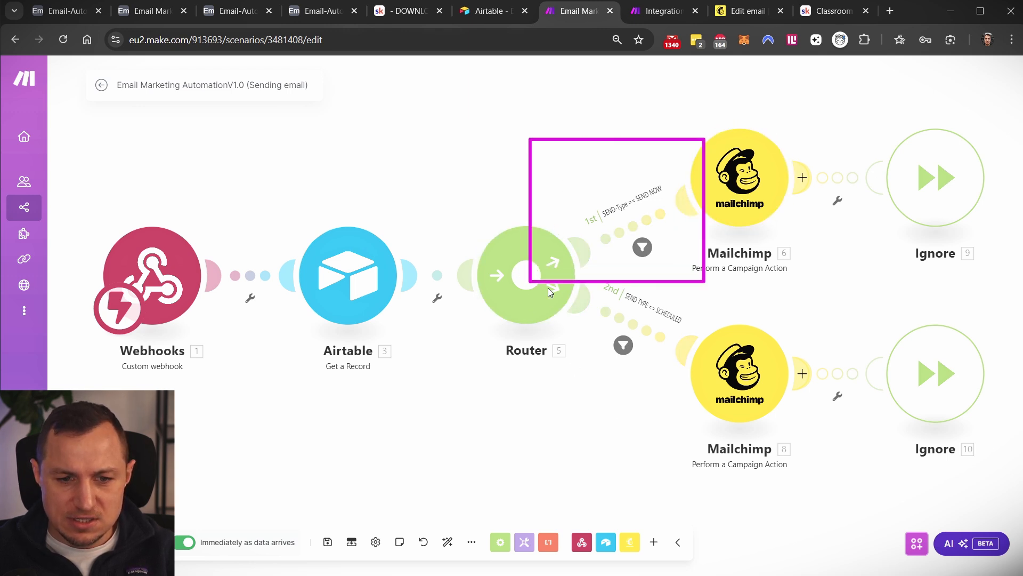
pyautogui.moveTo(548, 285); pyautogui.dragTo(723, 390)
pyautogui.press('Escape')
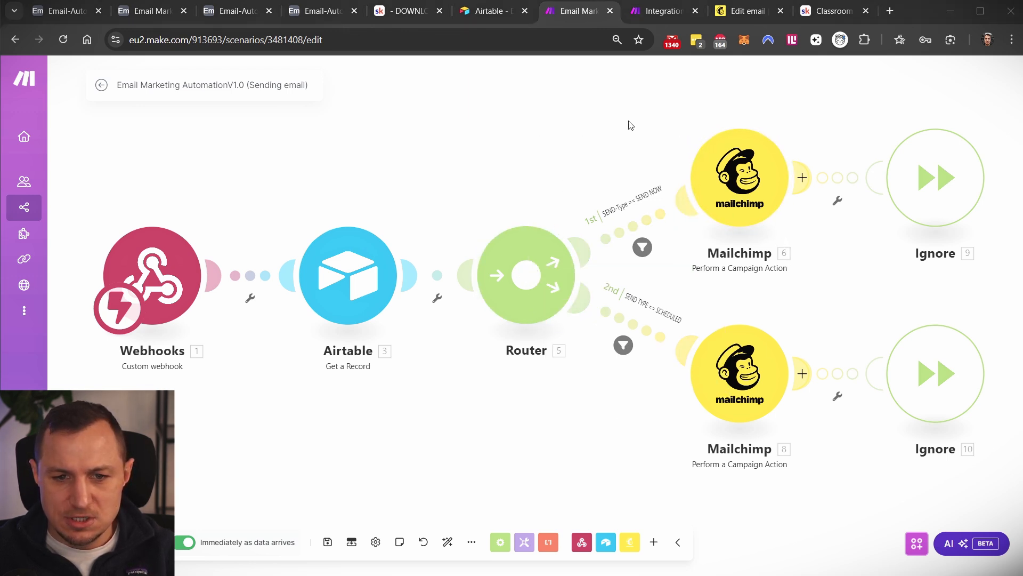
pyautogui.moveTo(630, 121); pyautogui.dragTo(604, 138)
pyautogui.moveTo(593, 123); pyautogui.dragTo(856, 320)
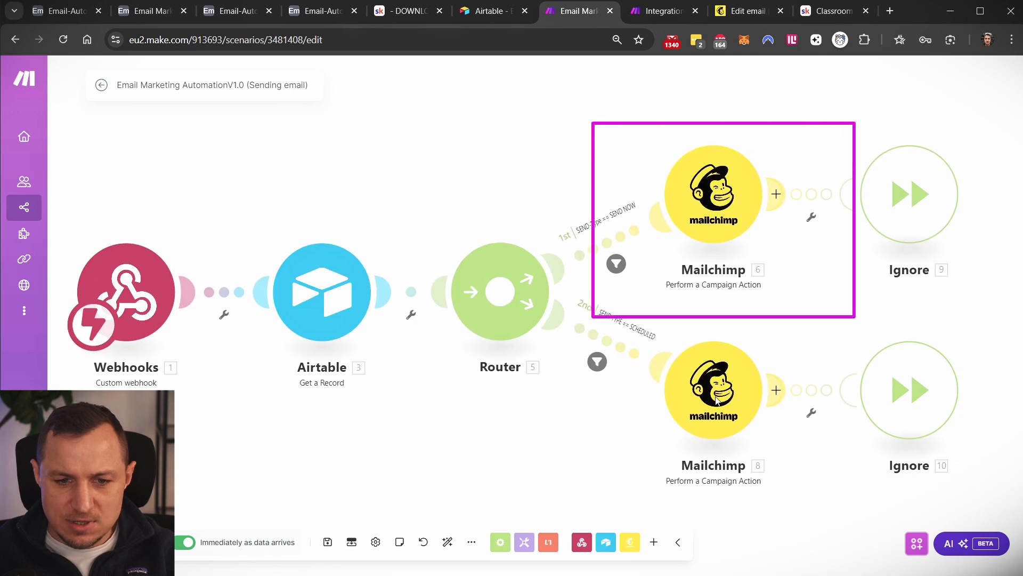
pyautogui.press('Escape')
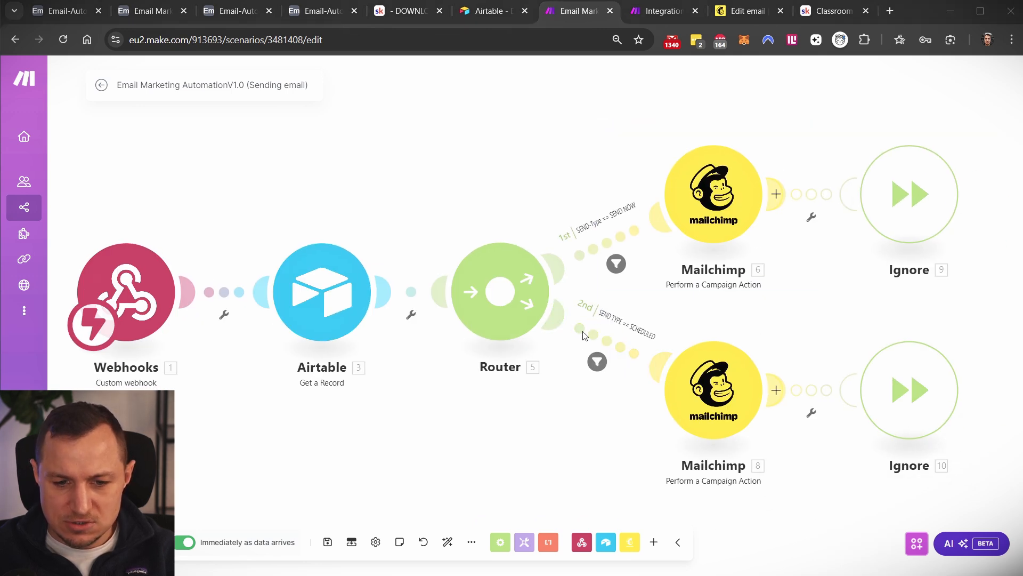
pyautogui.moveTo(589, 321); pyautogui.dragTo(845, 500)
pyautogui.press('Escape')
pyautogui.click(726, 209)
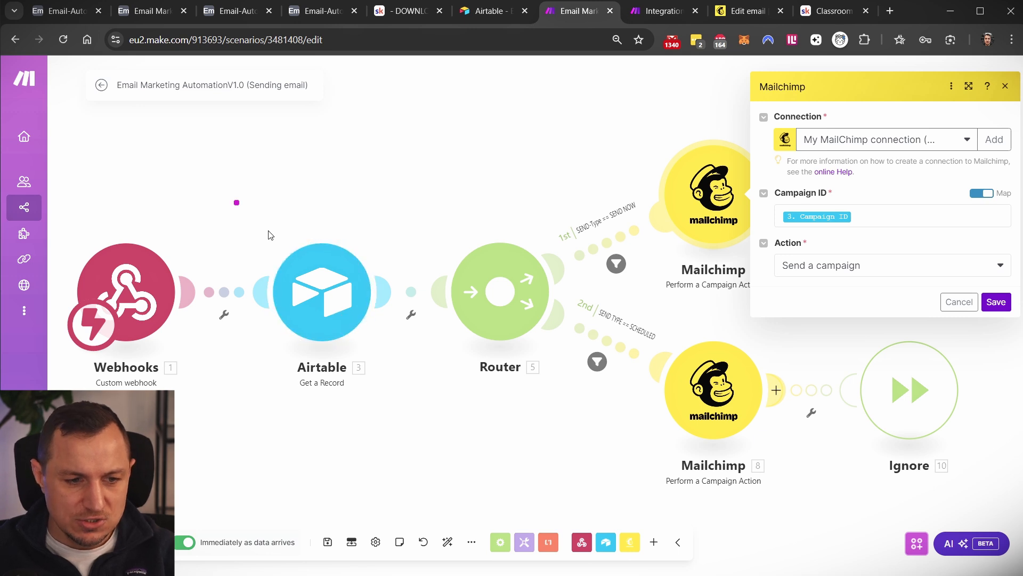
# Recheck the base, table and Record ID mapping of the Airtable Get a Record module, and close it
pyautogui.moveTo(235, 201); pyautogui.dragTo(437, 448)
pyautogui.click(325, 298)
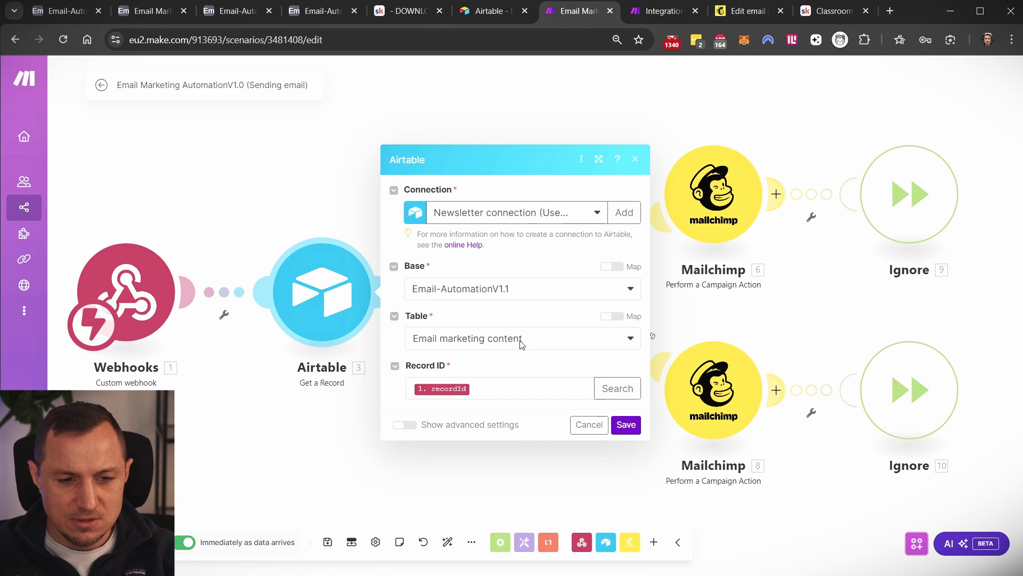
pyautogui.click(267, 140)
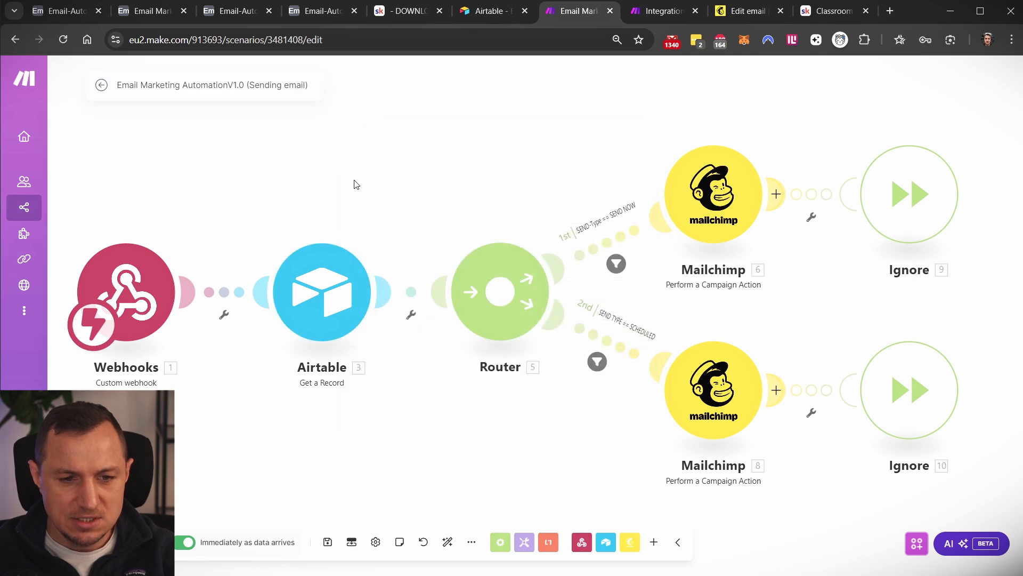
# Leave the scenario editor and open the details of the Feb 3, 2025, 3:48:30 PM run from the scenario history
pyautogui.click(99, 85)
pyautogui.click(151, 111)
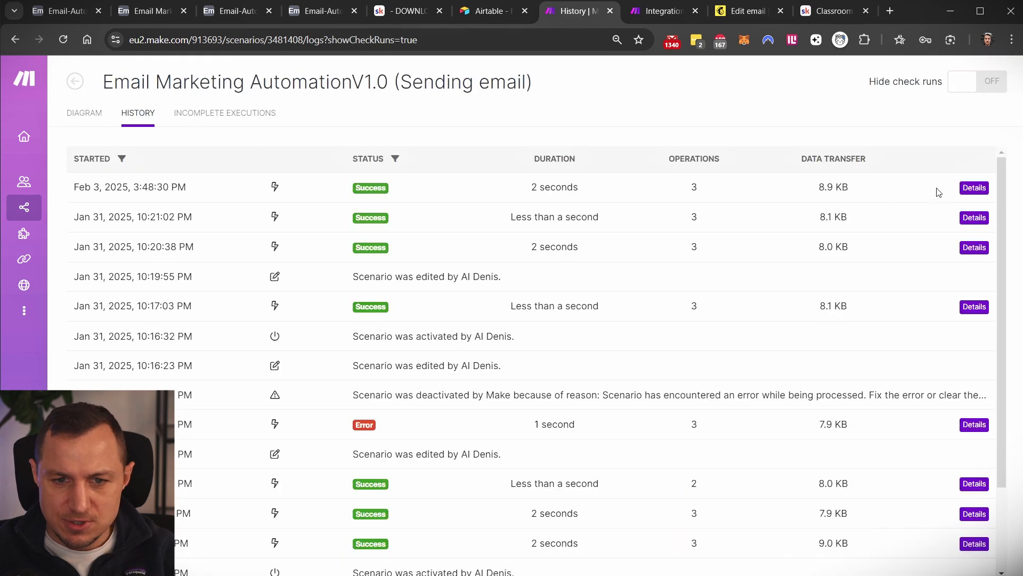
pyautogui.click(974, 193)
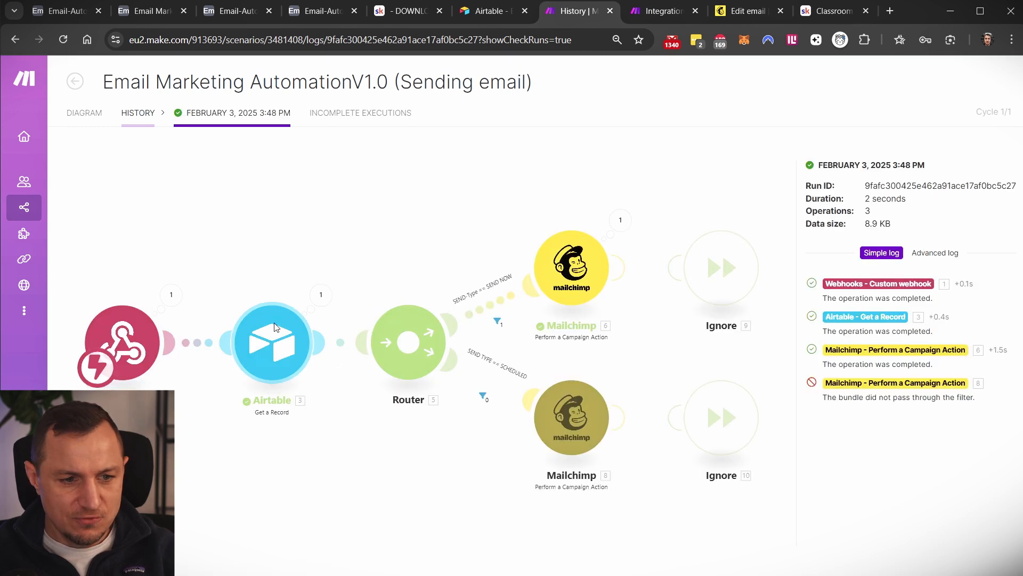
# Examine the Airtable module's output bundle, including Create-Campaign, Mailchimp List ID and Campaign ID, and close it
pyautogui.moveTo(208, 263); pyautogui.dragTo(385, 443)
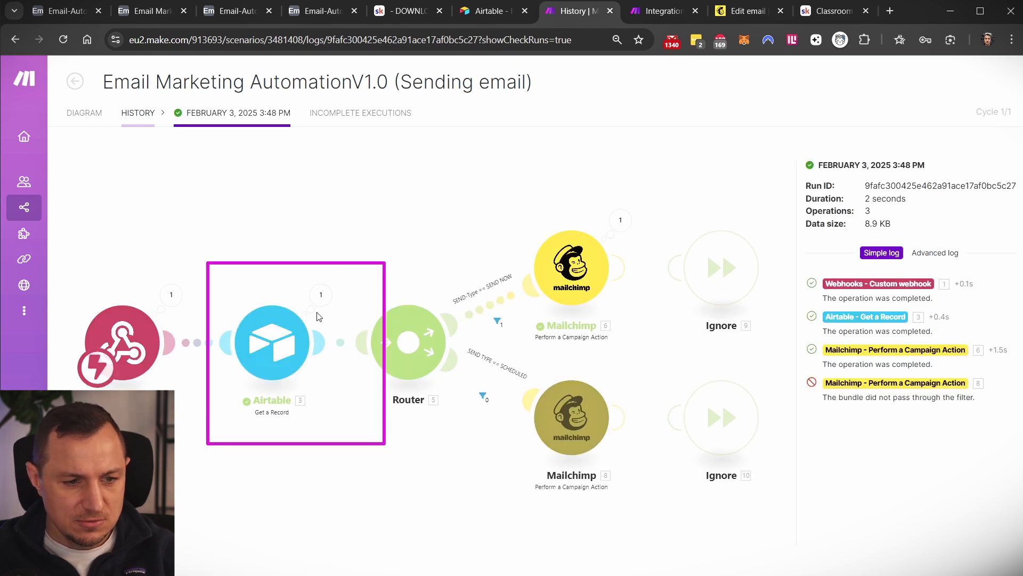
pyautogui.click(321, 294)
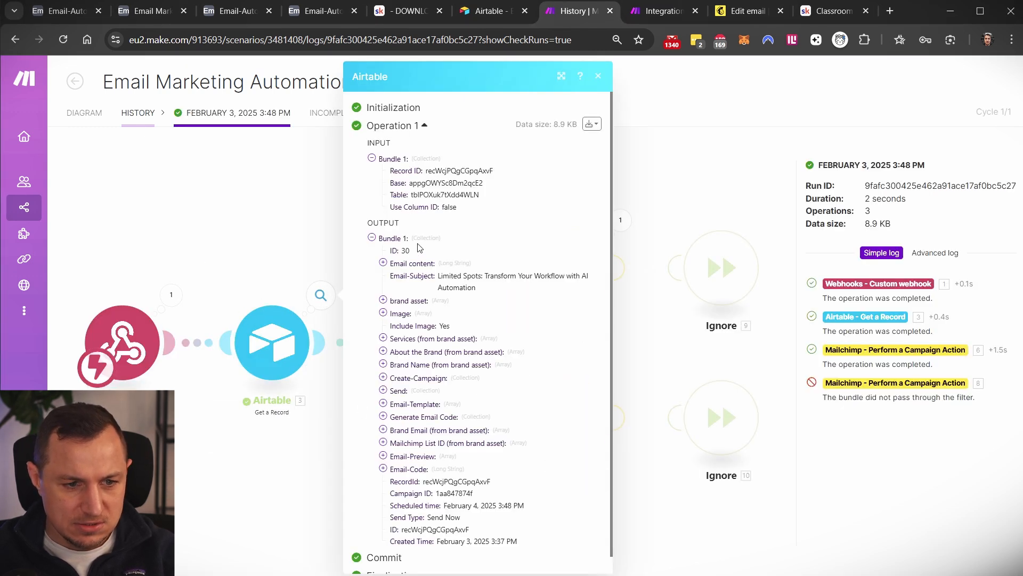
pyautogui.scroll(-1, 431, 353)
pyautogui.click(383, 360)
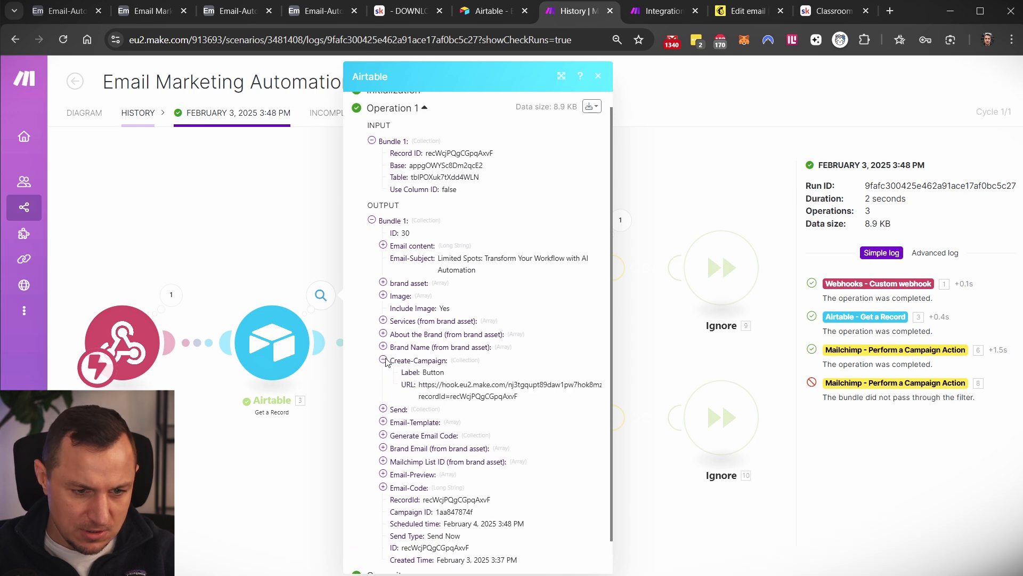
pyautogui.click(383, 360)
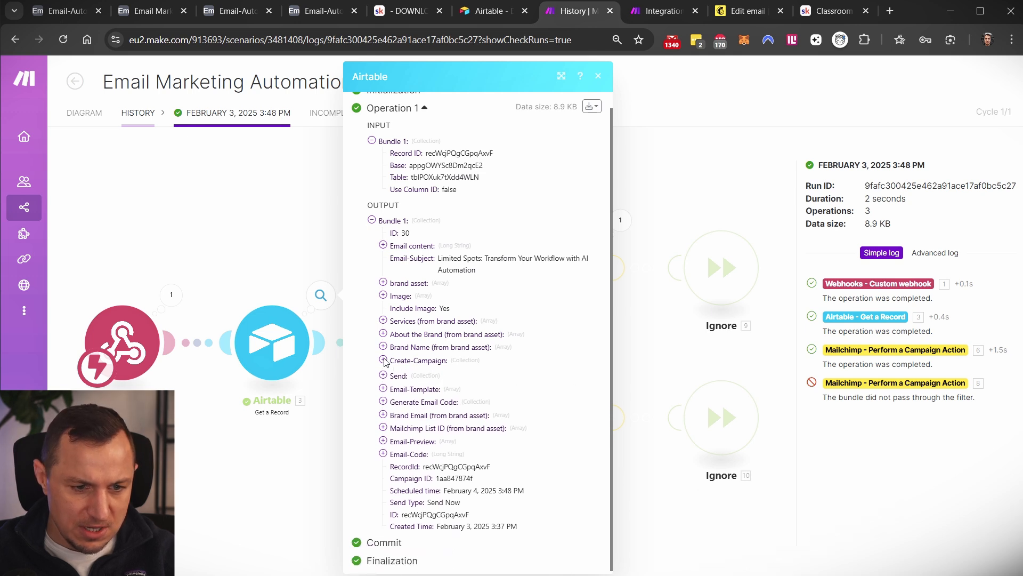
pyautogui.click(384, 438)
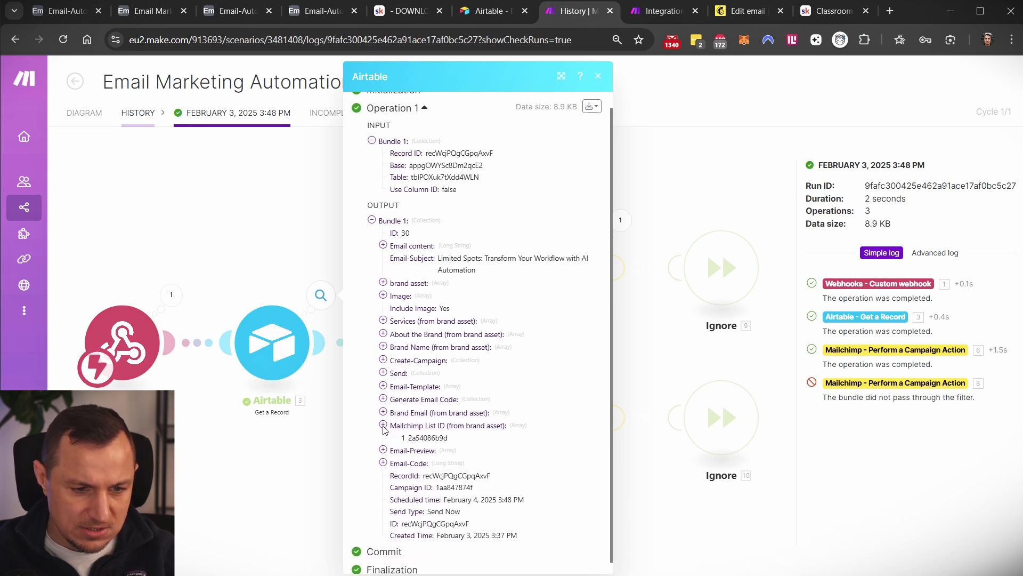
pyautogui.click(384, 437)
pyautogui.click(383, 360)
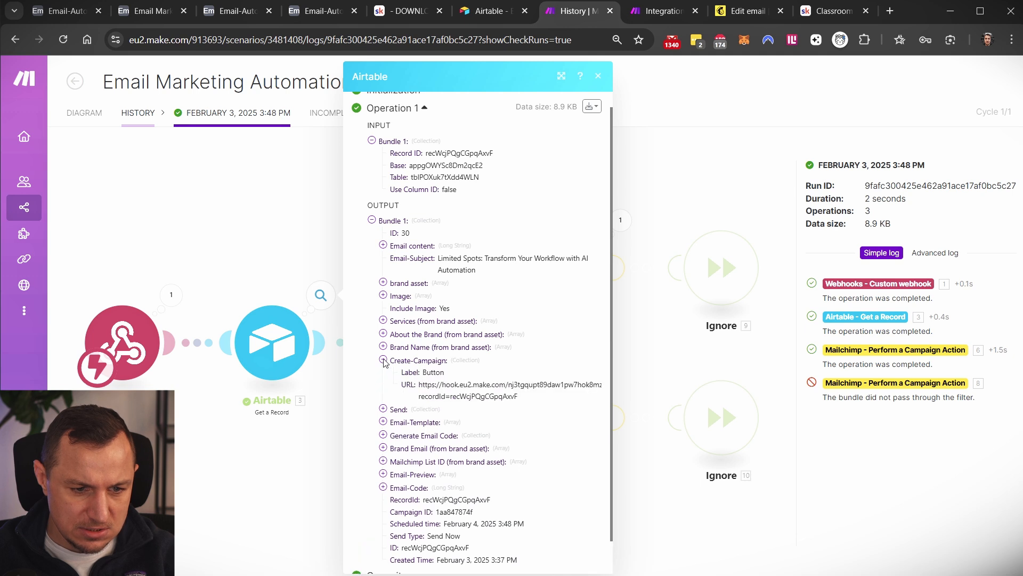
pyautogui.click(383, 360)
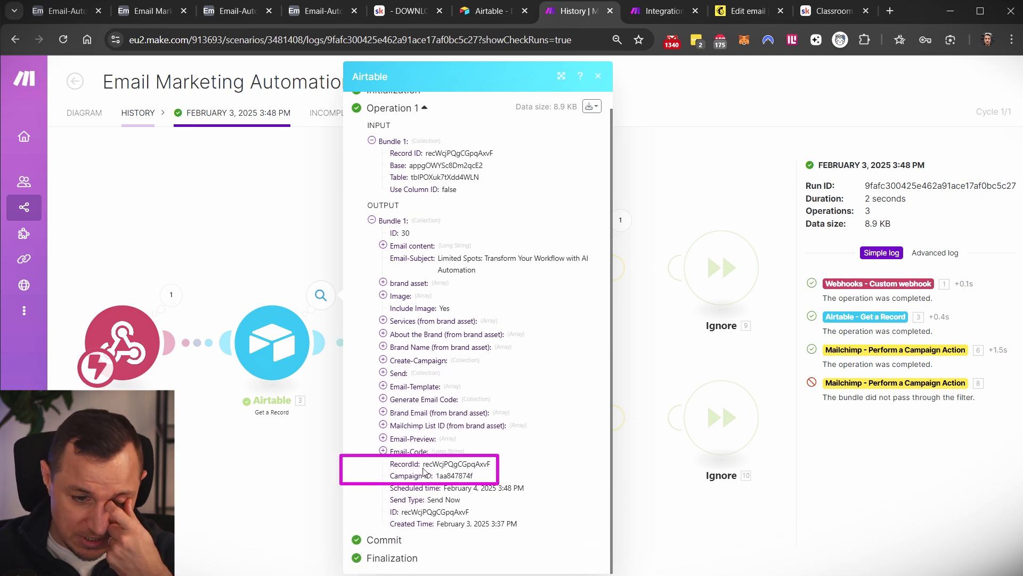
pyautogui.moveTo(386, 472)
pyautogui.mouseDown()
pyautogui.moveTo(486, 494)
pyautogui.moveTo(487, 484)
pyautogui.mouseUp()
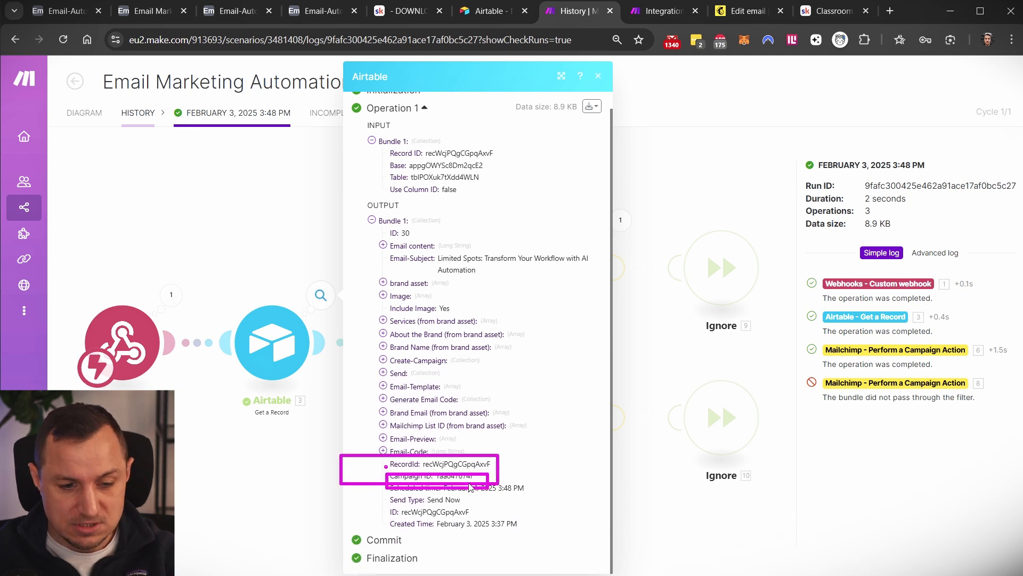
pyautogui.press('Escape')
pyautogui.doubleClick(468, 477)
pyautogui.click(623, 271)
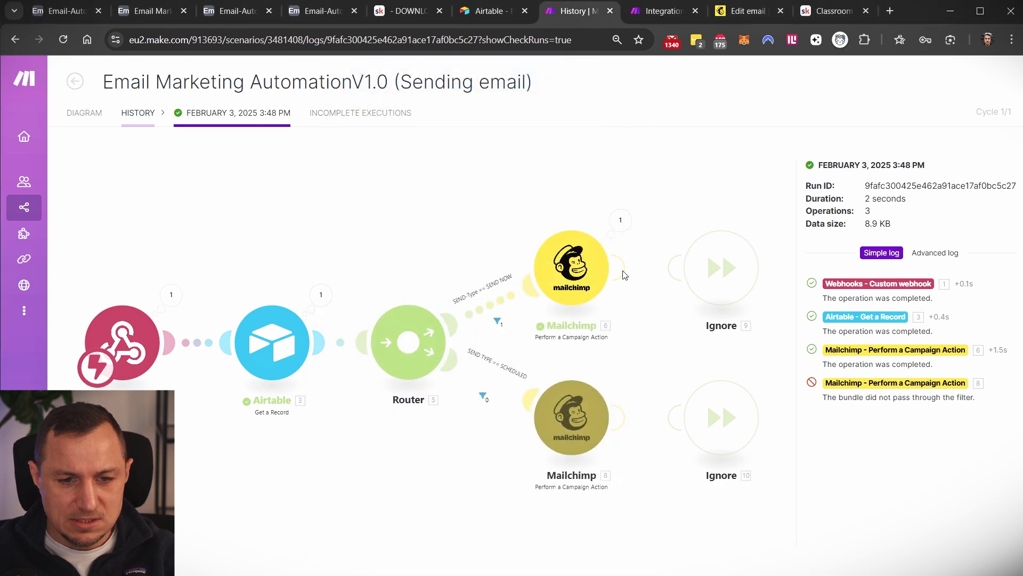
# Inspect the mappings and input bundle of the Mailchimp Perform a Campaign Action module on the Send Now branch
pyautogui.click(572, 263)
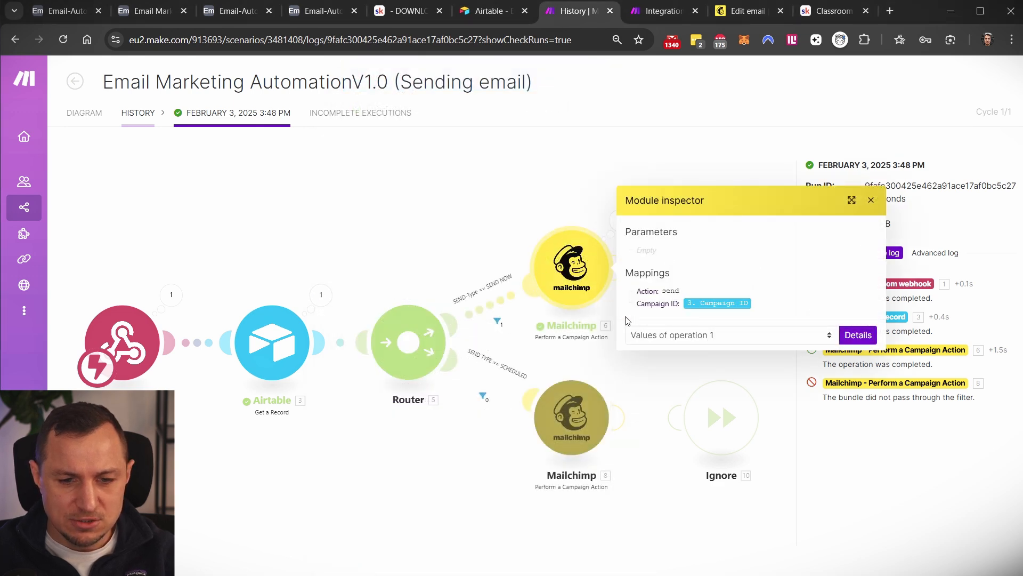
pyautogui.click(621, 222)
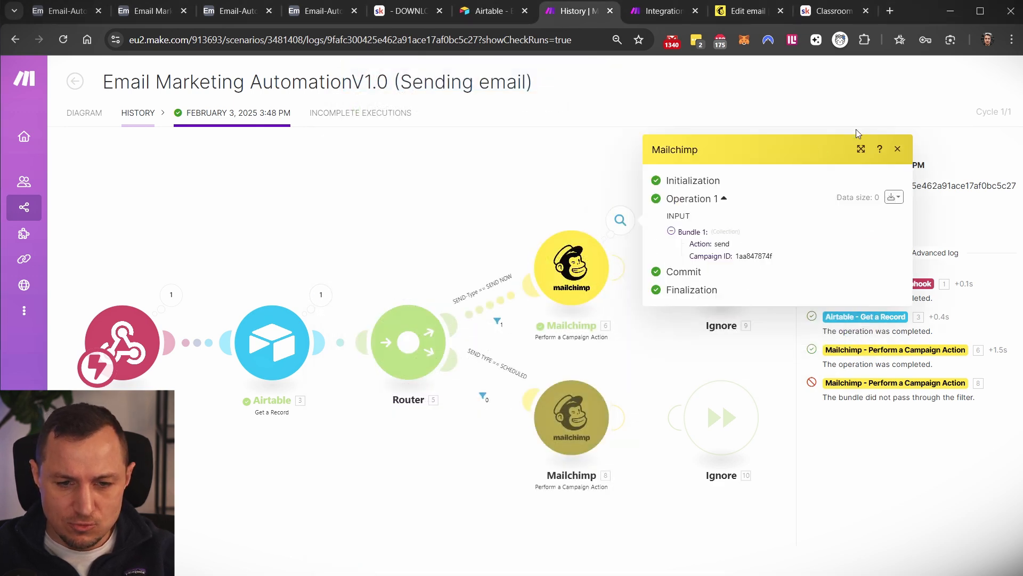
pyautogui.press('Escape')
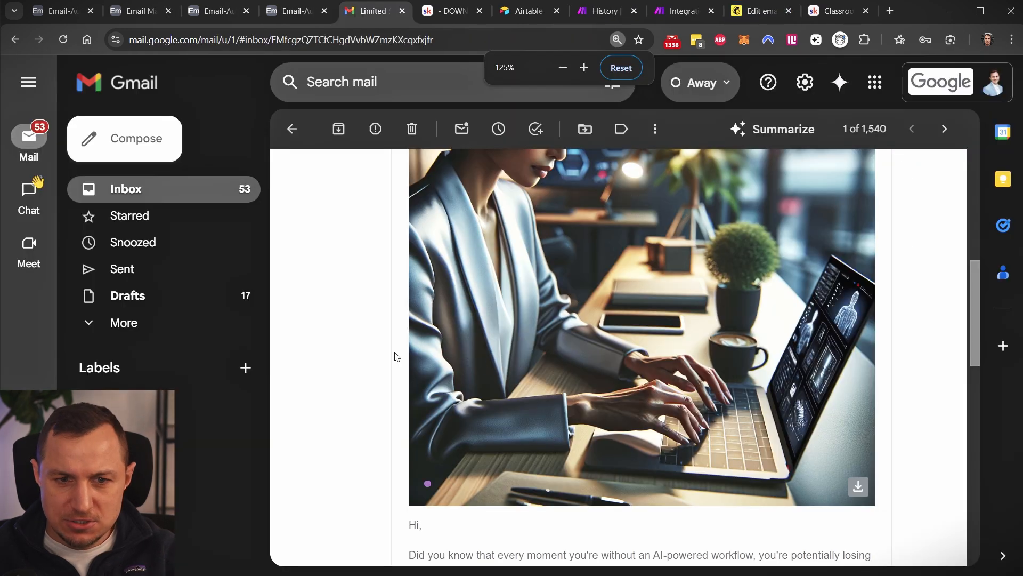
# Read through the received "Limited Spots" campaign email in Gmail, including its image, body text and call-to-action button
pyautogui.scroll(4, 400, 338)
pyautogui.scroll(-10, 399, 338)
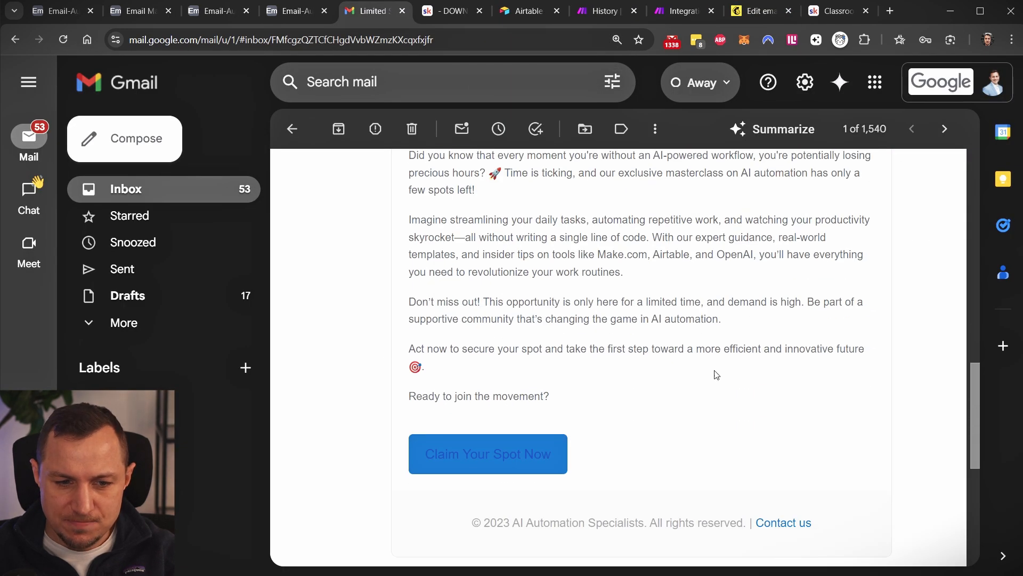
pyautogui.scroll(10, 718, 375)
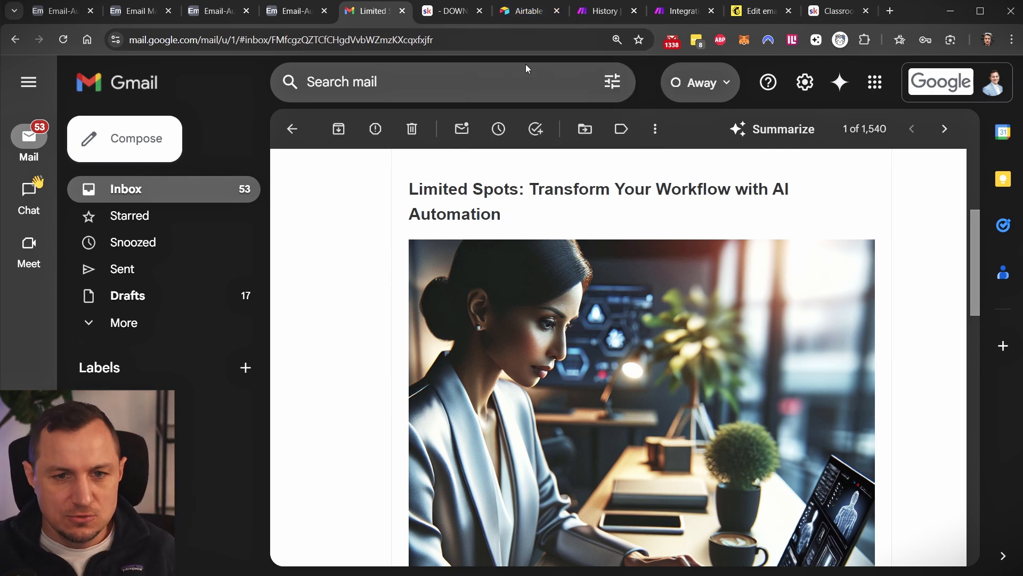
# Switch to the Skool classroom and look over the available template courses
pyautogui.click(841, 12)
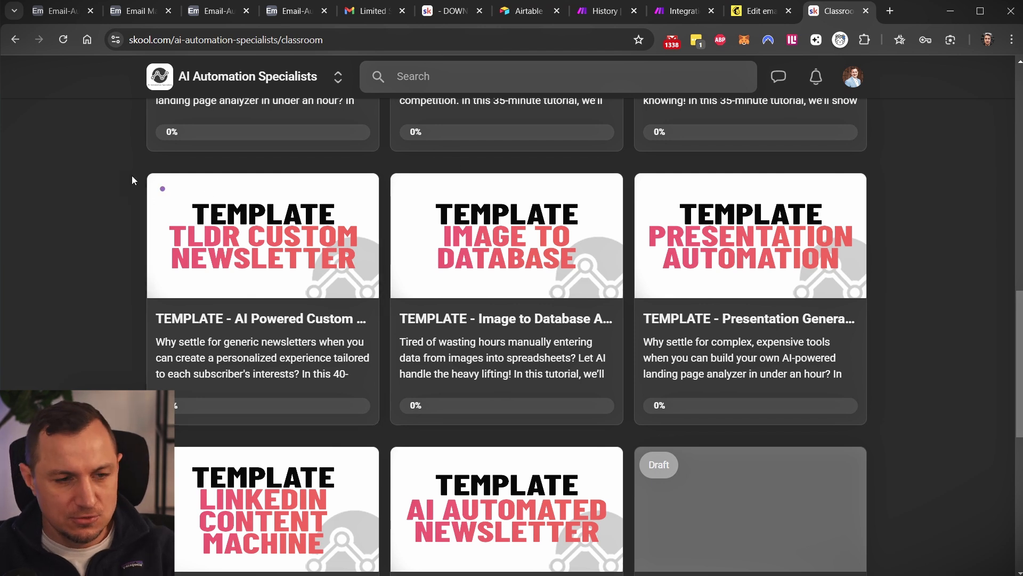
pyautogui.moveTo(120, 153)
pyautogui.mouseDown()
pyautogui.moveTo(149, 173)
pyautogui.moveTo(909, 480)
pyautogui.moveTo(910, 422)
pyautogui.mouseUp()
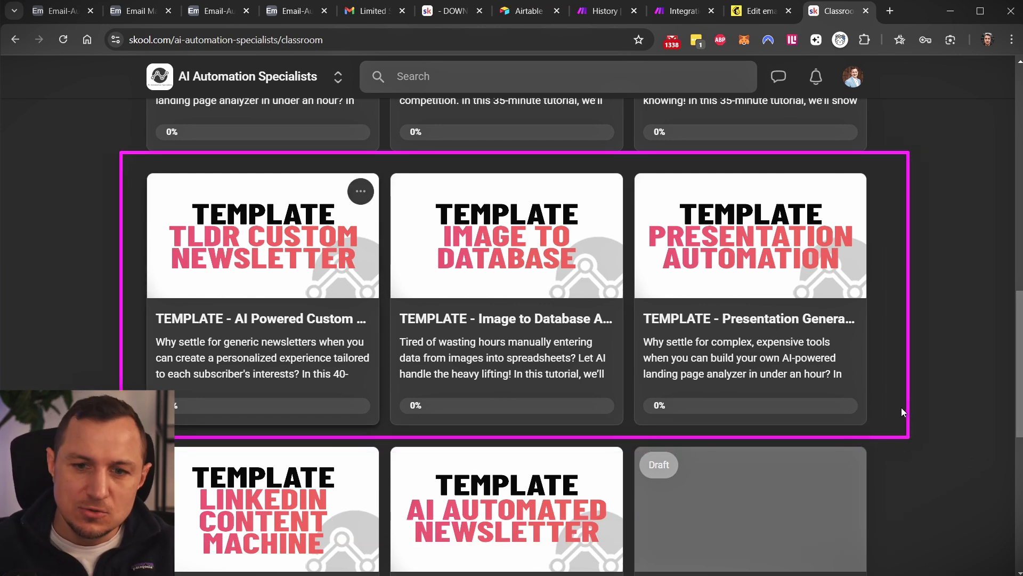
pyautogui.press('Escape')
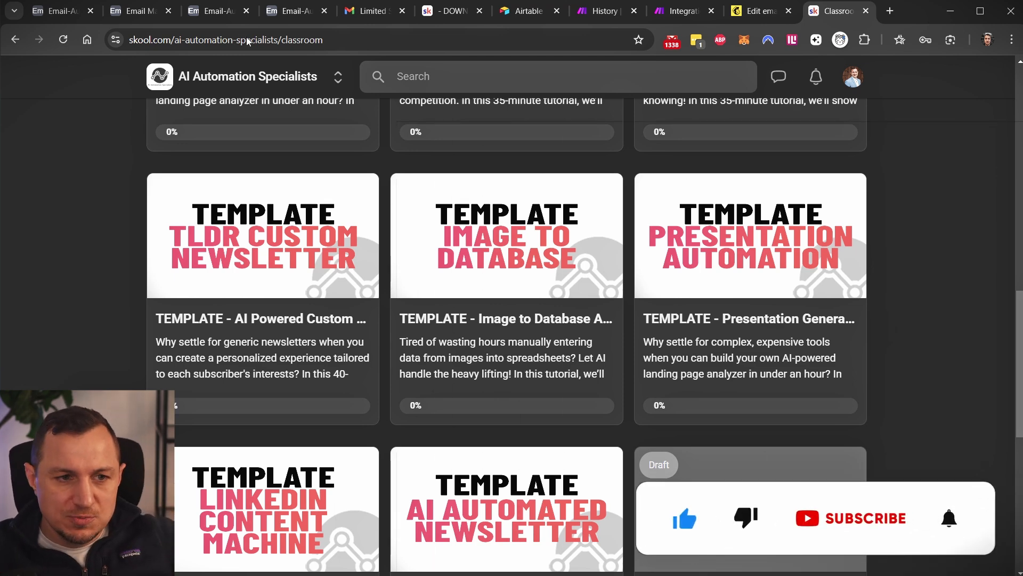
# Switch to the Email-AutomationV1.1 base in Airtable and open its interface at the All Brands page
pyautogui.click(282, 11)
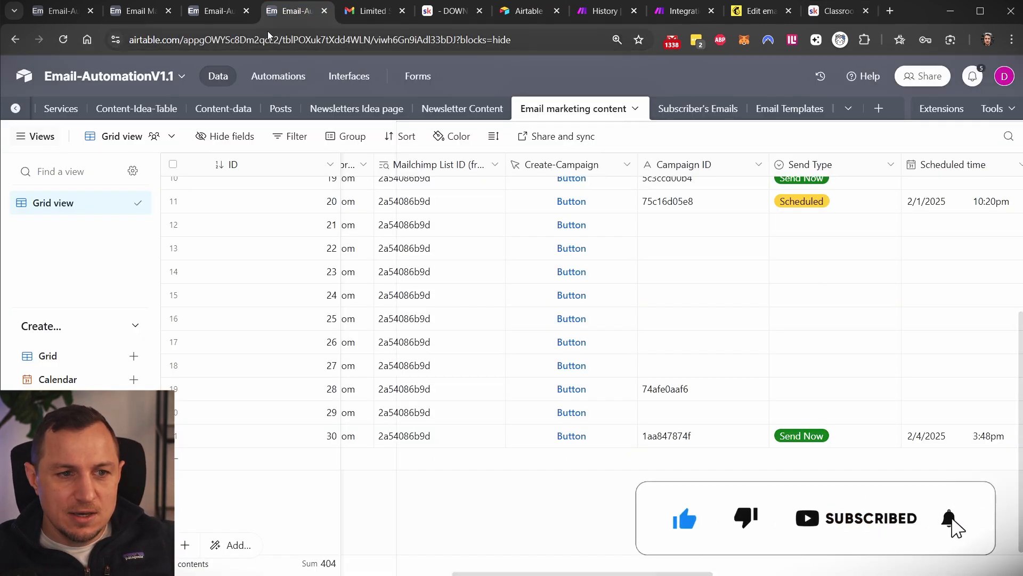
pyautogui.click(349, 75)
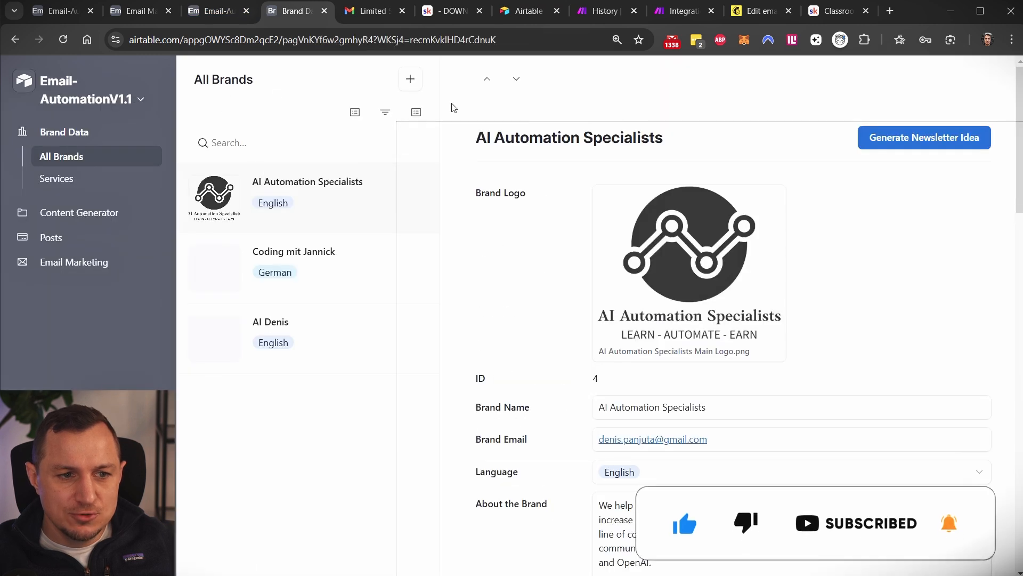